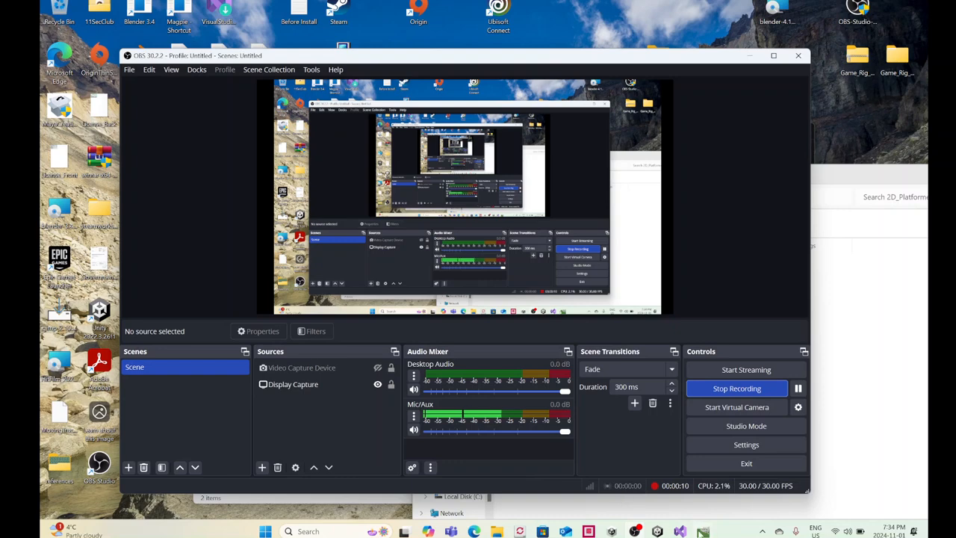
# Step: Switch to GIMP and delete both Platformer_Jump.jpg layers, keeping only the green background layer
pyautogui.hotkey('alt', 'Tab')
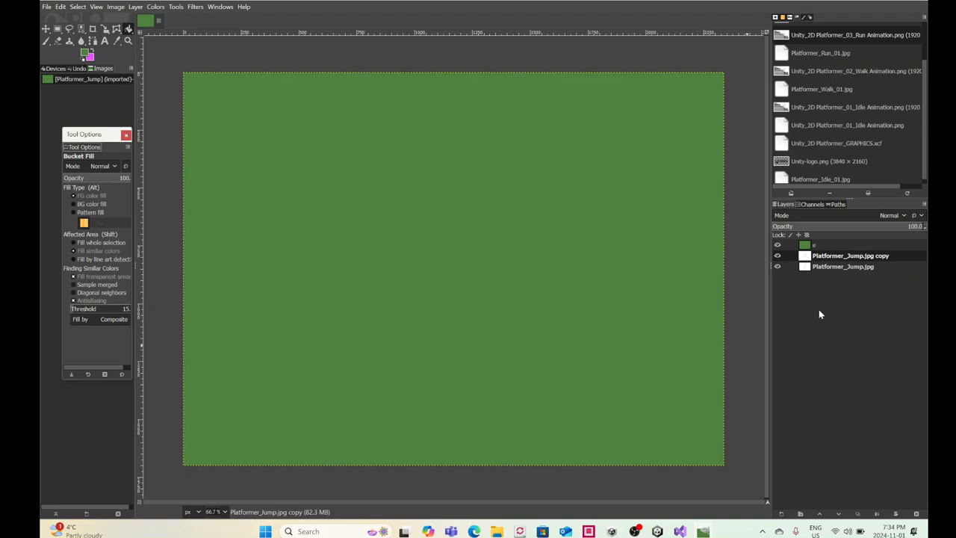
pyautogui.rightClick(836, 261)
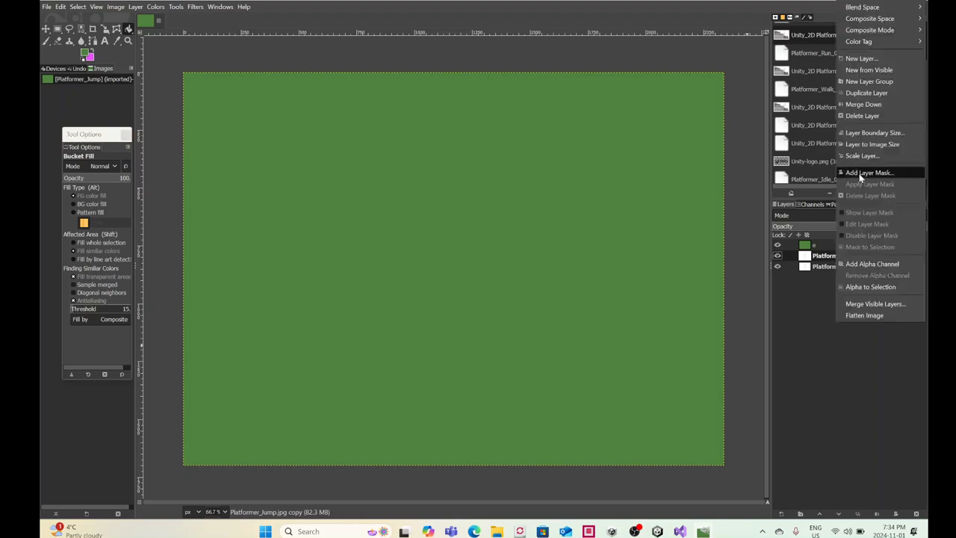
pyautogui.click(861, 115)
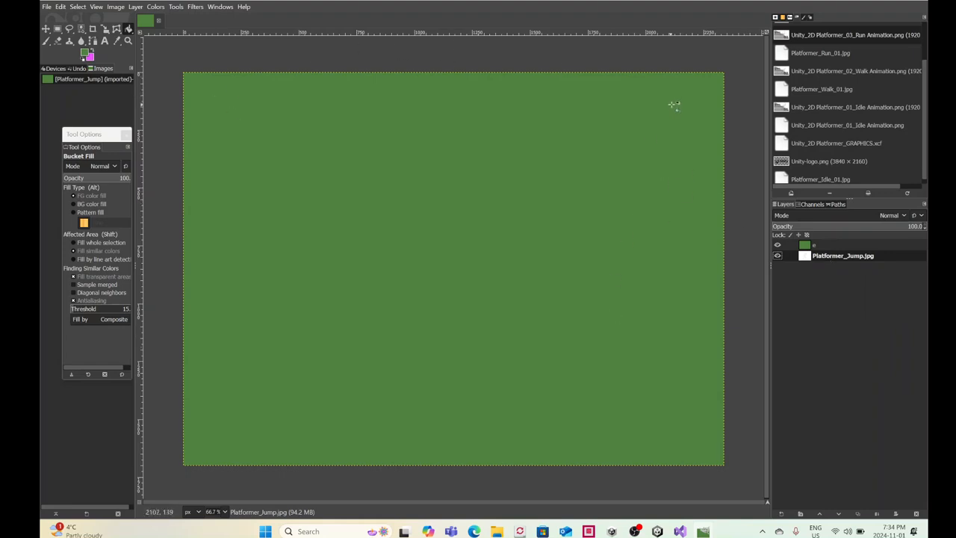
pyautogui.click(777, 246)
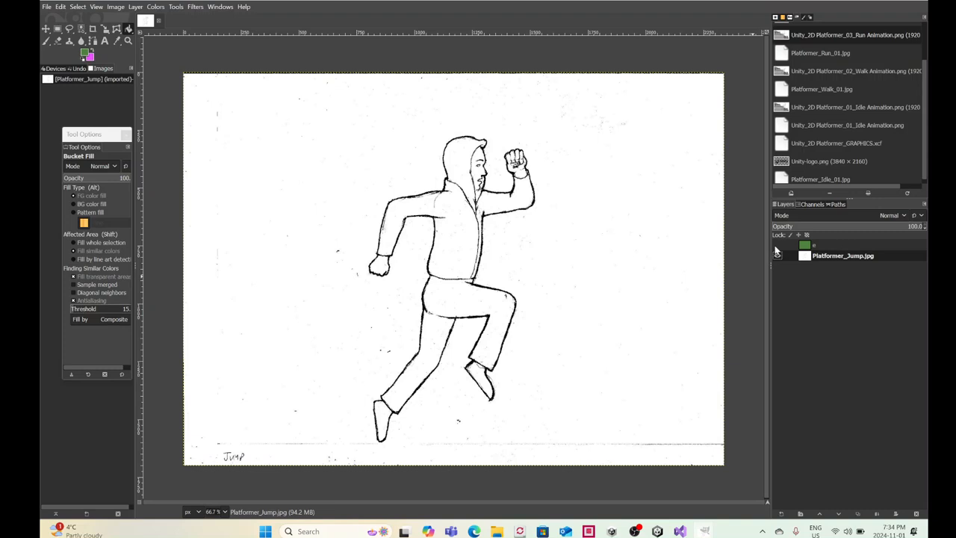
pyautogui.click(776, 246)
pyautogui.rightClick(817, 259)
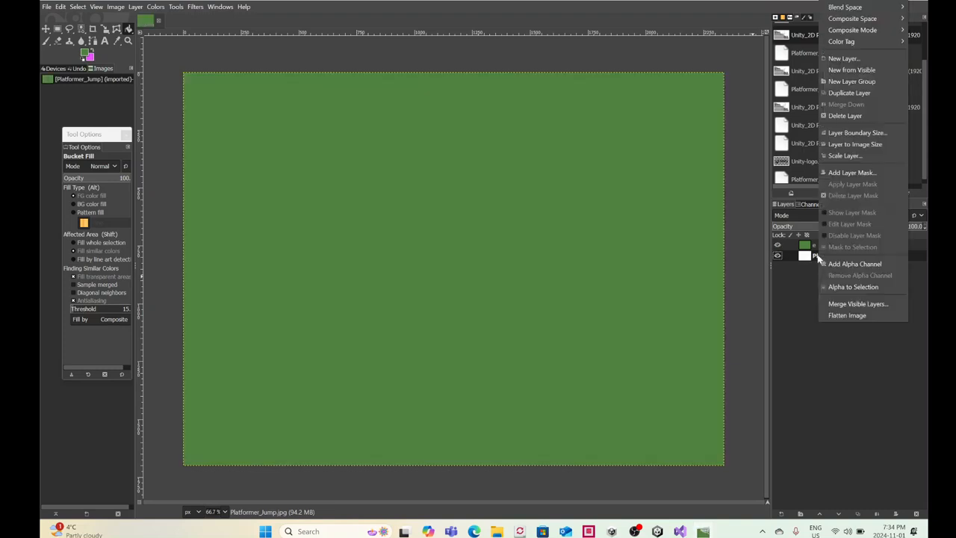
pyautogui.click(840, 116)
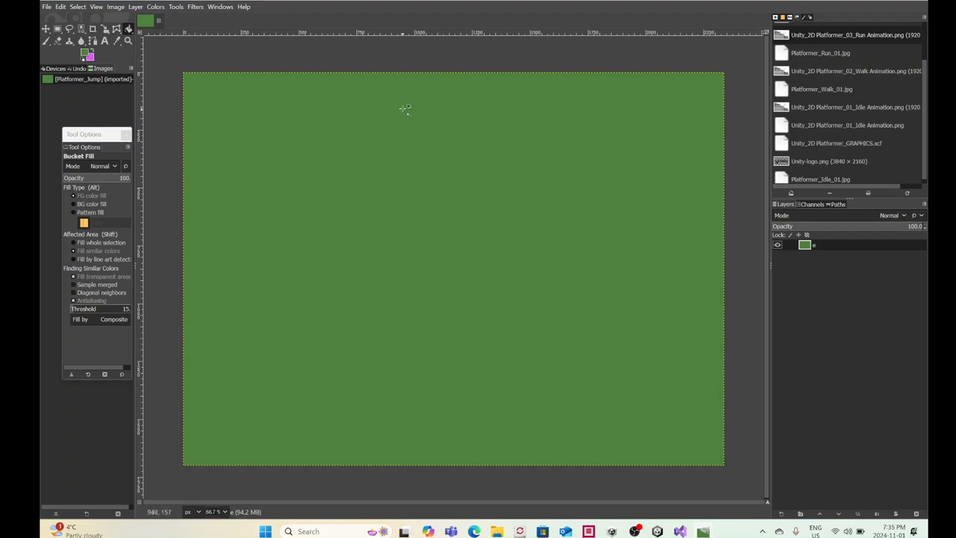
# Step: Create a new layer group above the green layer and rename it Idle
pyautogui.rightClick(817, 247)
pyautogui.click(811, 265)
pyautogui.click(800, 513)
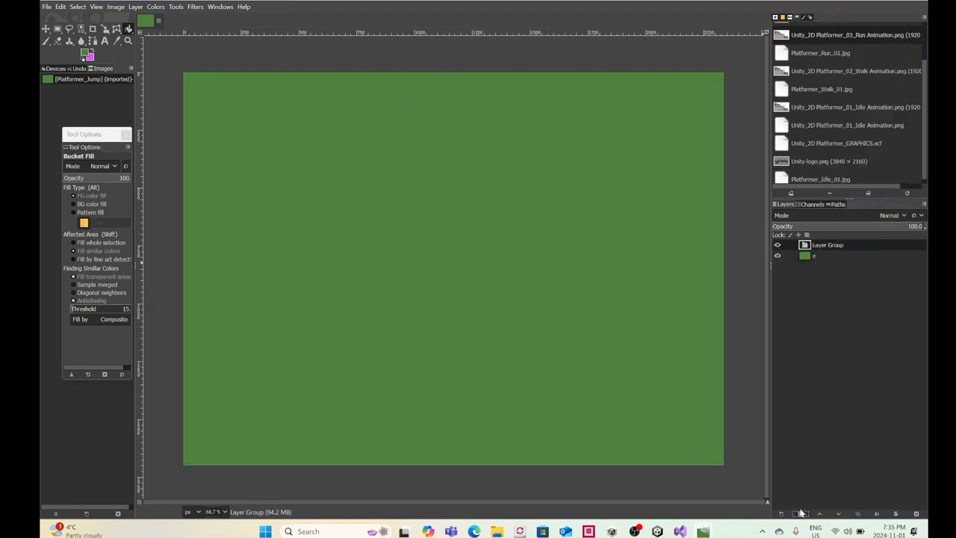
pyautogui.click(830, 245)
pyautogui.rightClick(821, 246)
pyautogui.moveTo(842, 43)
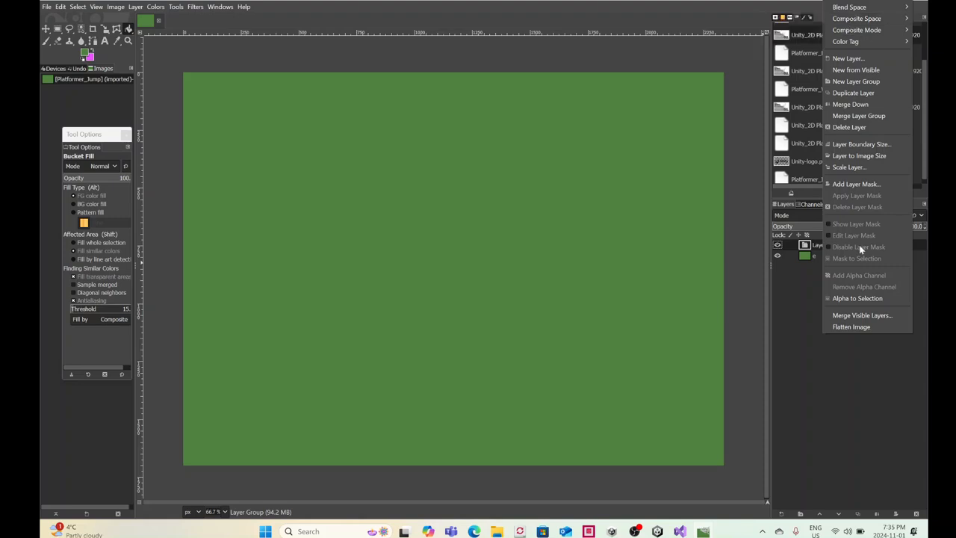
pyautogui.click(861, 338)
pyautogui.doubleClick(822, 246)
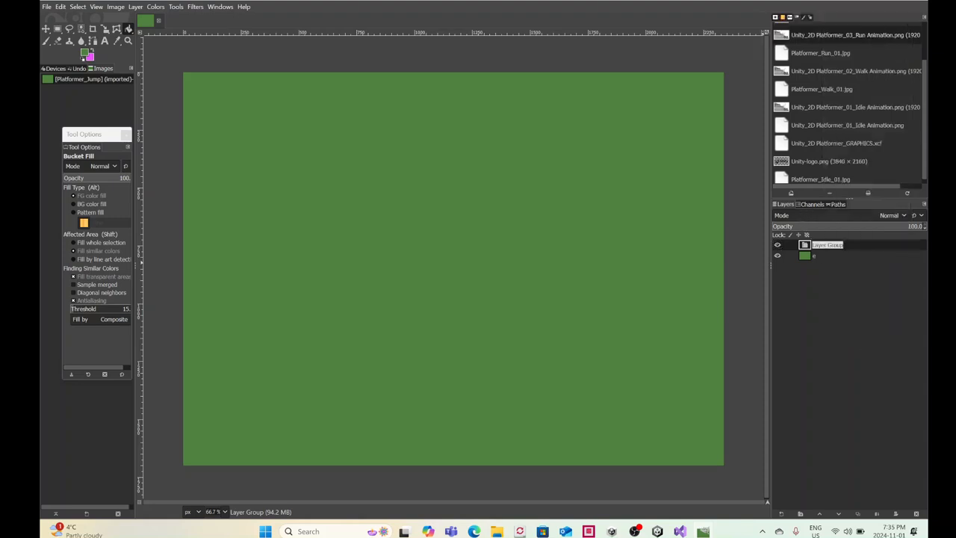
pyautogui.press('BackSpace')
pyautogui.write('Idle')
pyautogui.press('Return')
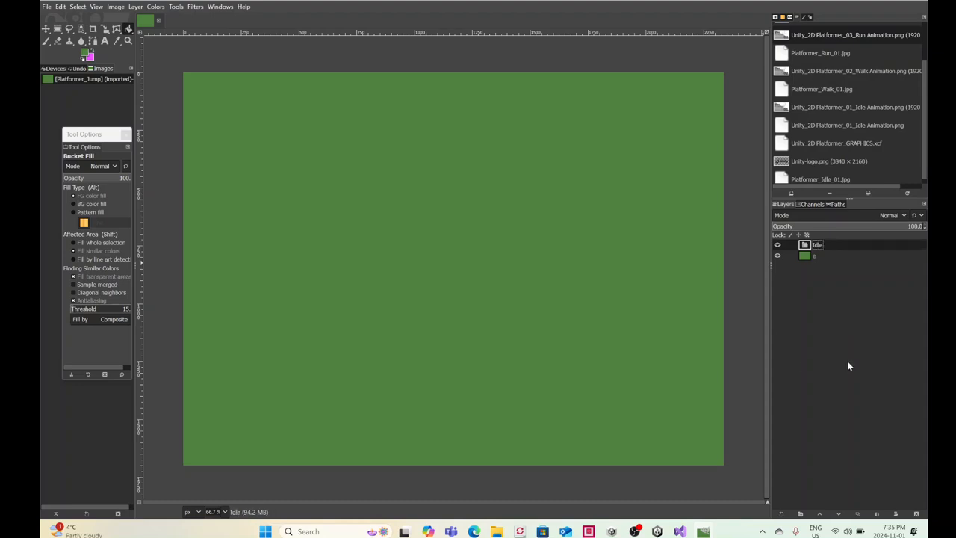
# Step: Add a layer group named Walk and move it out of the Idle group to sit above it
pyautogui.click(801, 514)
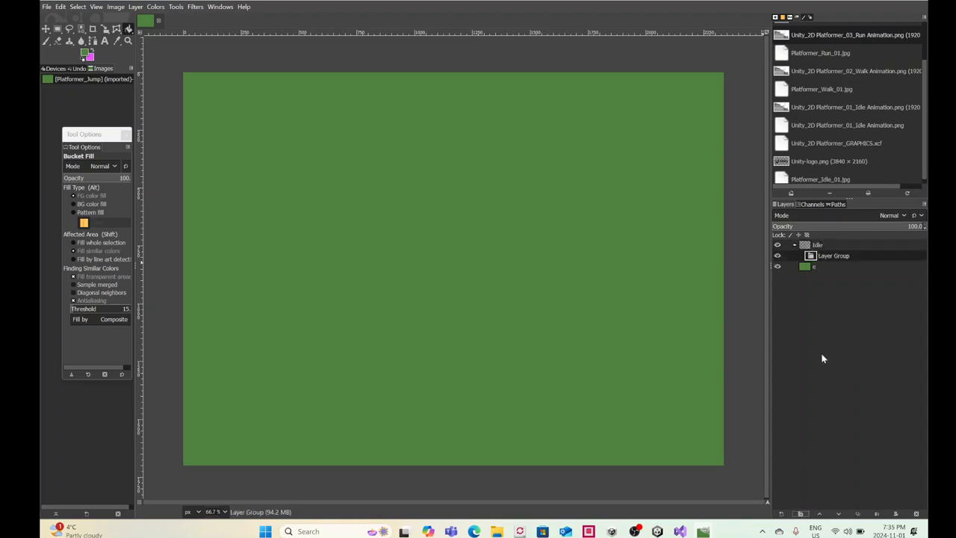
pyautogui.doubleClick(835, 257)
pyautogui.write('W')
pyautogui.press('Return')
pyautogui.moveTo(814, 259); pyautogui.dragTo(841, 247)
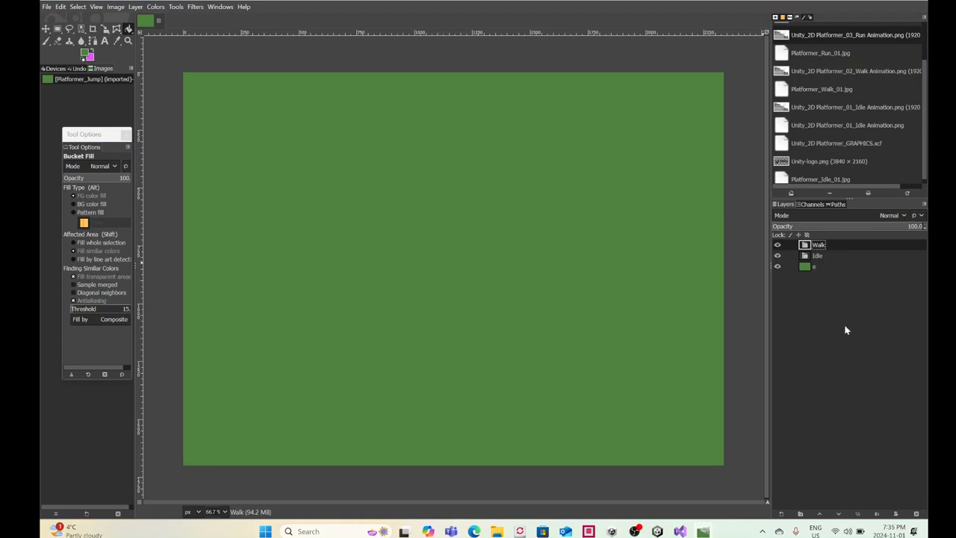
# Step: Add a layer group named Run and move it out of the Walk group to sit above it
pyautogui.click(800, 514)
pyautogui.doubleClick(835, 256)
pyautogui.write('Run')
pyautogui.press('Return')
pyautogui.moveTo(814, 258)
pyautogui.mouseDown()
pyautogui.moveTo(822, 252)
pyautogui.moveTo(809, 240)
pyautogui.mouseUp()
# Step: Add a layer group named Jump and move it out of the Run group to sit above it
pyautogui.click(800, 514)
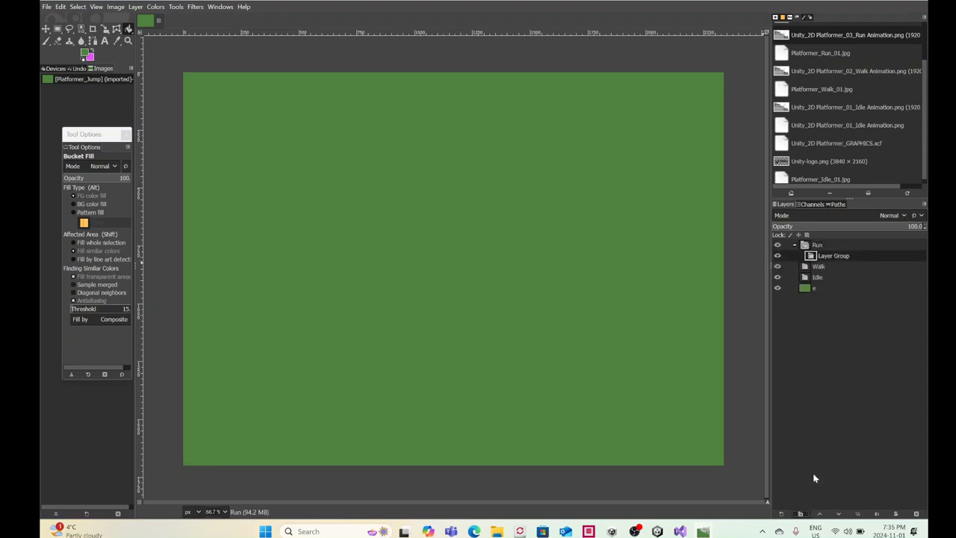
pyautogui.write('Jump')
pyautogui.press('Return')
pyautogui.moveTo(811, 257); pyautogui.dragTo(814, 246)
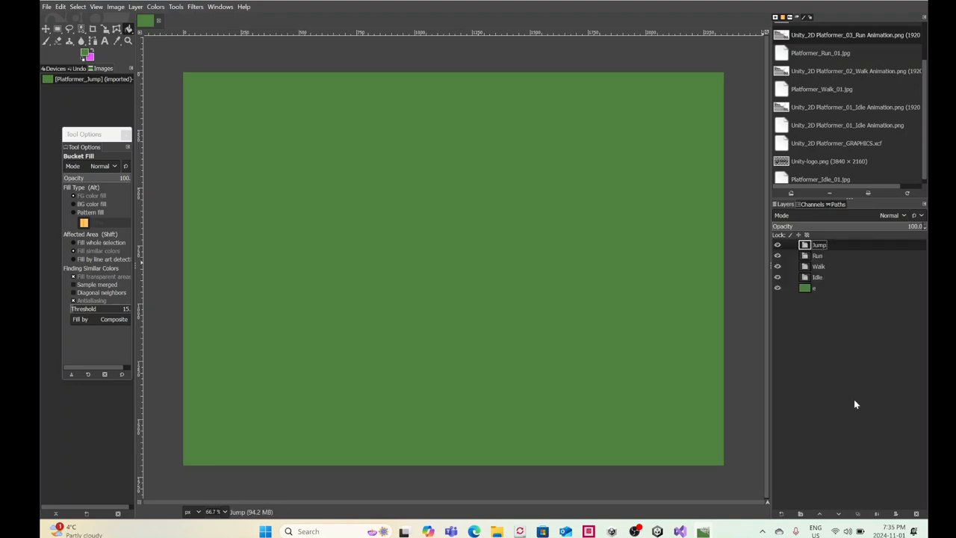
# Step: Add a layer group, move it above the Jump group and name it Fall
pyautogui.click(801, 514)
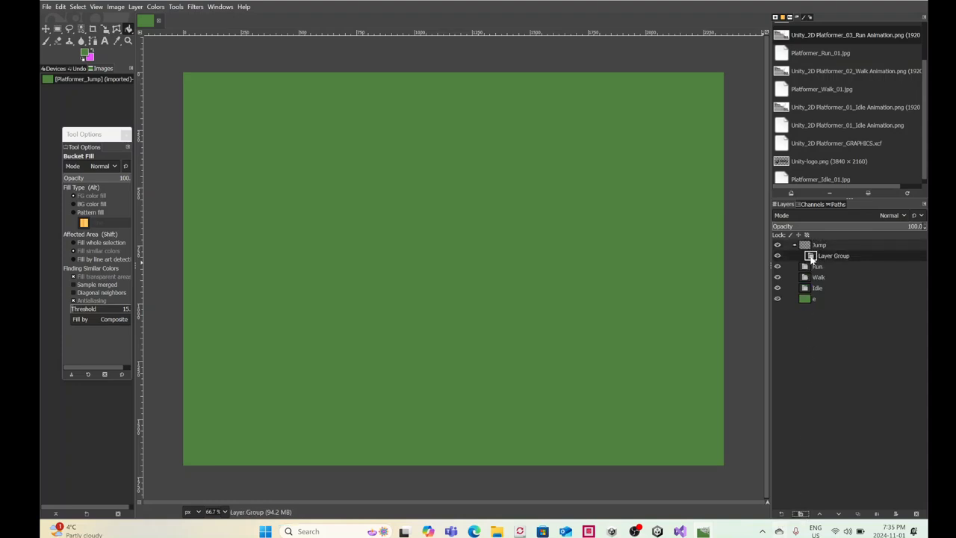
pyautogui.moveTo(811, 259); pyautogui.dragTo(822, 244)
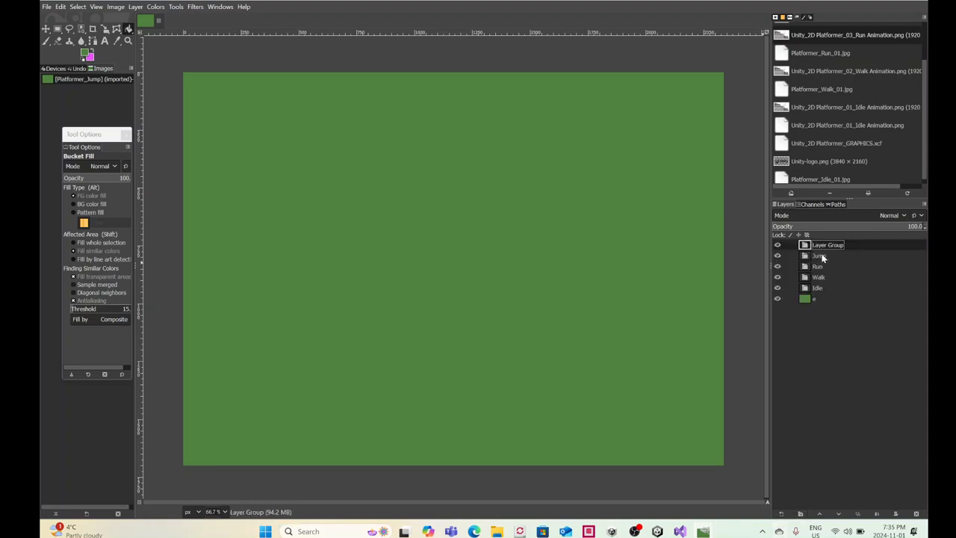
pyautogui.doubleClick(822, 244)
pyautogui.write('Fall')
pyautogui.press('Return')
pyautogui.click(818, 245)
pyautogui.write('l')
pyautogui.press('Return')
# Step: Open the images Platformer_Idle_01.jpg through Platformer_Idle_08.jpg from the Animations_Orignals folder
pyautogui.click(824, 294)
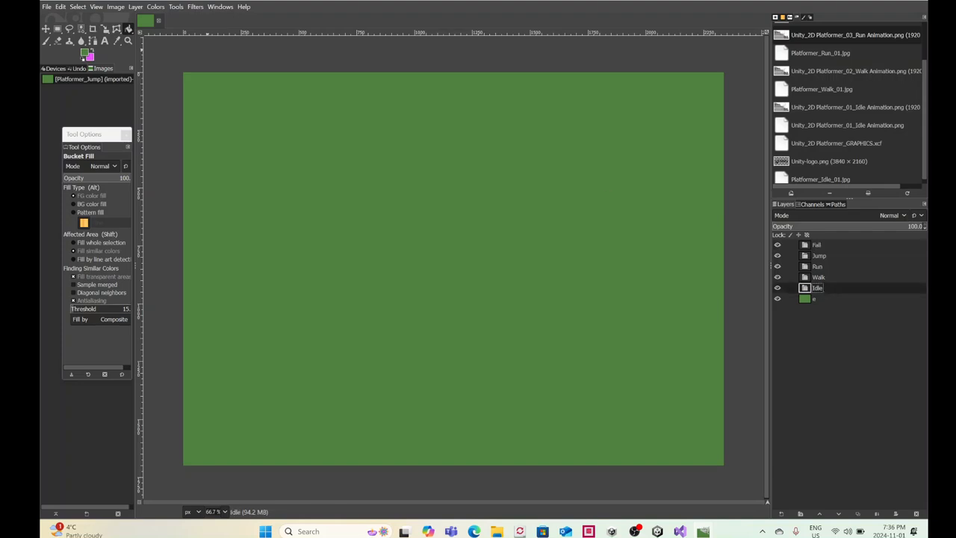
pyautogui.click(46, 7)
pyautogui.click(60, 43)
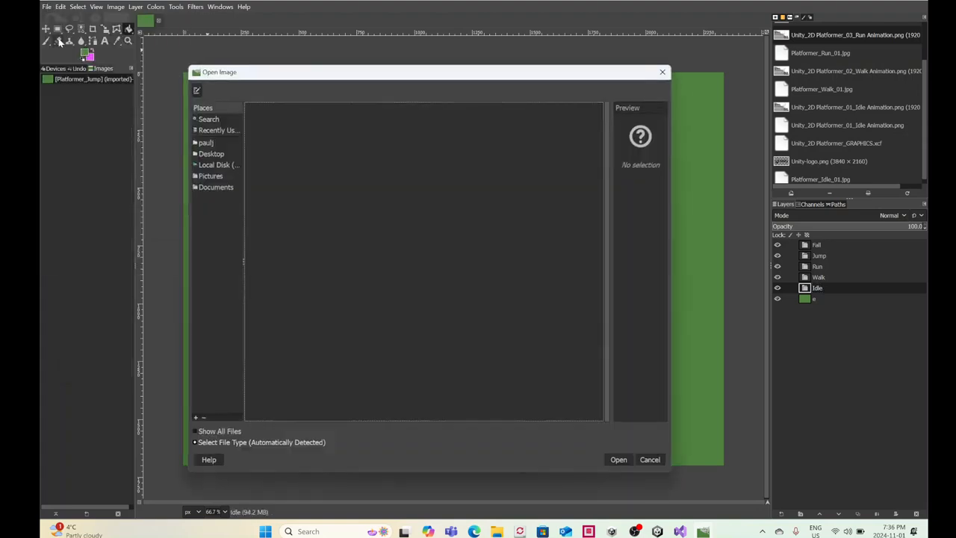
pyautogui.click(290, 131)
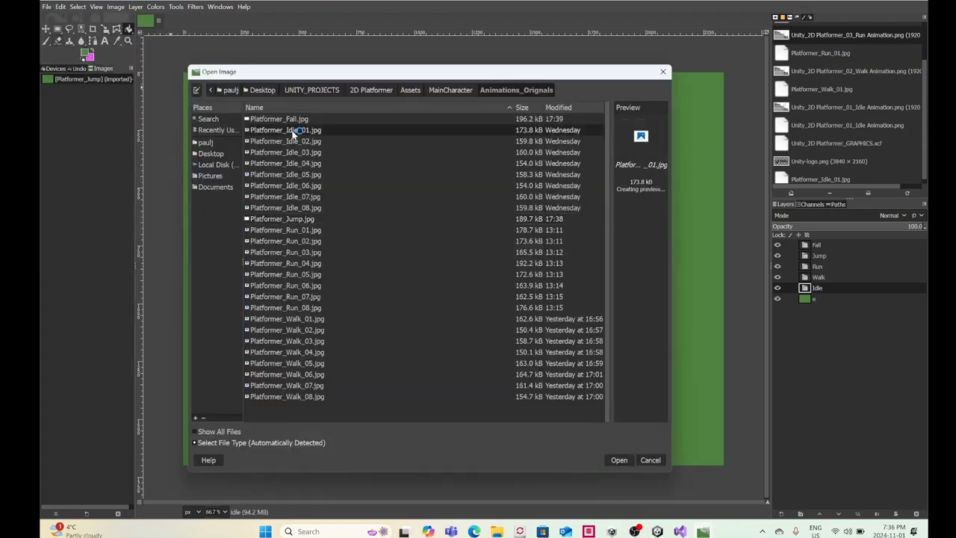
pyautogui.keyDown('shift'); pyautogui.click(298, 211); pyautogui.keyUp('shift')
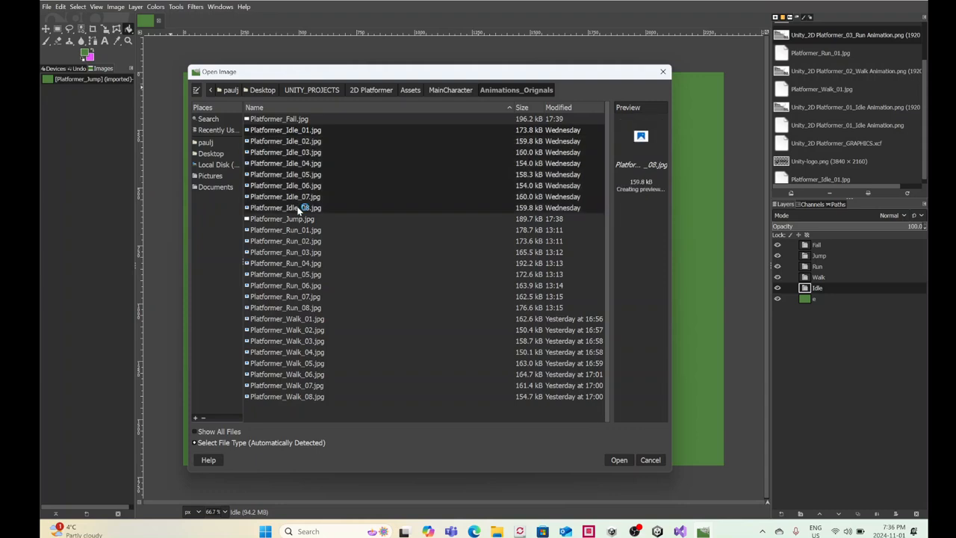
pyautogui.click(625, 461)
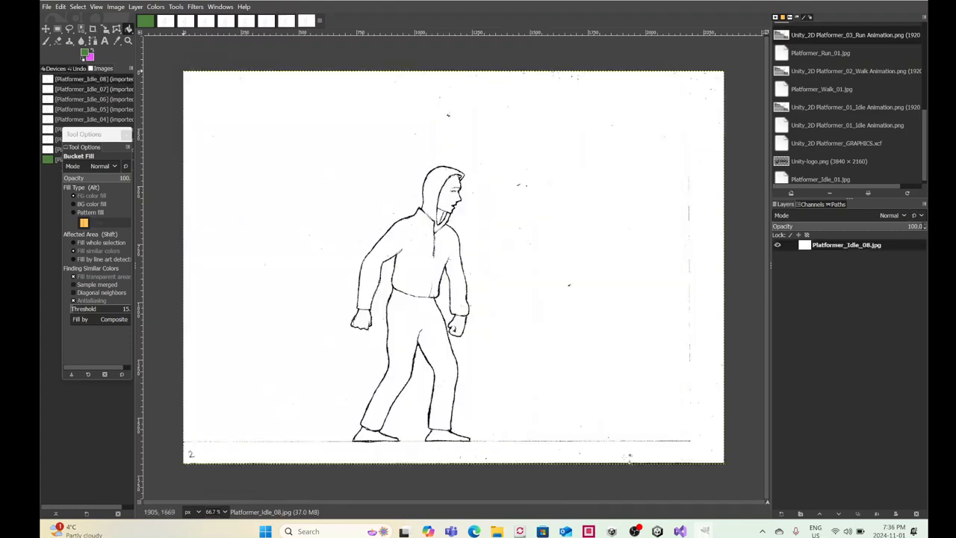
# Step: Copy the Platformer_Idle_01.jpg layer into the image with the layer groups as a new layer above Idle
pyautogui.click(164, 22)
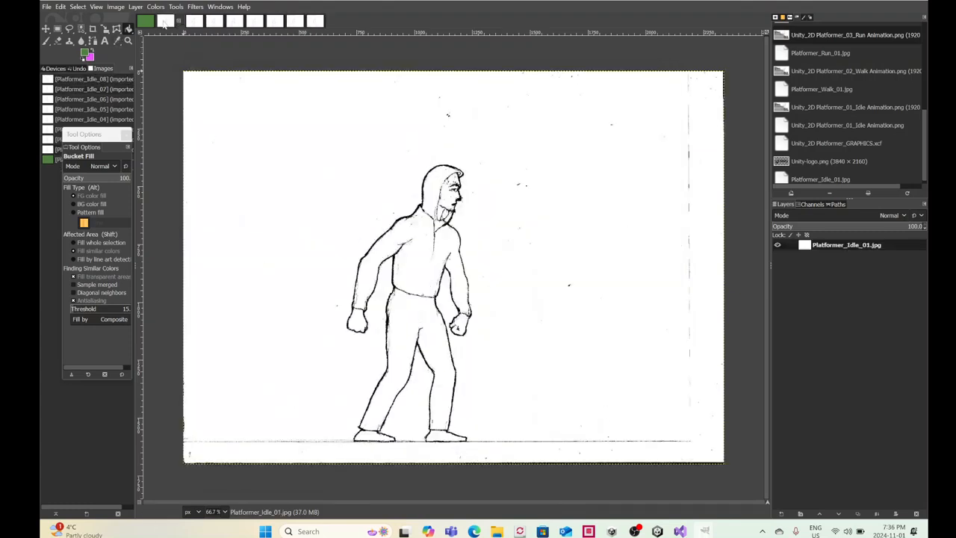
pyautogui.doubleClick(837, 247)
pyautogui.click(146, 22)
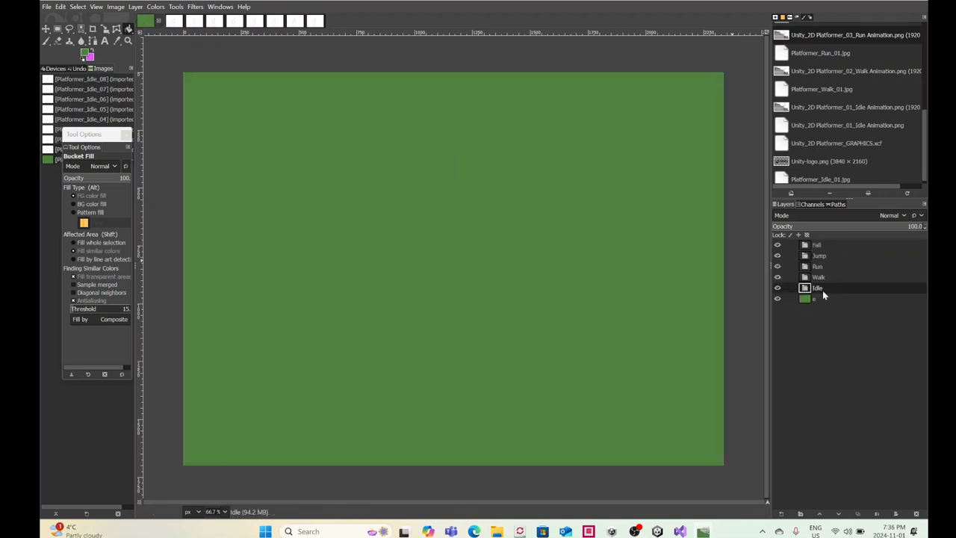
pyautogui.hotkey('ctrl', 'v')
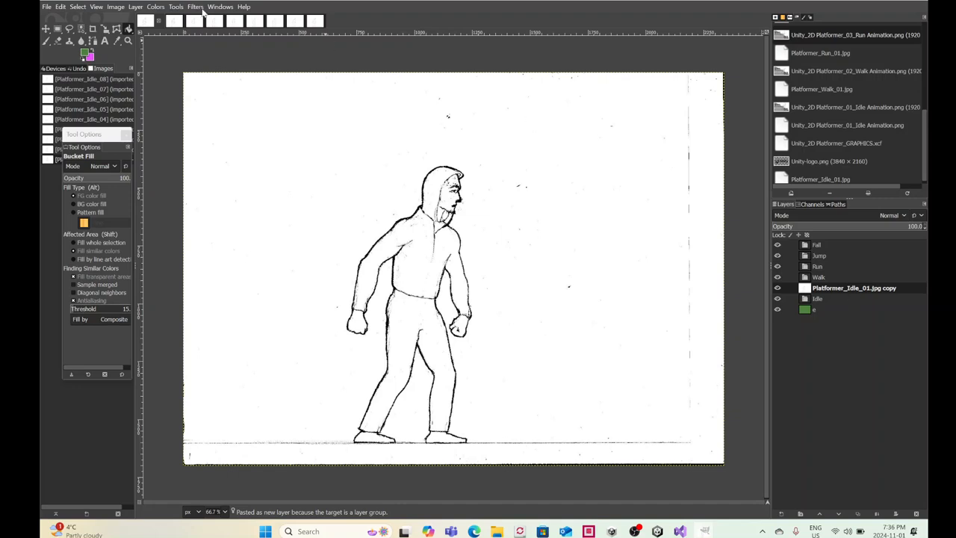
# Step: Copy the Platformer_Idle_02.jpg layer and paste it into the image with the layer groups
pyautogui.click(169, 22)
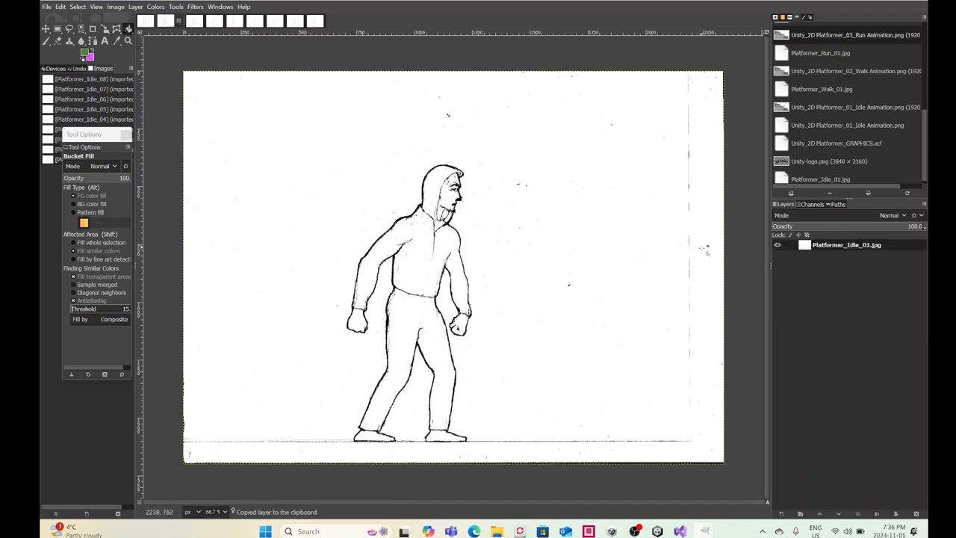
pyautogui.click(190, 28)
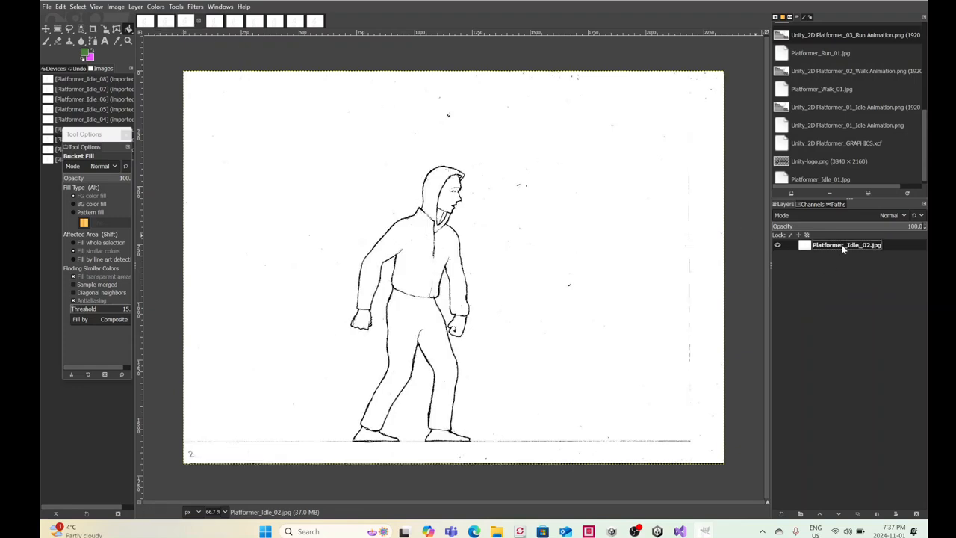
pyautogui.click(145, 23)
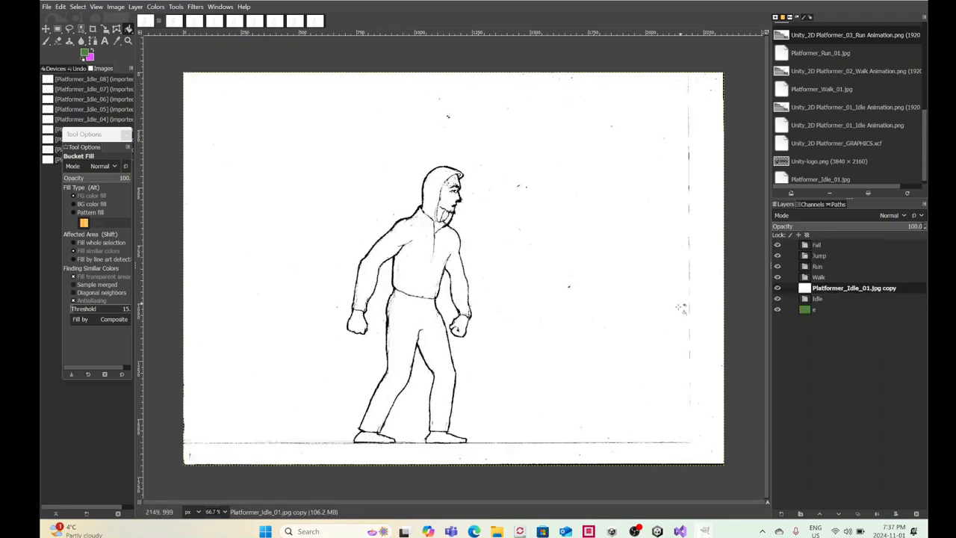
pyautogui.hotkey('ctrl', 'v')
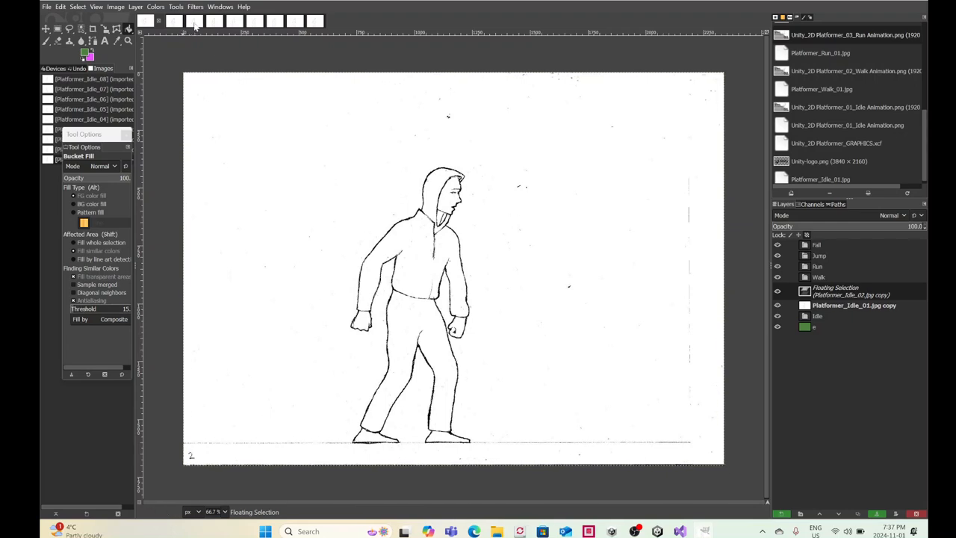
pyautogui.click(214, 24)
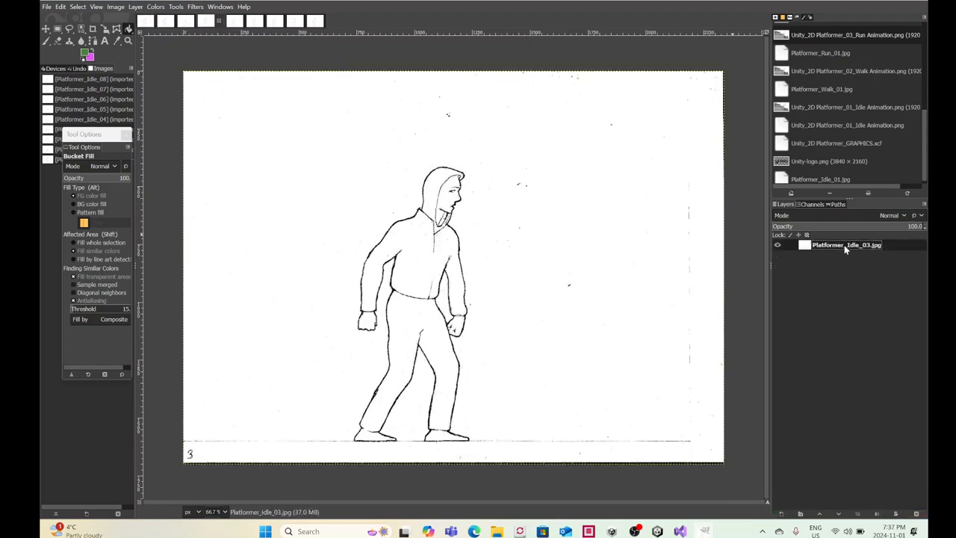
pyautogui.click(146, 21)
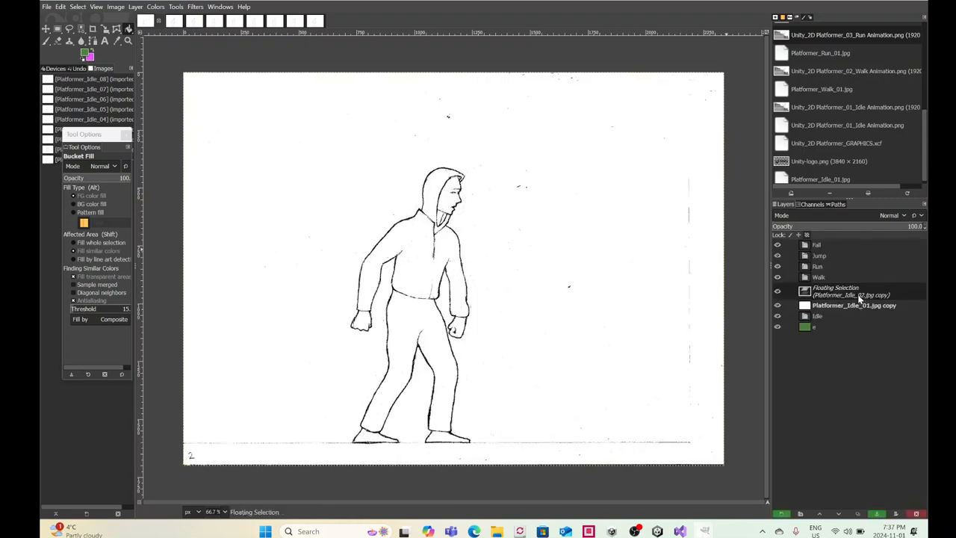
pyautogui.hotkey('ctrl', 'v')
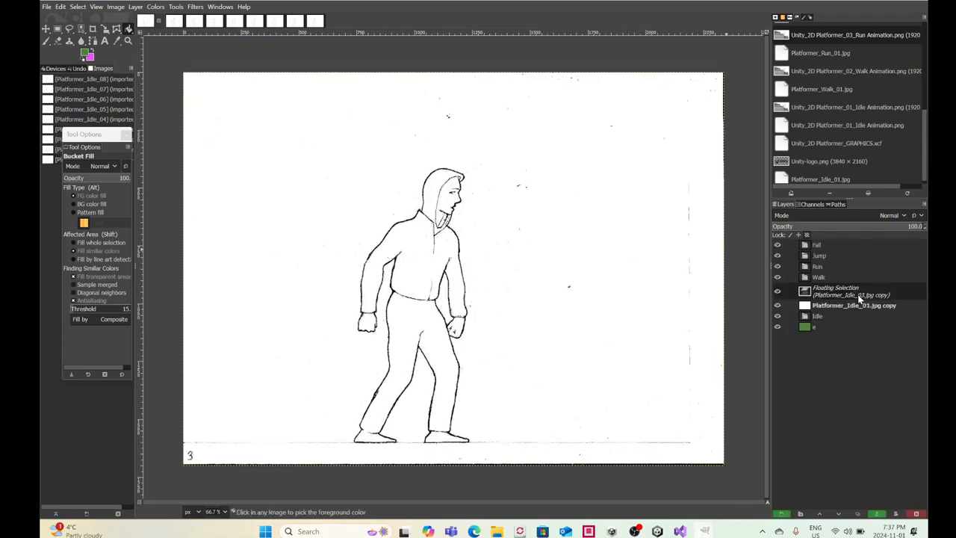
pyautogui.hotkey('ctrl', 'z')
# Step: Convert the floating Platformer_Idle_02.jpg selection to a new layer and copy that layer
pyautogui.rightClick(856, 299)
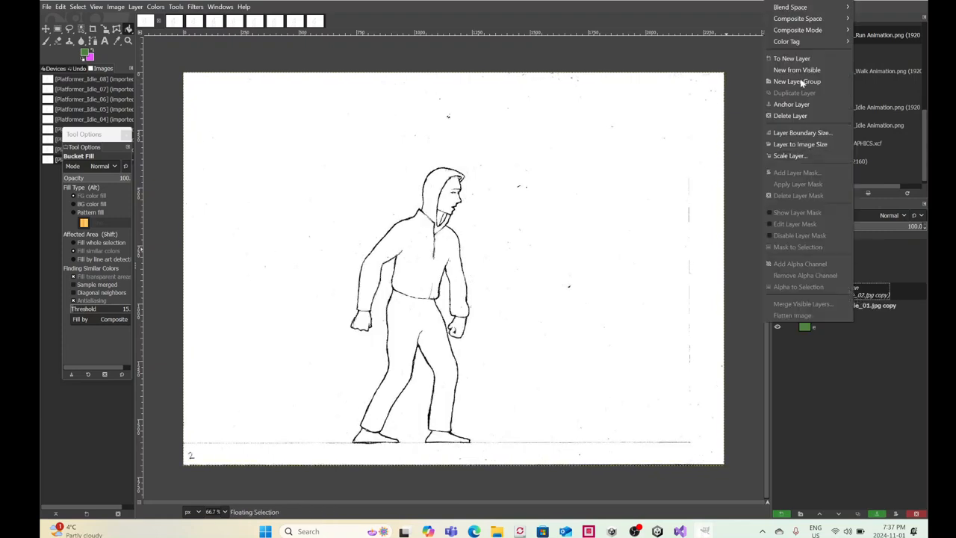
pyautogui.click(800, 60)
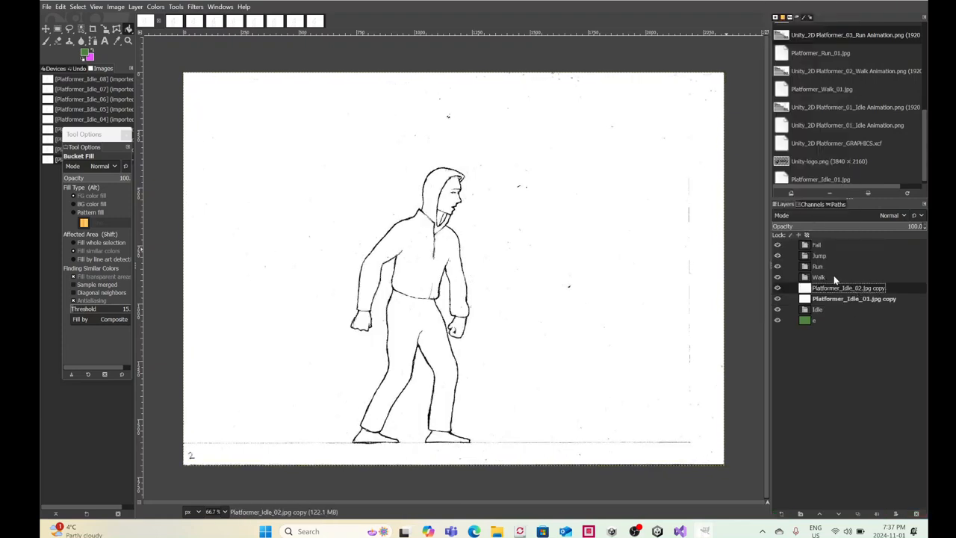
pyautogui.hotkey('ctrl', 'c')
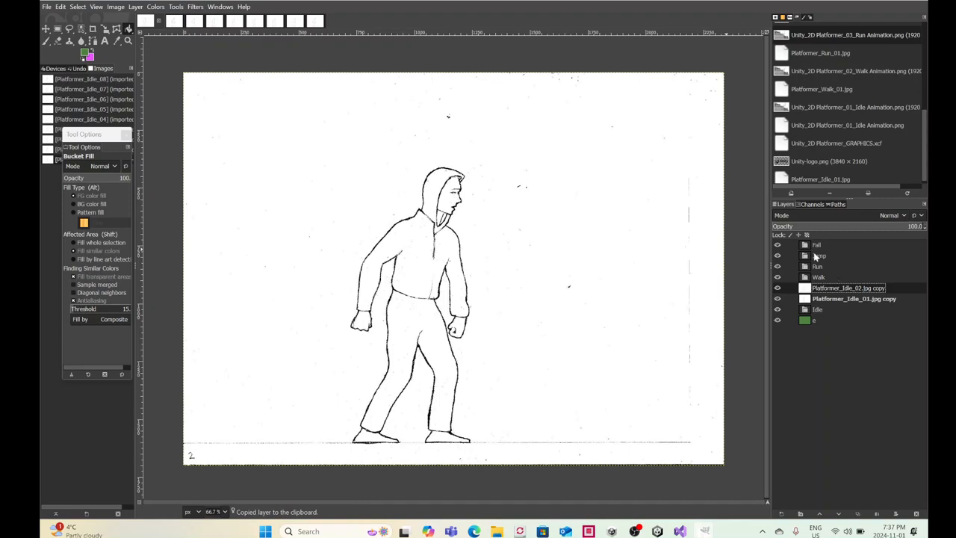
# Step: Copy the Platformer_Idle_03.jpg layer into the image with the layer groups as a new layer above the Platformer_Idle_02.jpg copy
pyautogui.click(215, 22)
pyautogui.click(860, 247)
pyautogui.hotkey('ctrl', 'c')
pyautogui.click(149, 21)
pyautogui.hotkey('ctrl', 'v')
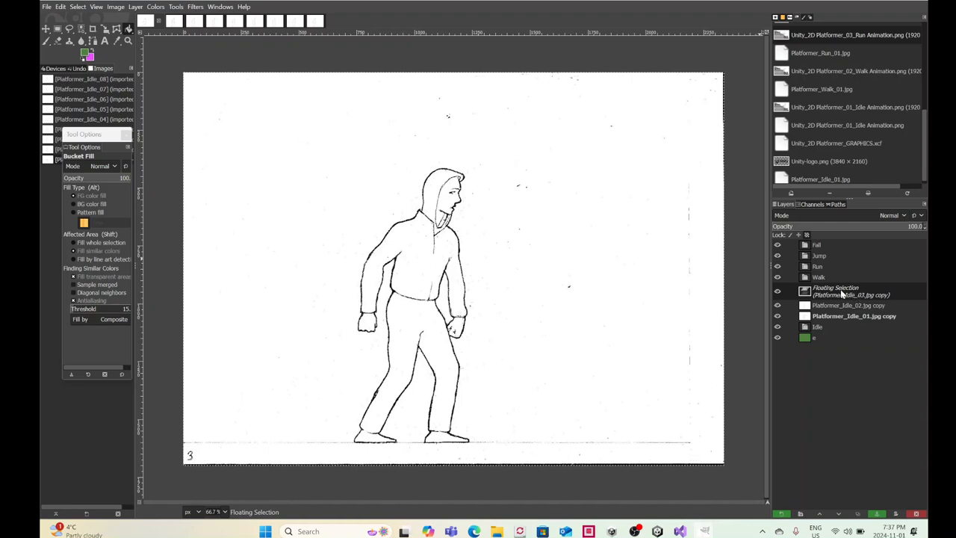
pyautogui.rightClick(835, 293)
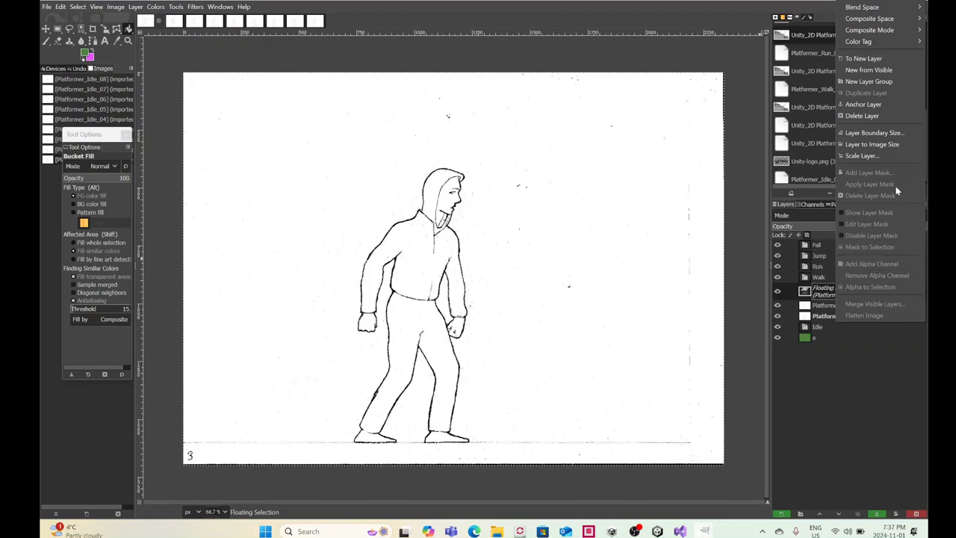
pyautogui.click(881, 58)
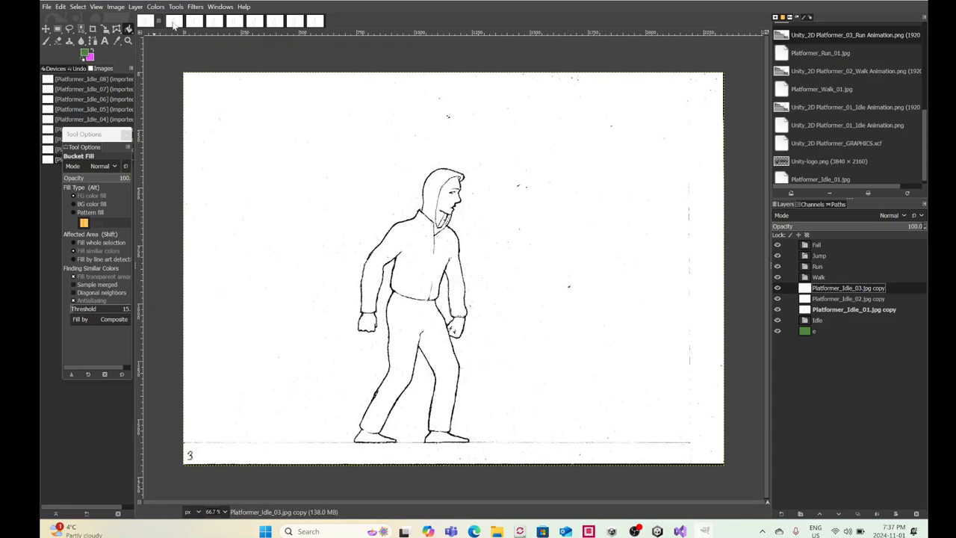
# Step: Copy Platformer_Idle_04.jpg into the layer-group image as a new layer, and move the four idle frame layers into the Idle group
pyautogui.click(233, 22)
pyautogui.doubleClick(825, 251)
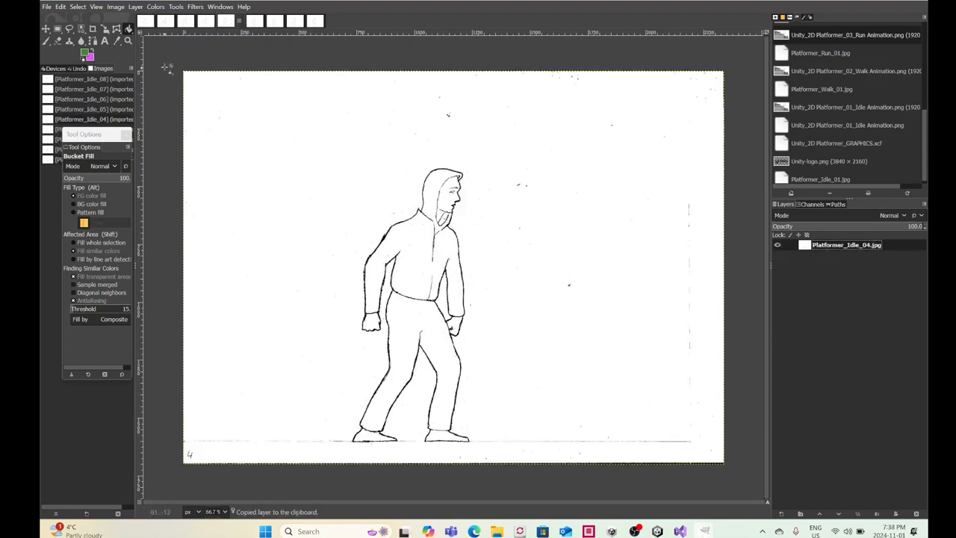
pyautogui.click(148, 26)
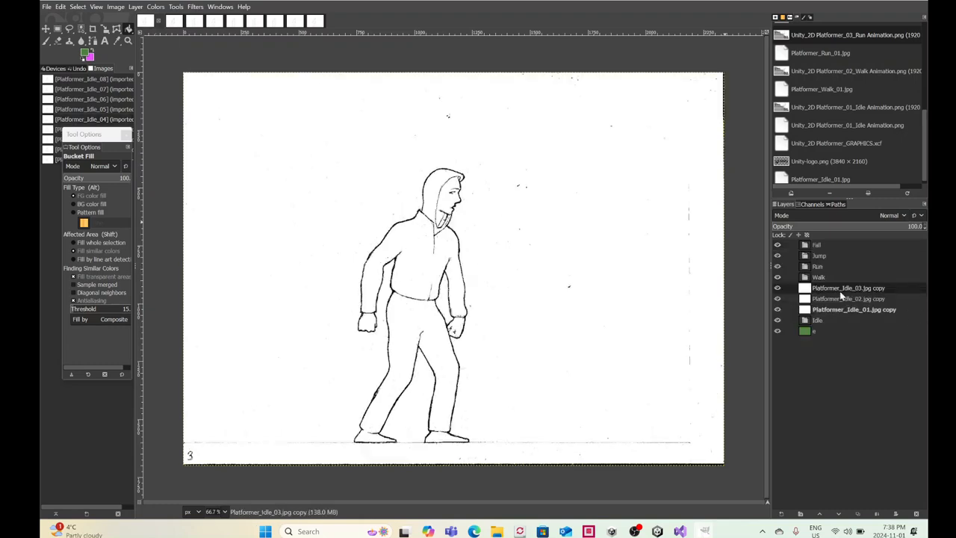
pyautogui.hotkey('ctrl', 'v')
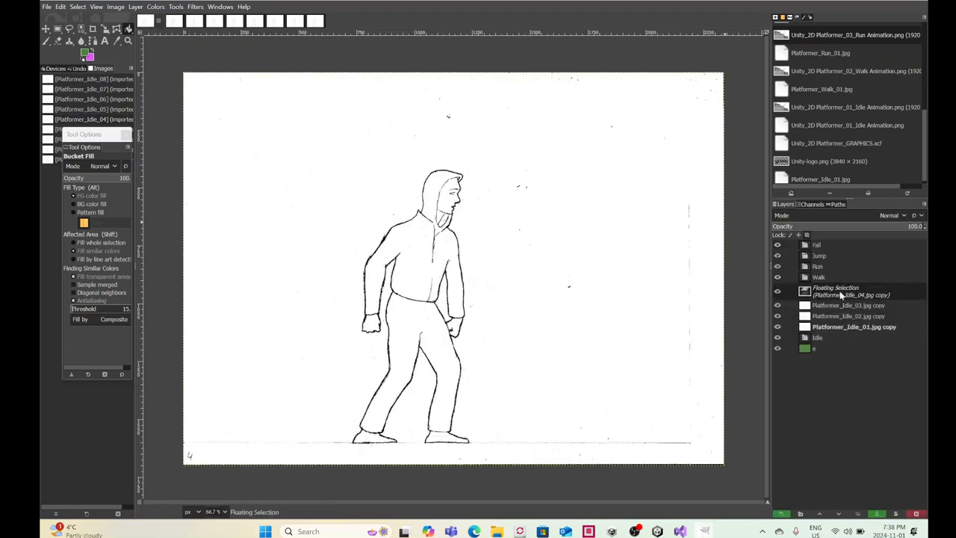
pyautogui.rightClick(840, 291)
pyautogui.click(777, 58)
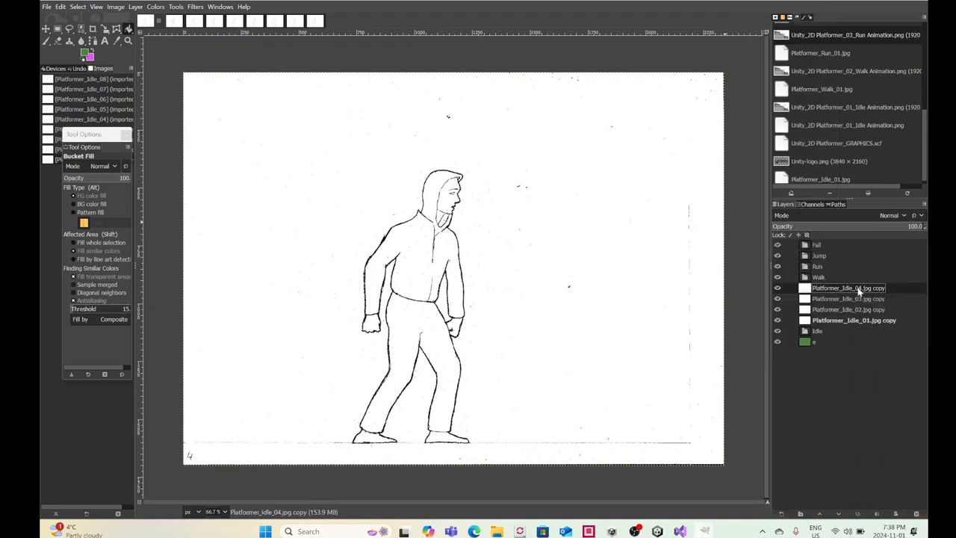
pyautogui.moveTo(839, 322); pyautogui.dragTo(821, 307)
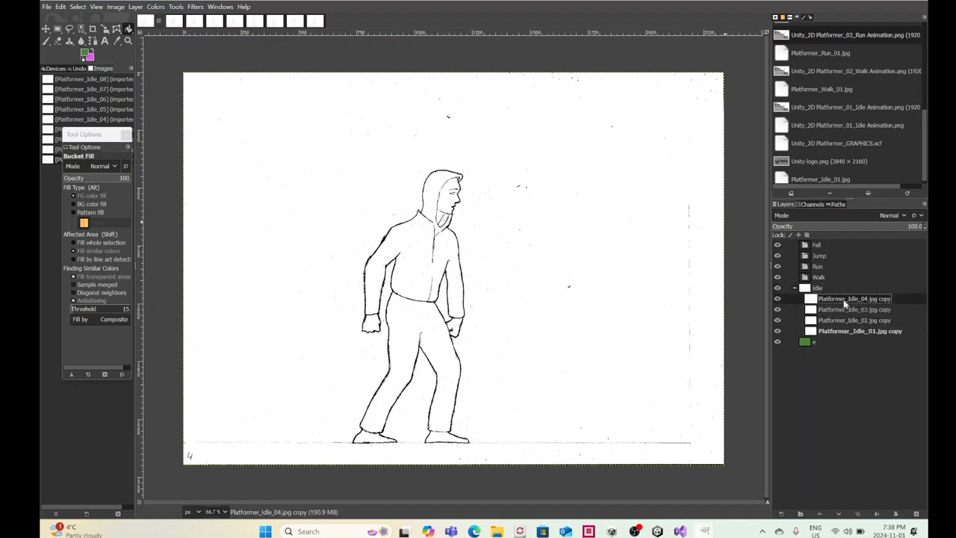
# Step: Copy the Platformer_Idle_05.jpg layer into the Idle group as a new layer above the Platformer_Idle_04.jpg copy
pyautogui.click(253, 21)
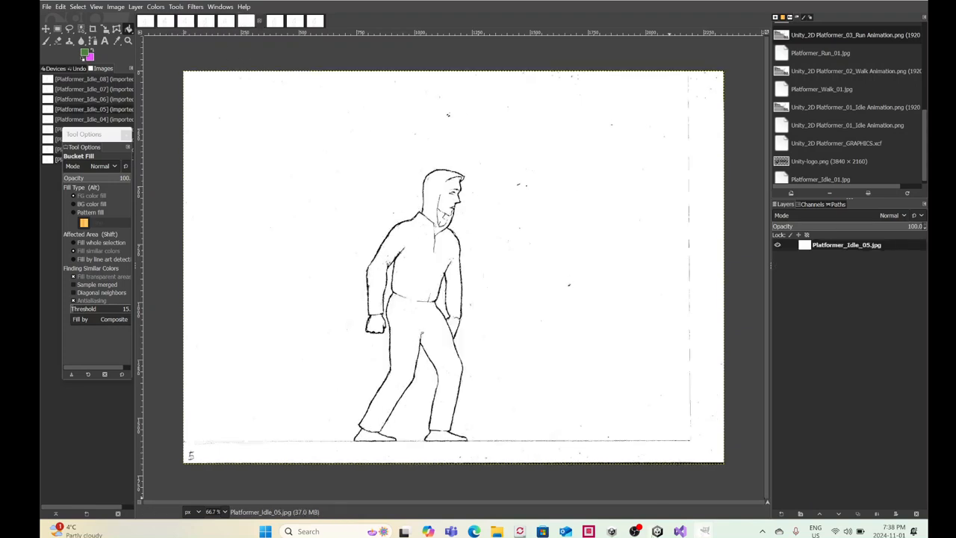
pyautogui.click(635, 530)
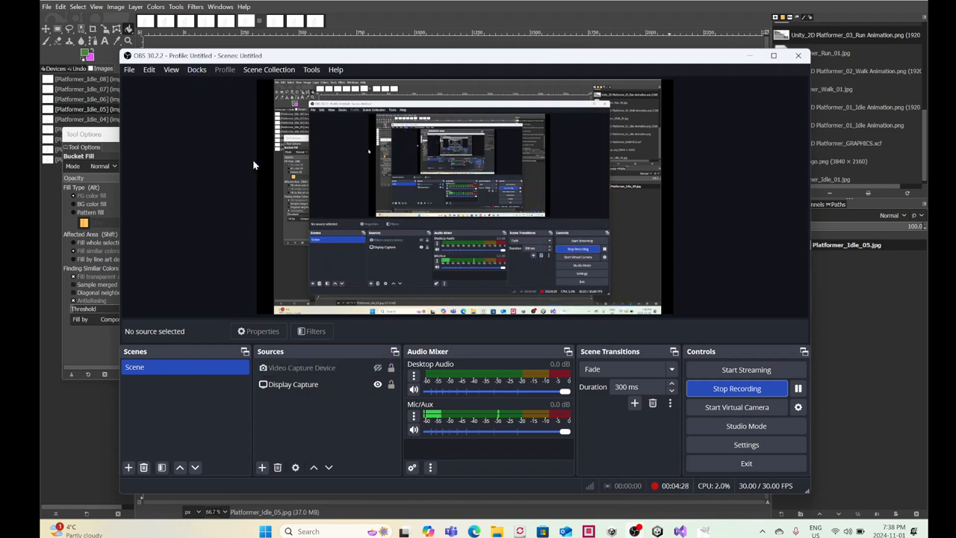
pyautogui.click(398, 0)
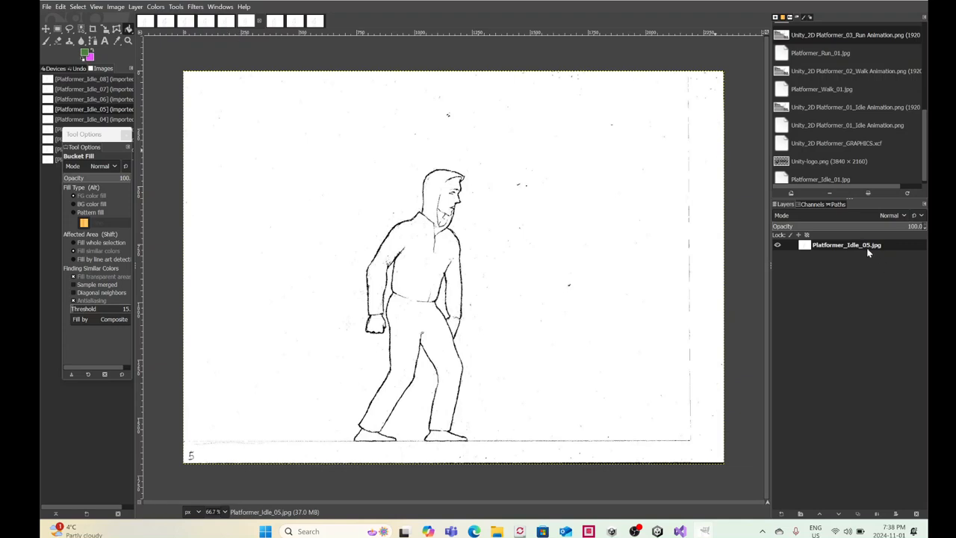
pyautogui.hotkey('ctrl', 'c')
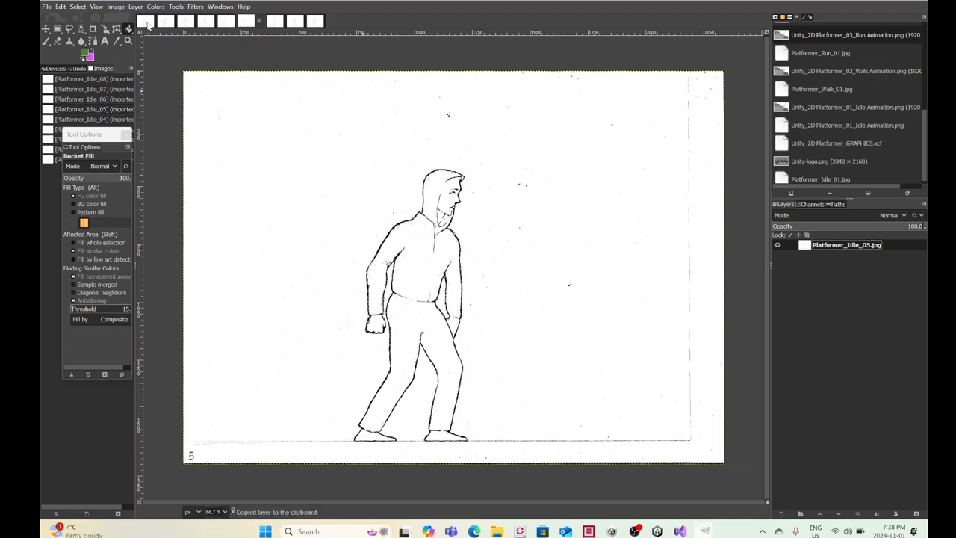
pyautogui.click(148, 22)
pyautogui.click(855, 300)
pyautogui.hotkey('ctrl', 'v')
pyautogui.rightClick(855, 302)
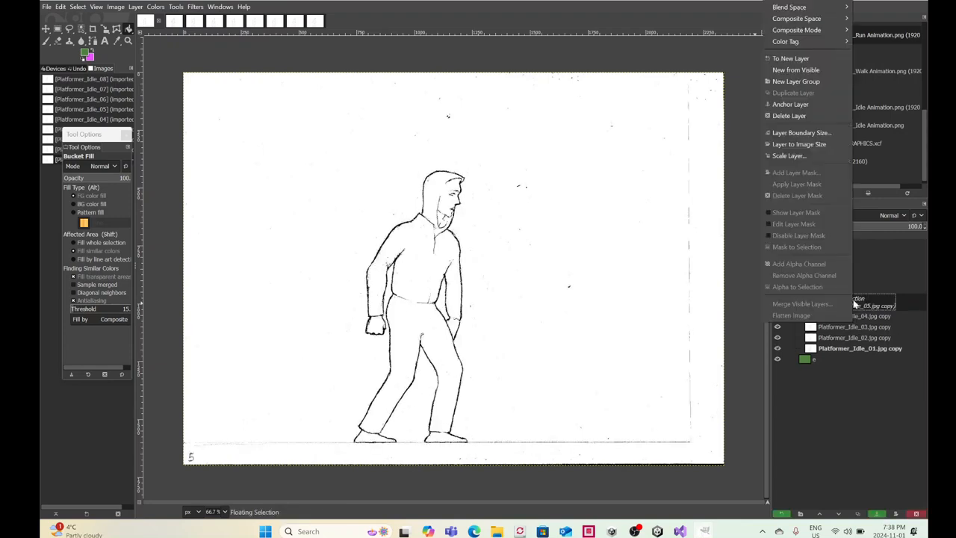
pyautogui.click(809, 60)
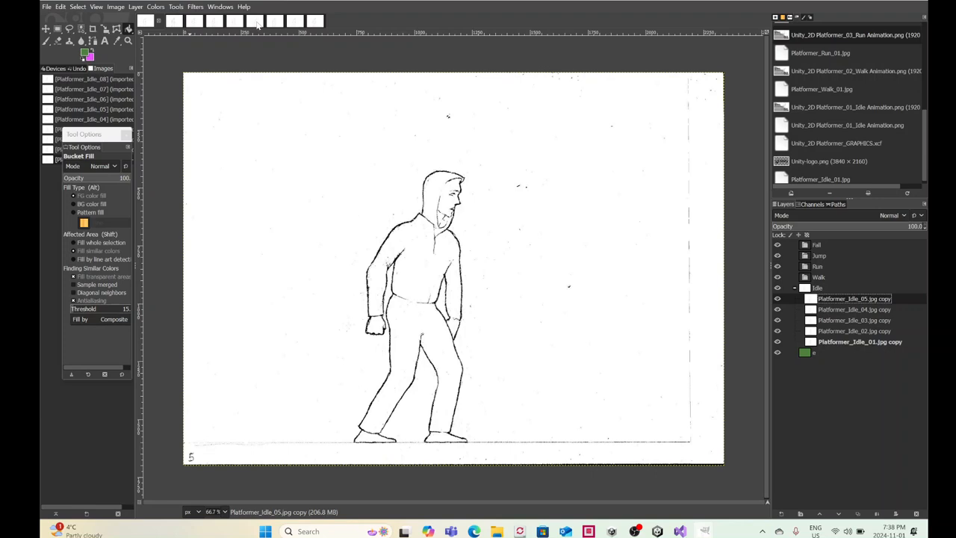
# Step: Copy the Platformer_Idle_06.jpg layer into the Idle group as a new layer above the Platformer_Idle_05.jpg copy
pyautogui.click(274, 23)
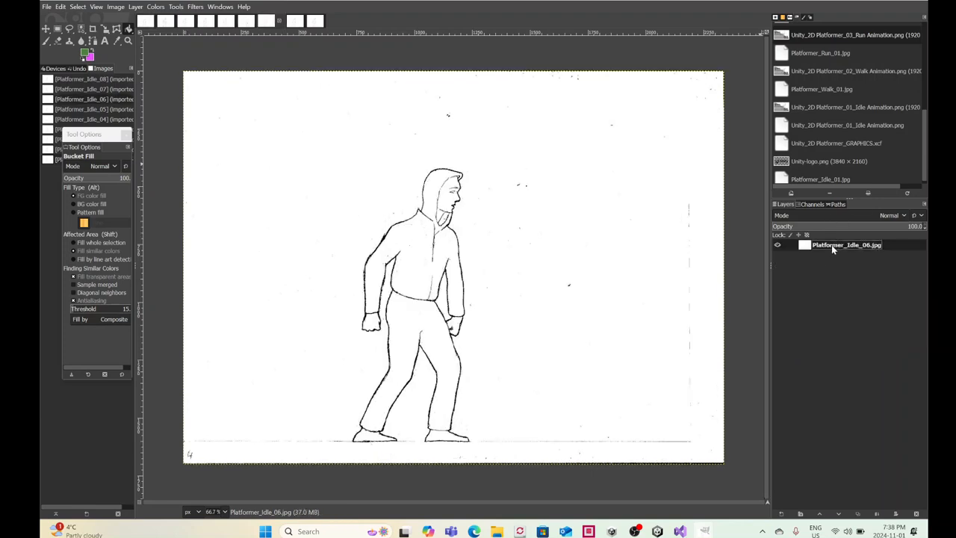
pyautogui.hotkey('ctrl', 'c')
pyautogui.click(141, 22)
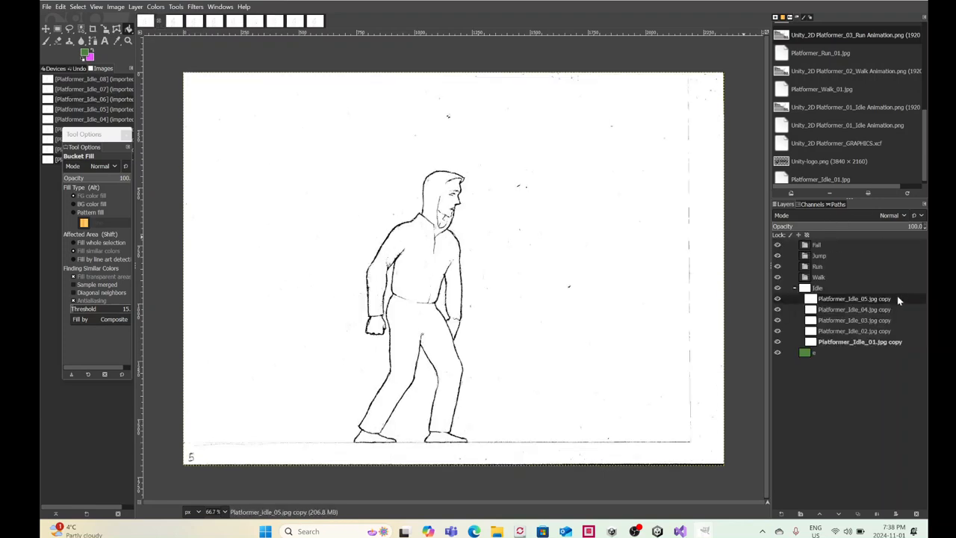
pyautogui.click(863, 302)
pyautogui.hotkey('ctrl', 'v')
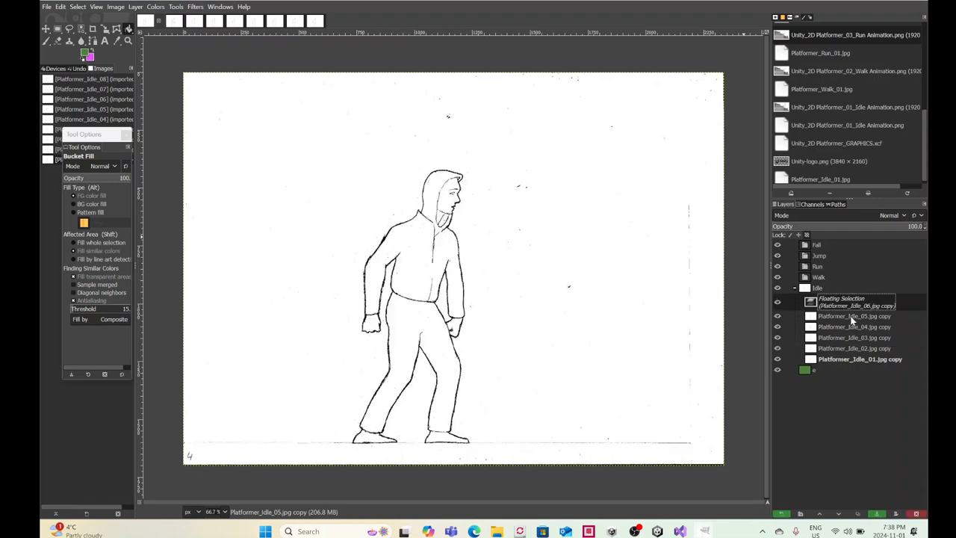
pyautogui.rightClick(851, 303)
pyautogui.click(785, 58)
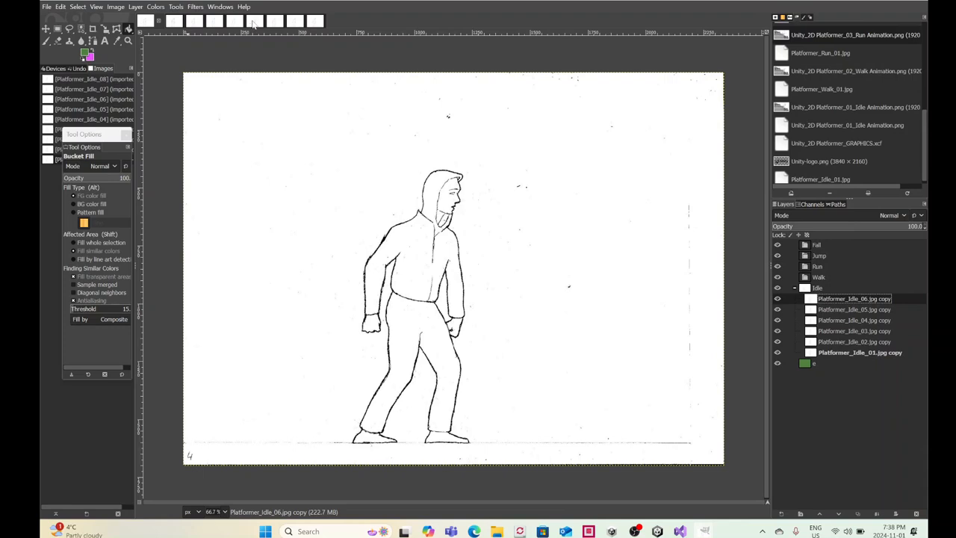
# Step: Copy the Platformer_Idle_07.jpg layer into the Idle group as a new layer above the Platformer_Idle_06.jpg copy
pyautogui.click(288, 23)
pyautogui.hotkey('ctrl', 'c')
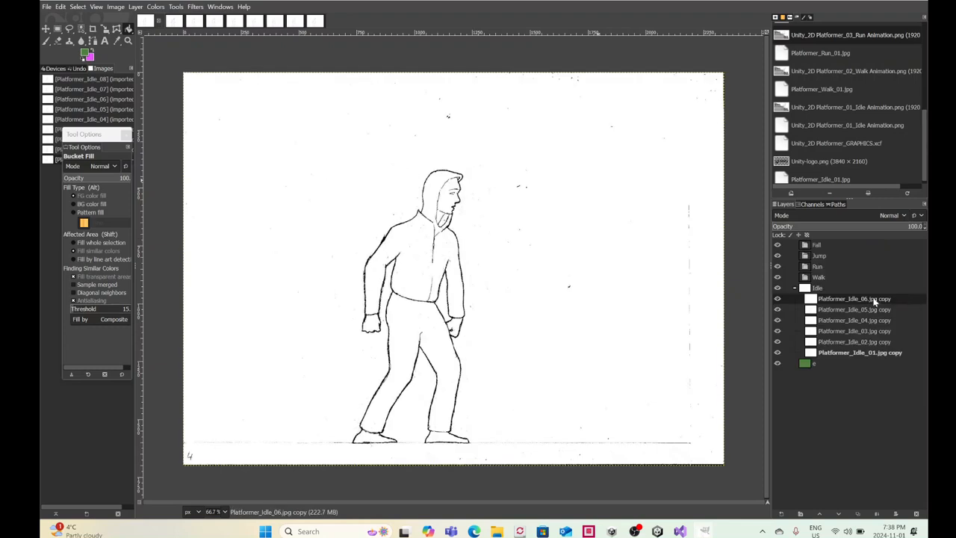
pyautogui.click(873, 299)
pyautogui.hotkey('ctrl', 'v')
pyautogui.rightClick(873, 302)
pyautogui.click(811, 60)
# Step: Copy the Platformer_Idle_08.jpg layer into the Idle group as a new layer above the Platformer_Idle_07.jpg copy
pyautogui.click(321, 22)
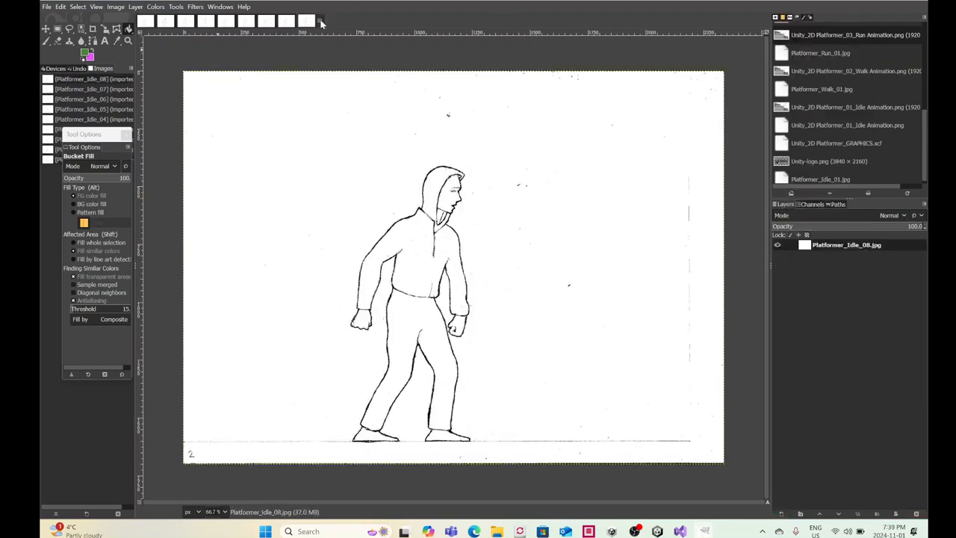
pyautogui.click(866, 250)
pyautogui.hotkey('ctrl', 'c')
pyautogui.click(150, 21)
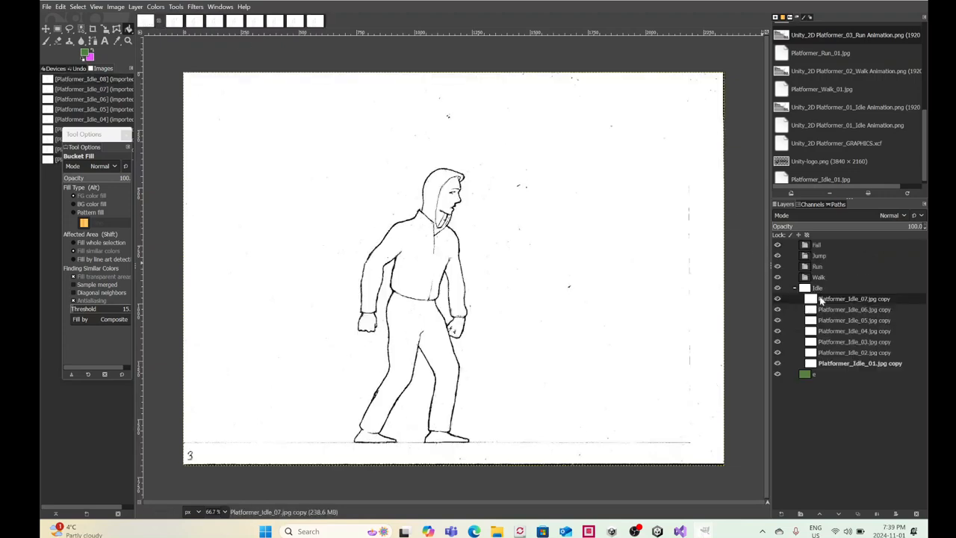
pyautogui.hotkey('ctrl', 'v')
pyautogui.rightClick(851, 300)
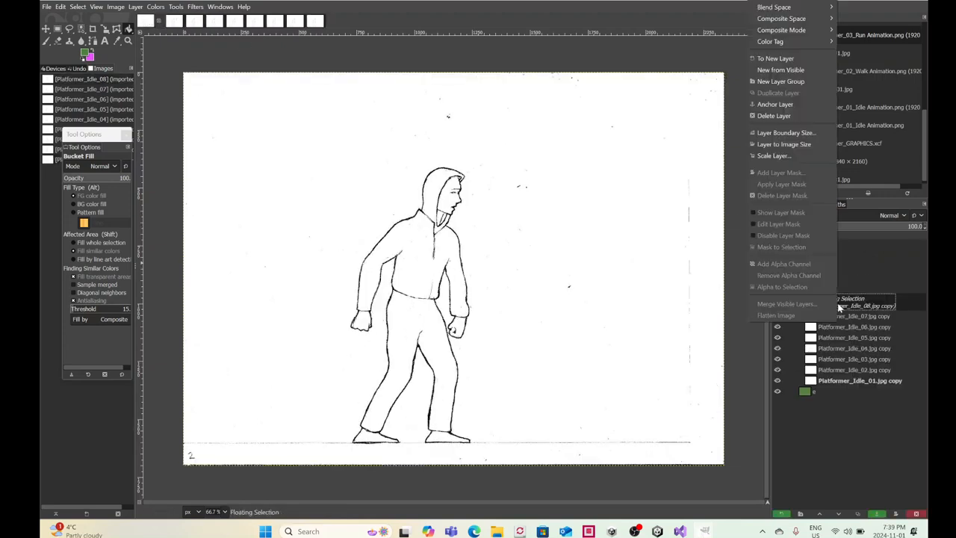
pyautogui.click(784, 59)
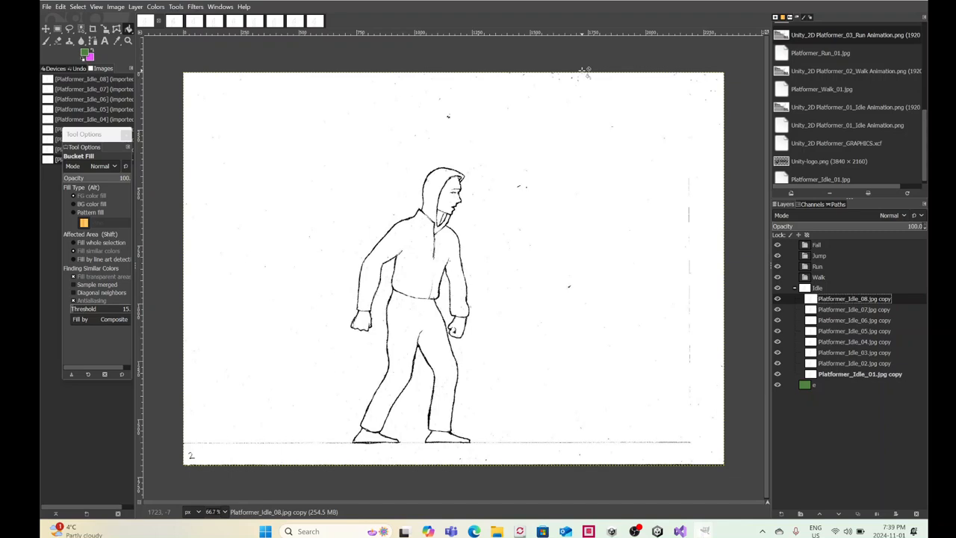
# Step: Close the eight separate Platformer_Idle source images, keeping only the image with the layer groups open
pyautogui.click(180, 25)
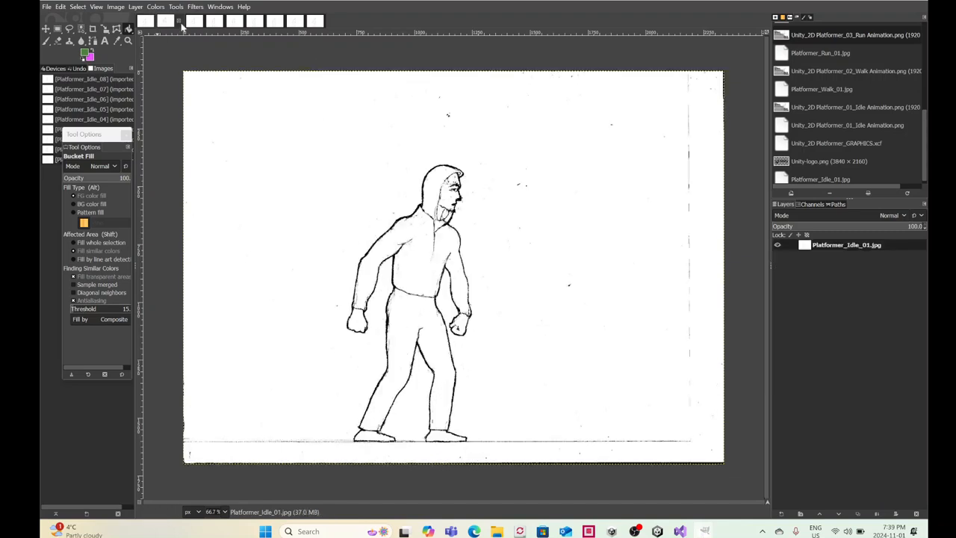
pyautogui.scroll(-3, 179, 23)
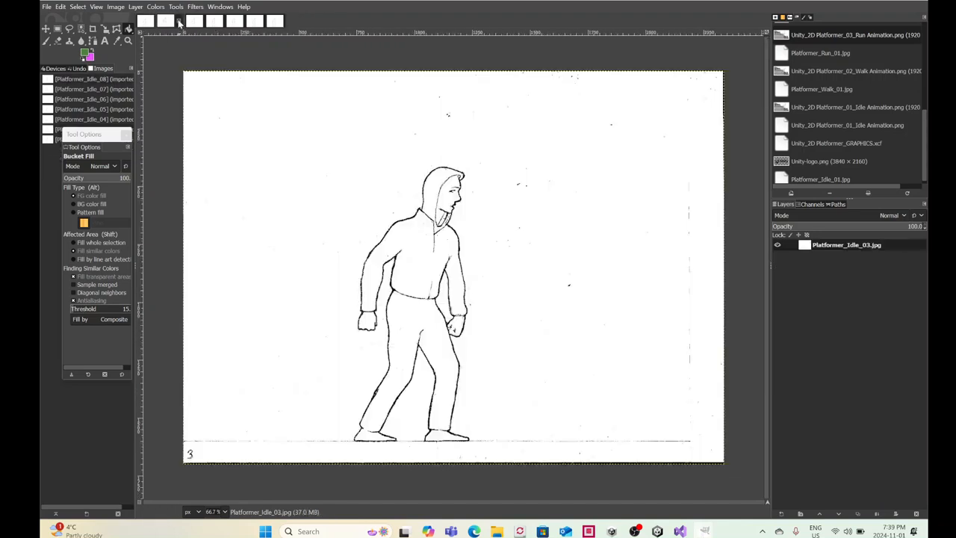
pyautogui.scroll(-4, 180, 23)
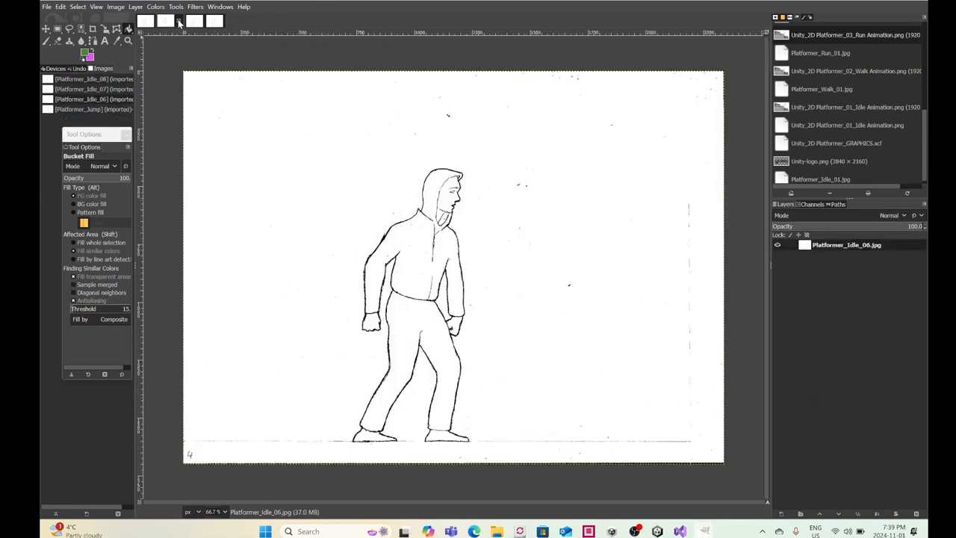
pyautogui.scroll(-1, 179, 24)
pyautogui.click(179, 22)
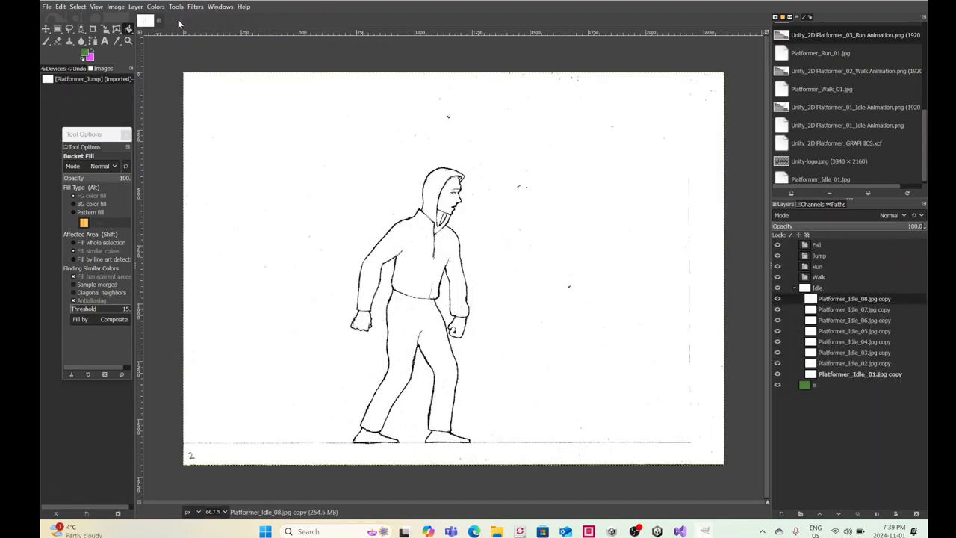
# Step: Open the images Platformer_Walk_01.jpg through Platformer_Walk_08.jpg from the Animations_Orignals folder
pyautogui.click(46, 7)
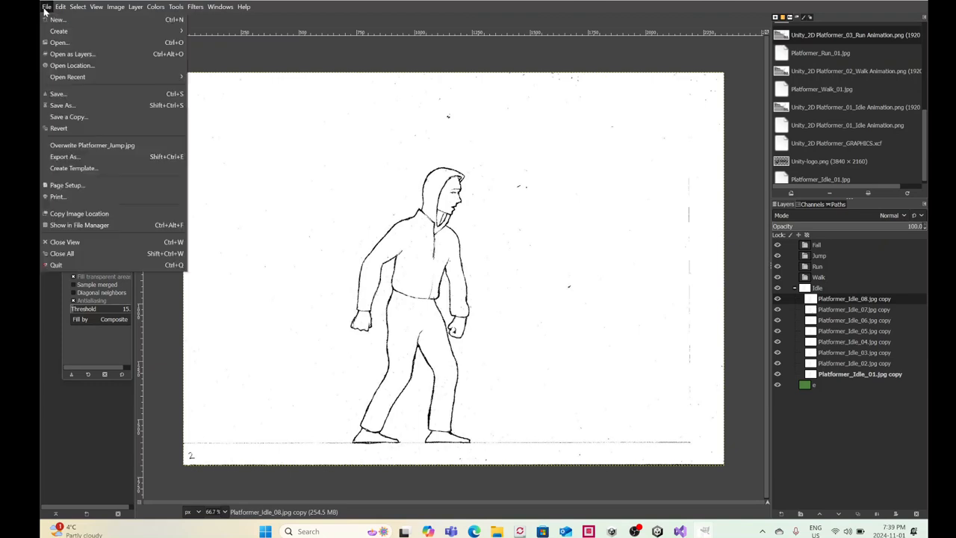
pyautogui.click(58, 43)
pyautogui.click(261, 130)
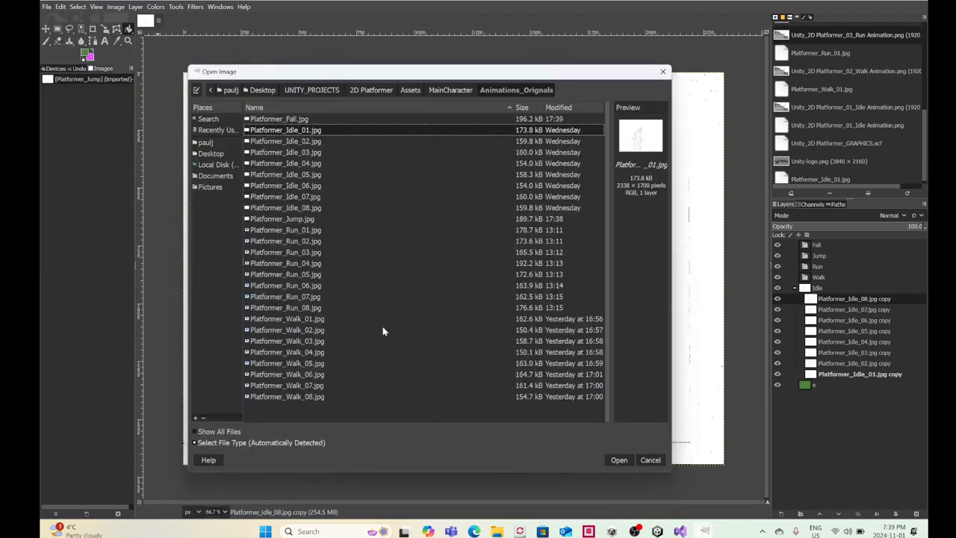
pyautogui.click(296, 321)
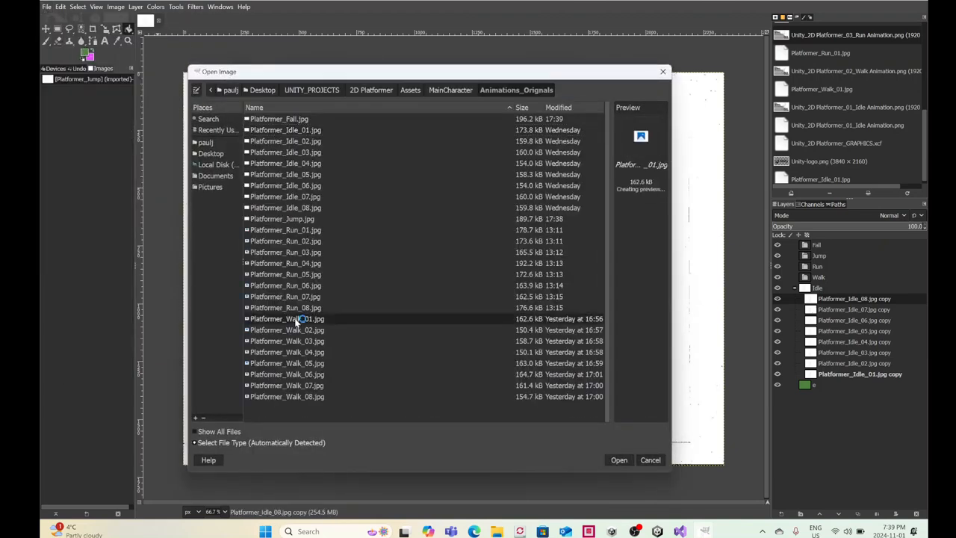
pyautogui.keyDown('shift'); pyautogui.click(302, 396); pyautogui.keyUp('shift')
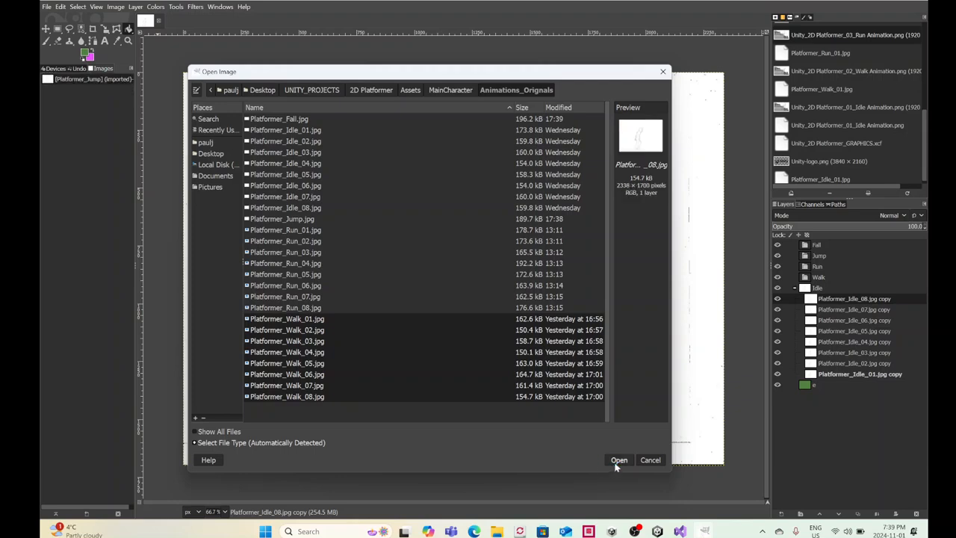
pyautogui.click(617, 460)
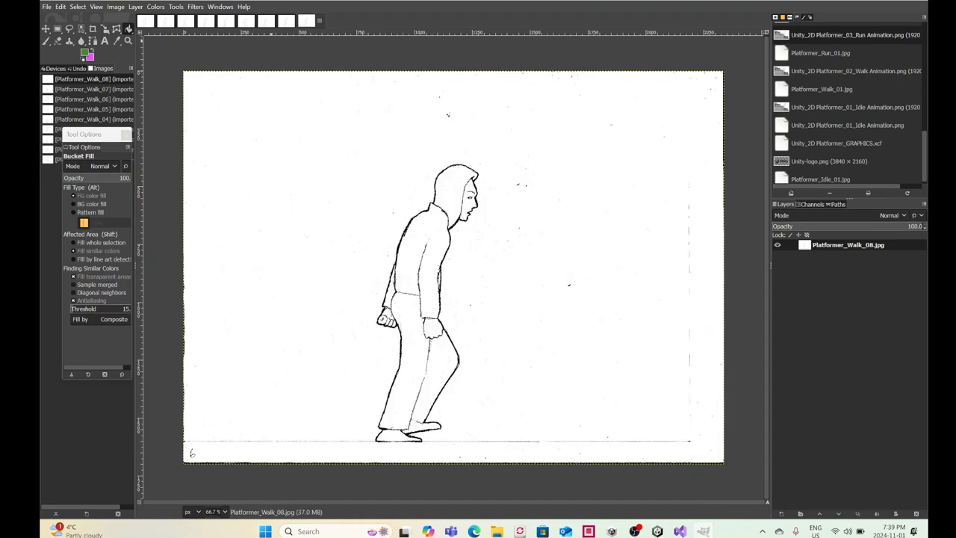
# Step: Copy the Platformer_Walk_01.jpg layer into the Walk group of the layer-group image as its first layer
pyautogui.click(168, 22)
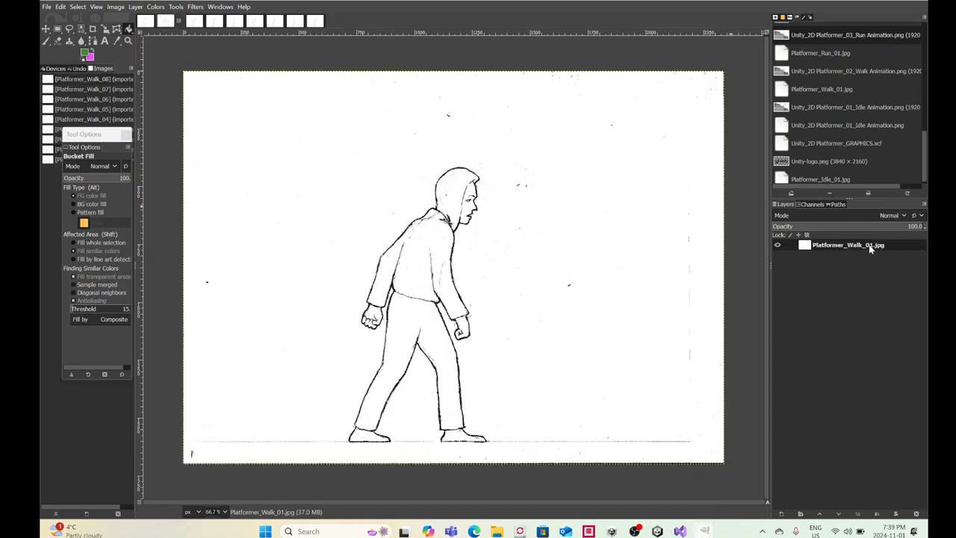
pyautogui.hotkey('ctrl', 'c')
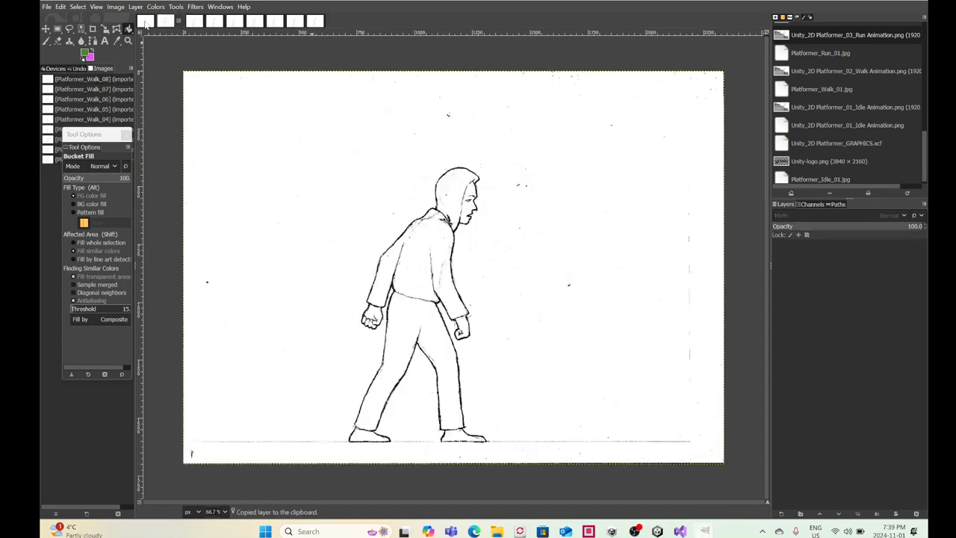
pyautogui.click(146, 22)
pyautogui.click(819, 277)
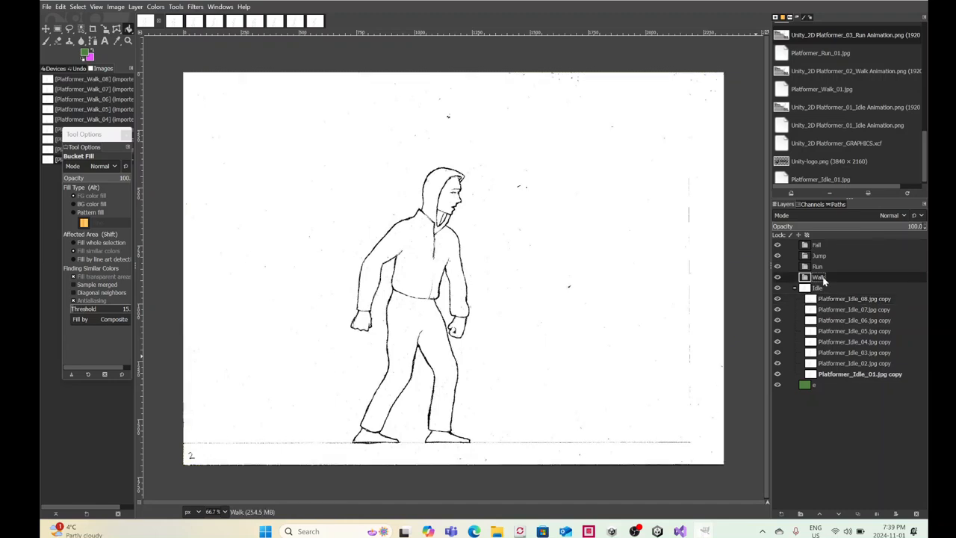
pyautogui.hotkey('ctrl', 'v')
pyautogui.moveTo(824, 281); pyautogui.dragTo(851, 291)
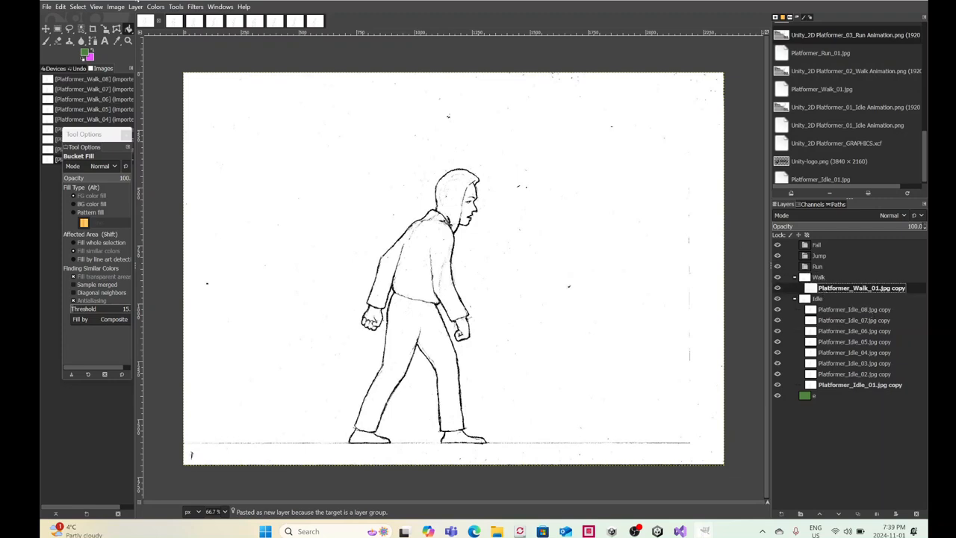
# Step: Copy the Platformer_Walk_02.jpg layer into the Walk group as a new layer above the Platformer_Walk_01.jpg copy
pyautogui.click(196, 24)
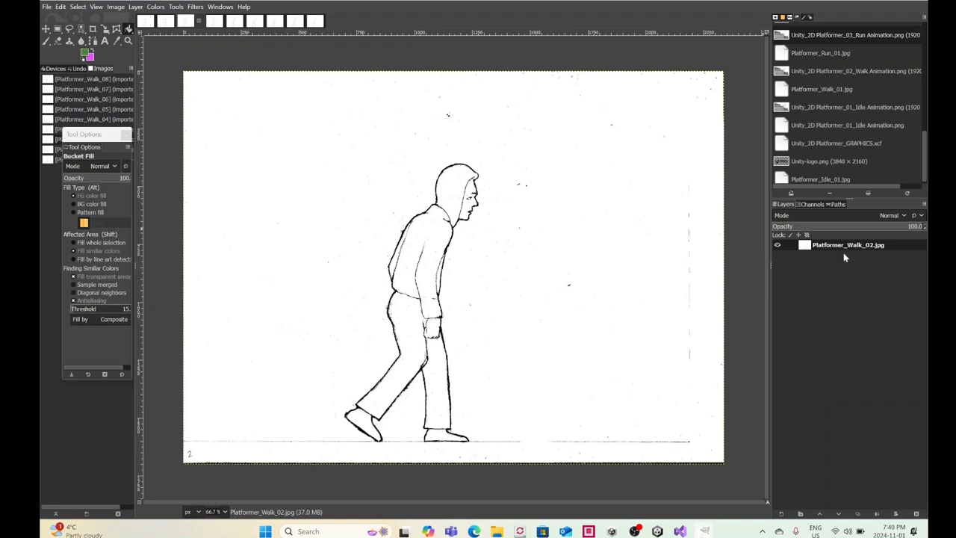
pyautogui.hotkey('ctrl', 'c')
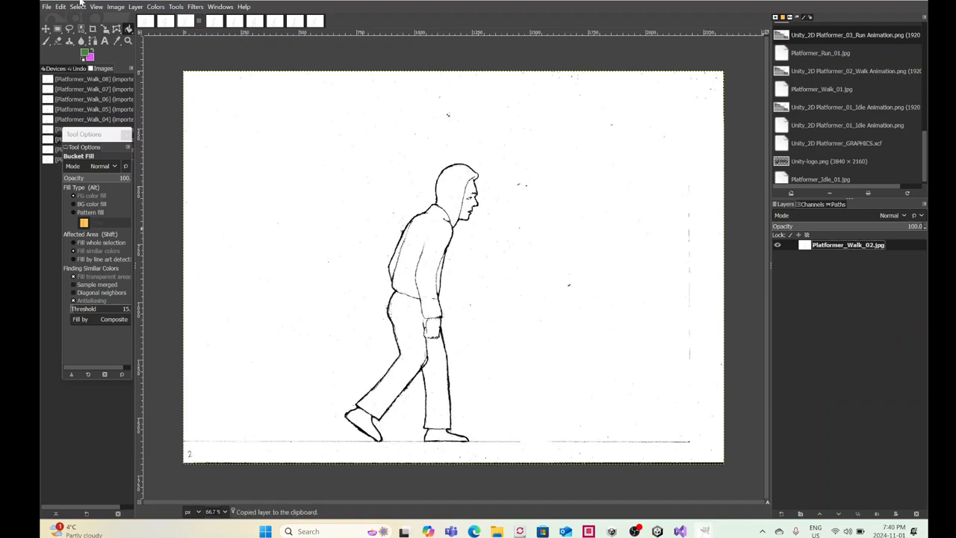
pyautogui.click(145, 21)
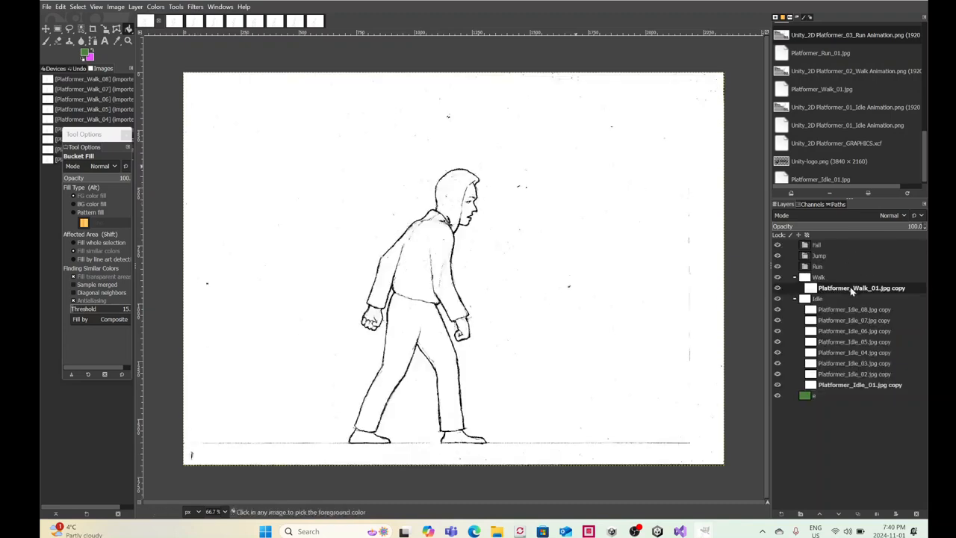
pyautogui.hotkey('ctrl', 'v')
pyautogui.rightClick(821, 291)
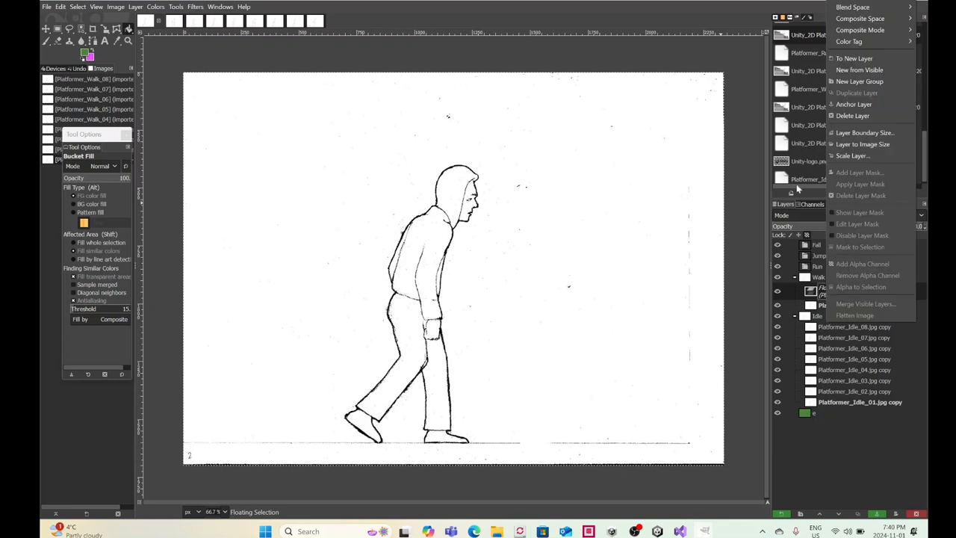
pyautogui.click(854, 59)
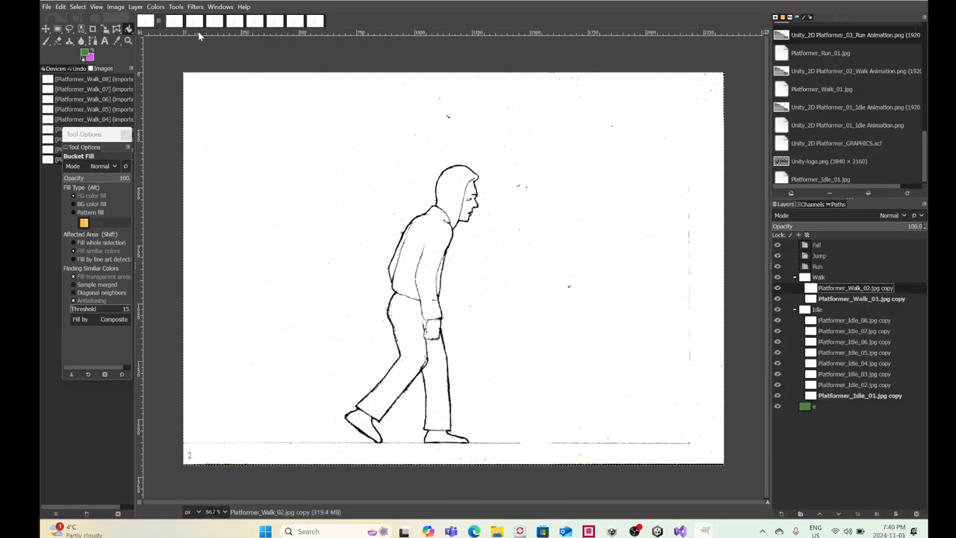
# Step: Copy the Platformer_Walk_03.jpg layer into the Walk group as a new layer above the Platformer_Walk_02.jpg copy
pyautogui.click(214, 21)
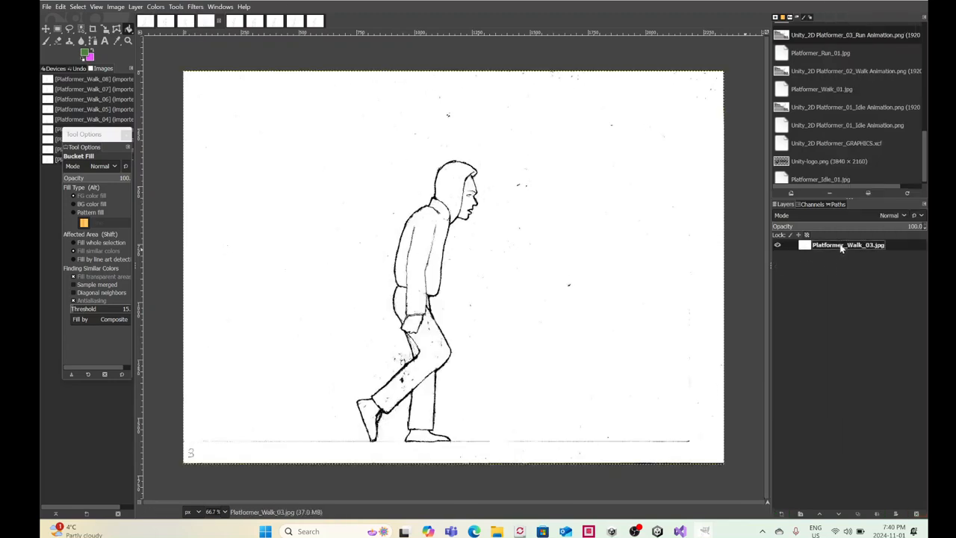
pyautogui.click(152, 22)
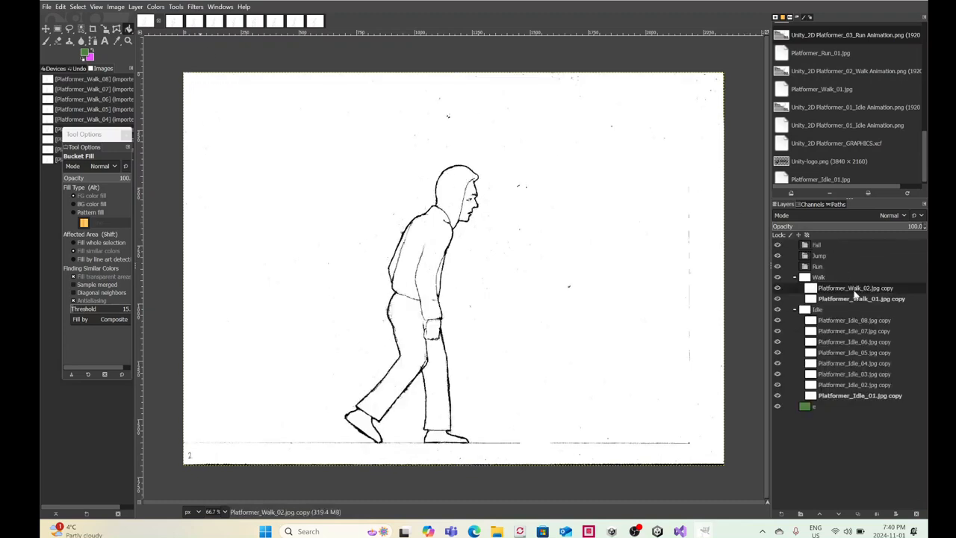
pyautogui.click(855, 289)
pyautogui.hotkey('ctrl', 'v')
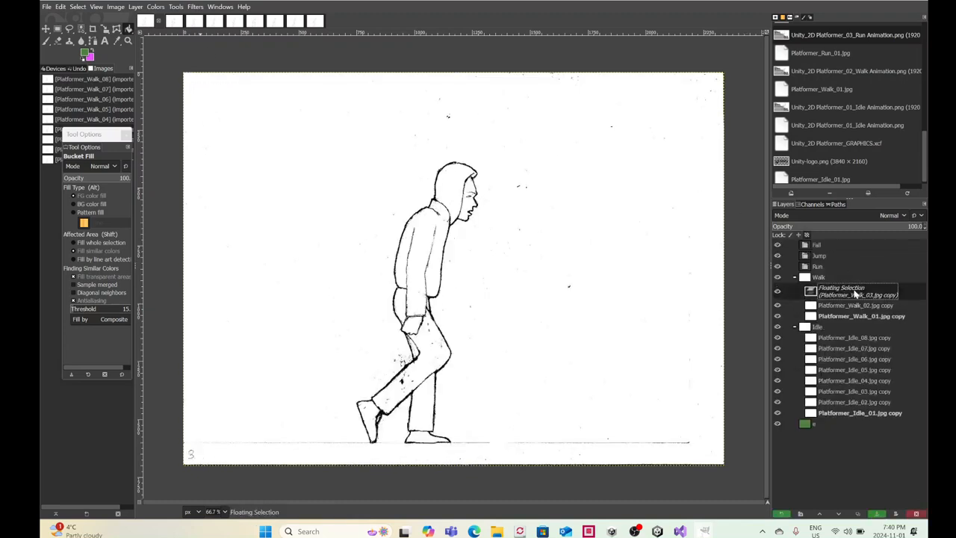
pyautogui.rightClick(857, 284)
pyautogui.click(829, 63)
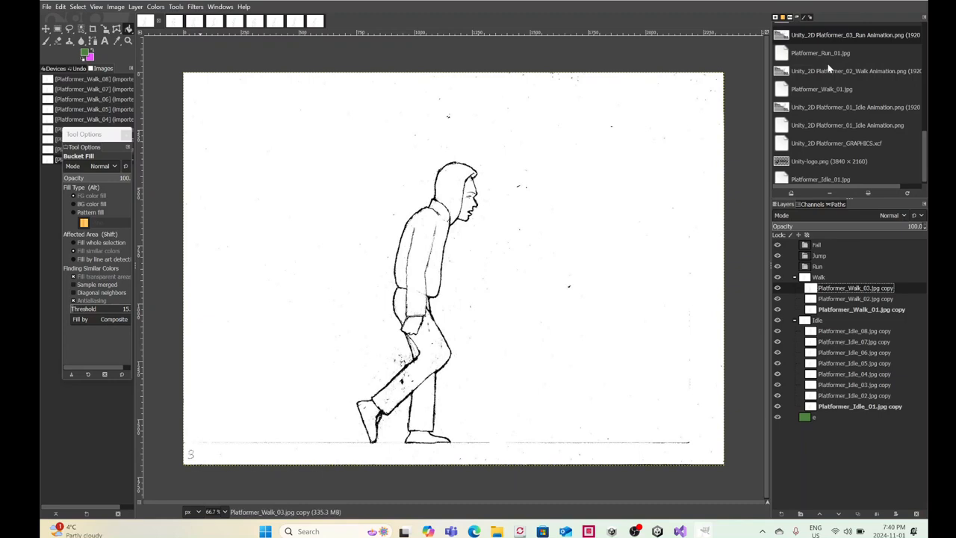
# Step: Copy the Platformer_Walk_04.jpg layer into the Walk group as a new layer above the Platformer_Walk_03.jpg copy
pyautogui.click(247, 22)
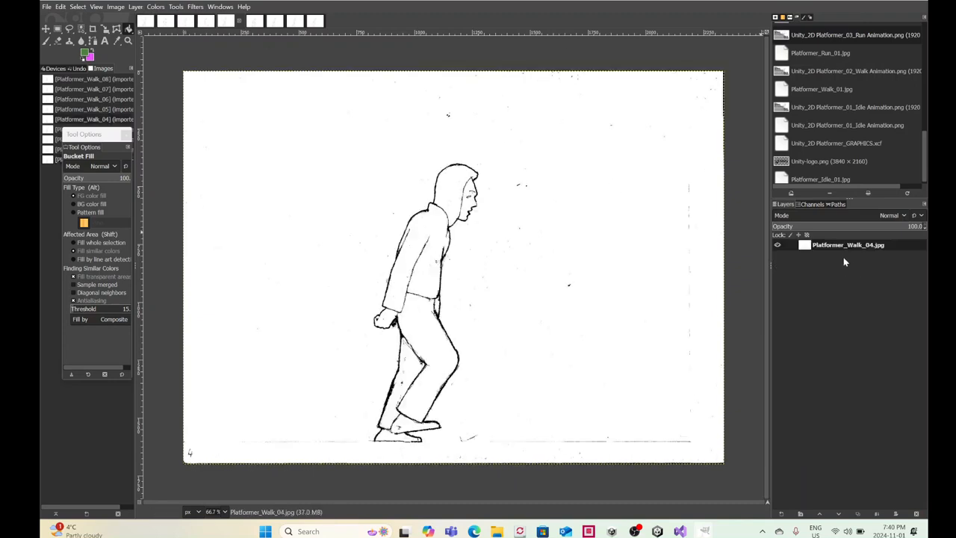
pyautogui.hotkey('alt', '1')
pyautogui.hotkey('ctrl', 'v')
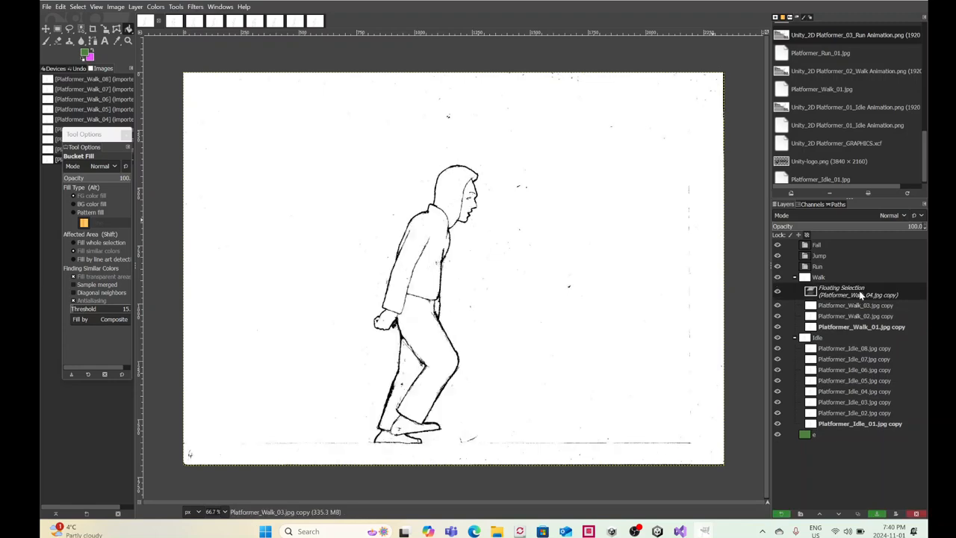
pyautogui.rightClick(860, 291)
pyautogui.click(800, 58)
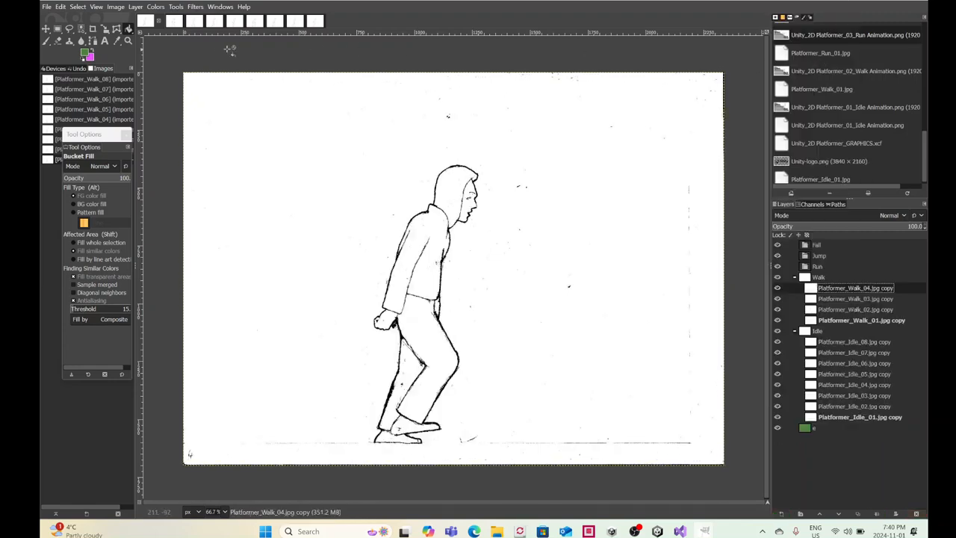
# Step: Copy the Platformer_Walk_05.jpg layer into the Walk group as a new layer above the Platformer_Walk_04.jpg copy
pyautogui.click(251, 22)
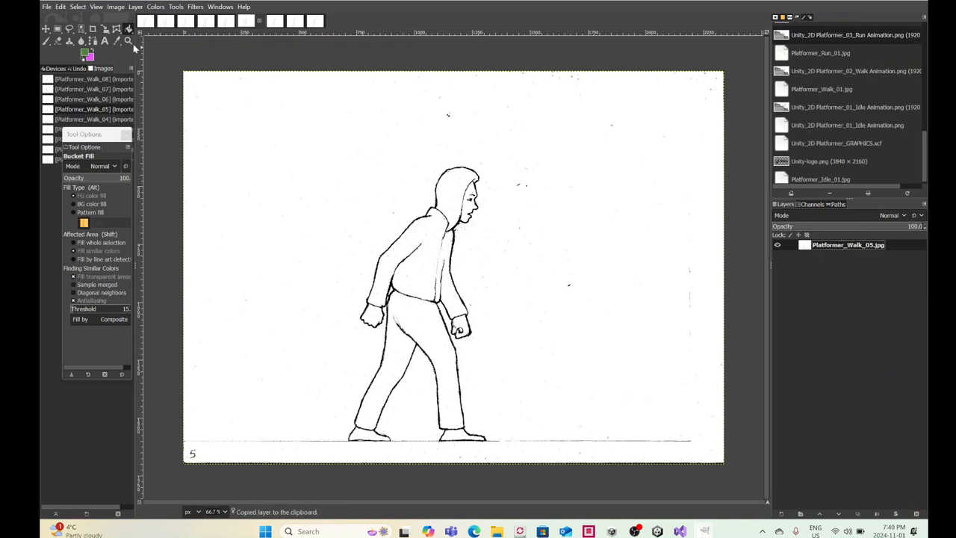
pyautogui.click(146, 21)
pyautogui.hotkey('ctrl', 'v')
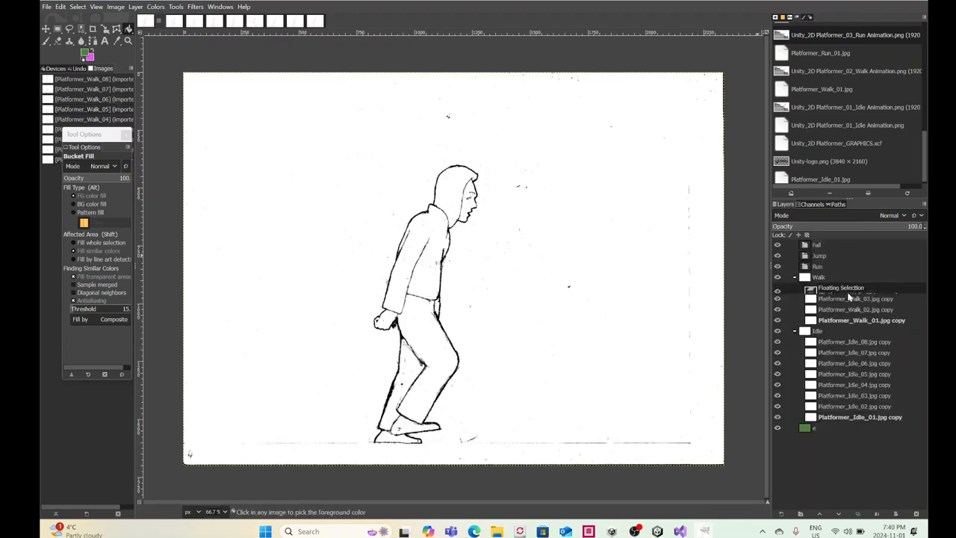
pyautogui.rightClick(846, 296)
pyautogui.click(784, 58)
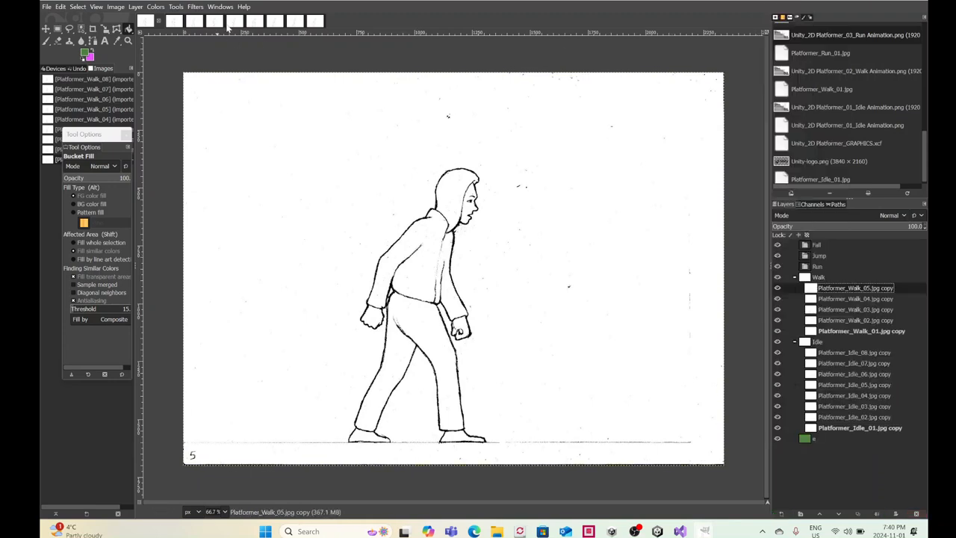
# Step: Copy the Platformer_Walk_06.jpg layer into the Walk group as a new layer above the Platformer_Walk_05.jpg copy
pyautogui.click(276, 22)
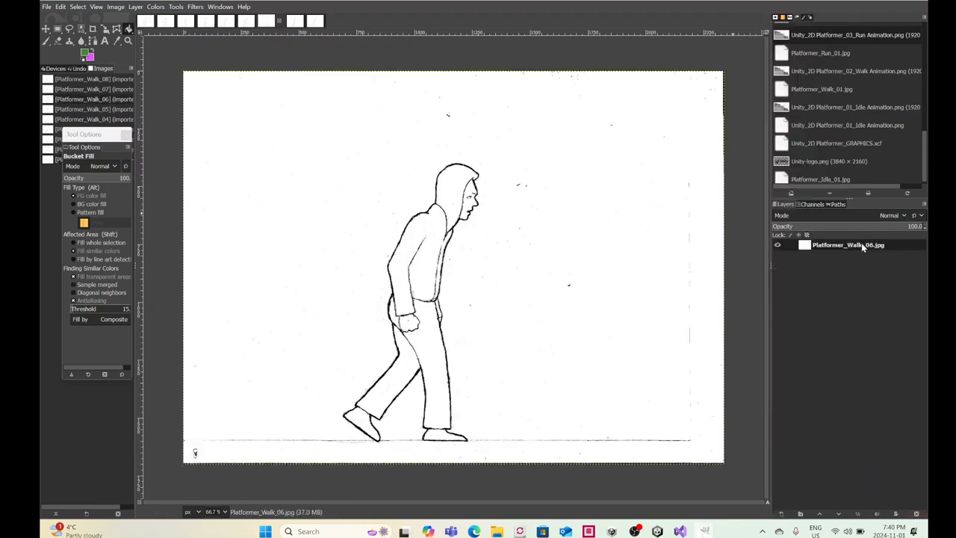
pyautogui.hotkey('ctrl', 'c')
pyautogui.click(146, 22)
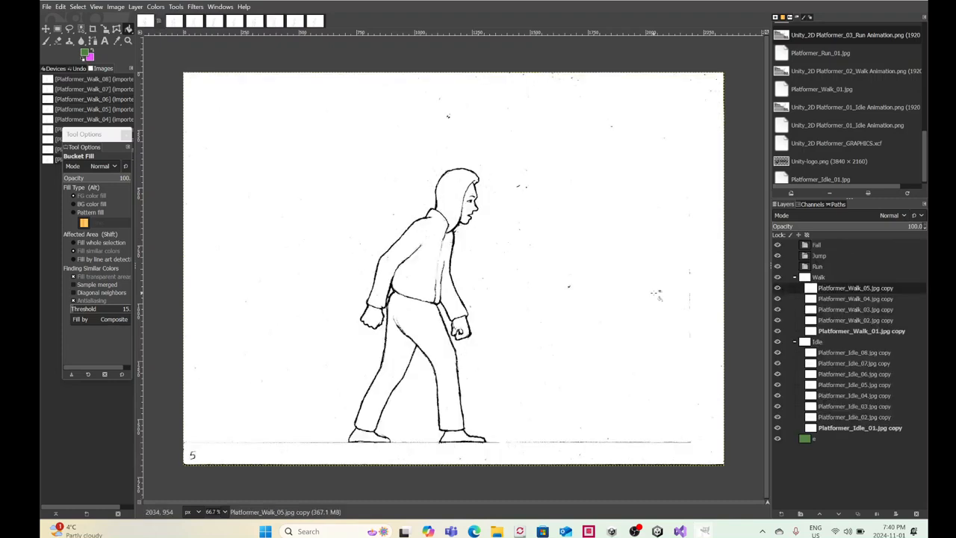
pyautogui.hotkey('ctrl', 'v')
pyautogui.rightClick(843, 293)
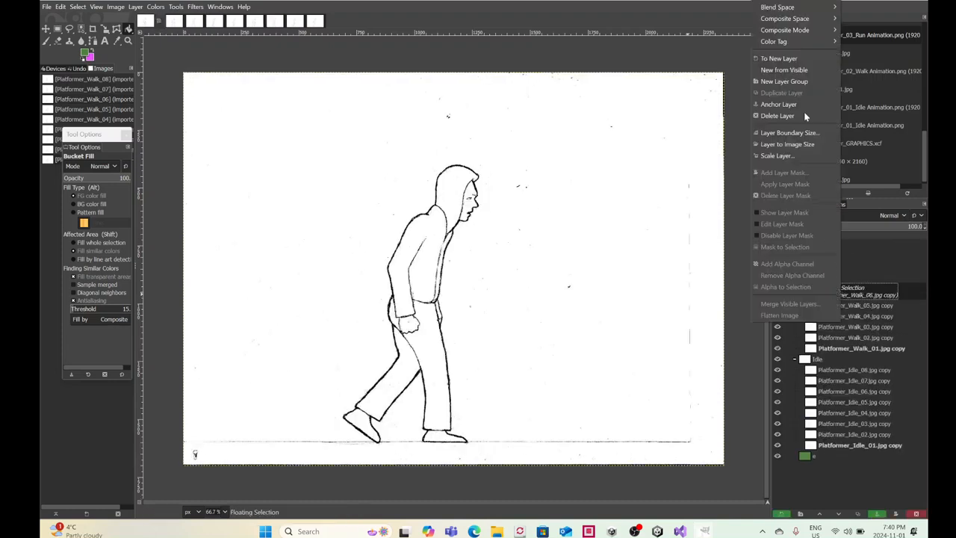
pyautogui.click(810, 61)
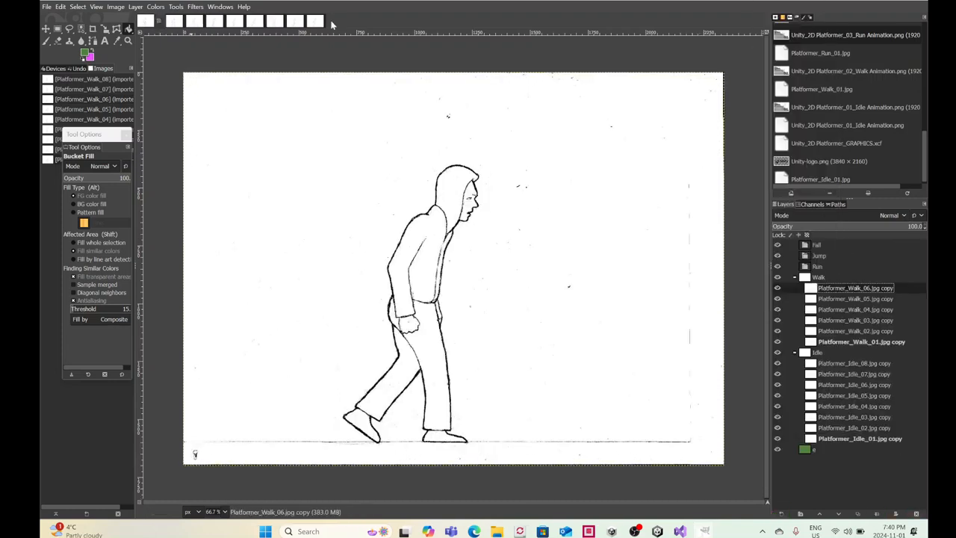
# Step: Copy the Platformer_Walk_07.jpg layer into the Walk group as a new layer above the Platformer_Walk_06.jpg copy
pyautogui.click(297, 23)
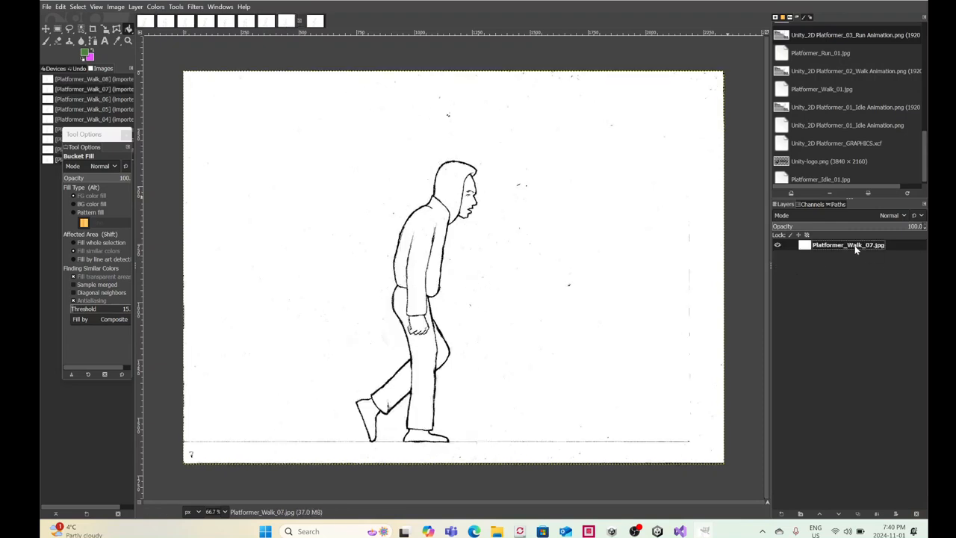
pyautogui.click(146, 23)
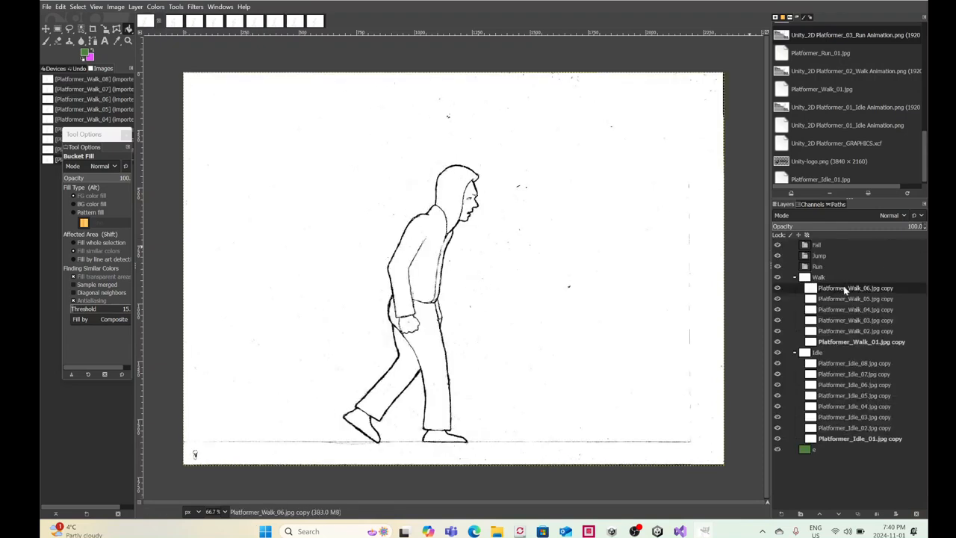
pyautogui.hotkey('ctrl', 'v')
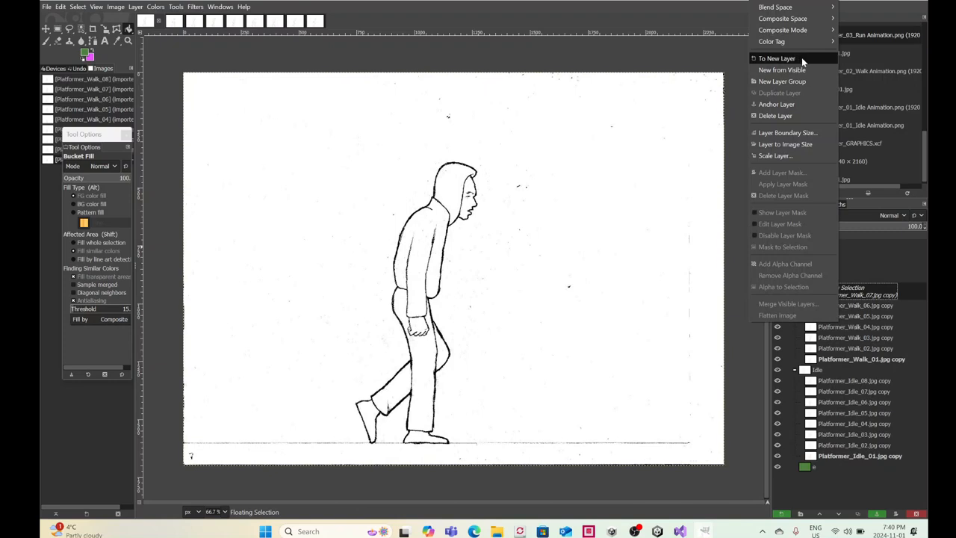
pyautogui.click(776, 58)
# Step: Copy the Platformer_Walk_08.jpg layer into the Walk group as a new layer above the Platformer_Walk_07.jpg copy
pyautogui.click(306, 21)
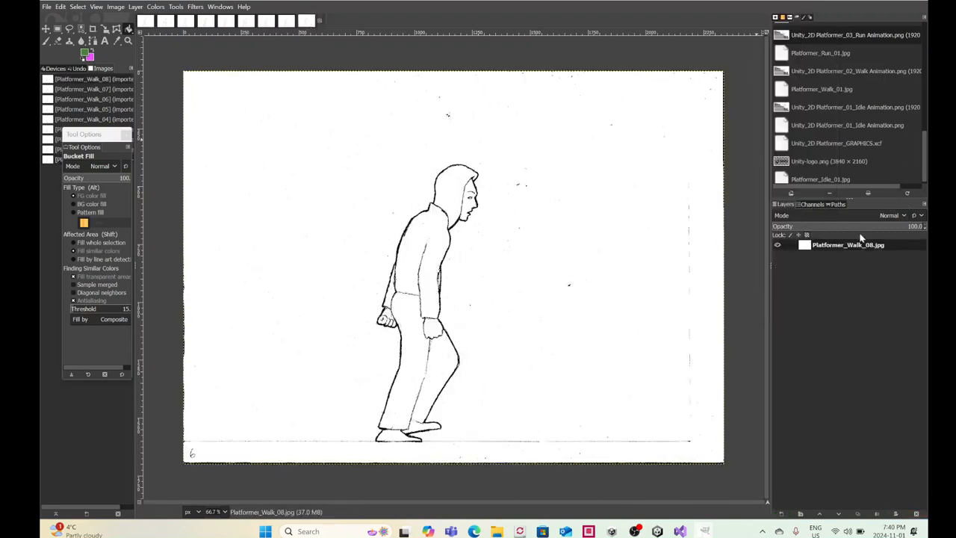
pyautogui.hotkey('ctrl', 'c')
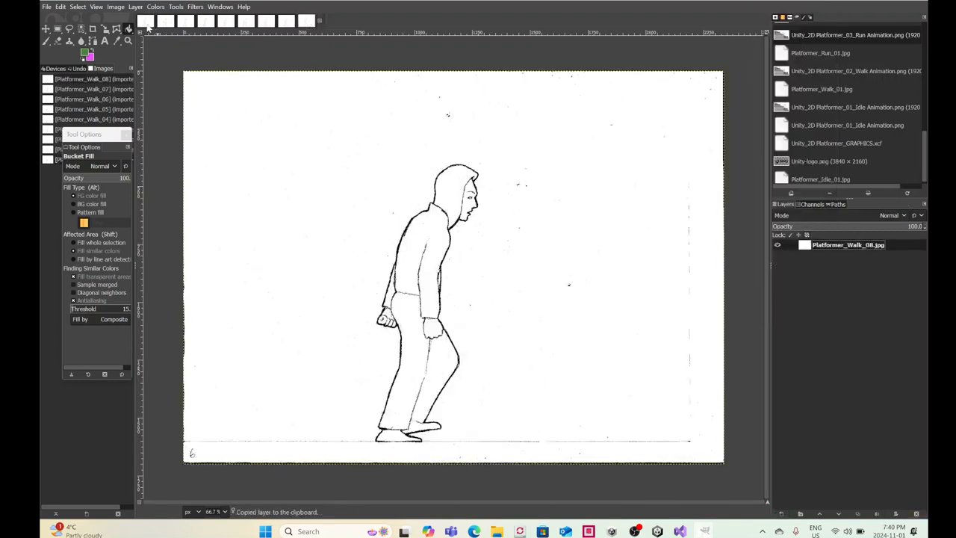
pyautogui.click(146, 23)
pyautogui.doubleClick(858, 288)
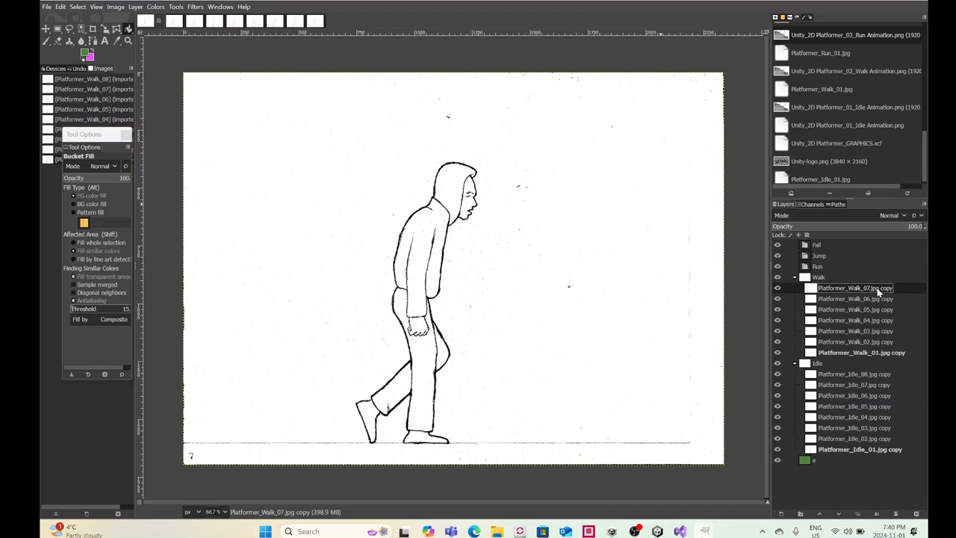
pyautogui.hotkey('ctrl', 'v')
pyautogui.rightClick(878, 294)
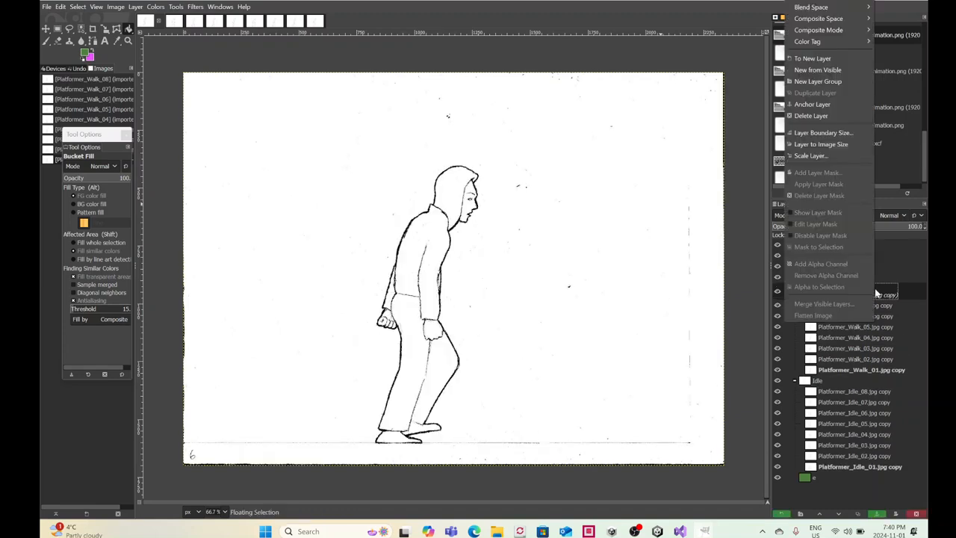
pyautogui.click(829, 67)
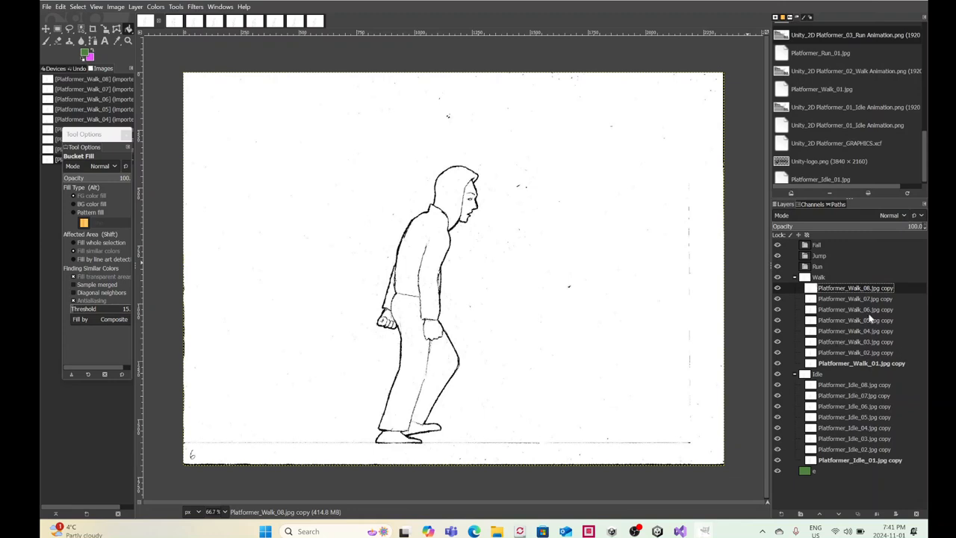
# Step: Close the eight separate Platformer_Walk source images, keeping only the image with the layer groups open
pyautogui.click(177, 23)
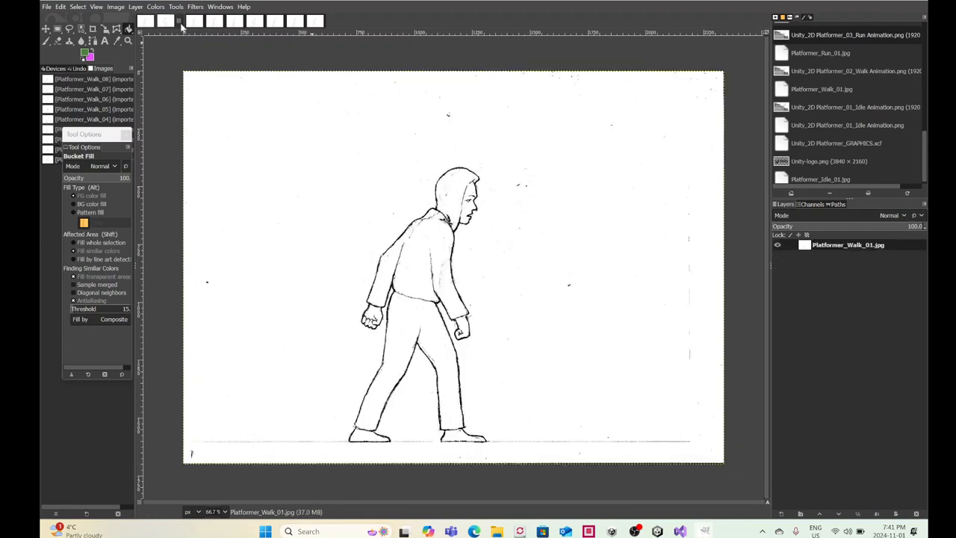
pyautogui.hotkey('ctrl', 'w')
pyautogui.hotkey('ctrl', 'w')
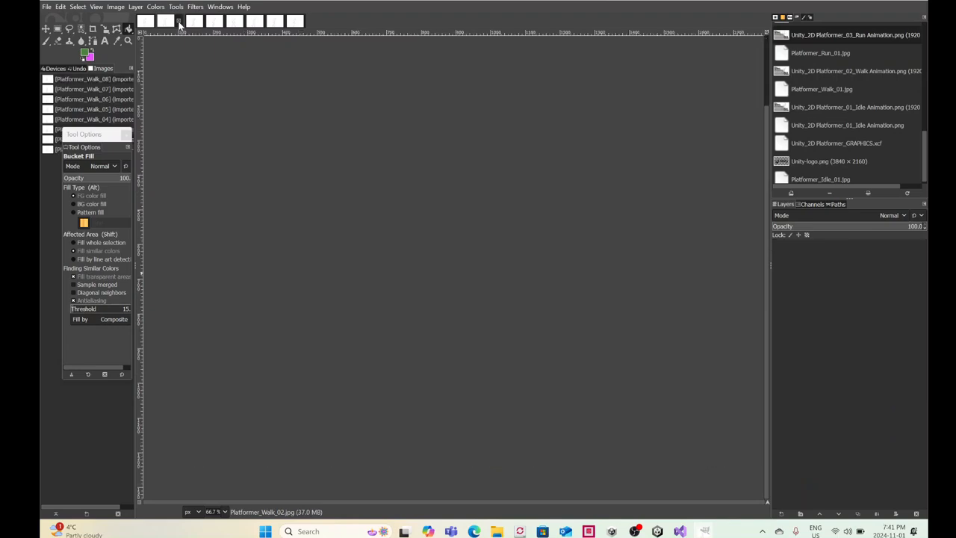
pyautogui.hotkey('ctrl', 'w')
pyautogui.hotkey('ctrl', 'w')
pyautogui.hotkey('ctrl', 'w')
pyautogui.hotkey('ctrl', 'w')
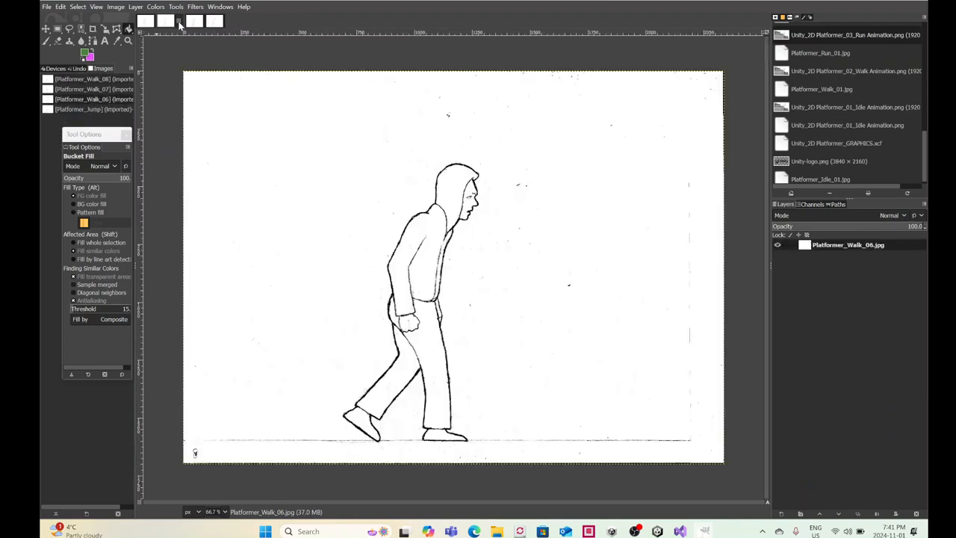
pyautogui.hotkey('ctrl', 'w')
pyautogui.hotkey('ctrl', 'w')
pyautogui.hotkey('ctrl', 'w')
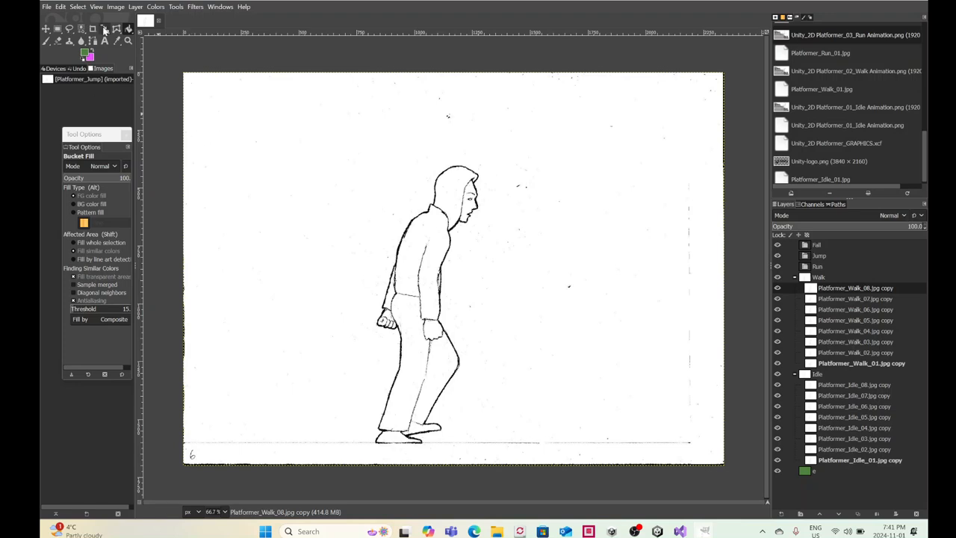
# Step: Open the eight frames Platformer_Run_01.jpg to Platformer_Run_08.jpg from the Animations_Orignals folder as separate images
pyautogui.click(47, 7)
pyautogui.click(59, 43)
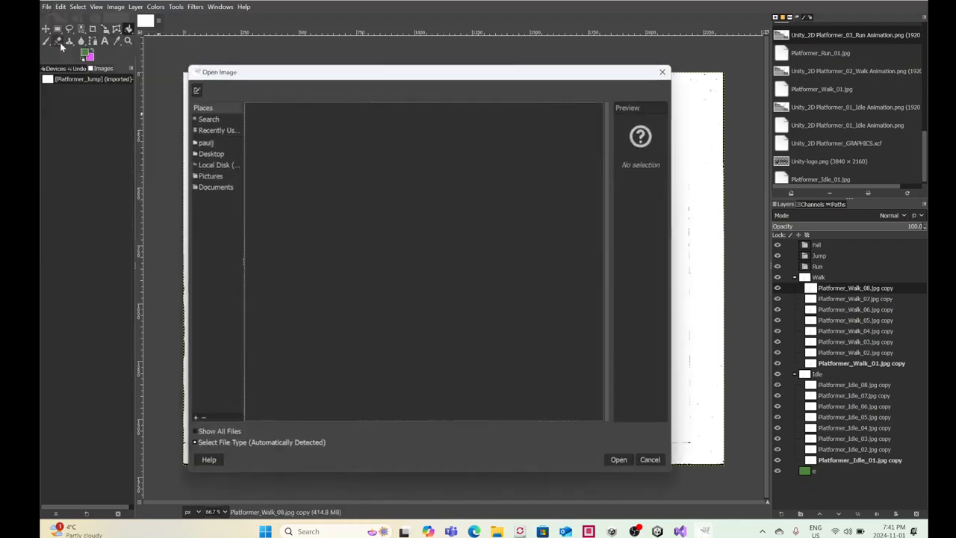
pyautogui.click(314, 231)
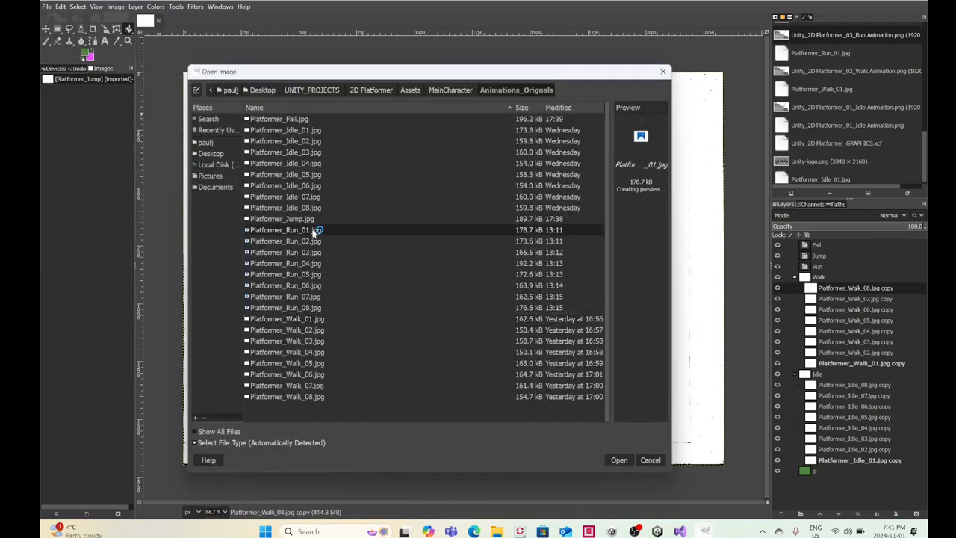
pyautogui.keyDown('shift'); pyautogui.click(313, 308); pyautogui.keyUp('shift')
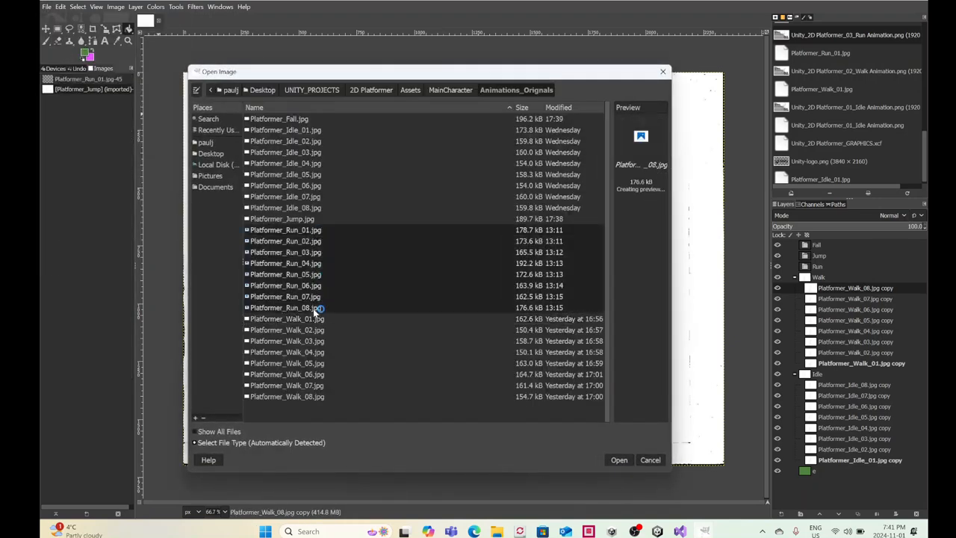
pyautogui.click(621, 459)
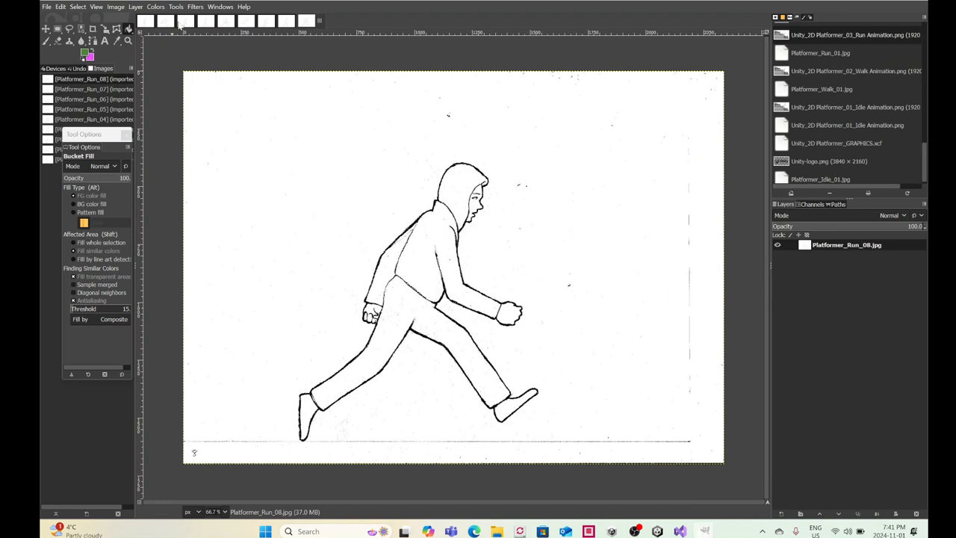
# Step: Copy the Platformer_Run_01.jpg layer into the empty Run group of the image with the layer groups
pyautogui.click(174, 25)
pyautogui.doubleClick(868, 248)
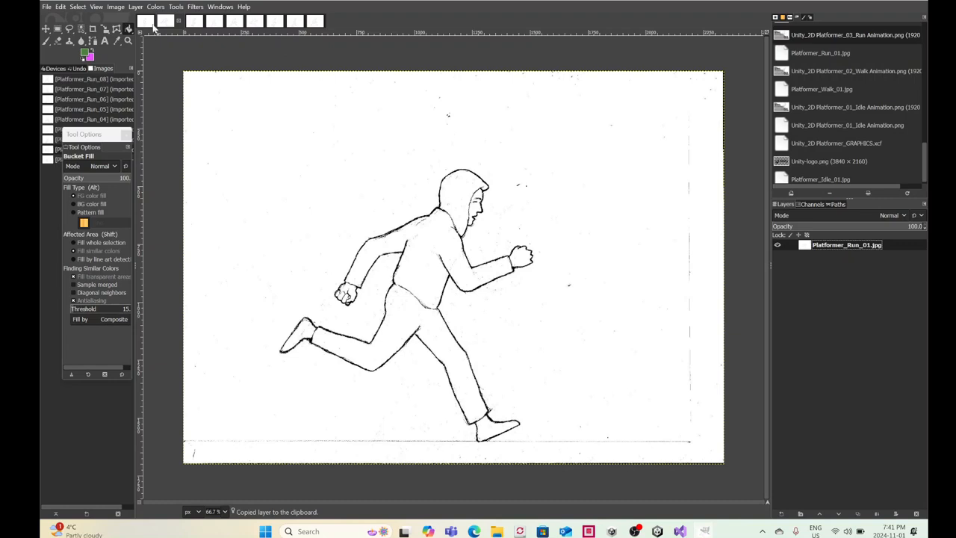
pyautogui.click(153, 24)
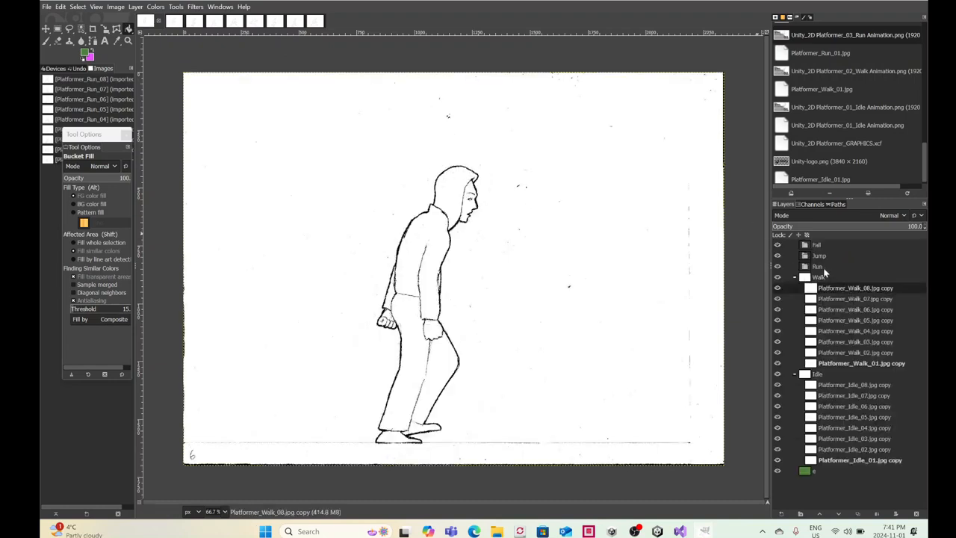
pyautogui.click(819, 267)
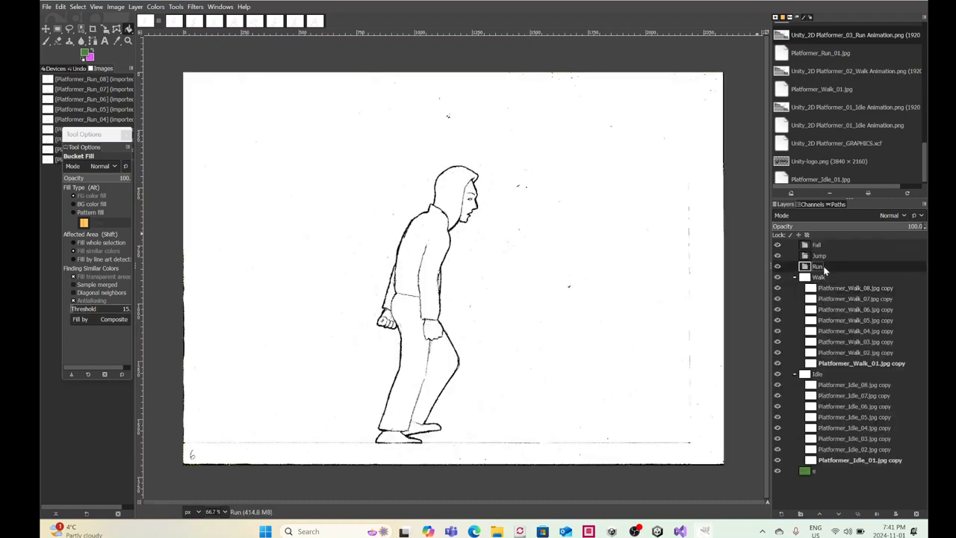
pyautogui.hotkey('ctrl', 'v')
pyautogui.moveTo(825, 269); pyautogui.dragTo(835, 282)
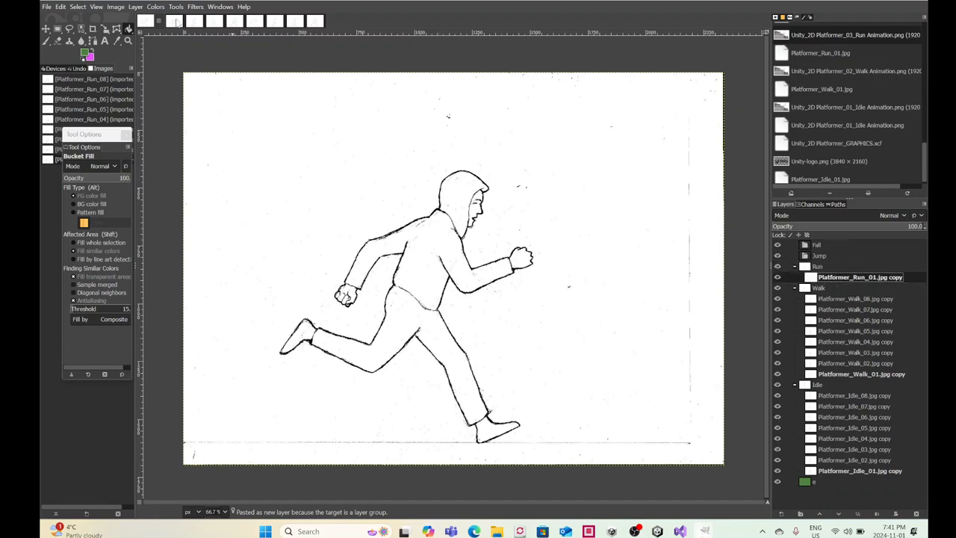
# Step: Copy the Platformer_Run_02.jpg layer into the Run group as a new layer above the Platformer_Run_01.jpg copy
pyautogui.click(194, 21)
pyautogui.click(844, 245)
pyautogui.hotkey('ctrl', 'c')
pyautogui.click(146, 21)
pyautogui.hotkey('ctrl', 'v')
pyautogui.click(856, 278)
pyautogui.hotkey('ctrl', 'v')
pyautogui.rightClick(856, 279)
pyautogui.click(792, 59)
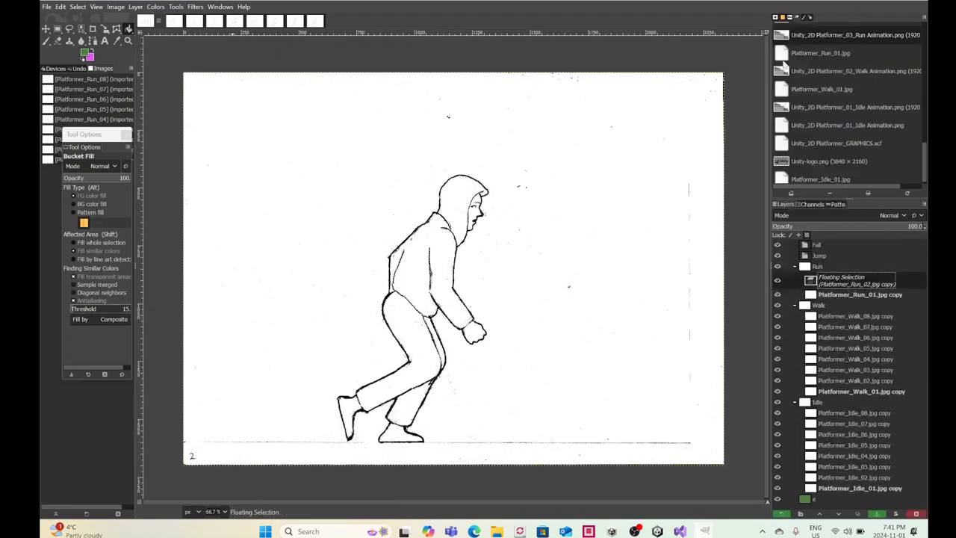
# Step: Copy the Platformer_Run_03.jpg layer into the Run group as a new layer above the Platformer_Run_02.jpg copy
pyautogui.click(221, 25)
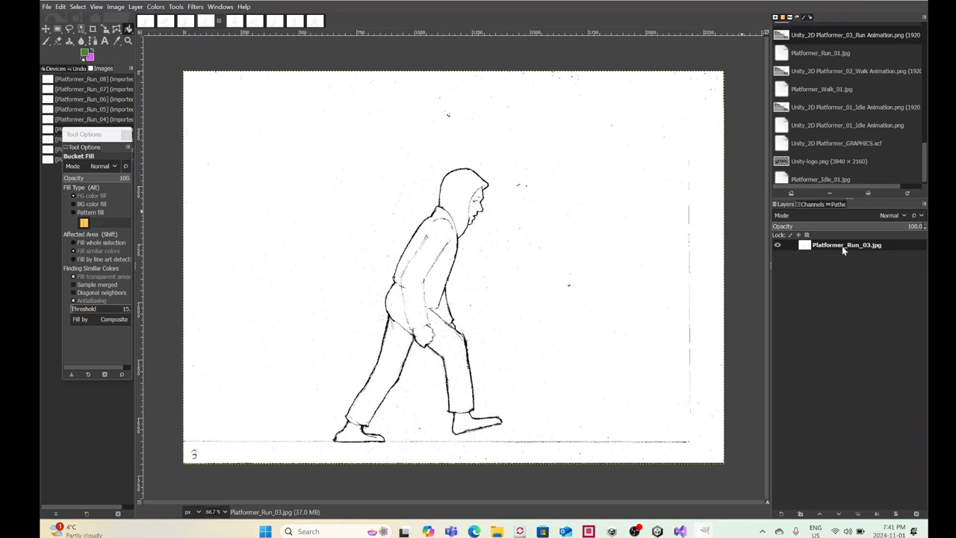
pyautogui.hotkey('ctrl', 'c')
pyautogui.click(146, 21)
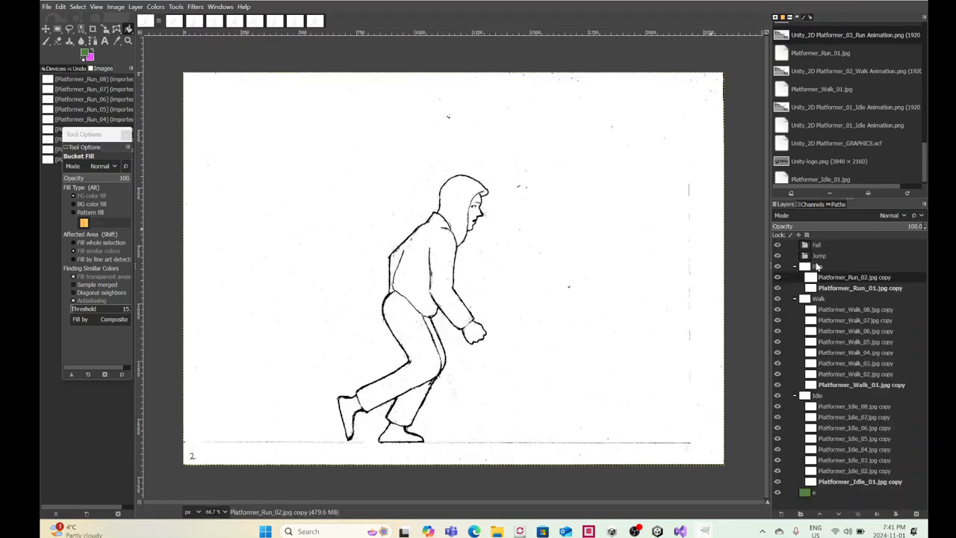
pyautogui.click(873, 276)
pyautogui.hotkey('ctrl', 'v')
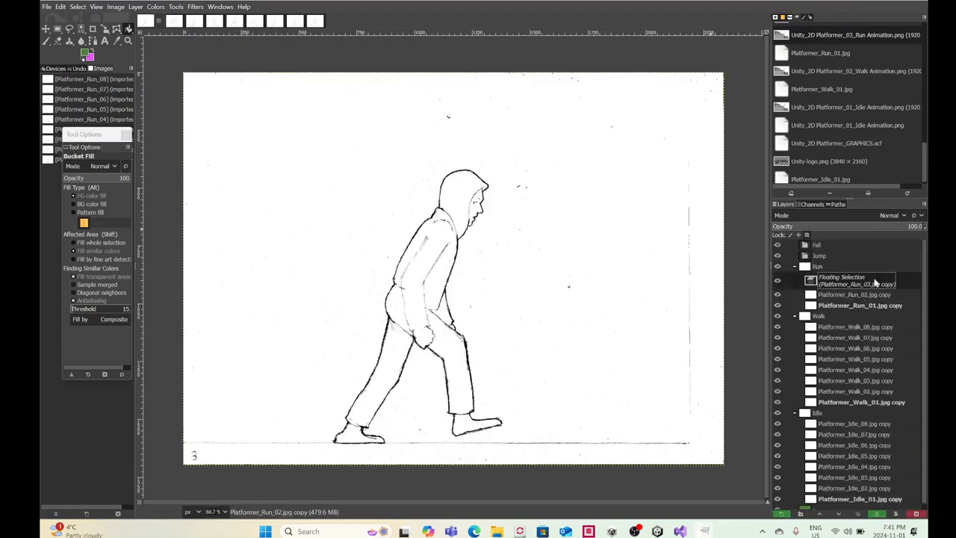
pyautogui.rightClick(875, 283)
pyautogui.click(811, 58)
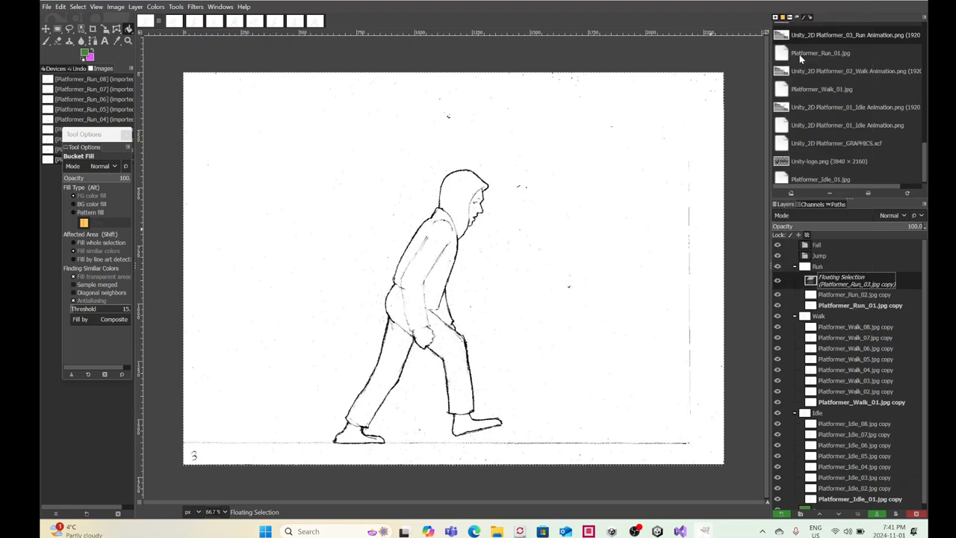
# Step: Copy the Platformer_Run_04.jpg layer into the Run group as a new layer above the Platformer_Run_03.jpg copy
pyautogui.click(230, 24)
pyautogui.hotkey('ctrl', 'c')
pyautogui.click(148, 22)
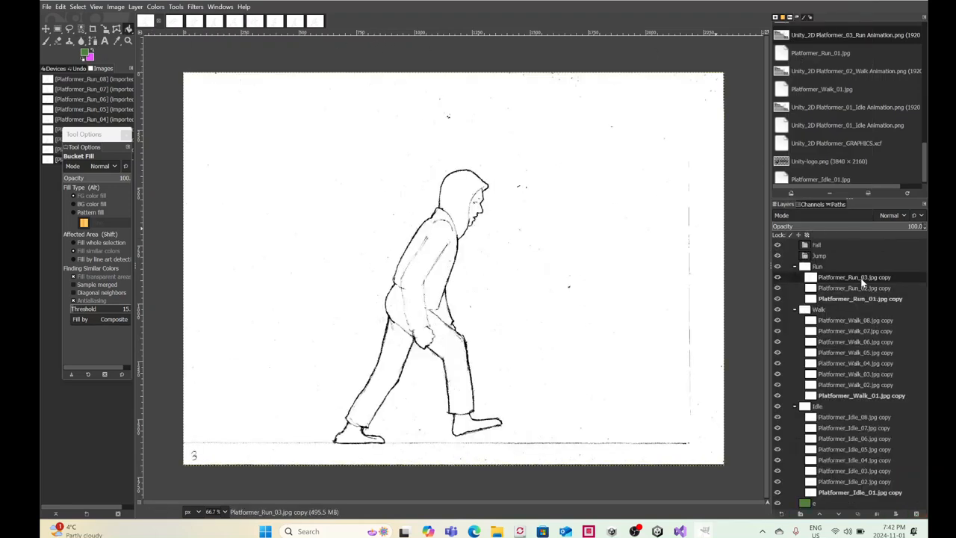
pyautogui.hotkey('ctrl', 'v')
pyautogui.rightClick(862, 280)
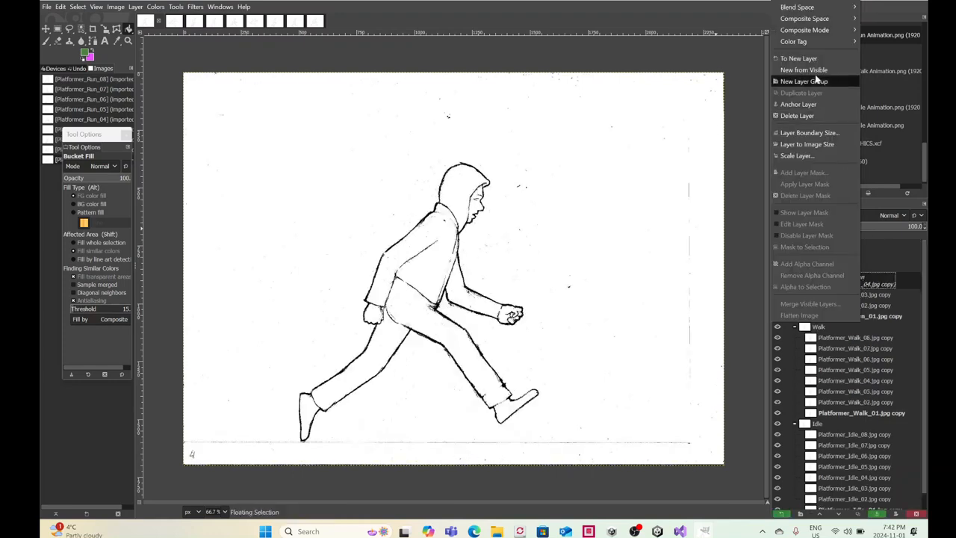
pyautogui.click(815, 60)
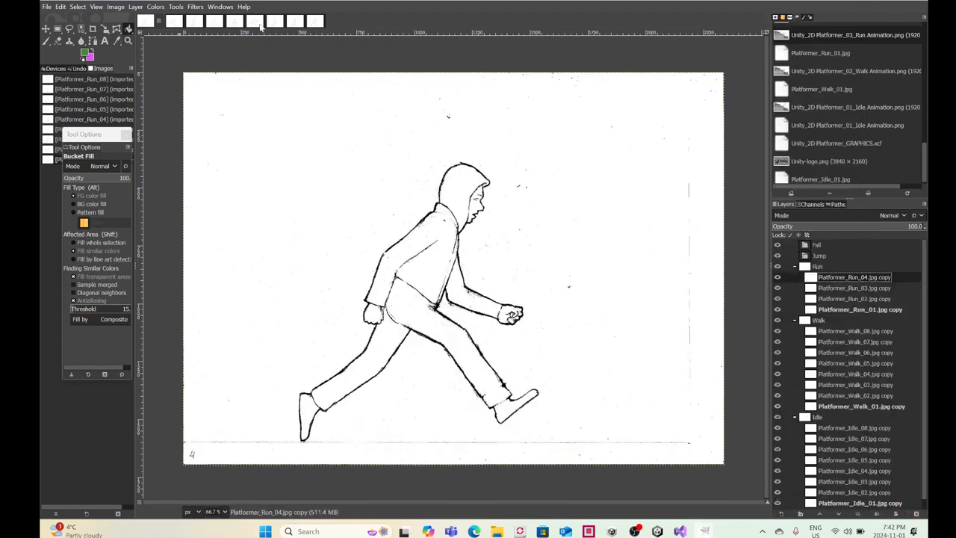
# Step: Copy the Platformer_Run_05.jpg layer into the Run group as a new layer above the Platformer_Run_04.jpg copy
pyautogui.click(259, 24)
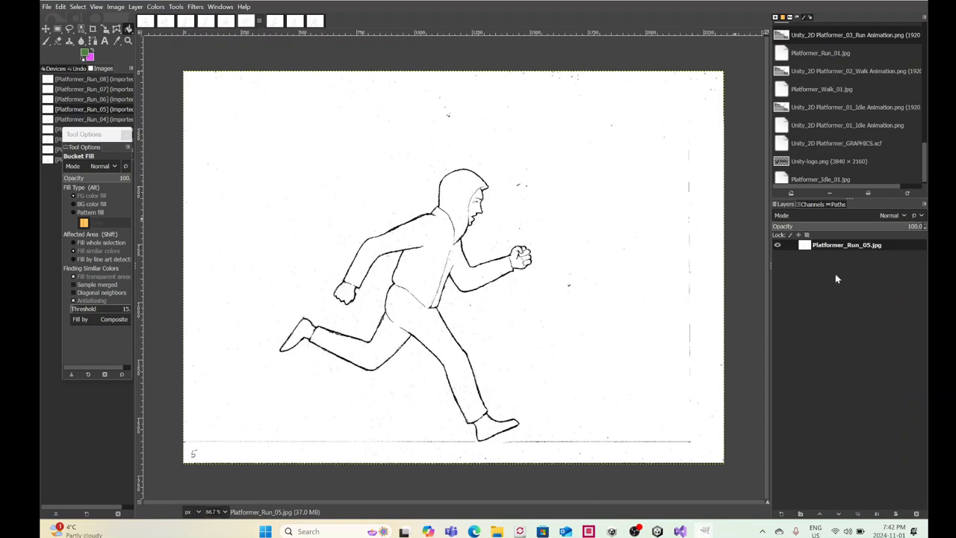
pyautogui.hotkey('ctrl', 'c')
pyautogui.click(145, 21)
pyautogui.hotkey('ctrl', 'v')
pyautogui.rightClick(838, 285)
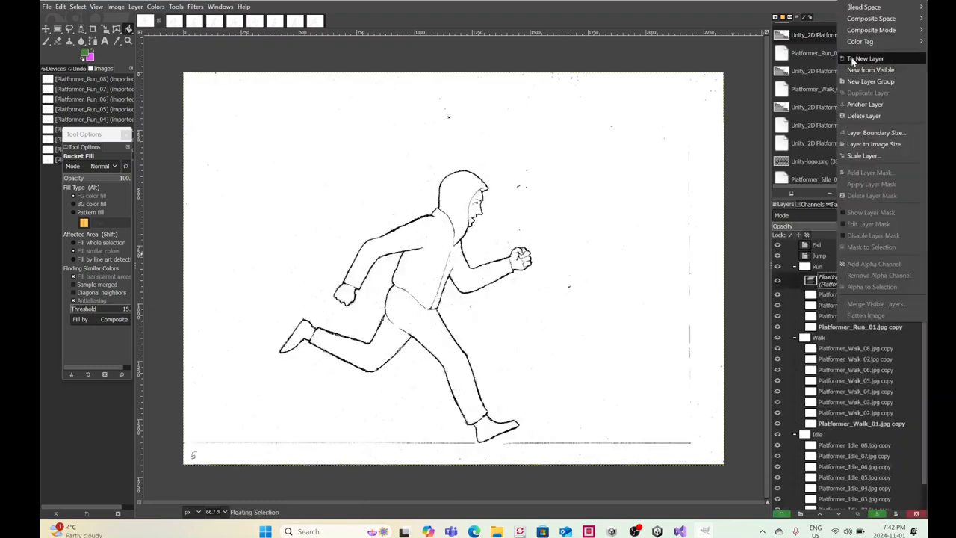
pyautogui.click(863, 58)
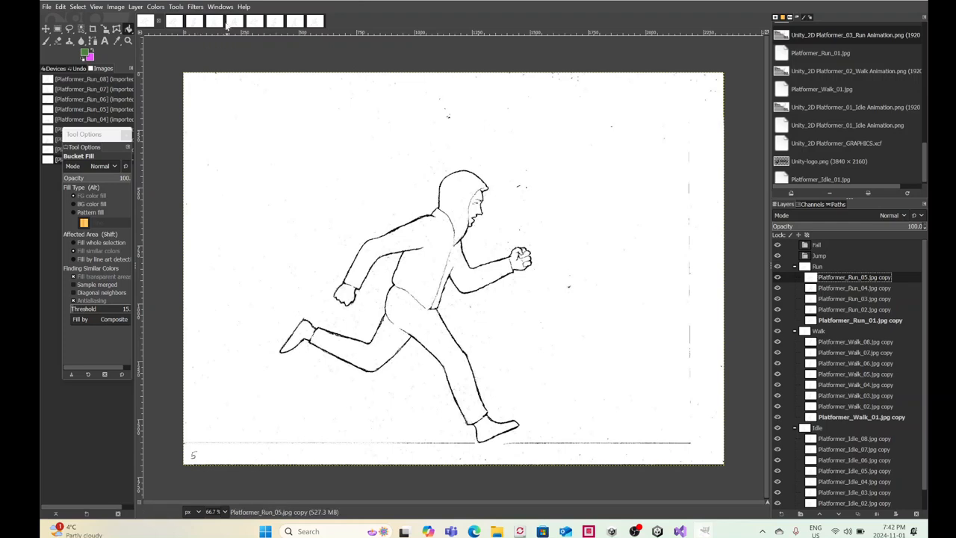
# Step: Copy the Platformer_Run_06.jpg layer into the Run group as a new layer above the Platformer_Run_05.jpg copy
pyautogui.click(280, 23)
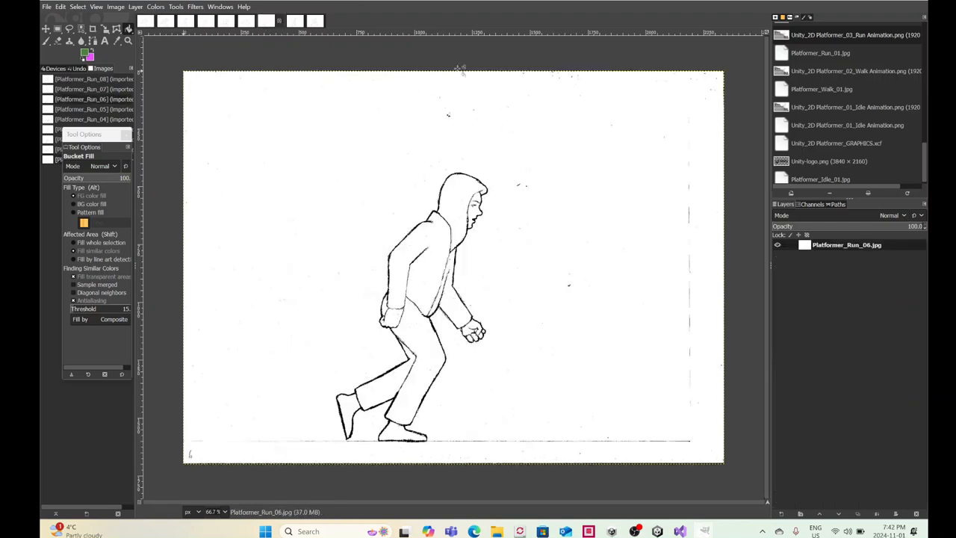
pyautogui.hotkey('ctrl', 'c')
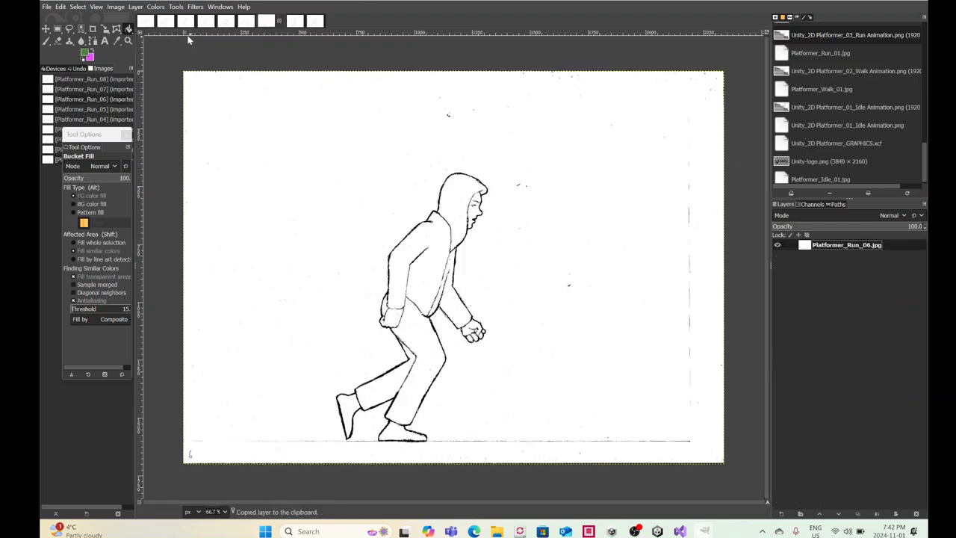
pyautogui.click(144, 21)
pyautogui.hotkey('ctrl', 'v')
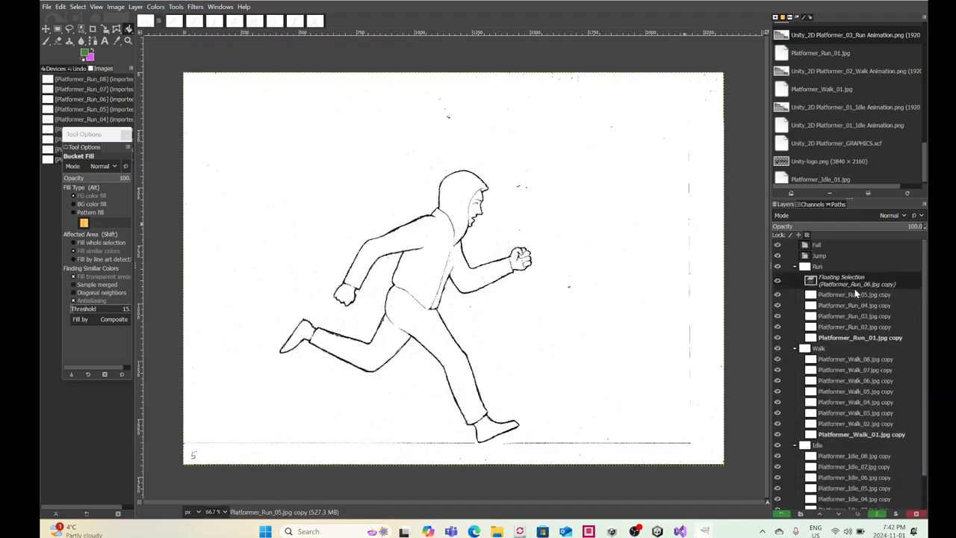
pyautogui.rightClick(857, 286)
pyautogui.click(804, 57)
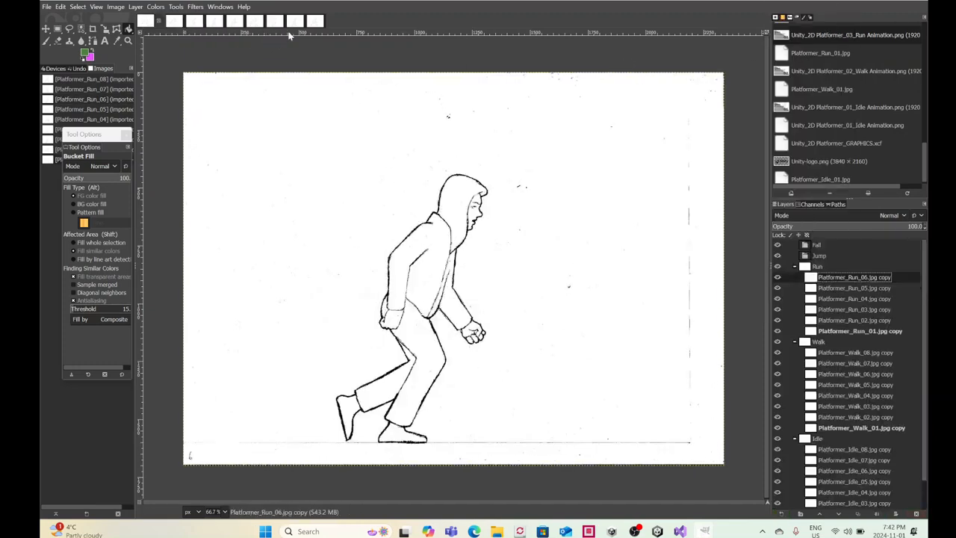
# Step: Copy the Platformer_Run_07.jpg layer into the Run group as a new layer above the Platformer_Run_06.jpg copy
pyautogui.click(301, 27)
pyautogui.doubleClick(835, 246)
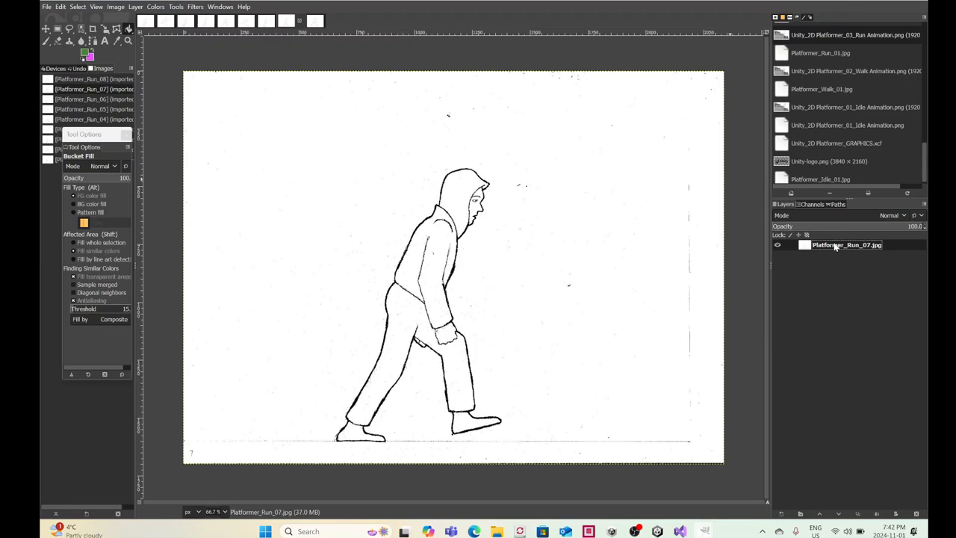
pyautogui.click(146, 20)
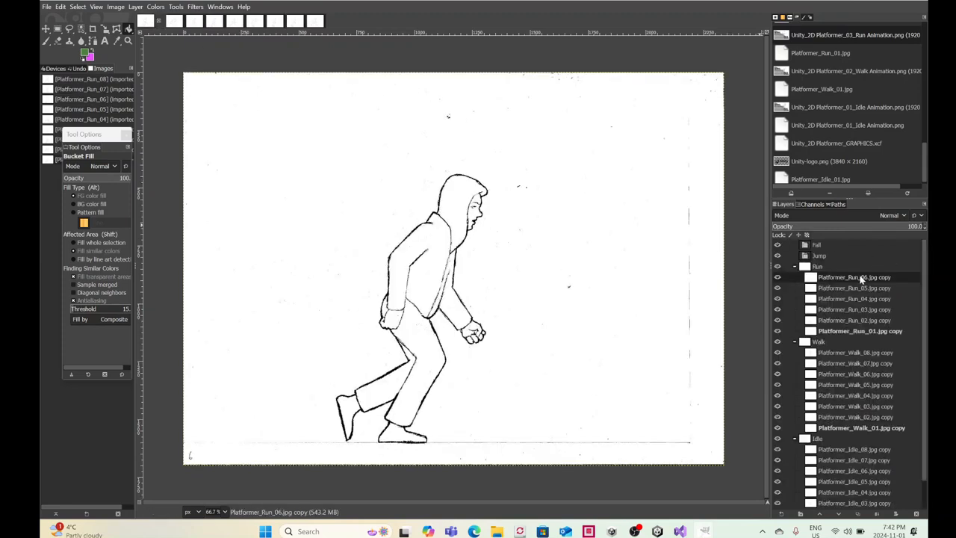
pyautogui.hotkey('ctrl', 'v')
pyautogui.rightClick(864, 280)
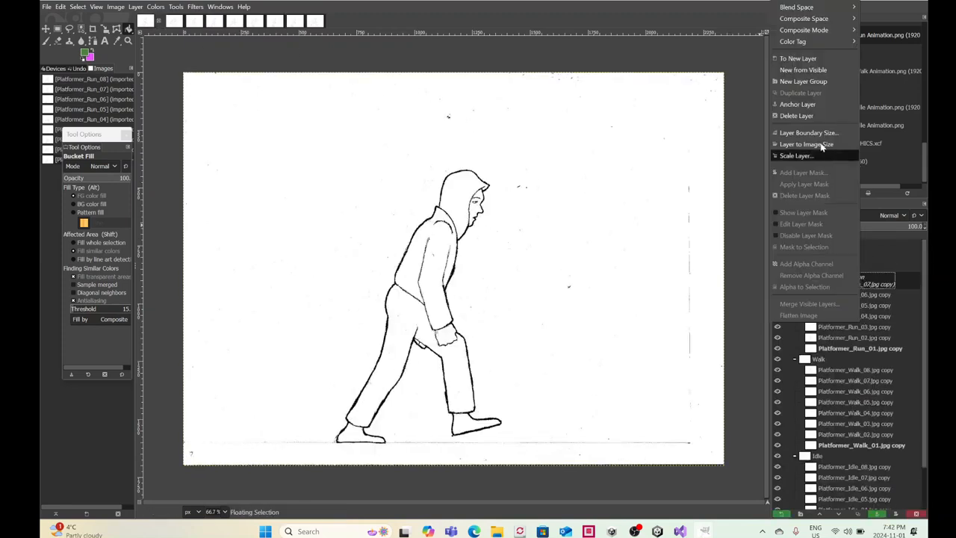
pyautogui.click(824, 71)
# Step: Copy the Platformer_Run_08.jpg layer into the Run group as a new layer above the Platformer_Run_07.jpg copy
pyautogui.click(318, 24)
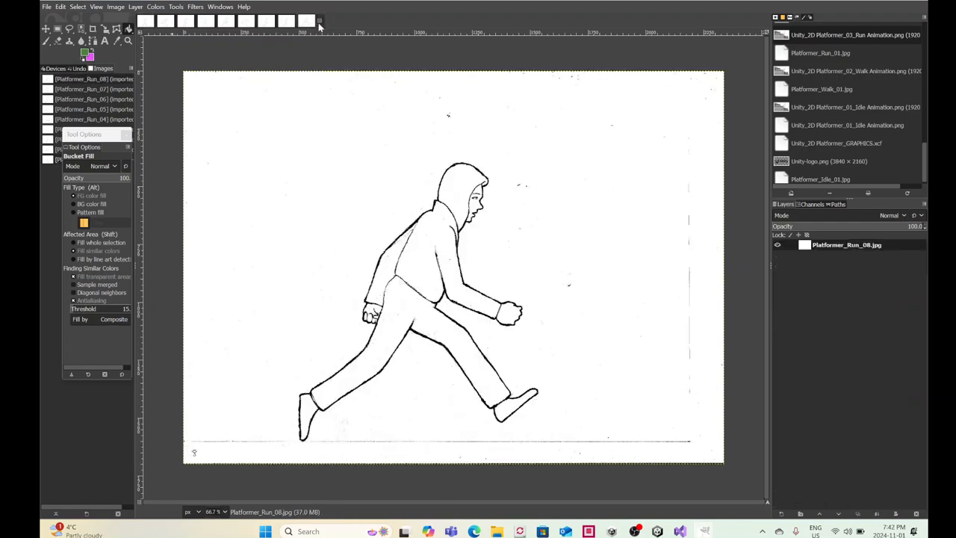
pyautogui.click(858, 248)
pyautogui.hotkey('ctrl', 'c')
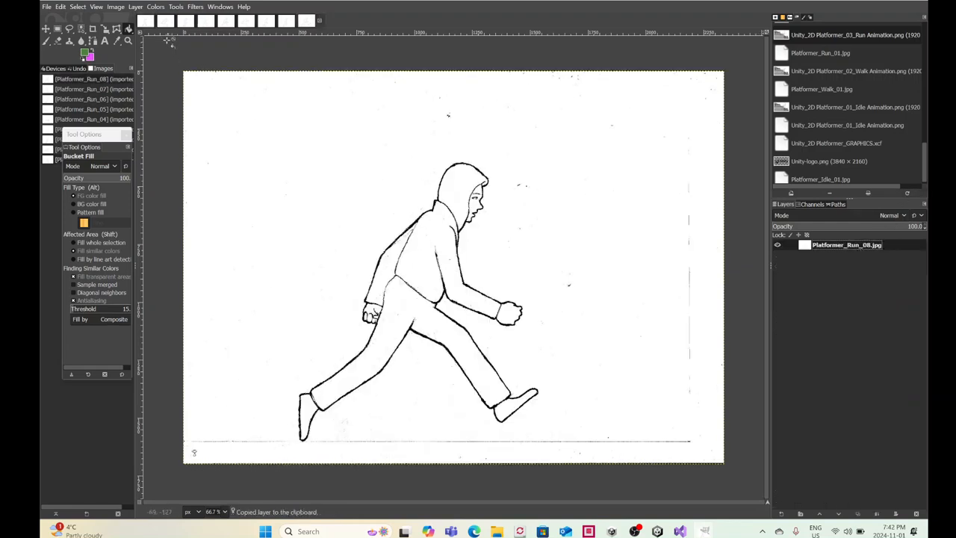
pyautogui.click(147, 27)
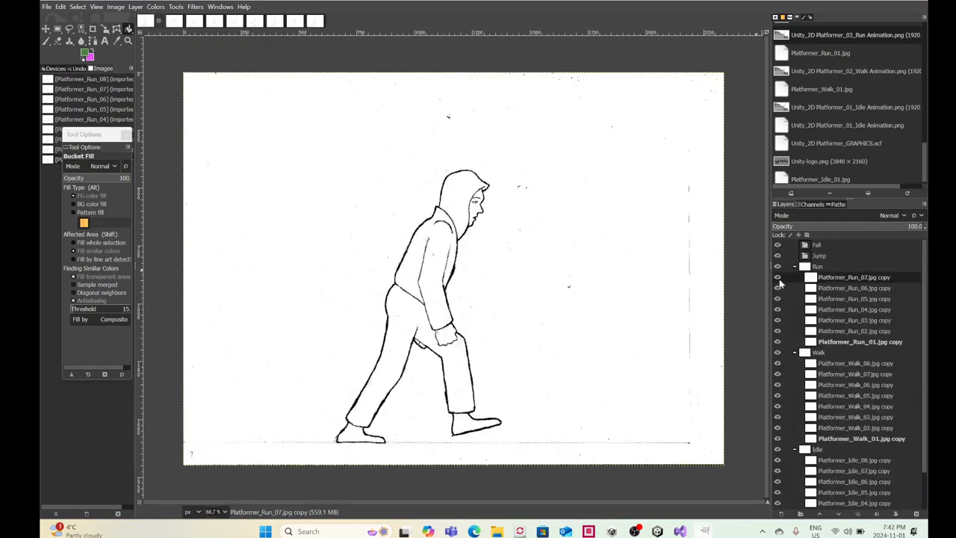
pyautogui.hotkey('ctrl', 'v')
pyautogui.rightClick(829, 280)
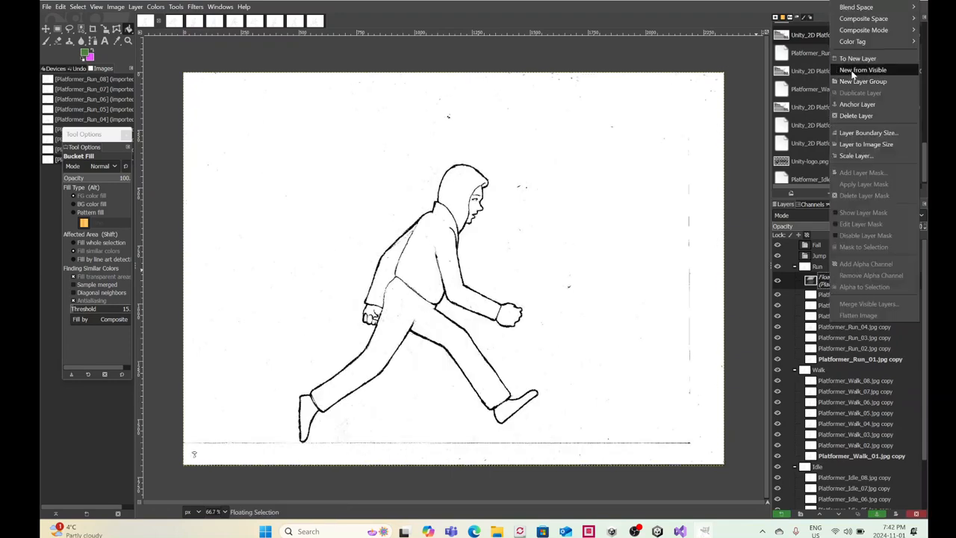
pyautogui.click(855, 60)
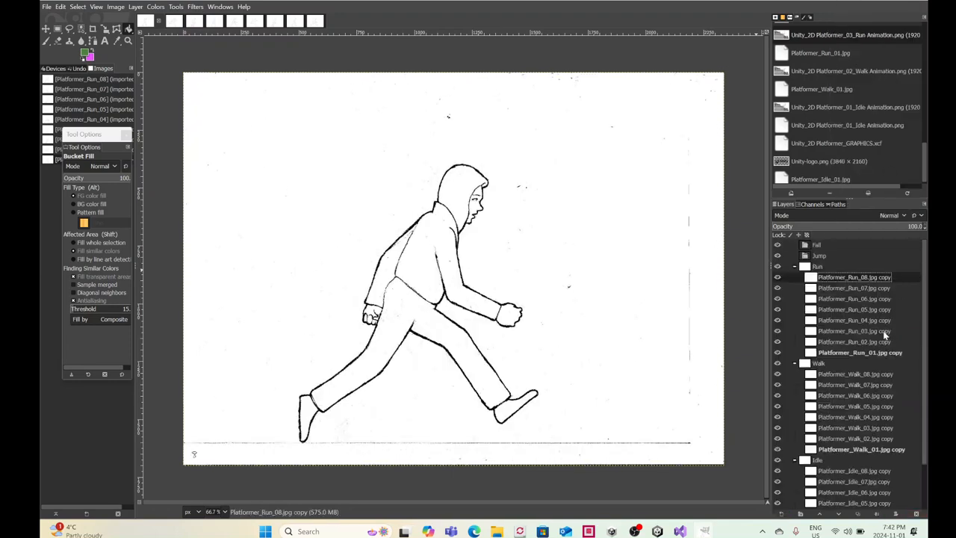
# Step: Close the eight separate Platformer_Run source images, keeping only the image with the layer groups open
pyautogui.click(180, 23)
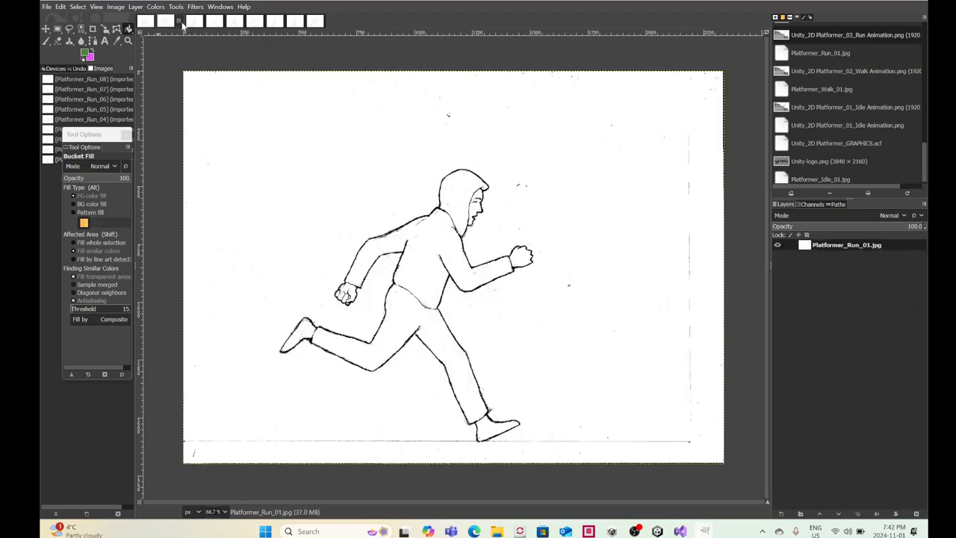
pyautogui.hotkey('ctrl', 'w')
pyautogui.hotkey('ctrl', 'w')
pyautogui.hotkey('ctrl', 'w')
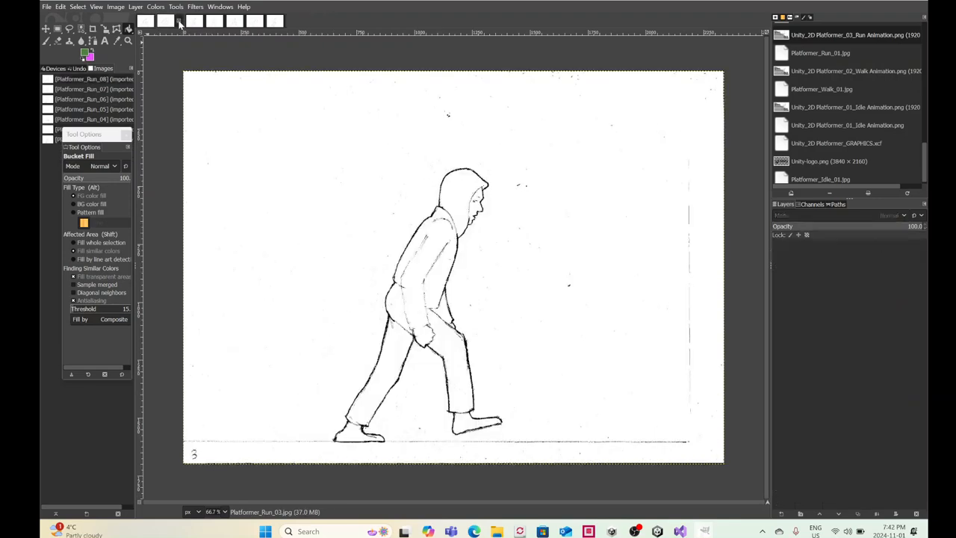
pyautogui.hotkey('ctrl', 'w')
pyautogui.hotkey('ctrl', 'w')
pyautogui.hotkey('ctrl', 'w')
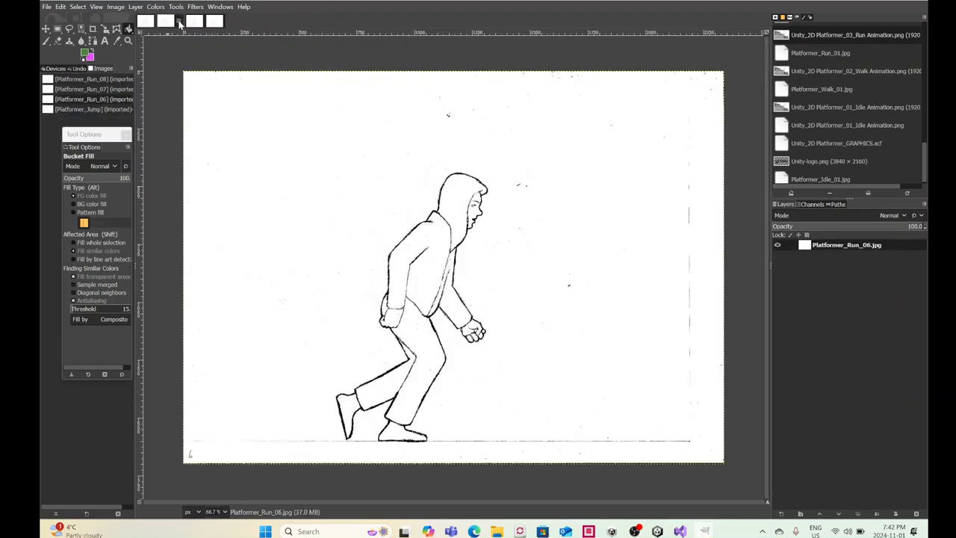
pyautogui.hotkey('ctrl', 'w')
pyautogui.hotkey('ctrl', 'w')
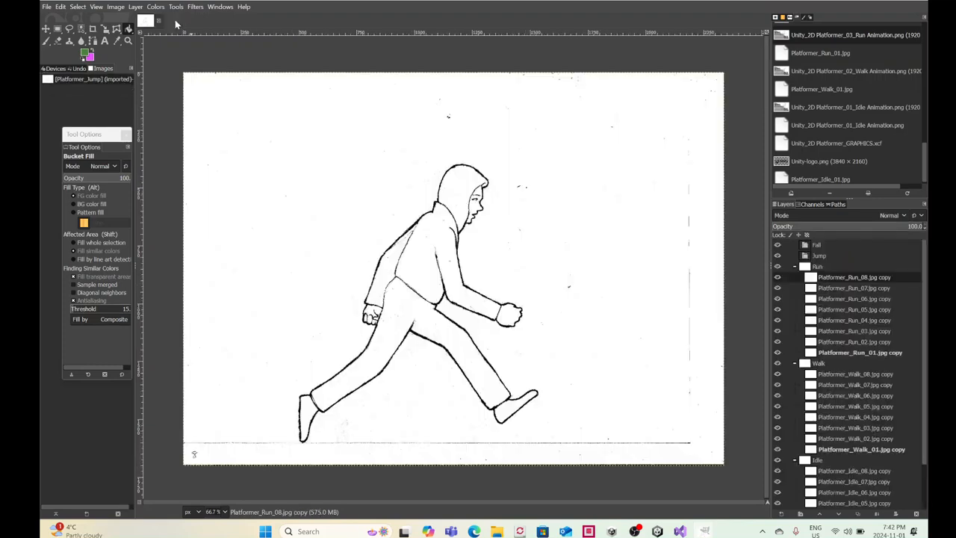
# Step: Open Platformer_Fall.jpg and Platformer_Jump.jpg together from the Animations_Orignals folder as separate images
pyautogui.click(46, 7)
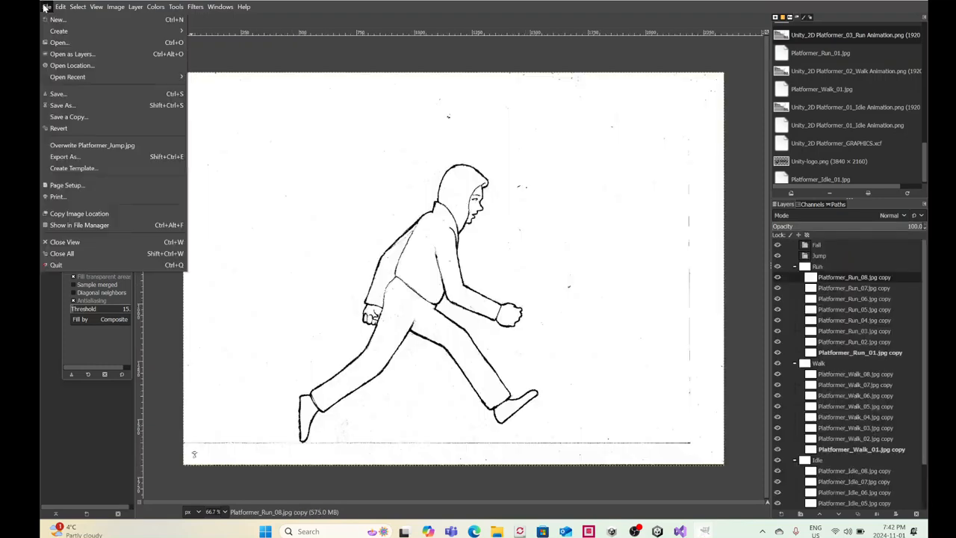
pyautogui.click(57, 42)
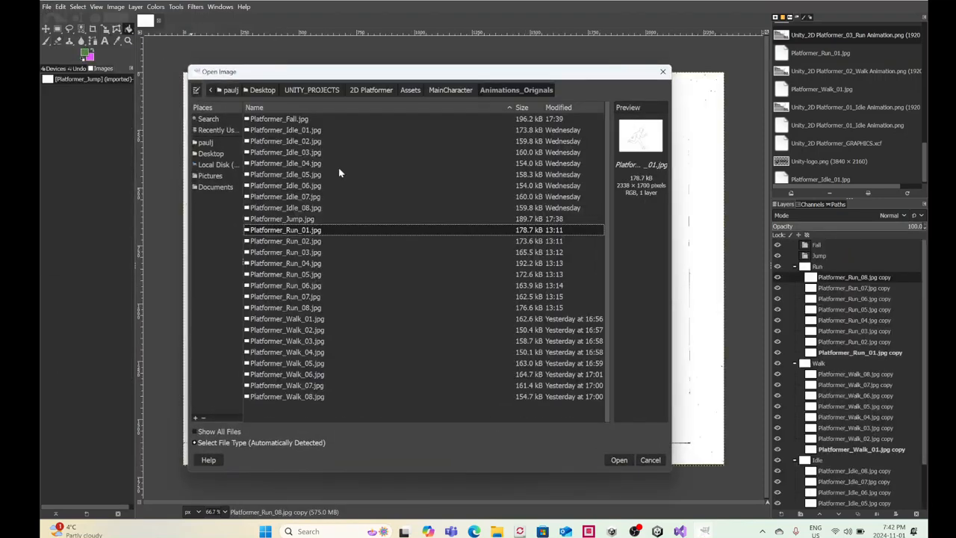
pyautogui.click(298, 120)
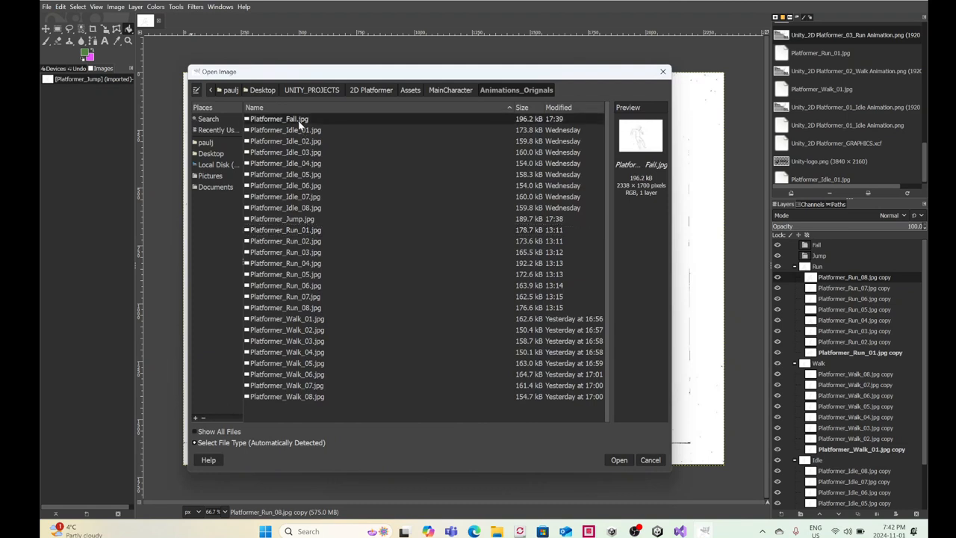
pyautogui.keyDown('ctrl'); pyautogui.click(310, 219); pyautogui.keyUp('ctrl')
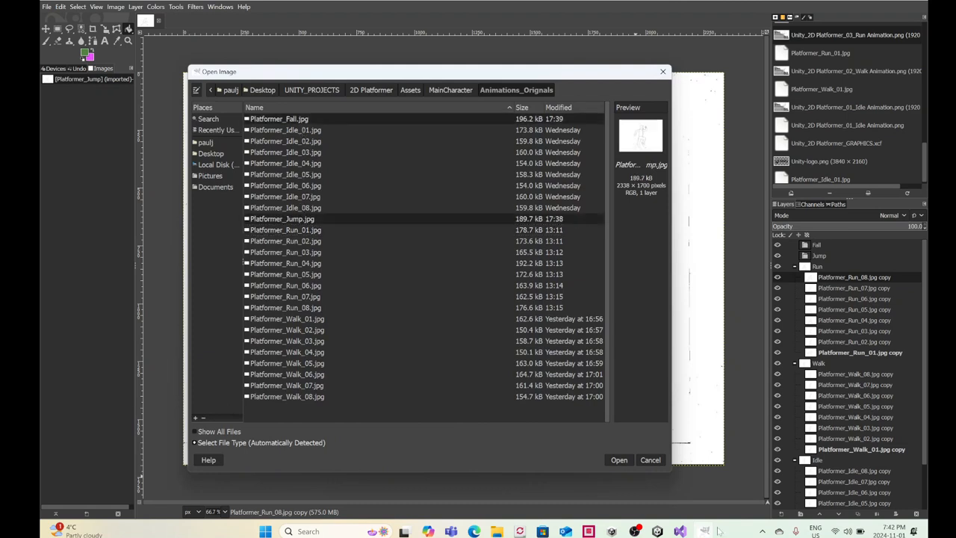
pyautogui.click(620, 460)
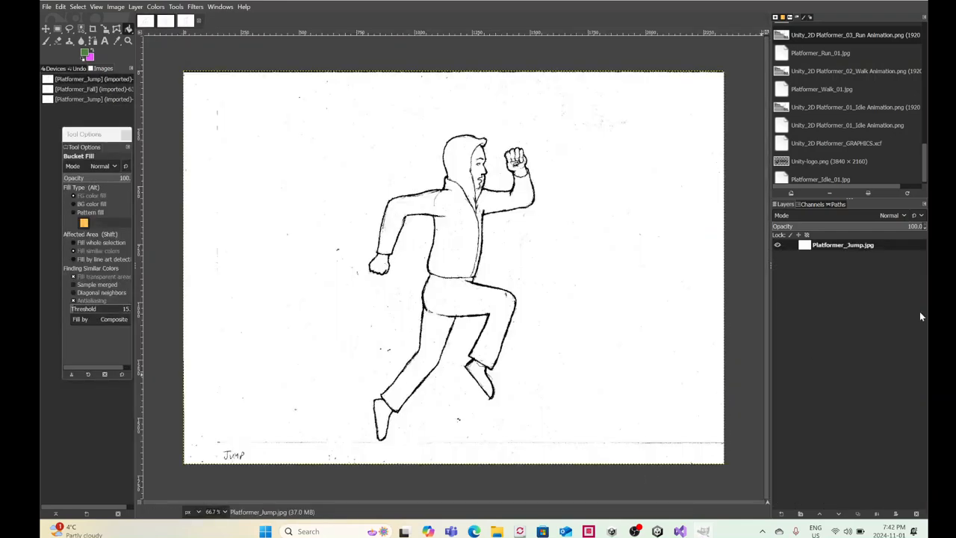
# Step: Copy the Platformer_Jump.jpg layer into the layer-group image and place it inside the Jump group
pyautogui.hotkey('ctrl', 'c')
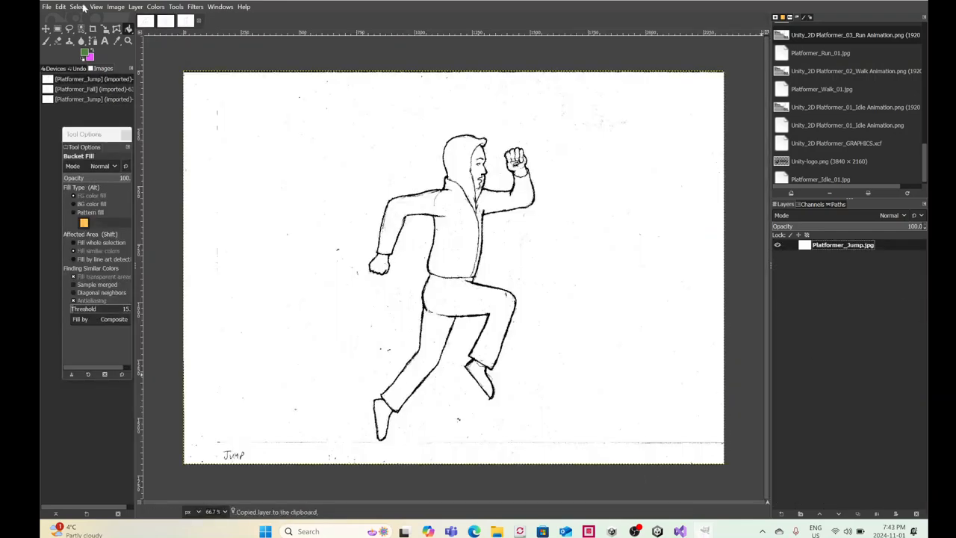
pyautogui.click(145, 21)
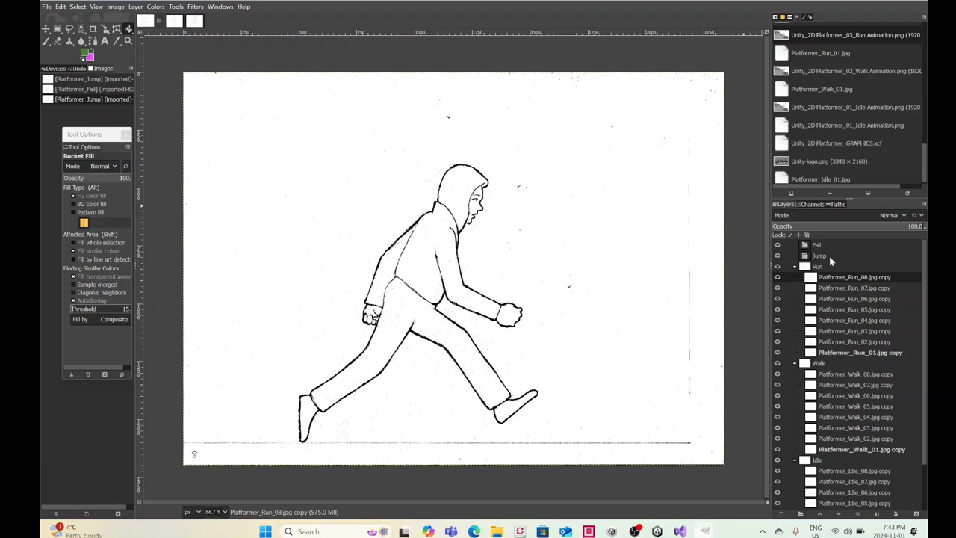
pyautogui.click(829, 256)
pyautogui.hotkey('ctrl', 'v')
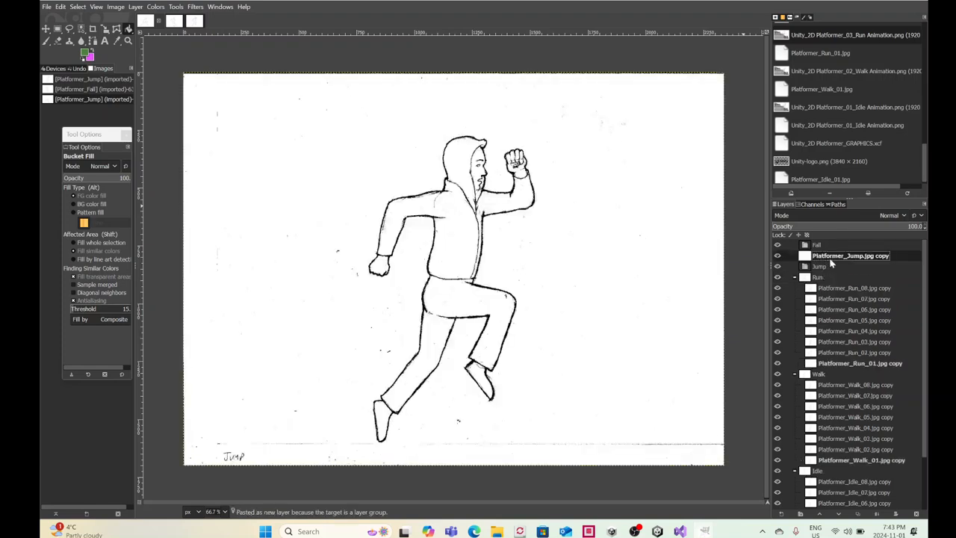
pyautogui.moveTo(831, 259); pyautogui.dragTo(830, 272)
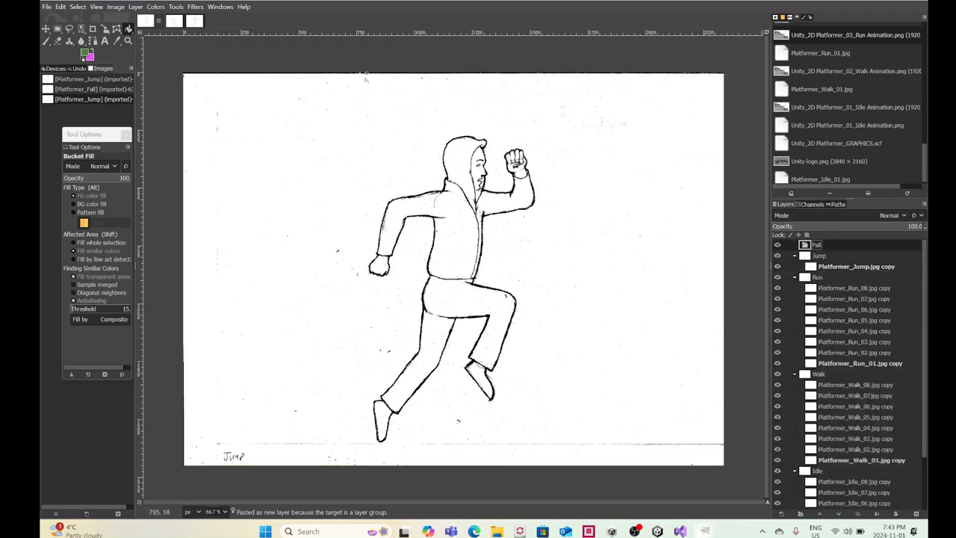
# Step: Copy the Platformer_Fall.jpg layer into the layer-group image and place it inside the Fall group
pyautogui.click(196, 22)
pyautogui.click(195, 21)
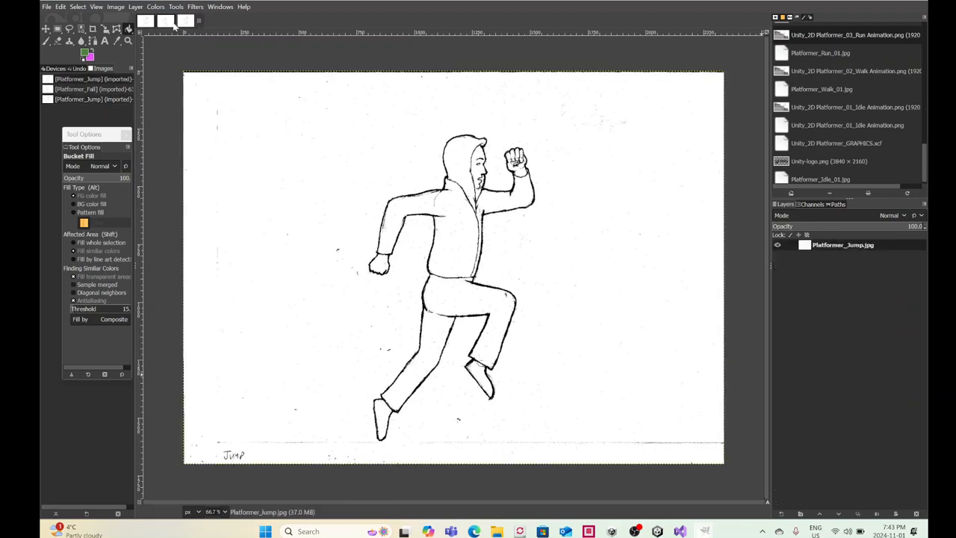
pyautogui.doubleClick(822, 247)
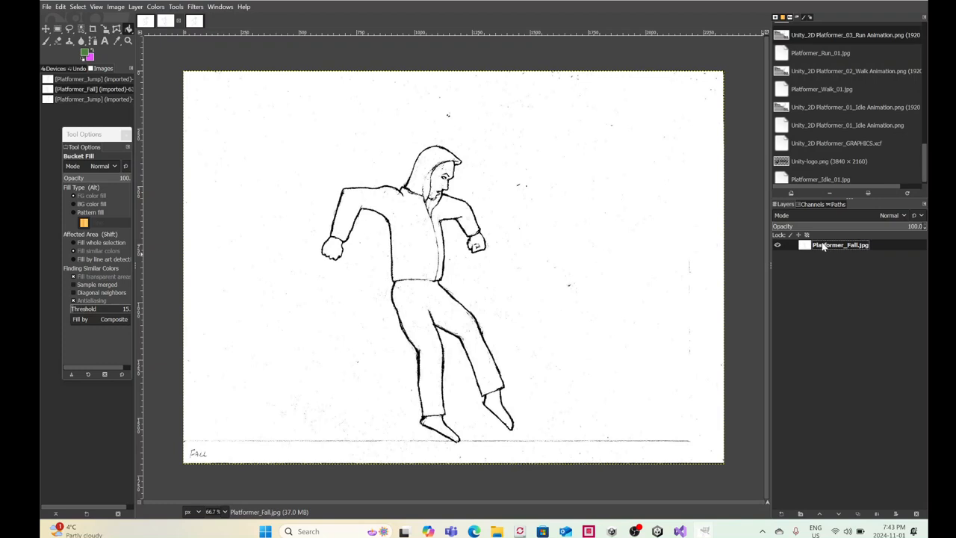
pyautogui.click(146, 22)
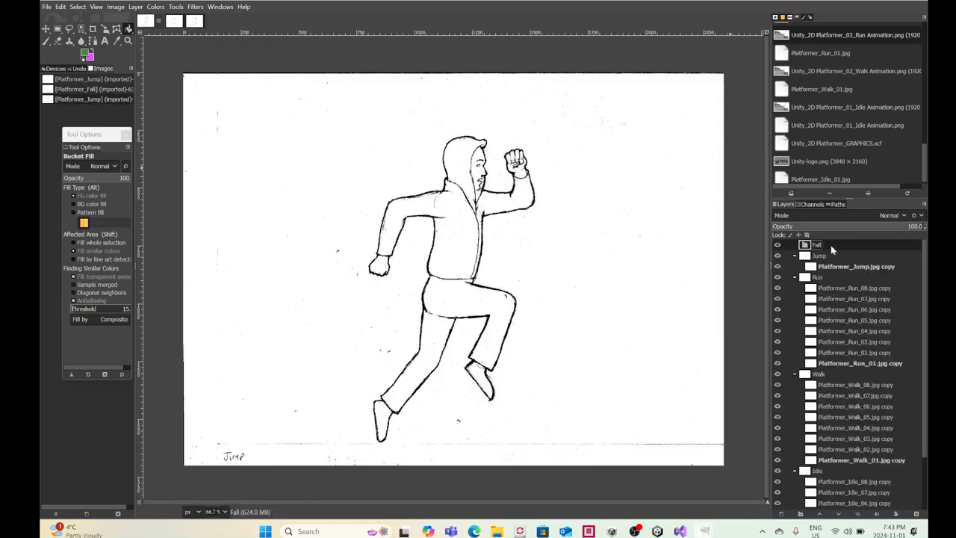
pyautogui.hotkey('ctrl', 'v')
pyautogui.moveTo(833, 257); pyautogui.dragTo(834, 259)
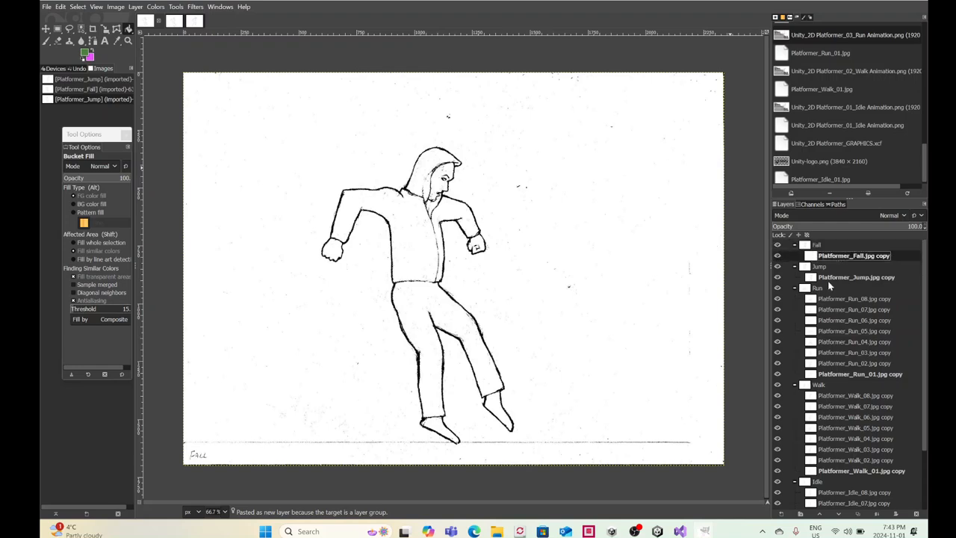
# Step: Close the separate Platformer_Fall and Platformer_Jump source images, keeping the image with the layer groups open
pyautogui.click(175, 23)
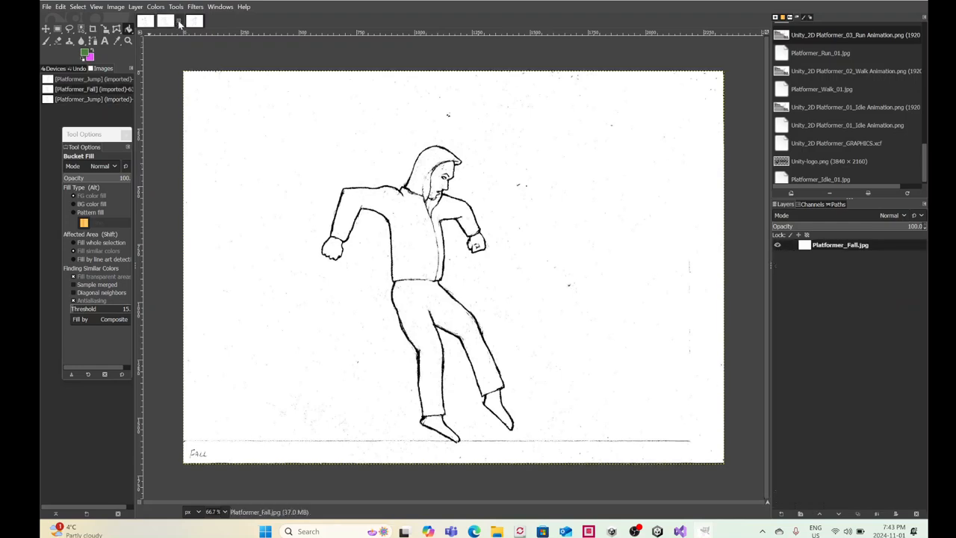
pyautogui.click(179, 22)
pyautogui.click(180, 23)
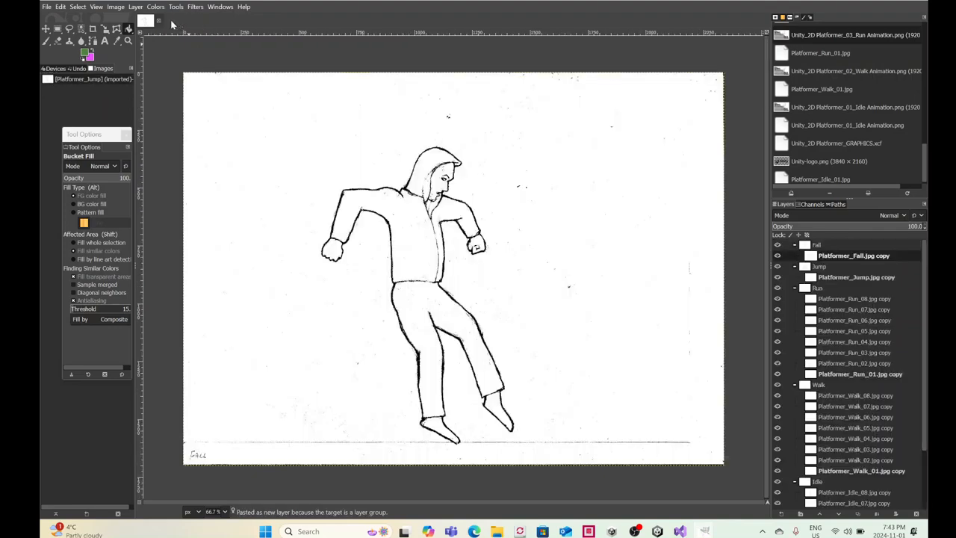
# Step: Save the layered image as Platformer_MainCharacter_Sprites.xcf in the Animations_Sprites folder inside MainCharacter
pyautogui.click(47, 7)
pyautogui.click(67, 104)
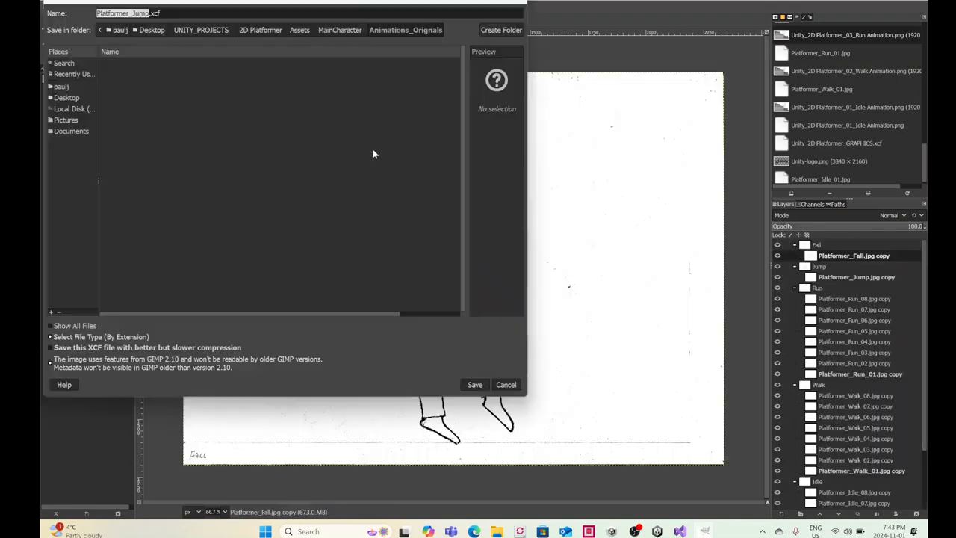
pyautogui.click(335, 31)
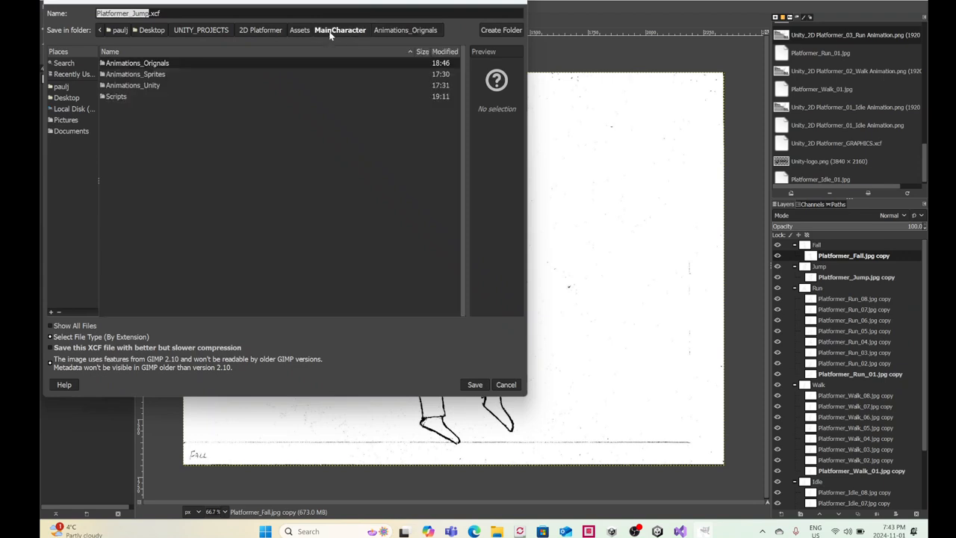
pyautogui.doubleClick(156, 75)
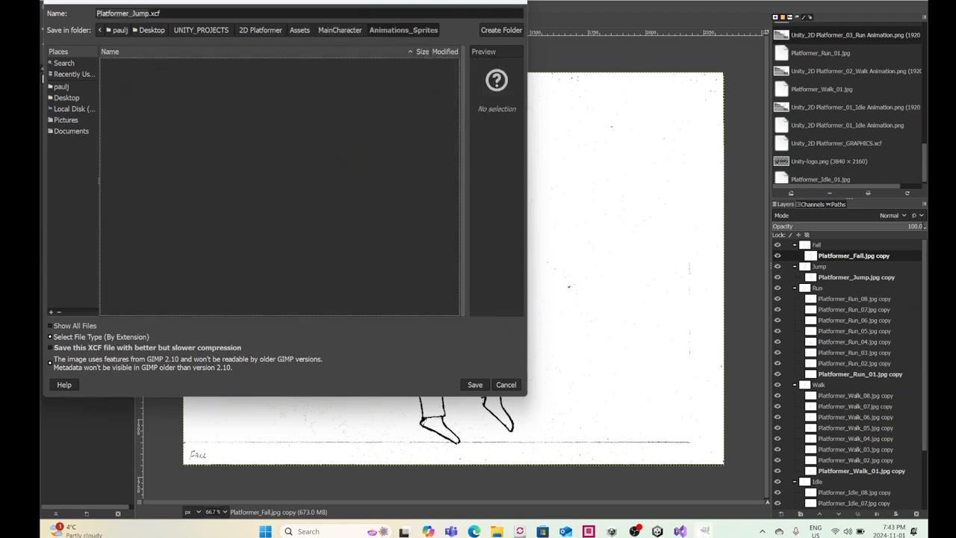
pyautogui.click(149, 12)
pyautogui.press('BackSpace')
pyautogui.press('BackSpace')
pyautogui.press('BackSpace')
pyautogui.write('M')
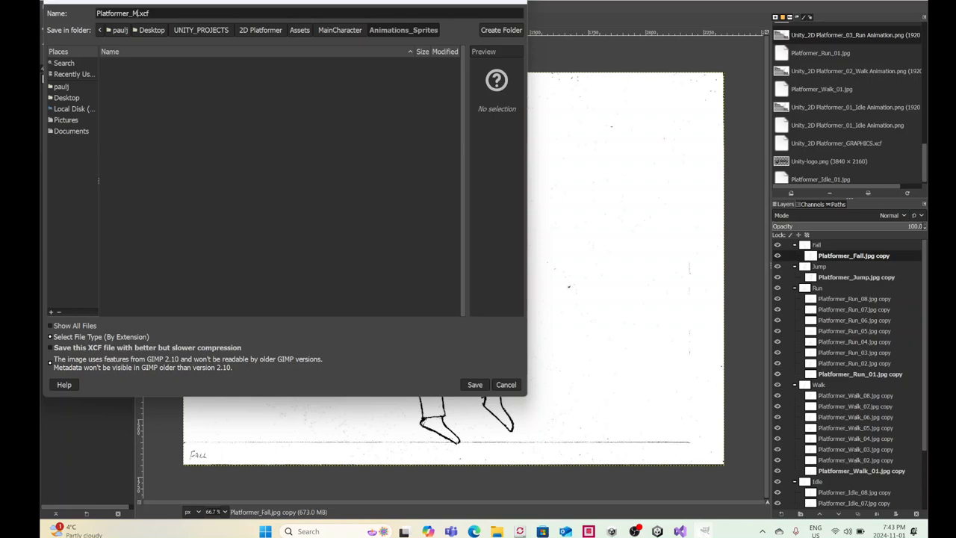
pyautogui.write('ainCharacter_Sprites')
pyautogui.click(463, 384)
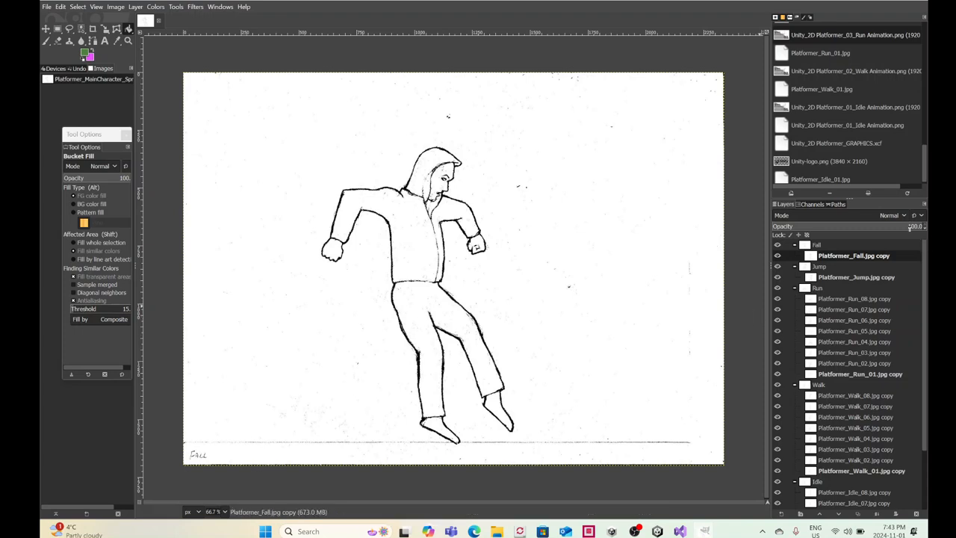
# Step: Lower the opacity of the Platformer_Fall.jpg copy layer to 51.8 and of the Platformer_Jump.jpg copy layer to 38.9
pyautogui.moveTo(902, 226); pyautogui.dragTo(849, 225)
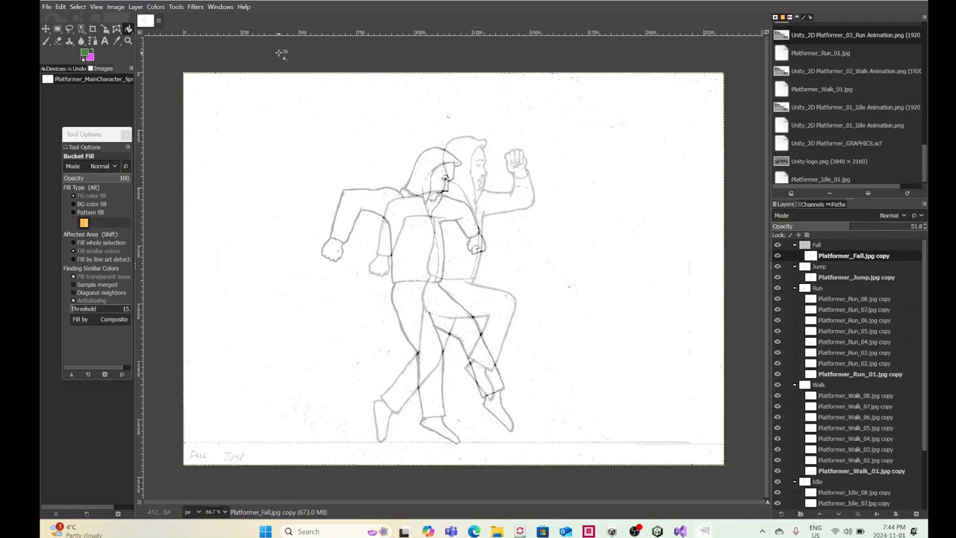
pyautogui.click(856, 276)
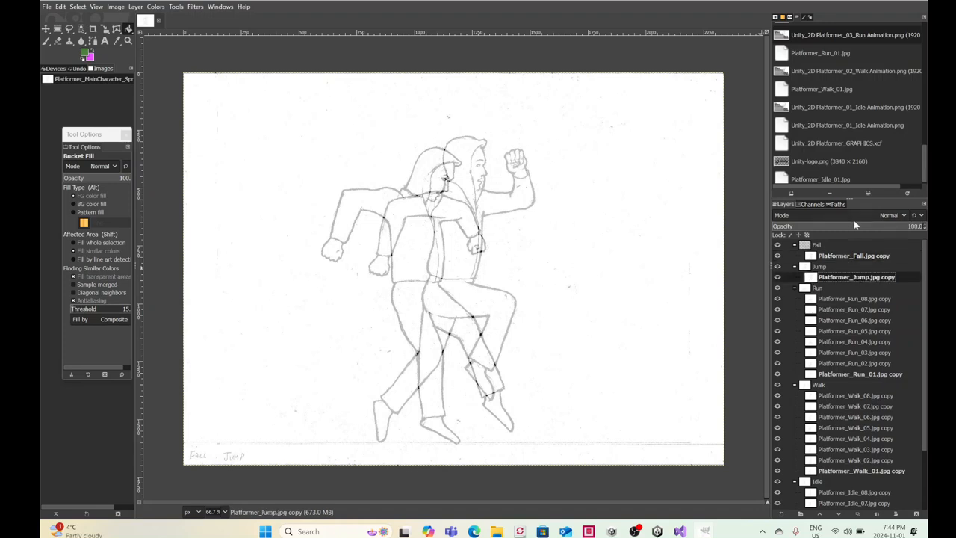
pyautogui.moveTo(872, 231); pyautogui.dragTo(863, 231)
pyautogui.moveTo(850, 230); pyautogui.dragTo(830, 228)
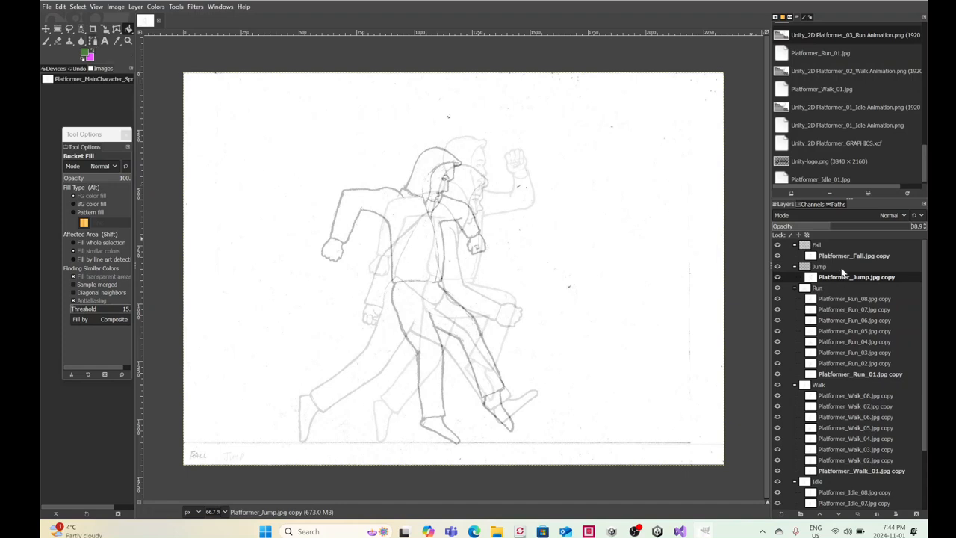
# Step: Restore the Platformer_Jump.jpg copy and Platformer_Fall.jpg copy layers to 100 opacity
pyautogui.moveTo(834, 227); pyautogui.dragTo(926, 229)
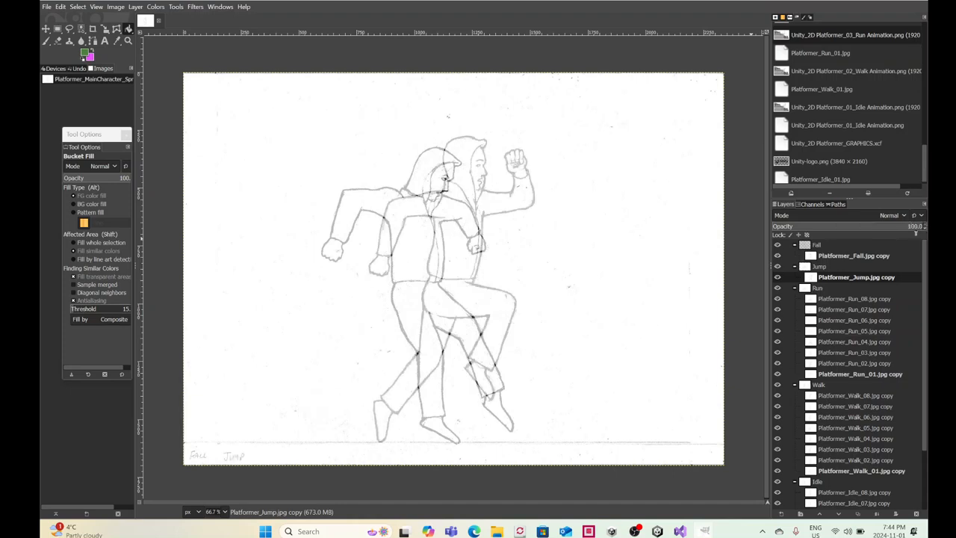
pyautogui.click(863, 258)
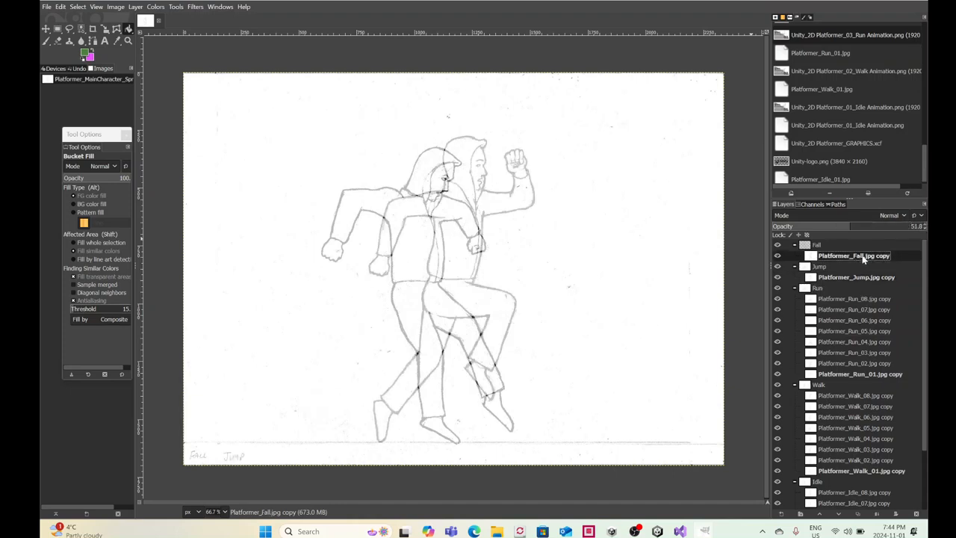
pyautogui.moveTo(856, 226); pyautogui.dragTo(926, 227)
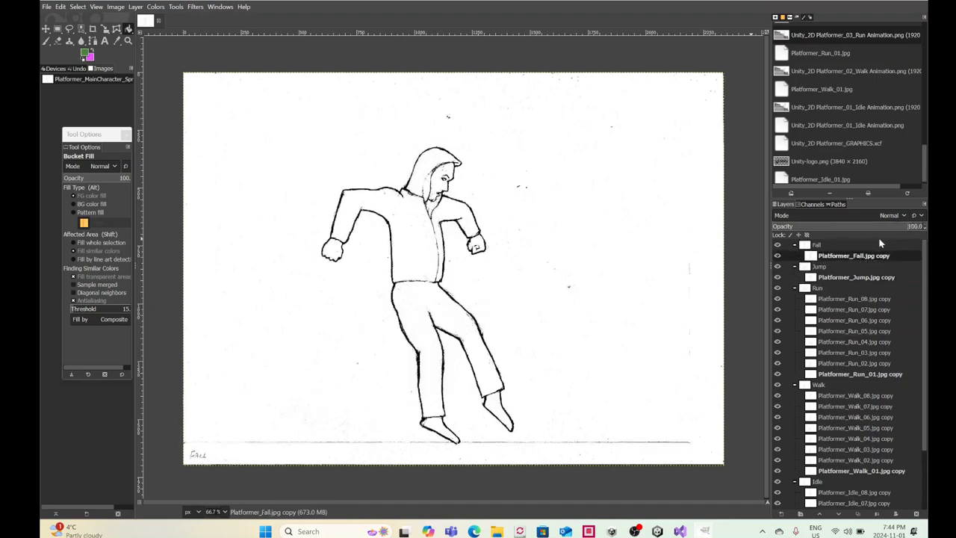
# Step: Collapse the Jump, Run, Walk and Idle layer groups in the layer list
pyautogui.click(794, 266)
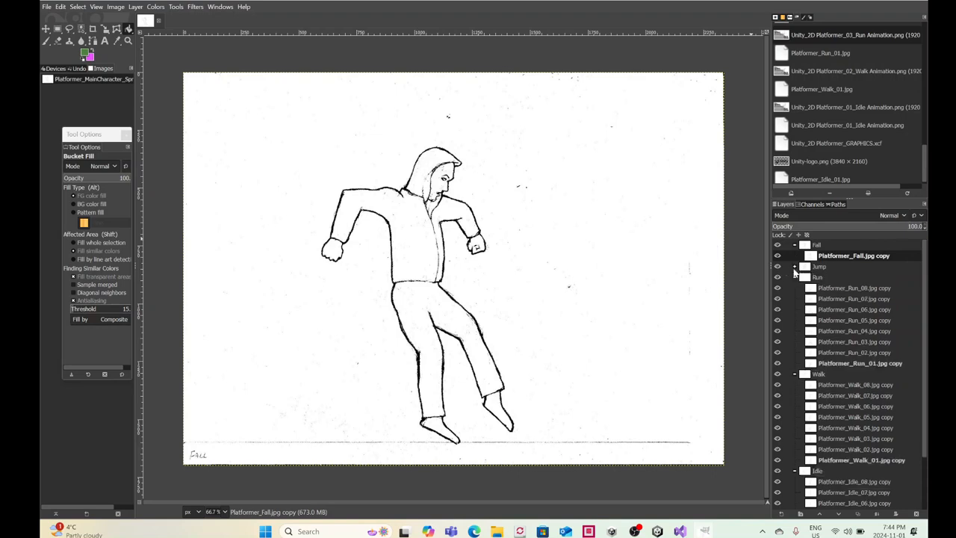
pyautogui.click(795, 277)
pyautogui.click(795, 288)
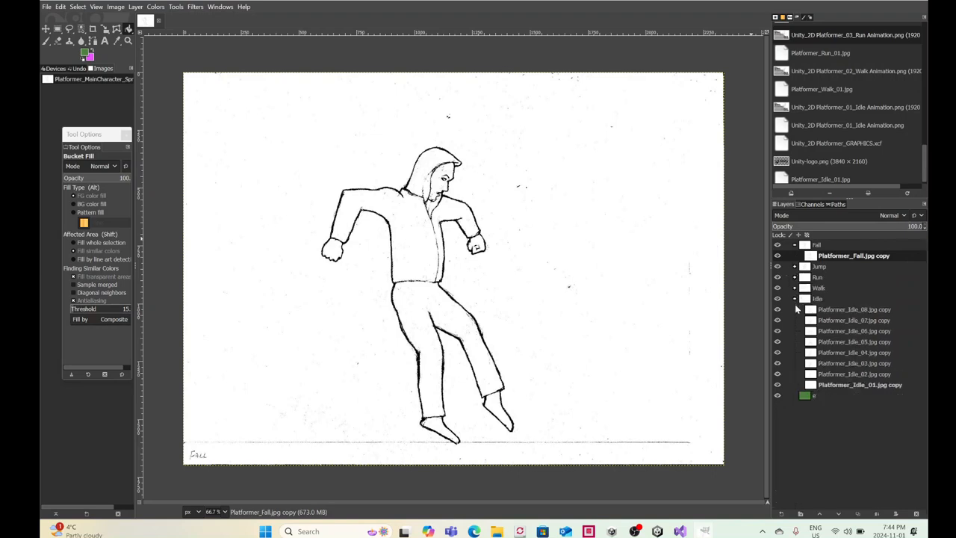
pyautogui.click(795, 299)
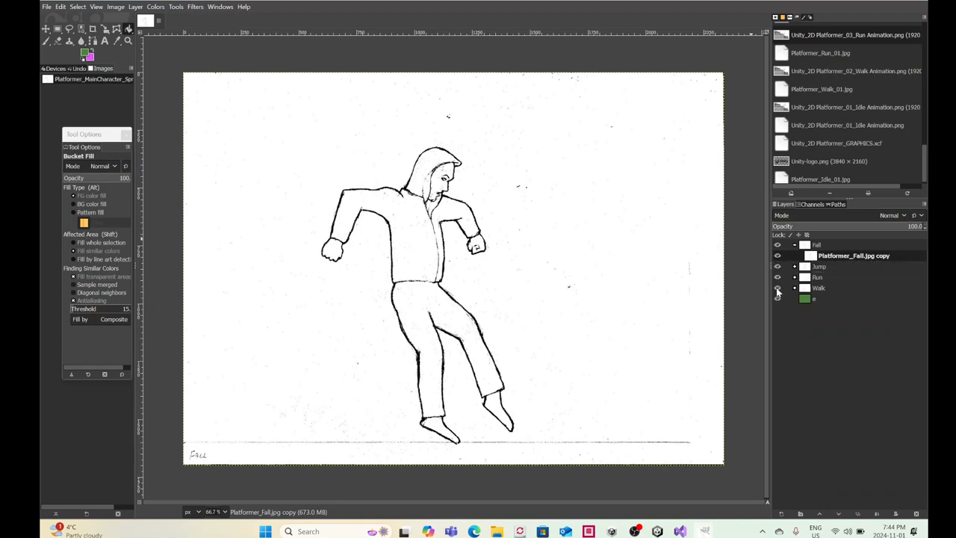
# Step: Undo the removal of the Idle group, and hide the Jump, Run, Walk and Idle groups
pyautogui.click(795, 288)
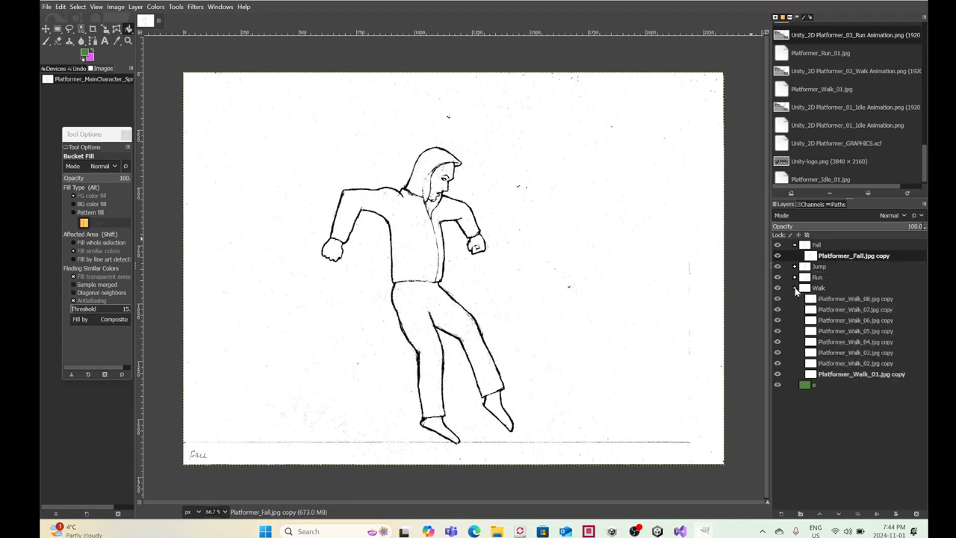
pyautogui.click(795, 289)
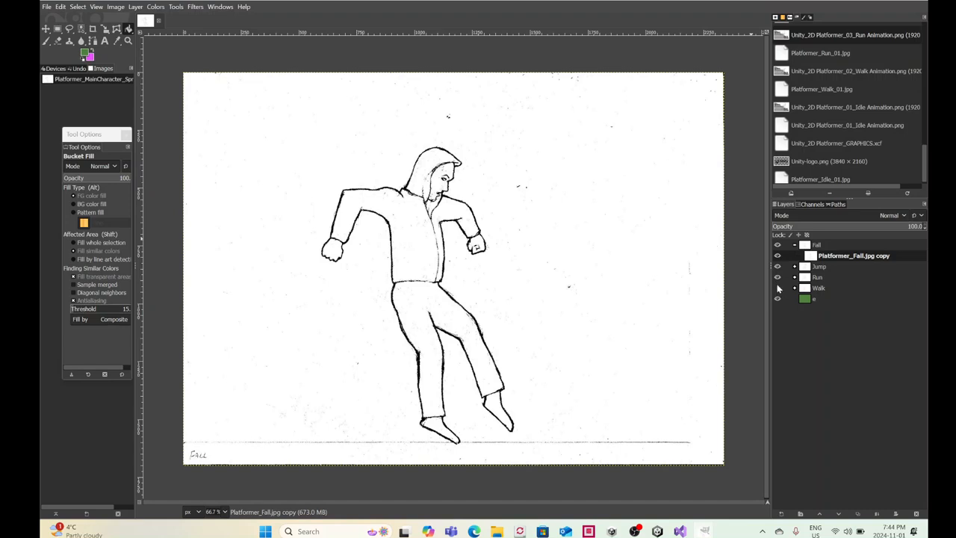
pyautogui.hotkey('ctrl', 'z')
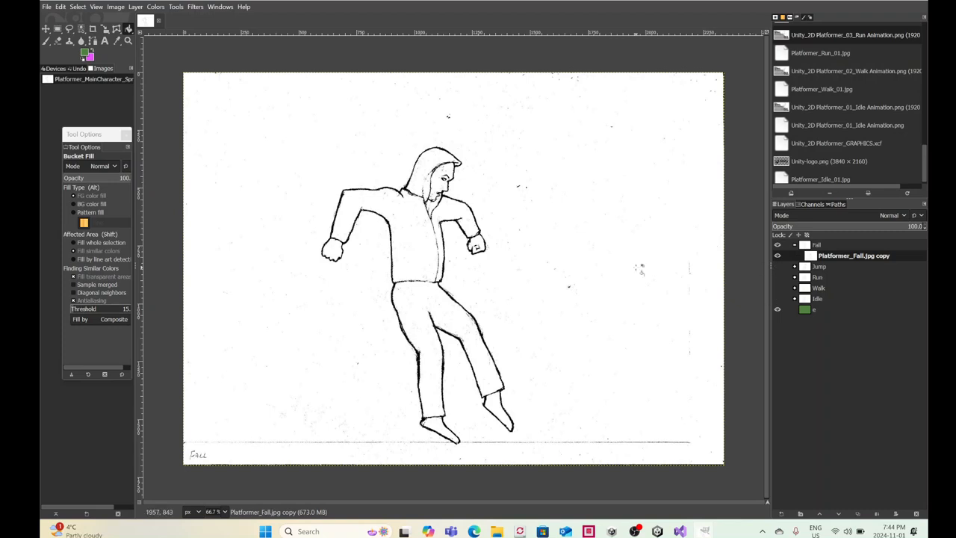
# Step: Select the white background around the figure on the Platformer_Fall.jpg copy layer with the Fuzzy Select tool
pyautogui.click(81, 32)
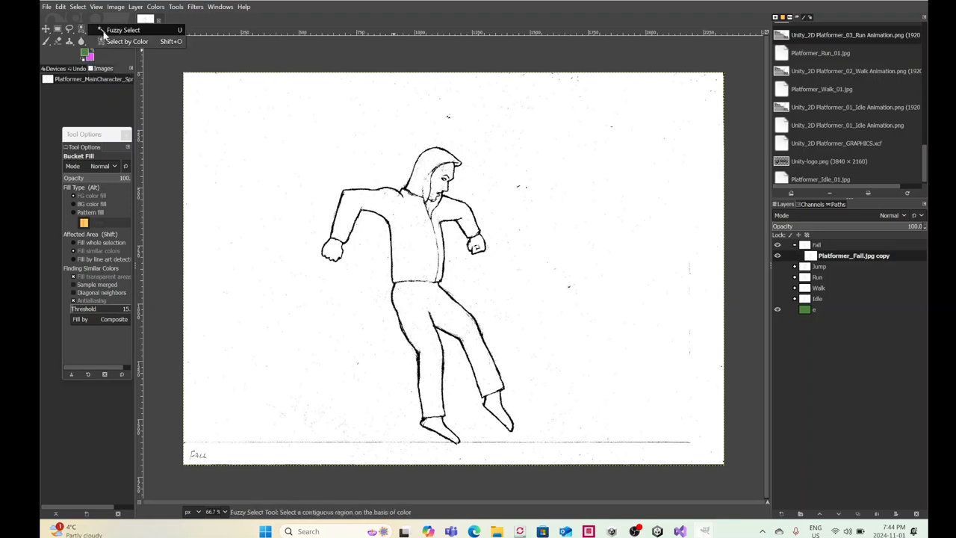
pyautogui.click(112, 30)
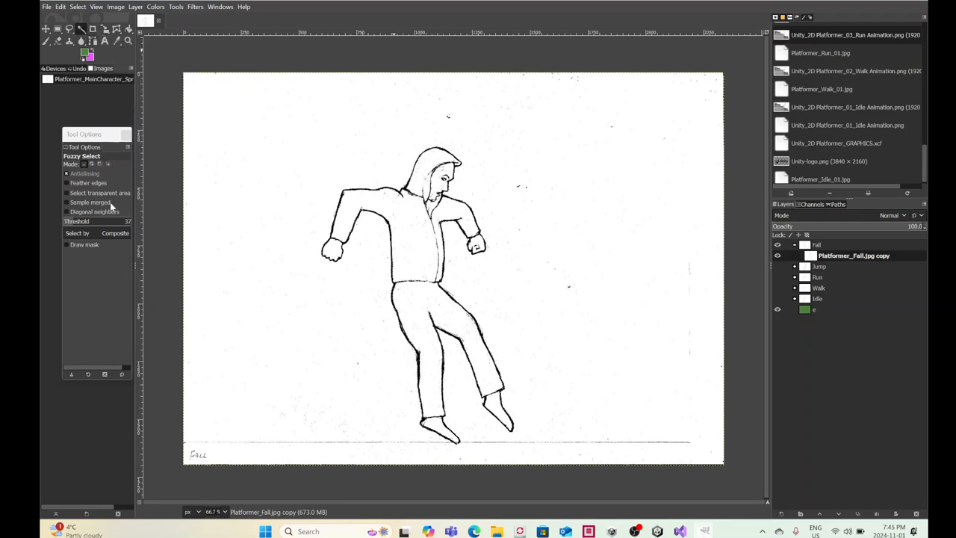
pyautogui.click(293, 263)
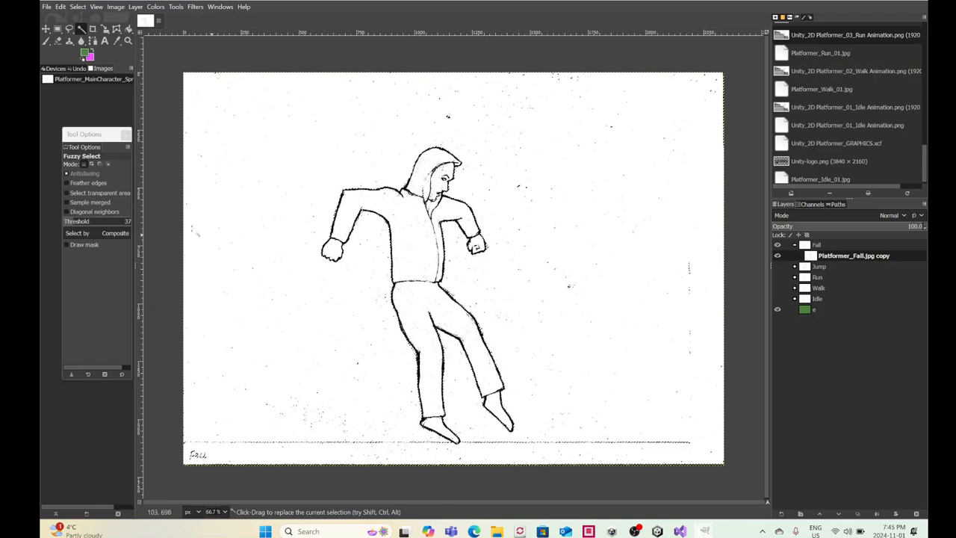
# Step: Set the Fuzzy Select threshold to 100 and select the white background around the Fall figure
pyautogui.moveTo(123, 221)
pyautogui.mouseDown()
pyautogui.moveTo(141, 221)
pyautogui.moveTo(126, 221)
pyautogui.mouseUp()
pyautogui.write('100')
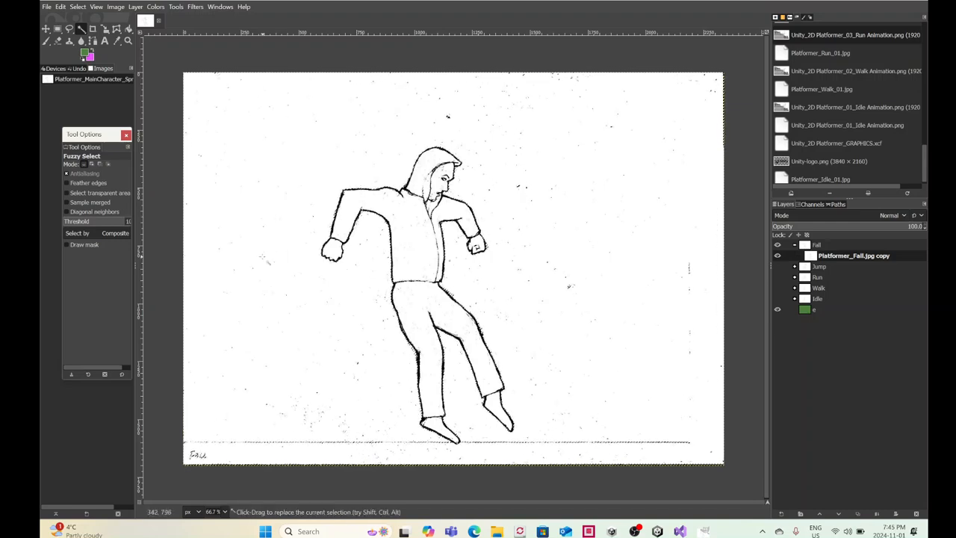
pyautogui.click(326, 328)
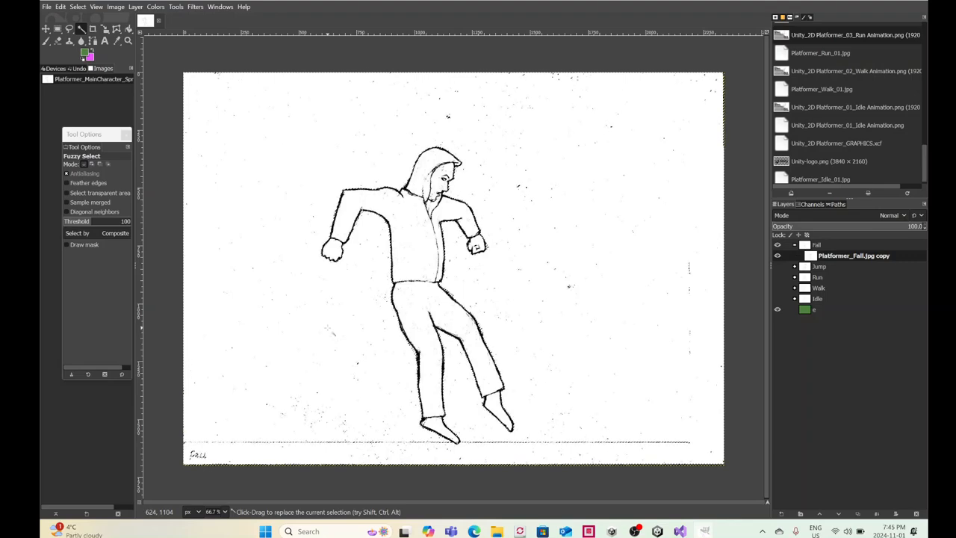
pyautogui.click(327, 329)
# Step: Try clearing the selected background to magenta, undo it, and clear the selection
pyautogui.hotkey('ctrl', ',')
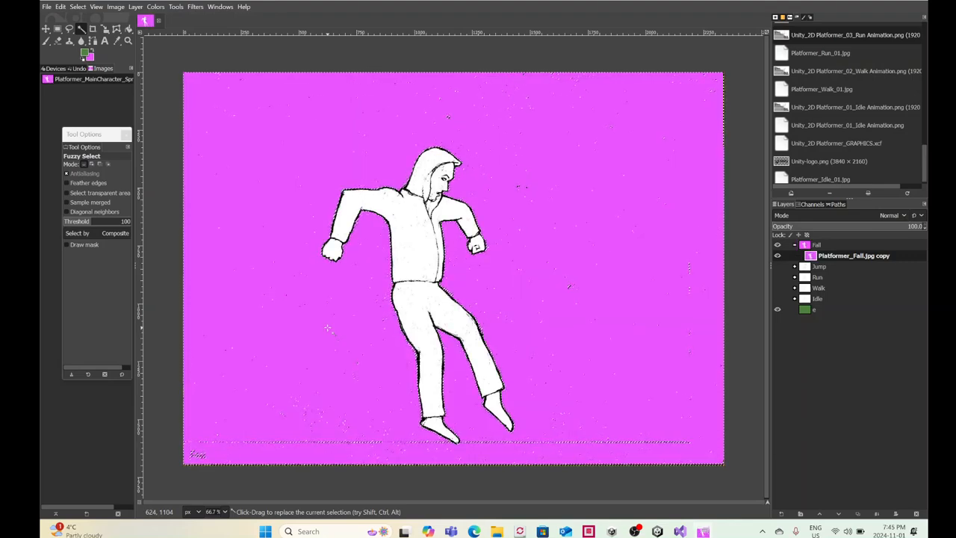
pyautogui.hotkey('ctrl', 'z')
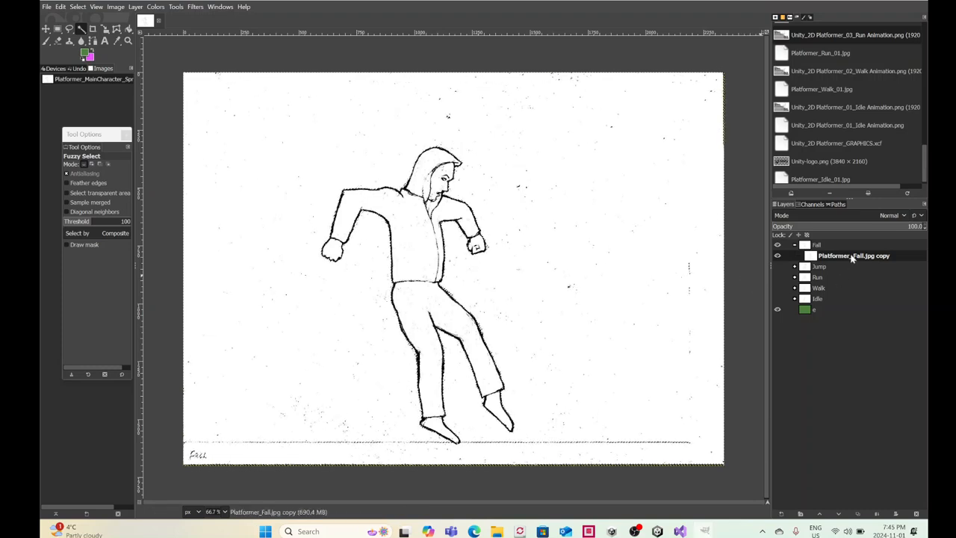
pyautogui.click(78, 7)
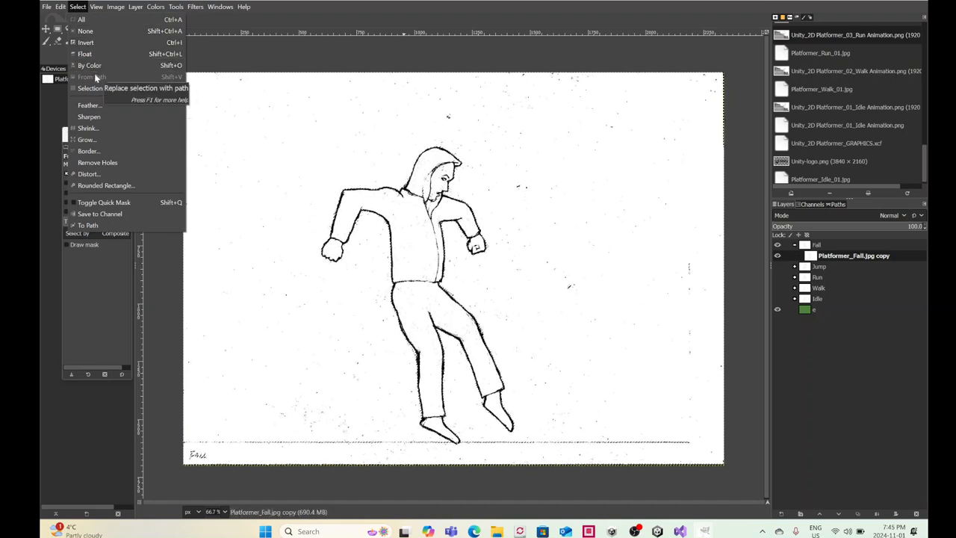
pyautogui.click(85, 30)
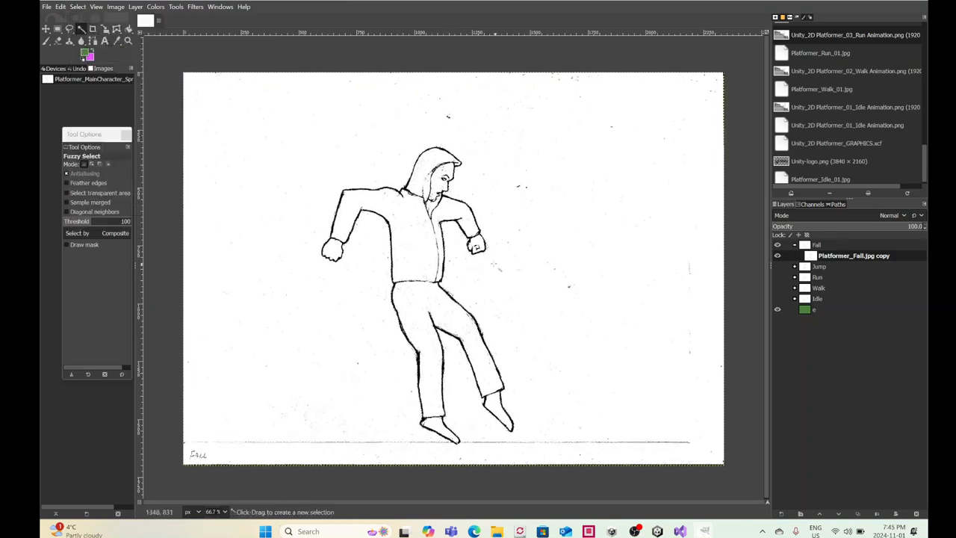
# Step: Add an alpha channel to the Platformer_Fall.jpg copy and Platformer_Jump.jpg copy layers
pyautogui.click(46, 28)
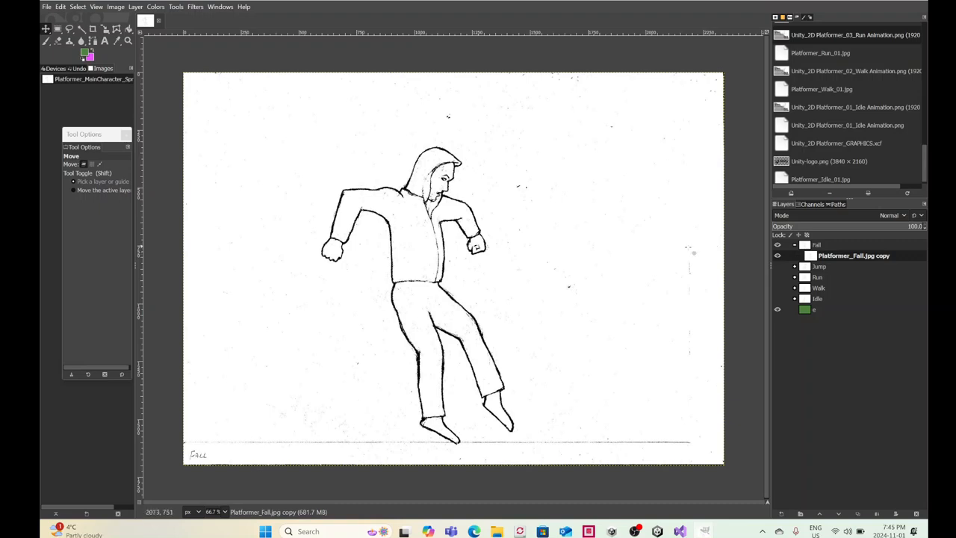
pyautogui.rightClick(857, 258)
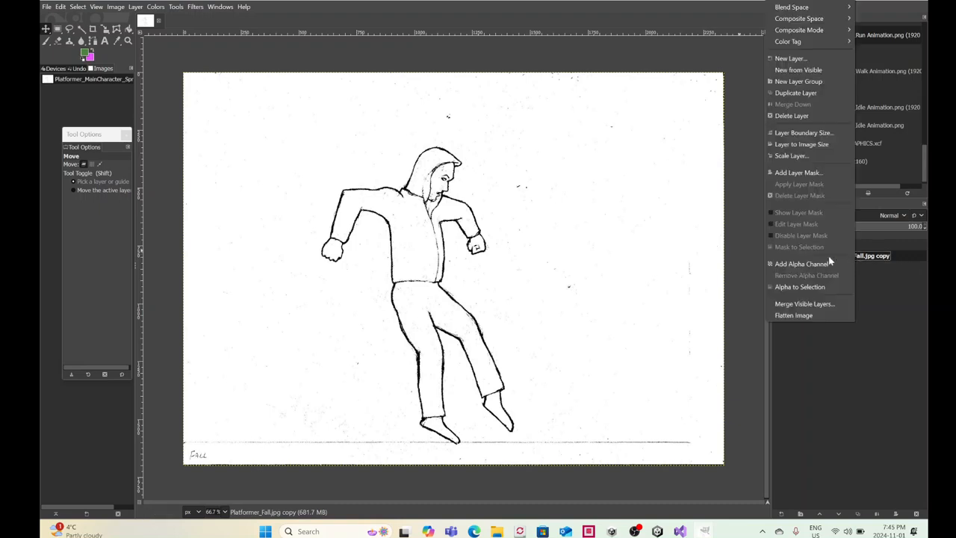
pyautogui.click(792, 266)
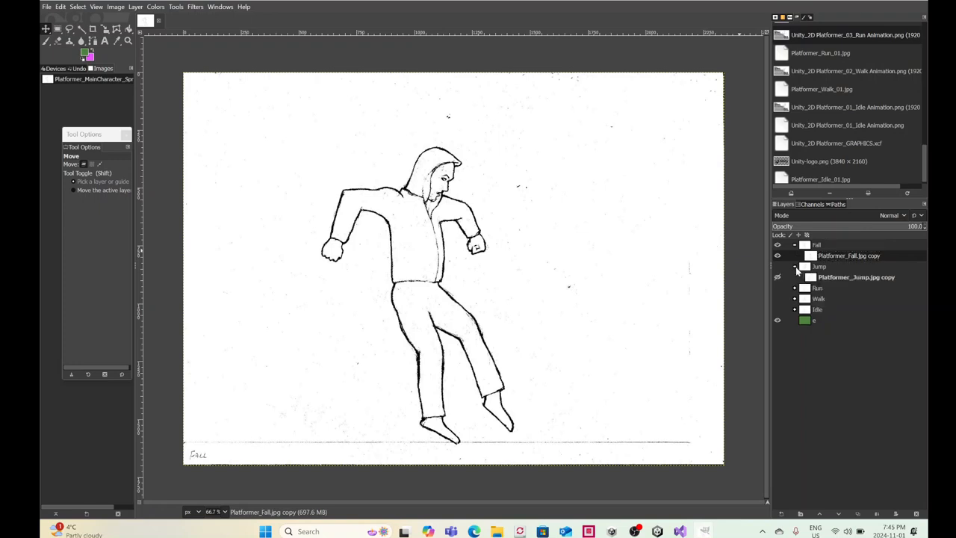
pyautogui.rightClick(834, 282)
pyautogui.click(848, 263)
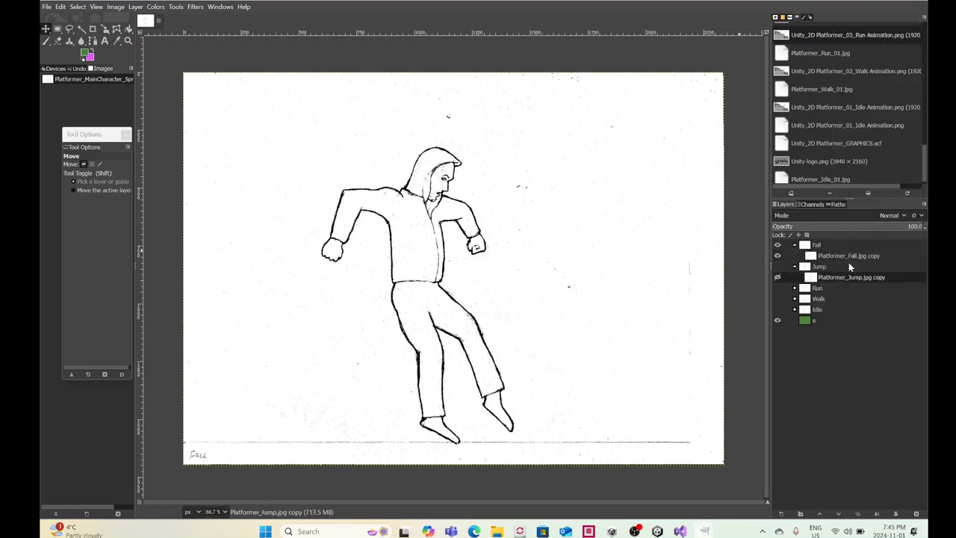
# Step: Check whether the Platformer_Jump.jpg copy, Platformer_Run_08.jpg copy and Platformer_Walk_08.jpg copy layers already have alpha channels
pyautogui.click(794, 287)
pyautogui.rightClick(834, 299)
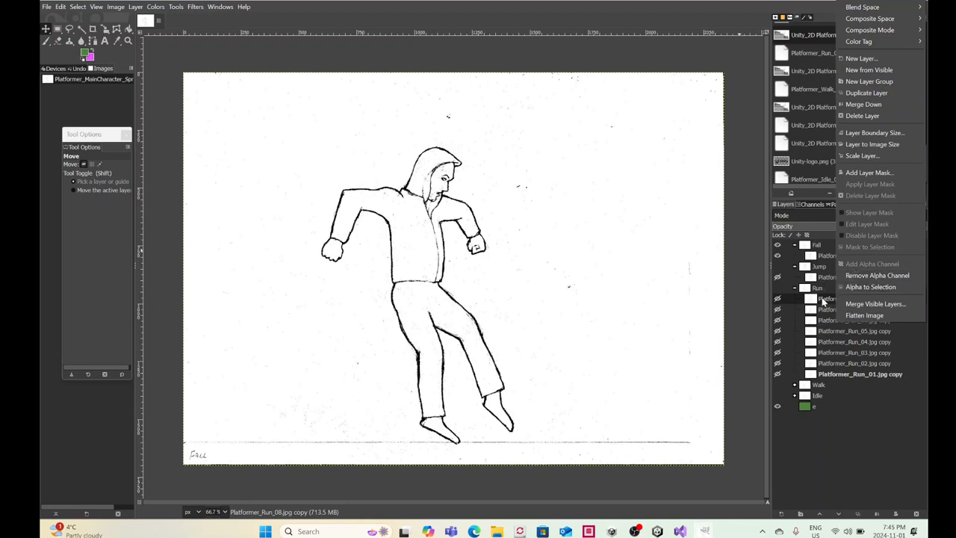
pyautogui.click(823, 282)
pyautogui.click(823, 281)
pyautogui.rightClick(823, 282)
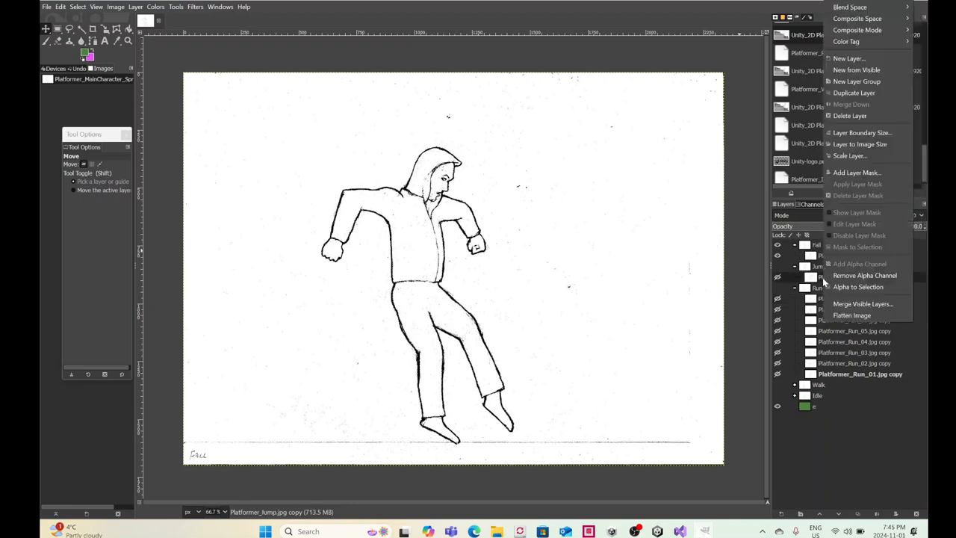
pyautogui.click(823, 298)
pyautogui.click(823, 298)
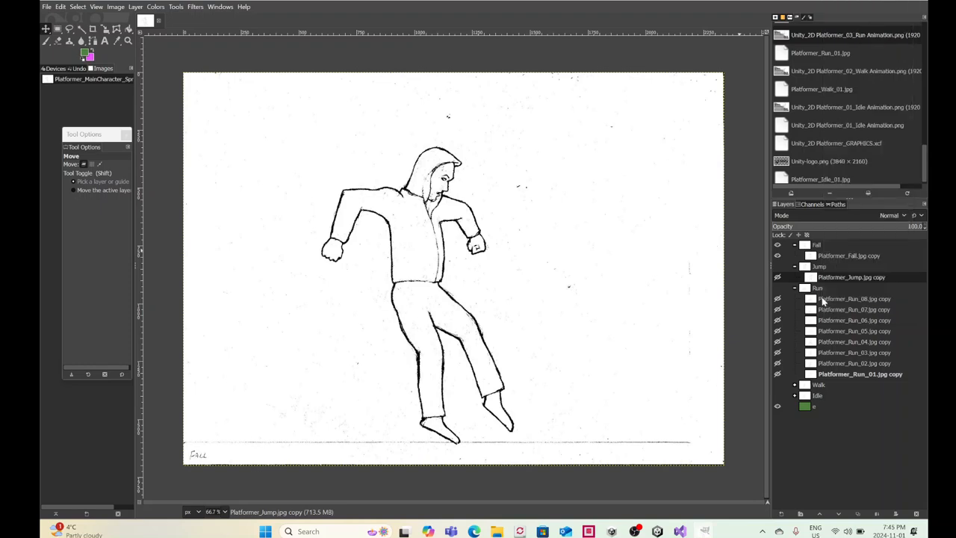
pyautogui.rightClick(823, 299)
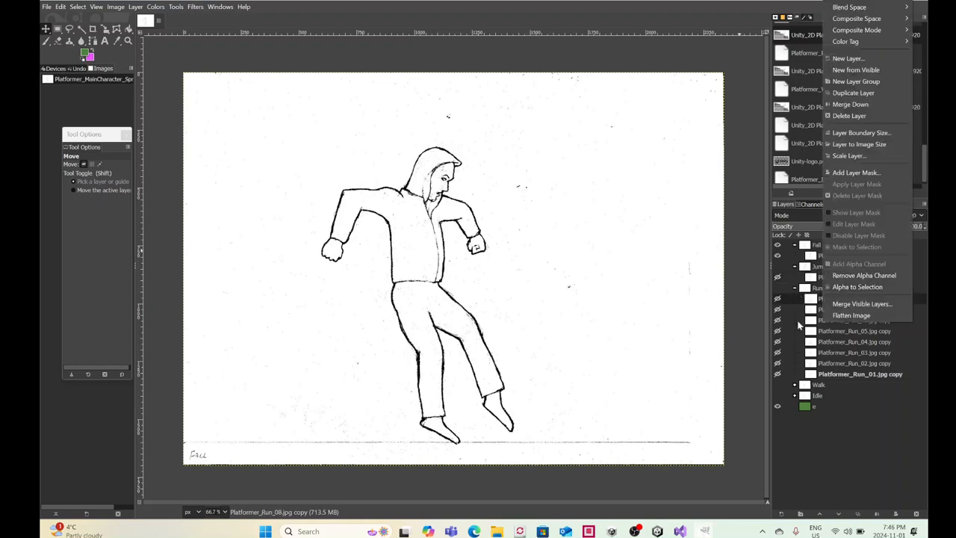
pyautogui.click(795, 386)
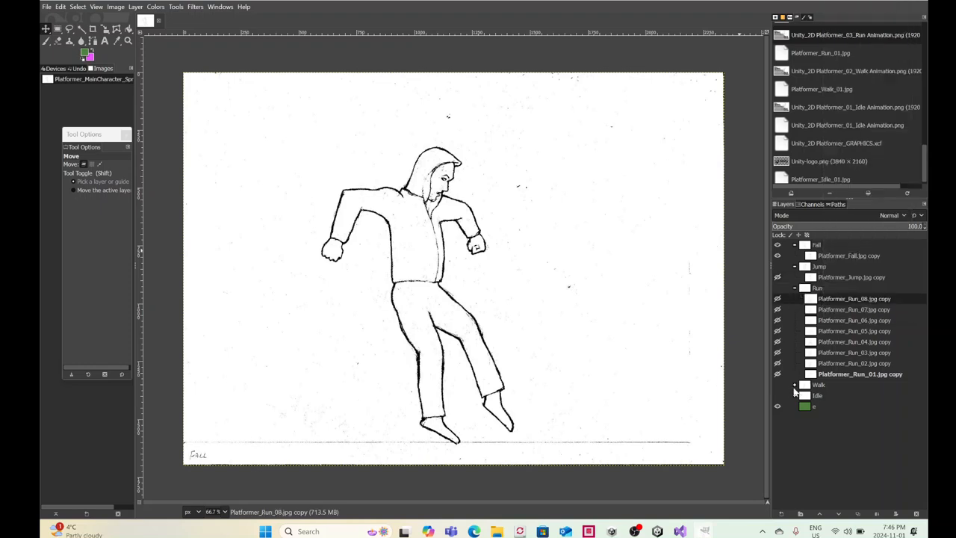
pyautogui.click(794, 385)
pyautogui.rightClick(826, 398)
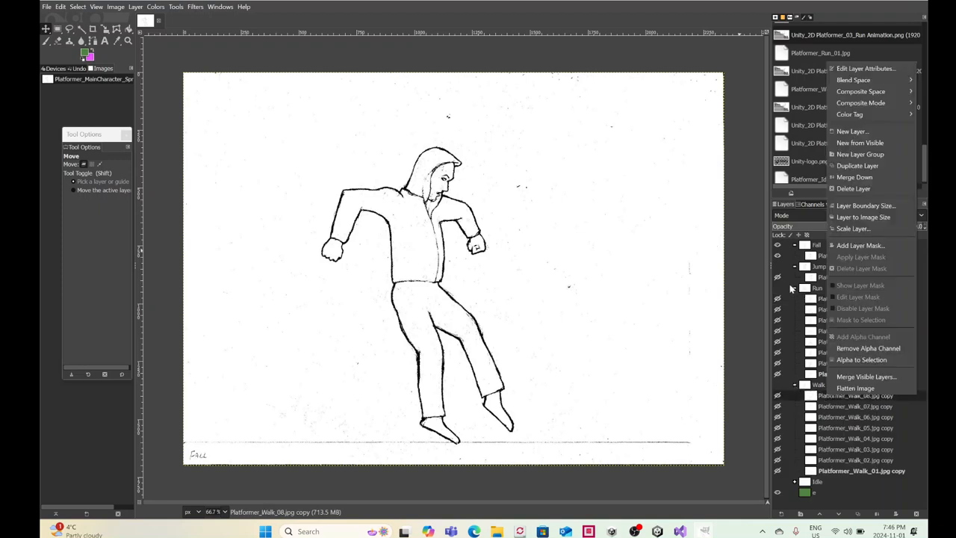
# Step: Collapse the Run, Walk and Jump layer groups in the layer list
pyautogui.click(794, 289)
pyautogui.click(795, 289)
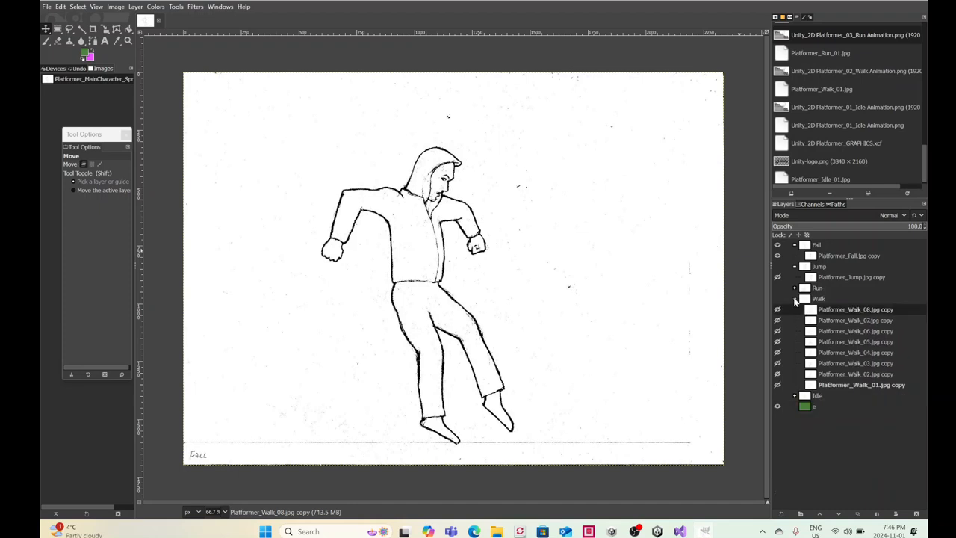
pyautogui.click(795, 299)
pyautogui.click(794, 267)
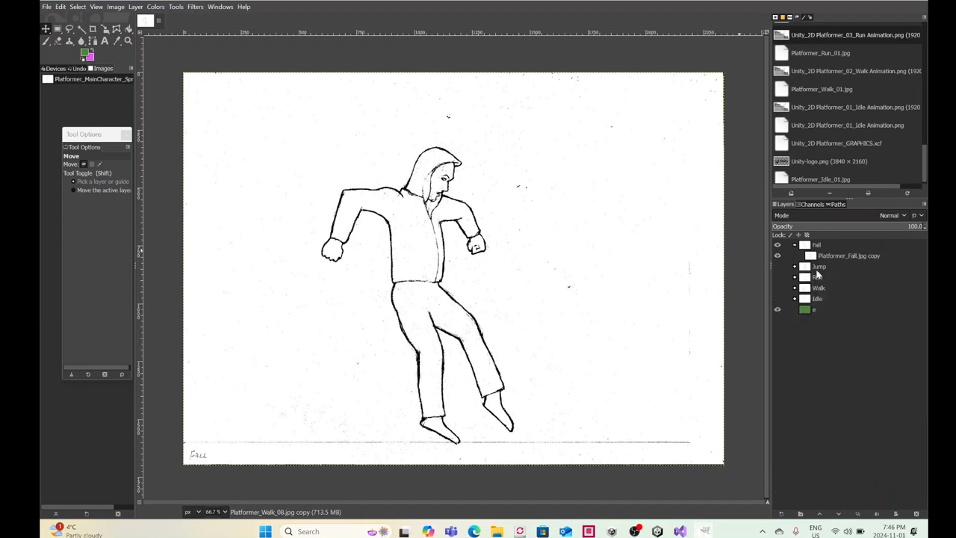
# Step: Delete the white background around the figure on the Platformer_Fall.jpg copy layer using Fuzzy Select, and clear the selection
pyautogui.click(833, 257)
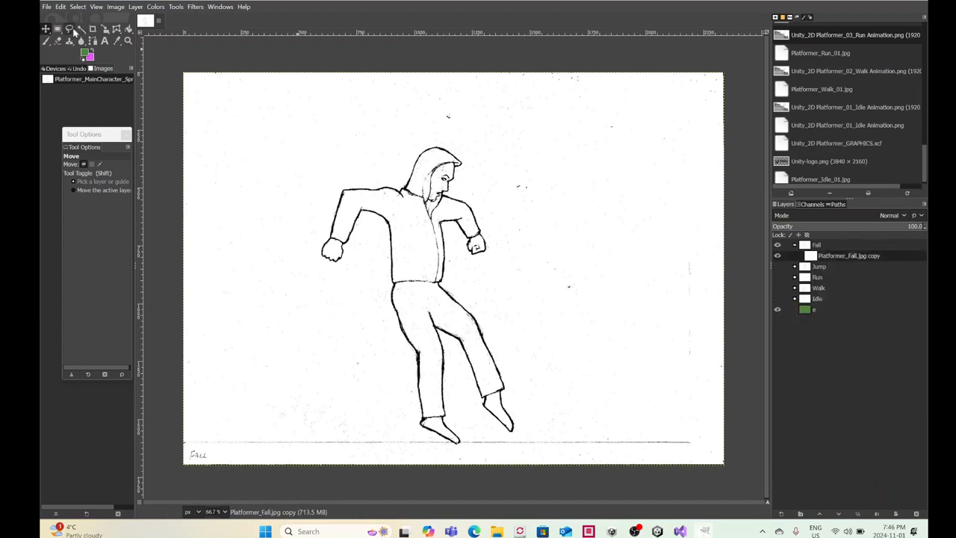
pyautogui.click(80, 29)
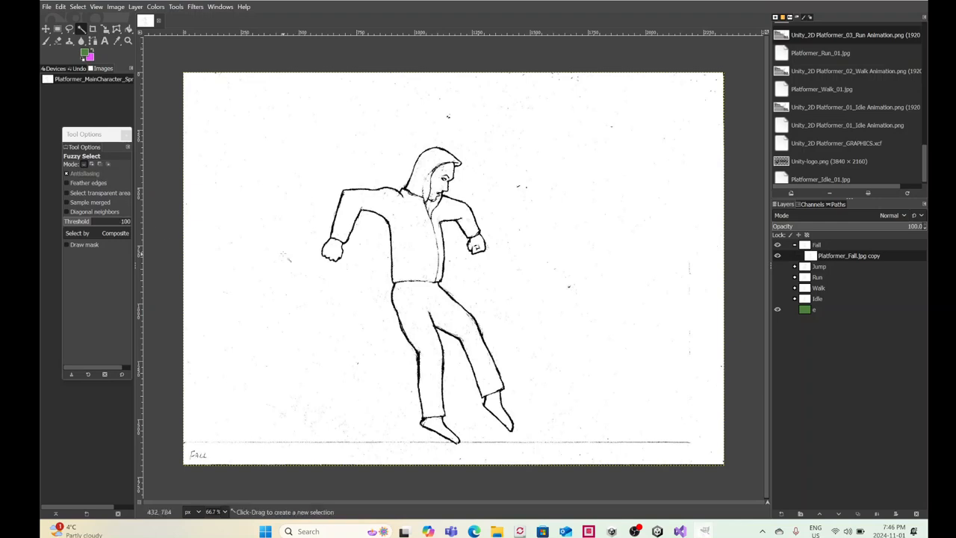
pyautogui.click(286, 250)
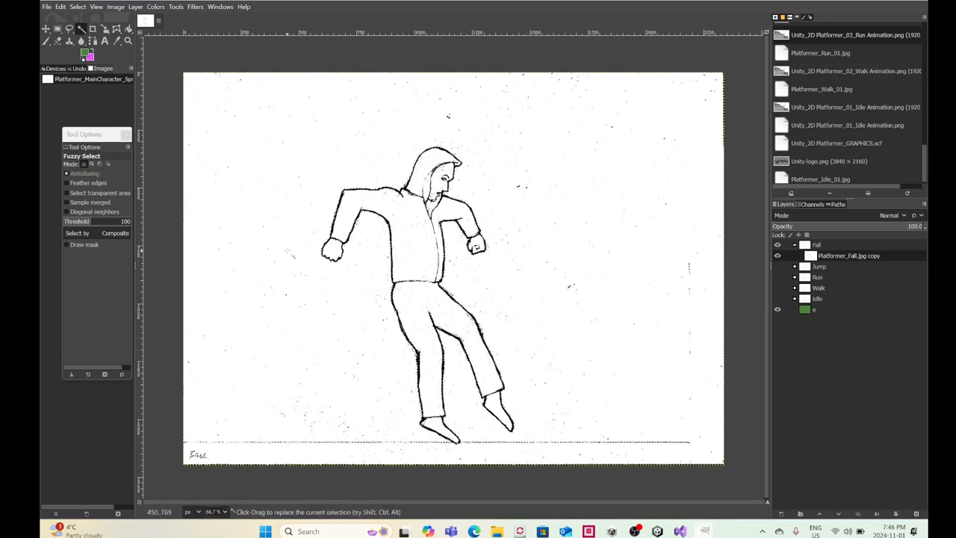
pyautogui.press('Delete')
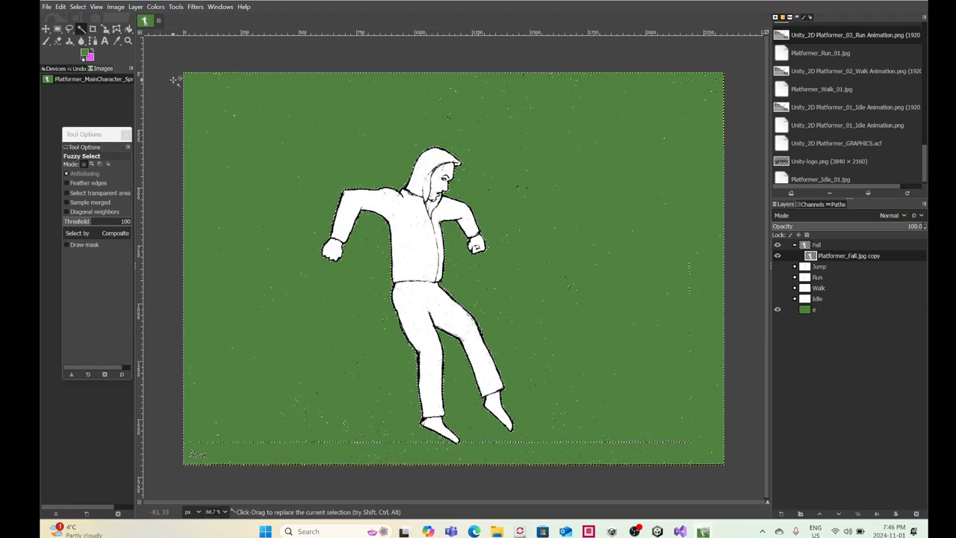
pyautogui.click(78, 8)
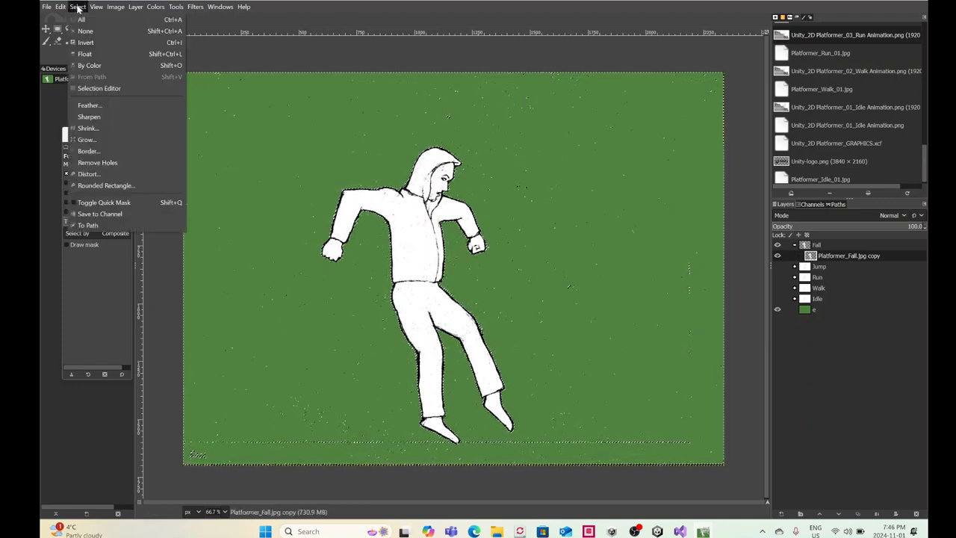
pyautogui.click(85, 30)
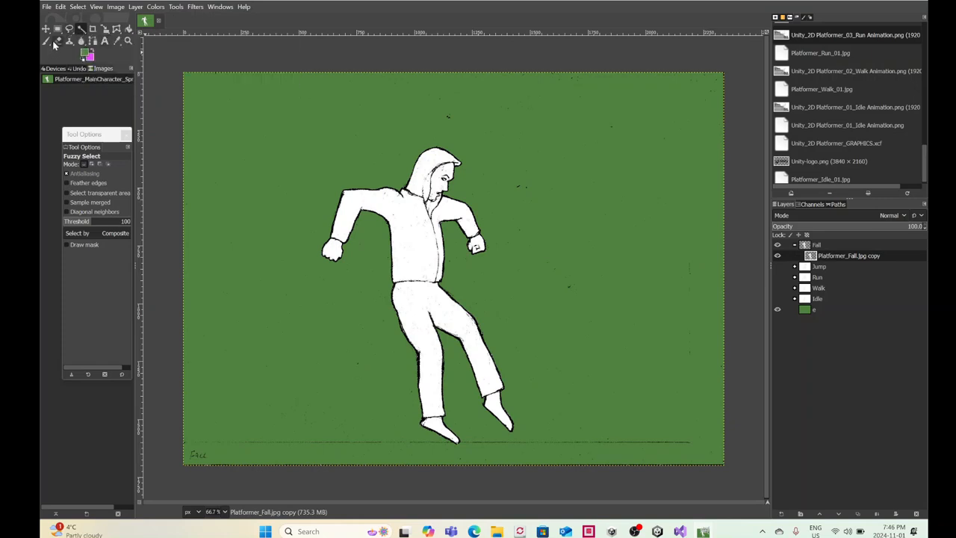
# Step: Erase the stray specks, the handwritten FALL label and the outer ground line with the Eraser at size 789 and hardness 97
pyautogui.click(56, 41)
pyautogui.moveTo(92, 213); pyautogui.dragTo(79, 209)
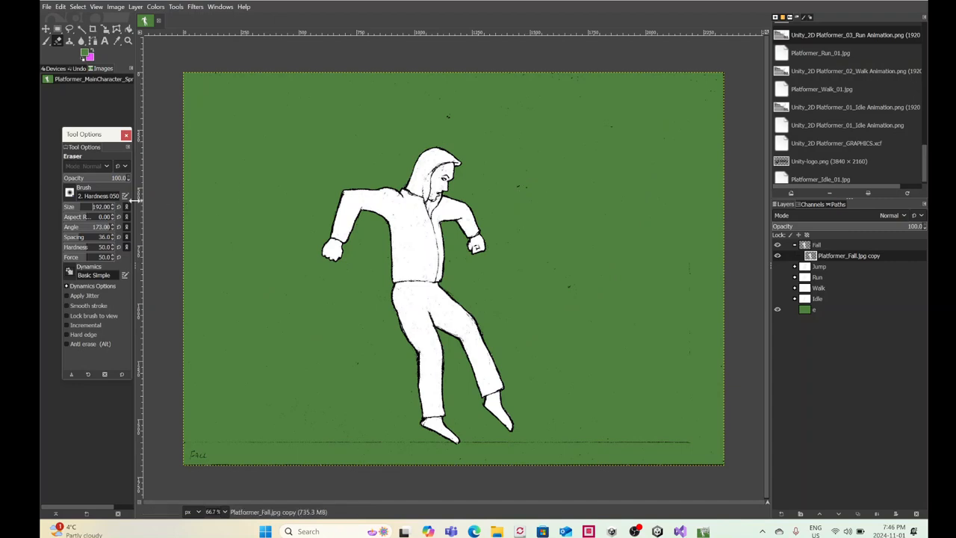
pyautogui.click(88, 207)
pyautogui.moveTo(86, 247); pyautogui.dragTo(110, 247)
pyautogui.moveTo(88, 208); pyautogui.dragTo(93, 207)
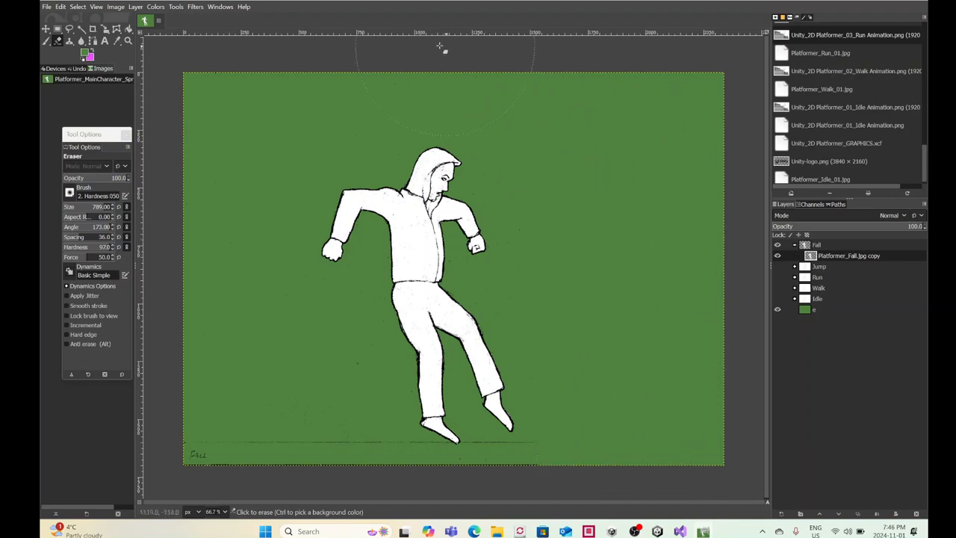
pyautogui.click(204, 418)
pyautogui.click(245, 428)
pyautogui.click(290, 448)
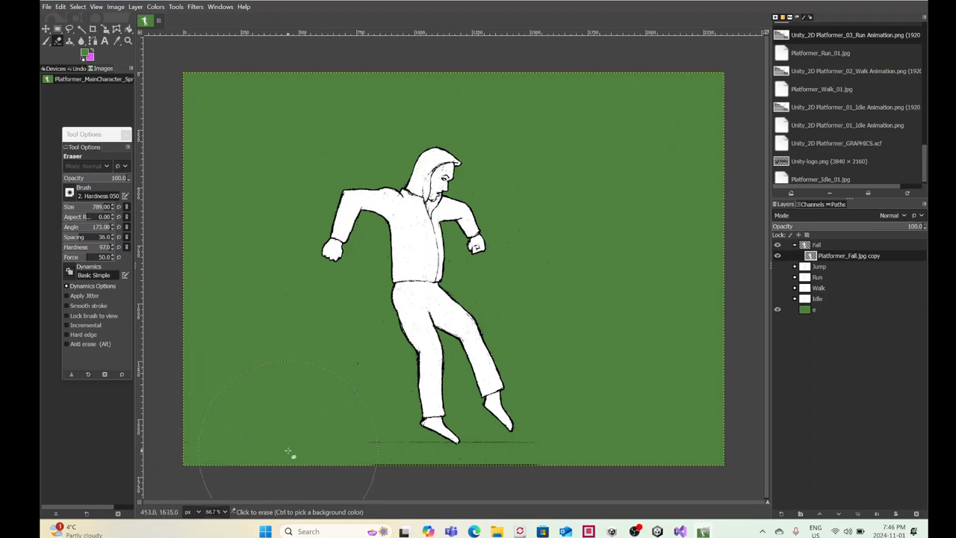
# Step: Erase the remaining ground line beneath the Fall figure's feet with the Eraser reduced to size 389 and then 98
pyautogui.moveTo(104, 206); pyautogui.dragTo(90, 207)
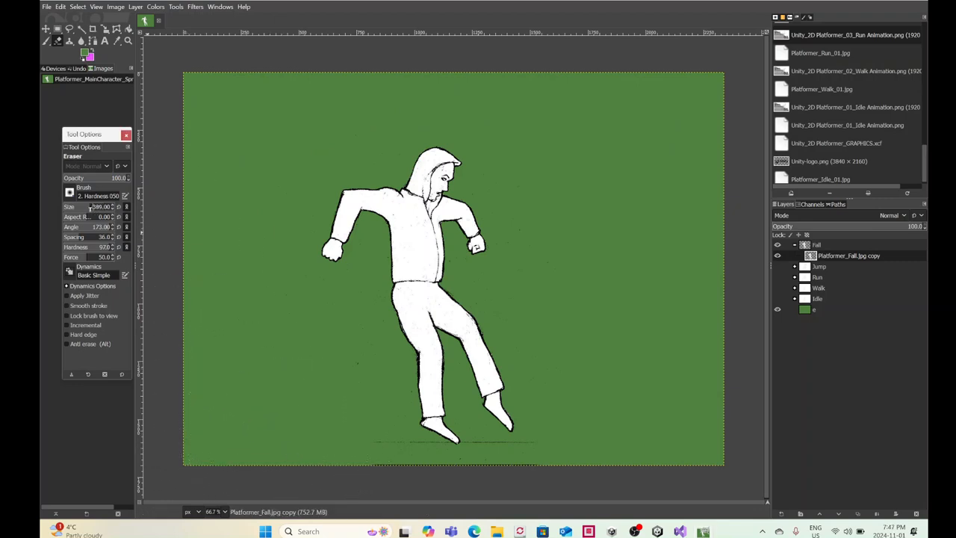
pyautogui.click(381, 451)
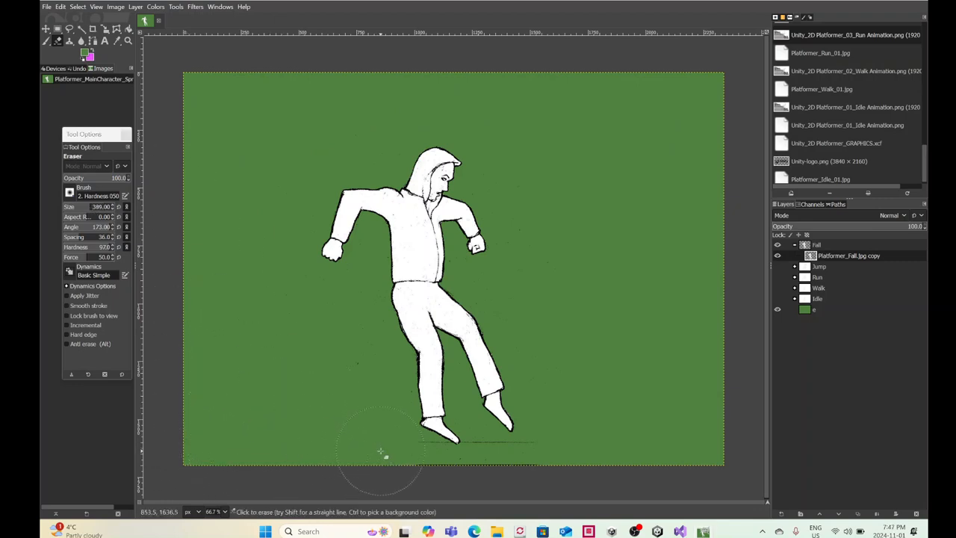
pyautogui.click(526, 484)
pyautogui.moveTo(86, 206); pyautogui.dragTo(73, 207)
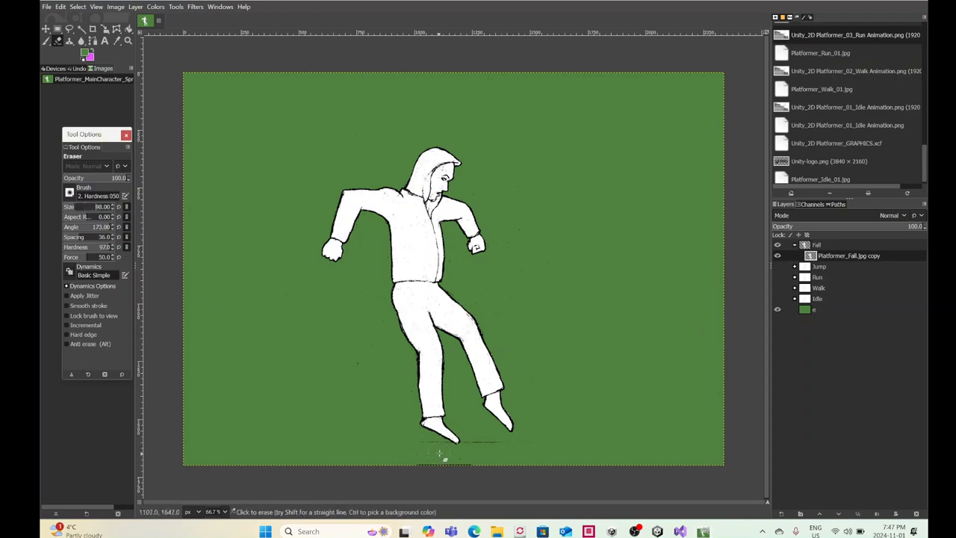
pyautogui.moveTo(444, 452); pyautogui.dragTo(410, 448)
pyautogui.moveTo(469, 446)
pyautogui.mouseDown()
pyautogui.moveTo(501, 451)
pyautogui.moveTo(427, 467)
pyautogui.mouseUp()
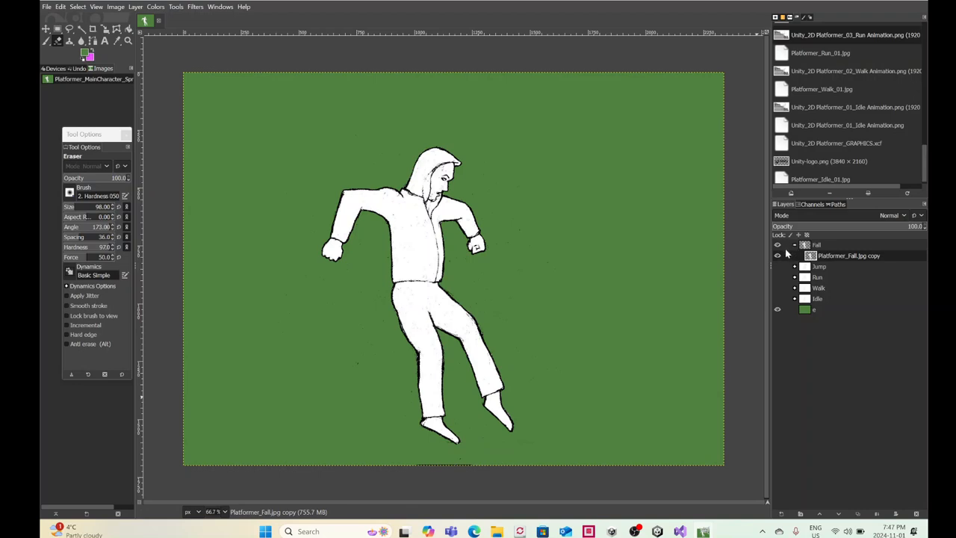
# Step: Hide the Fall group, then show and expand the Jump group
pyautogui.click(777, 245)
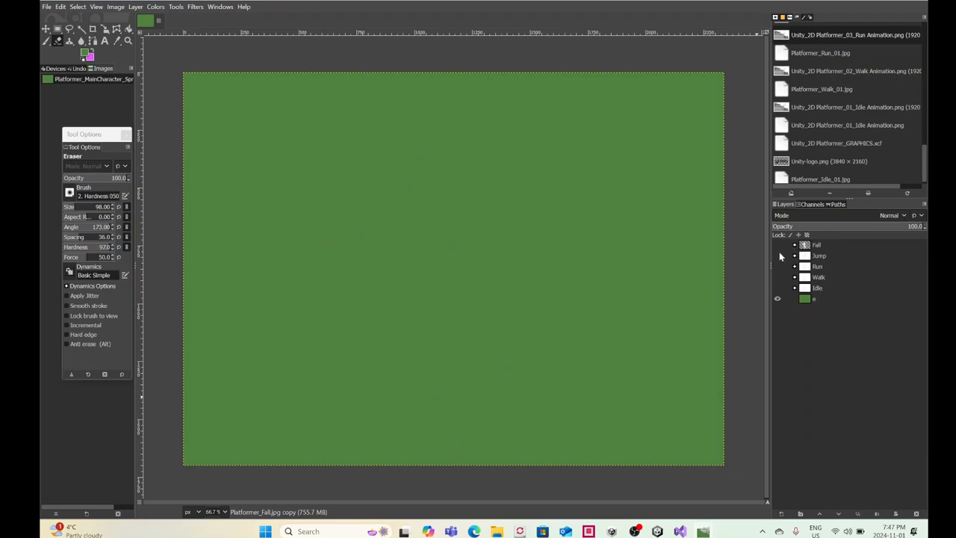
pyautogui.click(778, 255)
pyautogui.click(795, 255)
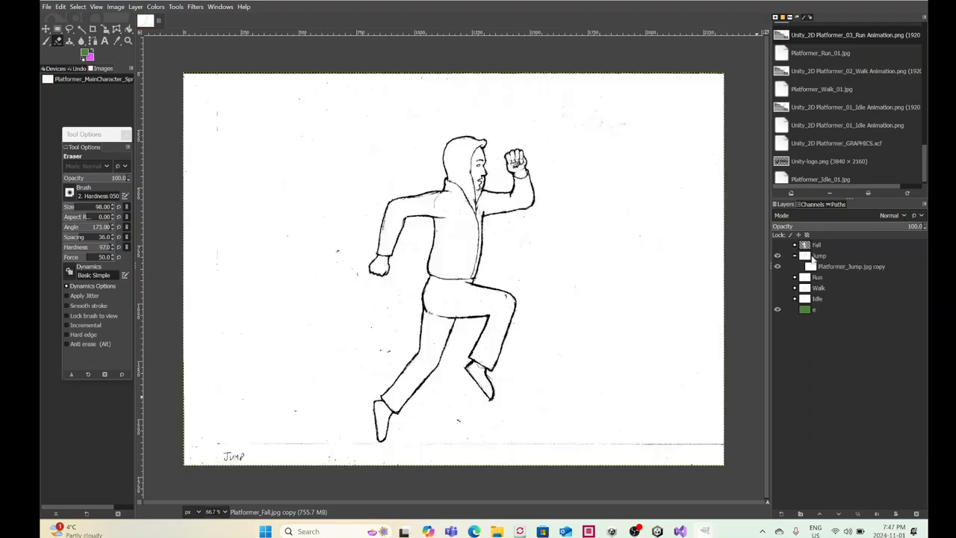
# Step: Delete the white background around the figure on the Platformer_Jump.jpg copy layer using Fuzzy Select at threshold 159, and clear the selection
pyautogui.click(844, 268)
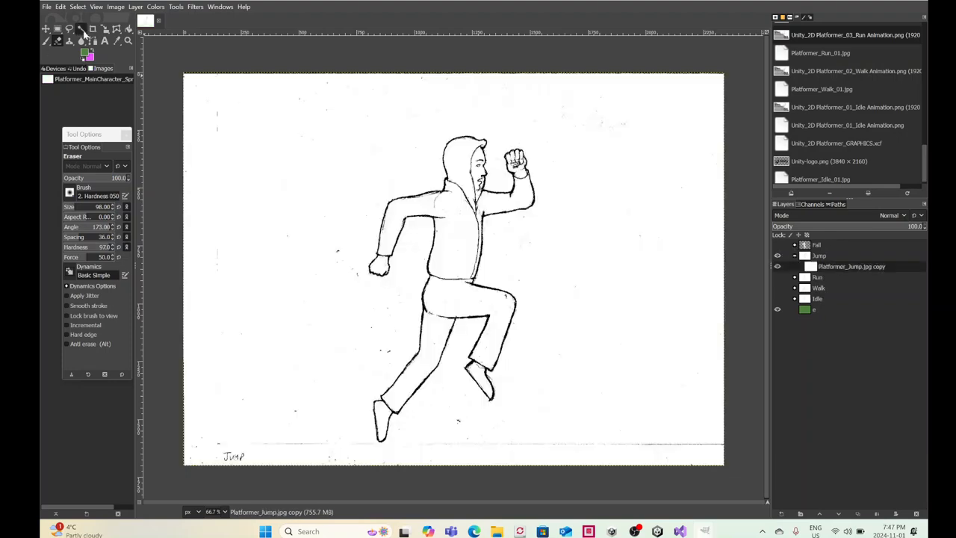
pyautogui.click(80, 32)
pyautogui.click(292, 149)
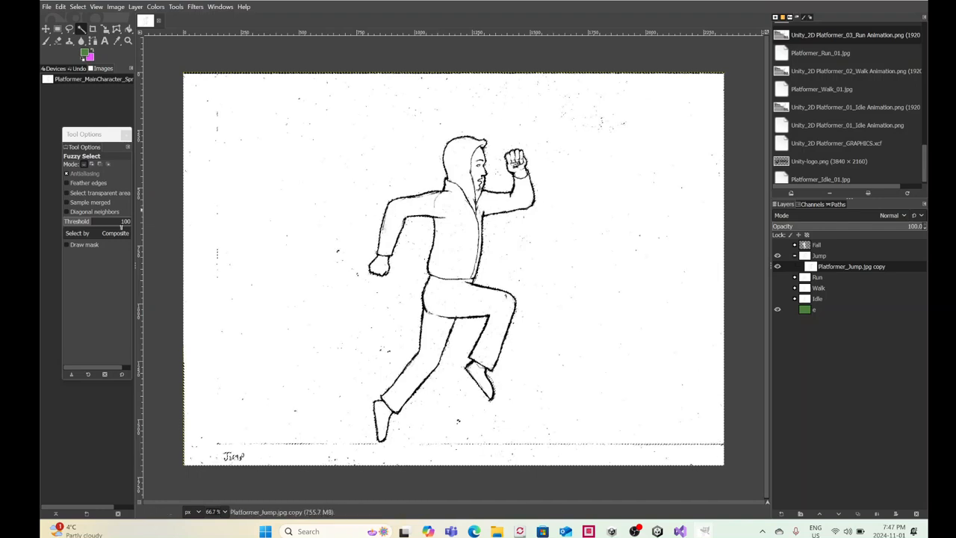
pyautogui.moveTo(123, 221); pyautogui.dragTo(138, 222)
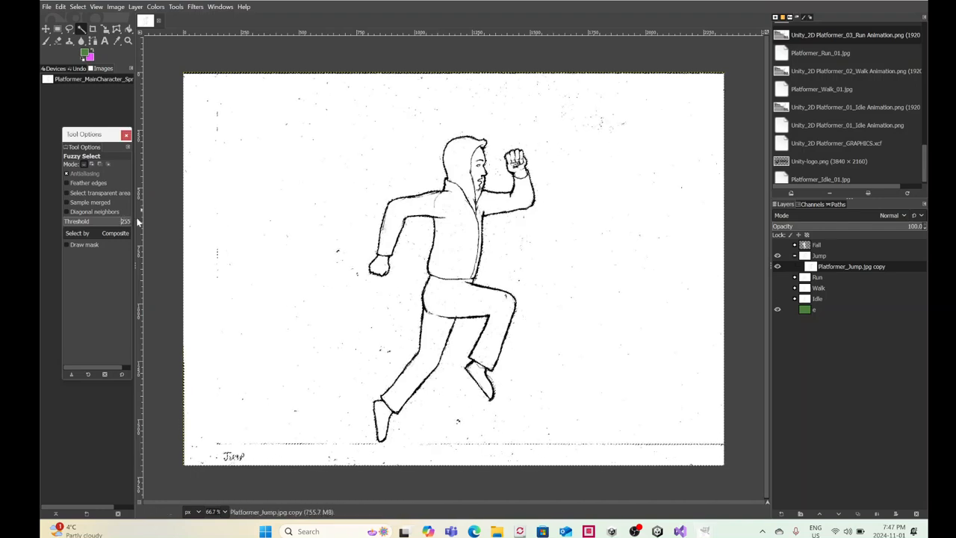
pyautogui.click(237, 197)
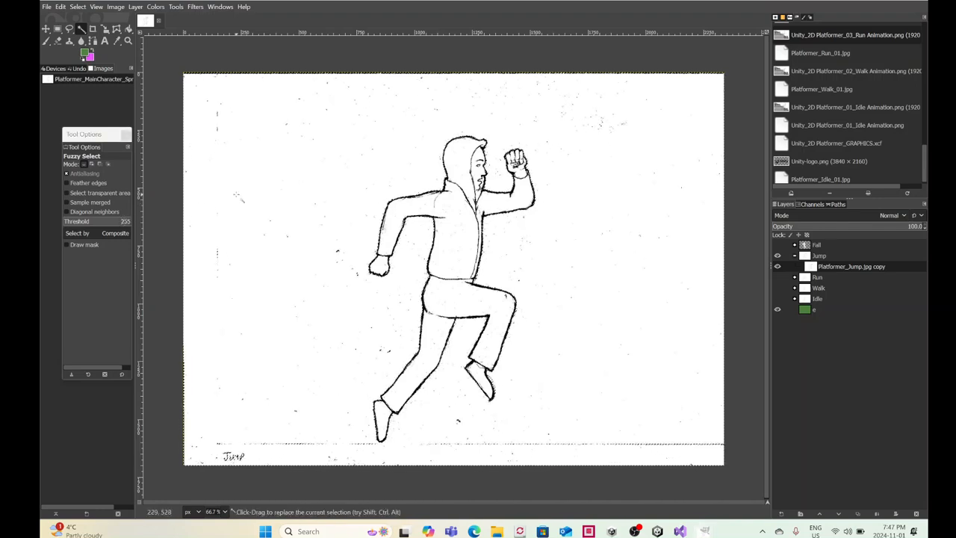
pyautogui.click(122, 222)
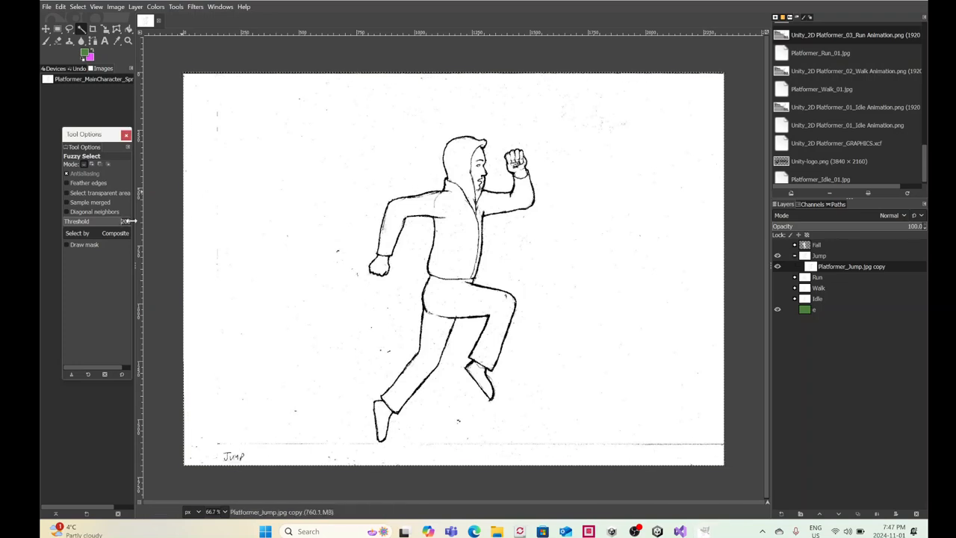
pyautogui.click(108, 222)
pyautogui.click(219, 214)
pyautogui.press('Delete')
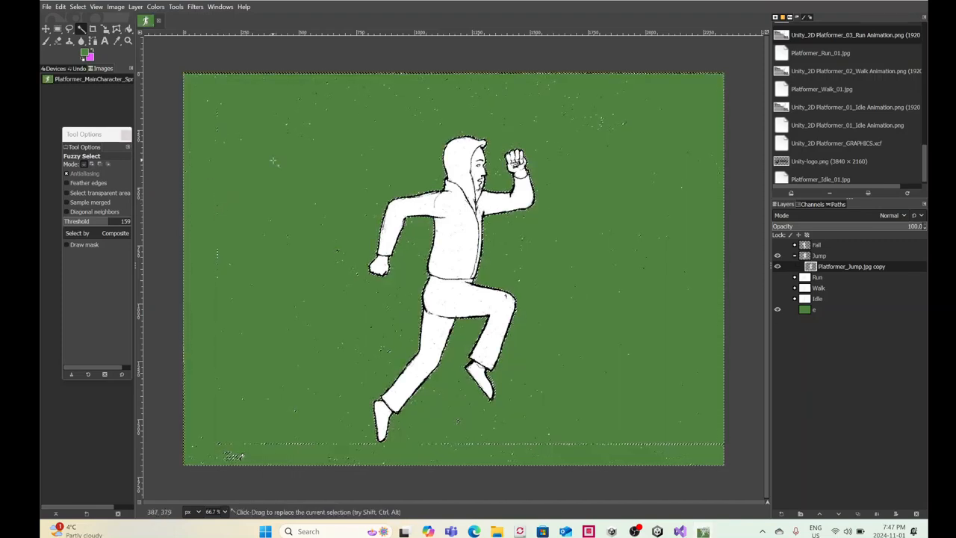
pyautogui.click(57, 41)
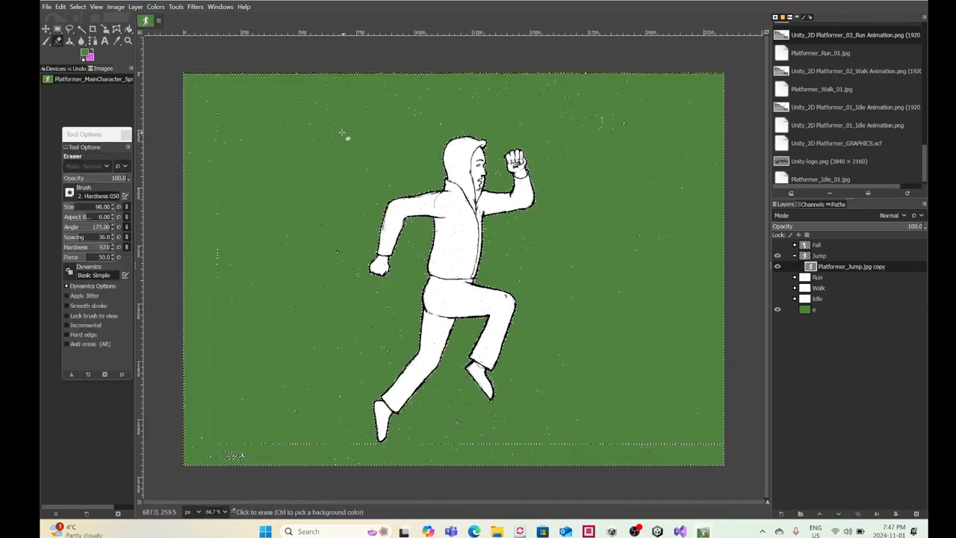
pyautogui.click(77, 7)
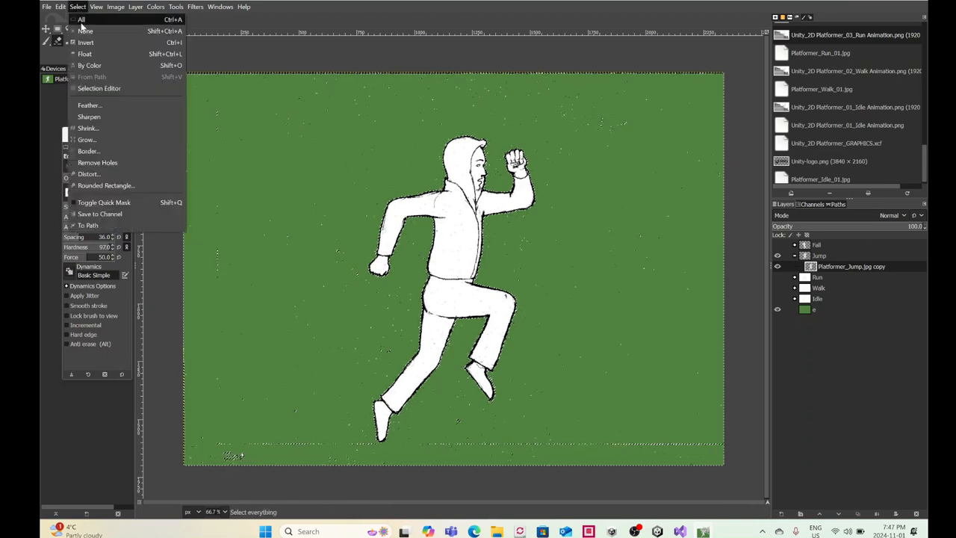
pyautogui.click(83, 31)
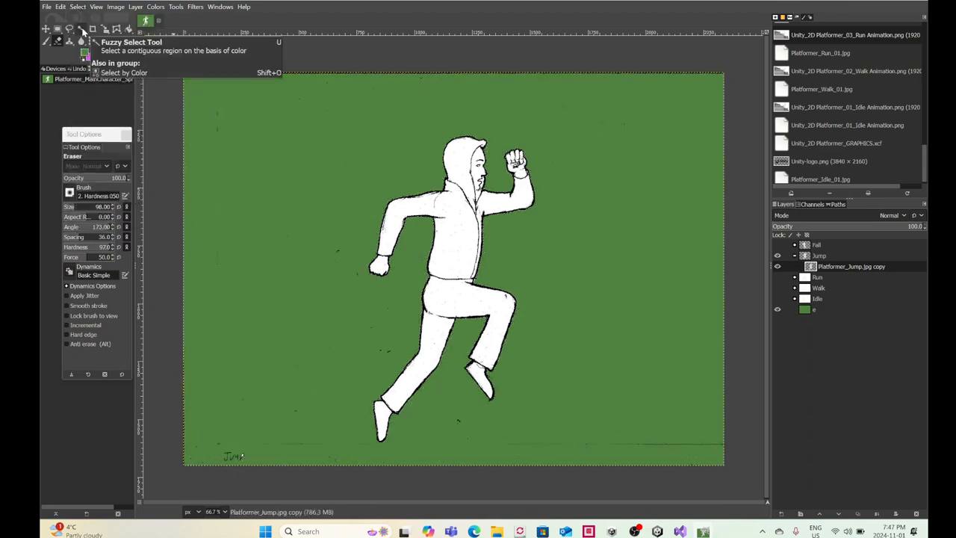
# Step: Erase the stray specks, handwritten JUMP label and ground line around the Jump figure with the Eraser at size 599 and then 150
pyautogui.moveTo(84, 207); pyautogui.dragTo(96, 207)
pyautogui.moveTo(243, 130)
pyautogui.mouseDown()
pyautogui.moveTo(304, 95)
pyautogui.moveTo(399, 71)
pyautogui.moveTo(636, 48)
pyautogui.moveTo(714, 304)
pyautogui.moveTo(705, 459)
pyautogui.moveTo(646, 97)
pyautogui.moveTo(512, 52)
pyautogui.mouseUp()
pyautogui.moveTo(224, 224)
pyautogui.mouseDown()
pyautogui.moveTo(271, 244)
pyautogui.moveTo(293, 235)
pyautogui.mouseUp()
pyautogui.moveTo(249, 377)
pyautogui.mouseDown()
pyautogui.moveTo(216, 437)
pyautogui.moveTo(234, 448)
pyautogui.moveTo(245, 426)
pyautogui.moveTo(252, 453)
pyautogui.mouseUp()
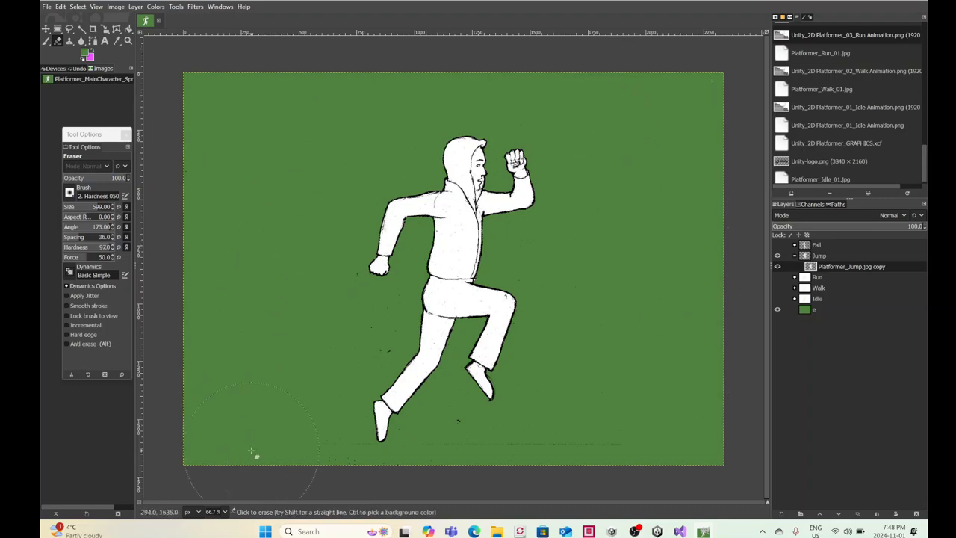
pyautogui.moveTo(322, 457); pyautogui.dragTo(589, 480)
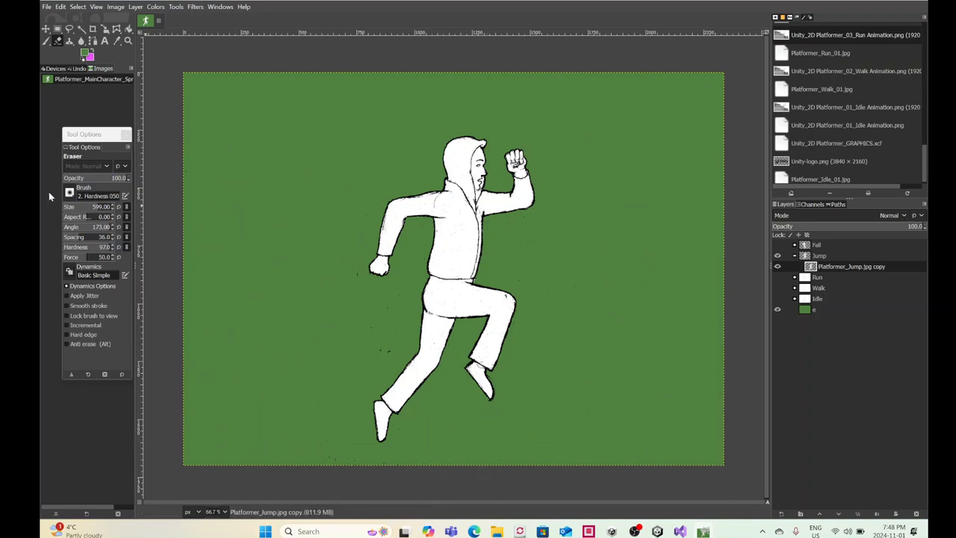
pyautogui.moveTo(93, 208); pyautogui.dragTo(77, 207)
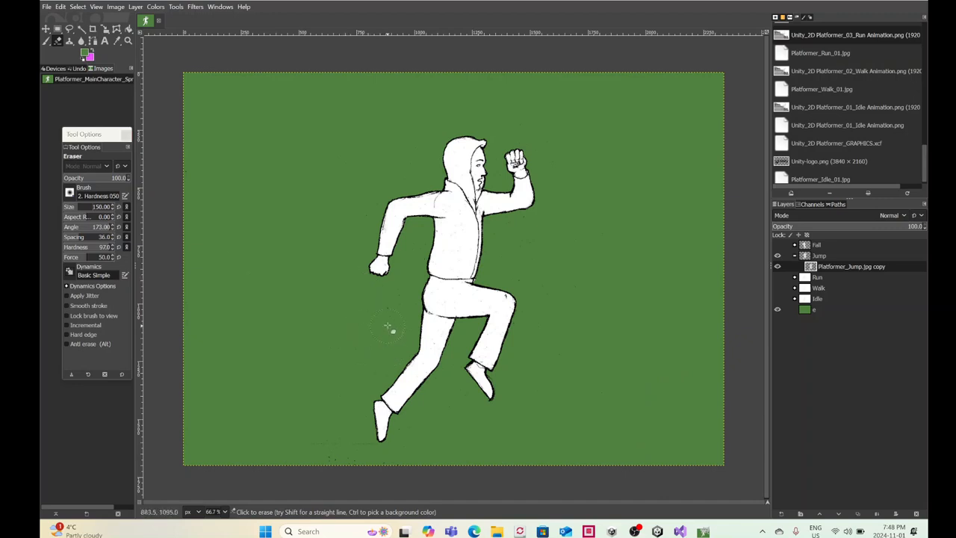
pyautogui.moveTo(304, 452); pyautogui.dragTo(363, 456)
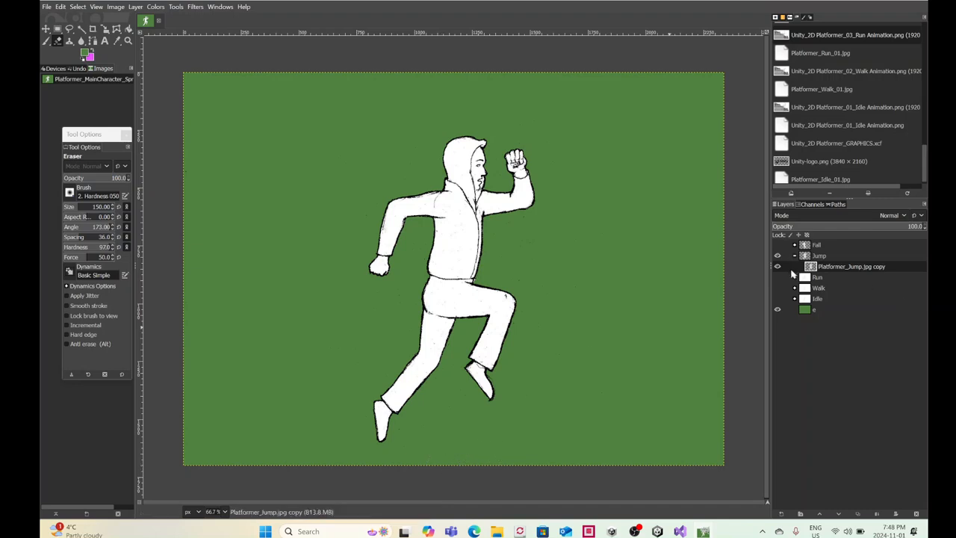
# Step: Hide the Jump group, show Fall, and erase the leftover bottom-edge line and specks on the Platformer_Fall.jpg copy layer
pyautogui.click(794, 255)
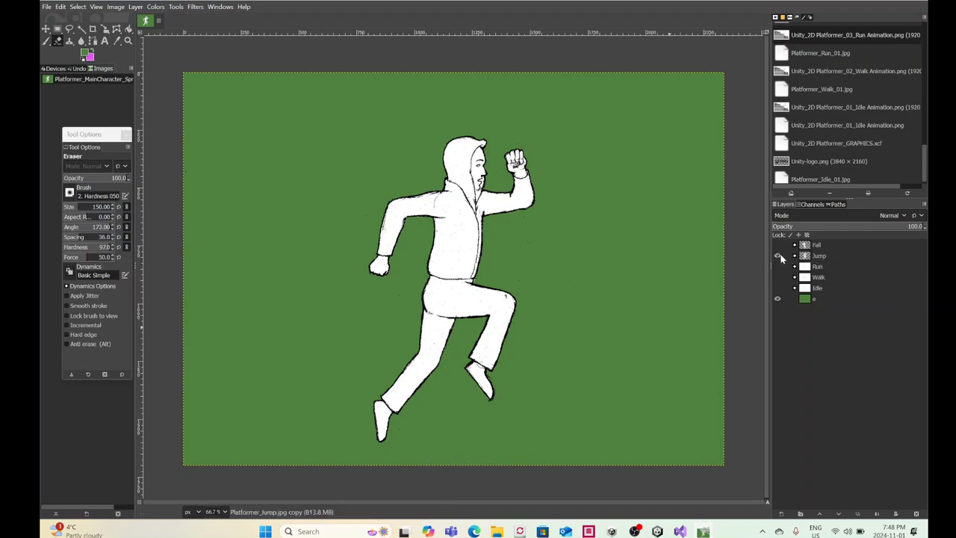
pyautogui.click(778, 256)
pyautogui.click(777, 245)
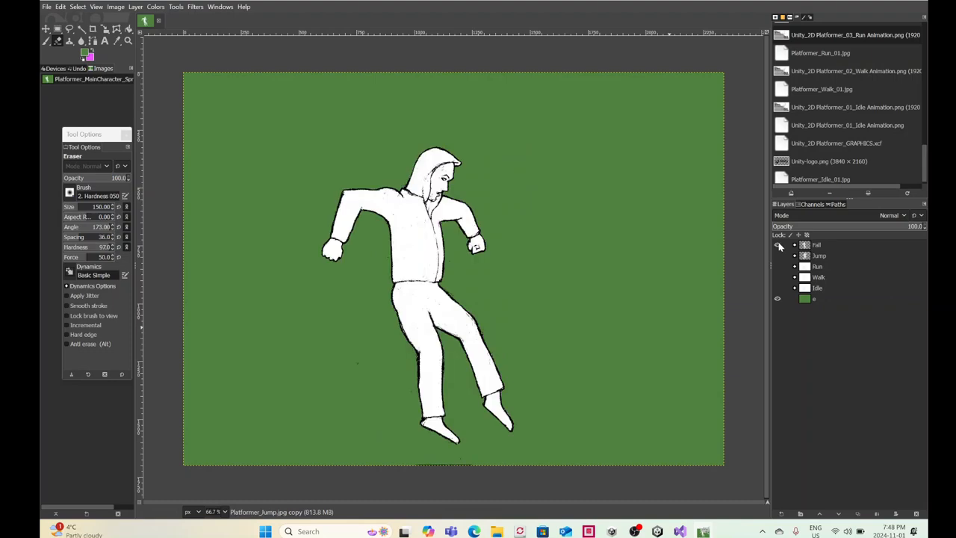
pyautogui.click(795, 245)
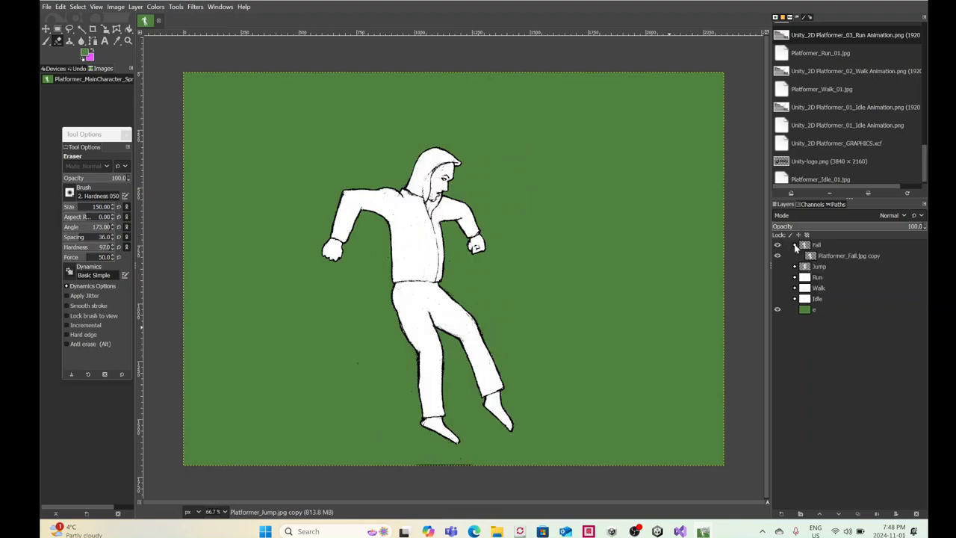
pyautogui.click(826, 258)
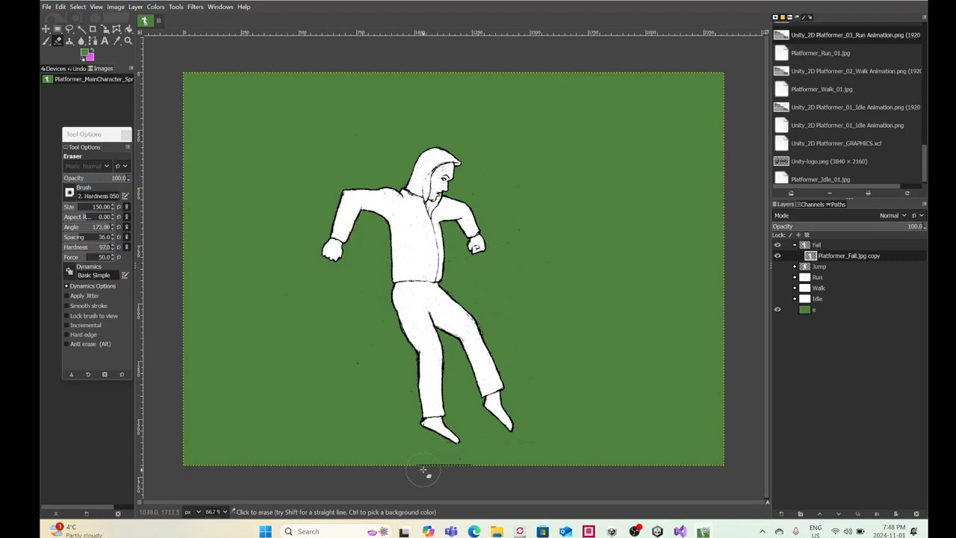
pyautogui.click(795, 245)
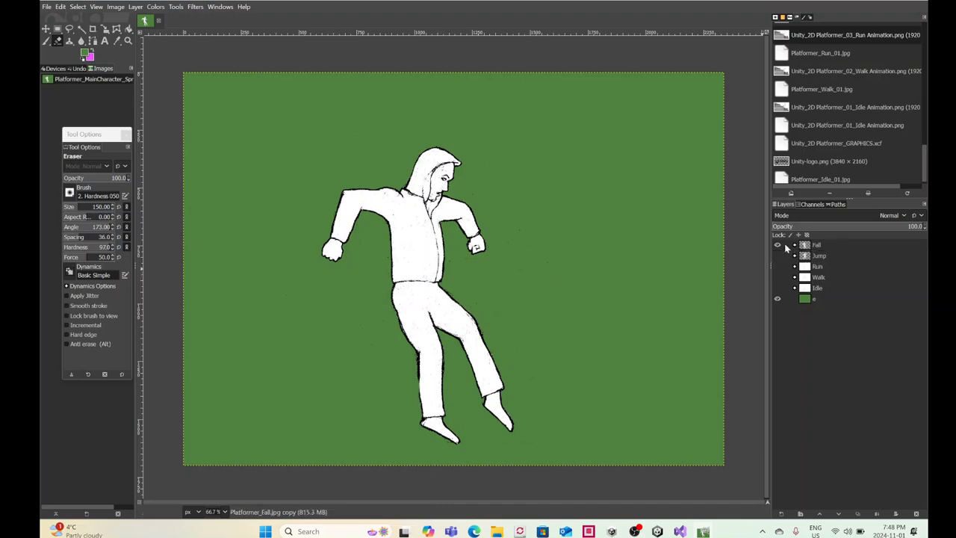
# Step: Show the Jump and Run groups together with Fall, and crop the image around all figures to 1532 × 1476 px at position 357, 135
pyautogui.click(777, 256)
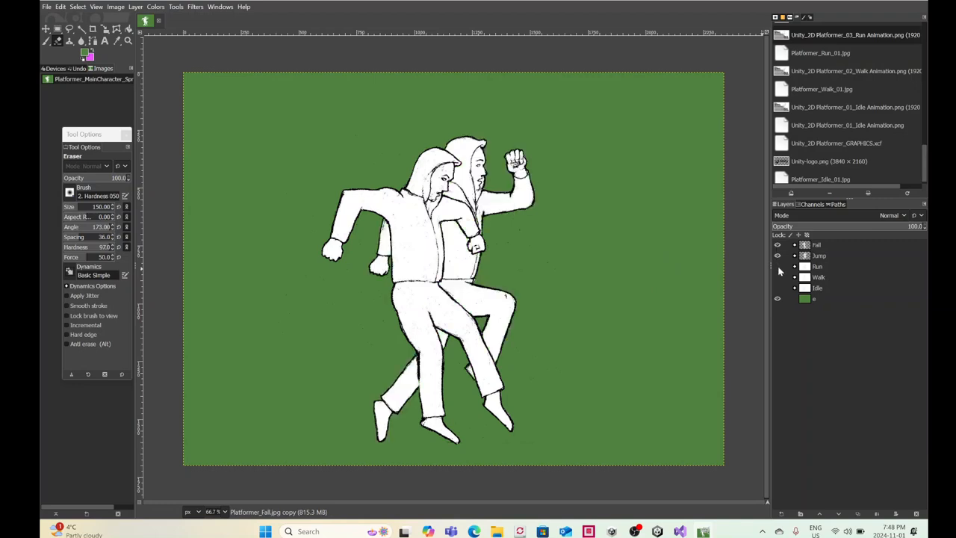
pyautogui.click(777, 267)
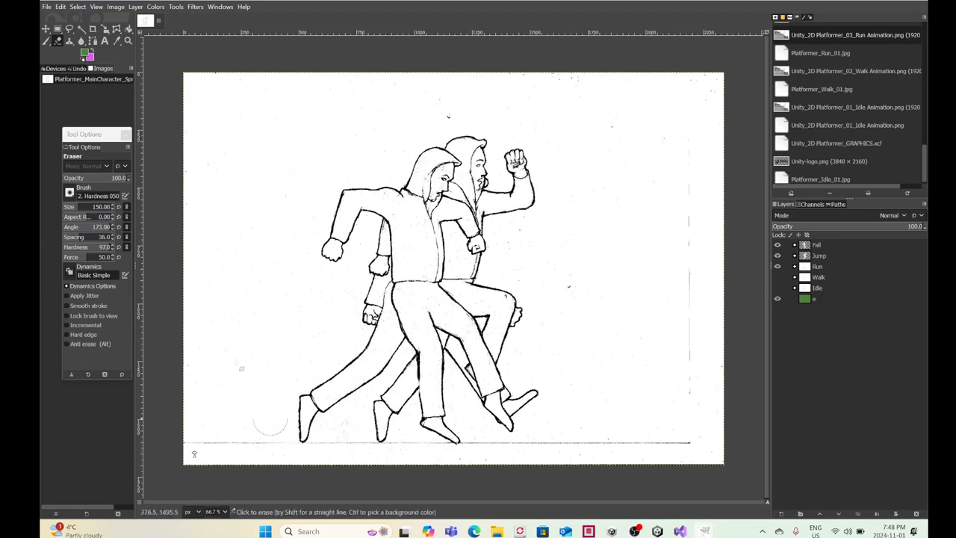
pyautogui.click(92, 29)
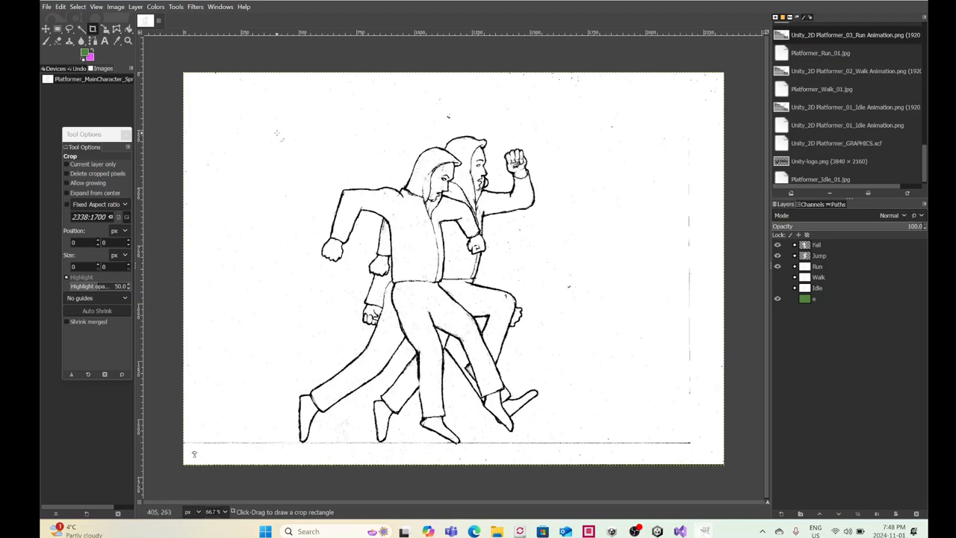
pyautogui.moveTo(265, 120); pyautogui.dragTo(595, 443)
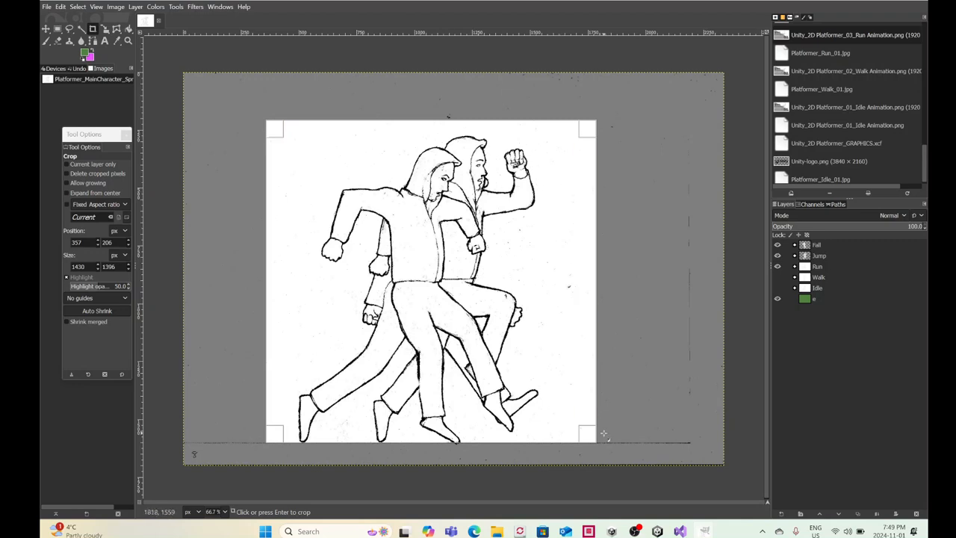
pyautogui.moveTo(587, 437); pyautogui.dragTo(610, 437)
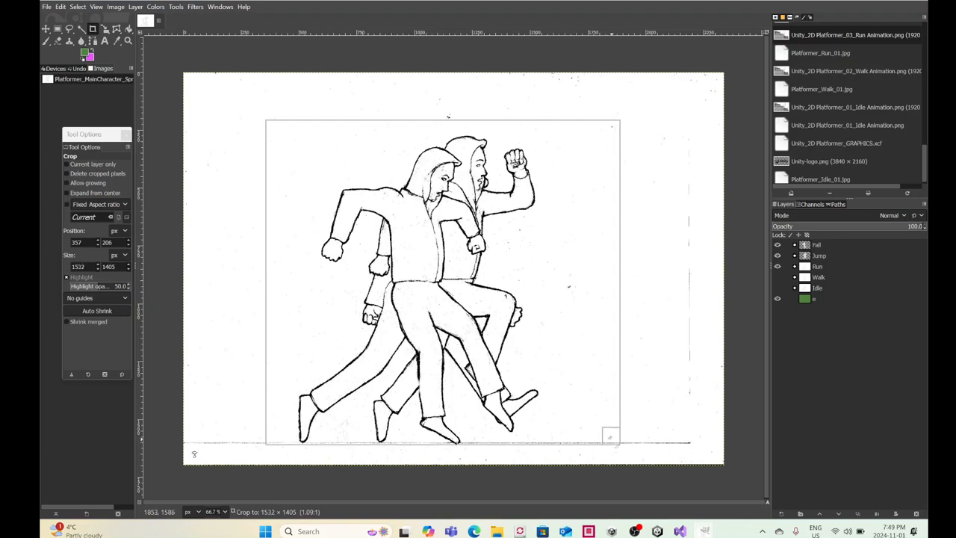
pyautogui.moveTo(610, 437); pyautogui.dragTo(607, 436)
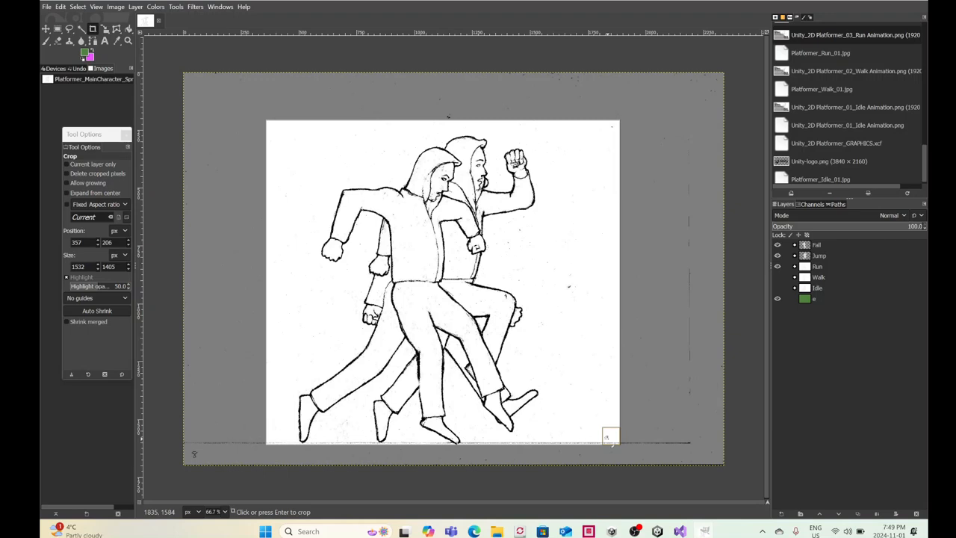
pyautogui.moveTo(427, 129); pyautogui.dragTo(426, 113)
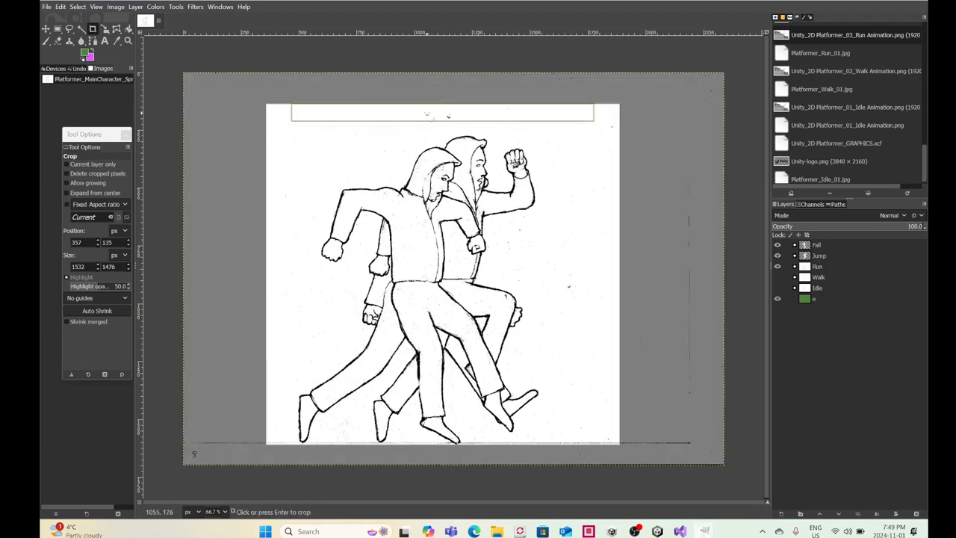
pyautogui.press('Return')
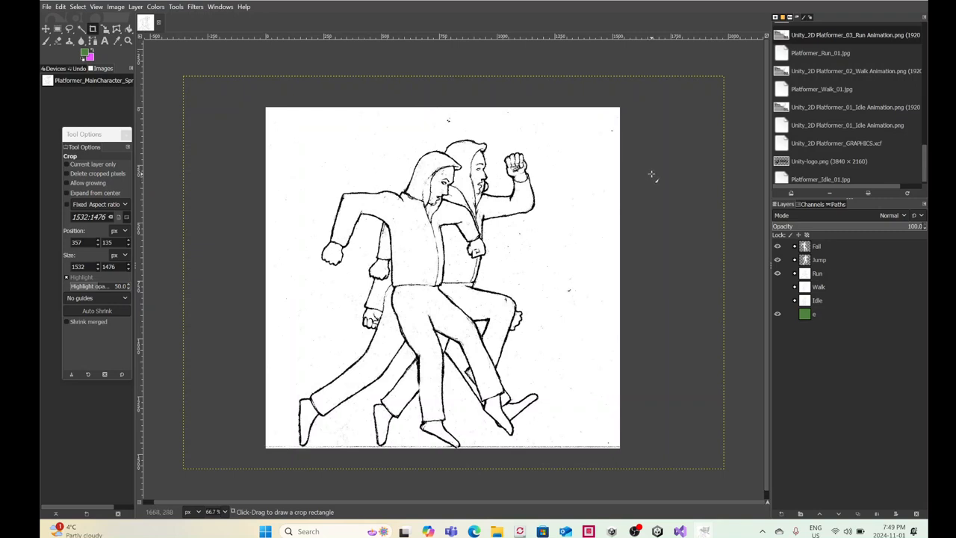
# Step: Hide the Jump and Fall groups, expand Run, and check the poses beneath Platformer_Run_08 and Platformer_Run_07 by toggling their visibility
pyautogui.click(777, 259)
pyautogui.click(777, 247)
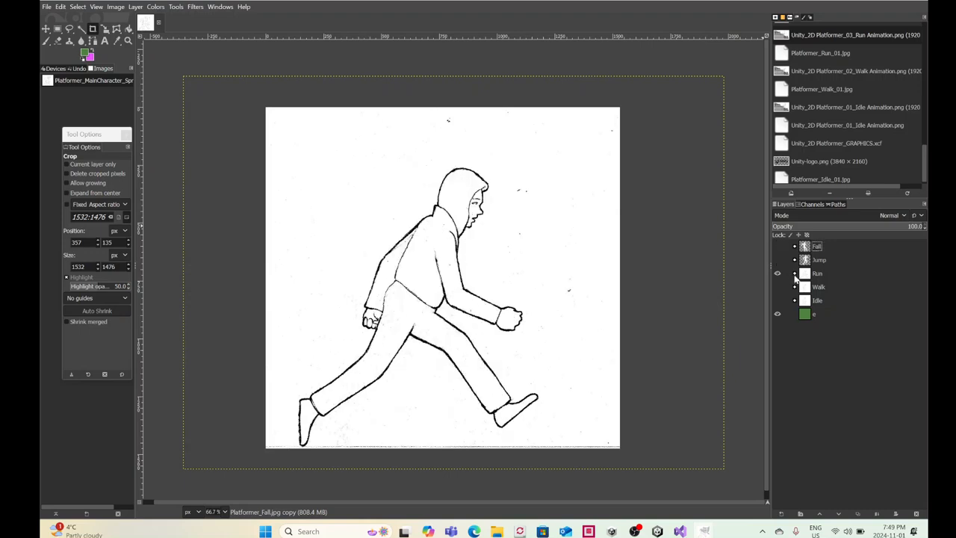
pyautogui.click(794, 273)
pyautogui.click(777, 287)
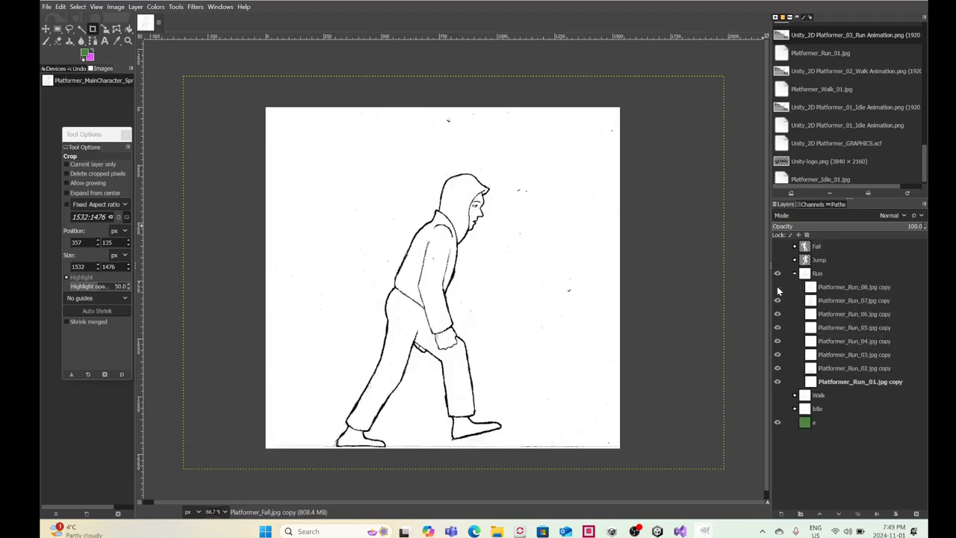
pyautogui.click(777, 300)
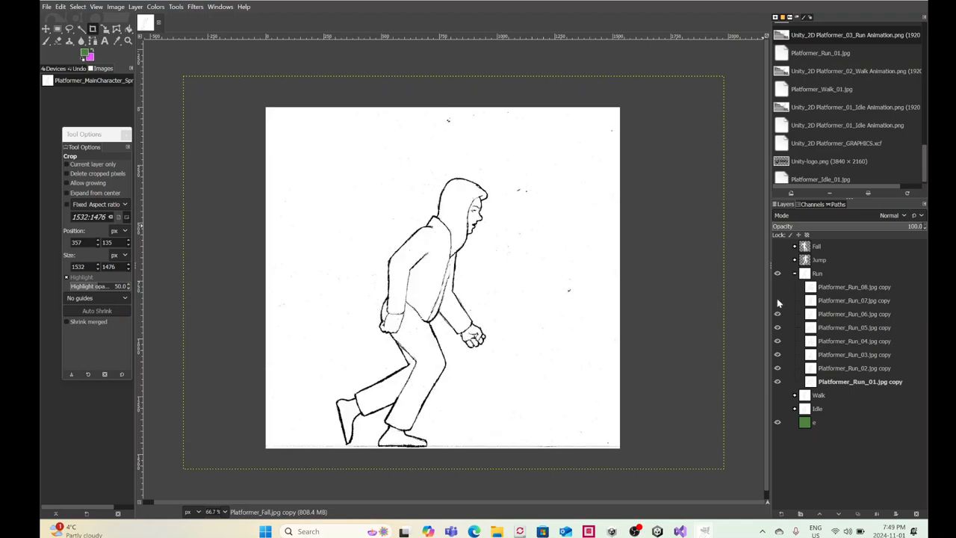
pyautogui.click(777, 300)
pyautogui.click(777, 289)
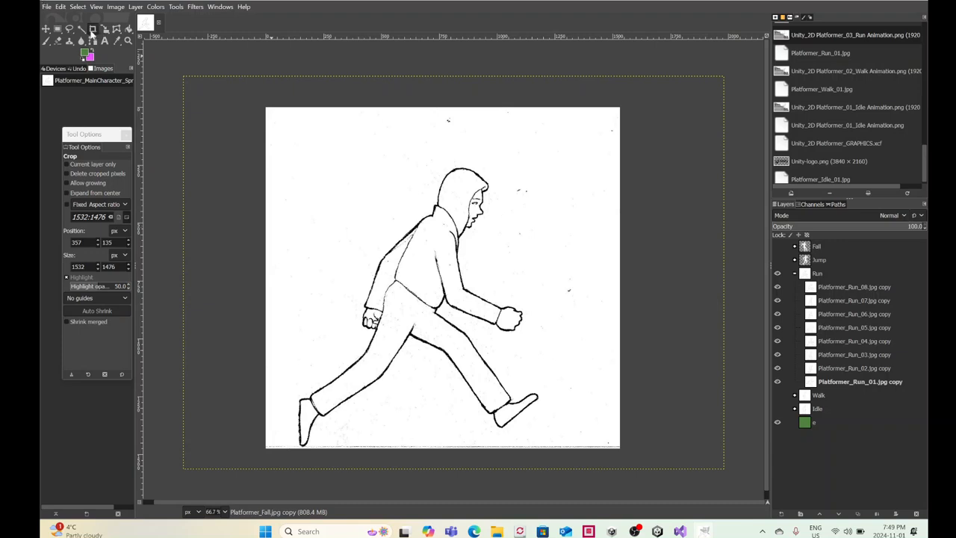
# Step: Crop the image to 1532 × 1383 px at position 0, 93, with the Jump and Fall groups shown as reference
pyautogui.moveTo(637, 457); pyautogui.dragTo(224, 123)
pyautogui.click(777, 260)
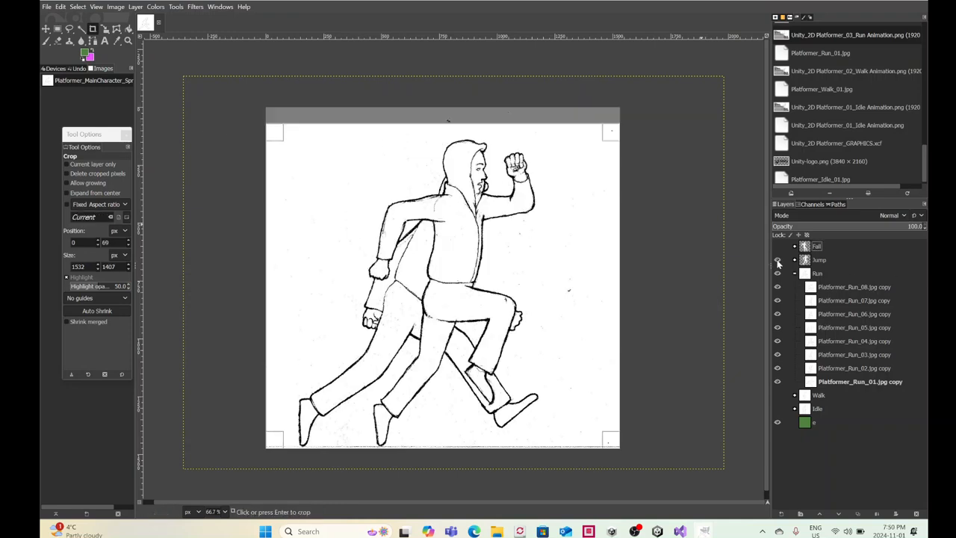
pyautogui.click(778, 246)
pyautogui.moveTo(452, 128); pyautogui.dragTo(458, 134)
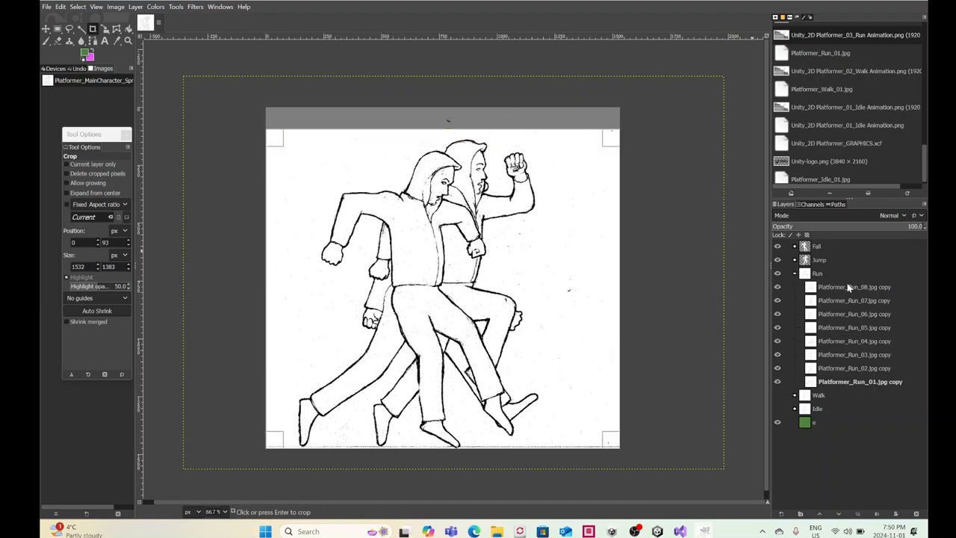
pyautogui.press('Return')
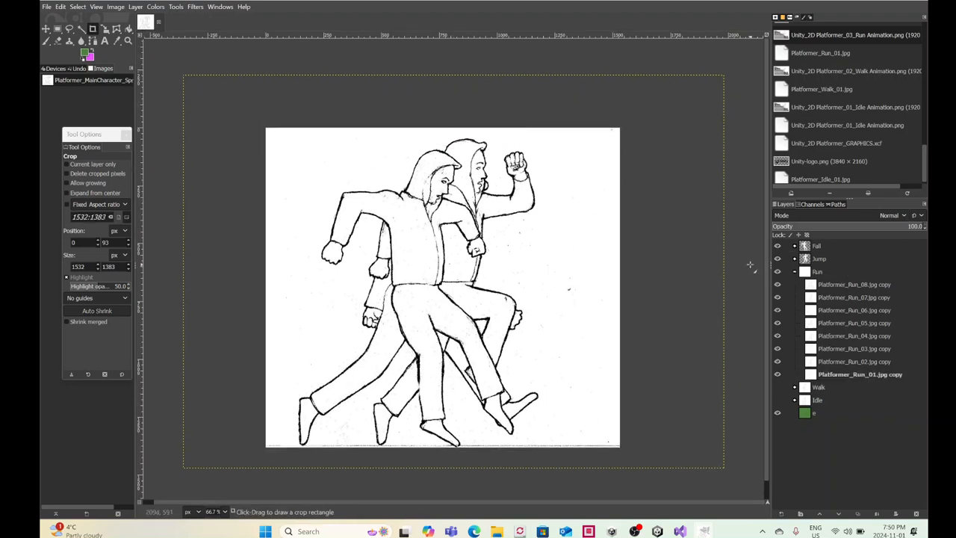
# Step: Hide the Fall and Jump groups and select the Platformer_Run_08.jpg copy layer in the Run group
pyautogui.click(778, 247)
pyautogui.click(778, 248)
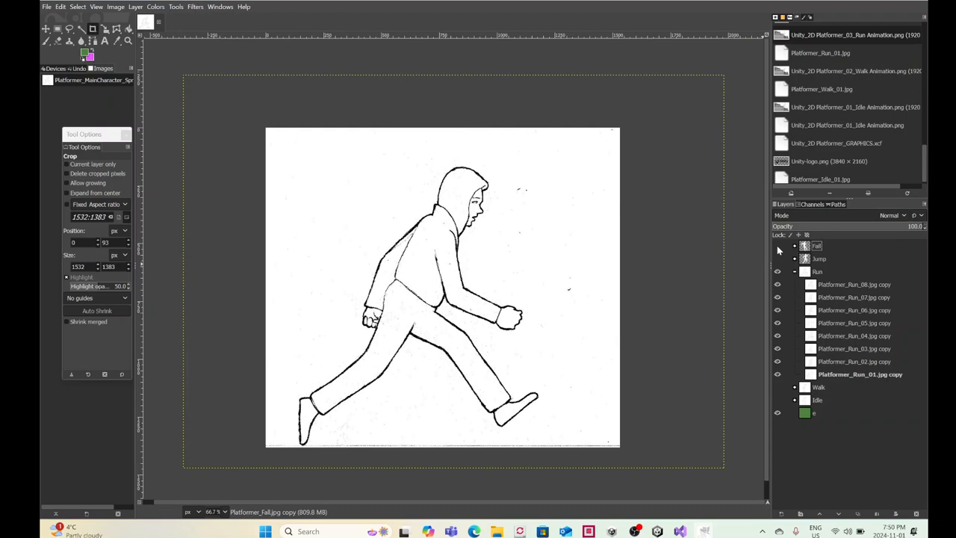
pyautogui.click(822, 290)
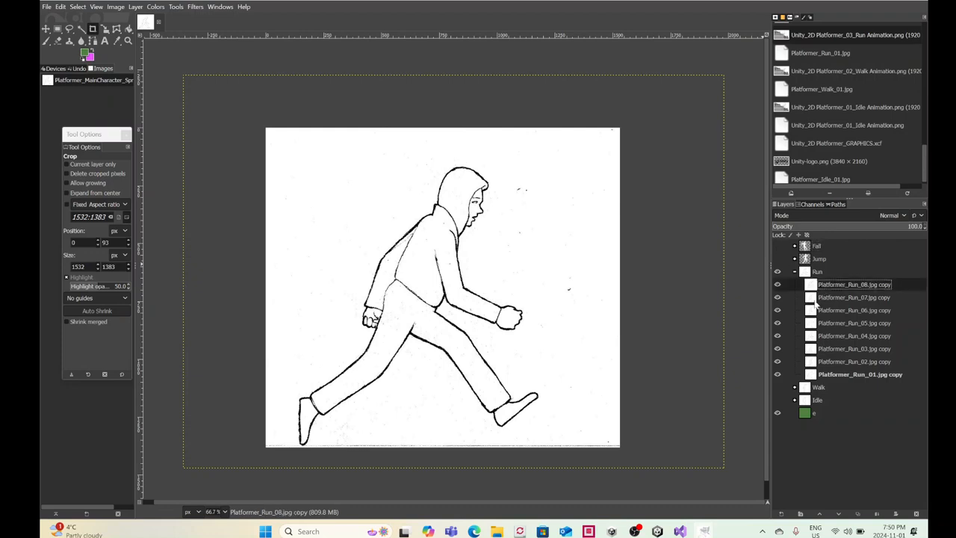
# Step: Fuzzy-select and delete the white background around the figure on the Platformer_Run_08, Platformer_Run_07 and Platformer_Run_06 layers
pyautogui.click(80, 29)
pyautogui.click(339, 200)
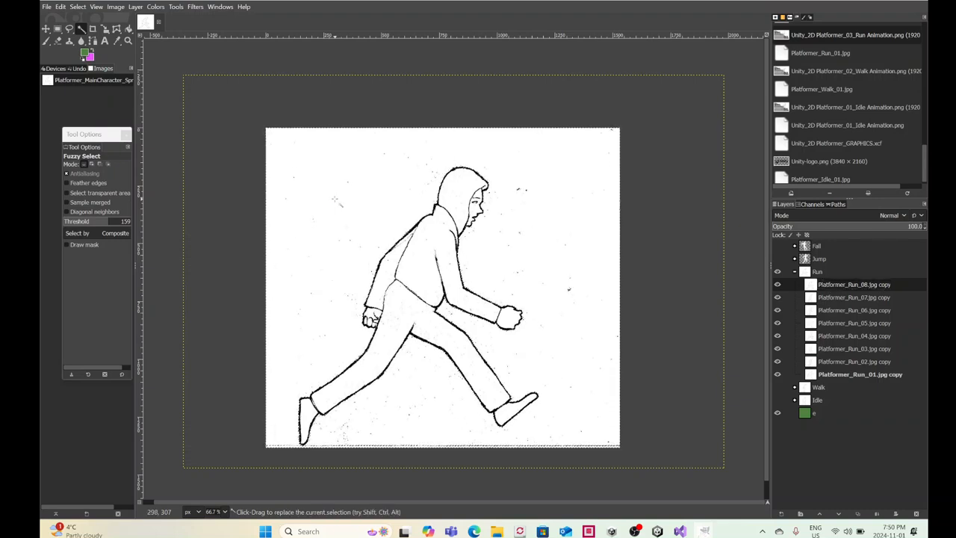
pyautogui.press('Delete')
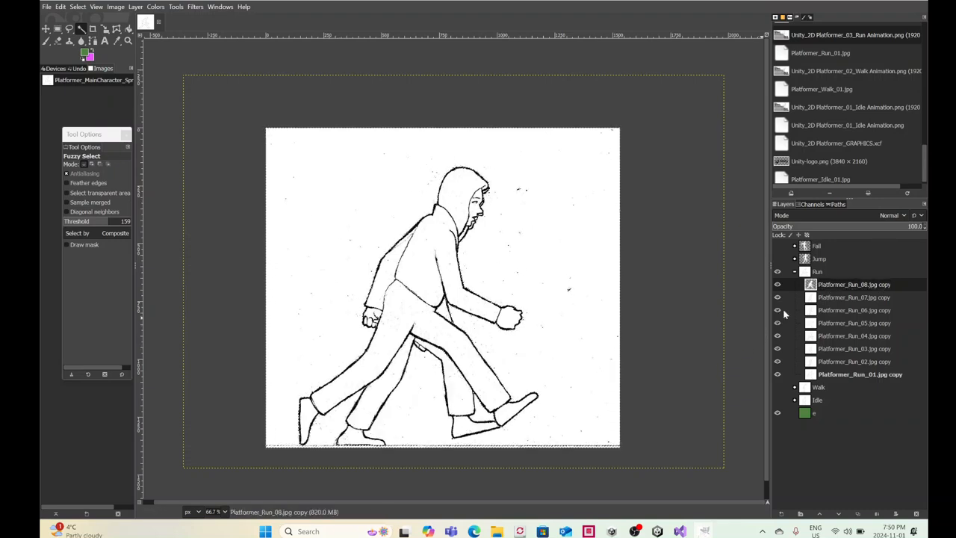
pyautogui.click(814, 299)
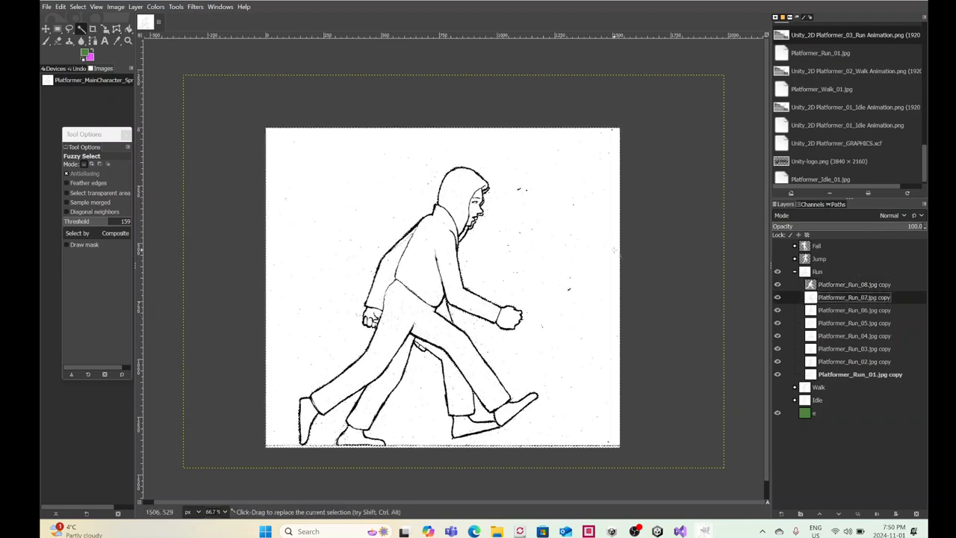
pyautogui.press('Delete')
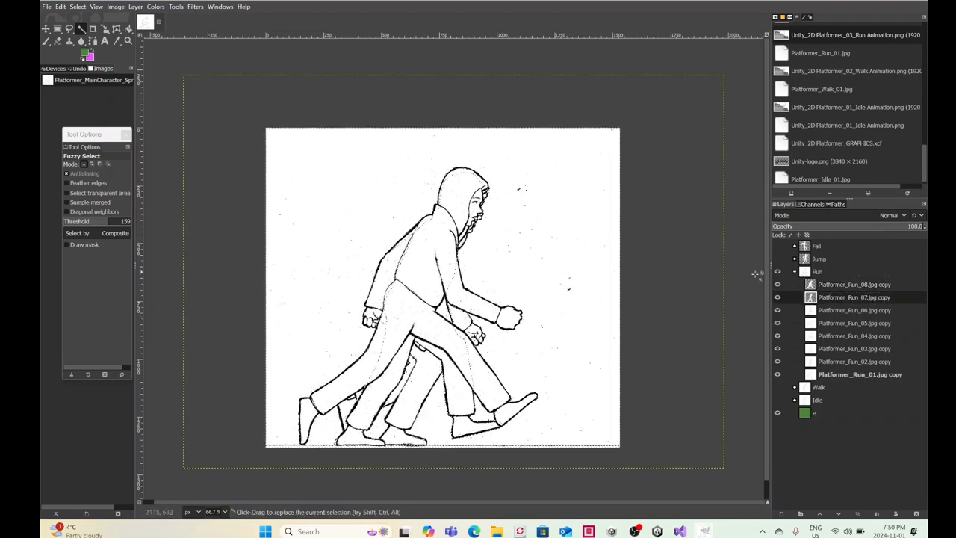
pyautogui.click(809, 312)
pyautogui.click(565, 248)
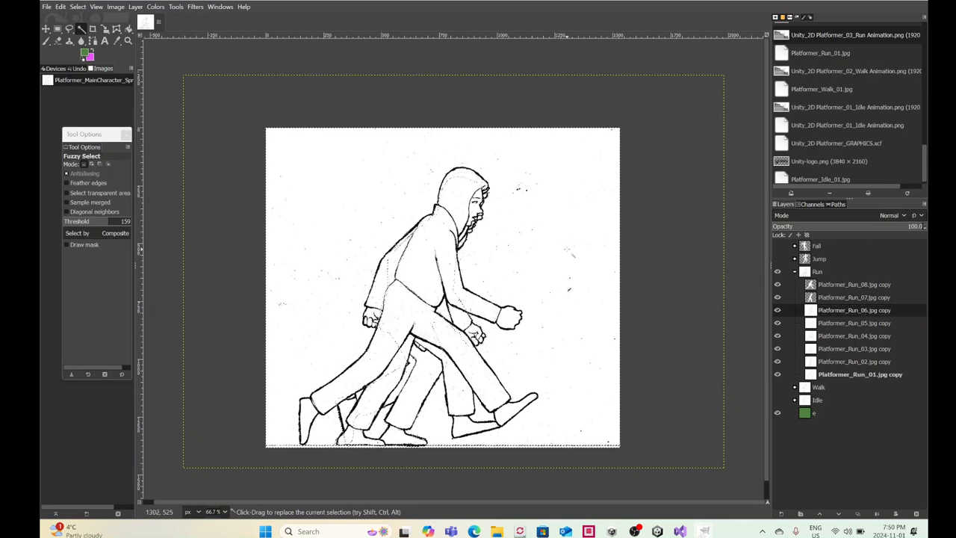
pyautogui.press('Delete')
# Step: Try to delete the white background of the Platformer_Run_05 layer using the same selection threshold, and undo it
pyautogui.click(812, 322)
pyautogui.click(558, 230)
pyautogui.press('Delete')
pyautogui.click(811, 340)
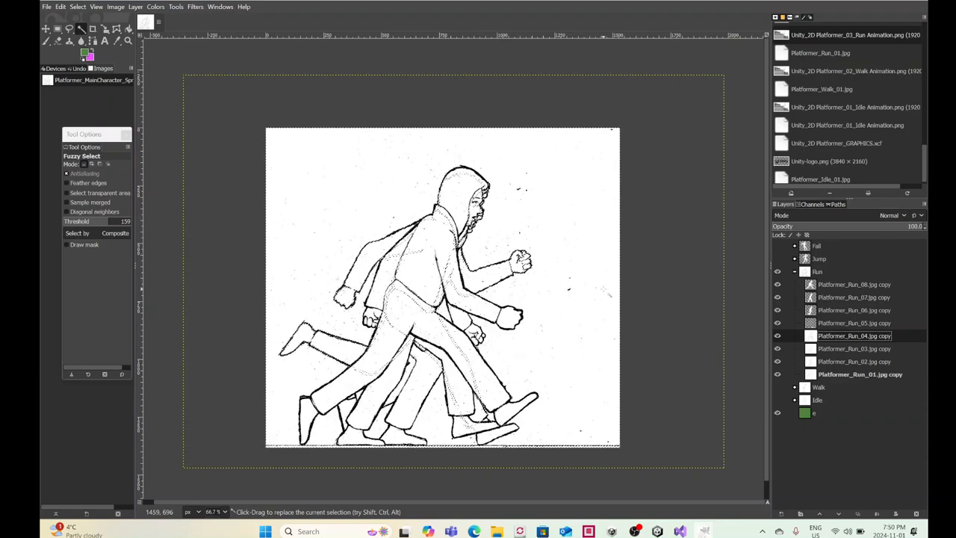
pyautogui.hotkey('ctrl', 'z')
# Step: Hide Platformer_Run_06 to Platformer_Run_08, set the Fuzzy Select threshold to 50, and delete the background around the Platformer_Run_05 figure
pyautogui.click(831, 326)
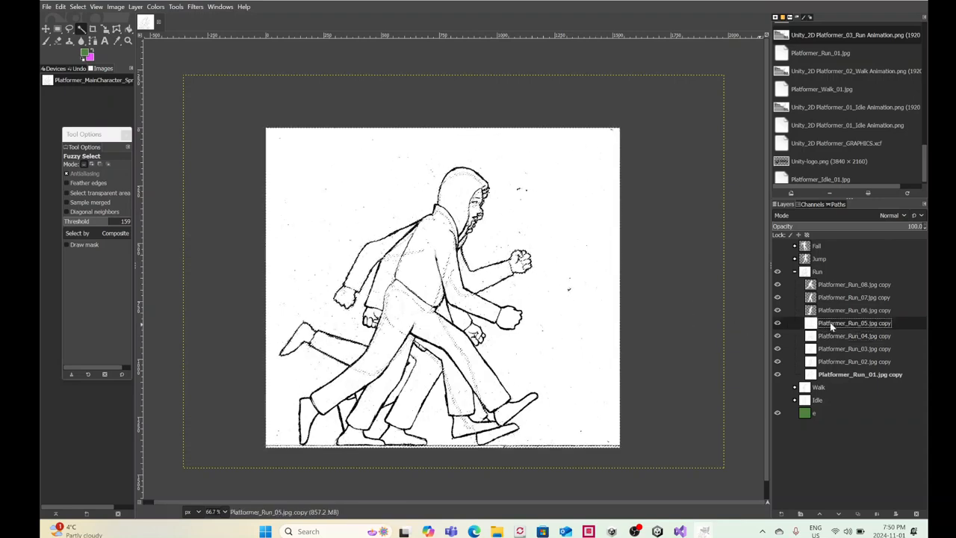
pyautogui.click(778, 310)
pyautogui.click(778, 297)
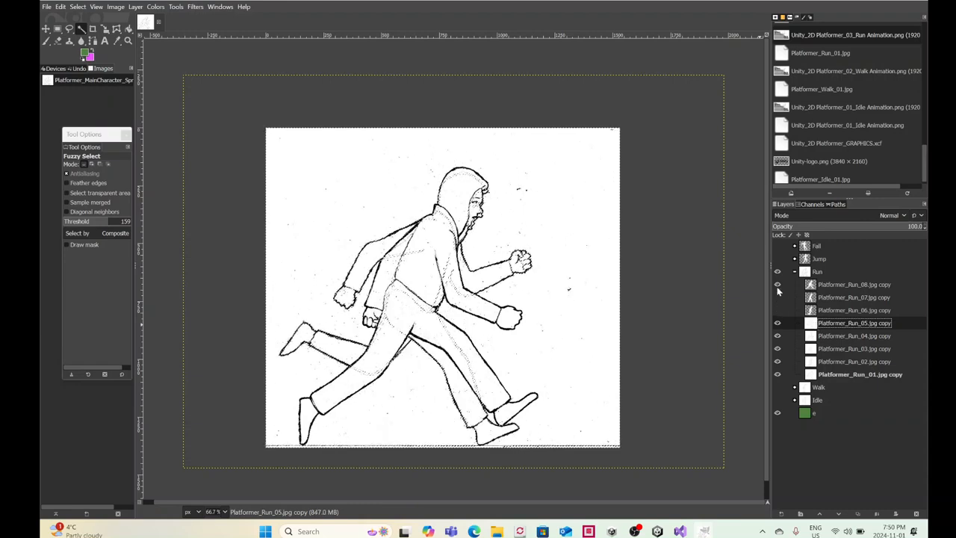
pyautogui.click(778, 284)
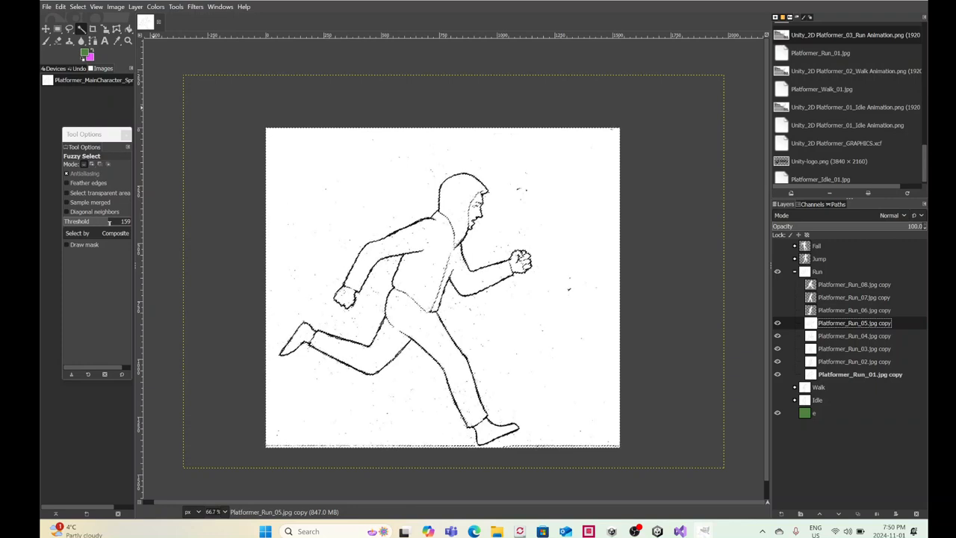
pyautogui.click(124, 222)
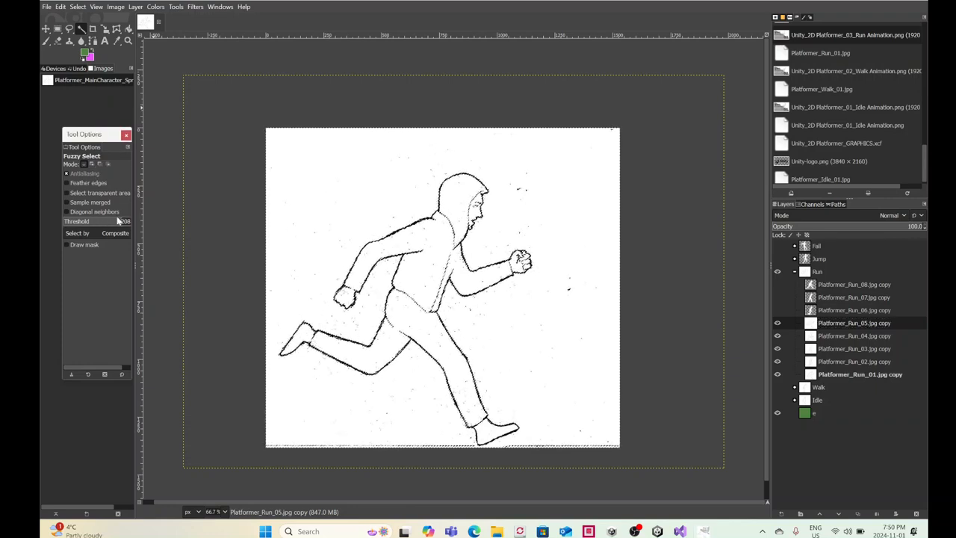
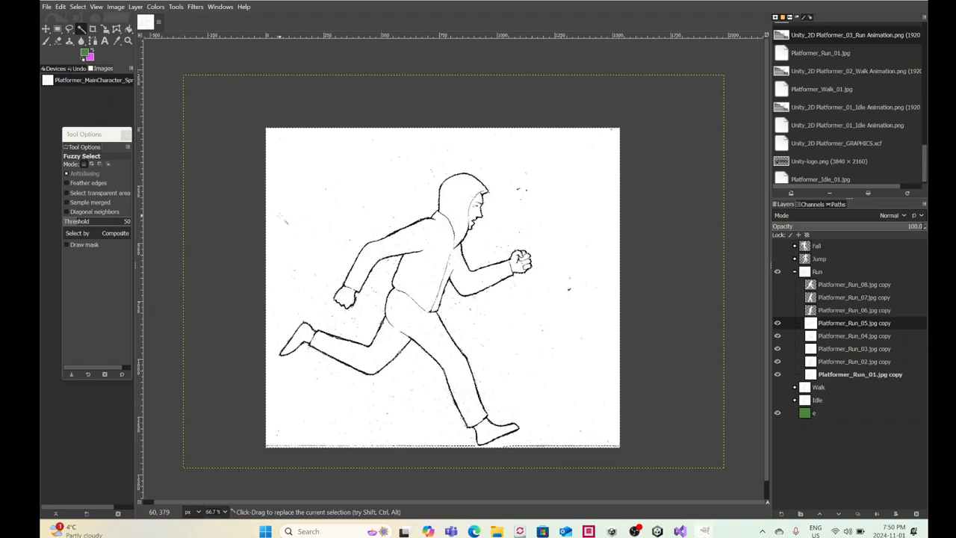
pyautogui.press('Delete')
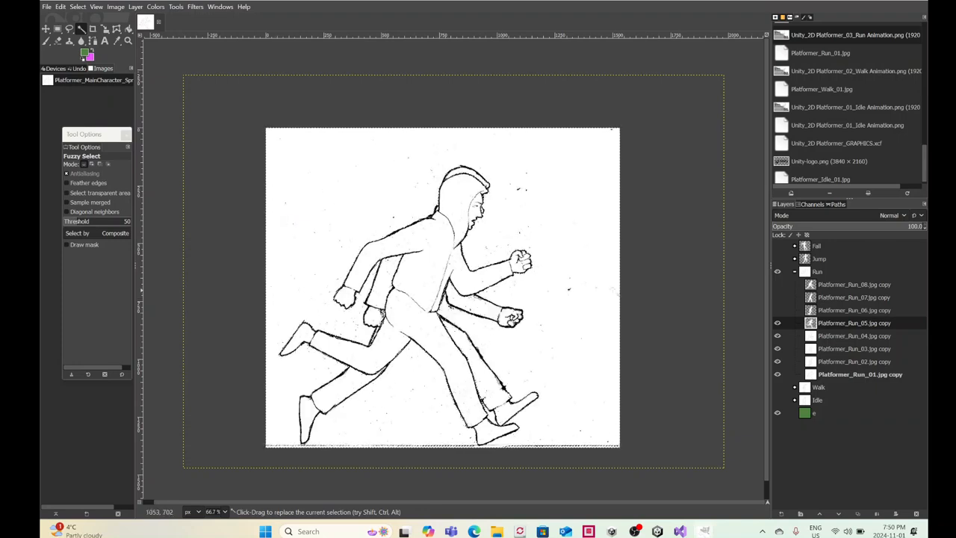
# Step: Show Platformer_Run_06 to Platformer_Run_08 again and try to delete the Platformer_Run_04 background at threshold 50
pyautogui.click(777, 310)
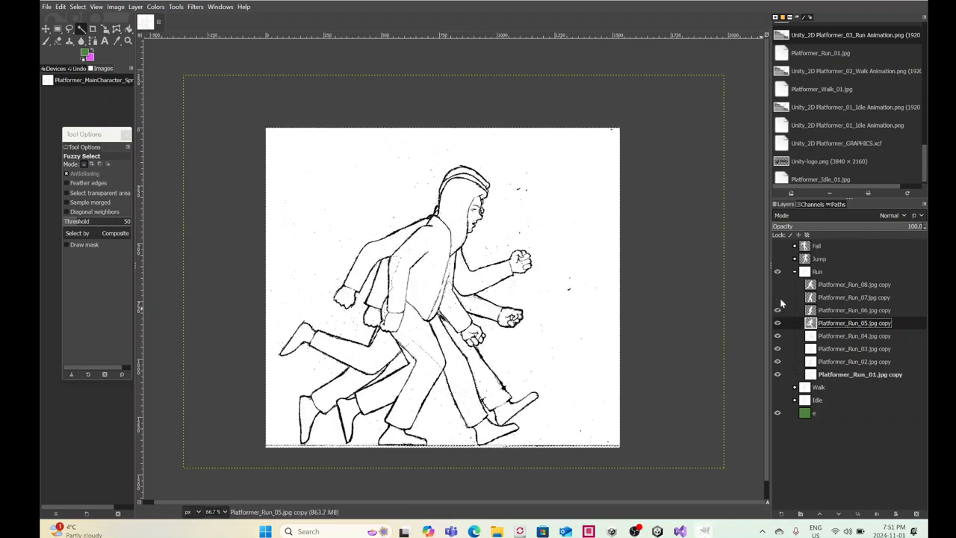
pyautogui.click(778, 298)
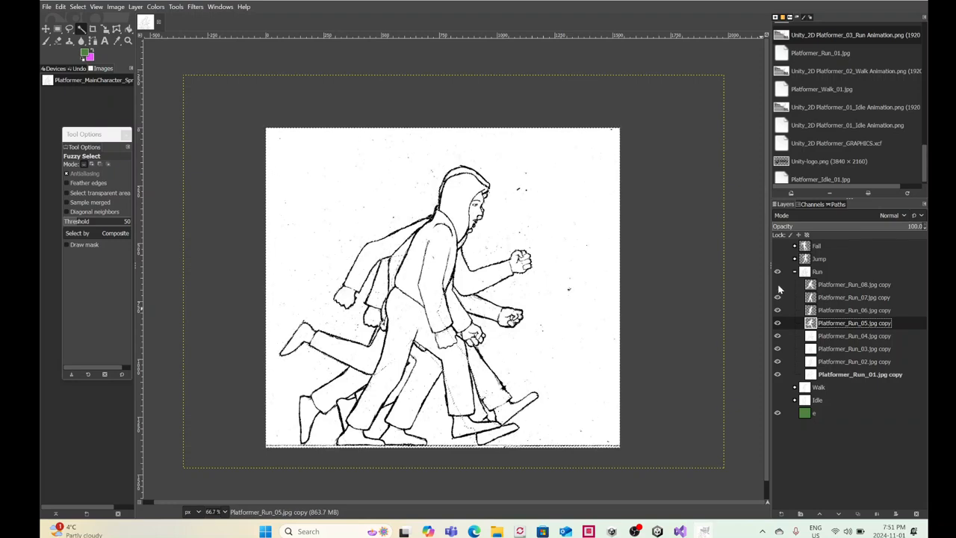
pyautogui.click(777, 284)
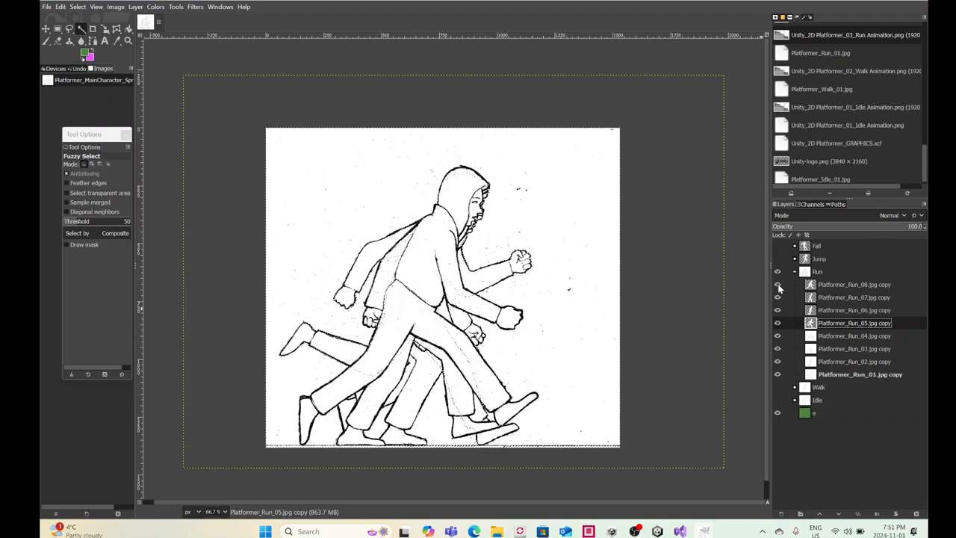
pyautogui.click(834, 335)
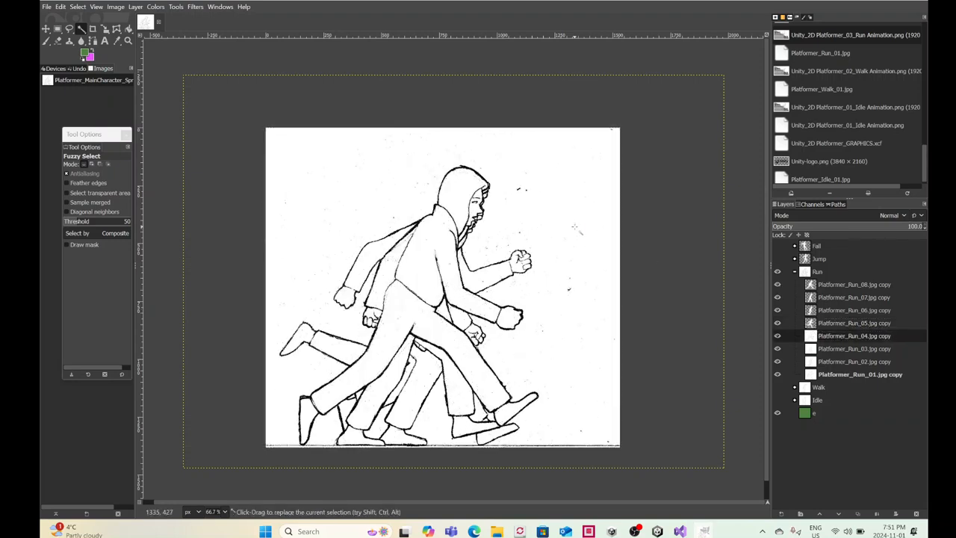
pyautogui.click(834, 349)
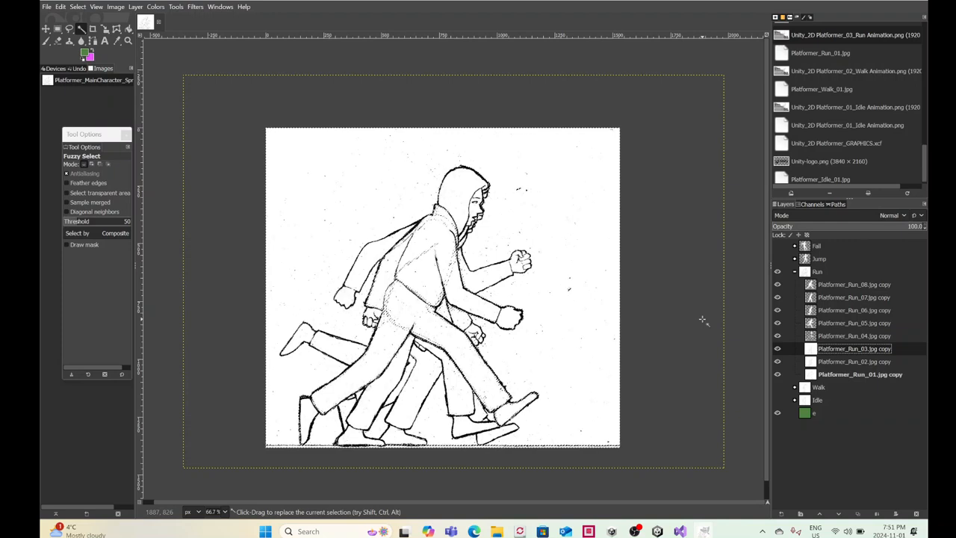
# Step: Hide Platformer_Run_01 to Platformer_Run_07 so only Platformer_Run_08 shows over the green layer, and clear the selection
pyautogui.click(777, 322)
pyautogui.click(777, 310)
pyautogui.click(775, 296)
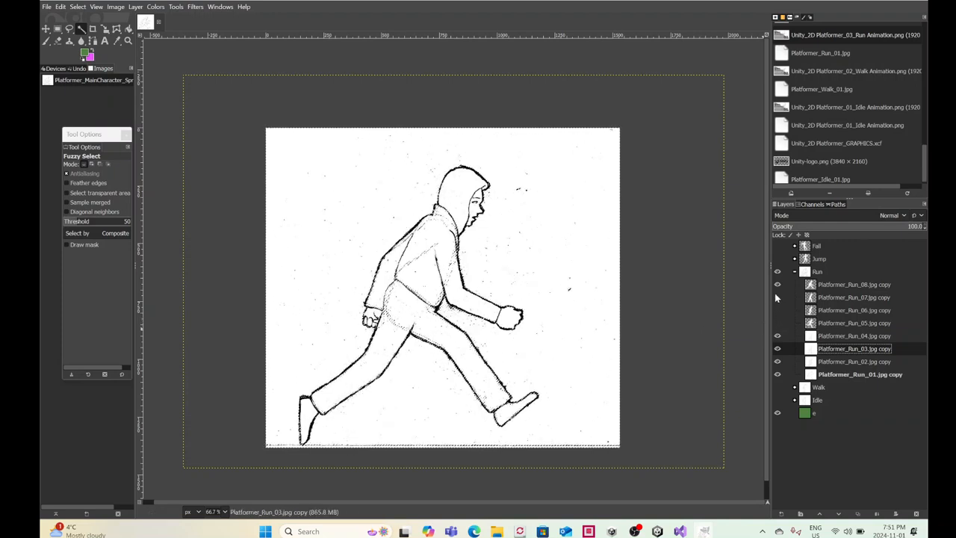
pyautogui.click(778, 374)
pyautogui.click(777, 349)
pyautogui.click(777, 336)
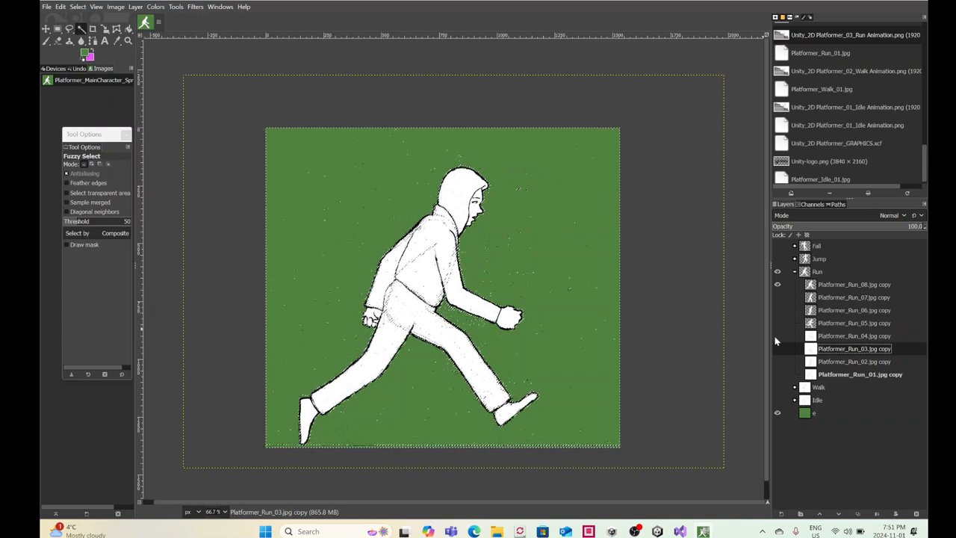
pyautogui.click(82, 7)
pyautogui.click(87, 31)
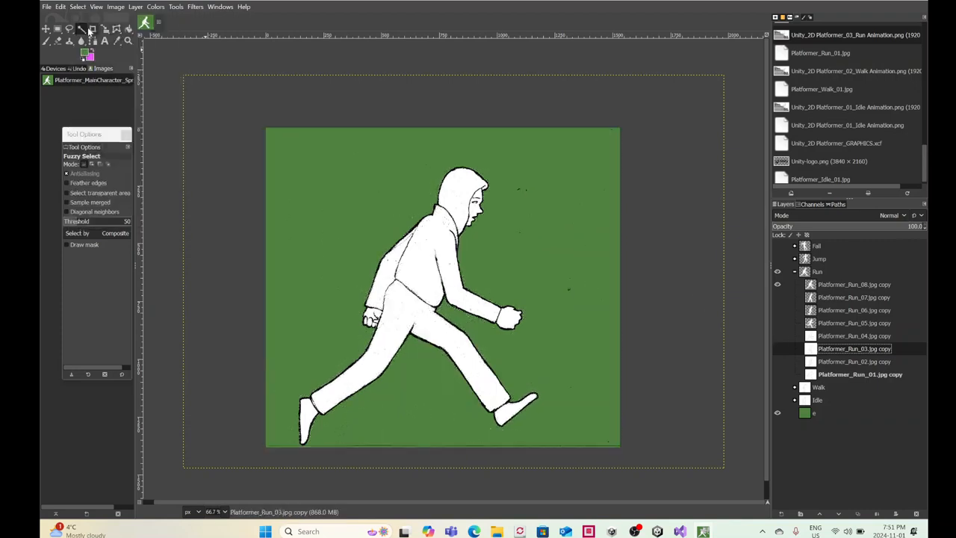
# Step: Check the cleaned Platformer_Run_07, Platformer_Run_06 and Platformer_Run_05 figures against the green layer, showing one layer at a time
pyautogui.click(777, 284)
pyautogui.click(776, 297)
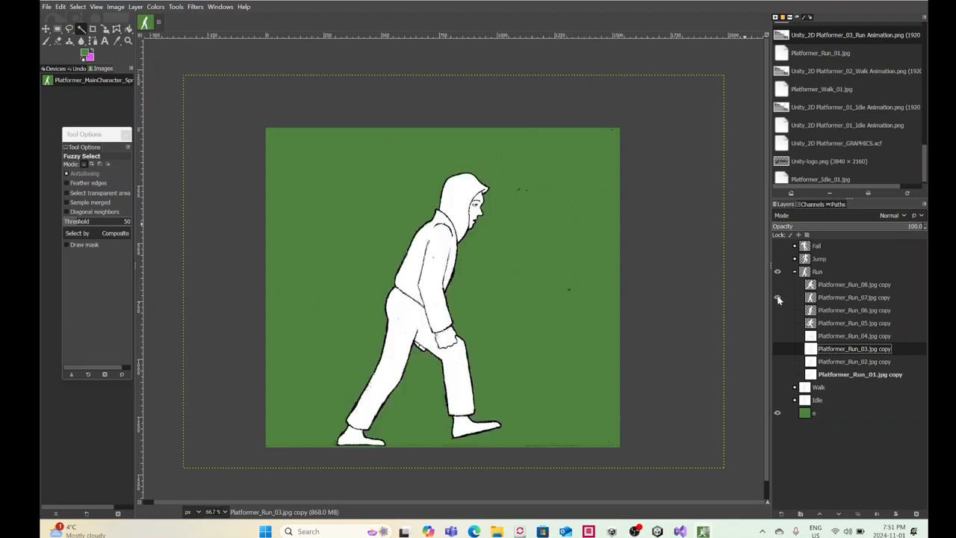
pyautogui.click(777, 299)
pyautogui.click(778, 309)
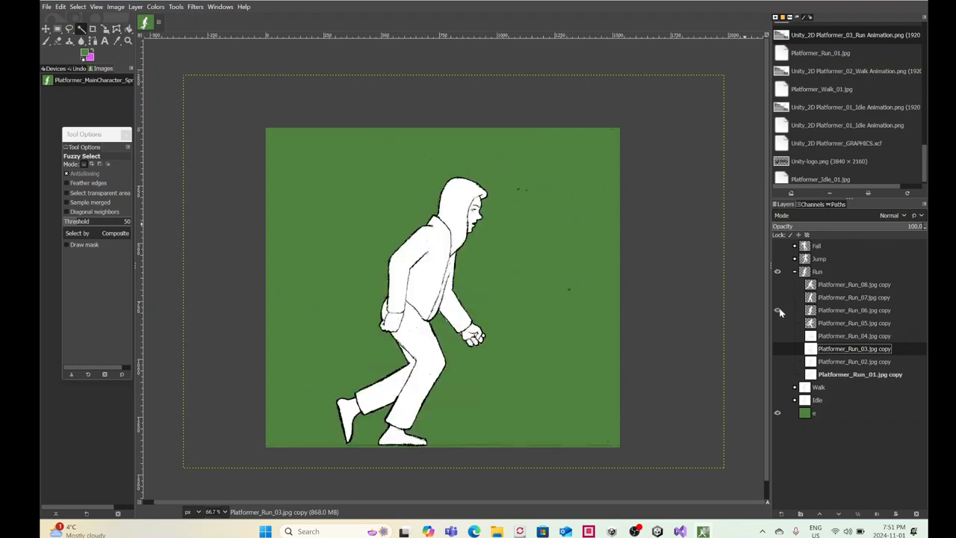
pyautogui.click(778, 311)
pyautogui.click(778, 324)
pyautogui.click(778, 324)
# Step: Show Platformer_Run_04, try to remove its white background with the Fuzzy Select threshold at 20, and undo the removal
pyautogui.click(778, 335)
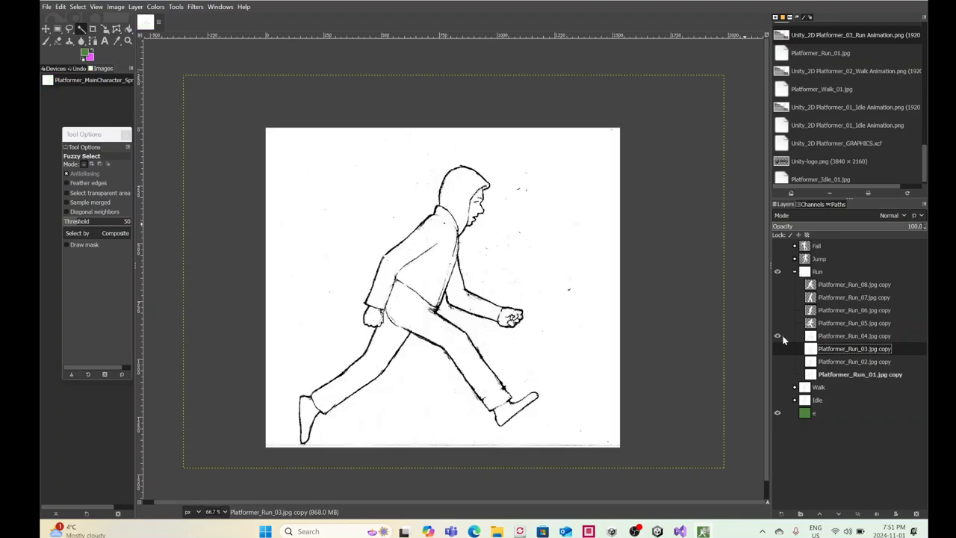
pyautogui.click(834, 339)
pyautogui.click(561, 263)
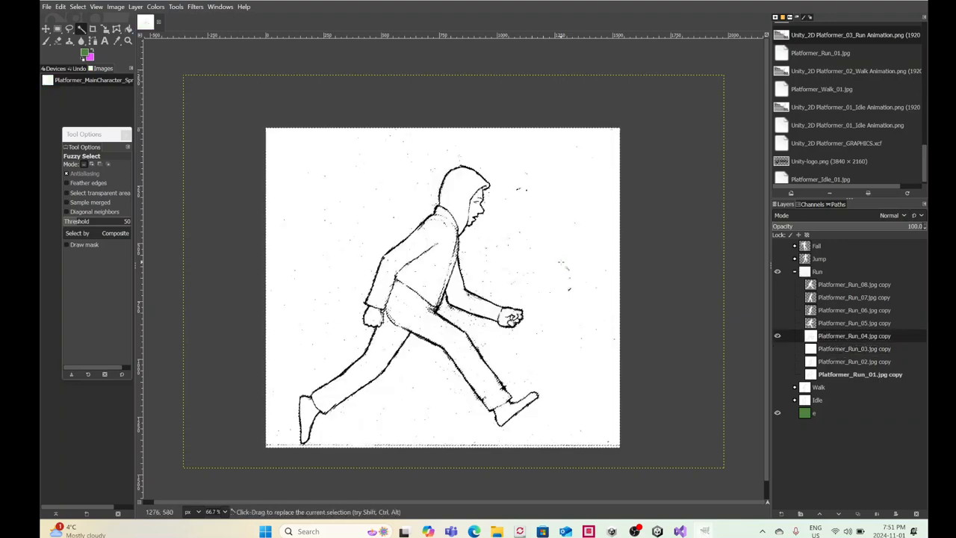
pyautogui.click(126, 221)
pyautogui.doubleClick(126, 221)
pyautogui.write('20')
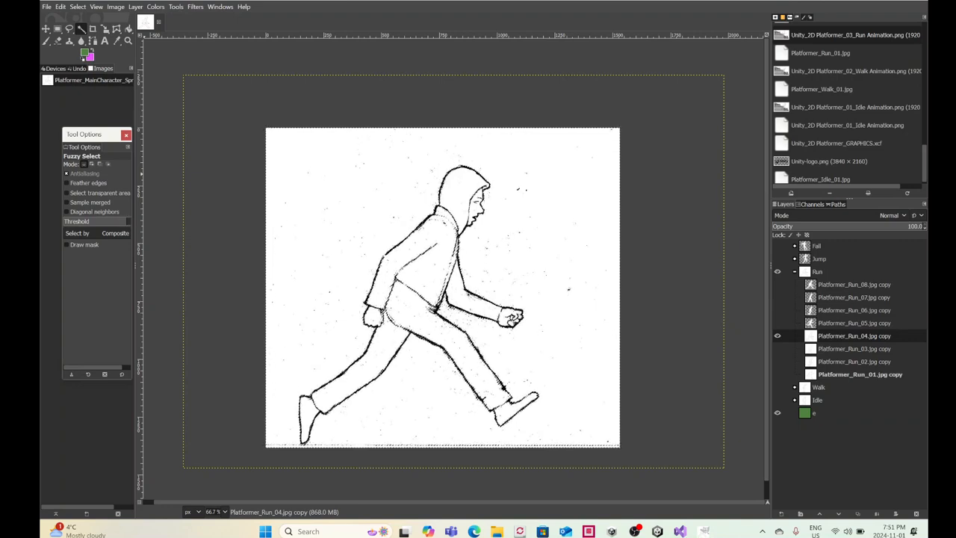
pyautogui.press('Return')
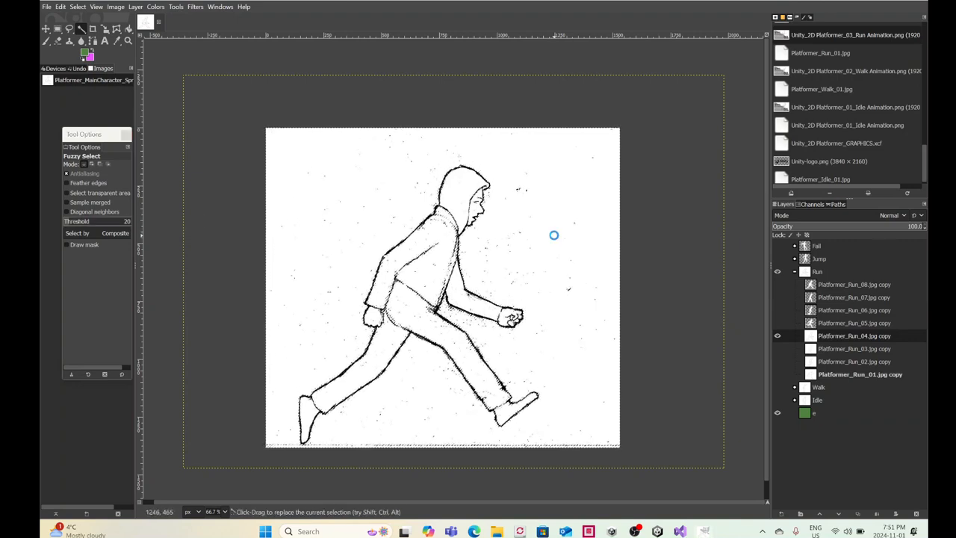
pyautogui.hotkey('ctrl', ',')
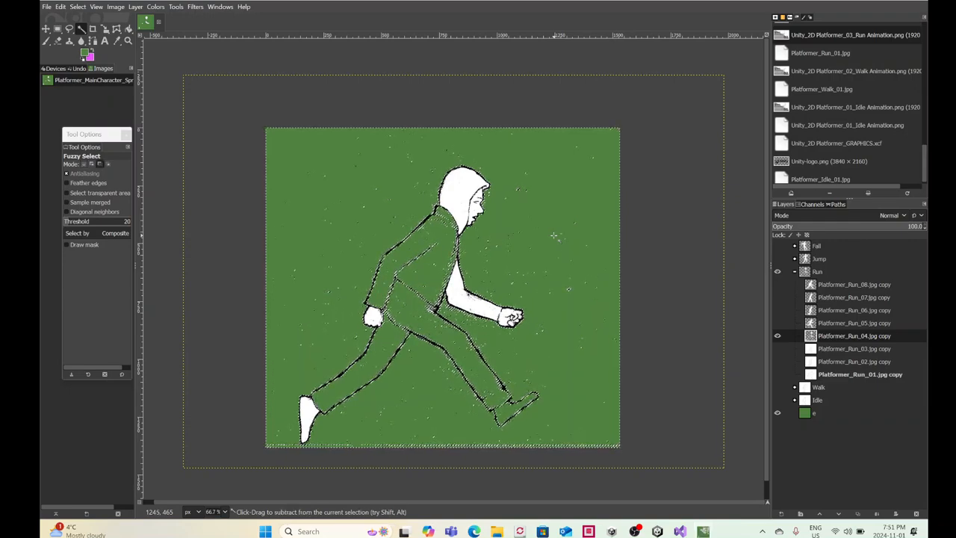
pyautogui.hotkey('ctrl', 'z')
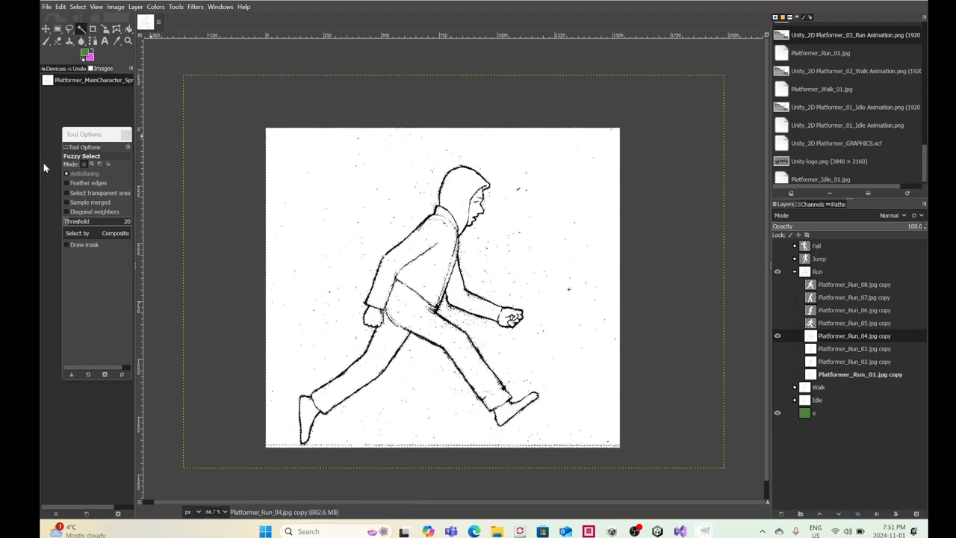
# Step: Set the Fuzzy Select threshold to 10, try deleting the Platformer_Run_04 background again, then undo it and clear the selection
pyautogui.click(125, 222)
pyautogui.write('10')
pyautogui.press('Return')
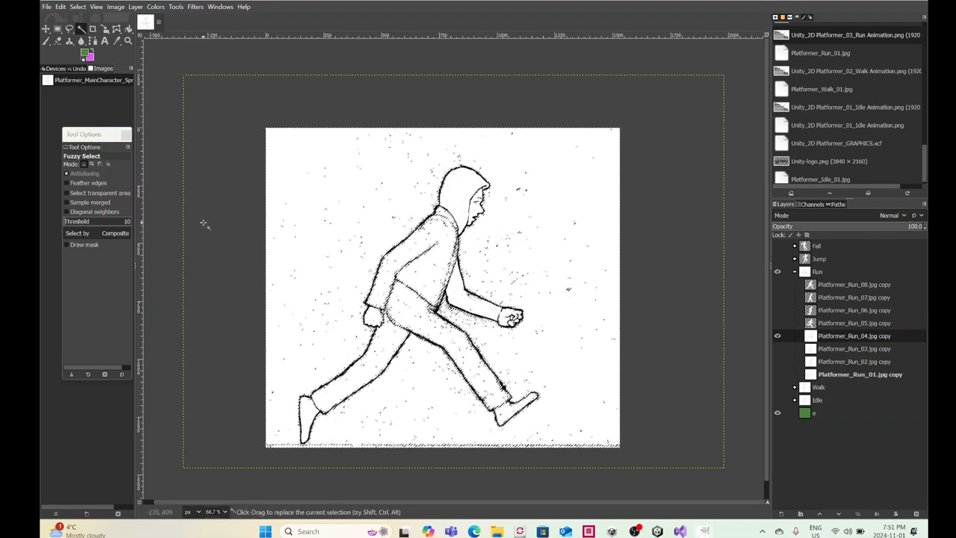
pyautogui.press('Delete')
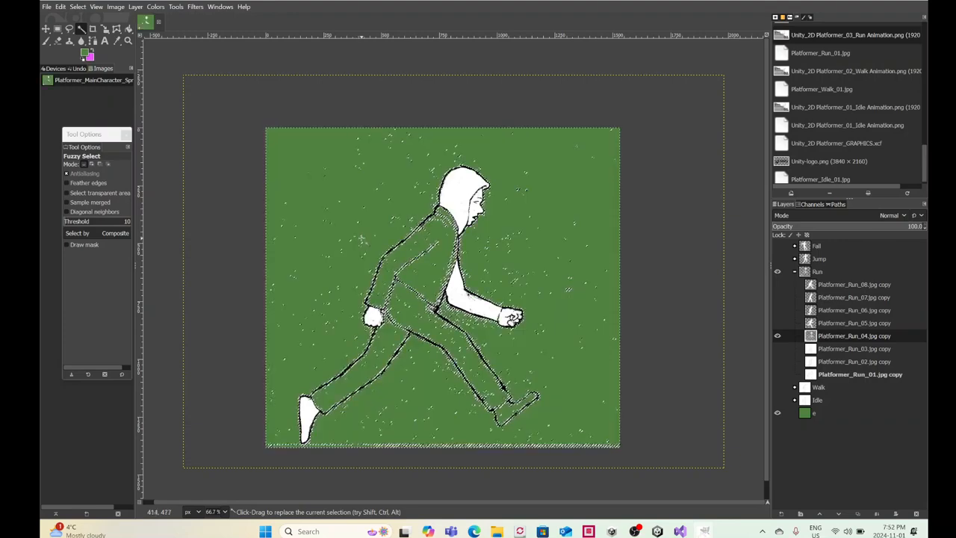
pyautogui.hotkey('ctrl', 'z')
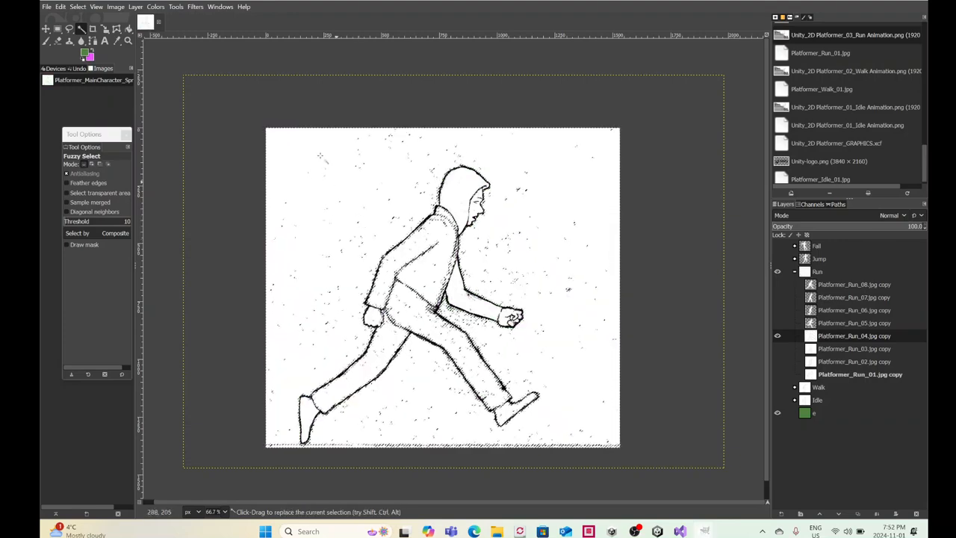
pyautogui.click(78, 7)
pyautogui.click(86, 37)
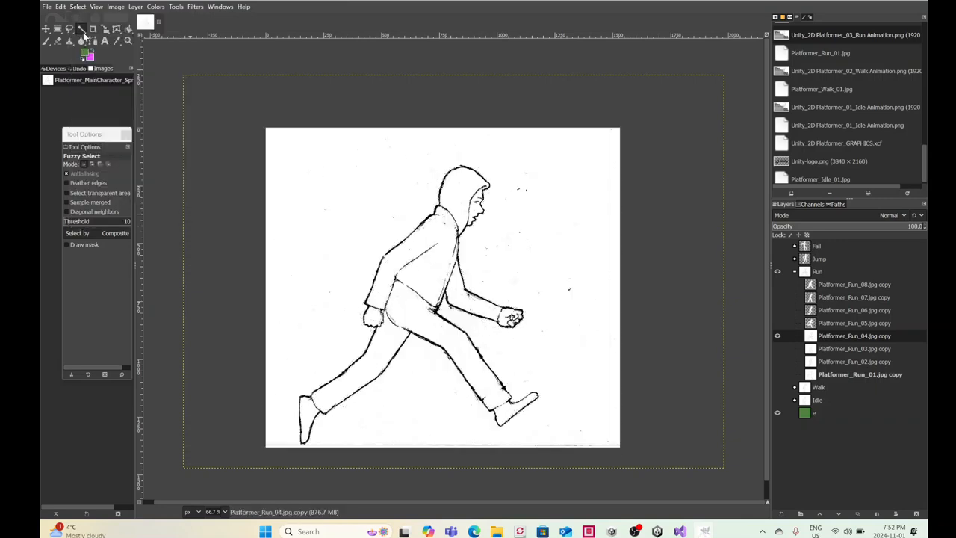
# Step: Hide Platformer_Run_04, show Platformer_Run_03, and remove its white background using Fuzzy Select with a threshold of 50
pyautogui.click(776, 336)
pyautogui.click(776, 347)
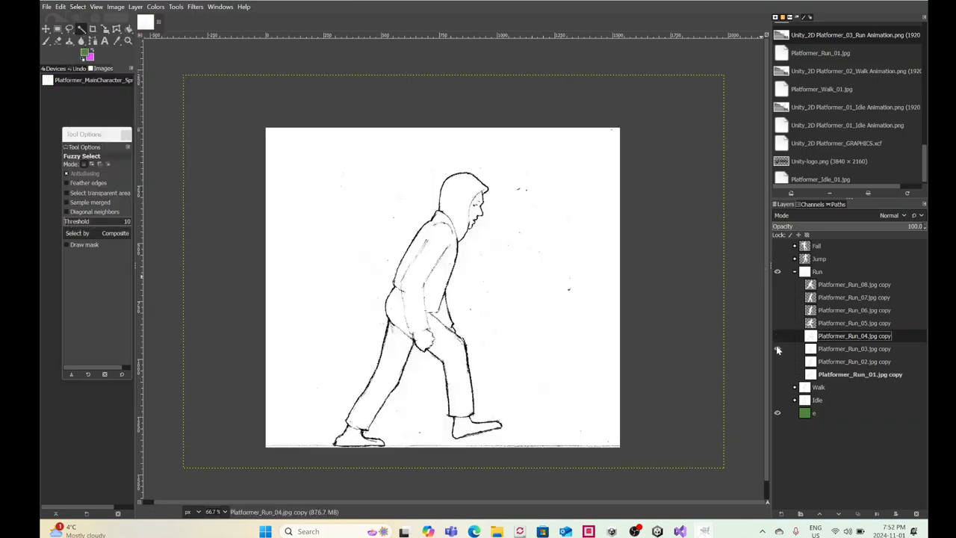
pyautogui.click(826, 350)
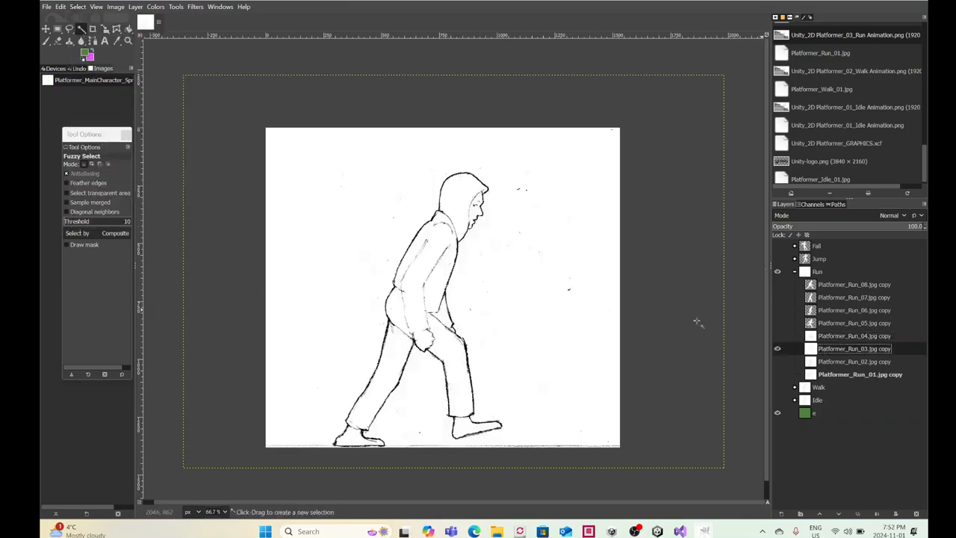
pyautogui.click(603, 313)
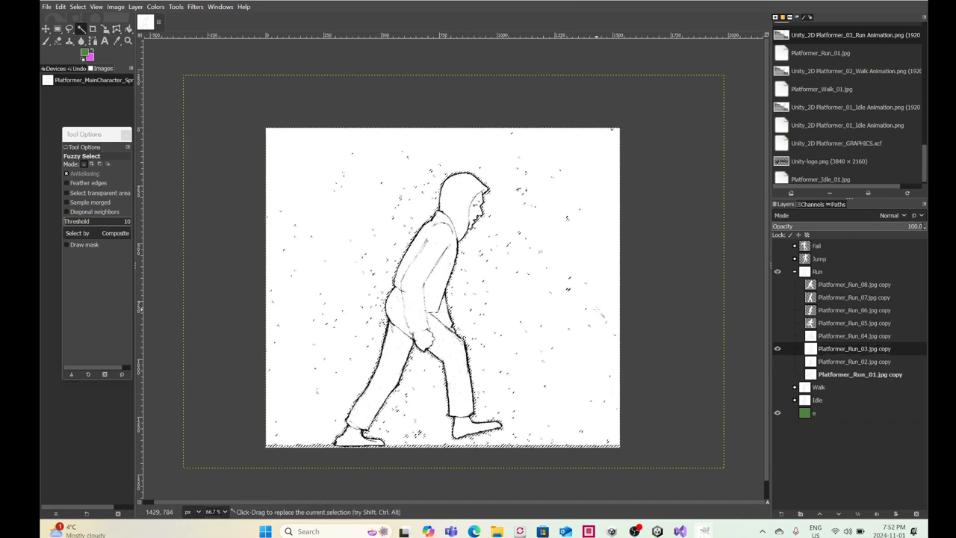
pyautogui.click(125, 221)
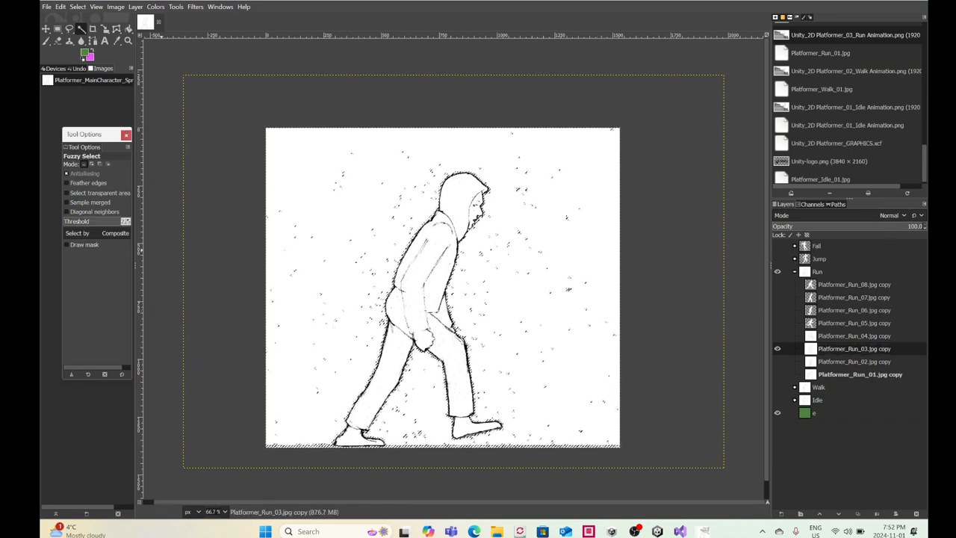
pyautogui.write('50')
pyautogui.click(577, 295)
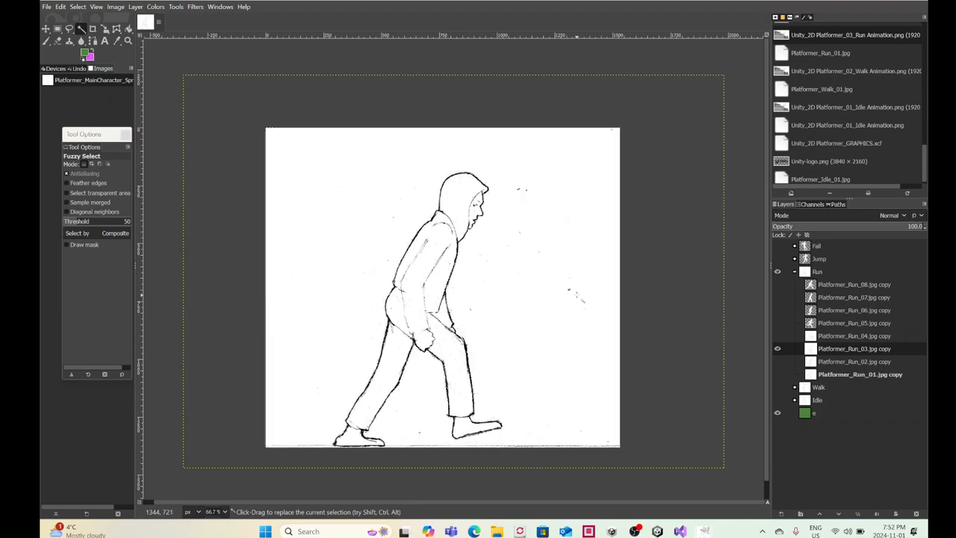
pyautogui.hotkey('ctrl', ',')
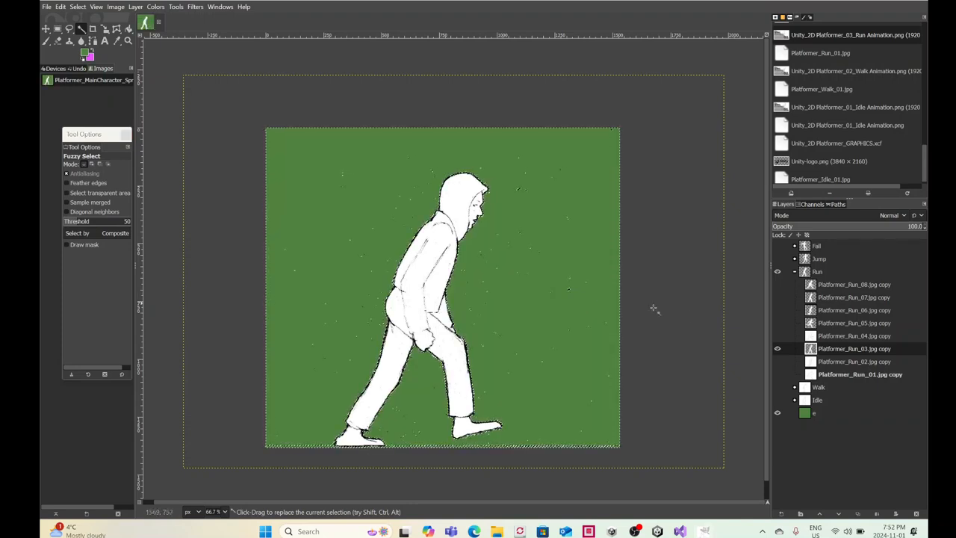
# Step: Remove the white background from Platformer_Run_02, then hide Platformer_Run_03 and Platformer_Run_02 and show only Platformer_Run_01
pyautogui.click(831, 362)
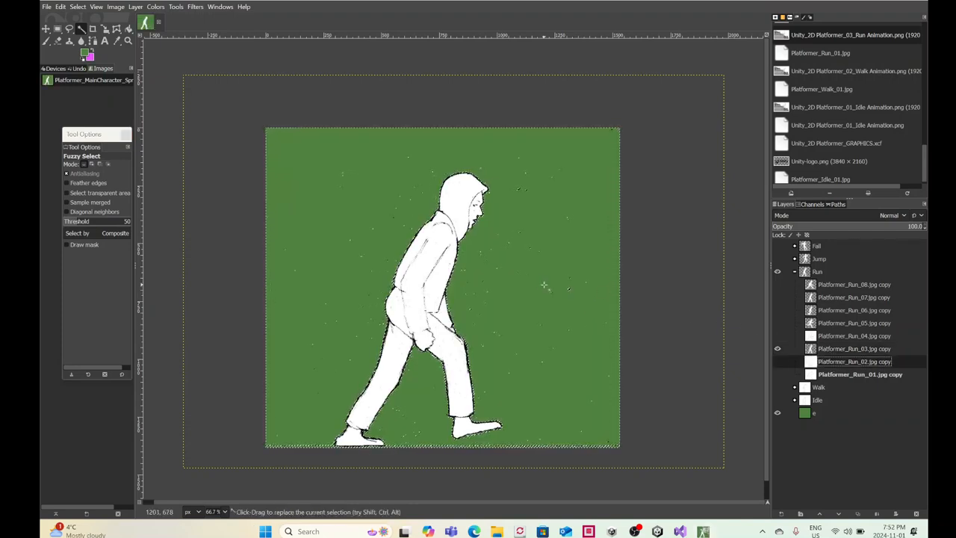
pyautogui.click(778, 361)
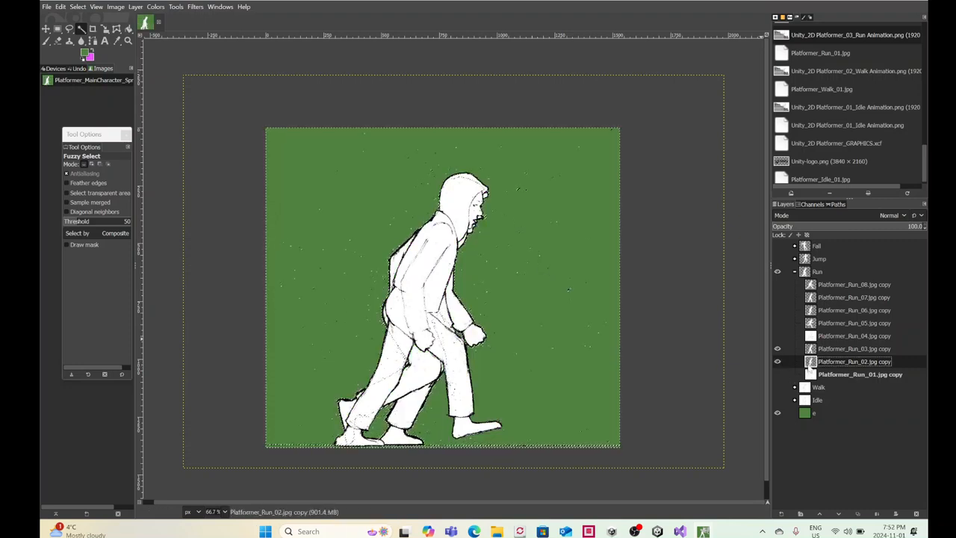
pyautogui.click(777, 348)
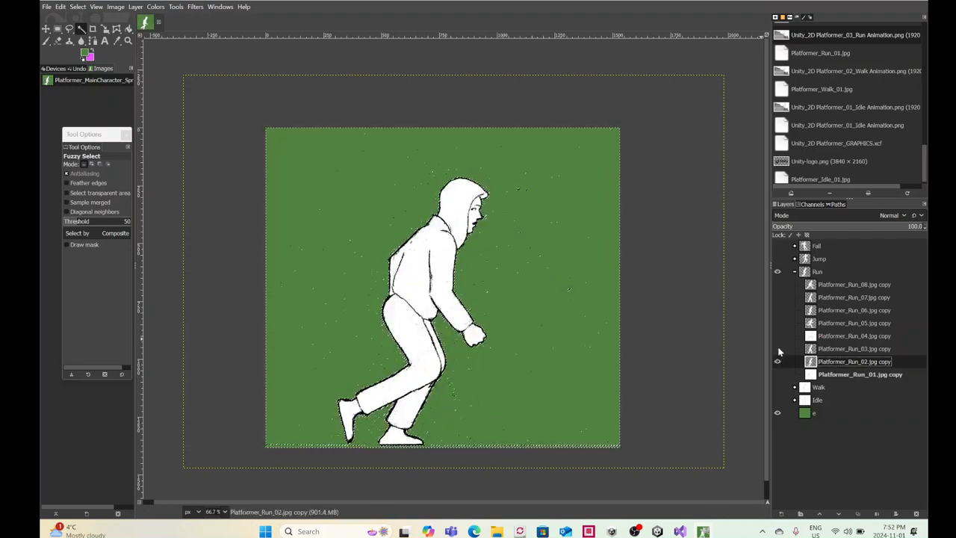
pyautogui.click(777, 361)
pyautogui.click(831, 374)
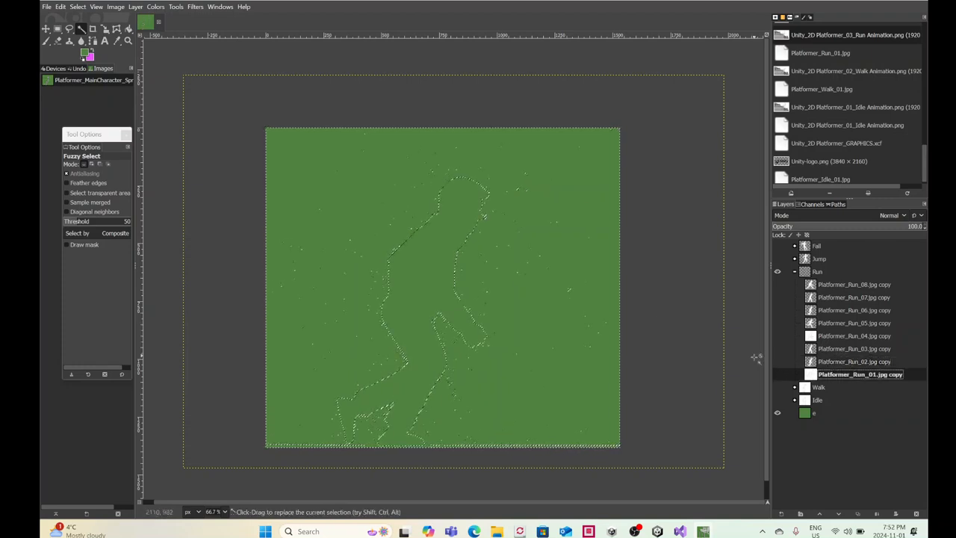
pyautogui.click(776, 375)
# Step: Try twice to delete the white background of Platformer_Run_01 with Fuzzy Select, undo each attempt, and clear the selection
pyautogui.click(532, 301)
pyautogui.press('Delete')
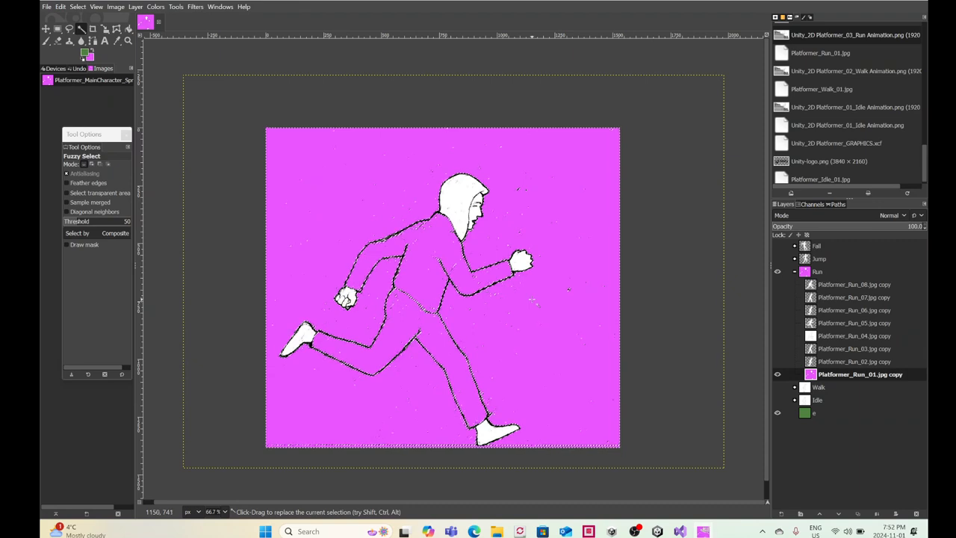
pyautogui.hotkey('ctrl', 'z')
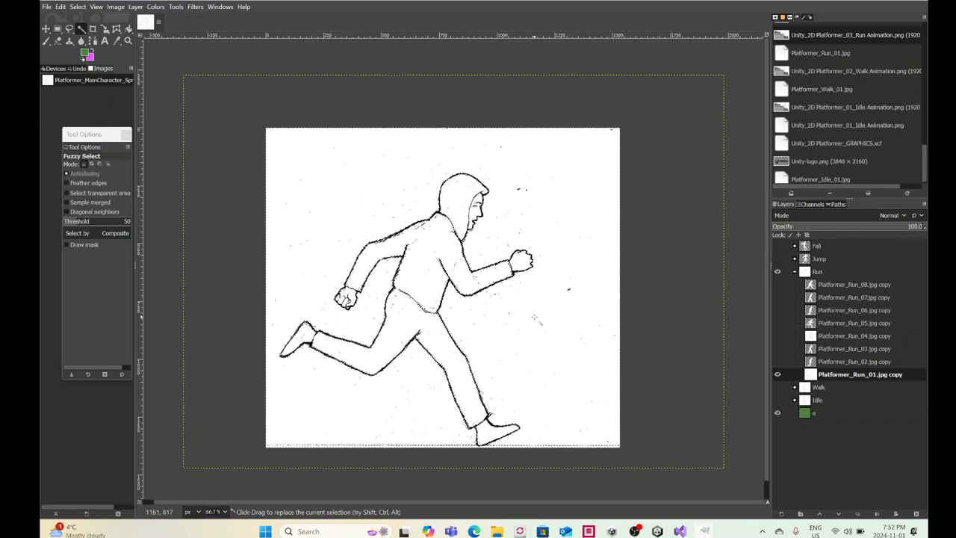
pyautogui.click(534, 317)
pyautogui.hotkey('ctrl', ',')
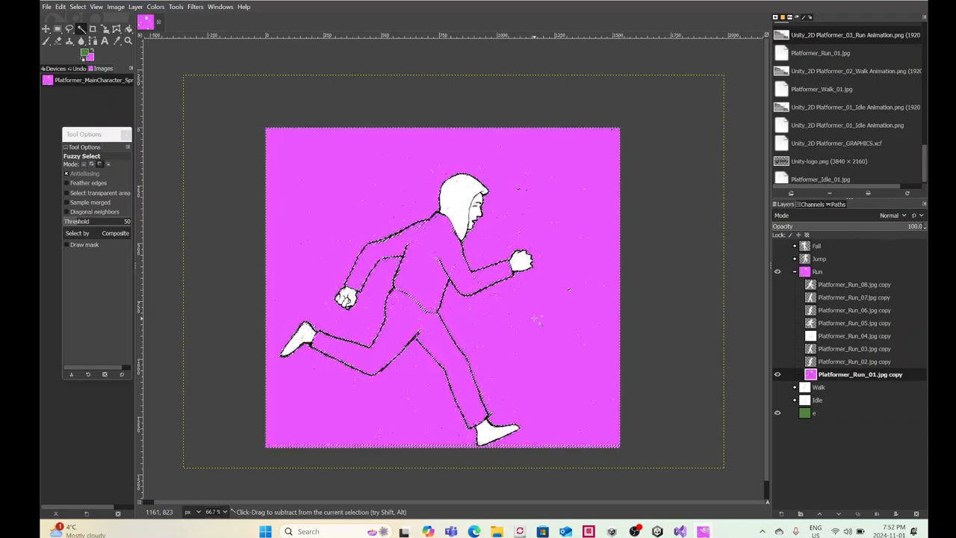
pyautogui.hotkey('ctrl', 'z')
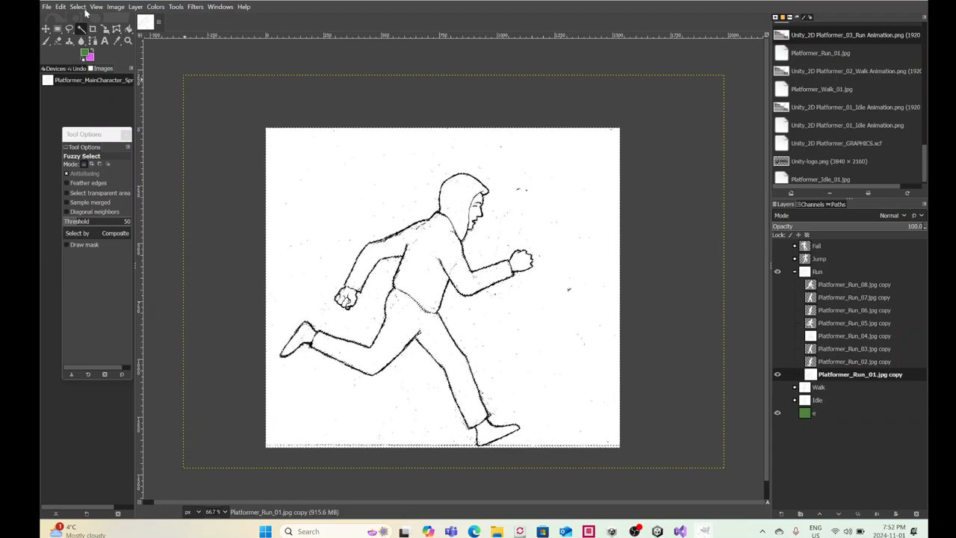
pyautogui.click(77, 7)
pyautogui.click(91, 39)
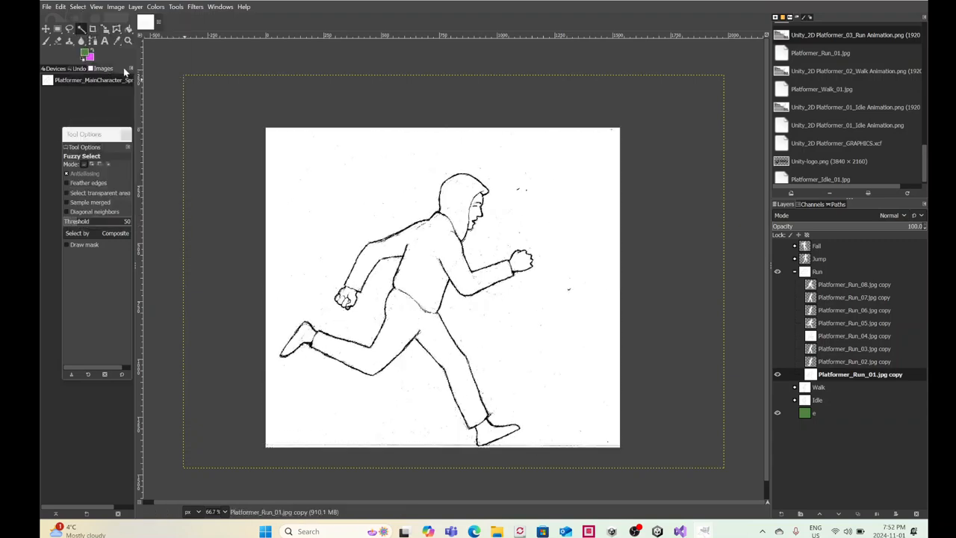
# Step: Set the foreground colour to black (000000) and the Paintbrush size to 8 for touching up the Platformer_Run_01 outline
pyautogui.click(128, 40)
pyautogui.click(401, 304)
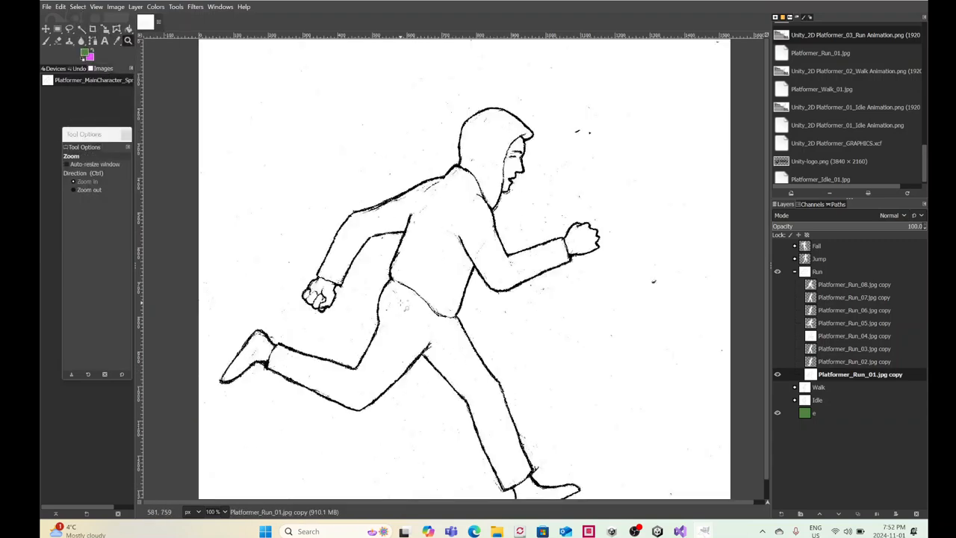
pyautogui.scroll(-1, 429, 305)
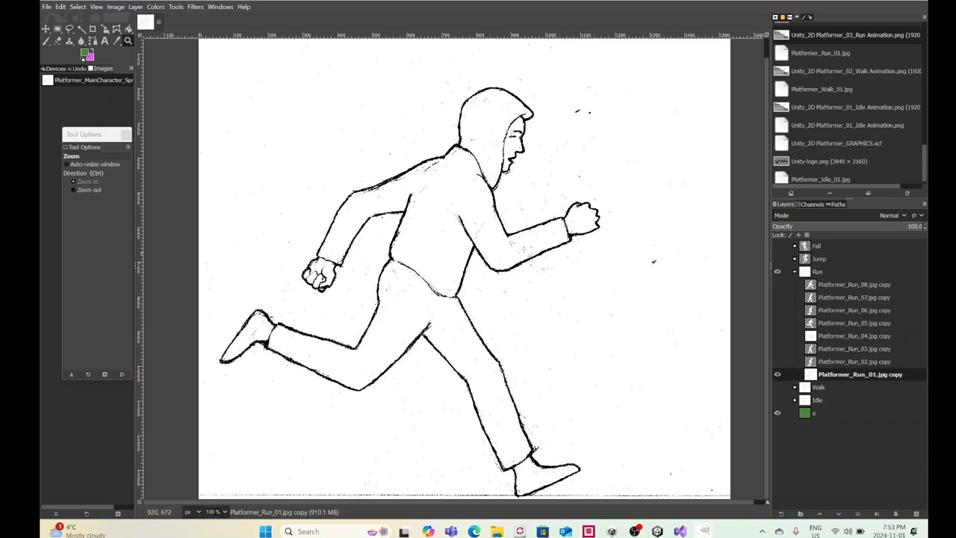
pyautogui.click(85, 53)
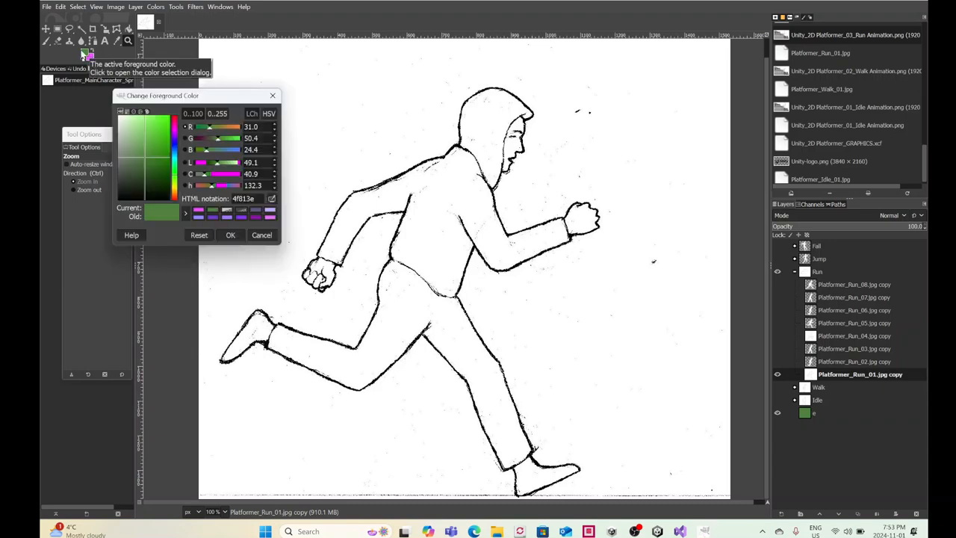
pyautogui.moveTo(131, 189); pyautogui.dragTo(178, 236)
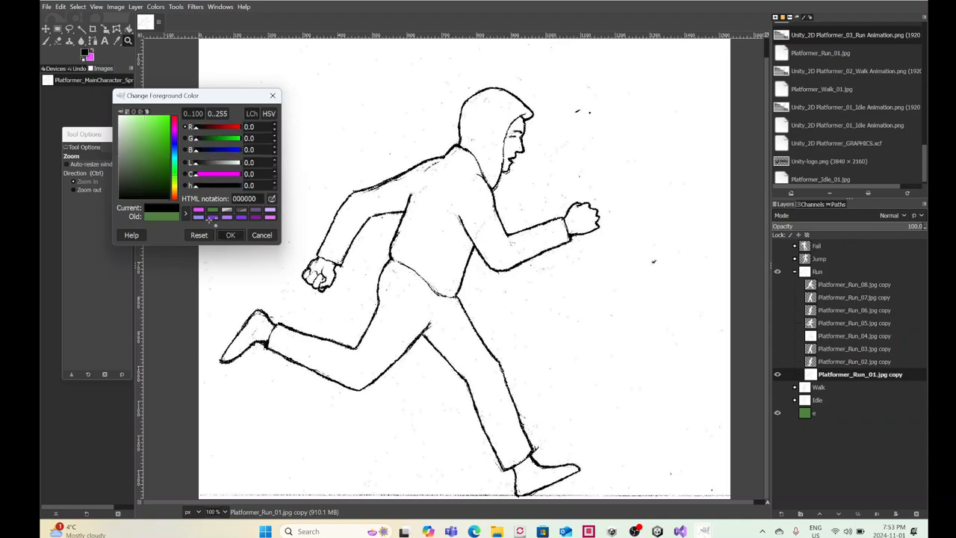
pyautogui.click(230, 234)
pyautogui.click(46, 41)
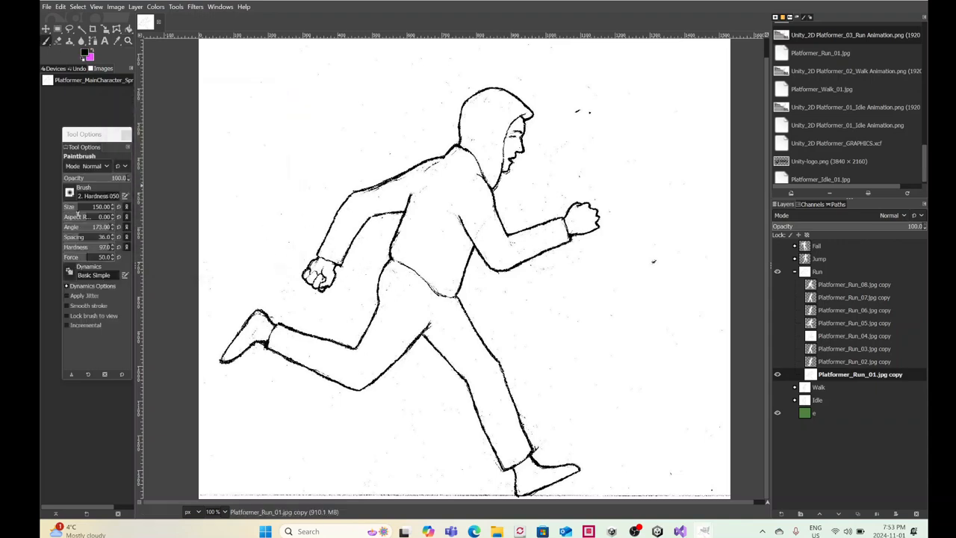
pyautogui.click(68, 207)
pyautogui.scroll(-8, 68, 207)
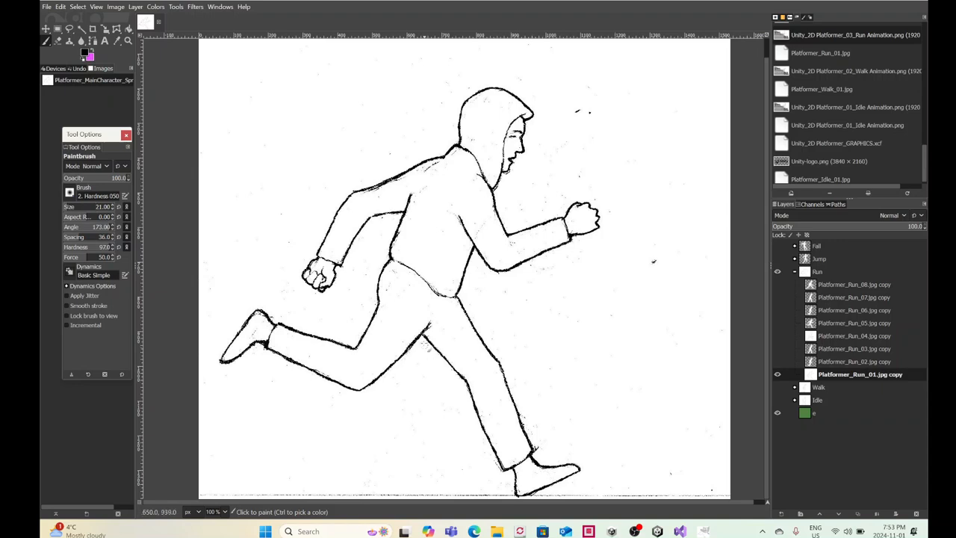
pyautogui.click(65, 209)
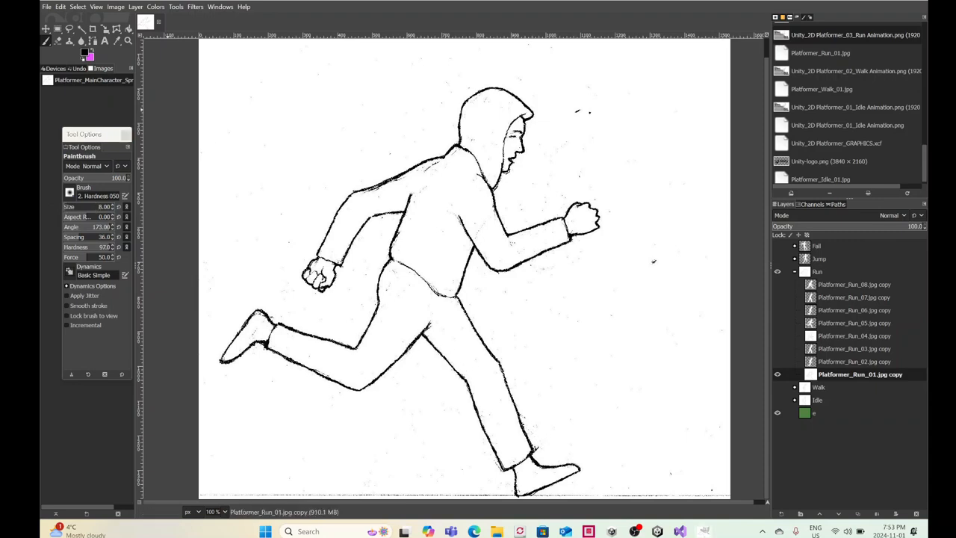
# Step: Try again to remove the Platformer_Run_01 background with Fuzzy Select at threshold 50, then undo it and deselect everything
pyautogui.click(80, 28)
pyautogui.click(351, 159)
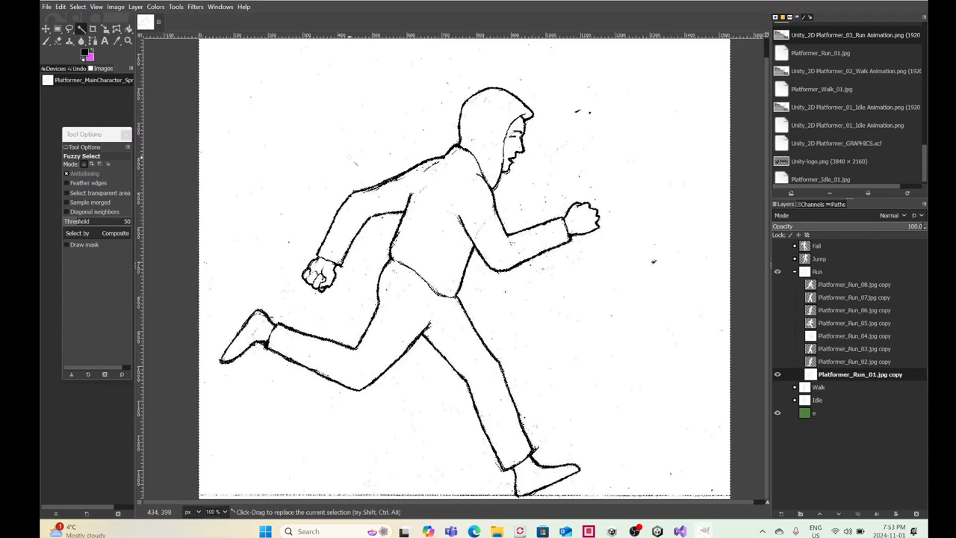
pyautogui.hotkey('ctrl', '.')
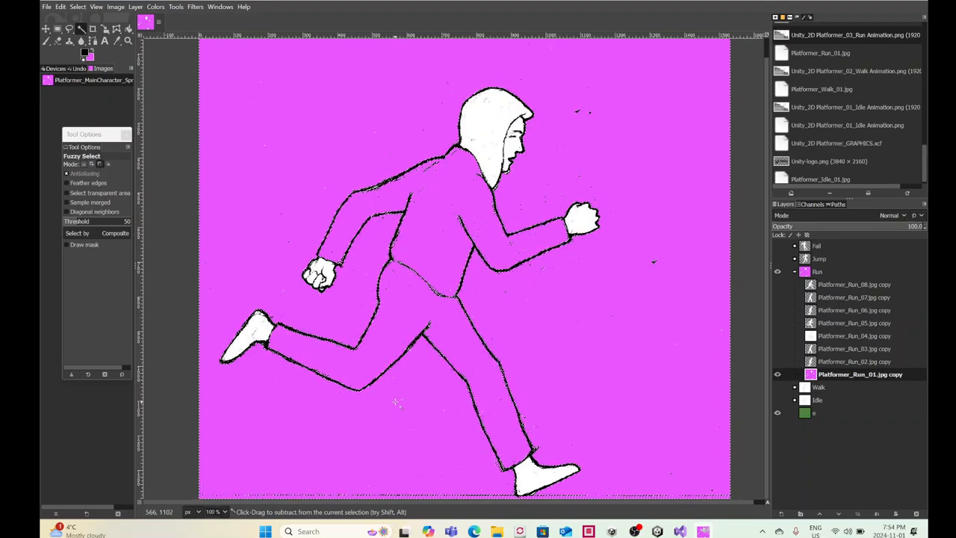
pyautogui.hotkey('ctrl', 'z')
pyautogui.click(47, 44)
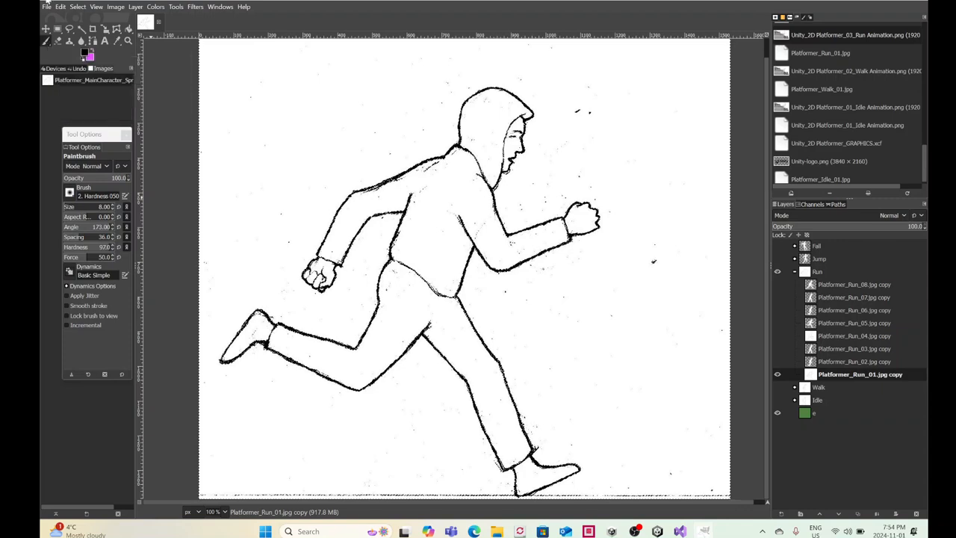
pyautogui.click(77, 8)
pyautogui.click(152, 16)
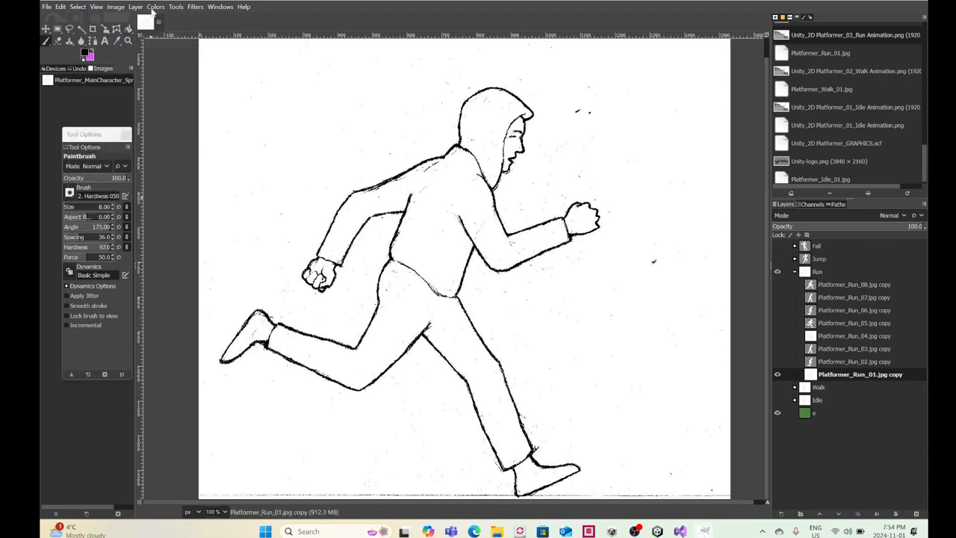
# Step: Raise the contrast of the Platformer_Run_01 layer to 86 with the Brightness-Contrast adjustment
pyautogui.click(157, 6)
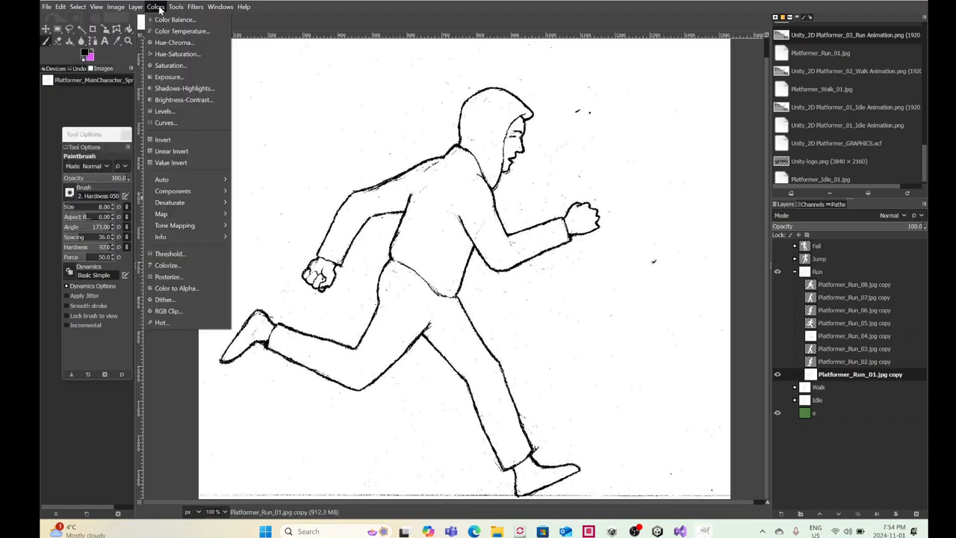
pyautogui.click(171, 96)
pyautogui.moveTo(221, 136); pyautogui.dragTo(270, 136)
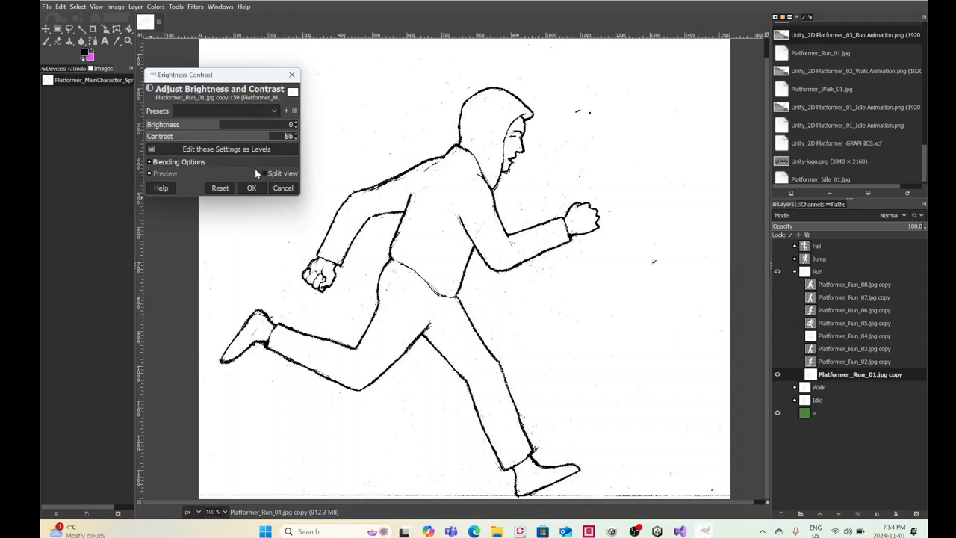
pyautogui.click(254, 189)
# Step: Try to remove the background of the contrast-adjusted Platformer_Run_01 with Fuzzy Select, undo the attempt, and clear the selection
pyautogui.click(82, 29)
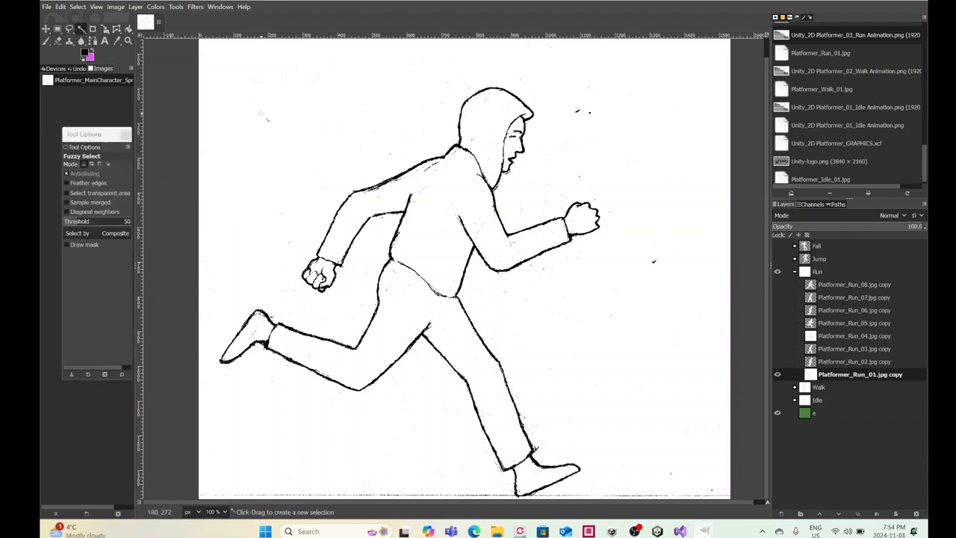
pyautogui.click(261, 113)
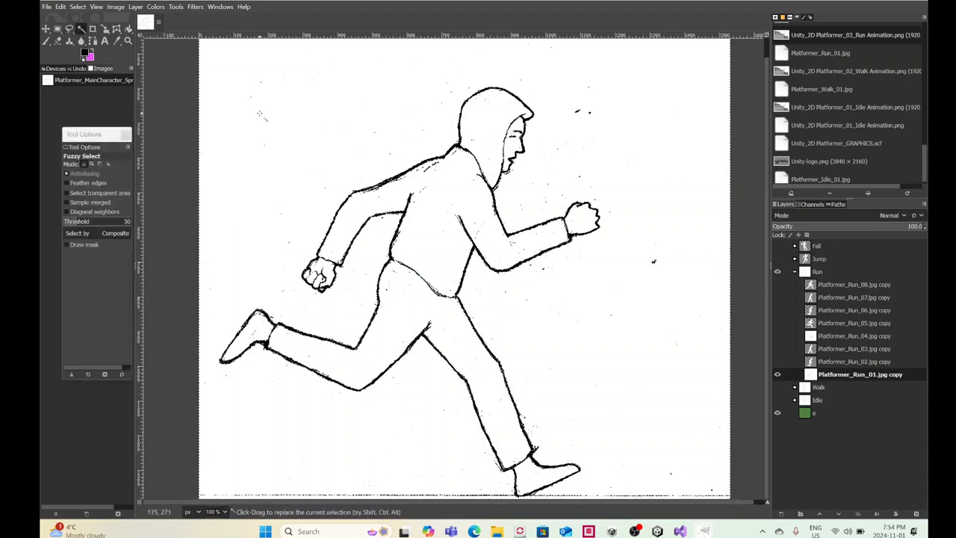
pyautogui.hotkey('ctrl', '.')
pyautogui.hotkey('ctrl', 'z')
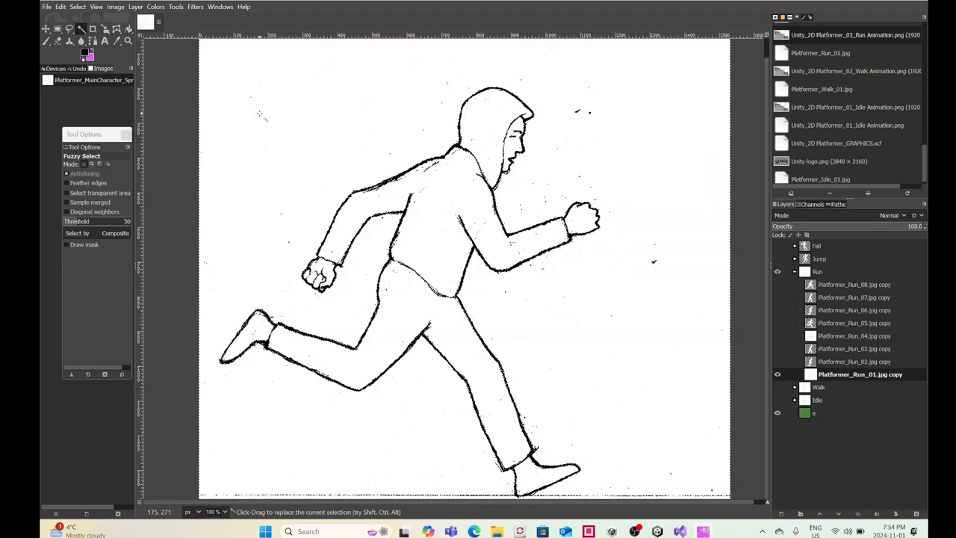
pyautogui.click(155, 7)
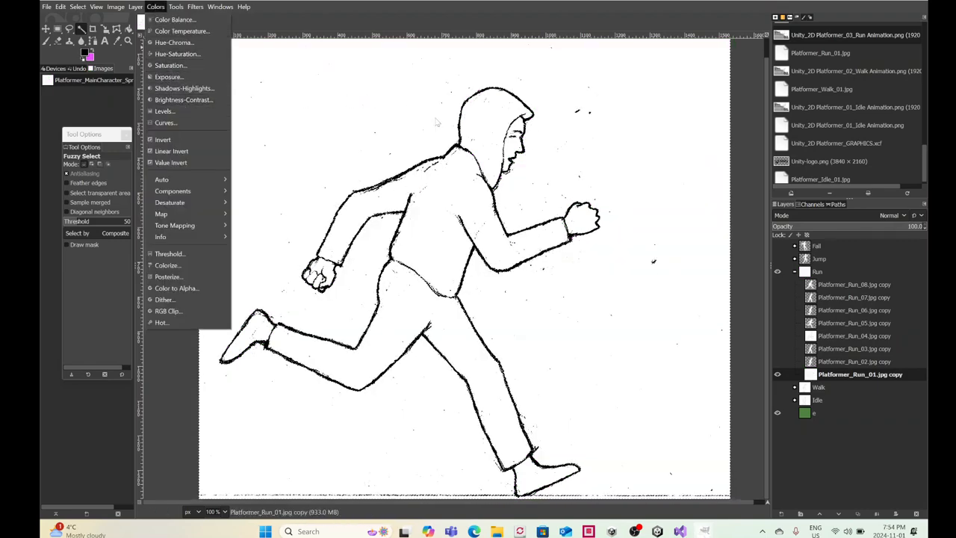
pyautogui.click(77, 7)
pyautogui.click(86, 32)
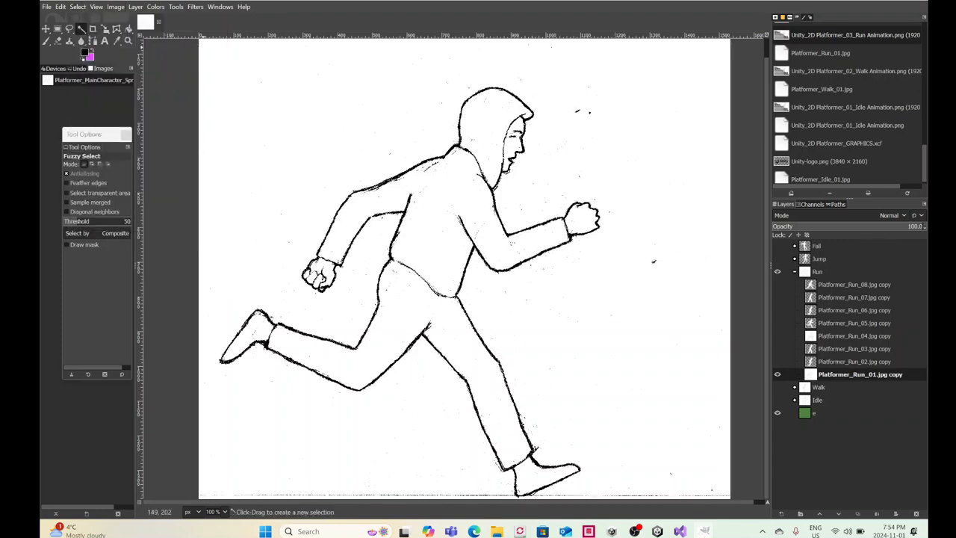
# Step: Hide and collapse the Run layer group, and expand the Walk group to list its frames
pyautogui.click(778, 271)
pyautogui.click(795, 271)
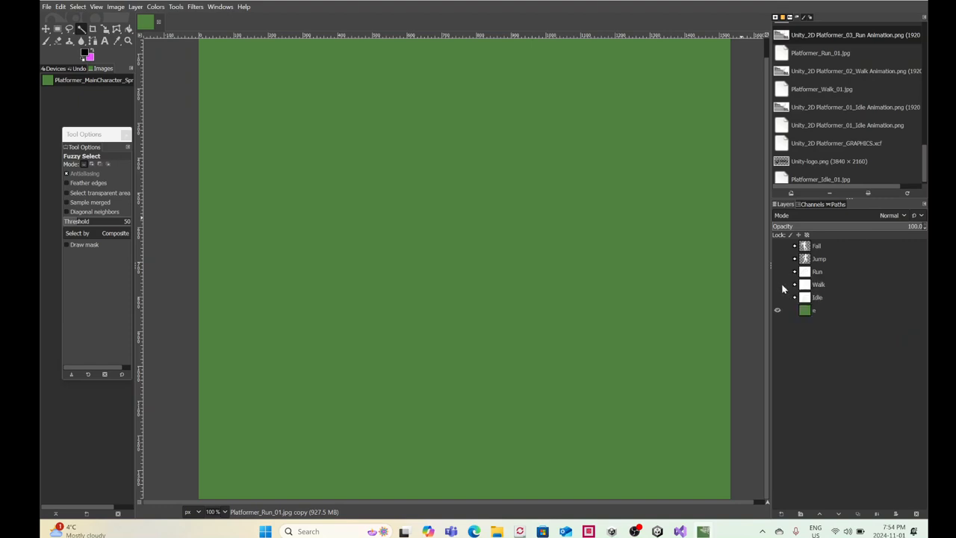
pyautogui.click(794, 285)
pyautogui.click(795, 284)
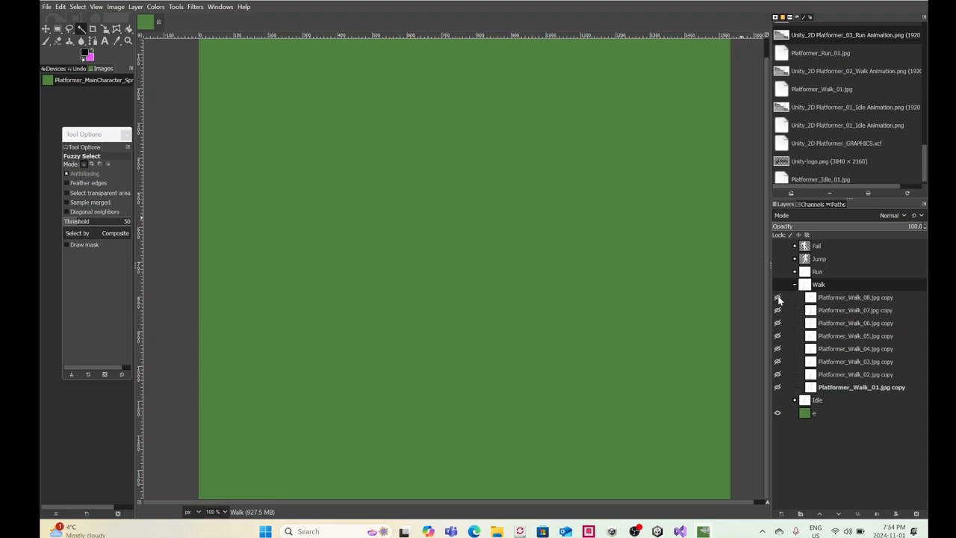
# Step: Show the Walk group with only the Platformer_Walk_08 frame visible and delete that frame's white background with Fuzzy Select
pyautogui.click(777, 285)
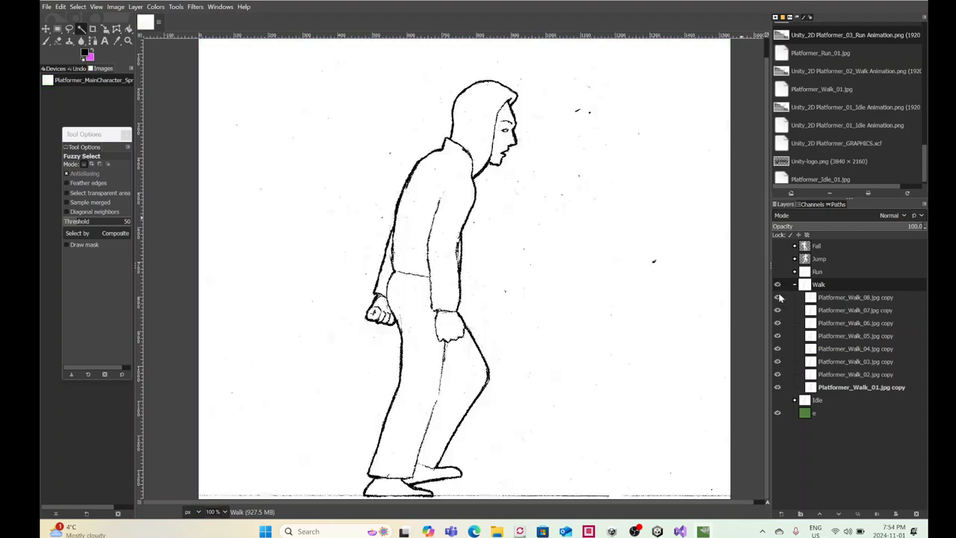
pyautogui.moveTo(778, 310); pyautogui.dragTo(777, 343)
pyautogui.hotkey('ctrl', 'z')
pyautogui.click(843, 297)
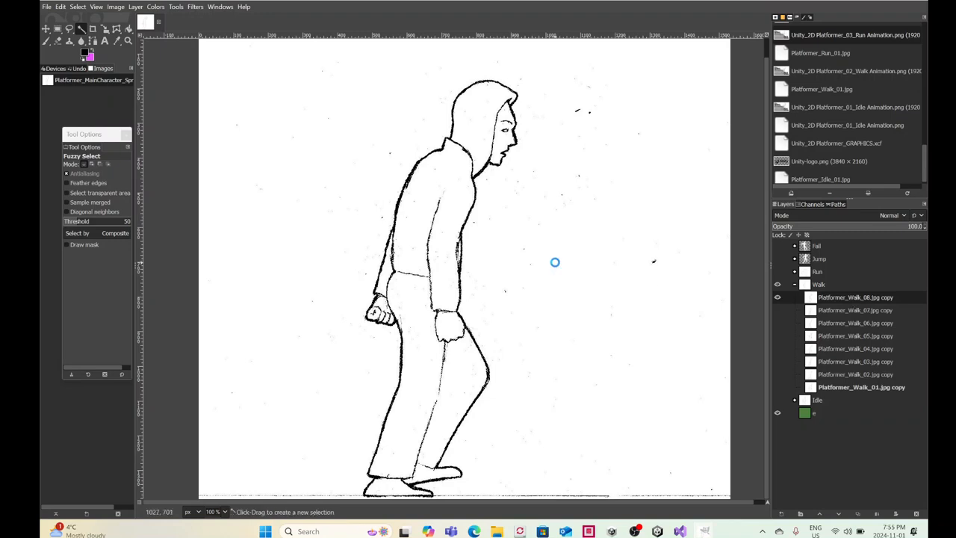
pyautogui.press('Delete')
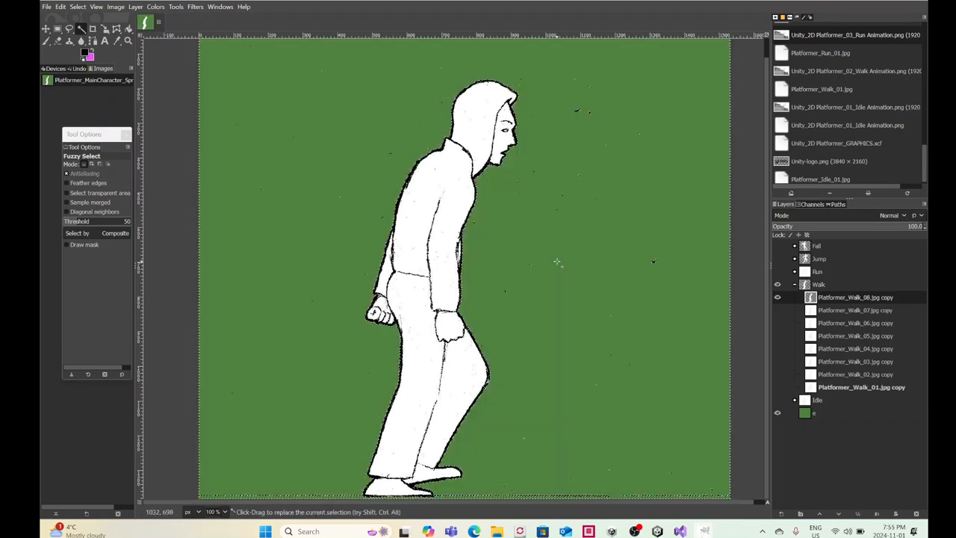
# Step: Make Platformer_Walk_07 the only visible Walk frame and delete its white background with Fuzzy Select
pyautogui.click(776, 297)
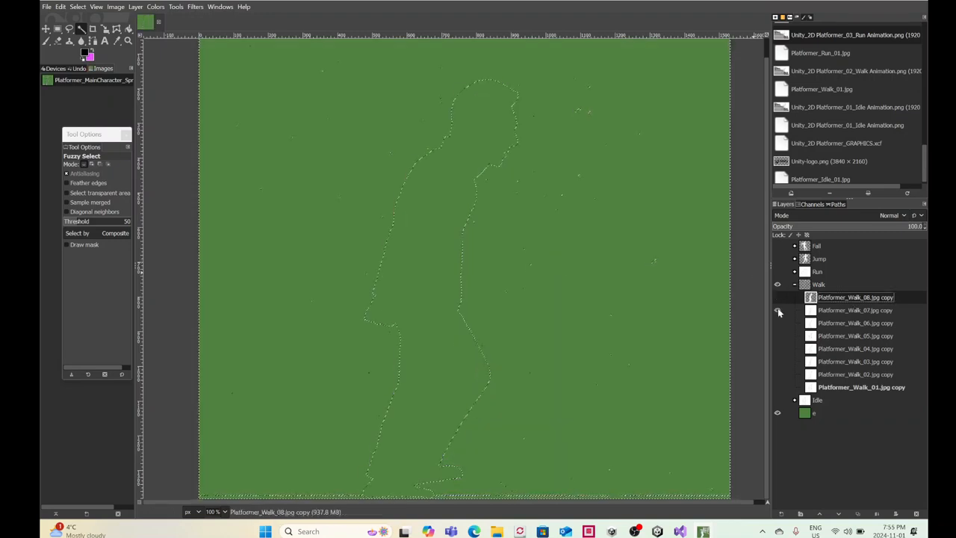
pyautogui.click(776, 310)
pyautogui.click(837, 312)
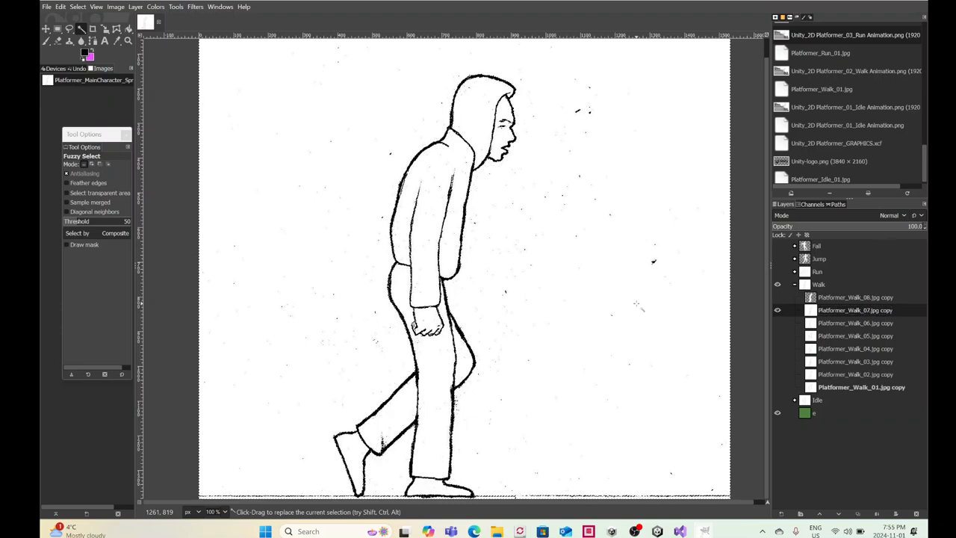
pyautogui.click(635, 304)
pyautogui.press('Delete')
# Step: Make Platformer_Walk_06 the only visible Walk frame and delete its white background with Fuzzy Select
pyautogui.click(776, 310)
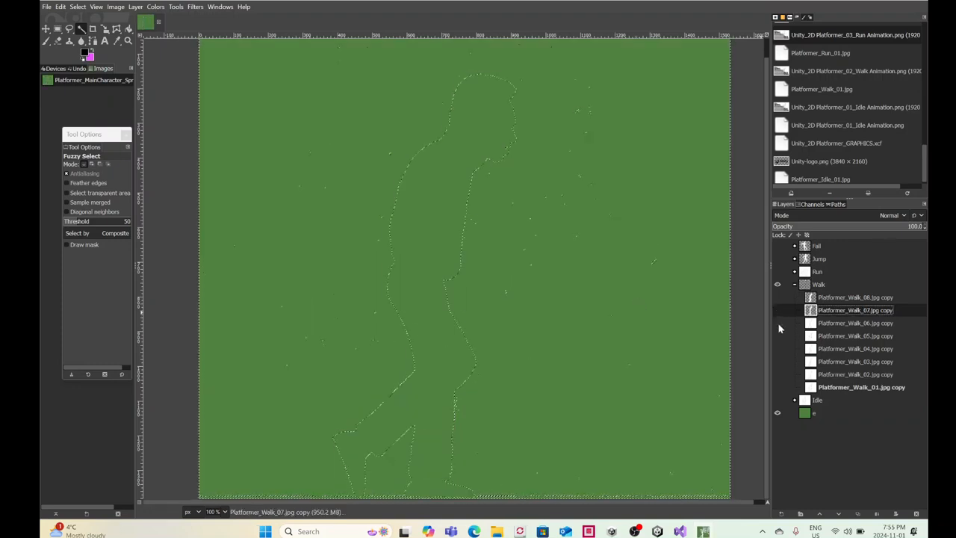
pyautogui.click(777, 322)
pyautogui.click(795, 323)
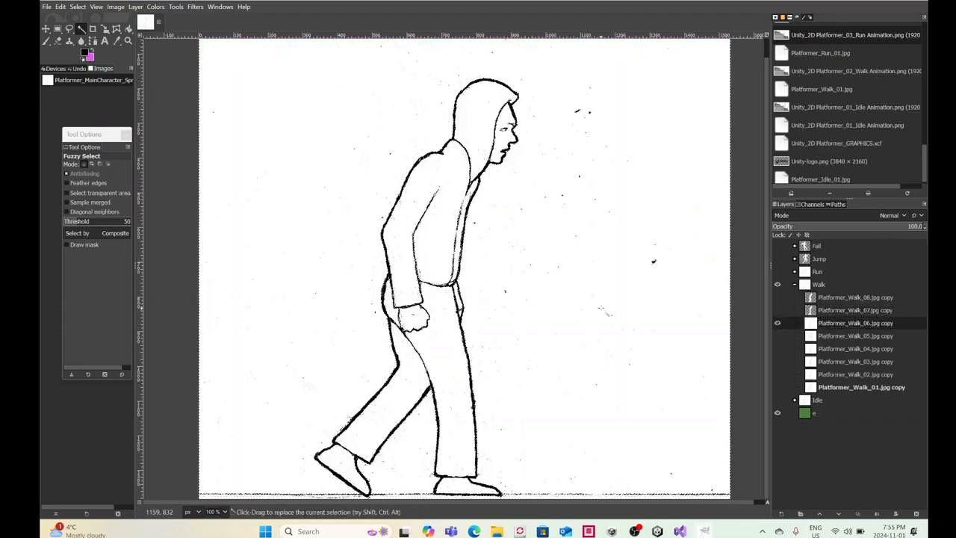
pyautogui.press('Delete')
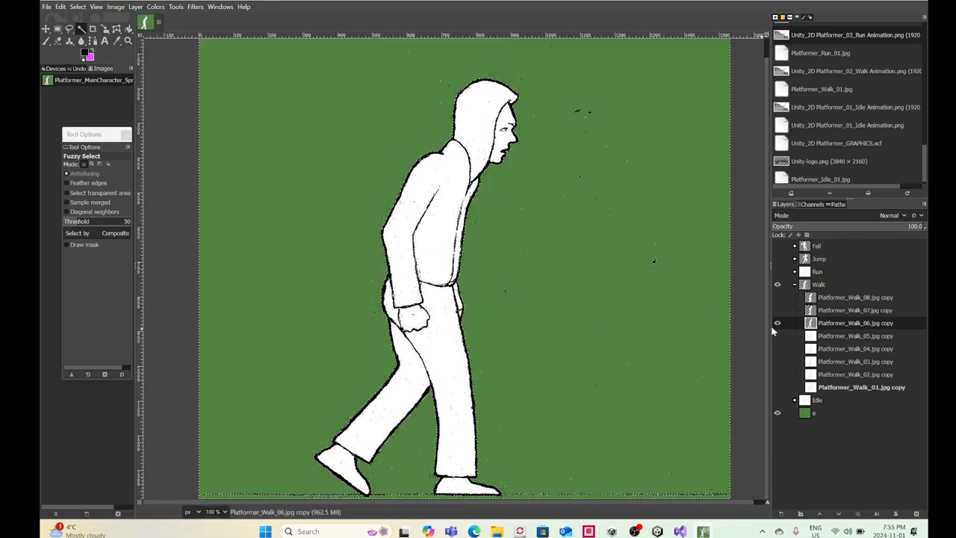
# Step: Make Platformer_Walk_05 the only visible Walk frame and delete its white background with Fuzzy Select
pyautogui.click(776, 325)
pyautogui.click(829, 337)
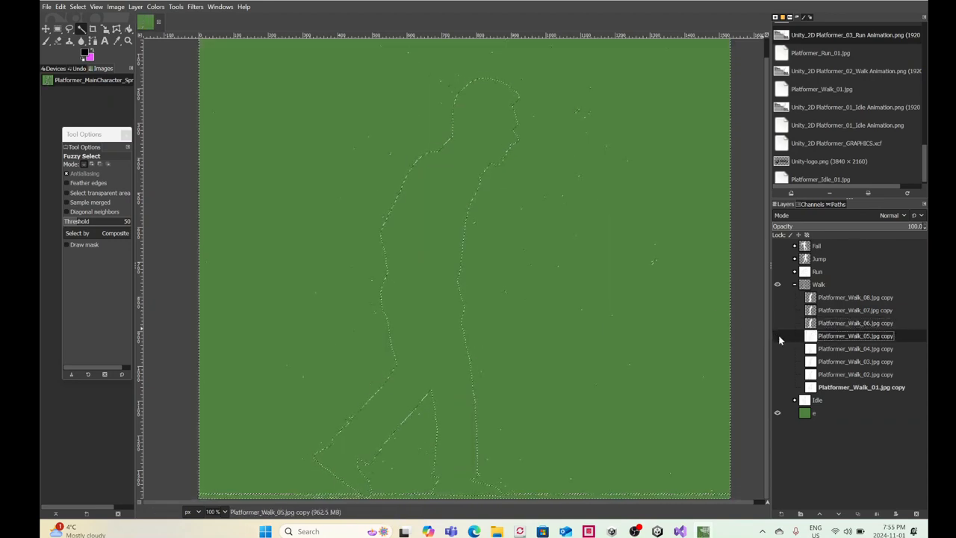
pyautogui.click(776, 336)
pyautogui.click(550, 316)
pyautogui.press('Delete')
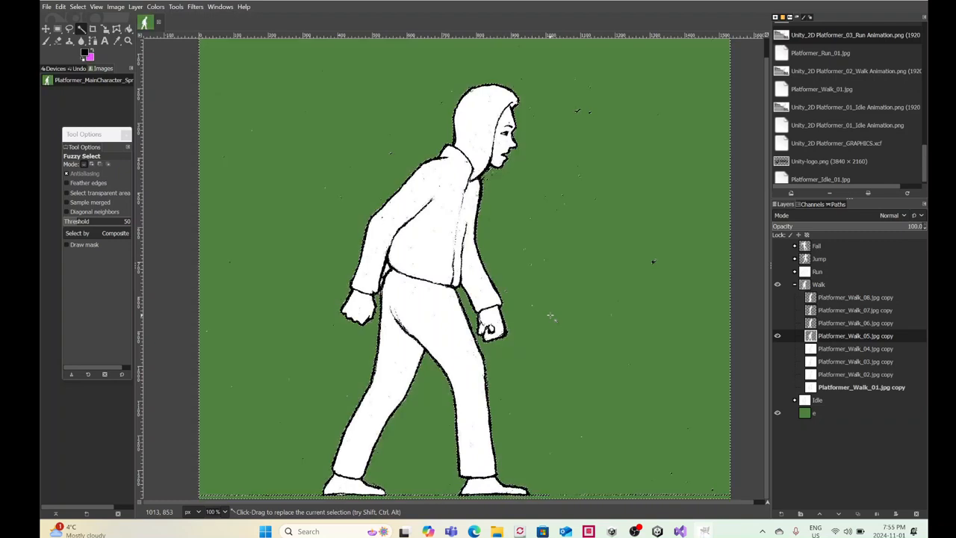
# Step: Make Platformer_Walk_04 the only visible Walk frame and delete its white background with Fuzzy Select
pyautogui.click(777, 336)
pyautogui.click(834, 349)
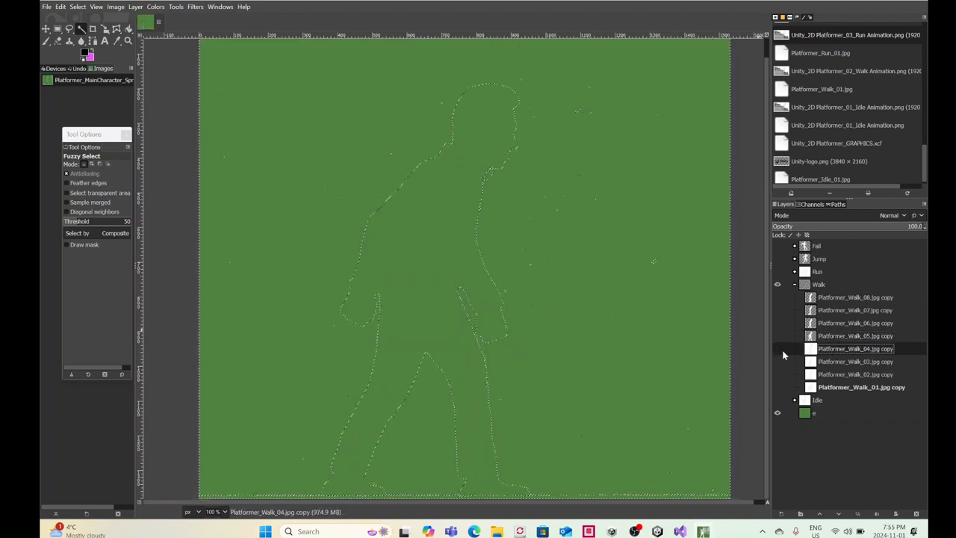
pyautogui.click(776, 349)
pyautogui.click(627, 321)
pyautogui.press('Delete')
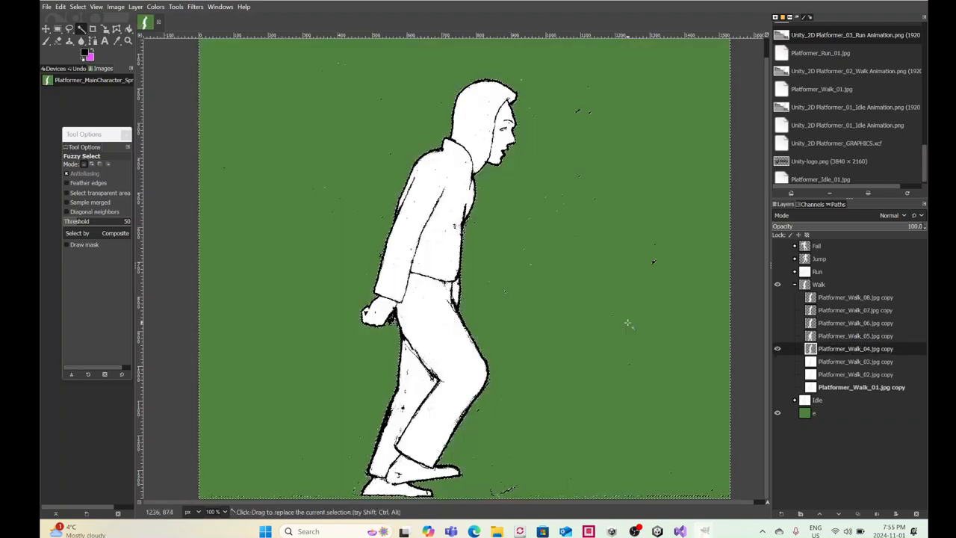
# Step: Make Platformer_Walk_03 the only visible Walk frame and delete its white background with Fuzzy Select
pyautogui.click(835, 362)
pyautogui.click(776, 362)
pyautogui.click(777, 349)
pyautogui.click(705, 373)
pyautogui.press('Delete')
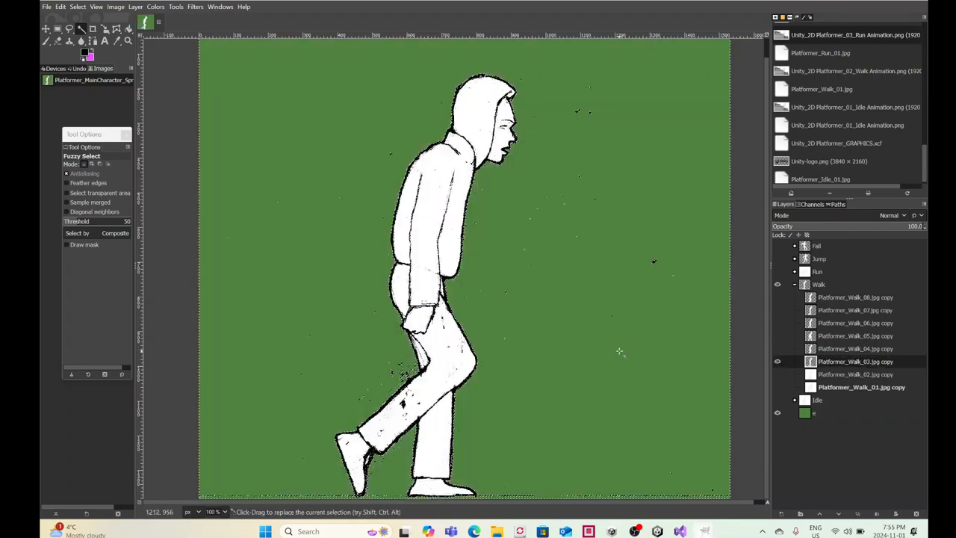
# Step: Make Platformer_Walk_02 the only visible Walk frame and delete its white background with Fuzzy Select
pyautogui.click(777, 362)
pyautogui.click(834, 374)
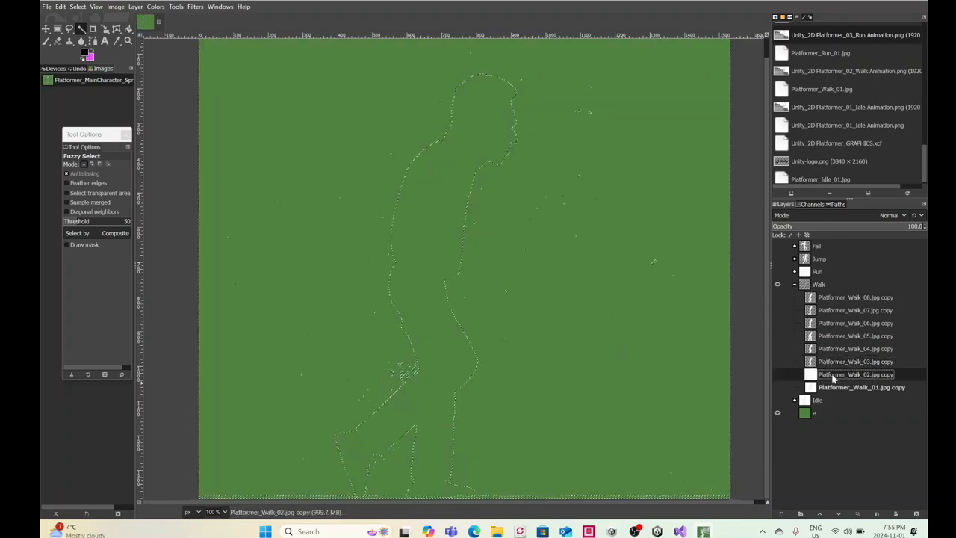
pyautogui.click(777, 375)
pyautogui.click(721, 375)
pyautogui.press('Delete')
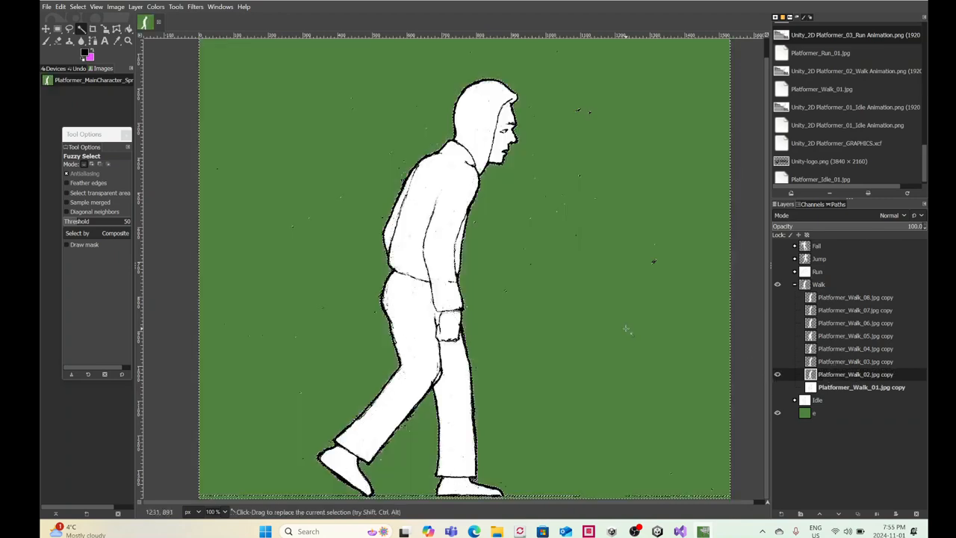
# Step: Make Platformer_Walk_01 the only visible Walk frame and try to delete its white background with Fuzzy Select
pyautogui.click(776, 374)
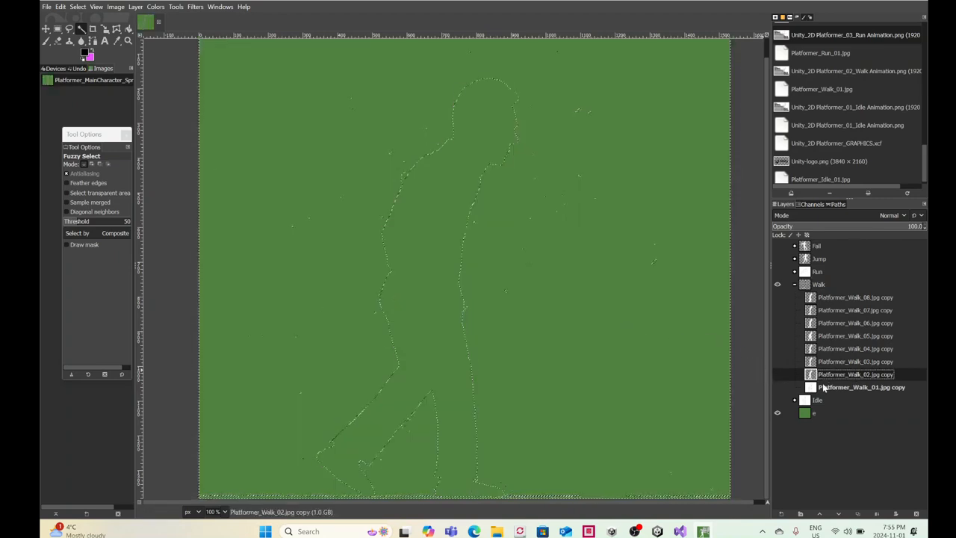
pyautogui.click(816, 388)
pyautogui.click(776, 387)
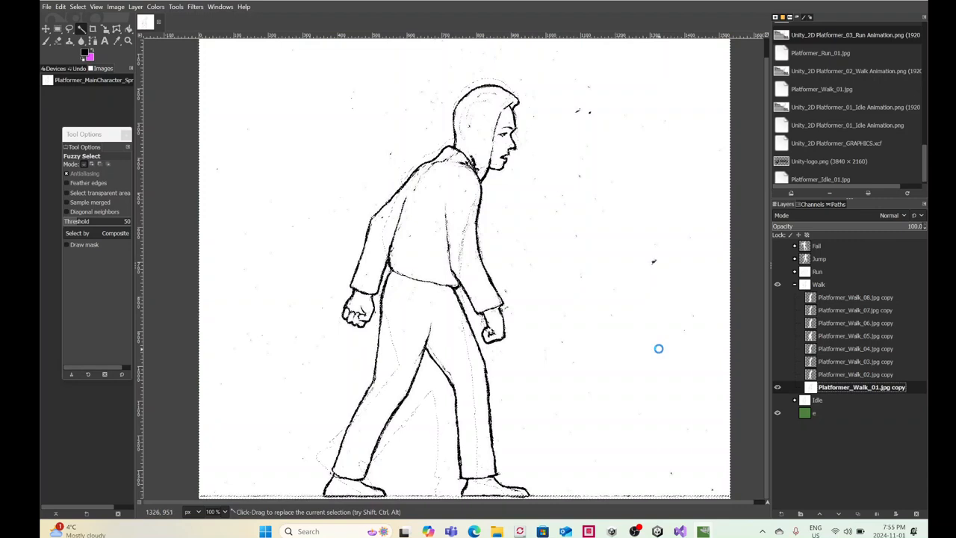
pyautogui.click(659, 348)
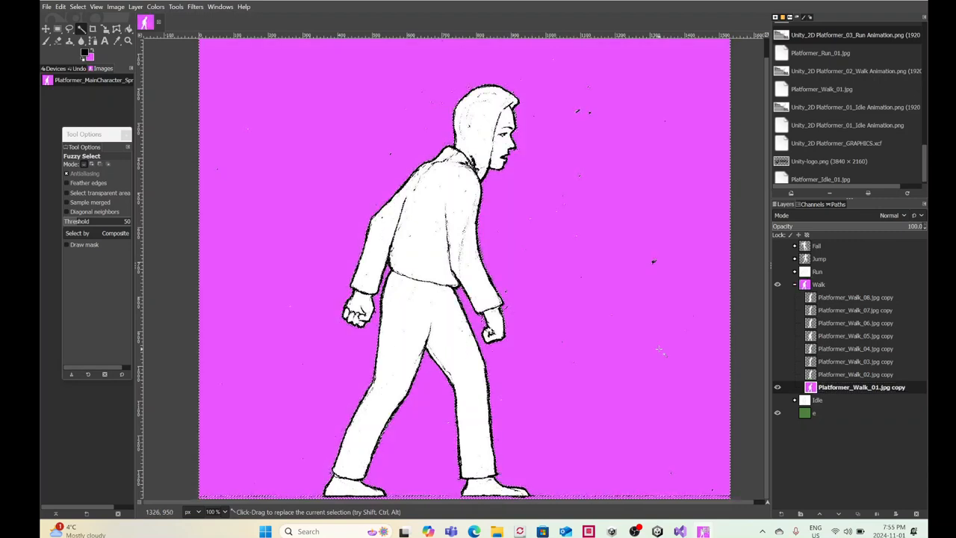
# Step: Add an alpha channel to the Platformer_Walk_01 layer and delete its selected background
pyautogui.rightClick(840, 393)
pyautogui.click(802, 331)
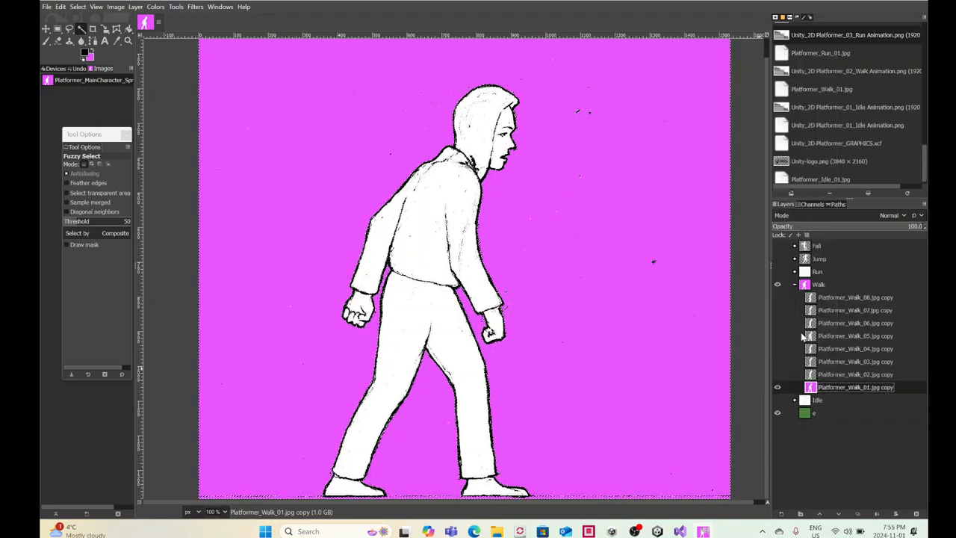
pyautogui.press('Delete')
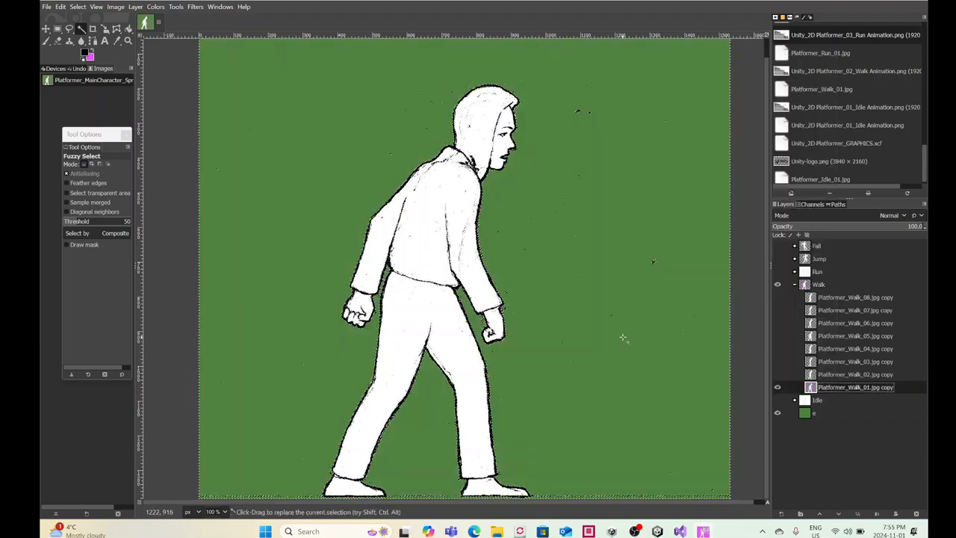
# Step: Hide Platformer_Walk_01 and the collapsed Walk group, and show the Idle group with its frames listed
pyautogui.click(778, 387)
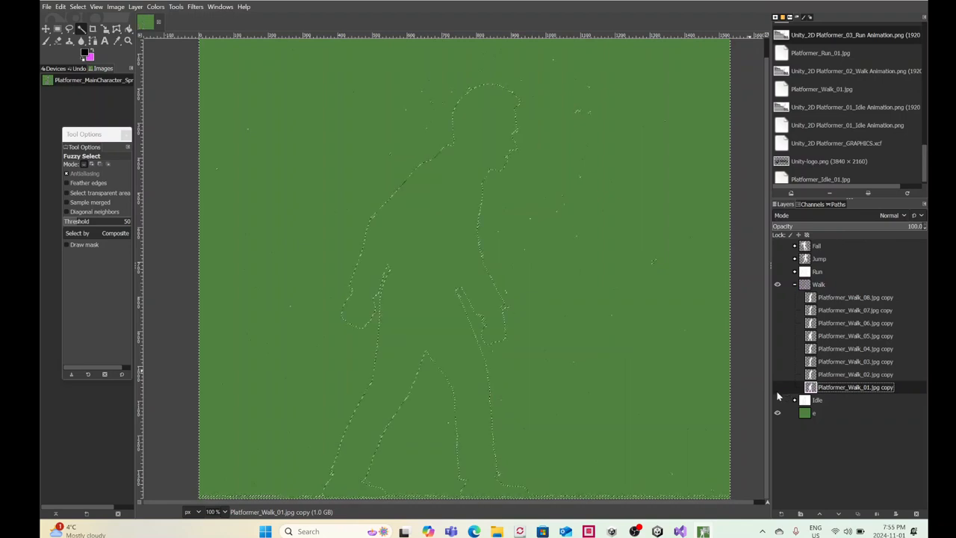
pyautogui.click(794, 285)
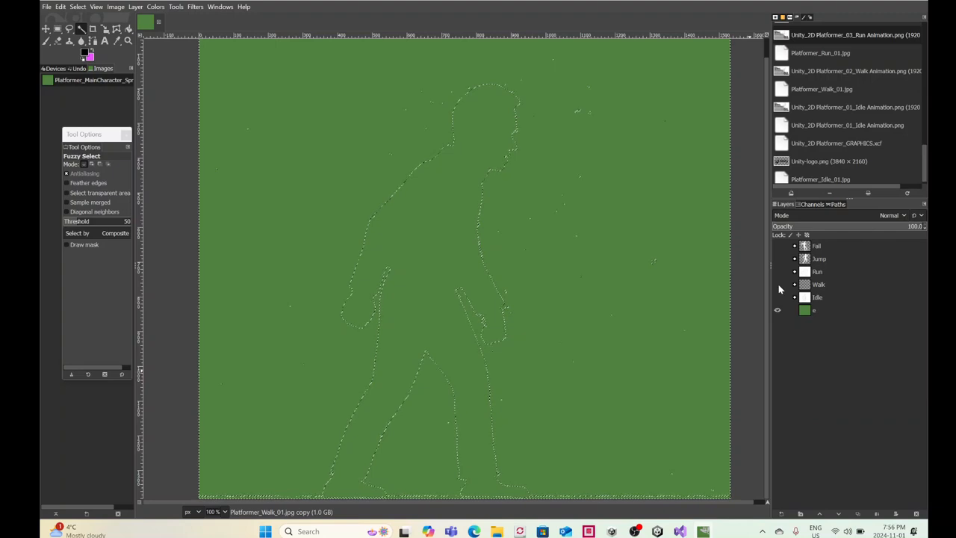
pyautogui.click(794, 297)
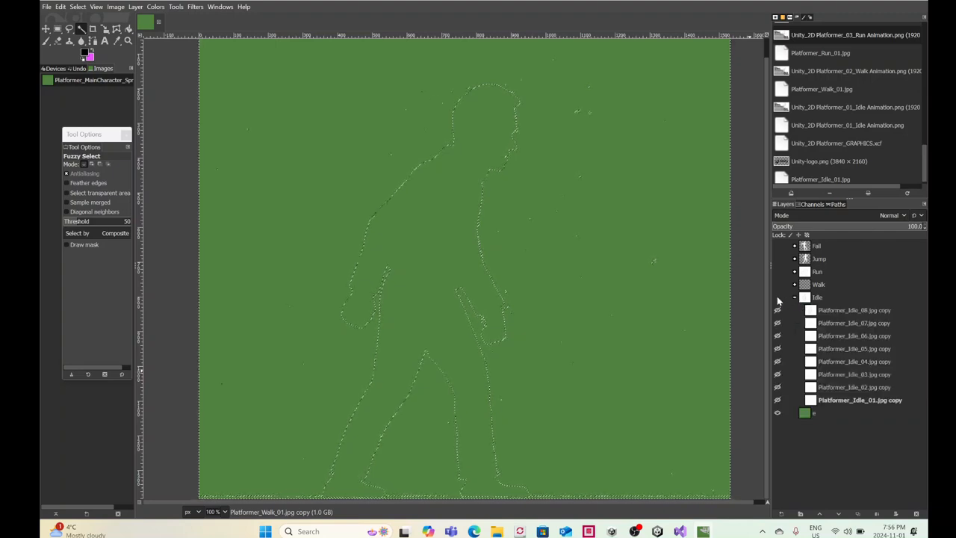
pyautogui.click(776, 296)
# Step: Hide every Idle frame except Platformer_Idle_08 and add an alpha channel to the Platformer_Idle_01 layer
pyautogui.click(776, 322)
pyautogui.click(777, 335)
pyautogui.click(777, 348)
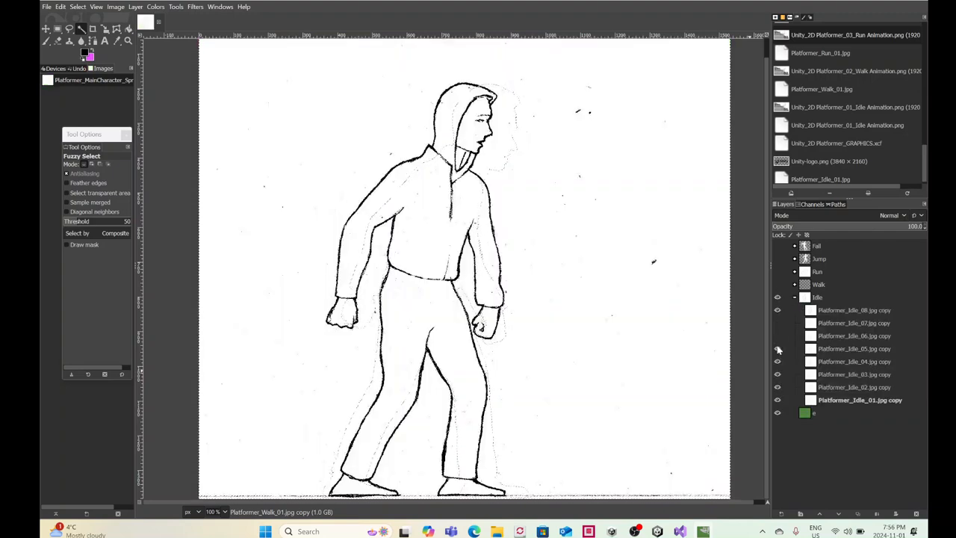
pyautogui.click(777, 400)
pyautogui.click(777, 387)
pyautogui.click(777, 374)
pyautogui.click(777, 362)
pyautogui.rightClick(828, 401)
pyautogui.click(851, 342)
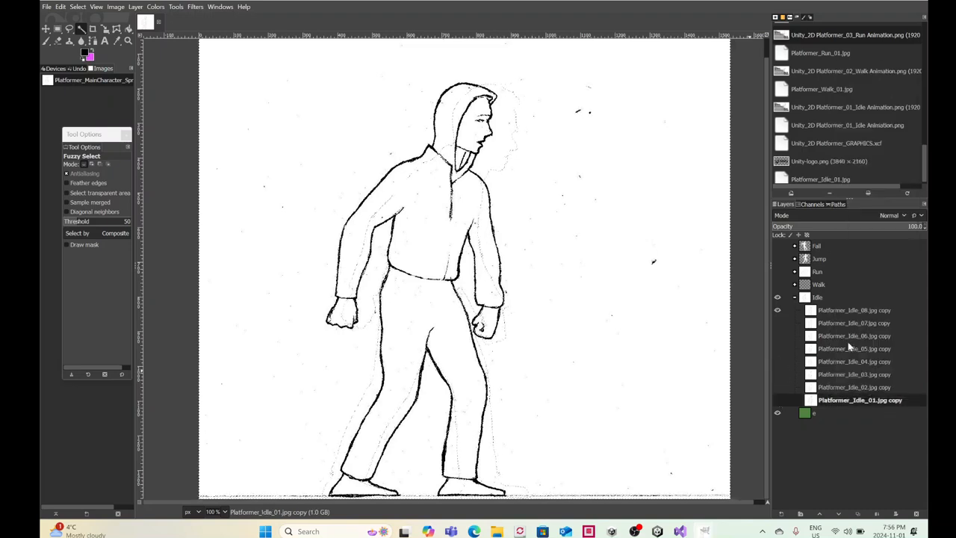
# Step: Delete the white background of the Platformer_Idle_08 layer with Fuzzy Select
pyautogui.click(838, 312)
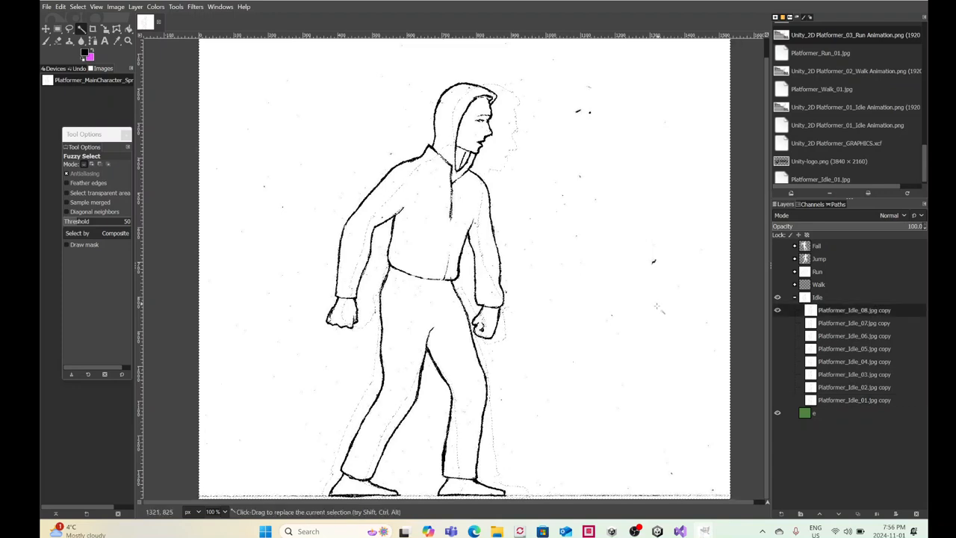
pyautogui.click(631, 330)
pyautogui.press('Delete')
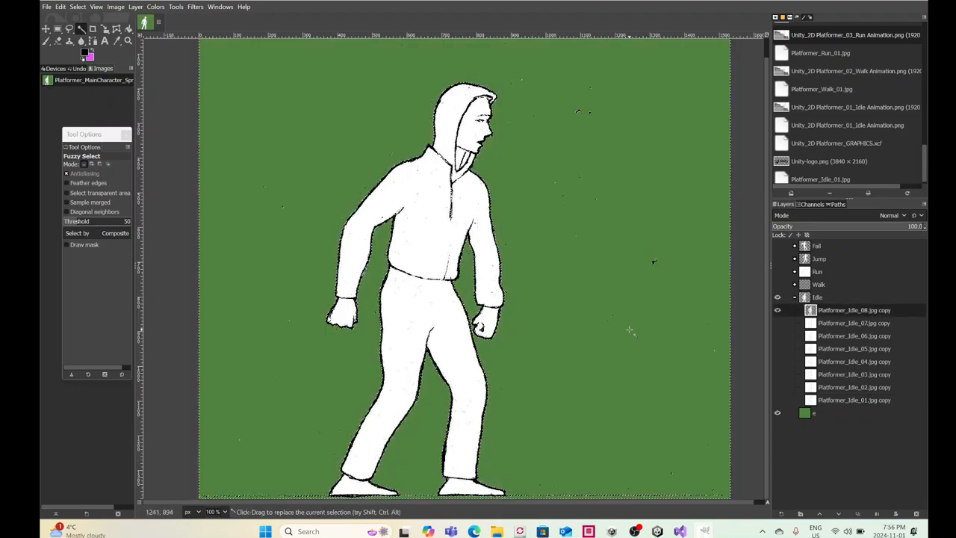
# Step: Make Platformer_Idle_07 the only visible Idle frame and delete its white background with Fuzzy Select
pyautogui.click(777, 310)
pyautogui.click(777, 322)
pyautogui.click(821, 324)
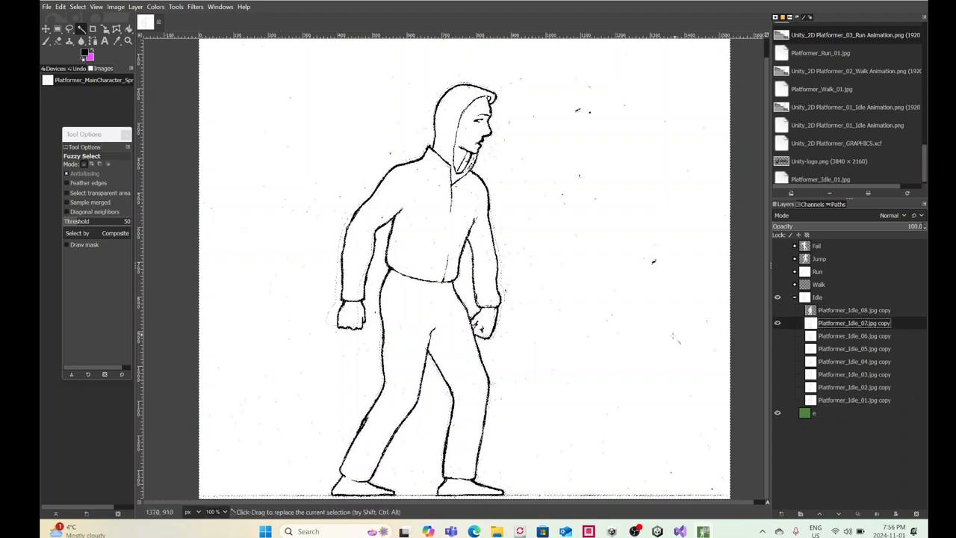
pyautogui.click(678, 359)
pyautogui.press('Delete')
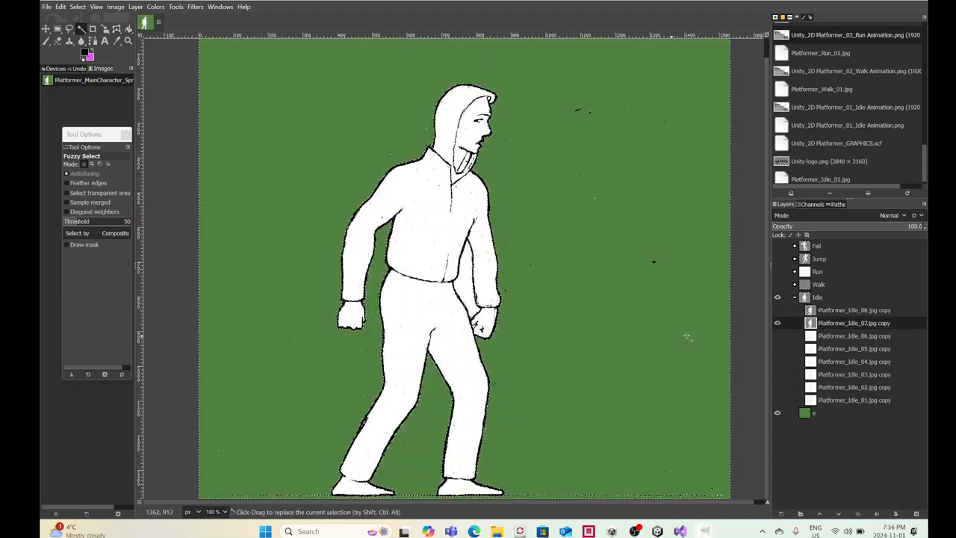
# Step: Make Platformer_Idle_06 the only visible Idle frame and delete its white background with Fuzzy Select
pyautogui.click(777, 322)
pyautogui.click(776, 335)
pyautogui.click(821, 336)
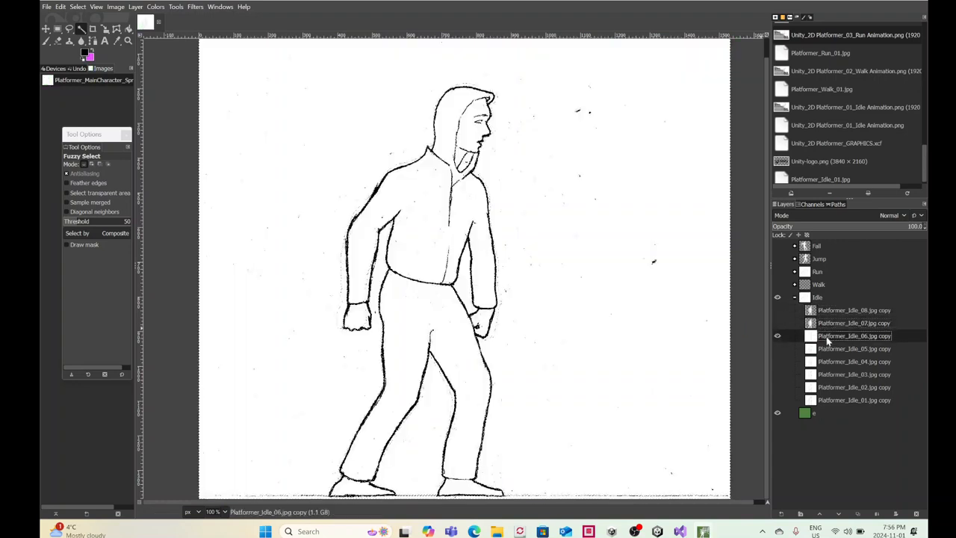
pyautogui.click(660, 334)
pyautogui.press('Delete')
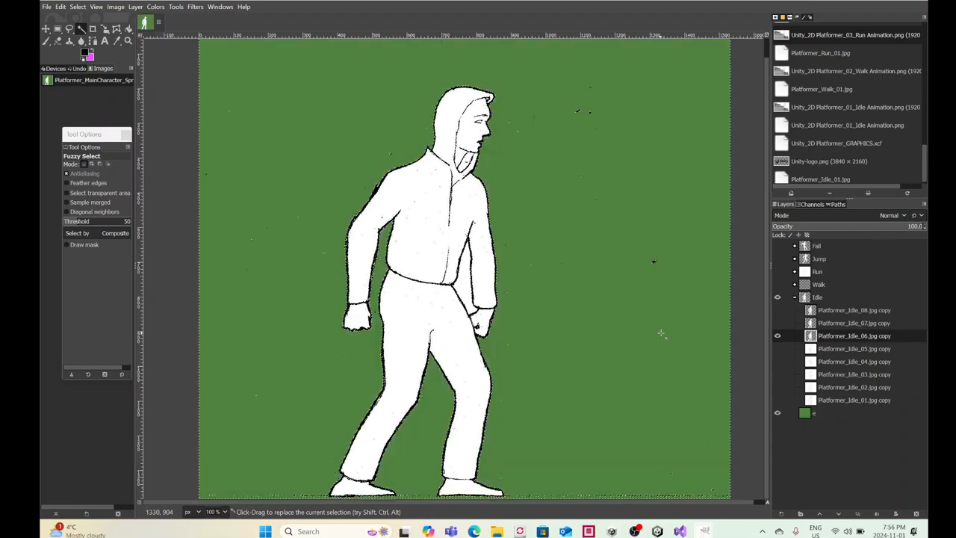
# Step: Make Platformer_Idle_05 the only visible Idle frame and delete its white background with Fuzzy Select
pyautogui.click(777, 335)
pyautogui.click(777, 348)
pyautogui.click(821, 348)
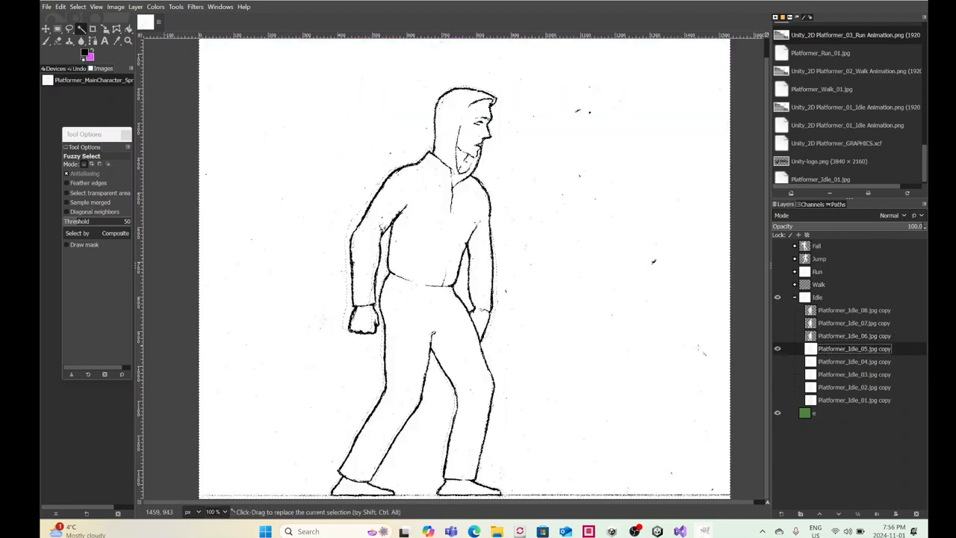
pyautogui.click(657, 354)
pyautogui.press('Delete')
# Step: Make Platformer_Idle_04 the only visible Idle frame and delete its white background with Fuzzy Select
pyautogui.click(777, 348)
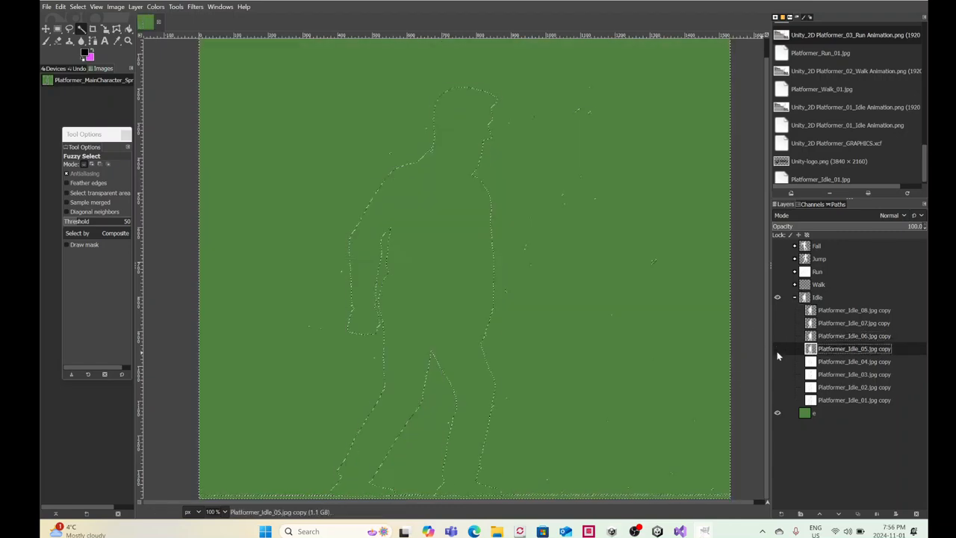
pyautogui.click(776, 360)
pyautogui.click(832, 361)
pyautogui.click(624, 348)
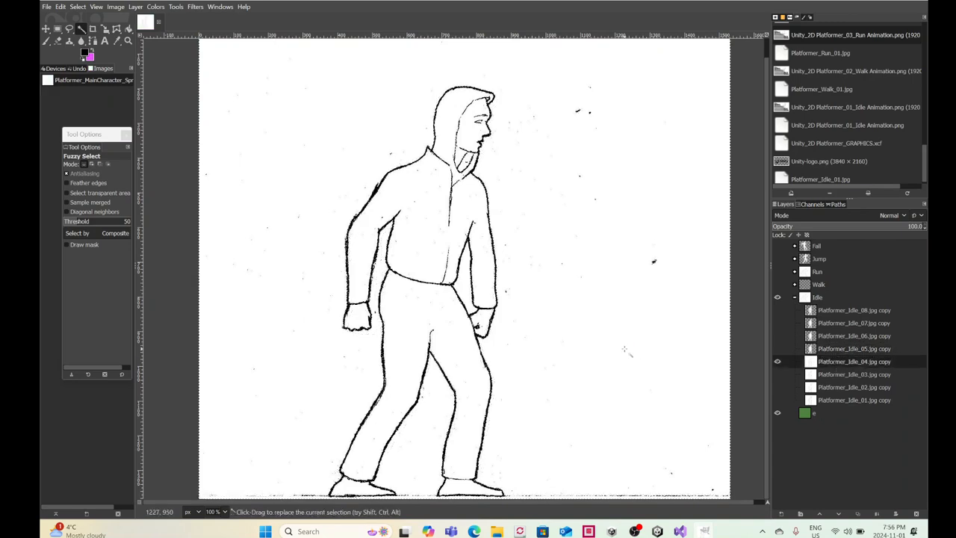
pyautogui.press('Delete')
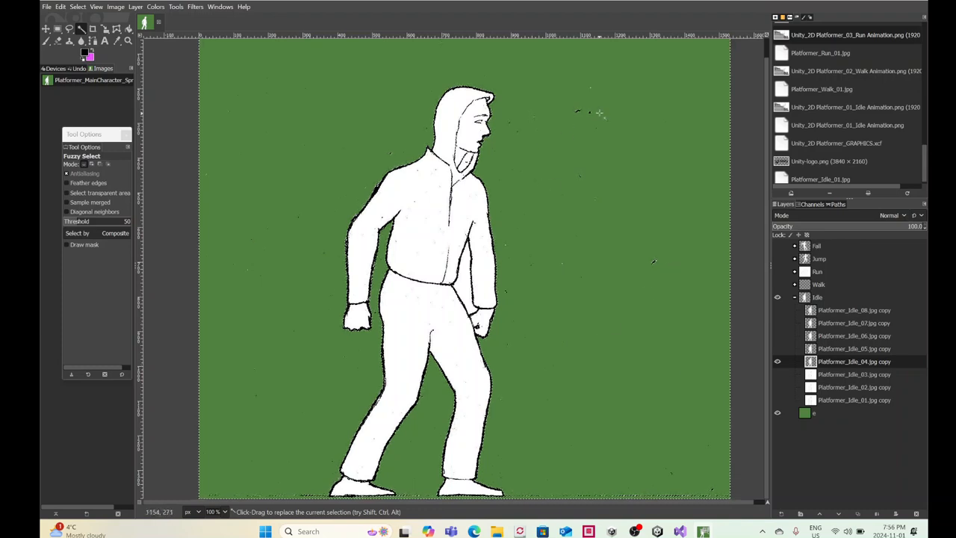
# Step: Hide Platformer_Idle_04 and show Platformer_Idle_03 as the only visible Idle frame
pyautogui.click(777, 362)
pyautogui.click(777, 376)
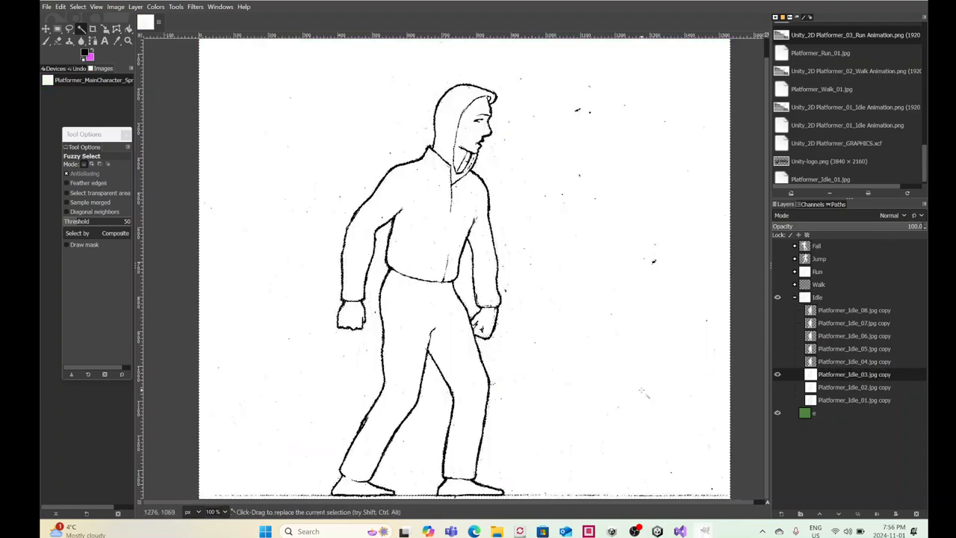
# Step: Hide the Platformer_Idle_03.jpg copy layer and clear the white background on the Platformer_Idle_02.jpg copy layer
pyautogui.click(776, 374)
pyautogui.click(777, 386)
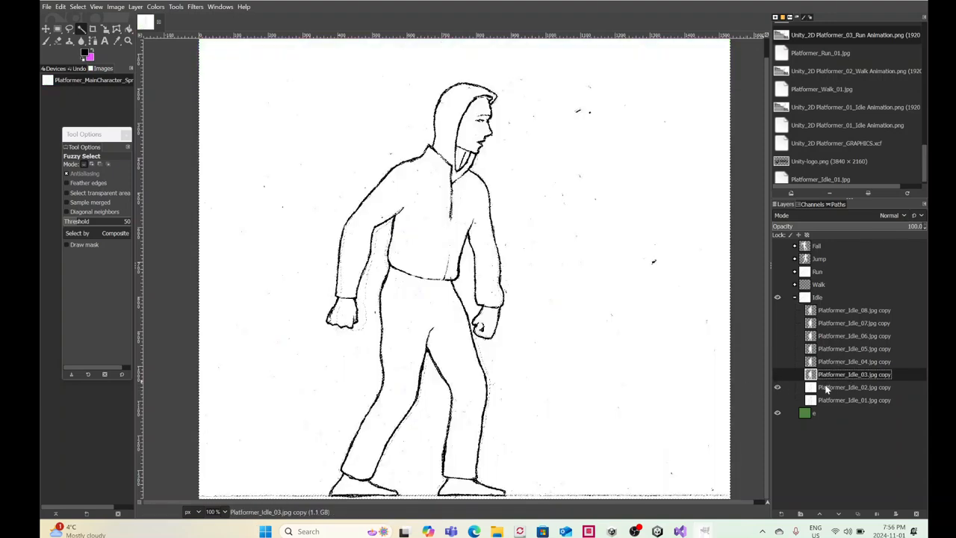
pyautogui.click(827, 389)
pyautogui.press('Delete')
# Step: Hide the Platformer_Idle_02.jpg copy layer, and show and select the Platformer_Idle_01.jpg copy layer
pyautogui.click(777, 387)
pyautogui.click(776, 399)
pyautogui.click(826, 400)
# Step: Try to clear the white background around the figure on the Platformer_Idle_01.jpg copy layer
pyautogui.click(659, 375)
pyautogui.press('Delete')
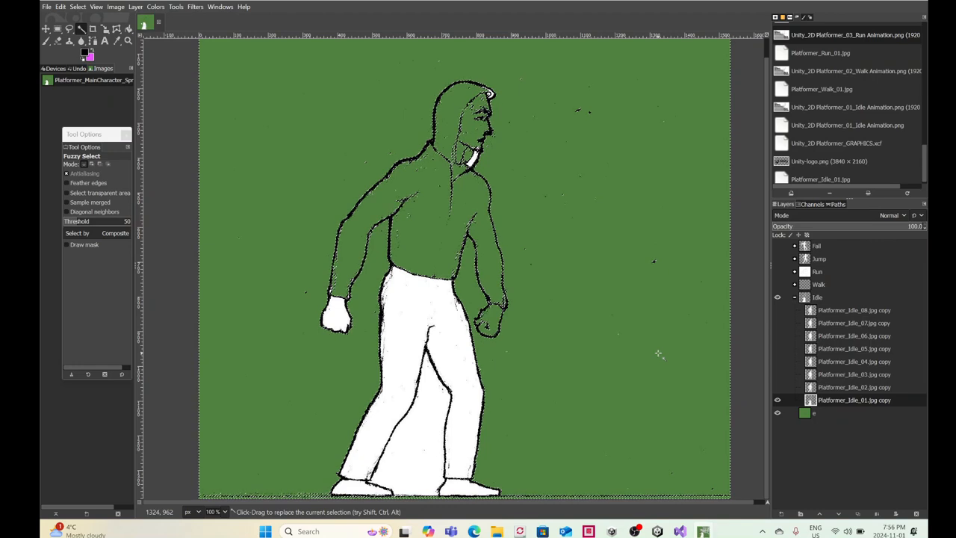
pyautogui.press('ctrl')
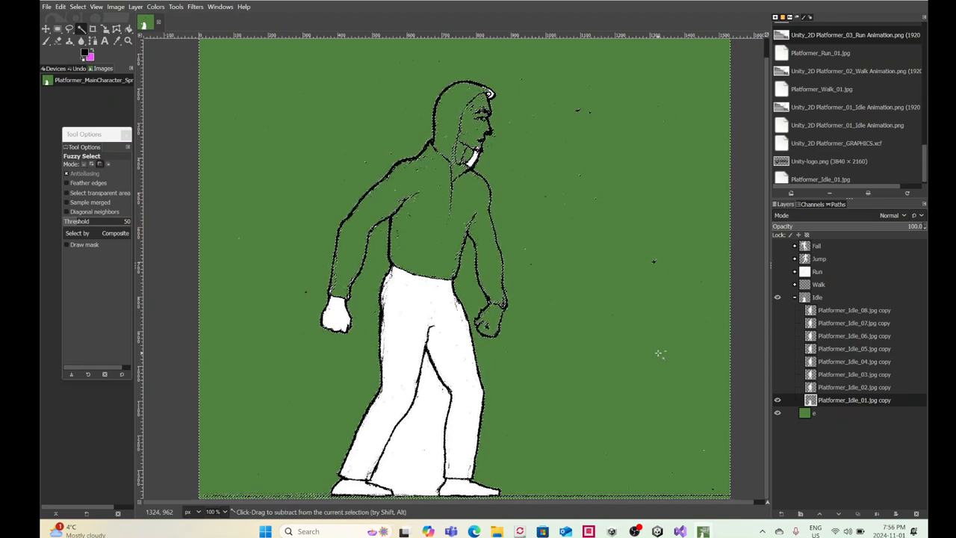
pyautogui.hotkey('ctrl', 'z')
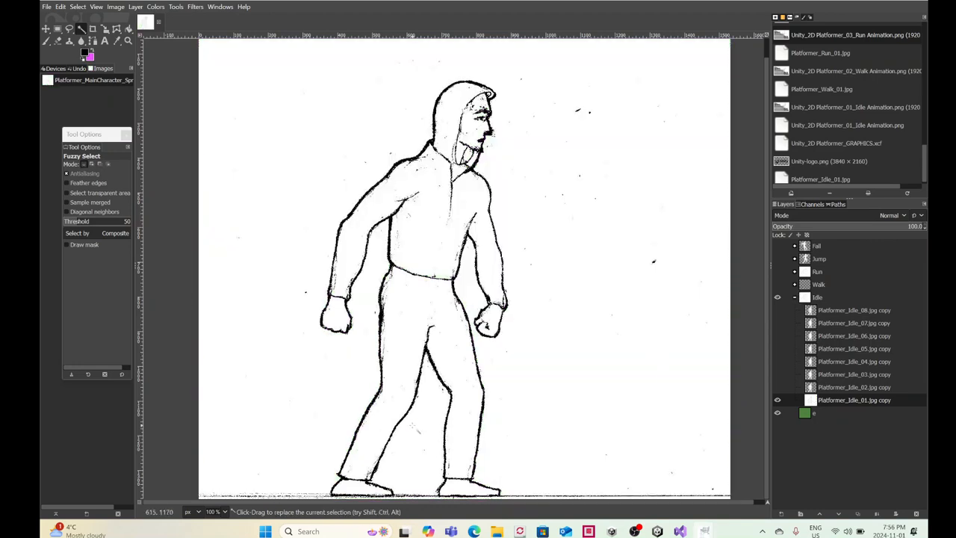
# Step: Clear the white area between the idle figure's legs and touch up the front forearm's outline with the Paintbrush
pyautogui.click(45, 41)
pyautogui.click(77, 7)
pyautogui.click(79, 32)
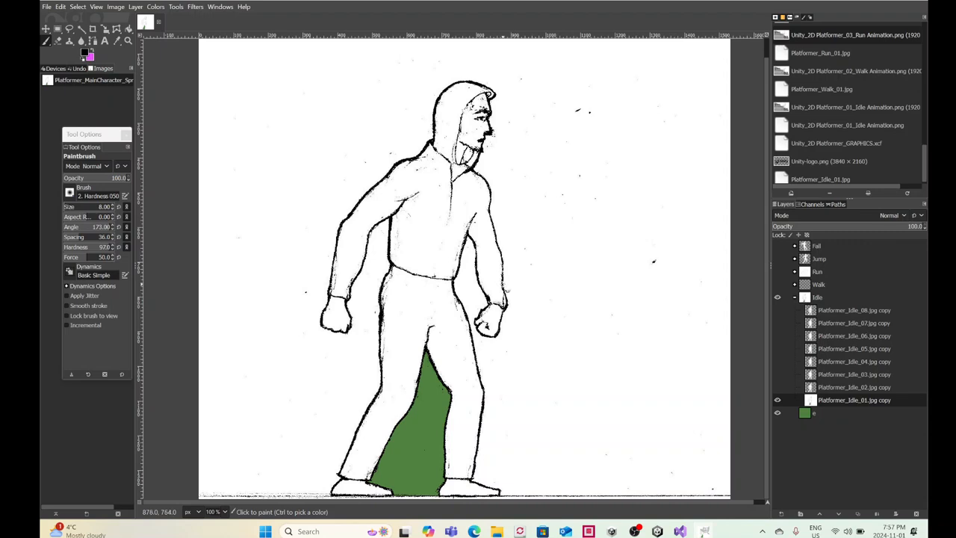
pyautogui.click(502, 270)
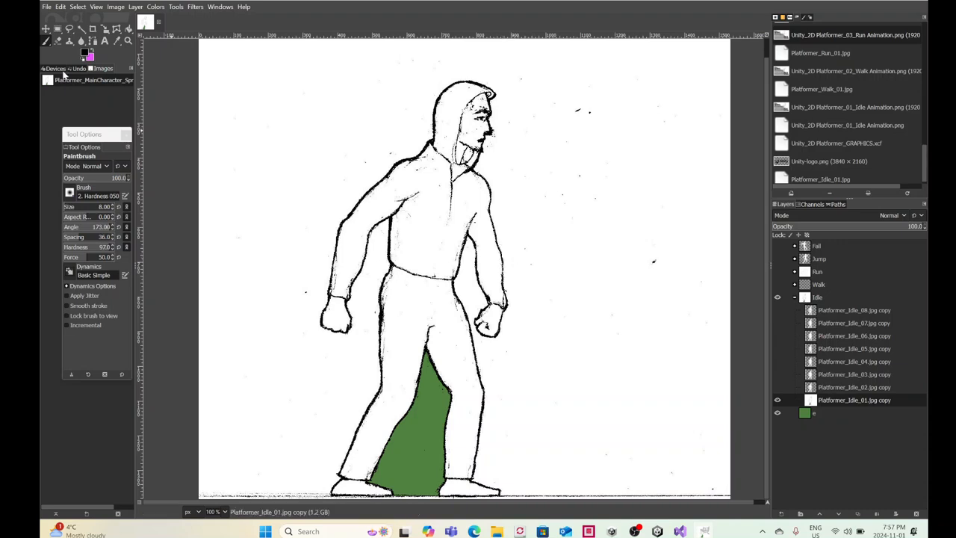
# Step: Set the Paintbrush size to 4 for closing small gaps in the idle figure's outline
pyautogui.click(127, 40)
pyautogui.click(470, 254)
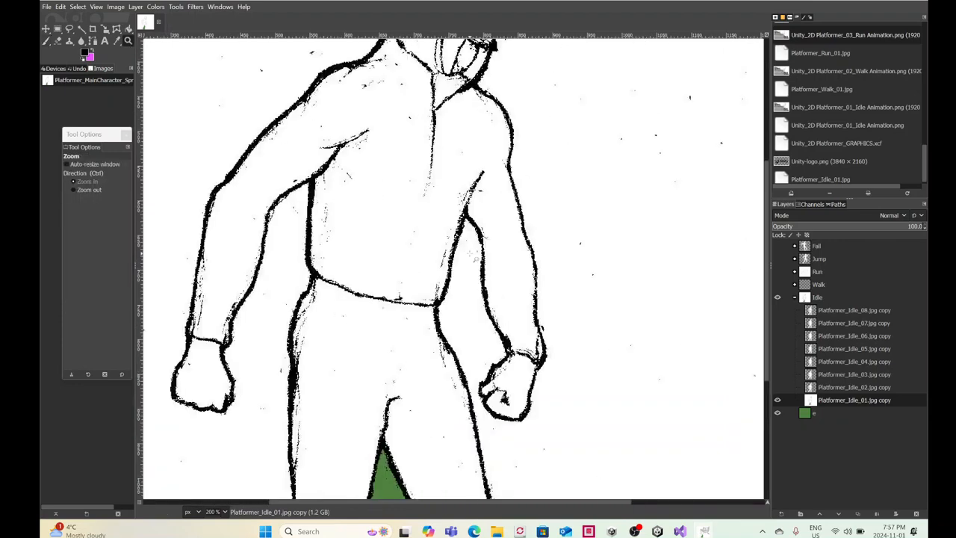
pyautogui.click(46, 41)
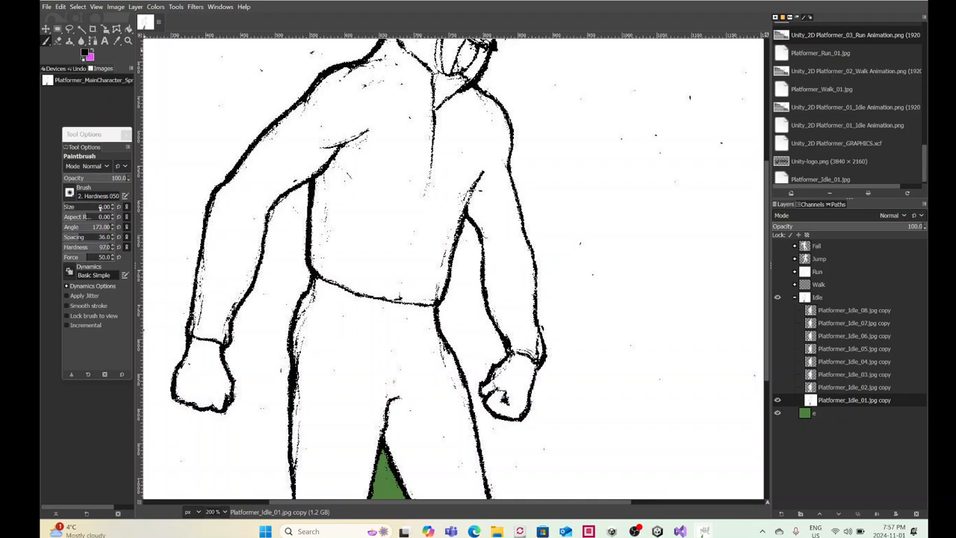
pyautogui.click(101, 207)
pyautogui.doubleClick(103, 207)
pyautogui.write('4')
pyautogui.press('Return')
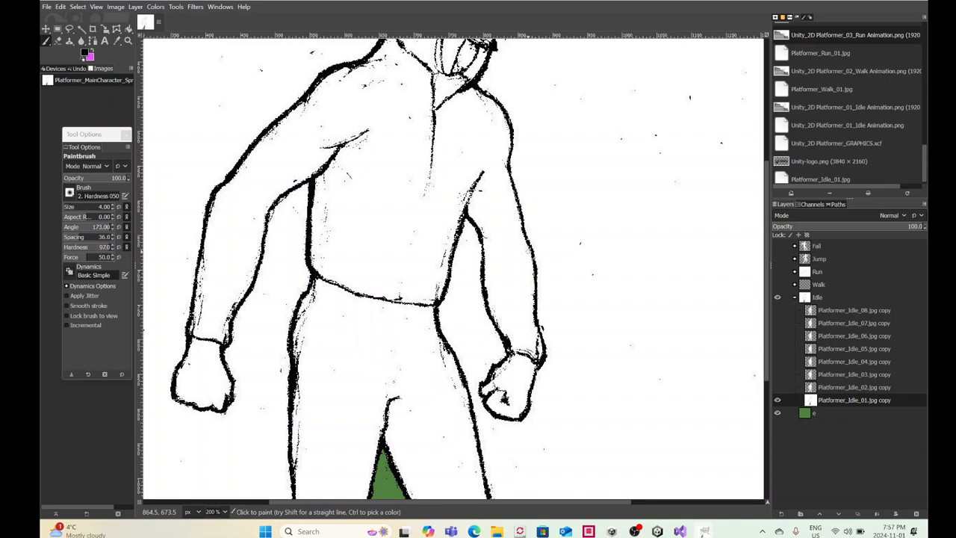
# Step: Clear the white background around the figure on the Platformer_Idle_01.jpg copy layer using Fuzzy Select, and deselect everything
pyautogui.click(45, 31)
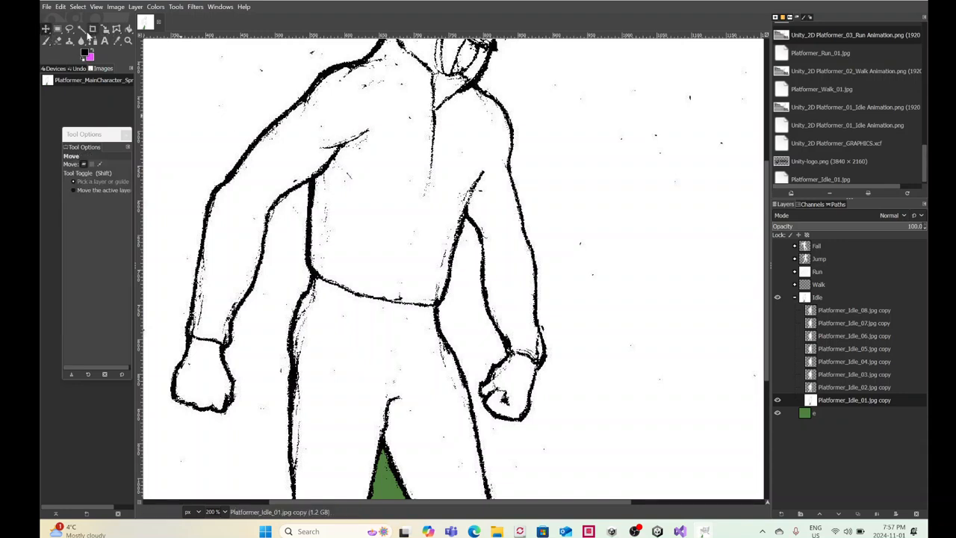
pyautogui.click(81, 29)
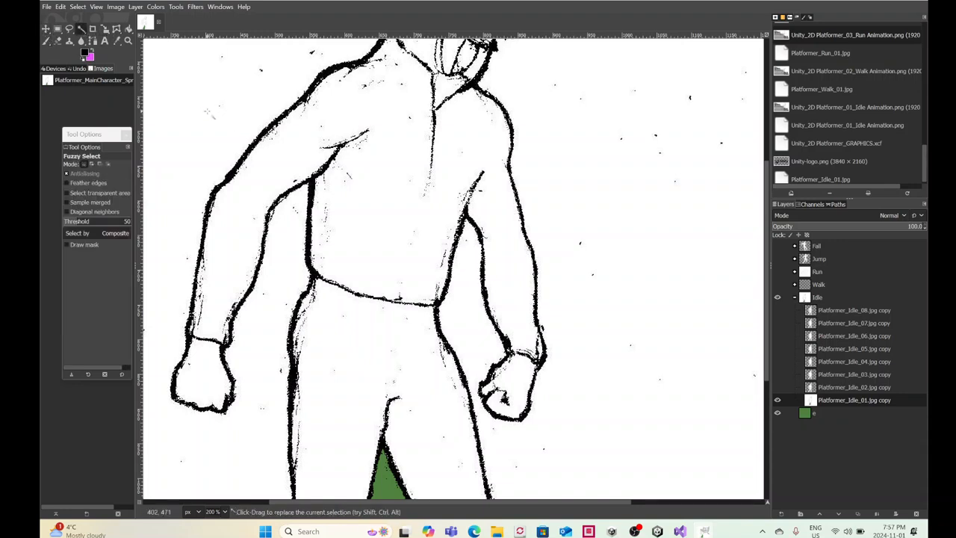
pyautogui.click(209, 112)
pyautogui.press('Delete')
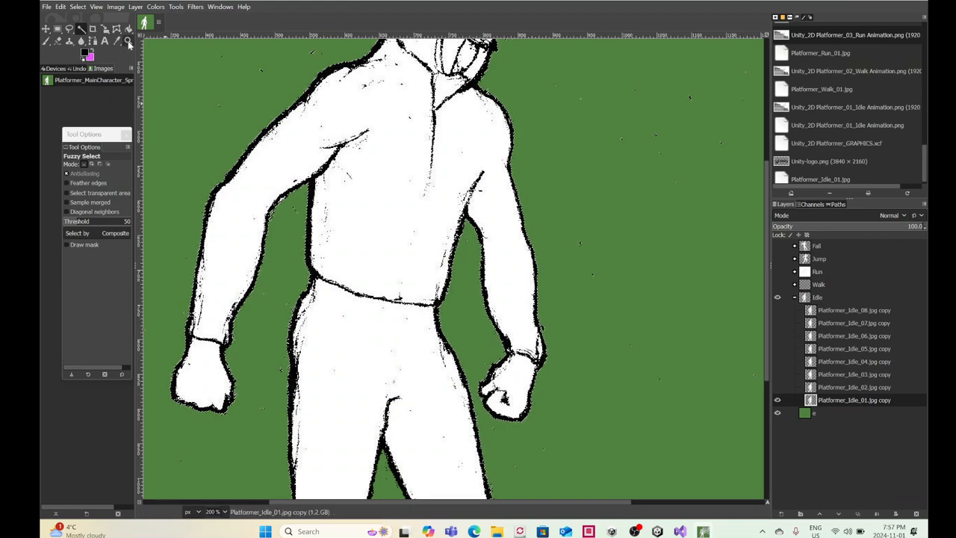
pyautogui.click(128, 41)
pyautogui.keyDown('ctrl'); pyautogui.click(438, 188); pyautogui.keyUp('ctrl')
pyautogui.keyDown('ctrl'); pyautogui.click(448, 213); pyautogui.keyUp('ctrl')
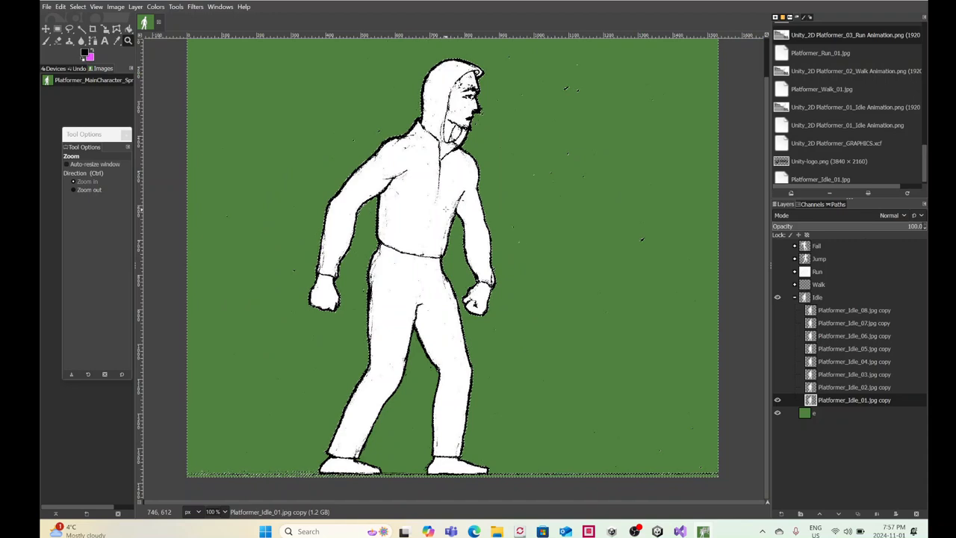
pyautogui.click(77, 6)
pyautogui.click(82, 31)
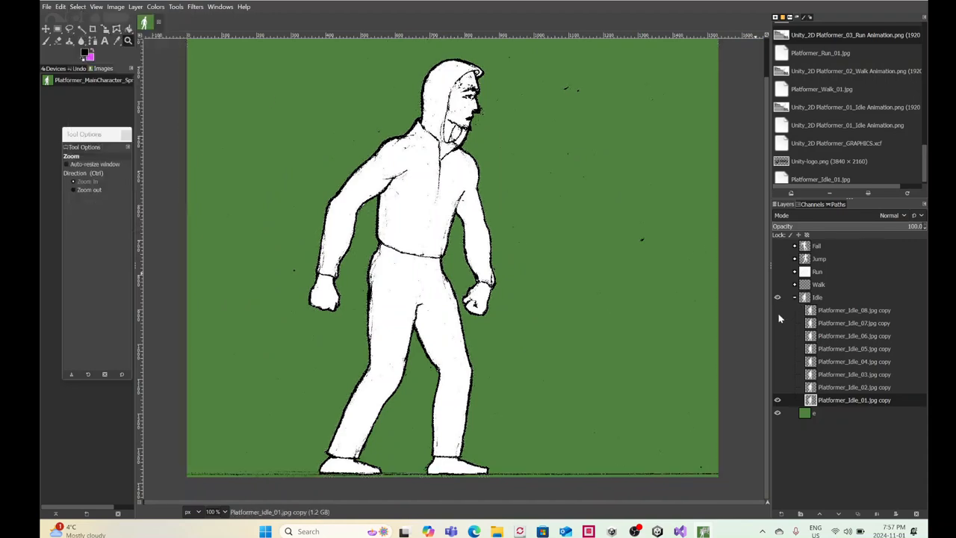
# Step: Collapse and hide the Idle group, and show the Run group with its Platformer_Run_01.jpg copy layer selected
pyautogui.click(794, 298)
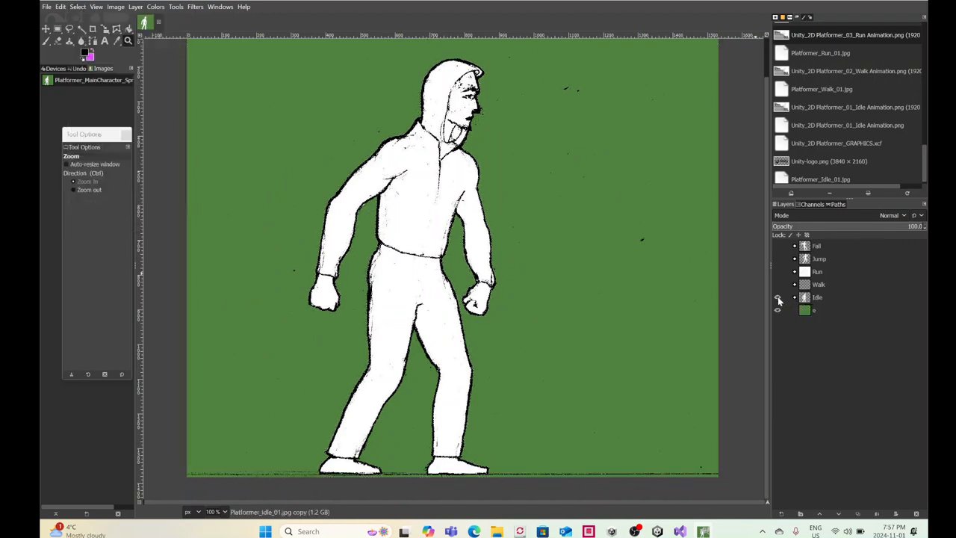
pyautogui.click(777, 298)
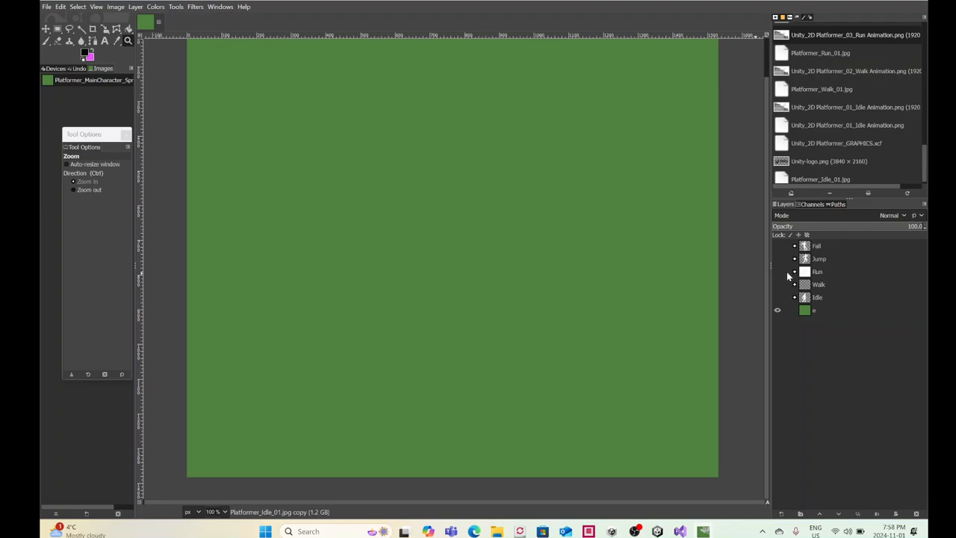
pyautogui.click(777, 271)
pyautogui.click(795, 272)
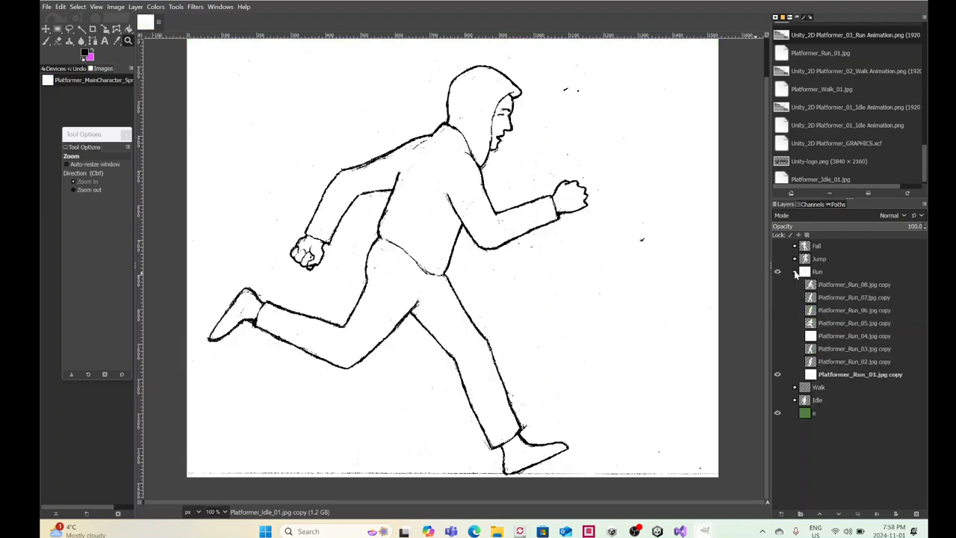
pyautogui.click(825, 376)
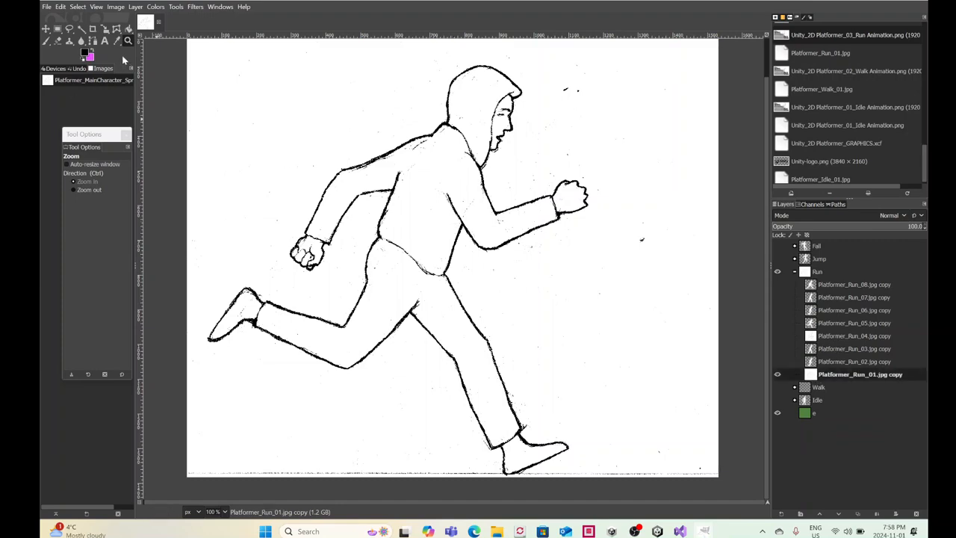
# Step: Select the white background around the running figure on the Platformer_Run_01.jpg copy layer and fill it with the magenta background color
pyautogui.press('2')
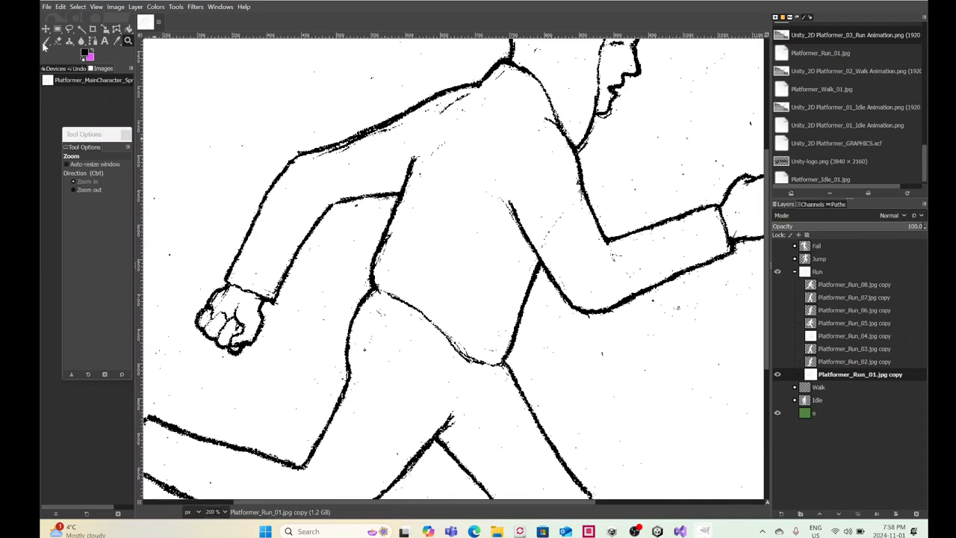
pyautogui.click(46, 41)
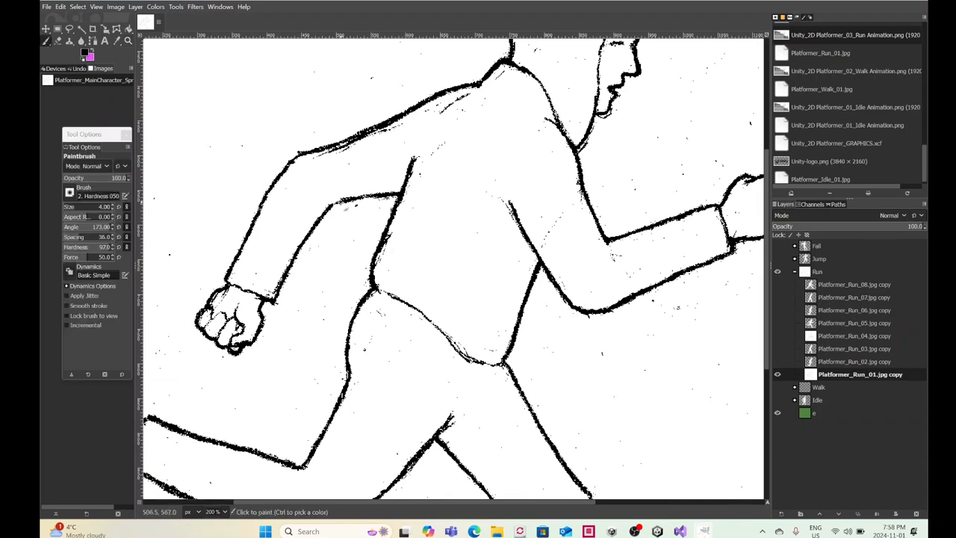
pyautogui.click(338, 208)
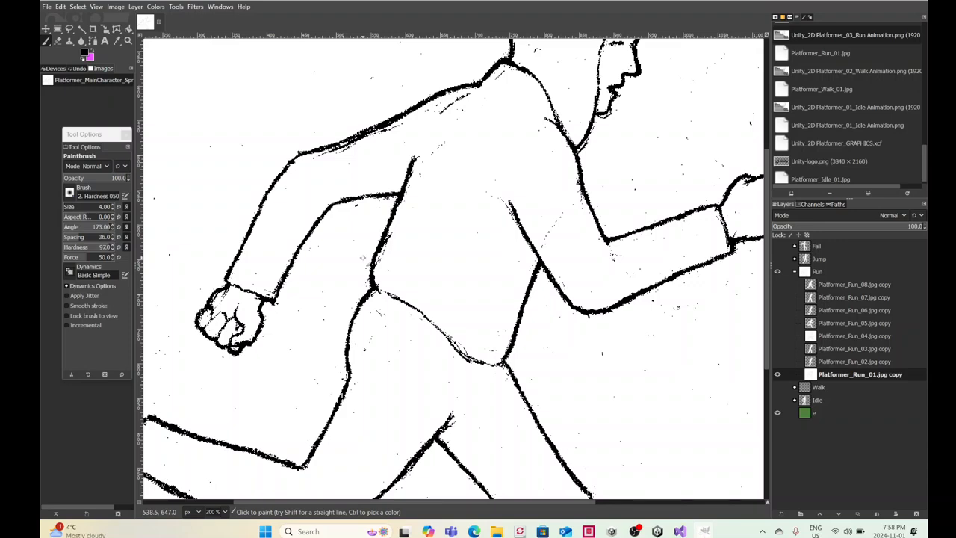
pyautogui.click(81, 29)
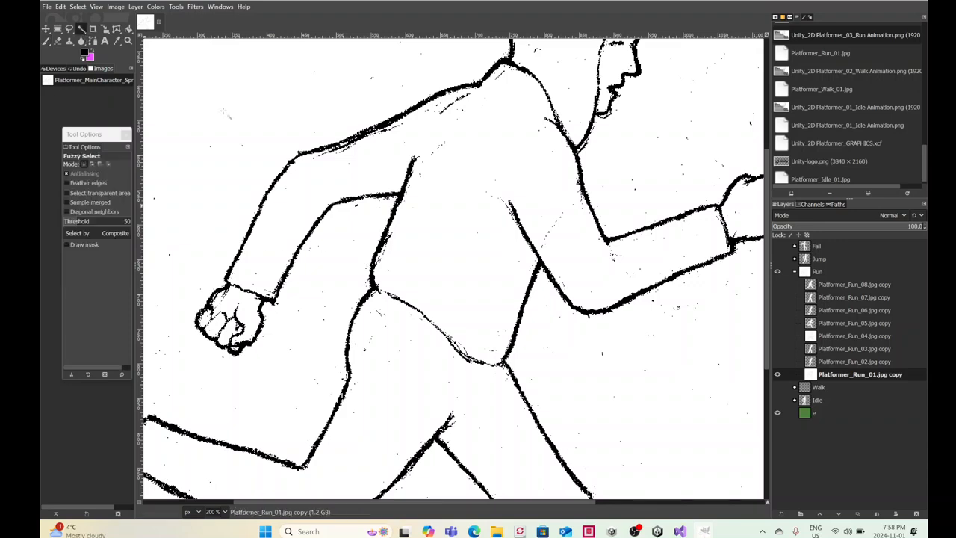
pyautogui.click(248, 126)
pyautogui.hotkey('ctrl', ',')
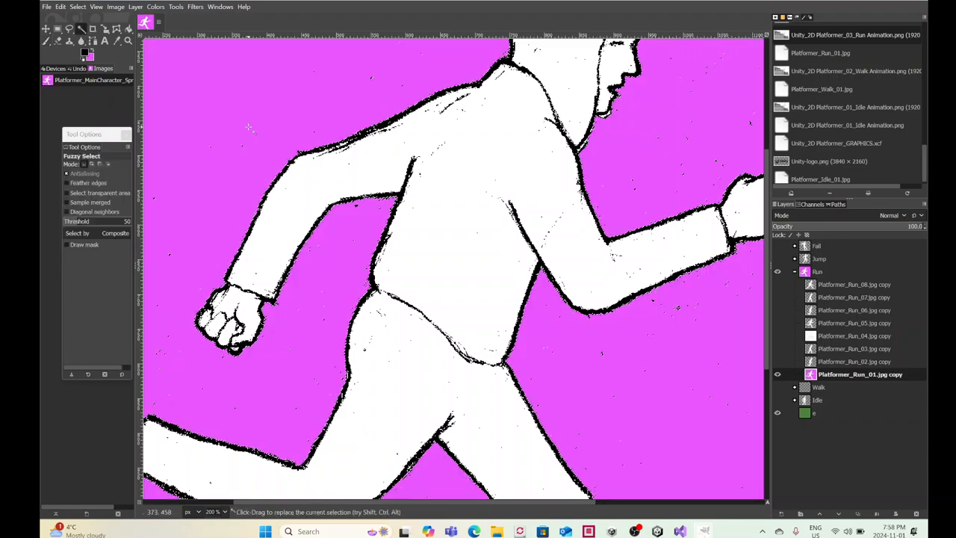
pyautogui.click(127, 41)
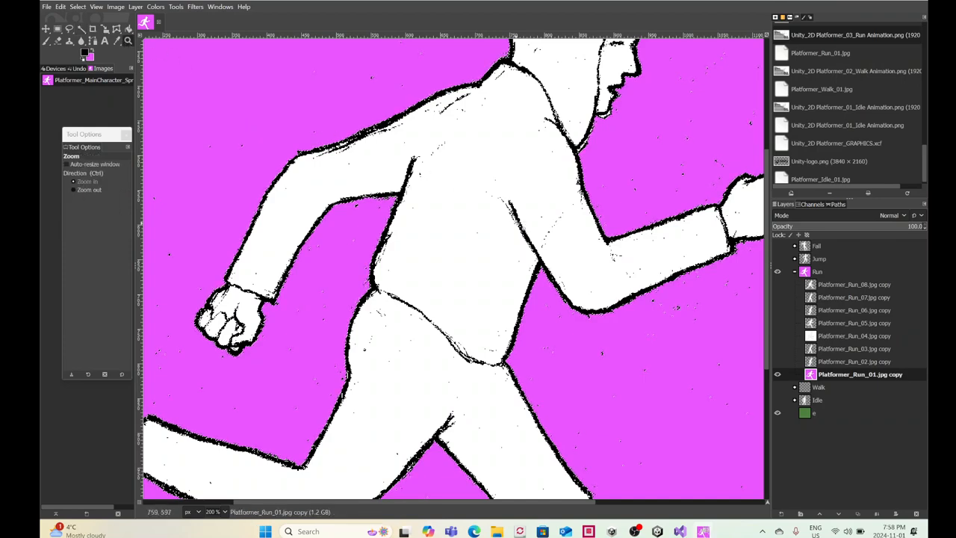
pyautogui.keyDown('ctrl'); pyautogui.click(516, 222); pyautogui.keyUp('ctrl')
pyautogui.keyDown('ctrl'); pyautogui.click(516, 223); pyautogui.keyUp('ctrl')
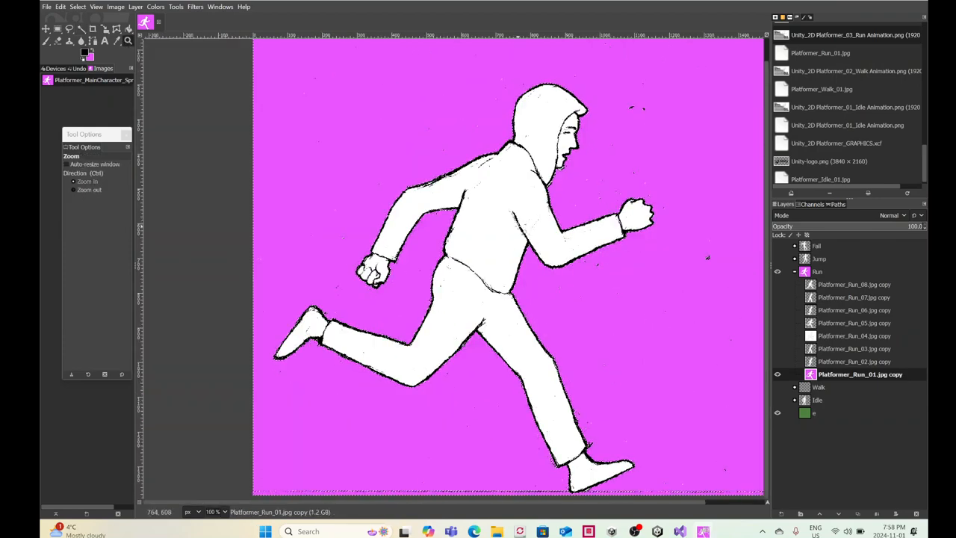
# Step: Add an alpha channel to the Platformer_Run_01.jpg copy layer and clear its selected background to transparency
pyautogui.rightClick(861, 376)
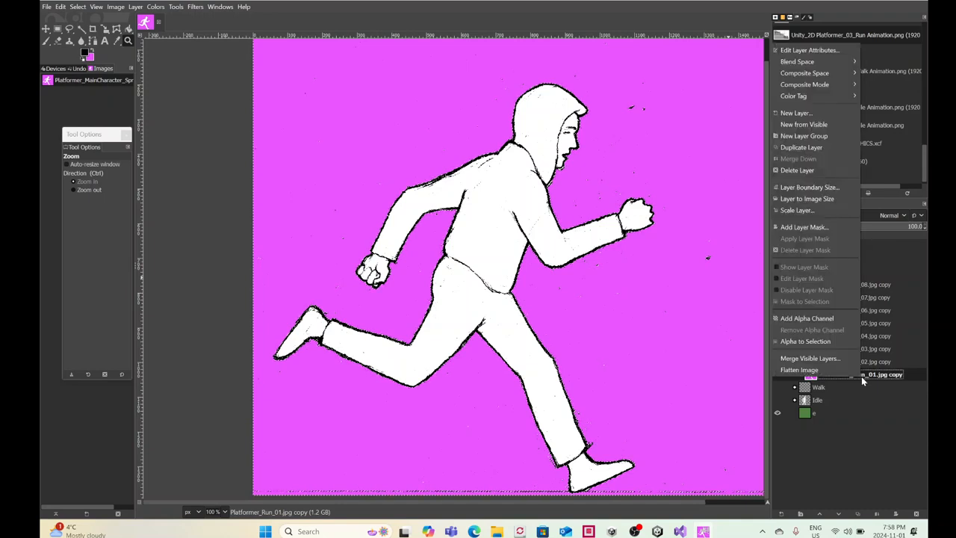
pyautogui.click(807, 318)
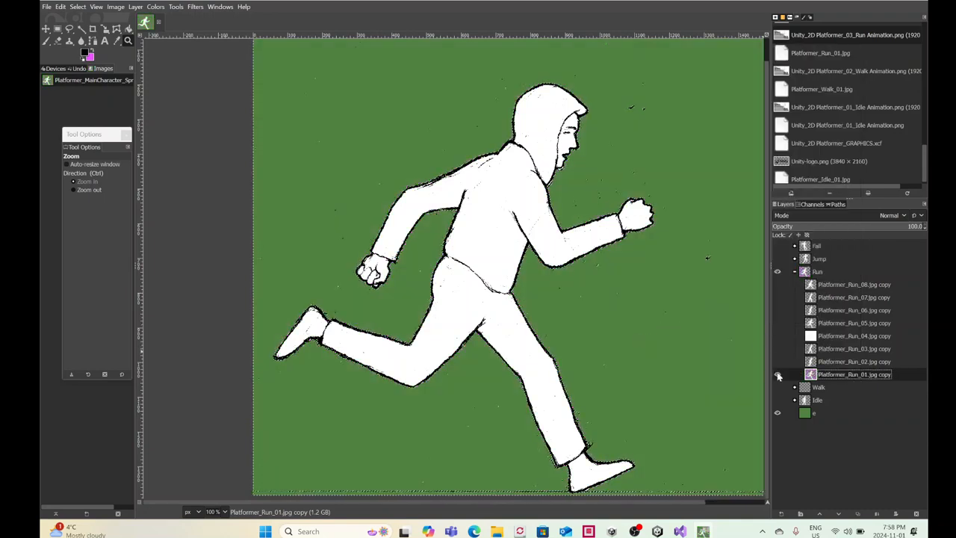
# Step: Switch from the Platformer_Run_01.jpg copy layer to the visible Platformer_Run_04.jpg copy layer and deselect everything
pyautogui.click(777, 374)
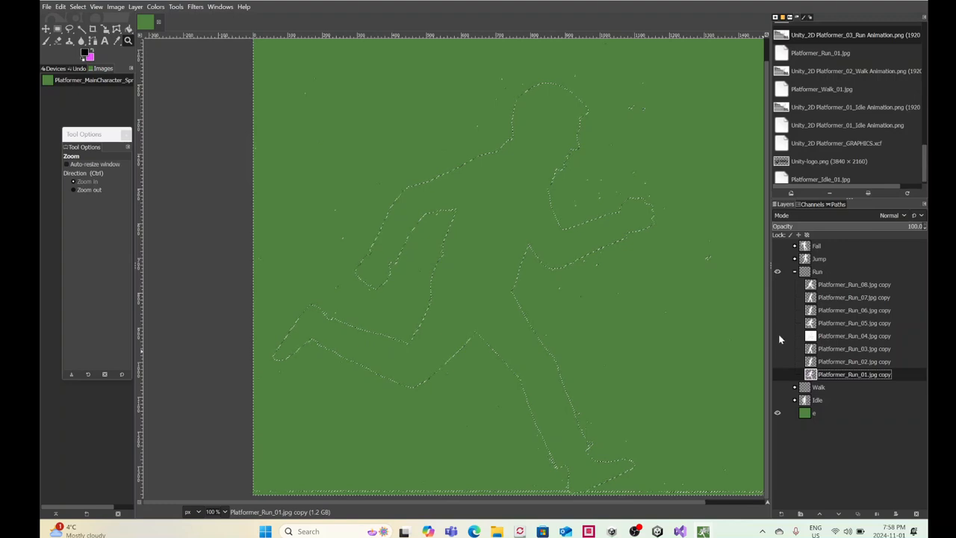
pyautogui.click(777, 336)
pyautogui.click(878, 335)
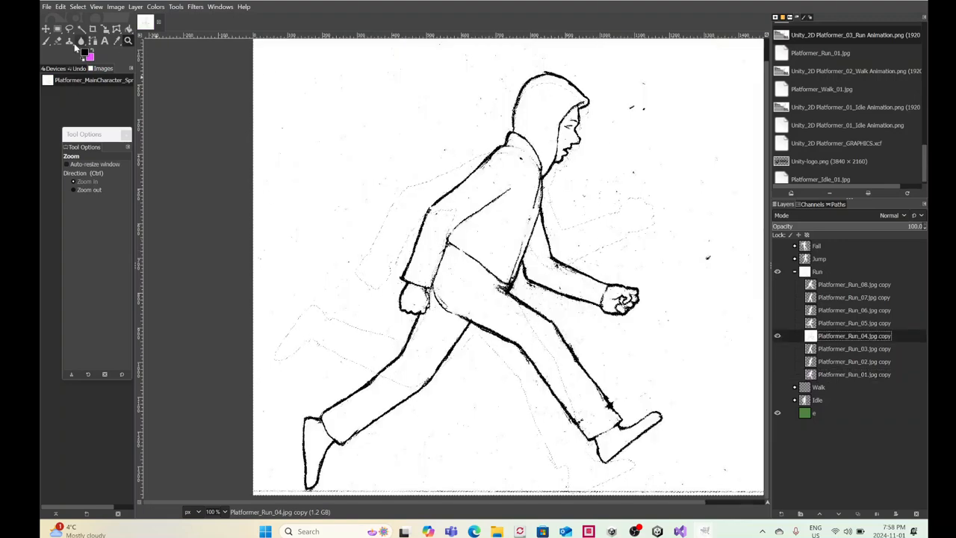
pyautogui.click(77, 6)
pyautogui.click(84, 31)
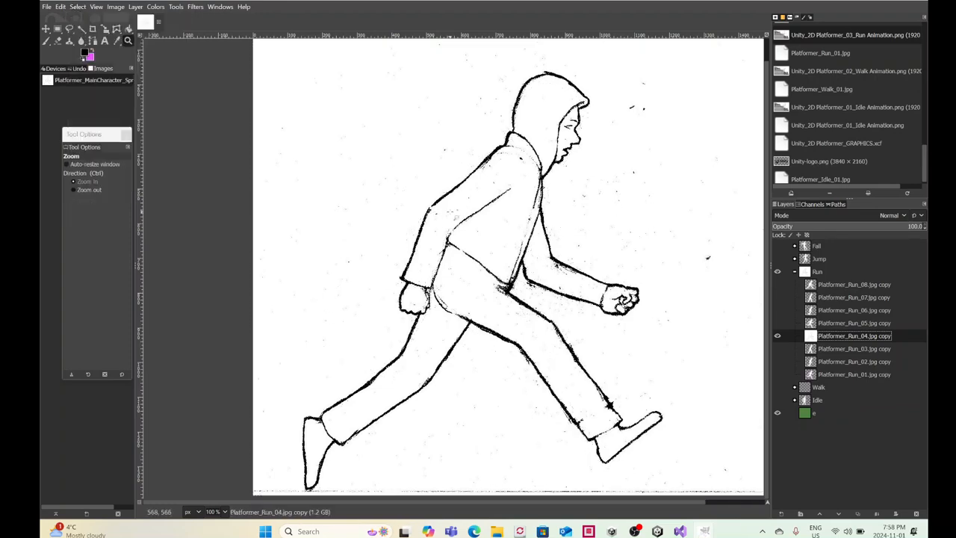
# Step: Paint test lines with the Paintbrush in the empty background beside the running figure, including a straight line, and undo them
pyautogui.click(456, 217)
pyautogui.click(452, 219)
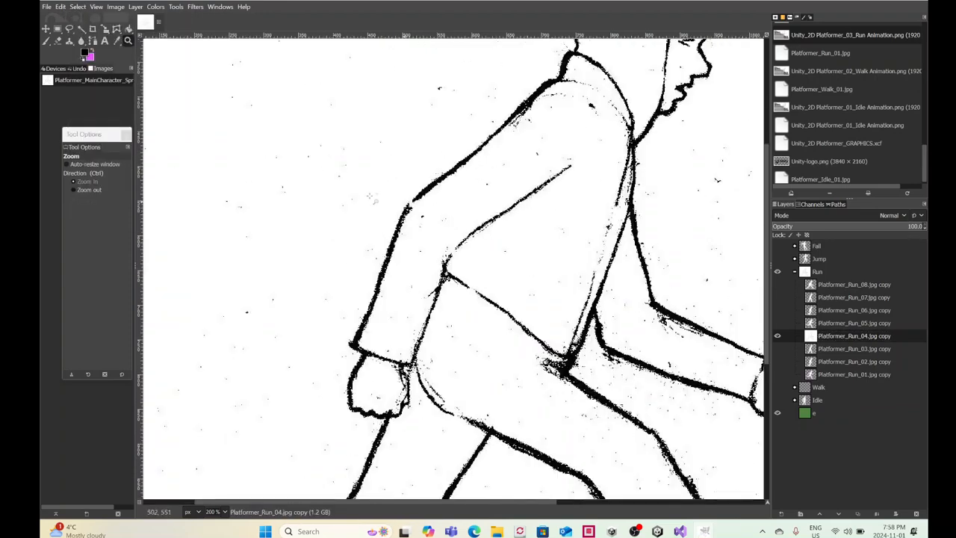
pyautogui.click(46, 41)
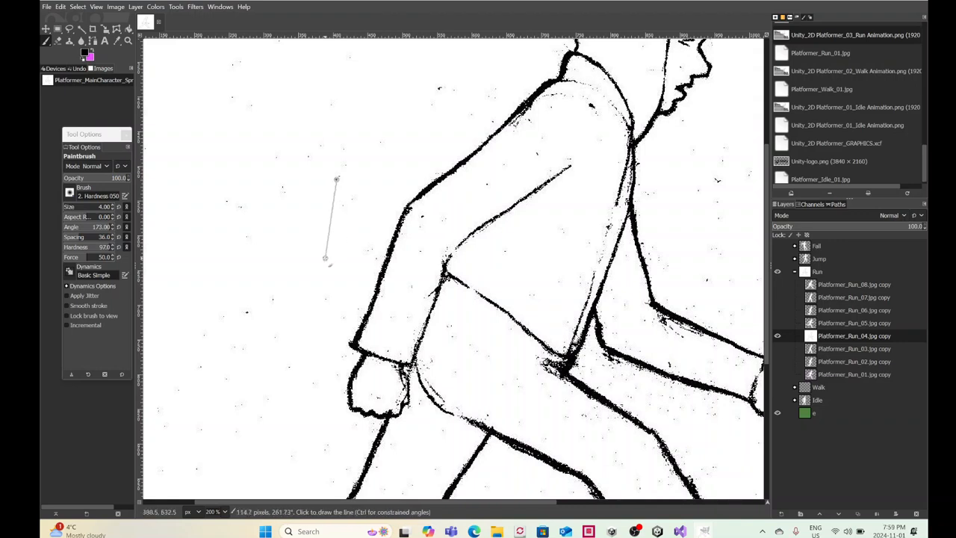
pyautogui.keyDown('shift'); pyautogui.click(295, 230); pyautogui.keyUp('shift')
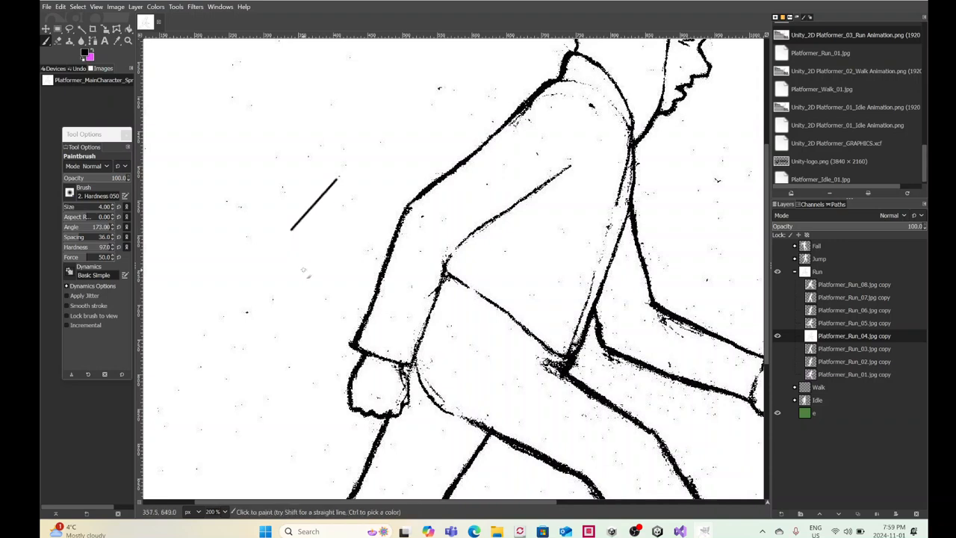
pyautogui.moveTo(301, 267)
pyautogui.mouseDown()
pyautogui.moveTo(314, 230)
pyautogui.moveTo(336, 237)
pyautogui.mouseUp()
pyautogui.hotkey('ctrl', 'z')
pyautogui.hotkey('ctrl', 'z')
# Step: Clear the white background around the running figure on the Platformer_Run_04.jpg copy layer using Fuzzy Select
pyautogui.click(81, 28)
pyautogui.click(319, 192)
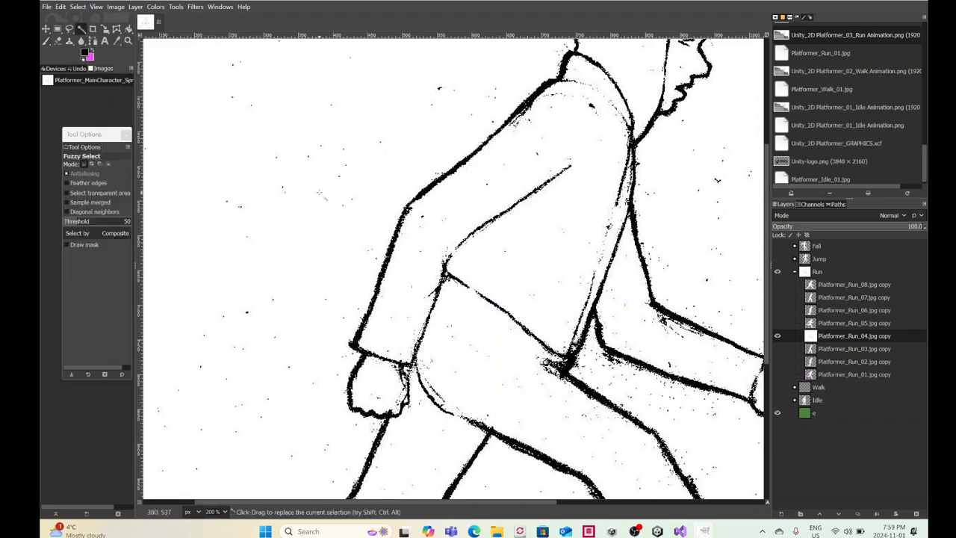
pyautogui.press('Delete')
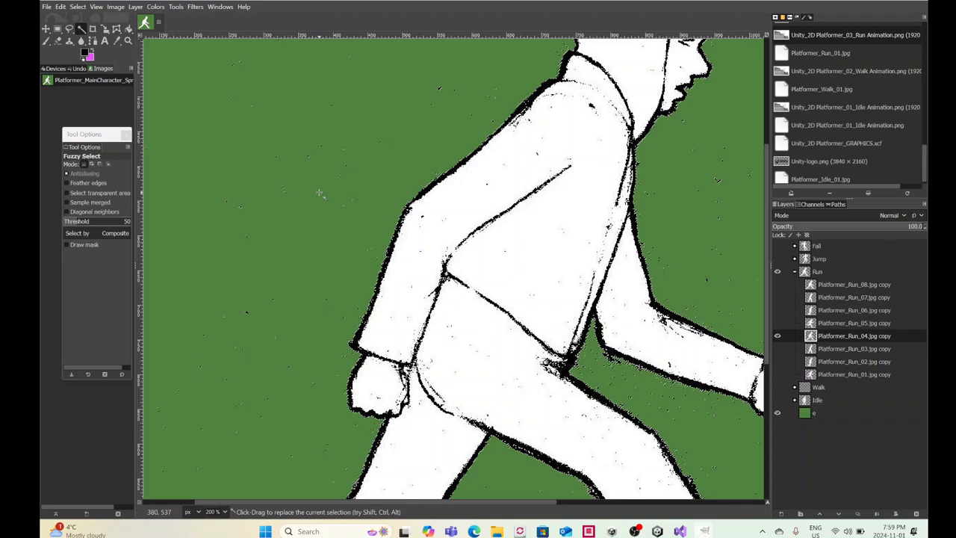
# Step: Compare the extents of the Fall, Jump and individual Run frames by temporarily showing them over the Platformer_Run_04.jpg copy layer
pyautogui.press('z')
pyautogui.press('-')
pyautogui.press('-')
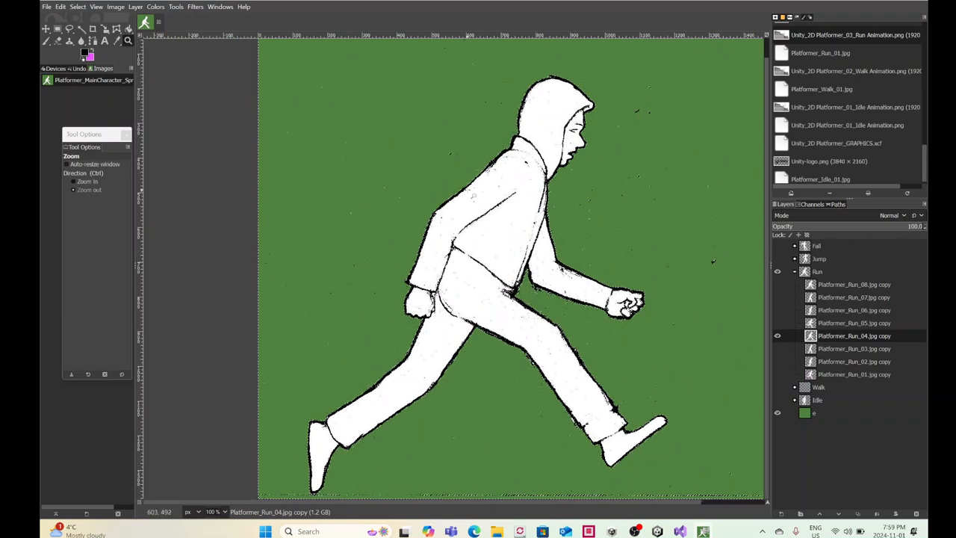
pyautogui.press('-')
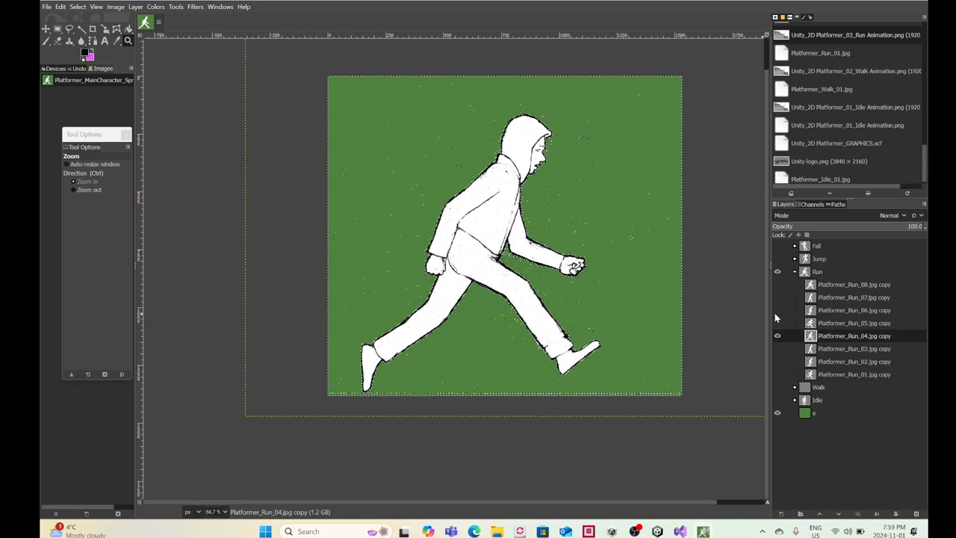
pyautogui.click(778, 258)
pyautogui.click(777, 246)
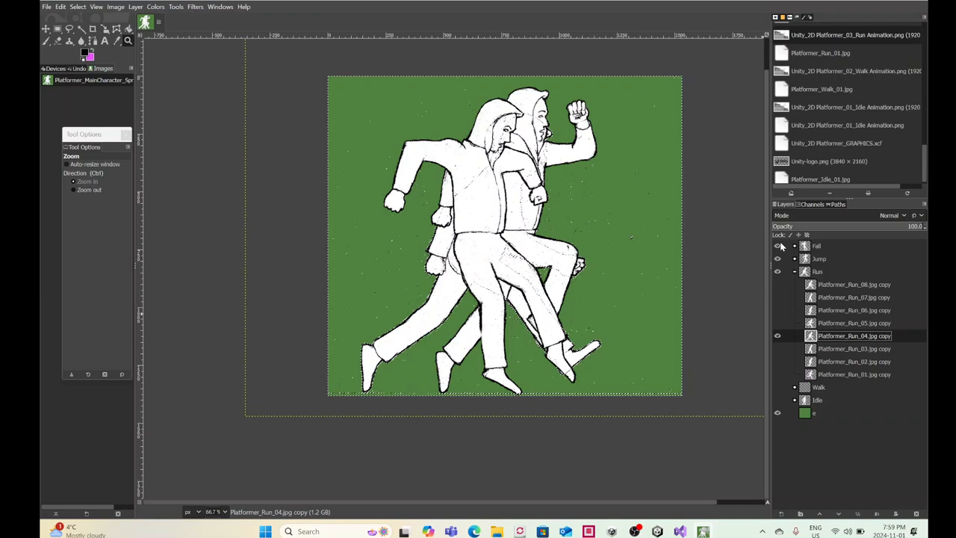
pyautogui.click(777, 284)
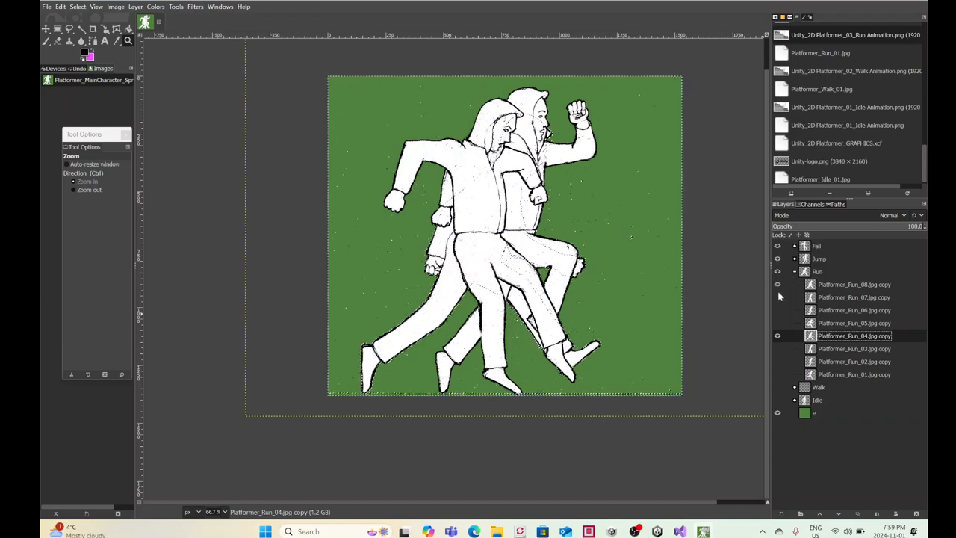
pyautogui.click(777, 297)
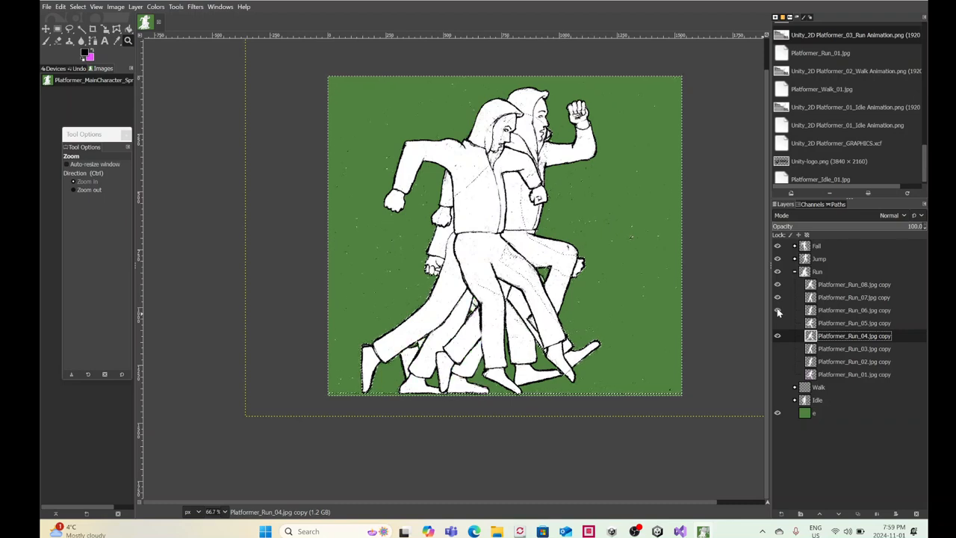
pyautogui.click(777, 258)
pyautogui.click(776, 245)
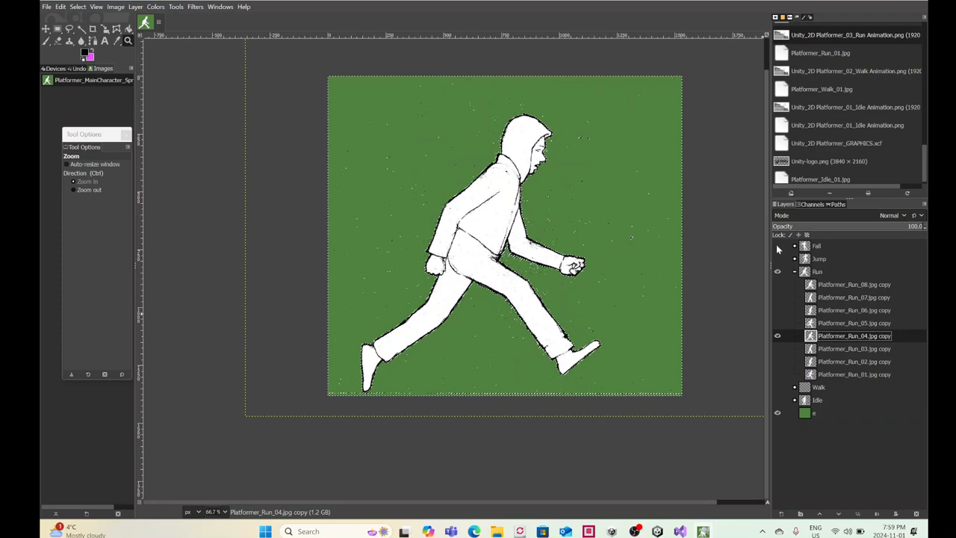
# Step: Show the Fall and Jump groups and outline a crop area of about 1229 × 1383 px from the canvas's left edge
pyautogui.click(777, 245)
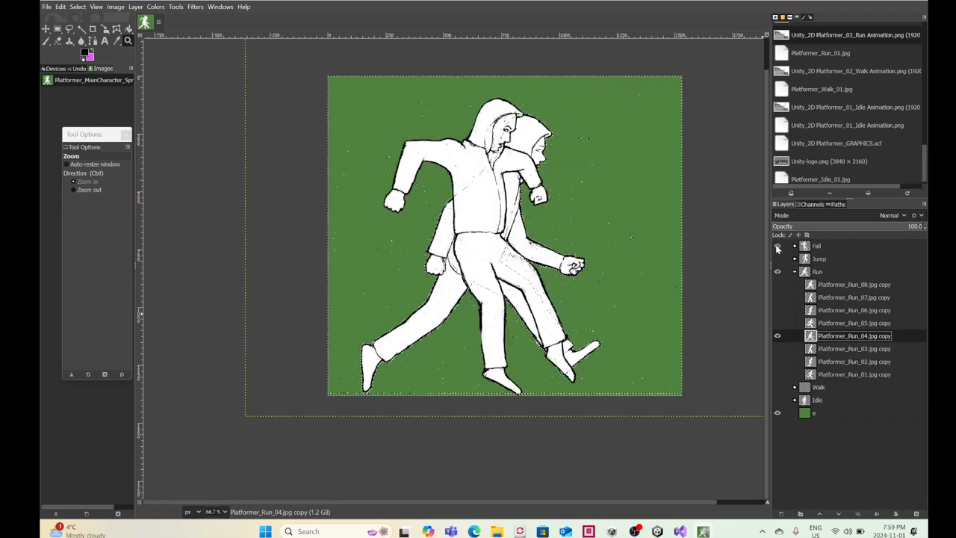
pyautogui.click(777, 258)
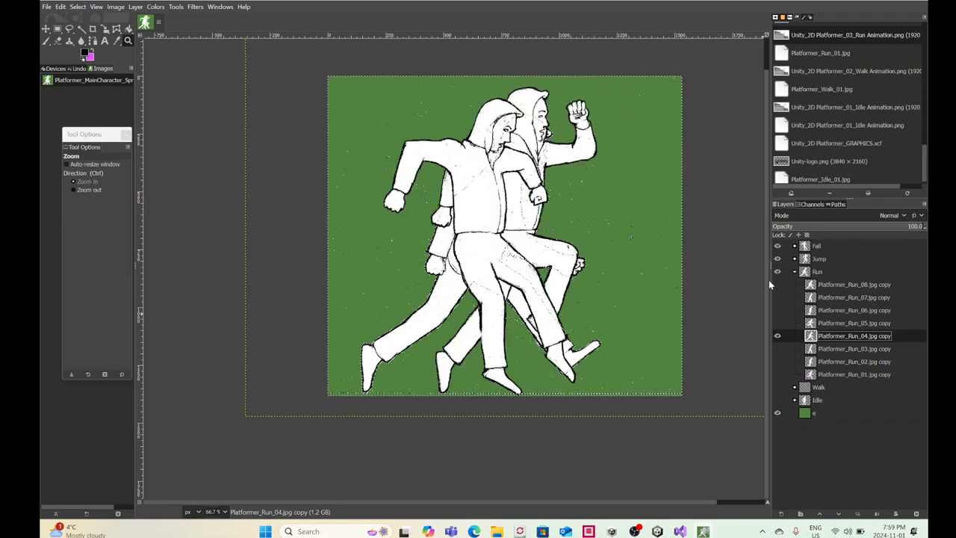
pyautogui.click(93, 28)
pyautogui.moveTo(327, 76); pyautogui.dragTo(620, 400)
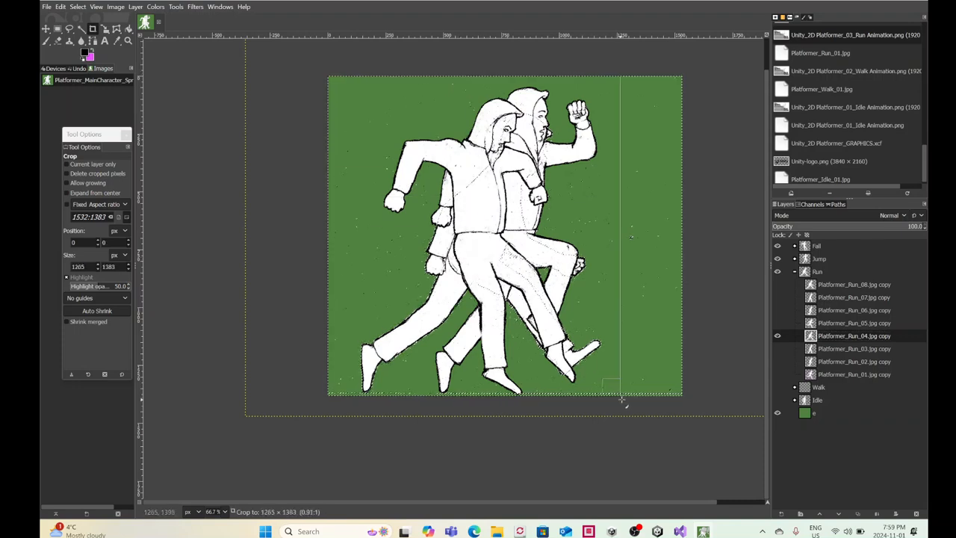
pyautogui.moveTo(628, 400); pyautogui.dragTo(629, 400)
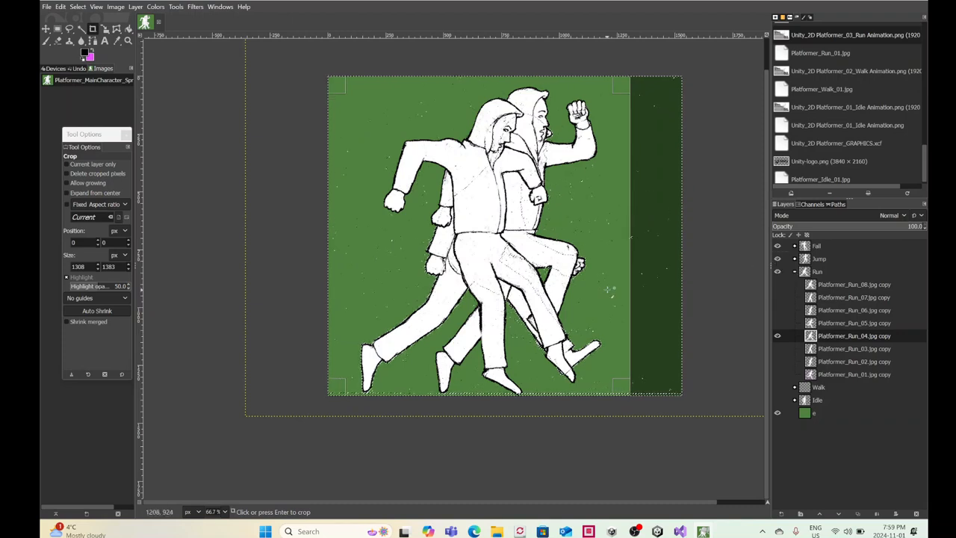
pyautogui.moveTo(625, 277); pyautogui.dragTo(605, 276)
# Step: Hide the Fall and Jump groups and crop the image to about 1208 × 1383 px, trimming the empty space in front of the running figure
pyautogui.click(777, 246)
pyautogui.click(777, 258)
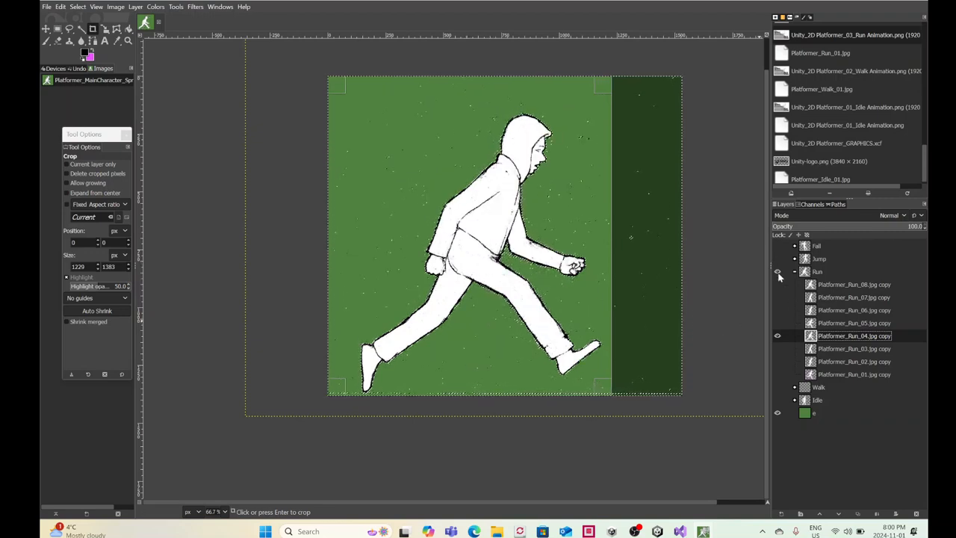
pyautogui.press('Return')
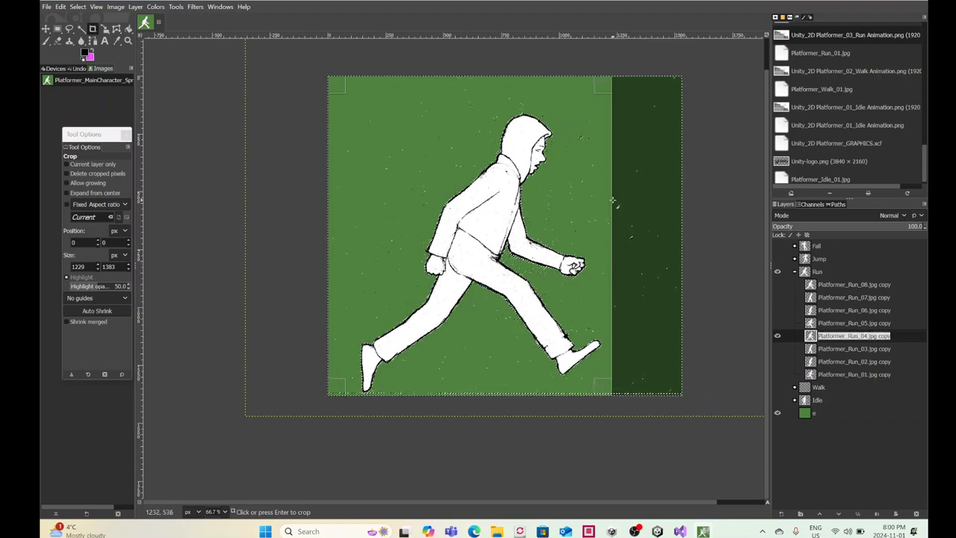
pyautogui.press('Return')
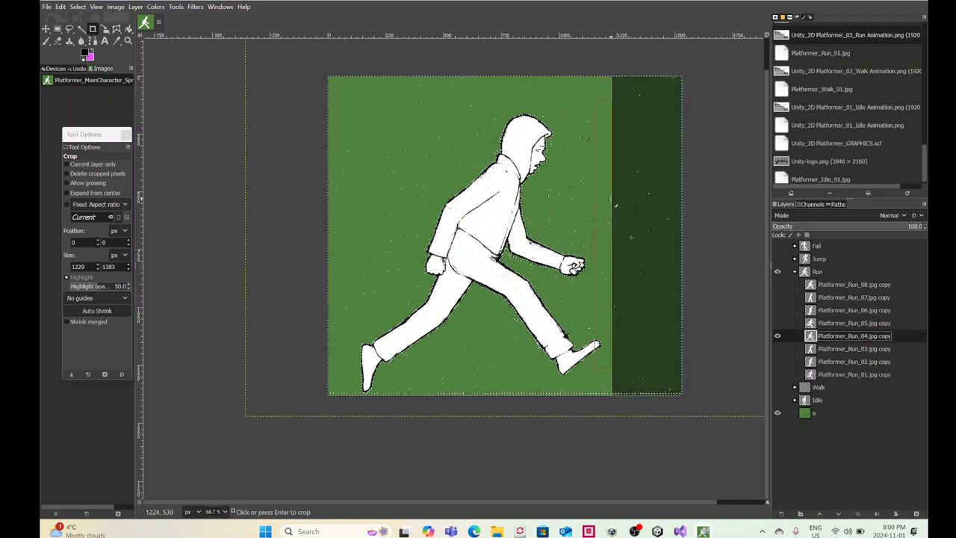
pyautogui.moveTo(615, 204)
pyautogui.mouseDown()
pyautogui.moveTo(609, 179)
pyautogui.moveTo(598, 178)
pyautogui.mouseUp()
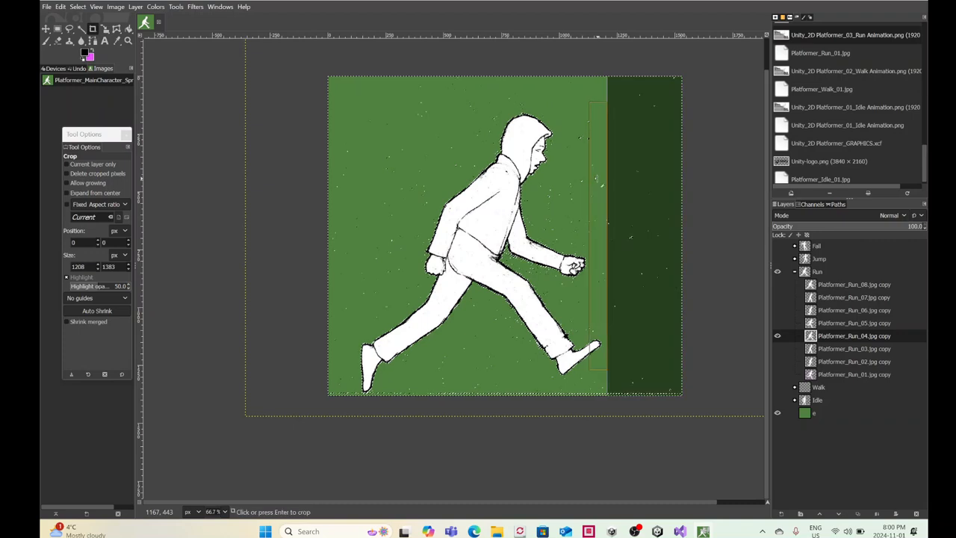
pyautogui.press('Return')
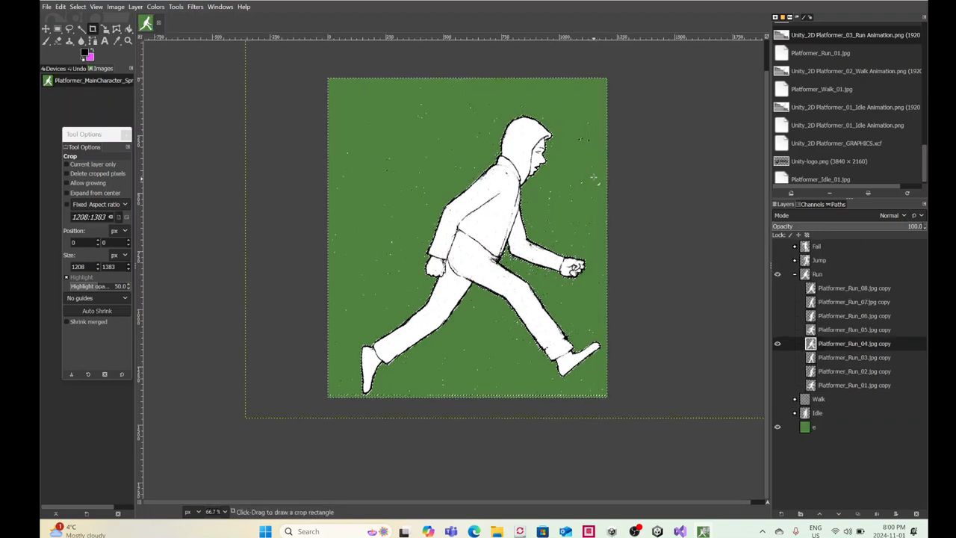
# Step: Deselect everything and show the Idle, Jump and Fall groups in place of the Run group
pyautogui.click(776, 275)
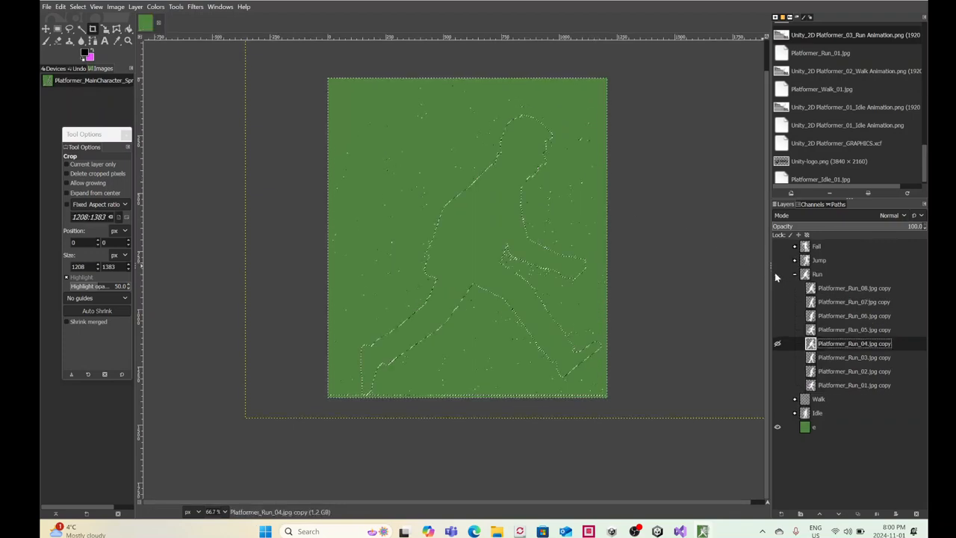
pyautogui.click(777, 413)
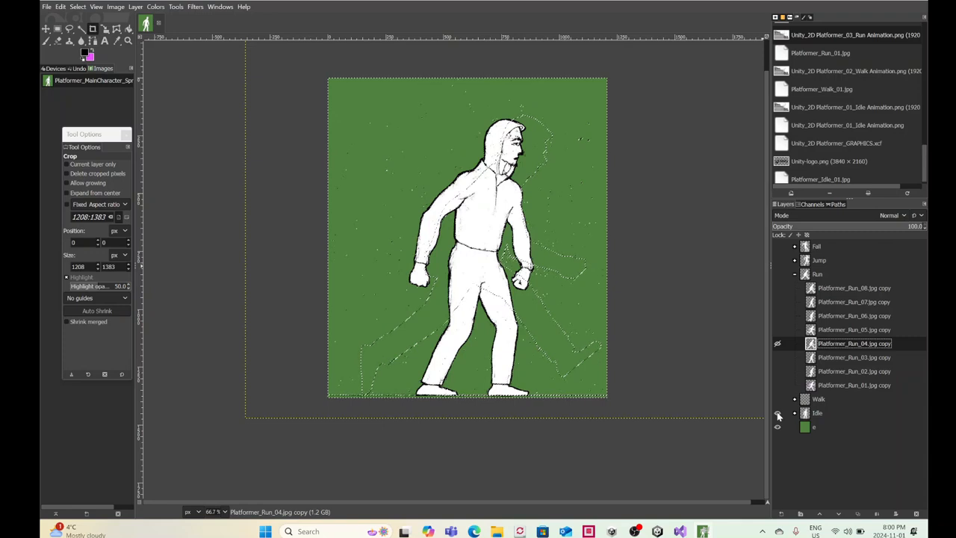
pyautogui.click(777, 414)
pyautogui.click(79, 7)
pyautogui.click(82, 32)
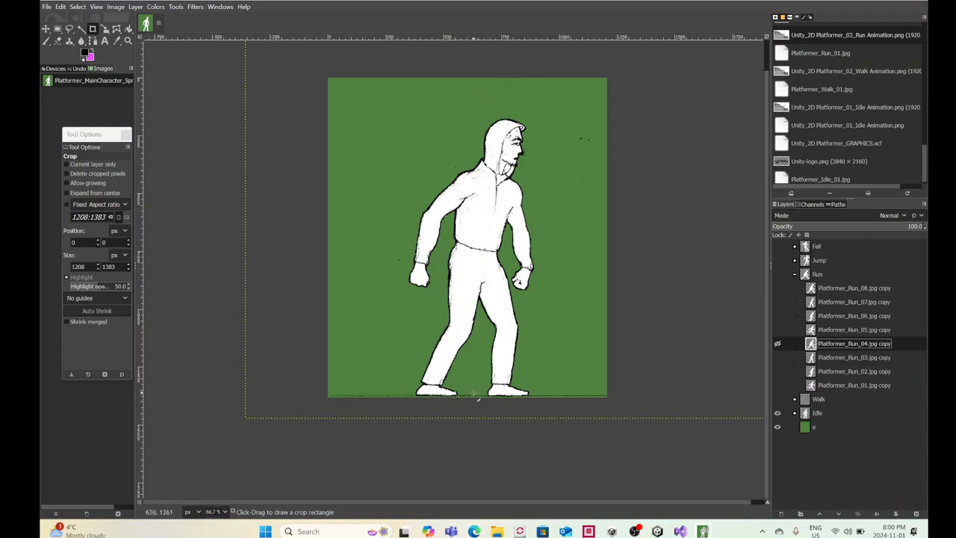
pyautogui.click(777, 259)
pyautogui.click(777, 246)
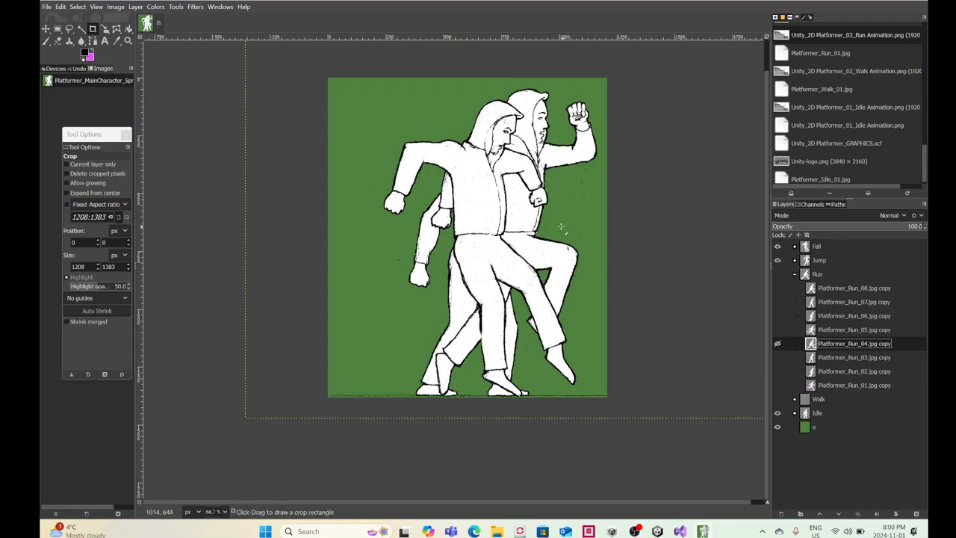
# Step: Crop the empty strip behind the Idle, Jump and Fall figures, leaving an image of about 1058 × 1383 px
pyautogui.moveTo(623, 72); pyautogui.dragTo(356, 410)
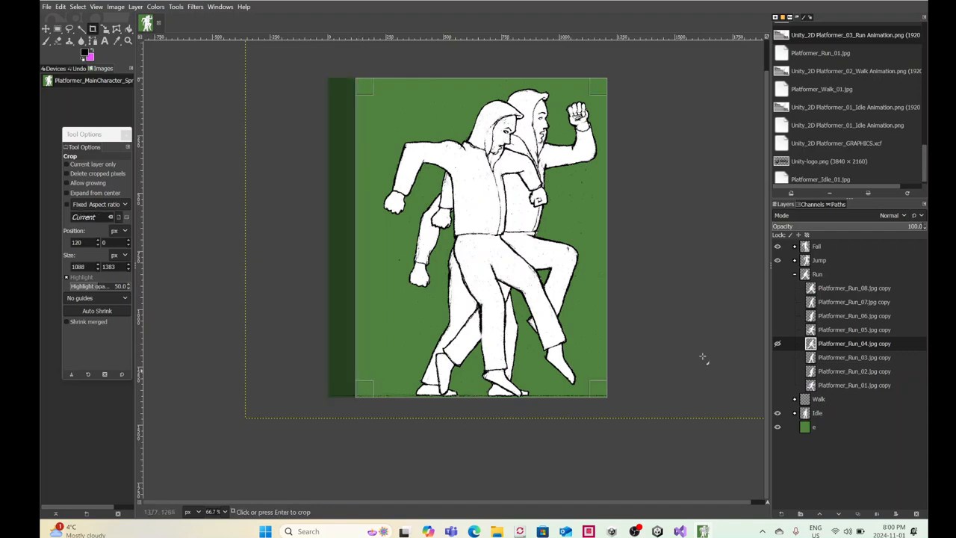
pyautogui.click(776, 275)
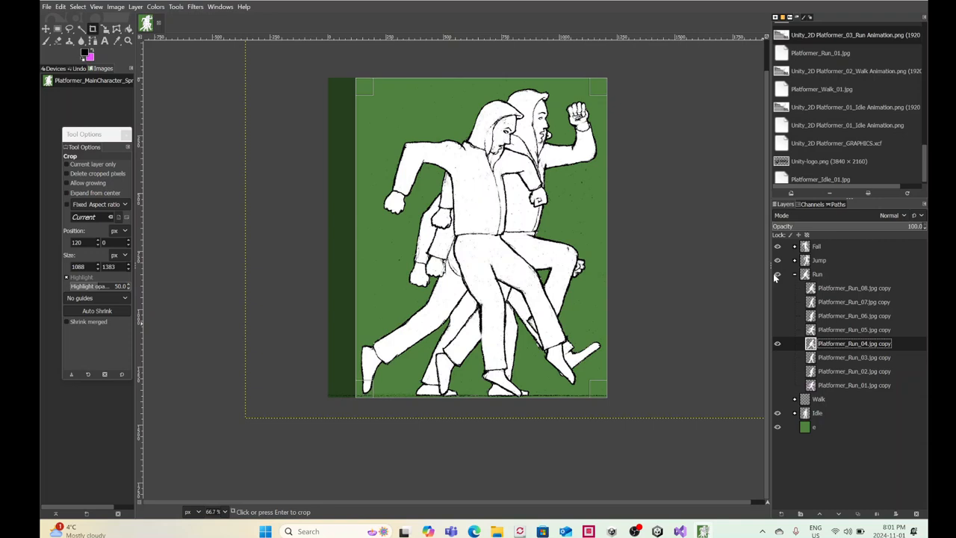
pyautogui.click(776, 276)
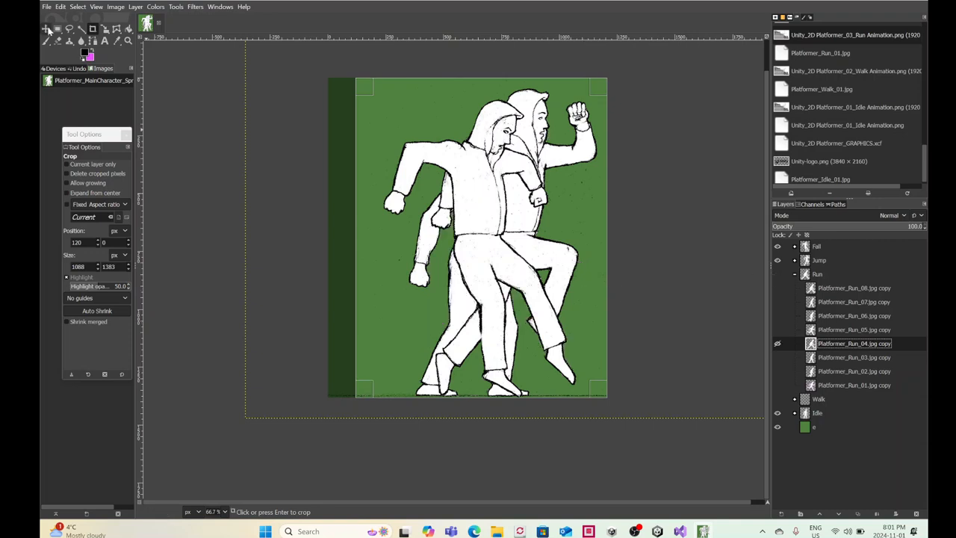
pyautogui.click(345, 192)
pyautogui.moveTo(345, 190); pyautogui.dragTo(351, 194)
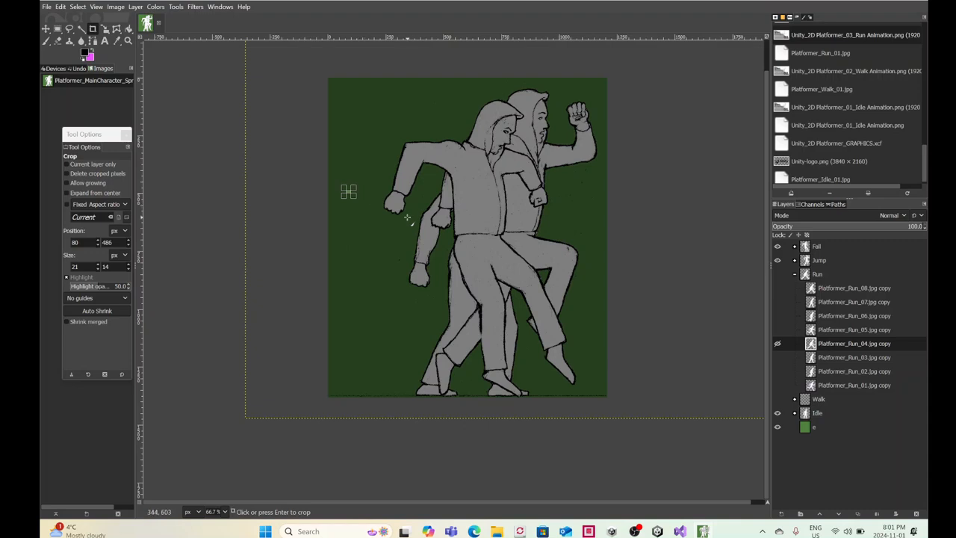
pyautogui.click(407, 218)
pyautogui.moveTo(648, 78); pyautogui.dragTo(363, 401)
pyautogui.press('Return')
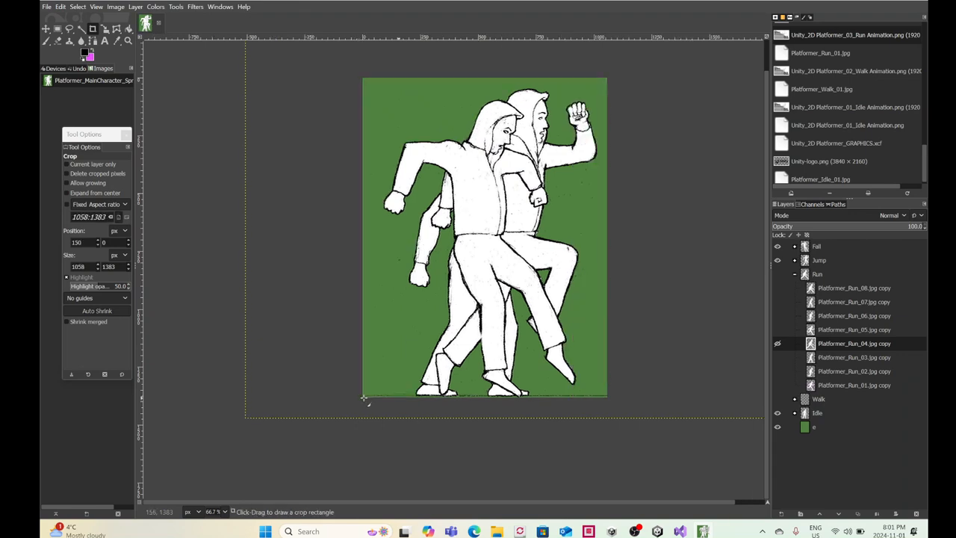
# Step: Check the Run frame against the new canvas edge with Jump and Fall hidden, and undo the last crop
pyautogui.click(777, 260)
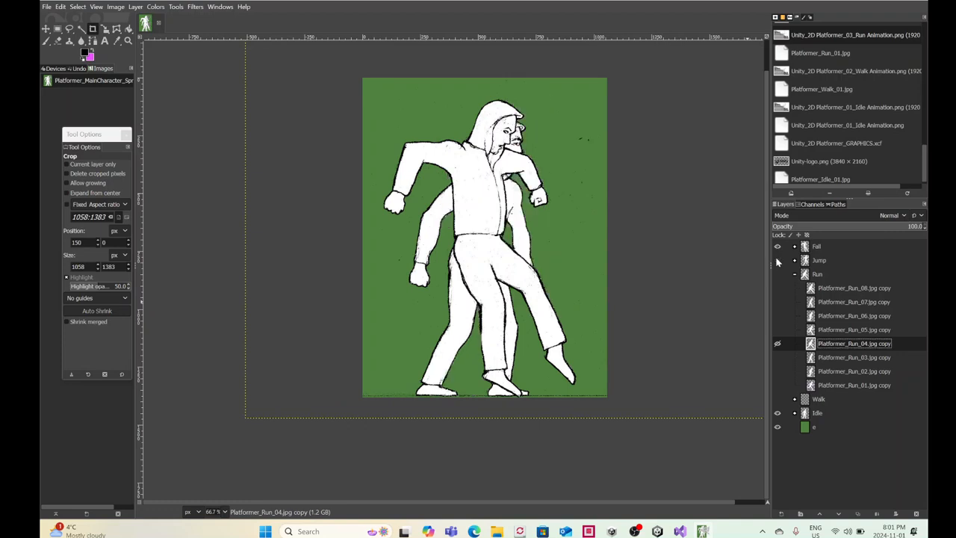
pyautogui.click(776, 260)
pyautogui.click(776, 259)
pyautogui.click(776, 246)
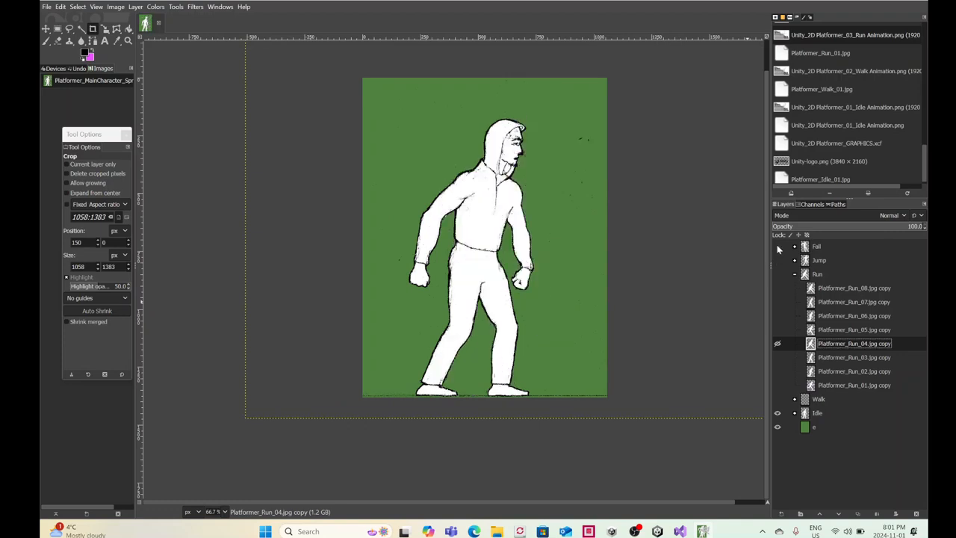
pyautogui.click(777, 274)
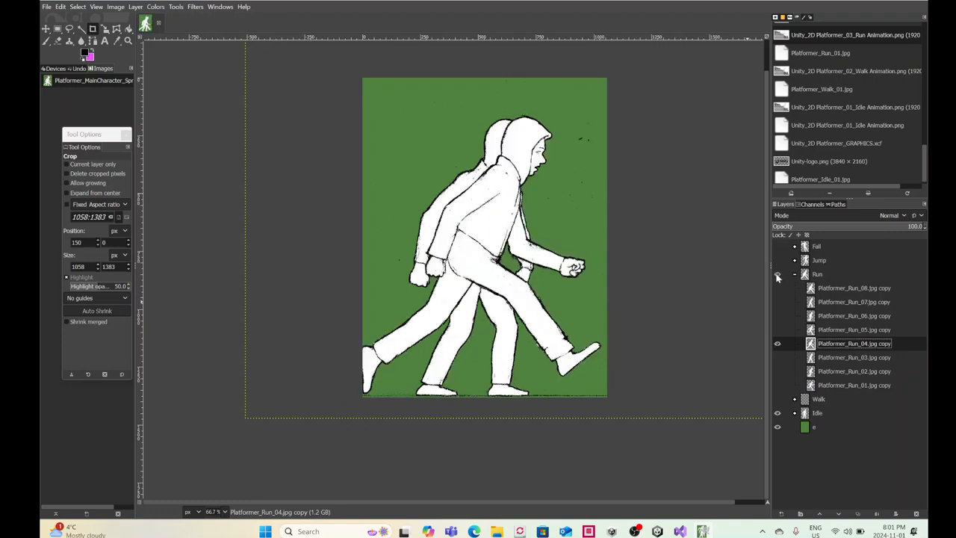
pyautogui.click(776, 274)
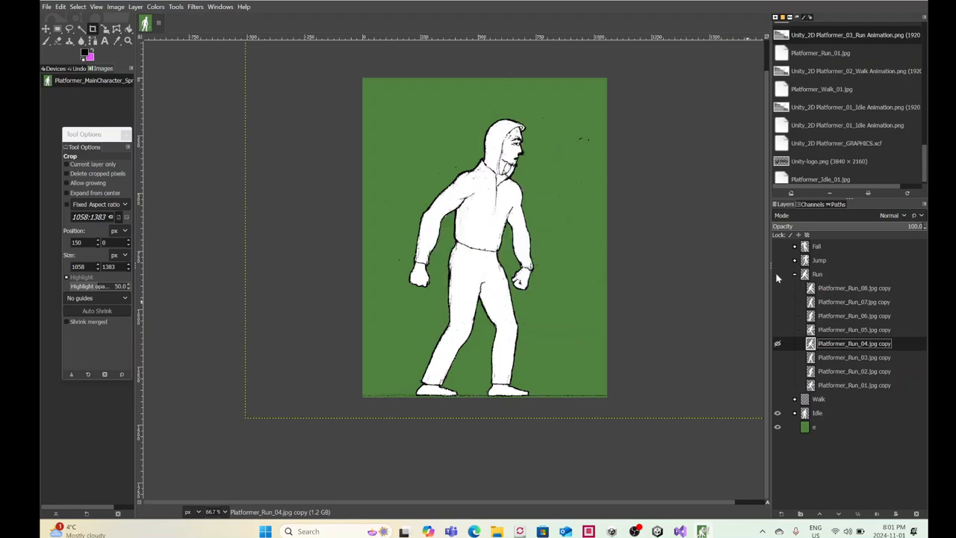
pyautogui.hotkey('ctrl', 'z')
pyautogui.hotkey('ctrl', 'z')
pyautogui.hotkey('ctrl', 'z')
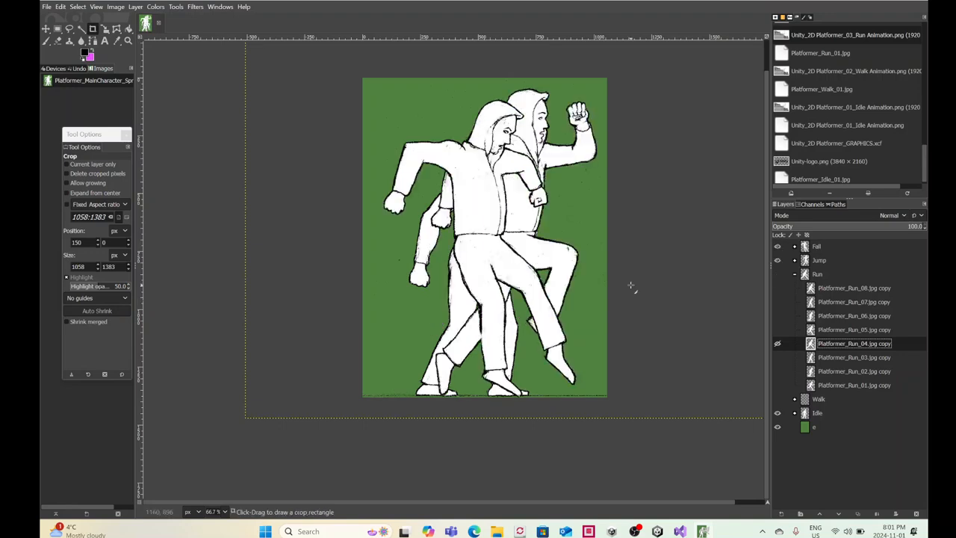
# Step: Show the Run group and crop the strip behind its rear foot, leaving an image of about 1097 × 1383 px
pyautogui.click(777, 274)
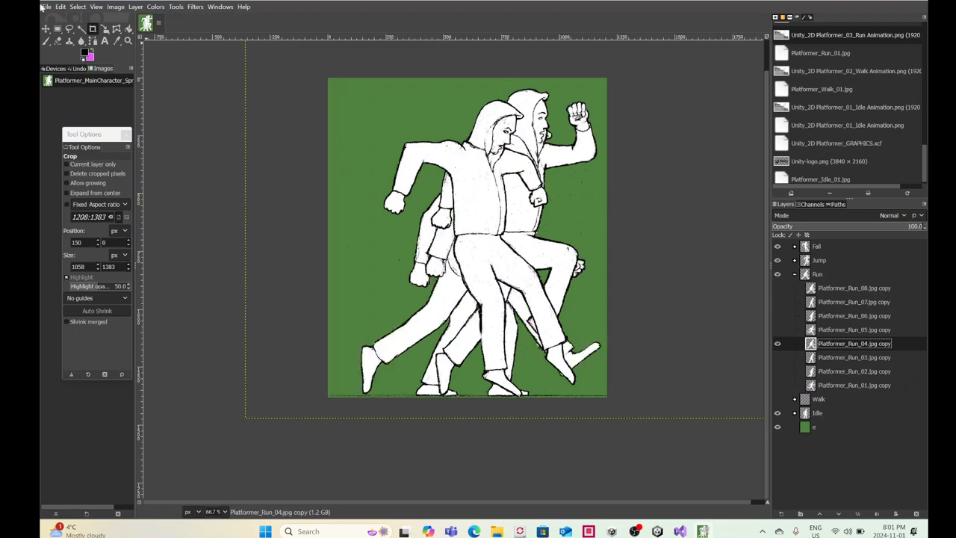
pyautogui.moveTo(635, 81); pyautogui.dragTo(355, 402)
pyautogui.press('Return')
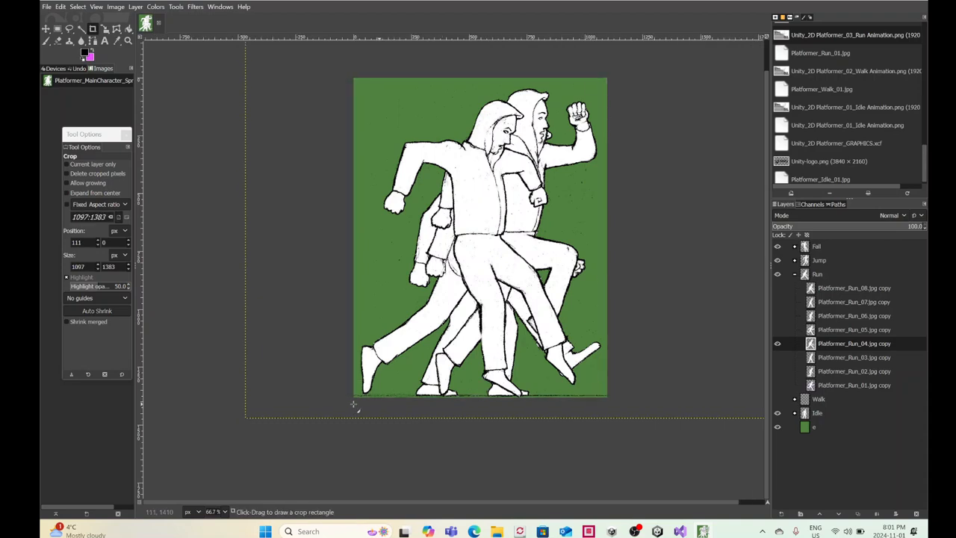
# Step: Hide the Jump, Fall, Run and Idle groups and collapse the Run group, leaving only the green background layer visible
pyautogui.click(777, 259)
pyautogui.click(778, 247)
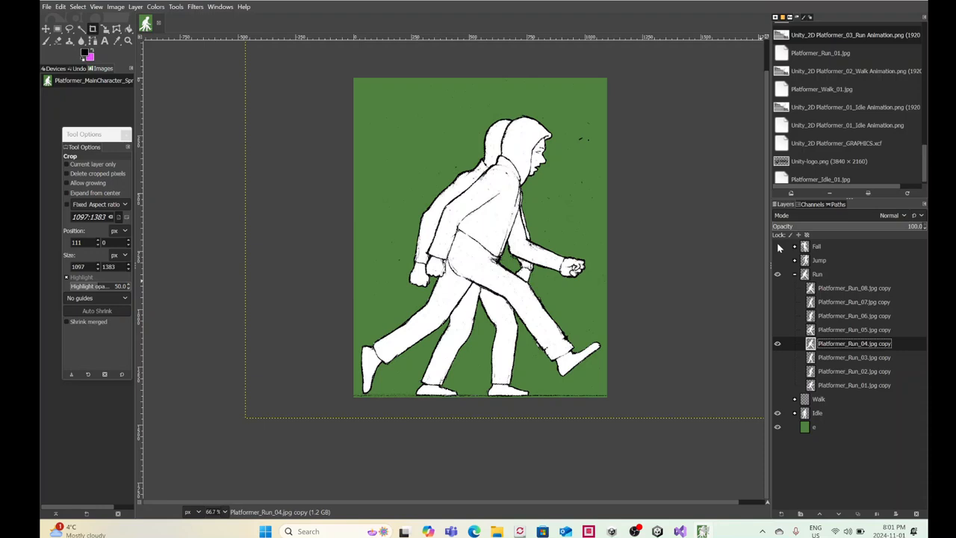
pyautogui.click(777, 274)
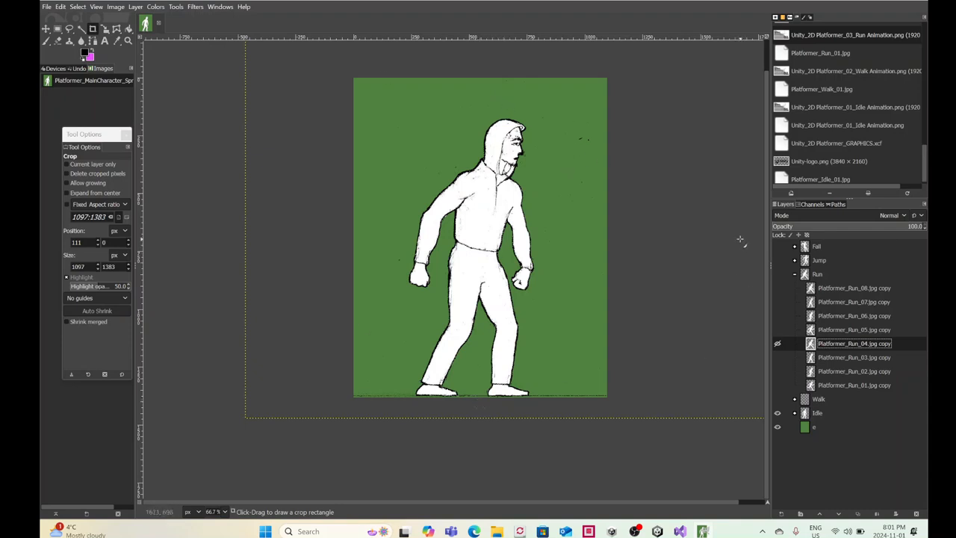
pyautogui.click(795, 275)
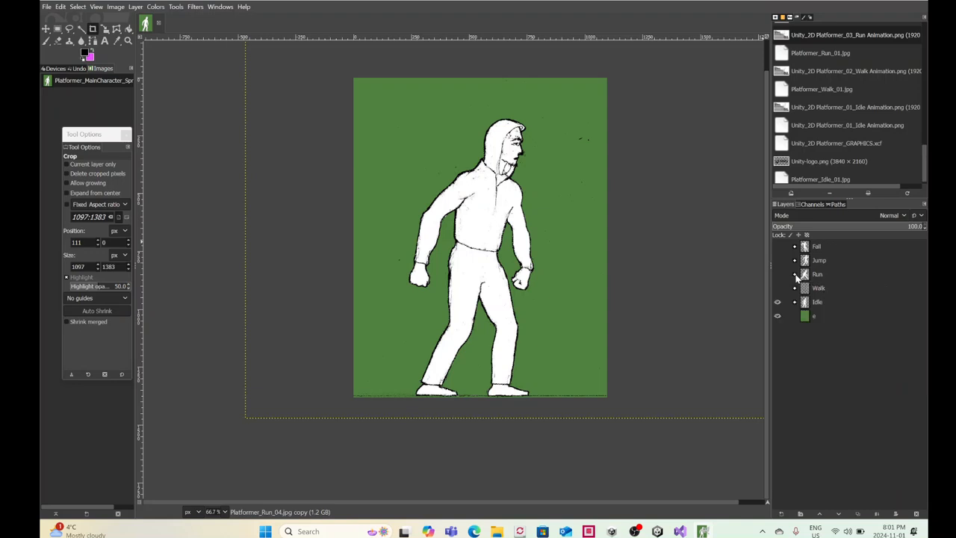
pyautogui.click(777, 301)
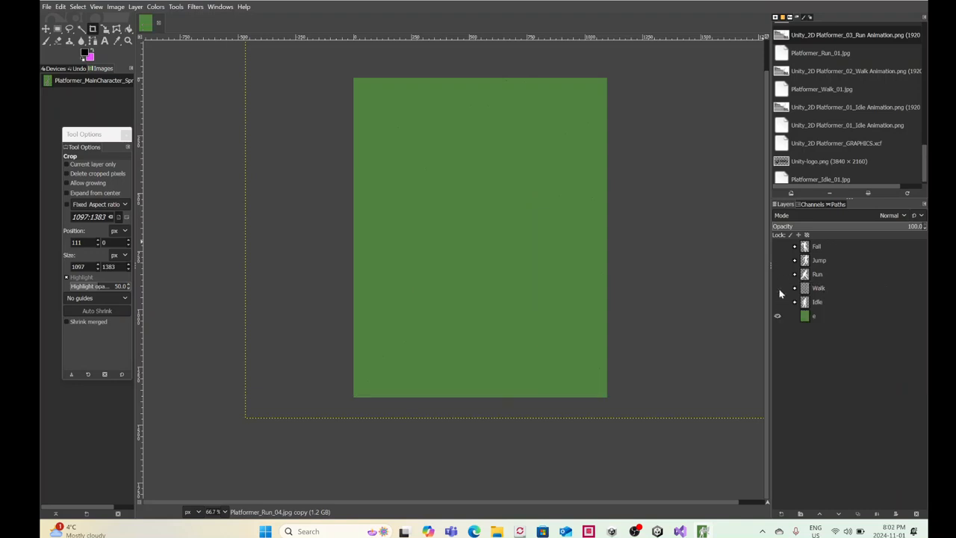
# Step: Check the Jump frame and the Fall frame against the canvas edges one at a time, hiding both groups again
pyautogui.click(777, 259)
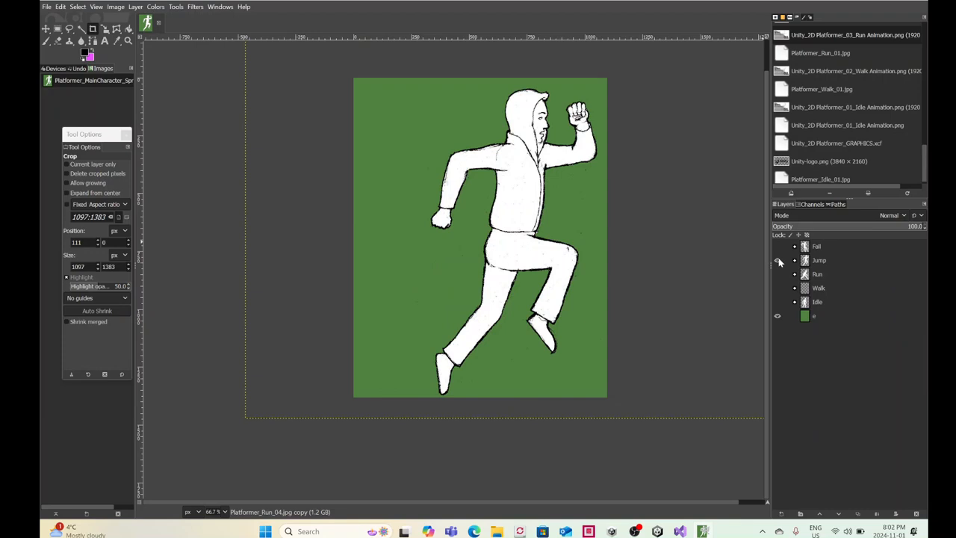
pyautogui.click(778, 259)
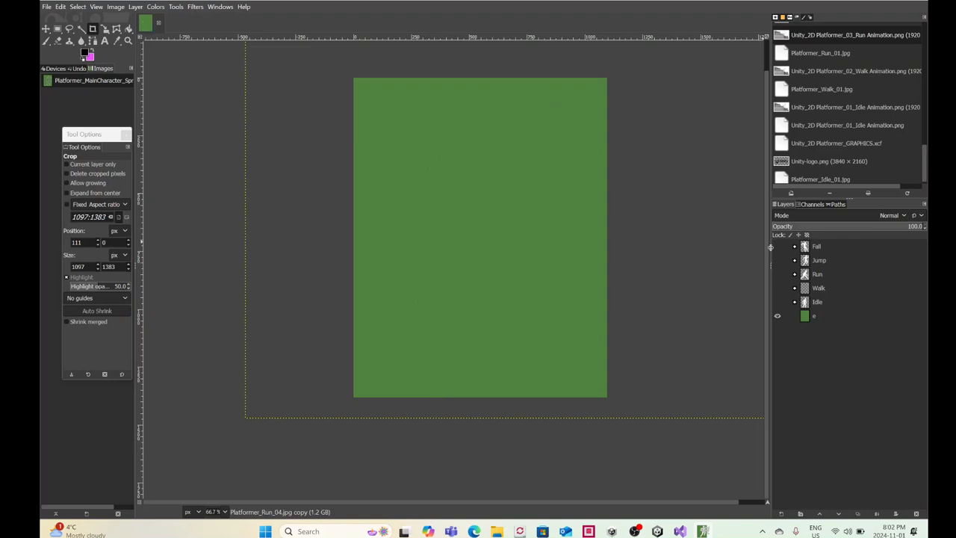
pyautogui.click(777, 247)
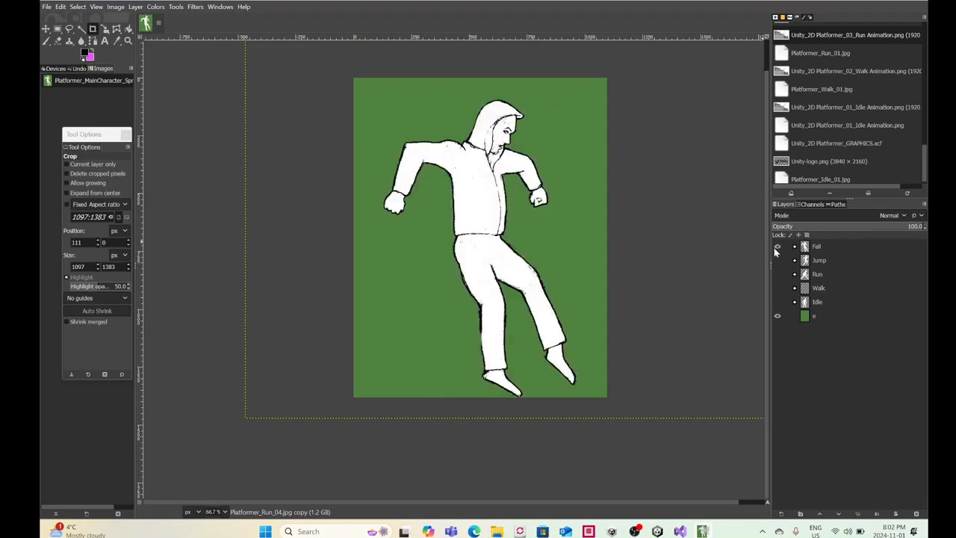
pyautogui.click(776, 248)
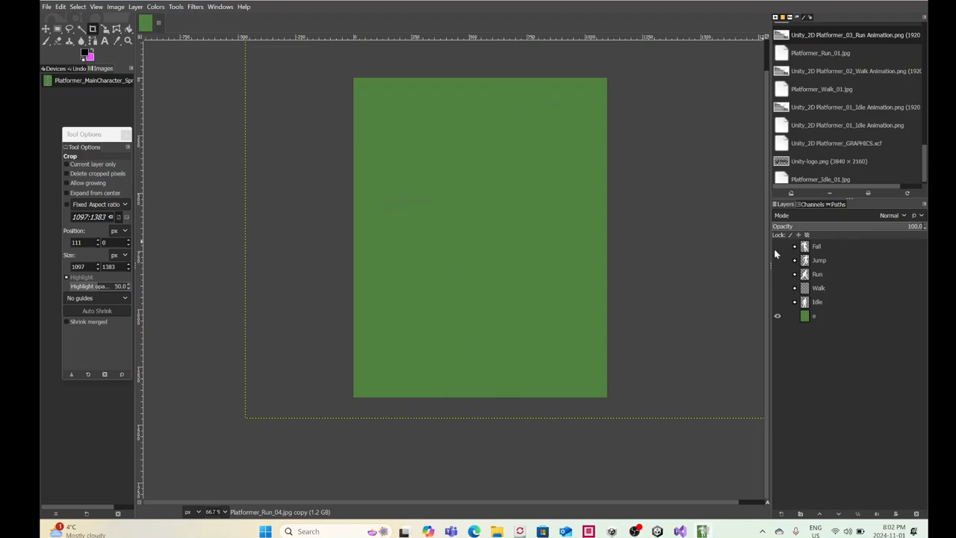
# Step: Show and expand the Run group with only the Platformer_Run_08.jpg copy frame visible
pyautogui.click(777, 274)
pyautogui.click(794, 274)
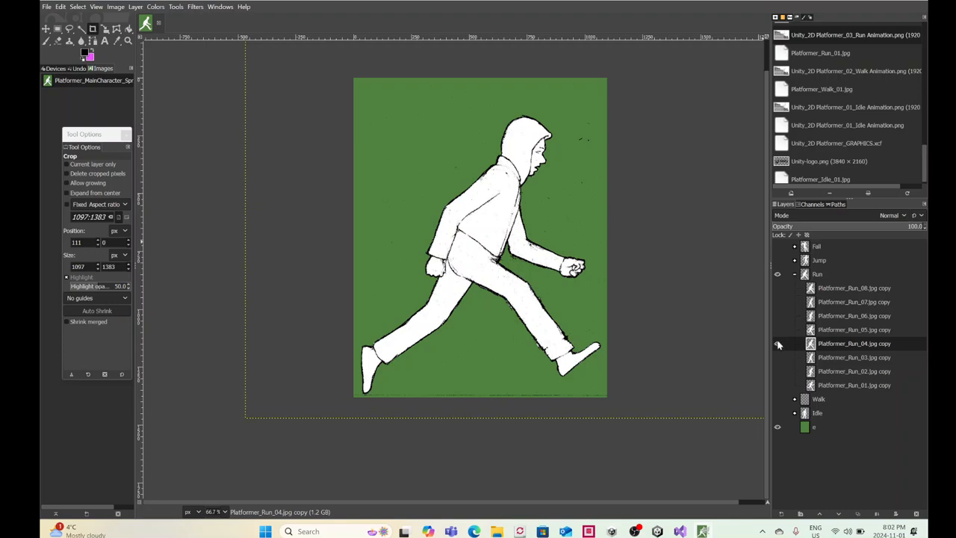
pyautogui.click(777, 343)
pyautogui.click(777, 288)
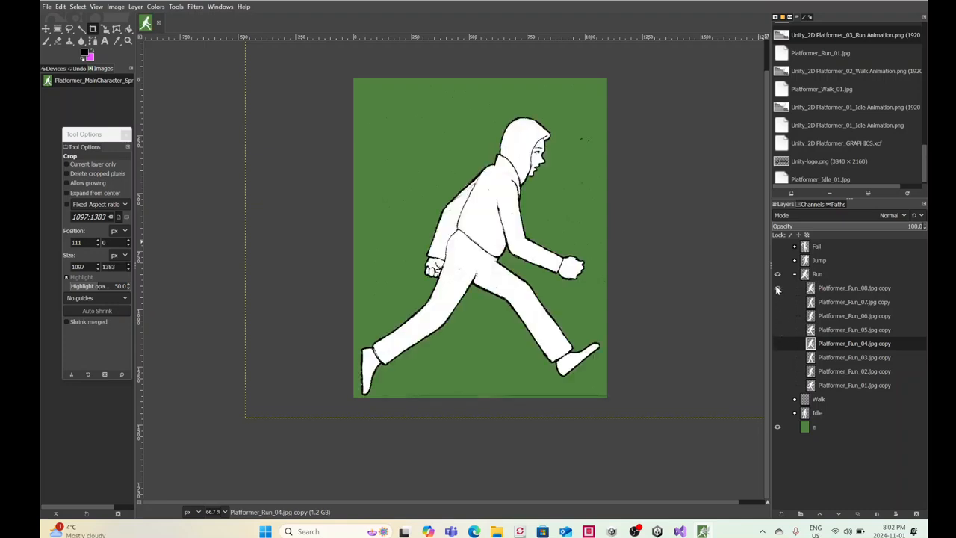
# Step: Try to clone over the stray specks beside the face on Platformer_Run_08.jpg copy with a brush size of 72
pyautogui.press('c')
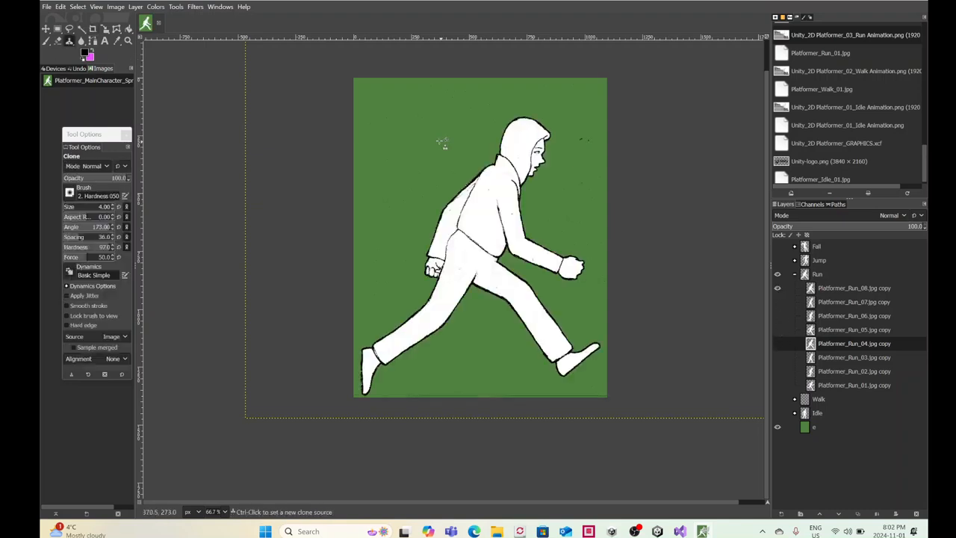
pyautogui.click(69, 207)
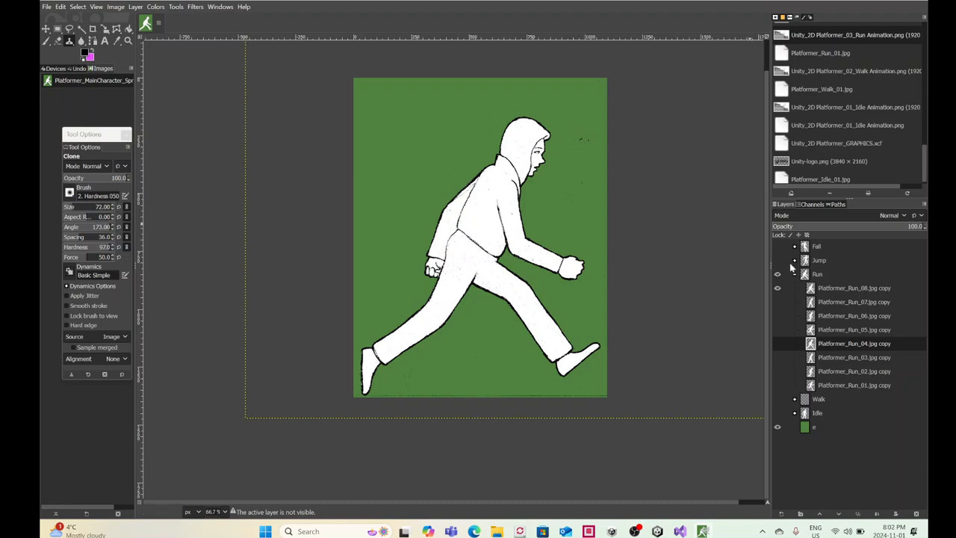
pyautogui.click(780, 346)
pyautogui.click(779, 345)
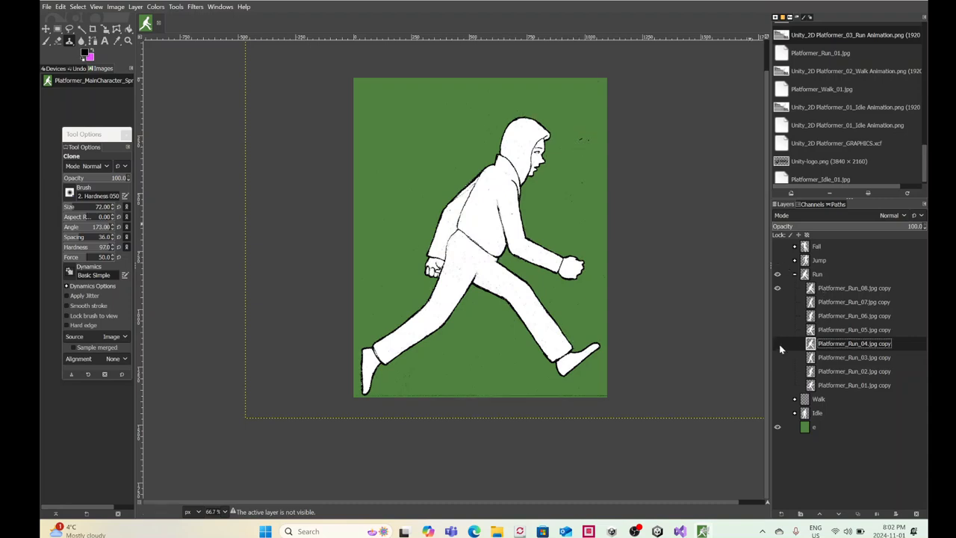
pyautogui.click(821, 290)
pyautogui.click(582, 140)
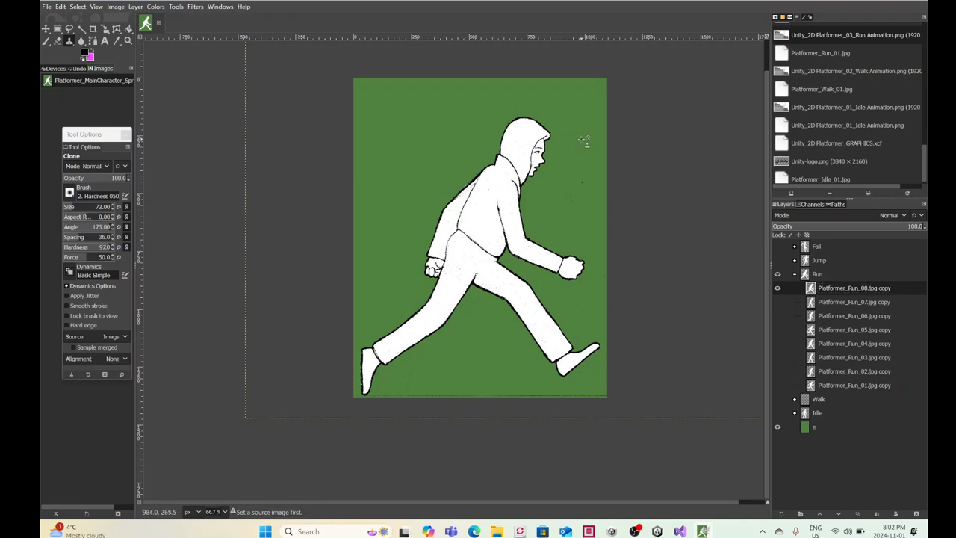
# Step: Erase the stray specks around the Platformer_Run_08 figure and the line along the canvas's bottom edge with the Eraser
pyautogui.click(72, 7)
pyautogui.click(115, 8)
pyautogui.click(58, 41)
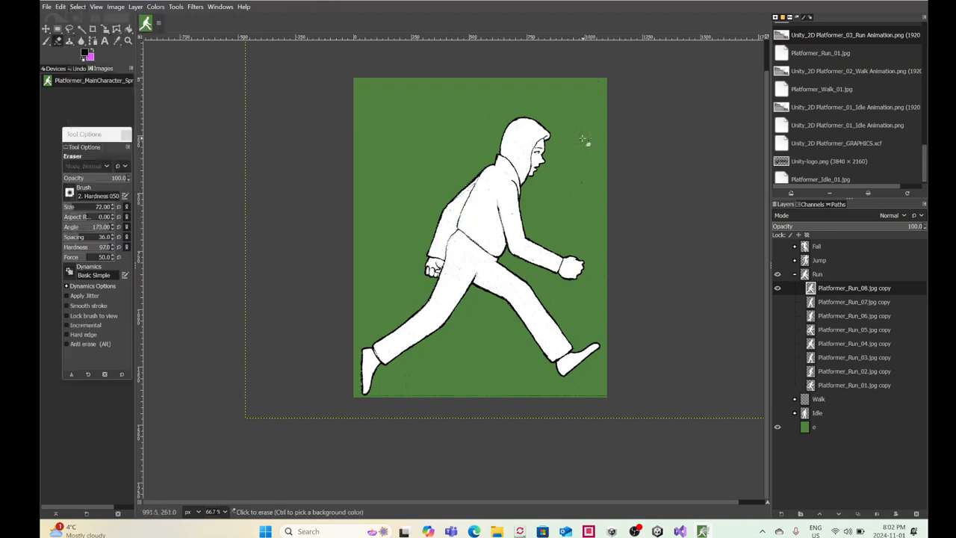
pyautogui.moveTo(582, 184); pyautogui.dragTo(565, 204)
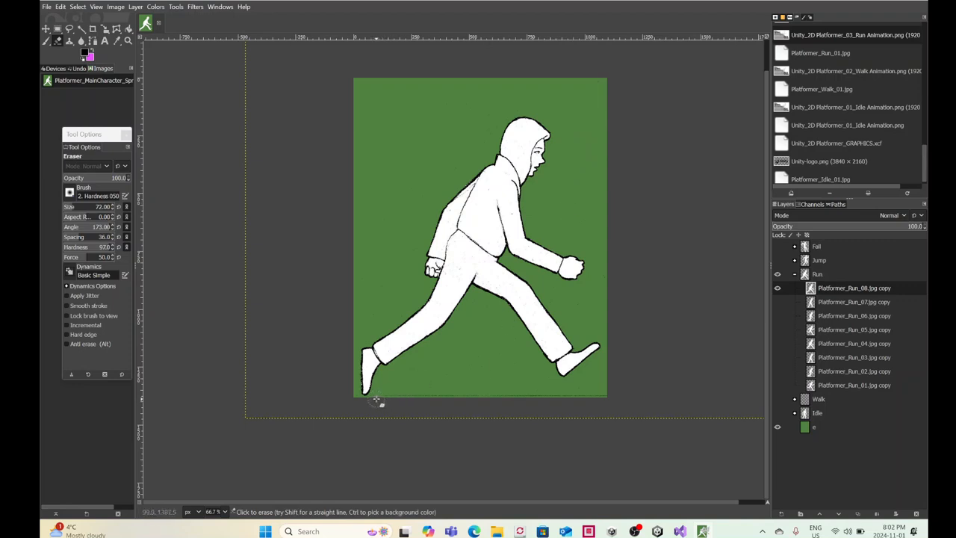
pyautogui.keyDown('shift'); pyautogui.click(605, 398); pyautogui.keyUp('shift')
# Step: Show only Platformer_Run_07.jpg copy and erase its stray specks and the line beneath the feet
pyautogui.click(776, 288)
pyautogui.click(777, 302)
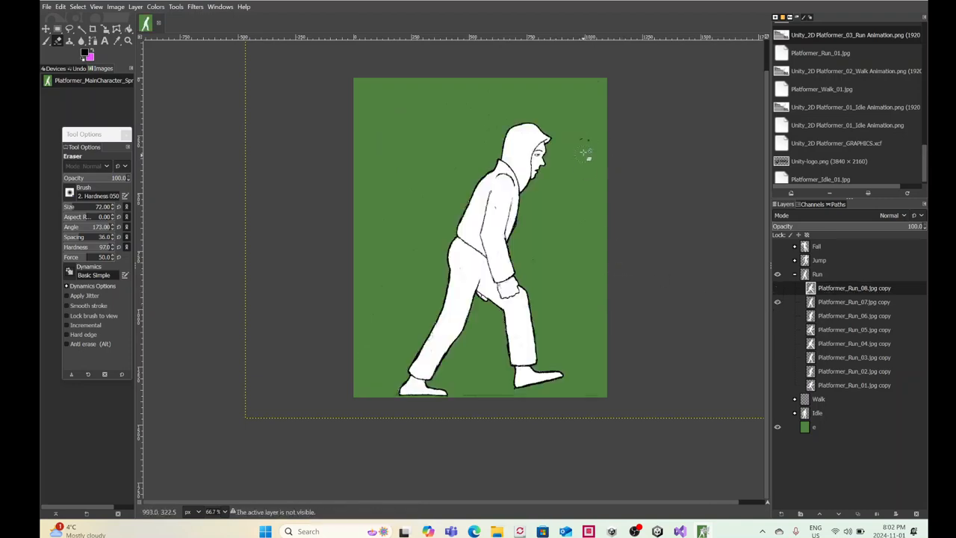
pyautogui.click(819, 302)
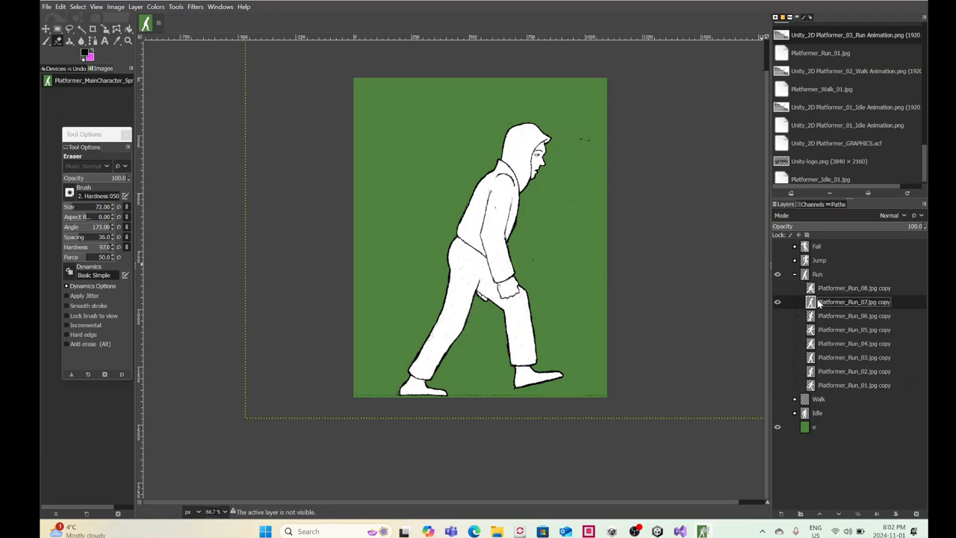
pyautogui.click(777, 288)
pyautogui.click(777, 288)
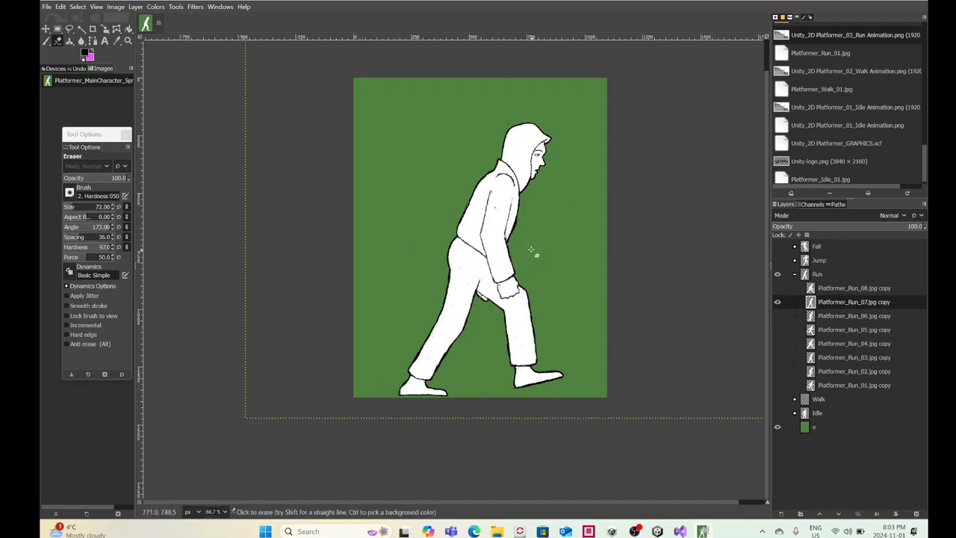
# Step: Switch to Platformer_Run_06.jpg copy as the only visible frame and erase its specks and bottom line
pyautogui.click(776, 304)
pyautogui.click(778, 315)
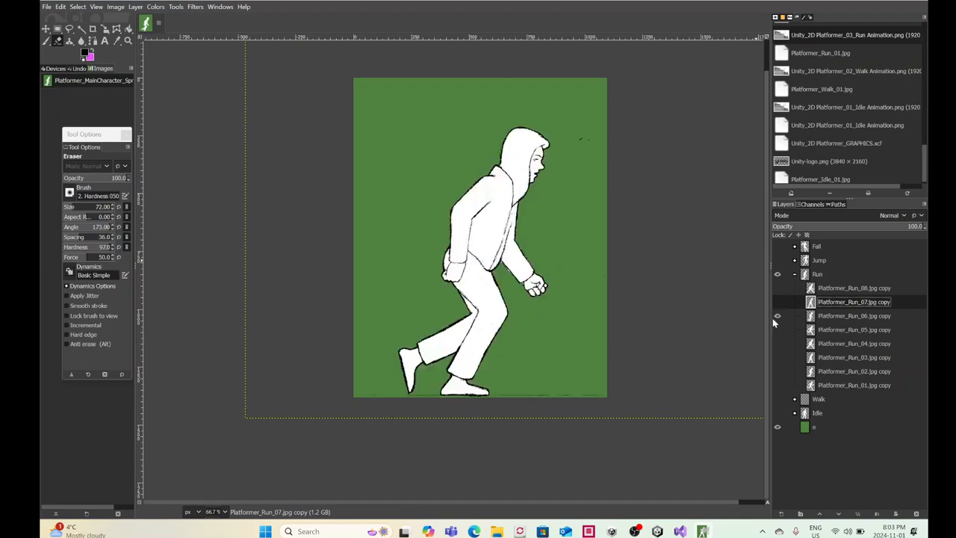
pyautogui.click(833, 316)
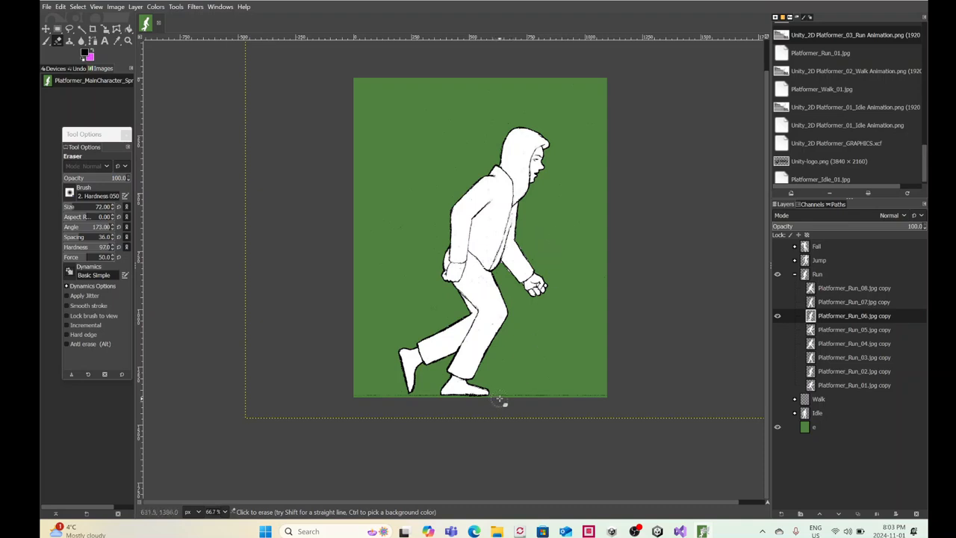
pyautogui.keyDown('shift'); pyautogui.click(601, 393); pyautogui.keyUp('shift')
# Step: Display Platformer_Run_05.jpg copy alone and erase the specks near the face and the line under the front foot
pyautogui.click(777, 317)
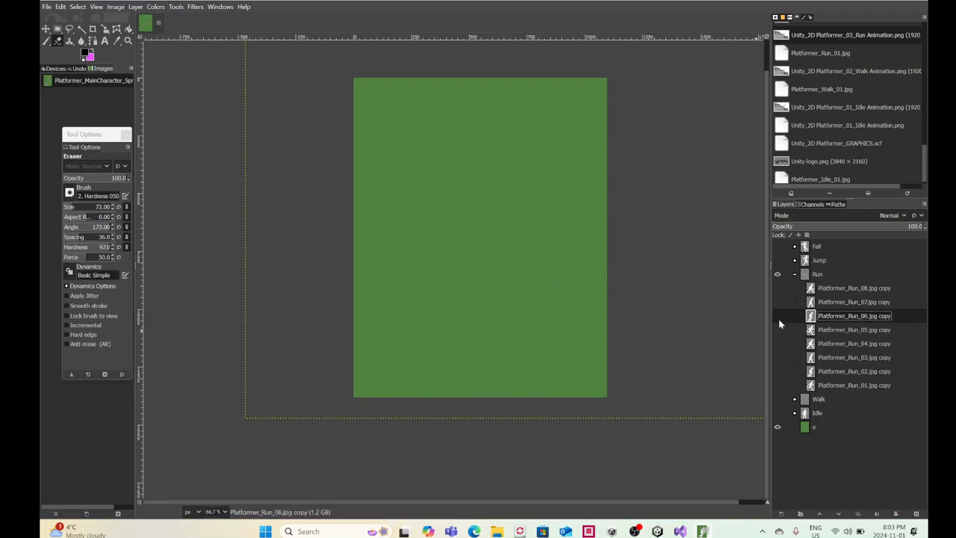
pyautogui.click(777, 329)
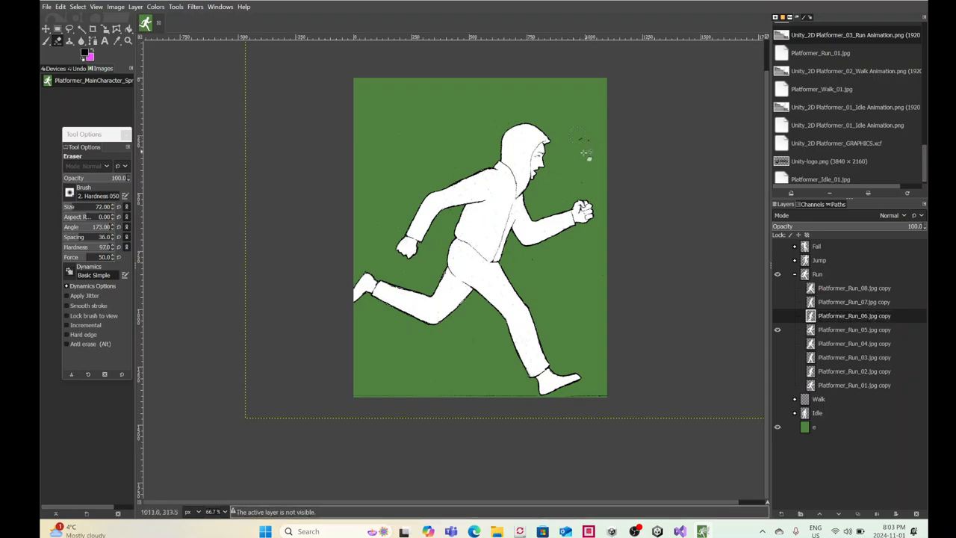
pyautogui.click(849, 330)
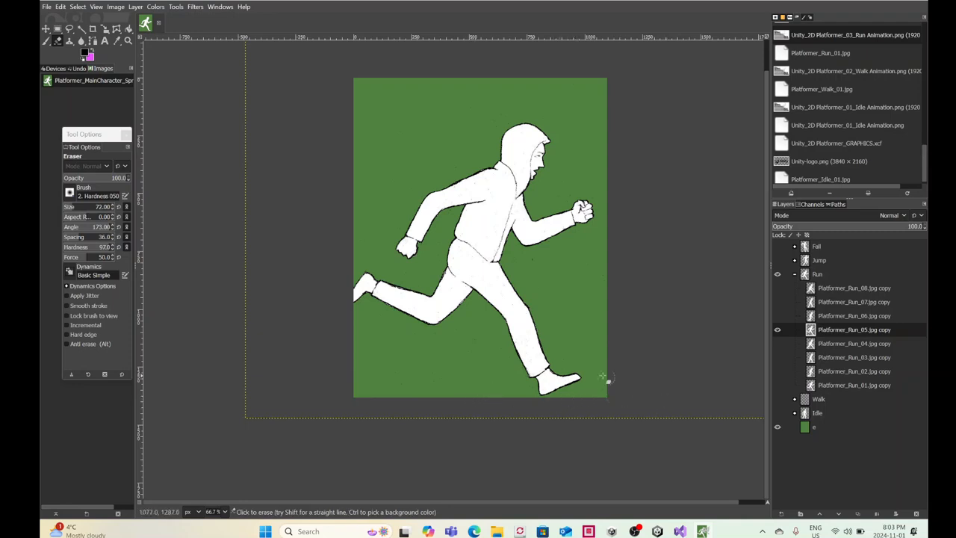
# Step: Show only Platformer_Run_04.jpg copy and erase the specks around the figure and along the bottom edge
pyautogui.click(778, 331)
pyautogui.click(777, 342)
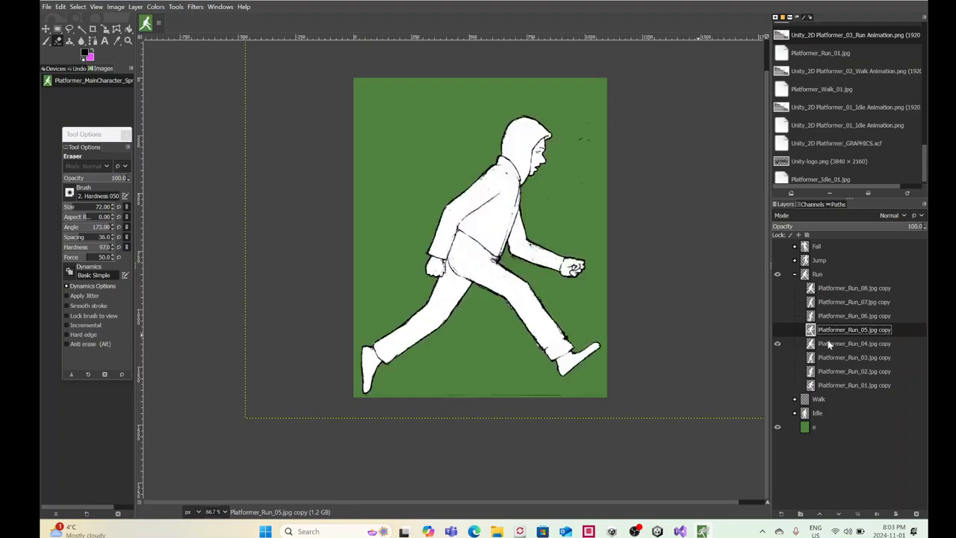
pyautogui.click(814, 343)
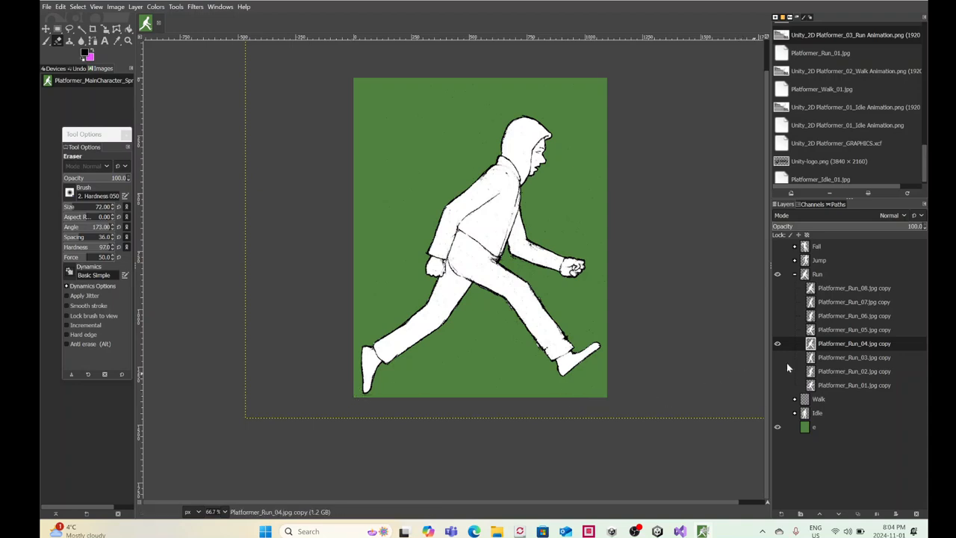
# Step: Return to the Platformer_Run_05.jpg copy frame and try to widen the image canvas to about 1200 px
pyautogui.click(777, 344)
pyautogui.click(776, 329)
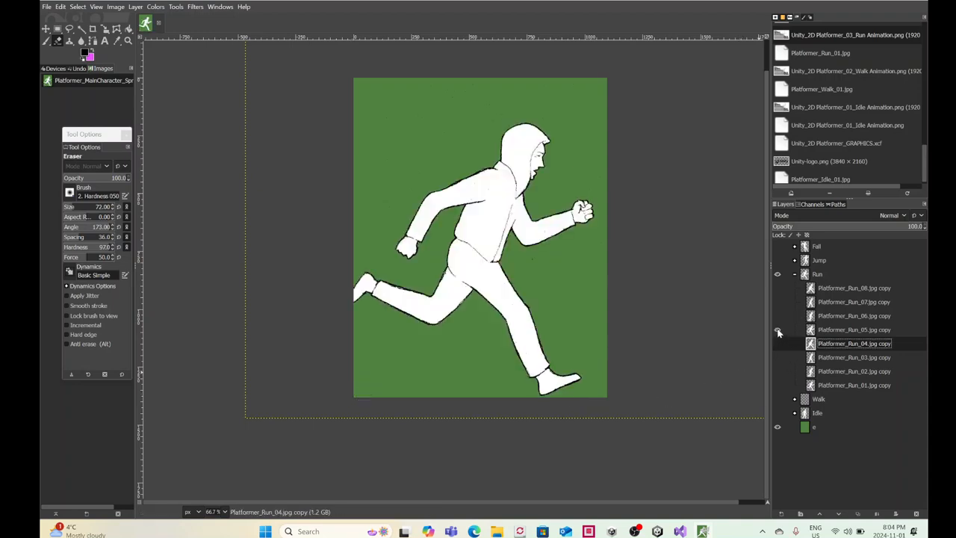
pyautogui.click(829, 330)
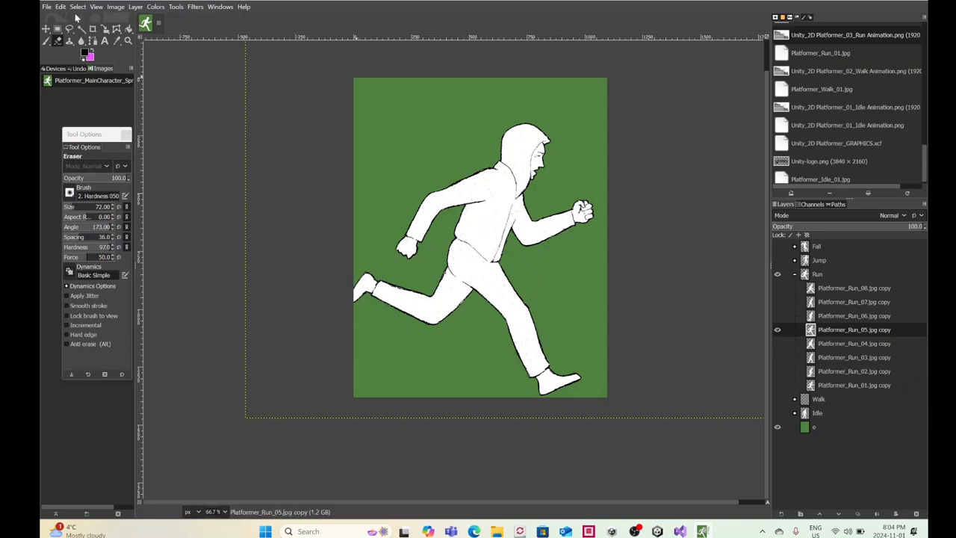
pyautogui.click(113, 7)
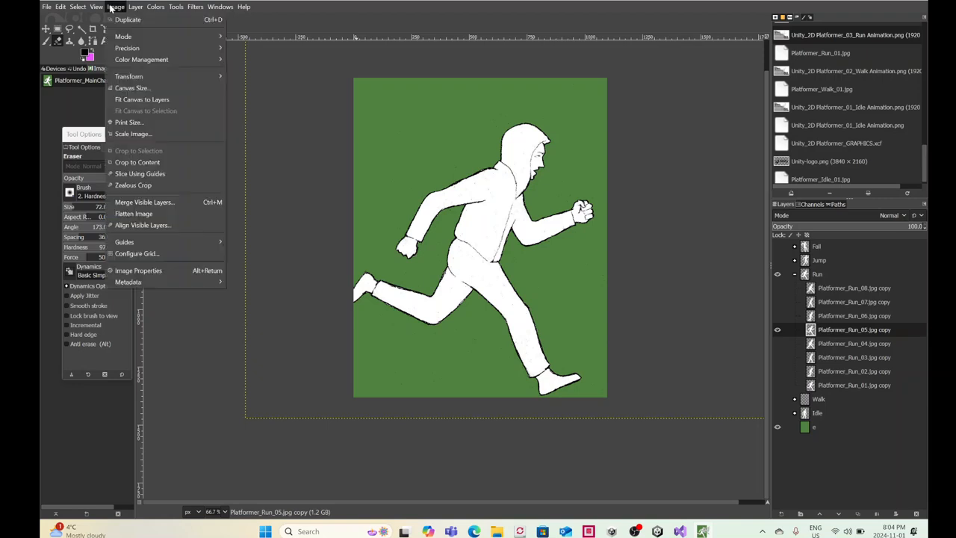
pyautogui.click(132, 89)
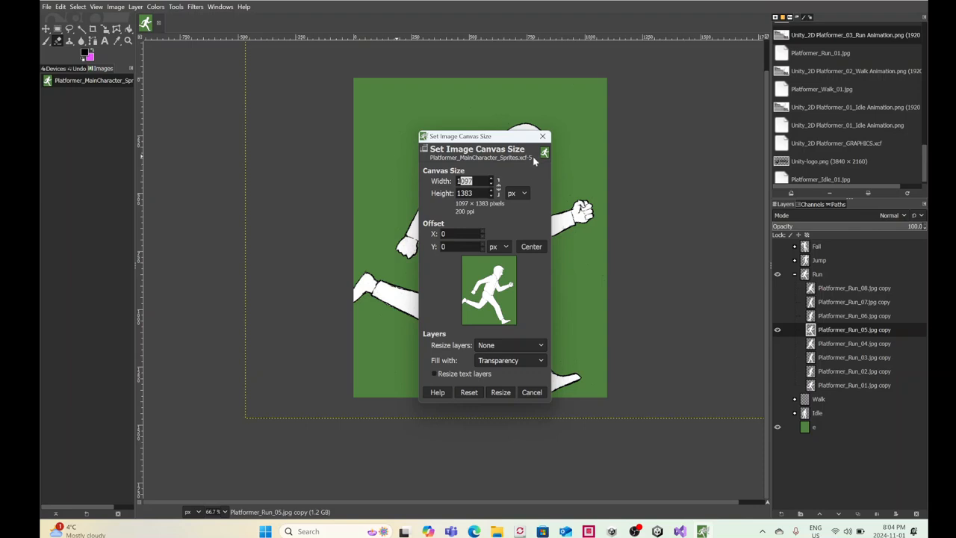
pyautogui.write('12')
pyautogui.click(500, 392)
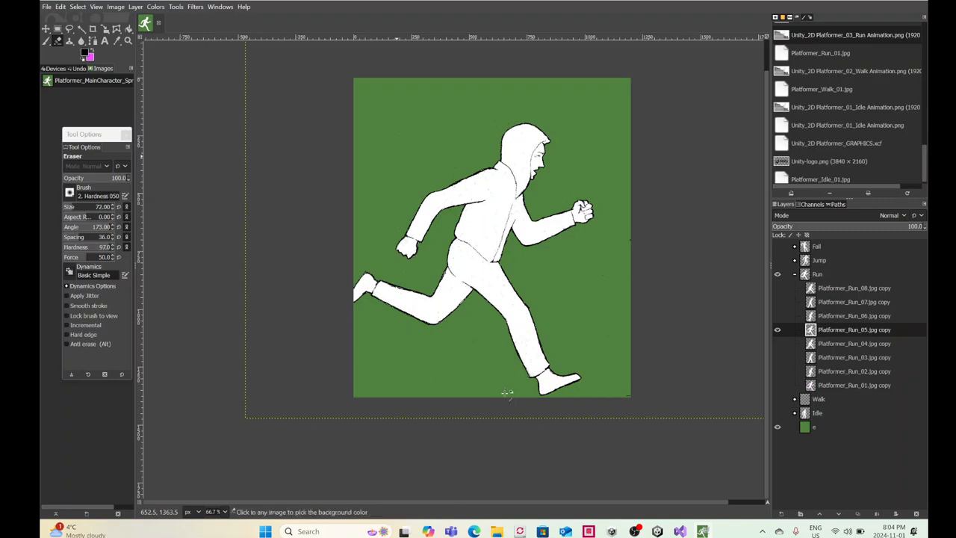
# Step: Undo the canvas widening and the erasures on the Run_04 and Run_05 frames
pyautogui.hotkey('ctrl', 'z')
pyautogui.hotkey('ctrl', 'z')
pyautogui.hotkey('ctrl', 'z')
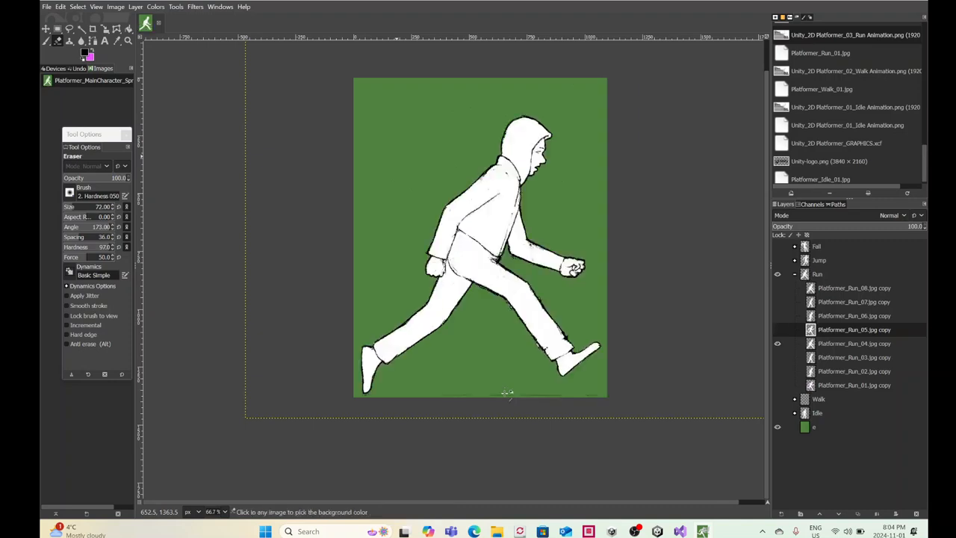
pyautogui.hotkey('ctrl', 'y')
pyautogui.hotkey('ctrl', 'y')
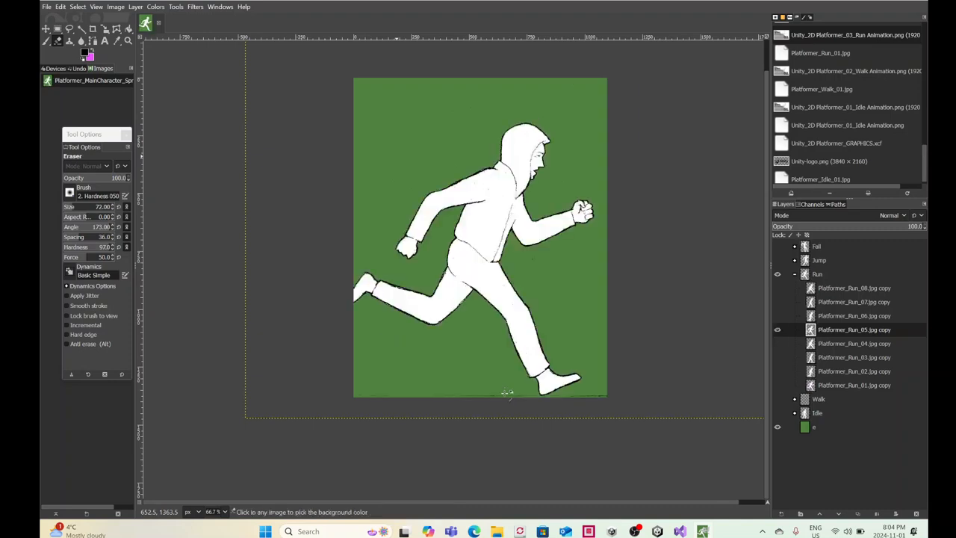
# Step: Undo the erasures on the Run_06, Run_07 and Run_08 frames
pyautogui.hotkey('ctrl', 'y')
pyautogui.hotkey('ctrl', 'y')
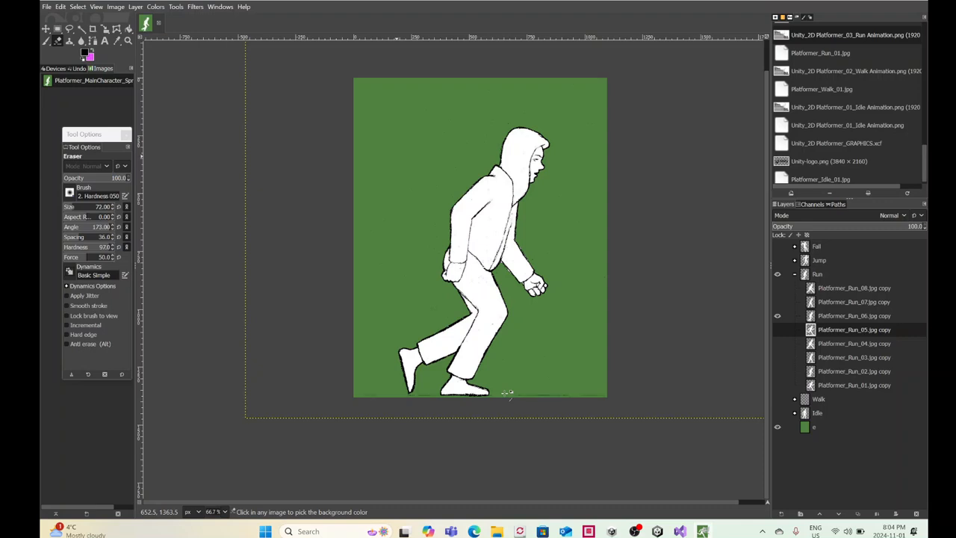
pyautogui.hotkey('ctrl', 'y')
pyautogui.hotkey('ctrl', 'y')
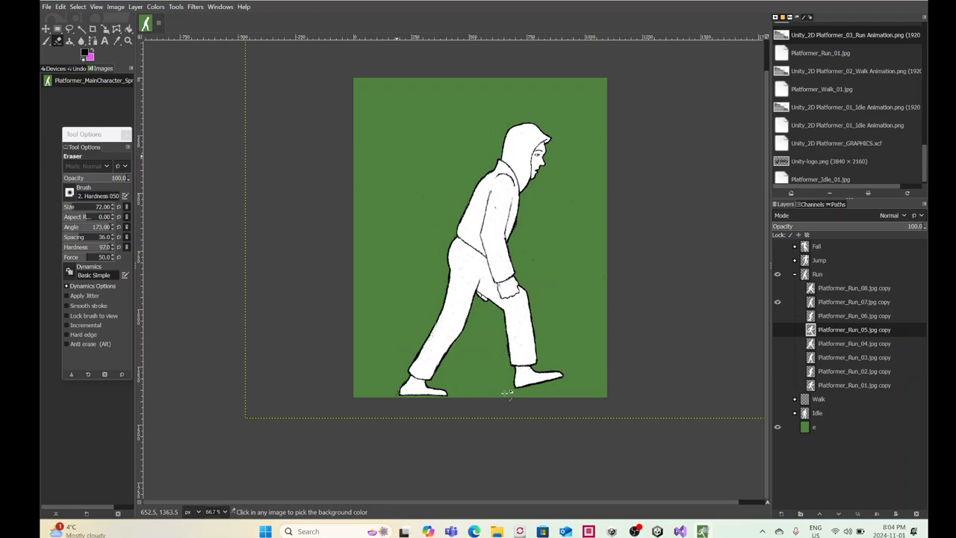
pyautogui.hotkey('ctrl', 'y')
pyautogui.hotkey('ctrl', 'y')
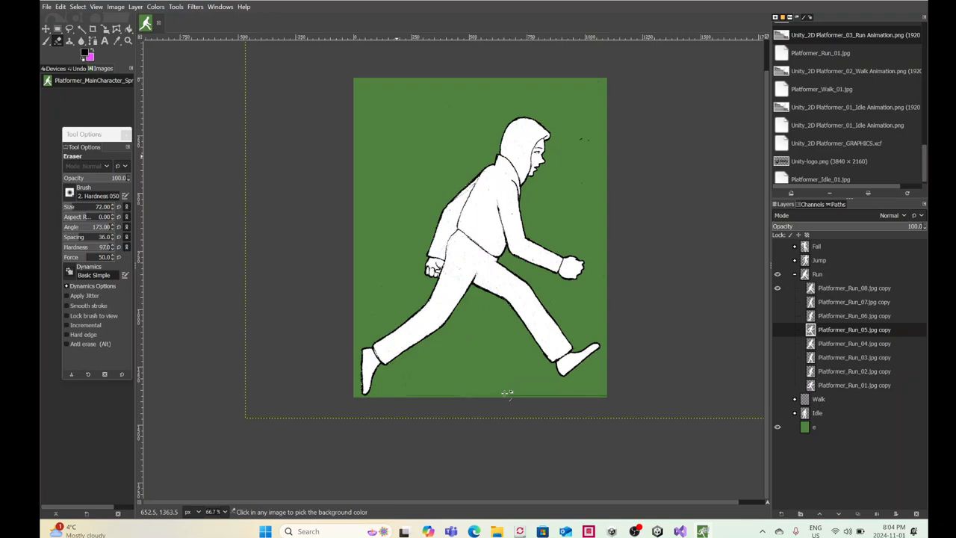
# Step: Undo the run frames' visibility changes and the previous canvas crop
pyautogui.hotkey('ctrl', 'z')
pyautogui.hotkey('ctrl', 'z')
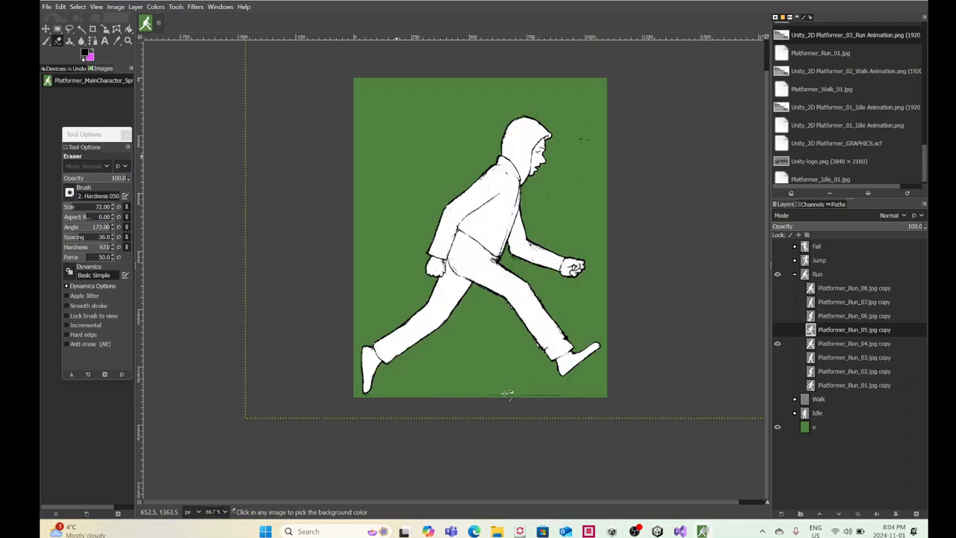
pyautogui.hotkey('ctrl', 'z')
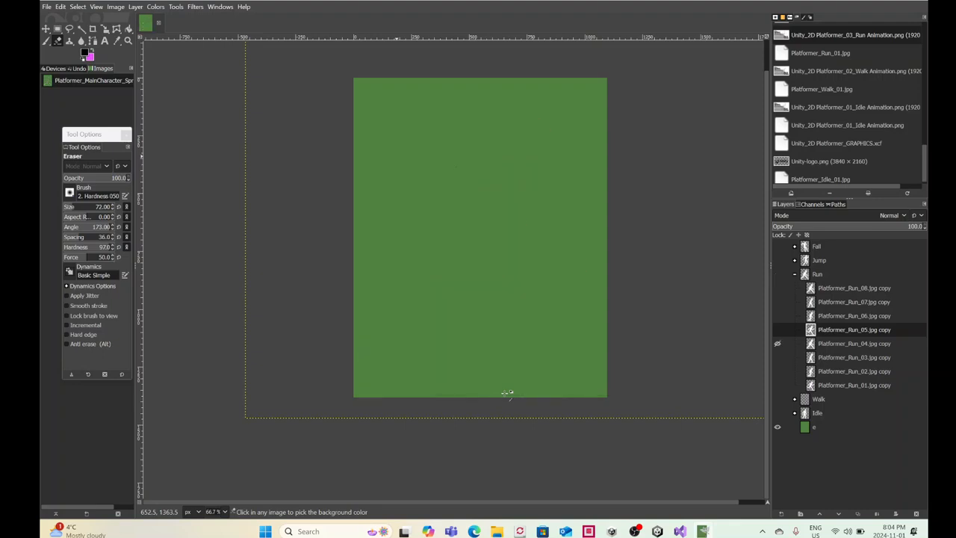
pyautogui.hotkey('ctrl', 'z')
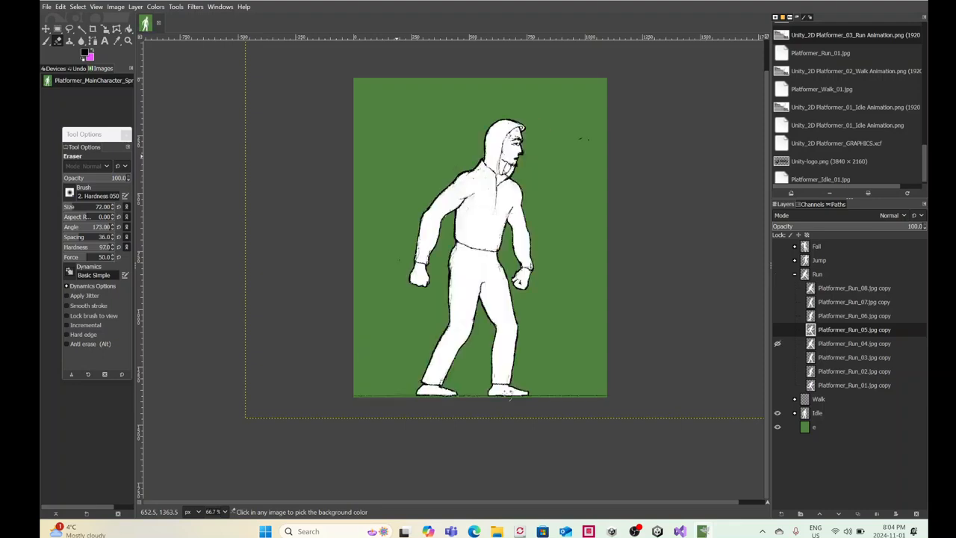
pyautogui.hotkey('ctrl', 'z')
pyautogui.hotkey('ctrl', 'z')
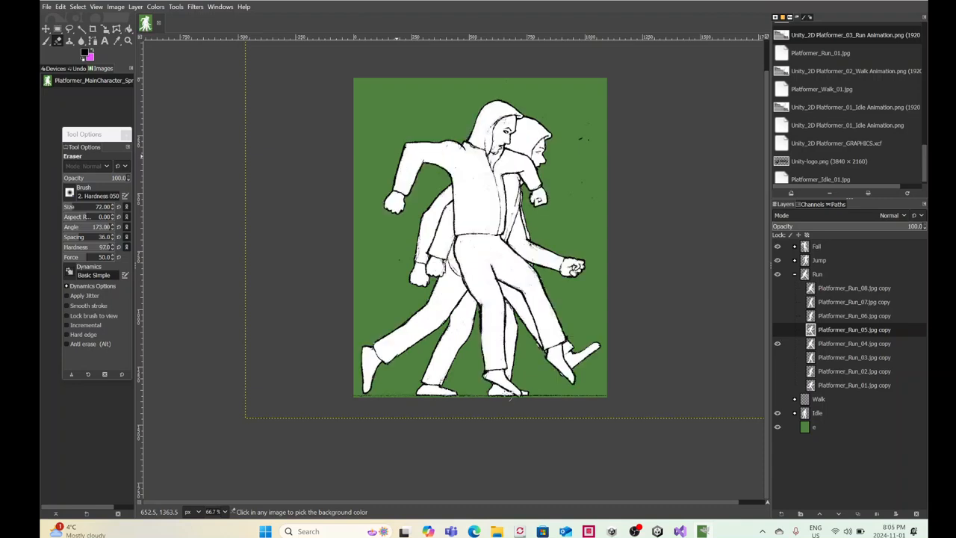
pyautogui.hotkey('ctrl', 'z')
pyautogui.hotkey('ctrl', 'z')
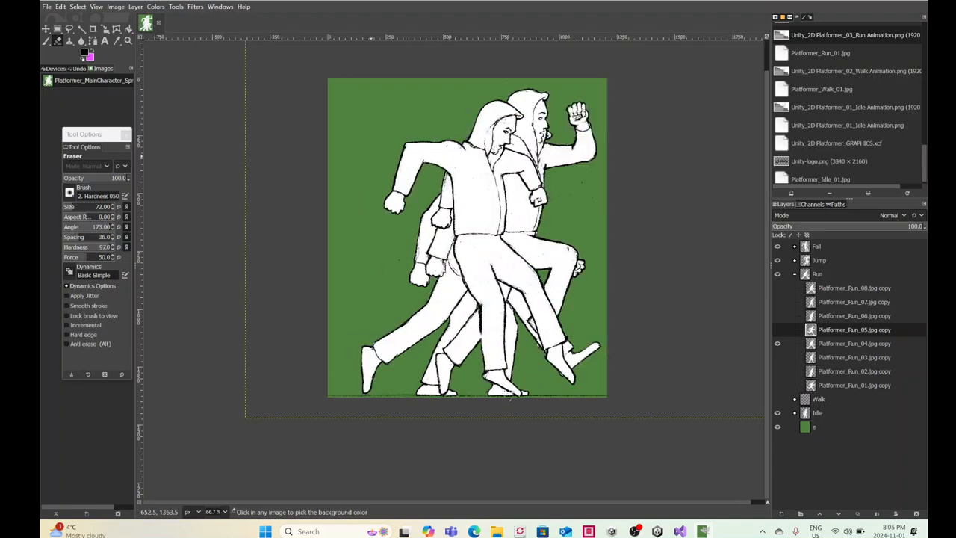
# Step: Show the Platformer_Run_05.jpg copy frame and crop the canvas to 1164 × 1383 px so every pose fits
pyautogui.click(777, 331)
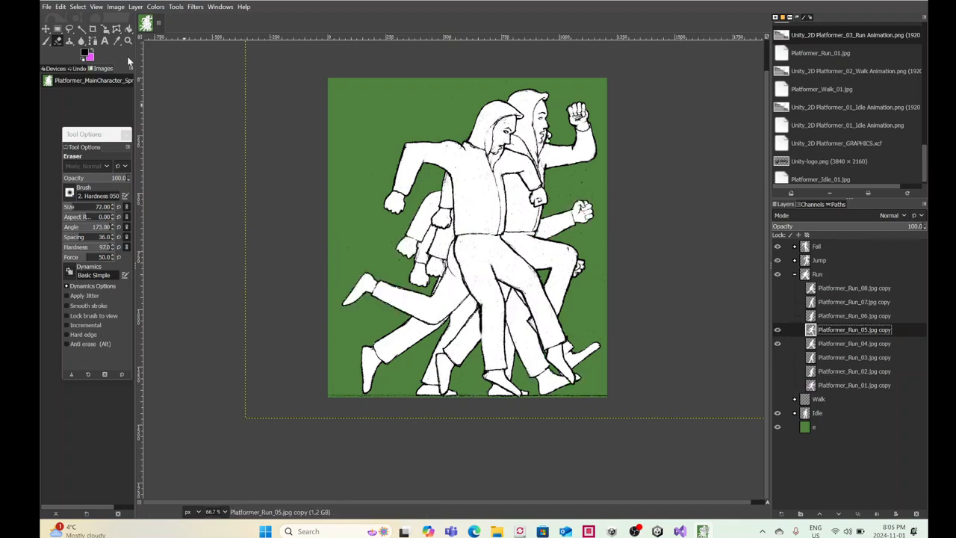
pyautogui.click(93, 28)
pyautogui.moveTo(634, 65); pyautogui.dragTo(339, 422)
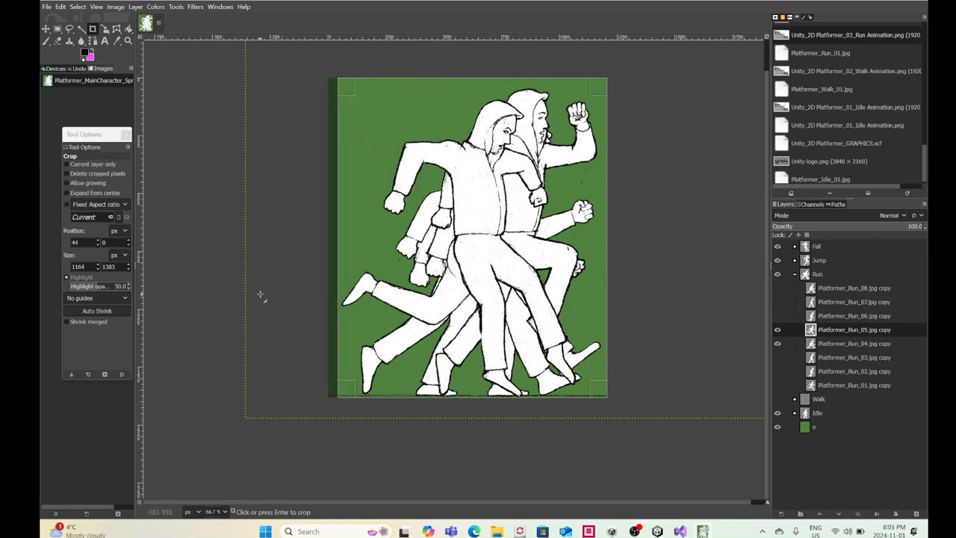
# Step: Check the Run_06 and Run_03 frames against the cropped canvas and hide all animation frames, keeping the green background
pyautogui.click(777, 315)
pyautogui.click(778, 357)
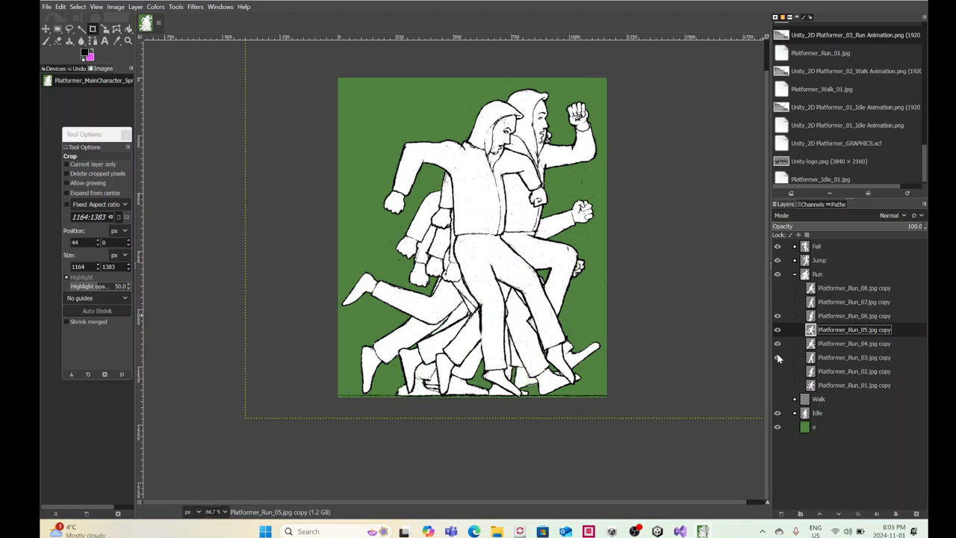
pyautogui.click(779, 363)
pyautogui.click(777, 329)
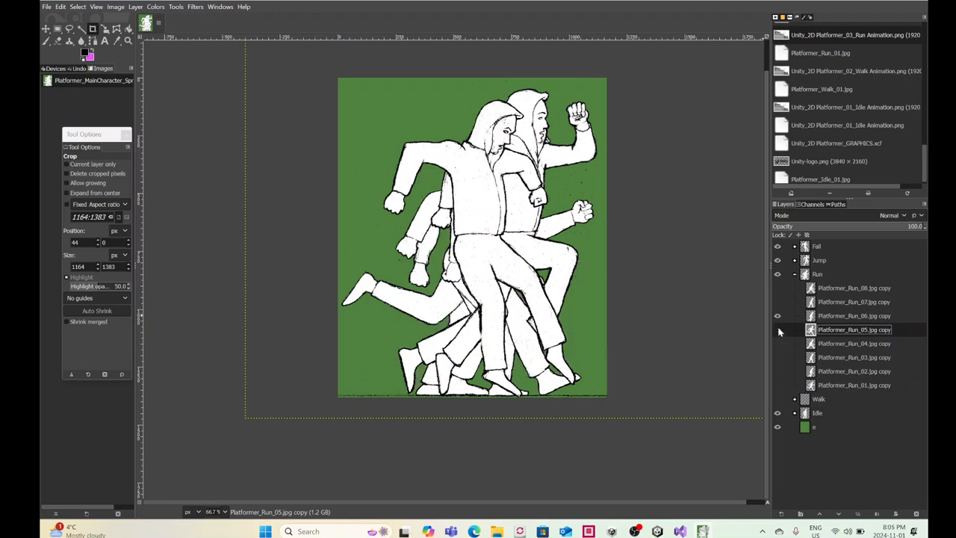
pyautogui.click(778, 315)
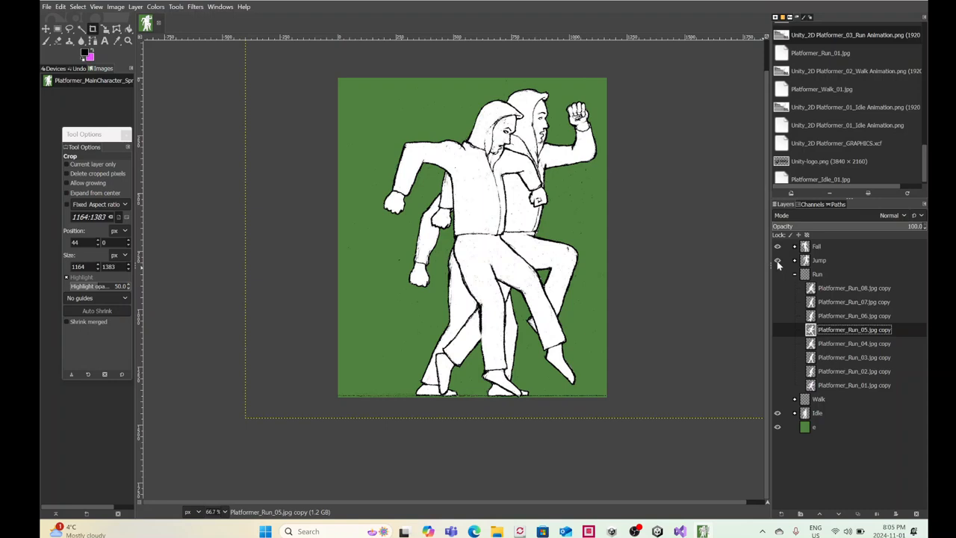
pyautogui.click(777, 261)
pyautogui.click(777, 247)
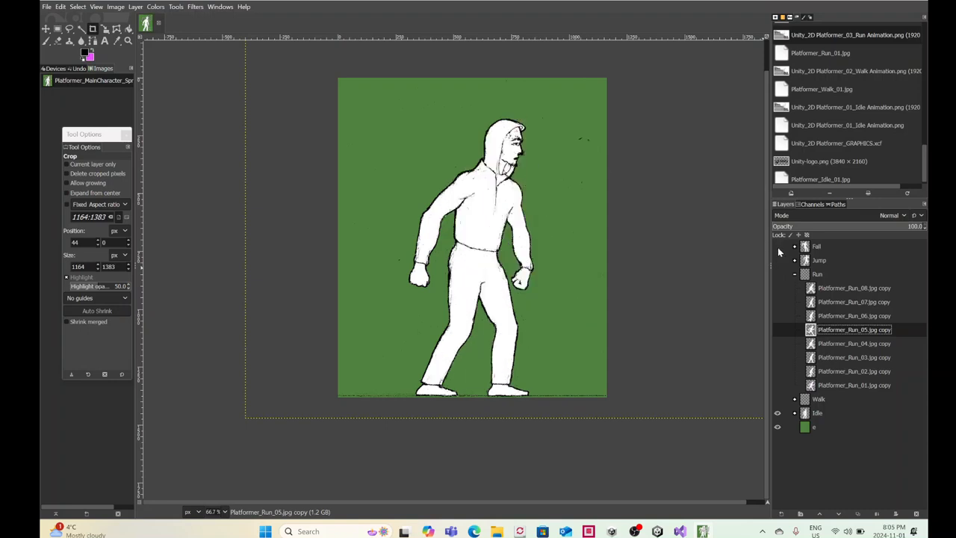
pyautogui.click(777, 413)
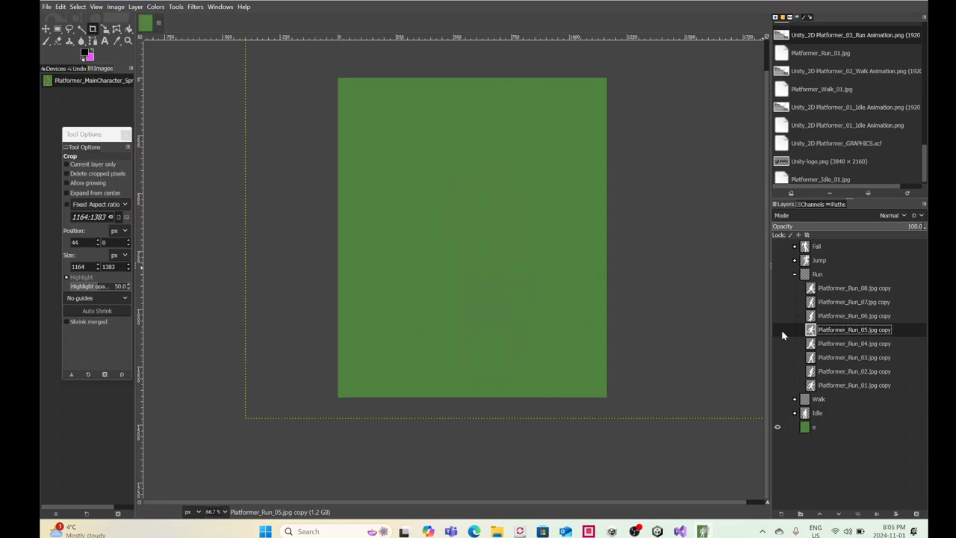
# Step: Show Platformer_Run_08.jpg copy and erase the specks beside the head and the line along the bottom edge
pyautogui.click(831, 290)
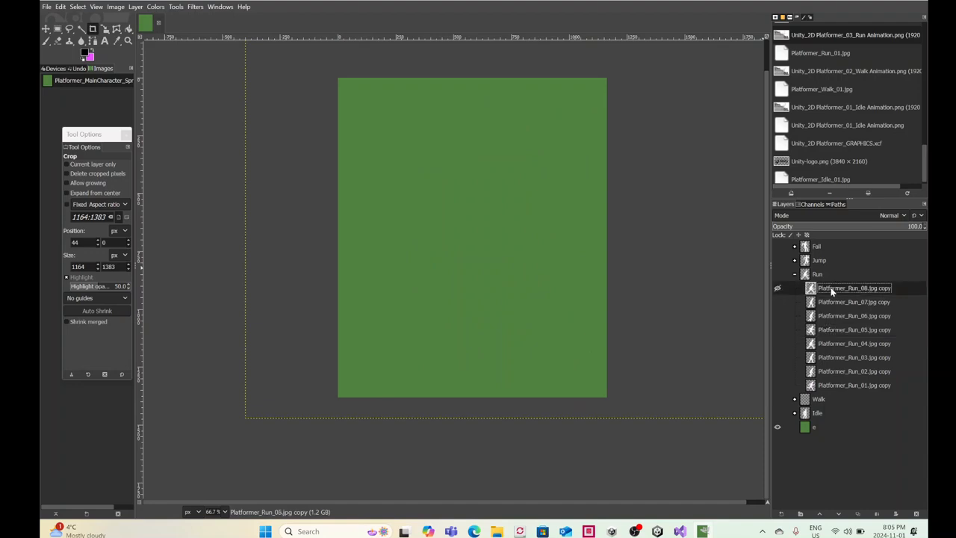
pyautogui.click(778, 275)
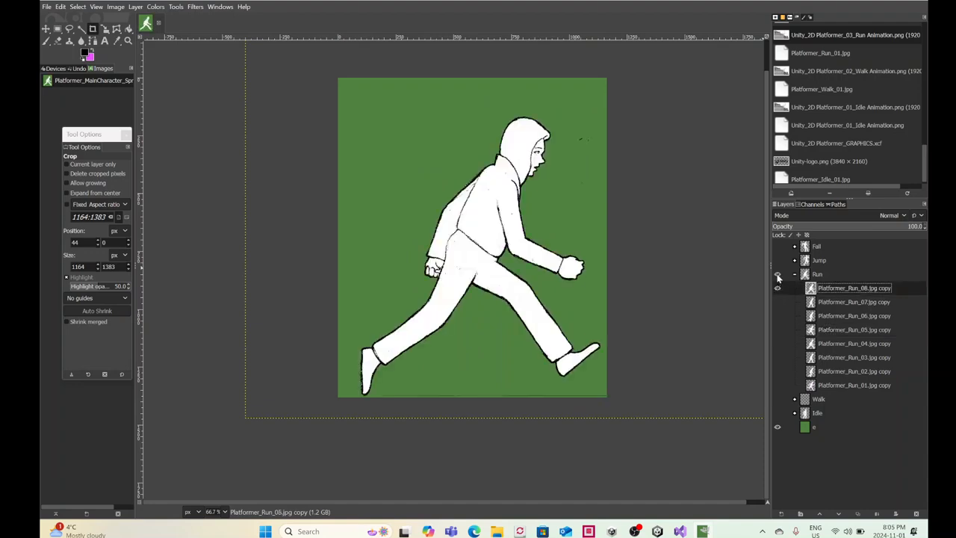
pyautogui.hotkey('shift', 'e')
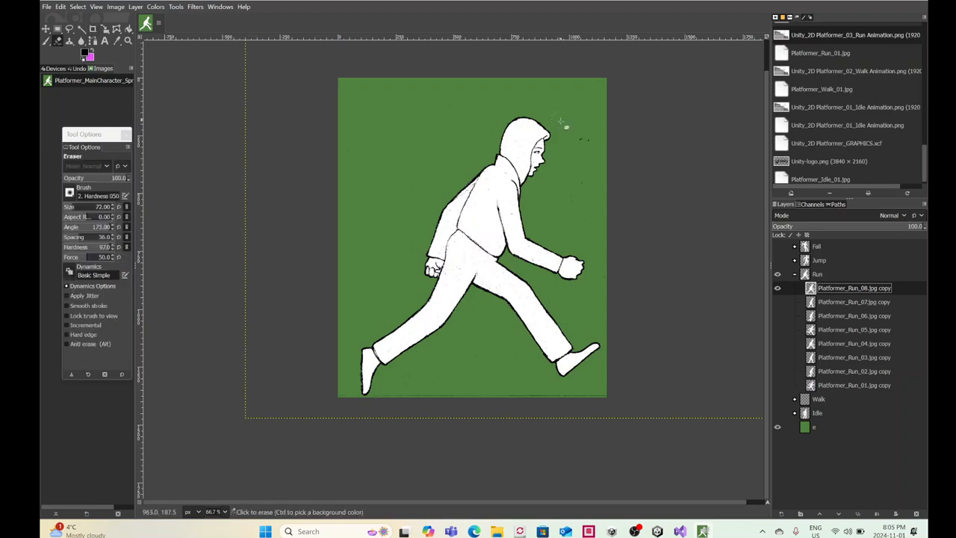
pyautogui.moveTo(582, 140)
pyautogui.mouseDown()
pyautogui.moveTo(590, 148)
pyautogui.moveTo(570, 202)
pyautogui.mouseUp()
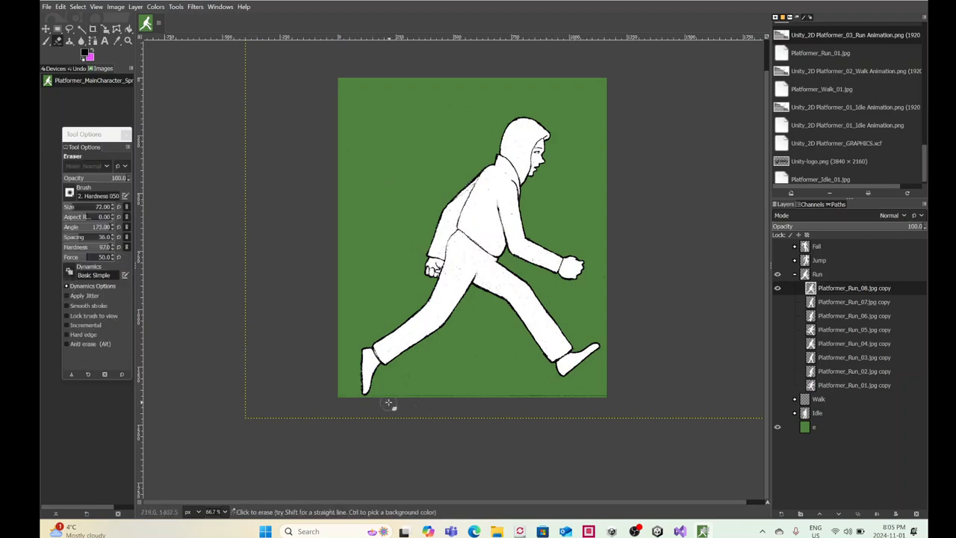
pyautogui.moveTo(379, 398); pyautogui.dragTo(626, 396)
# Step: Show only Platformer_Run_07.jpg copy and erase the stray marks around the figure and along the bottom edge
pyautogui.click(777, 288)
pyautogui.click(778, 301)
pyautogui.click(825, 303)
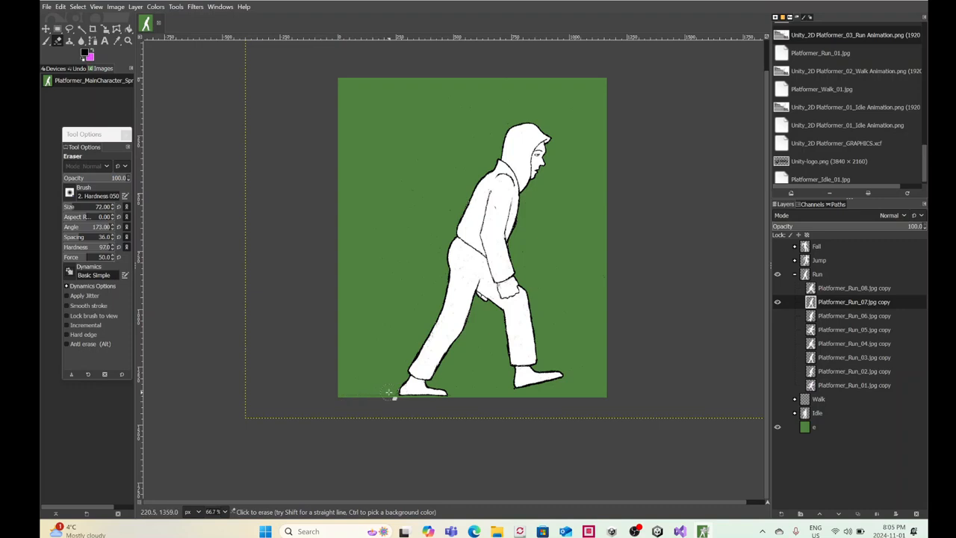
# Step: Show only Platformer_Run_06.jpg copy and erase the specks near the head and the line under the feet
pyautogui.click(777, 303)
pyautogui.click(778, 316)
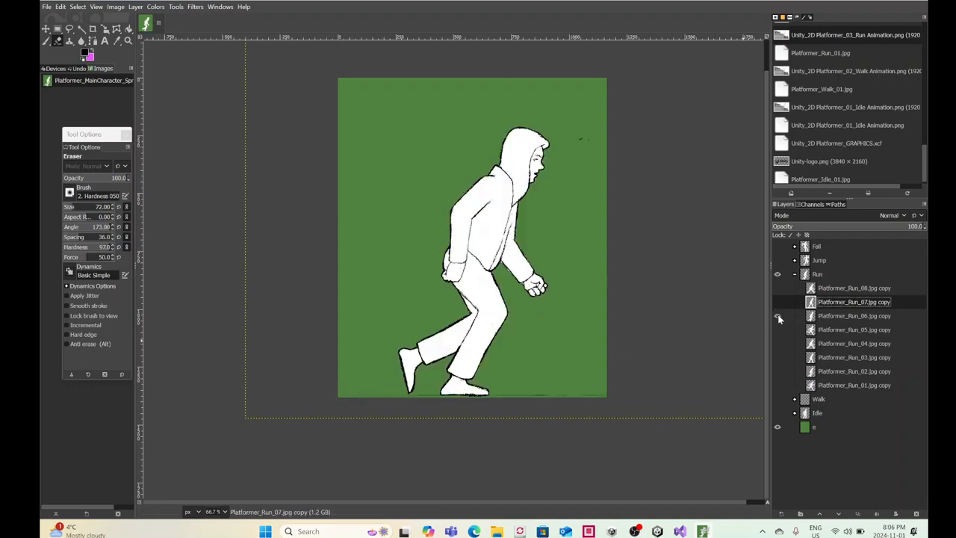
pyautogui.click(864, 321)
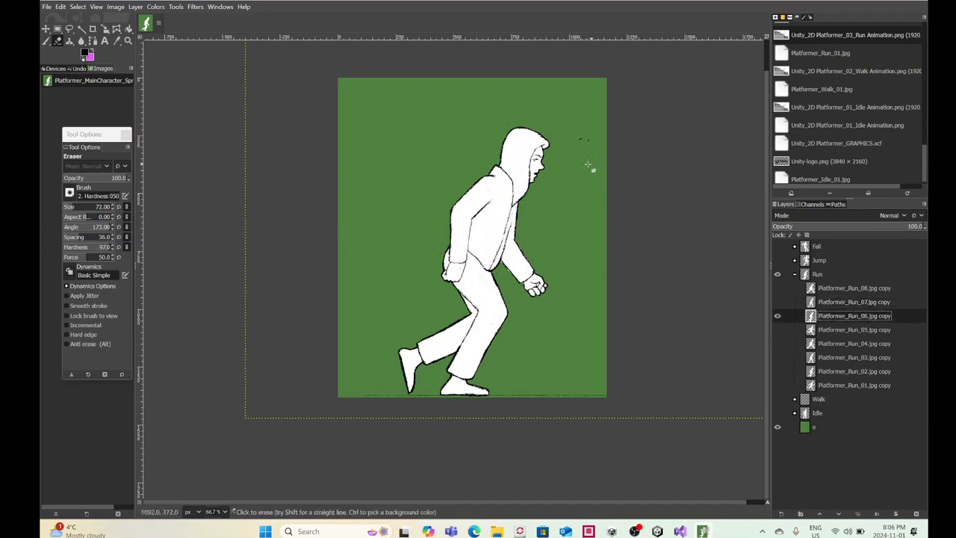
pyautogui.click(585, 142)
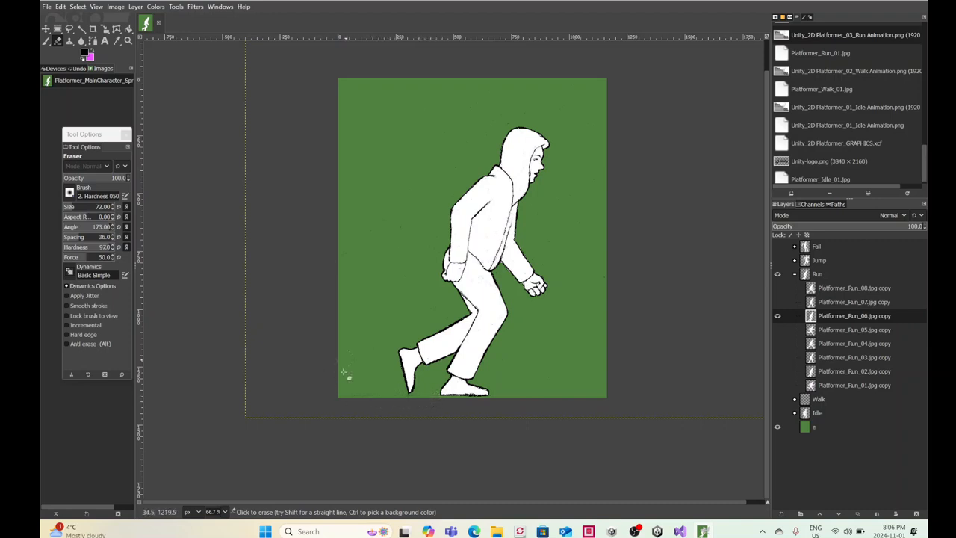
# Step: Show only Platformer_Run_05.jpg copy and erase the stray marks around the figure and along the bottom edge
pyautogui.click(777, 316)
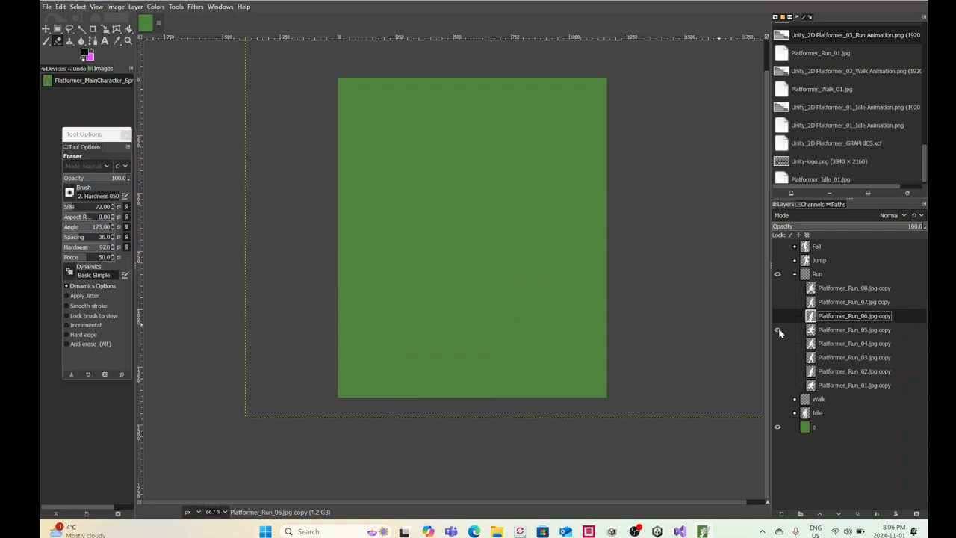
pyautogui.click(778, 329)
pyautogui.click(830, 329)
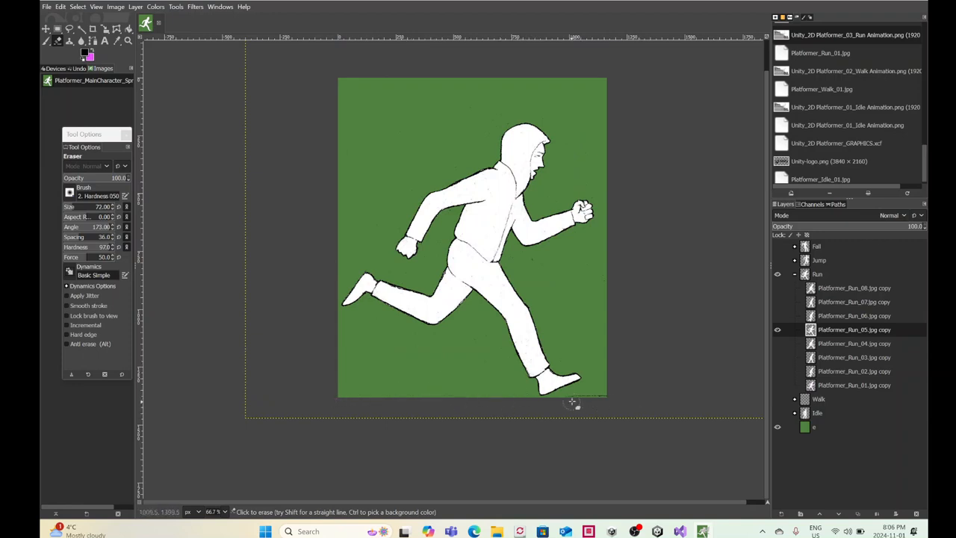
# Step: Show only Platformer_Run_04.jpg copy and erase the specks and the line along the bottom edge
pyautogui.click(777, 329)
pyautogui.click(777, 343)
pyautogui.click(822, 343)
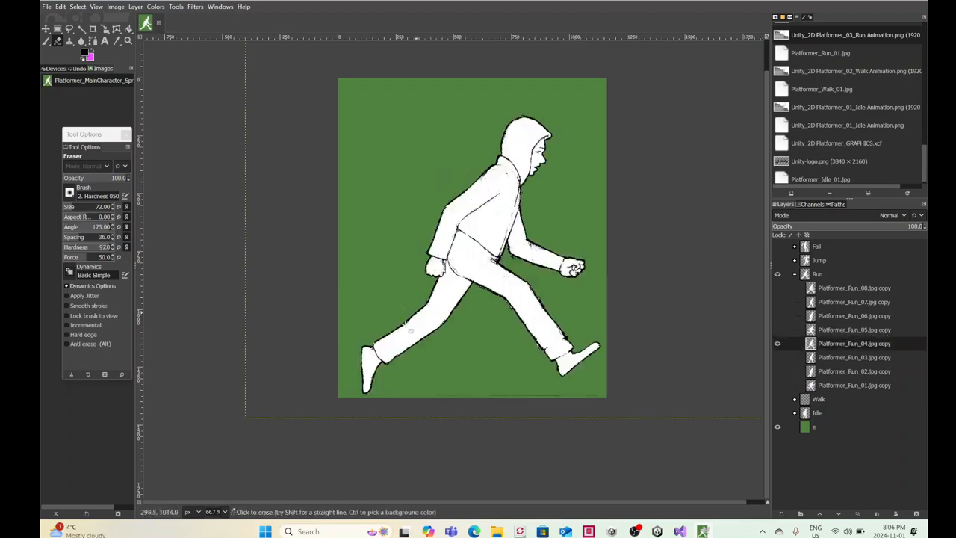
pyautogui.moveTo(378, 399); pyautogui.dragTo(602, 396)
pyautogui.moveTo(355, 395); pyautogui.dragTo(320, 391)
# Step: Show only Platformer_Run_03.jpg copy and erase the spots between the feet and the line along the bottom edge
pyautogui.click(778, 344)
pyautogui.click(777, 358)
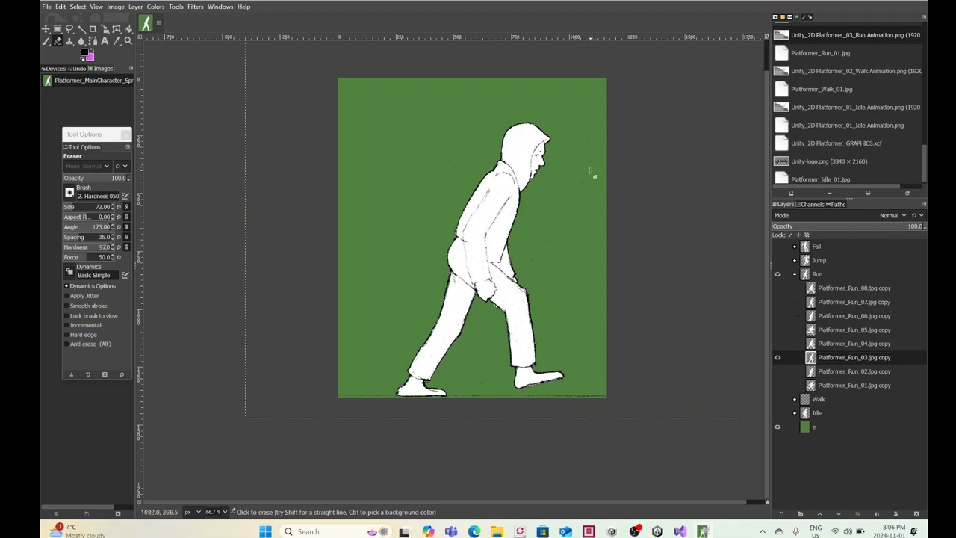
pyautogui.click(480, 384)
pyautogui.click(463, 396)
# Step: Show only Platformer_Run_02.jpg copy and erase the specks beside the head and the line along the bottom edge
pyautogui.click(776, 359)
pyautogui.click(777, 371)
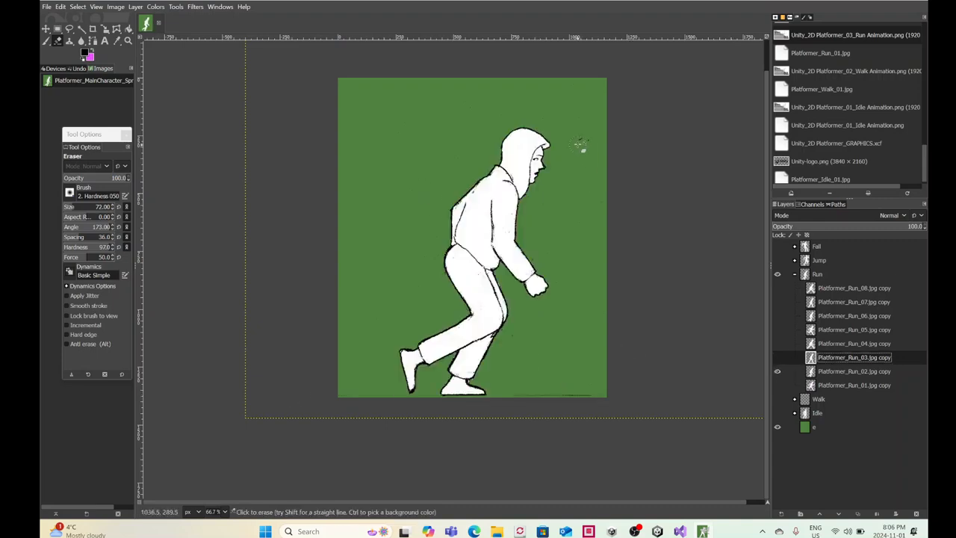
pyautogui.click(819, 367)
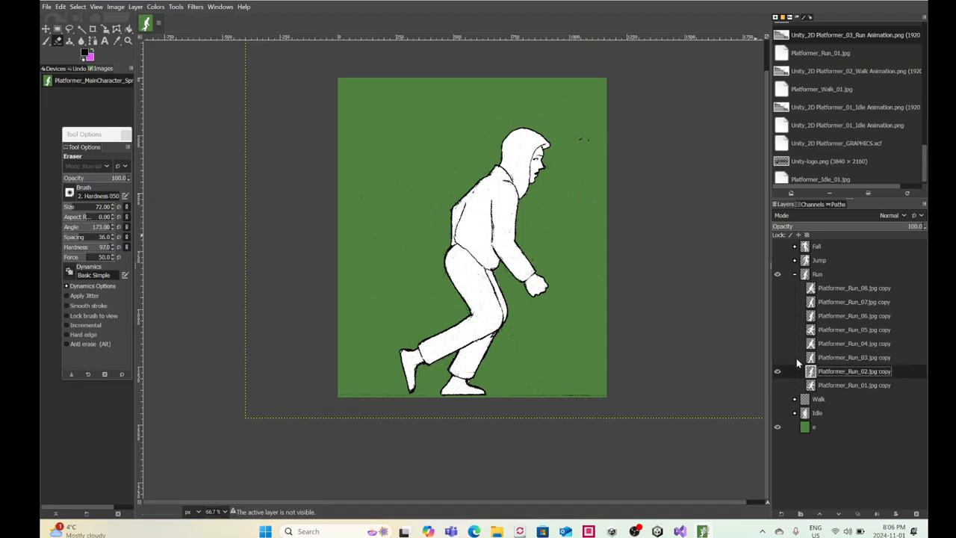
pyautogui.click(777, 358)
pyautogui.click(776, 357)
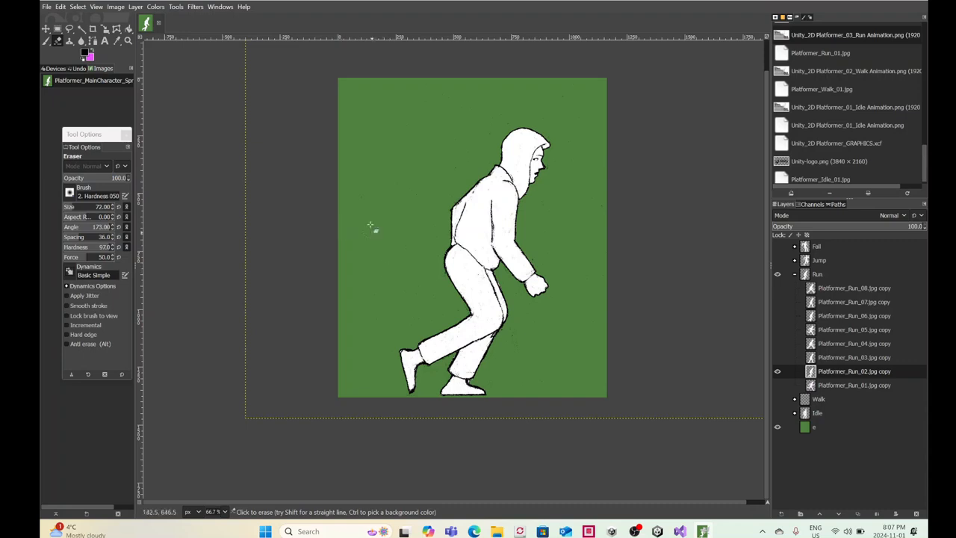
# Step: Show only Platformer_Run_01.jpg copy and erase the specks and the line along the bottom edge
pyautogui.click(777, 371)
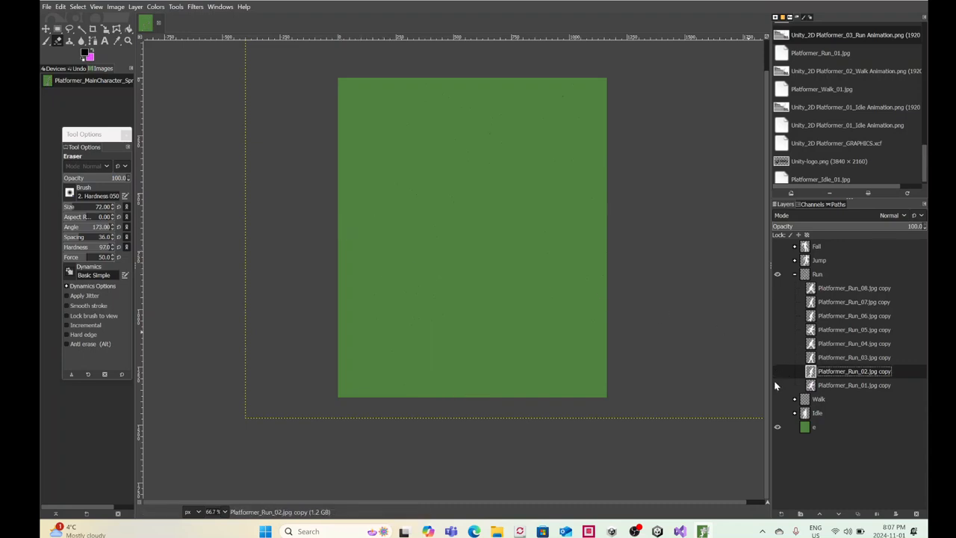
pyautogui.click(776, 384)
pyautogui.click(852, 386)
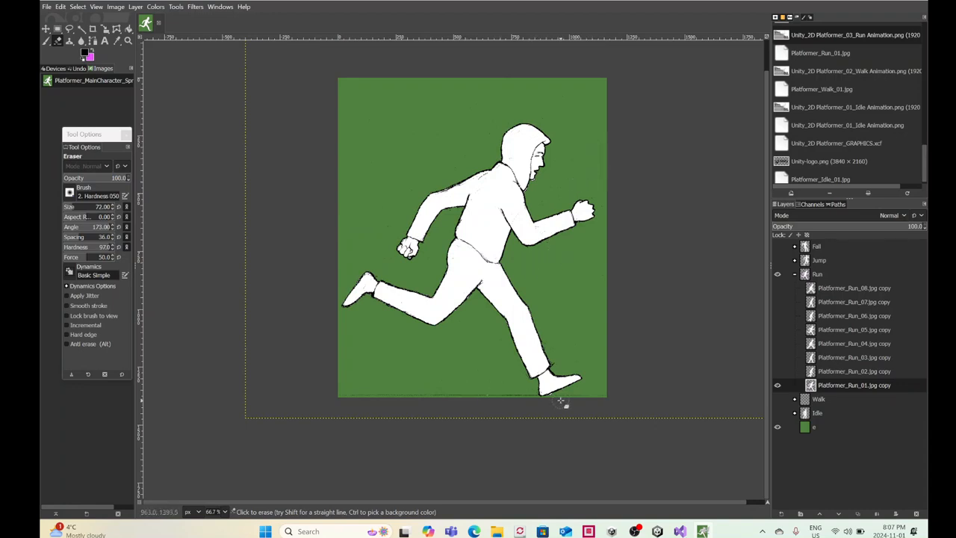
pyautogui.moveTo(607, 401)
pyautogui.mouseDown()
pyautogui.moveTo(499, 410)
pyautogui.moveTo(527, 398)
pyautogui.moveTo(331, 386)
pyautogui.mouseUp()
# Step: Hide the Run group, show Platformer_Walk_08.jpg copy in the Walk group and erase the stray marks around the figure
pyautogui.click(794, 274)
pyautogui.click(777, 274)
pyautogui.click(778, 288)
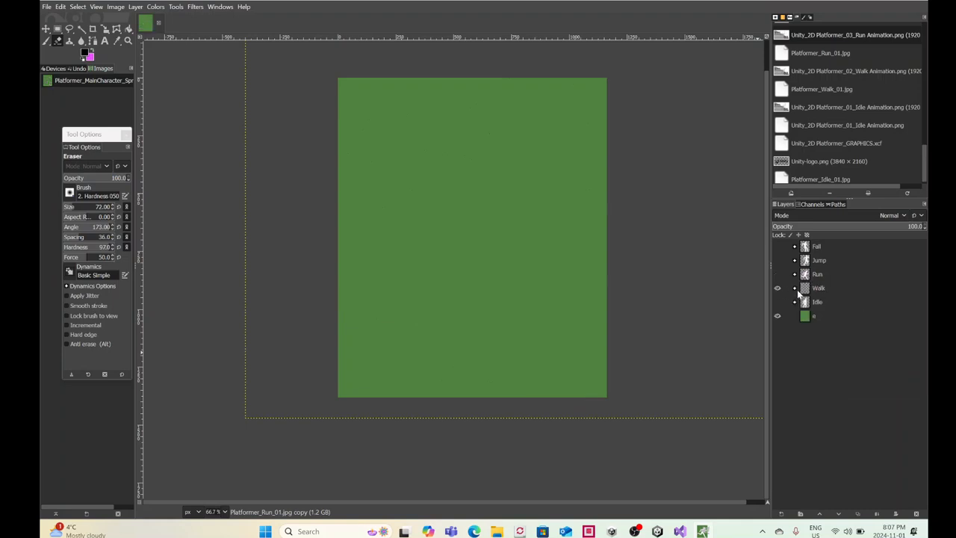
pyautogui.click(794, 288)
pyautogui.click(812, 302)
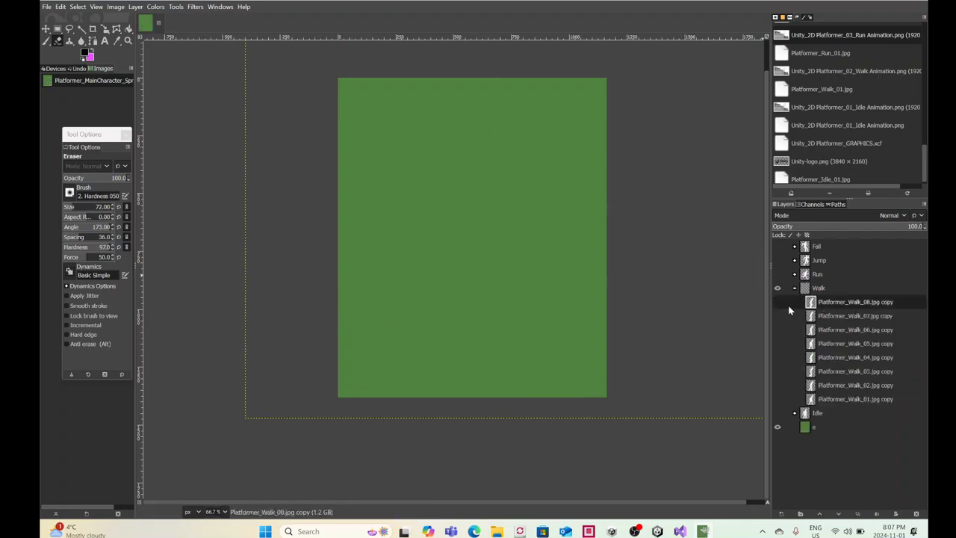
pyautogui.click(778, 302)
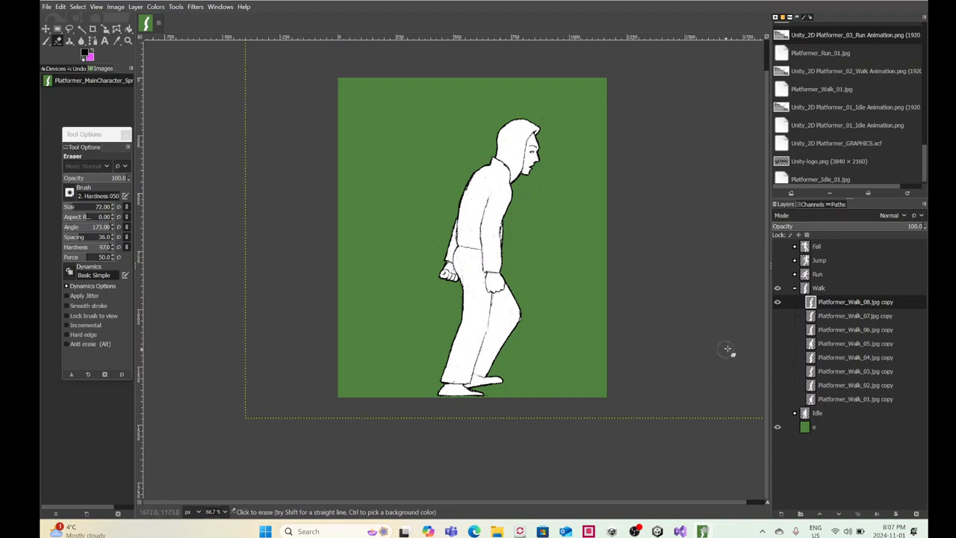
# Step: Show only Platformer_Walk_07.jpg copy, erase its specks and bottom-edge line, and hide the cleaned frame
pyautogui.click(777, 302)
pyautogui.click(778, 316)
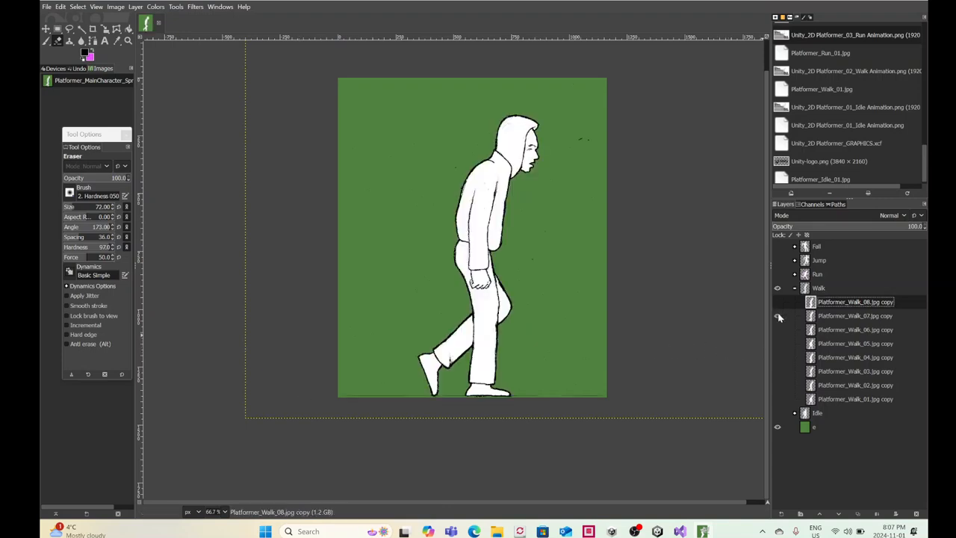
pyautogui.click(835, 318)
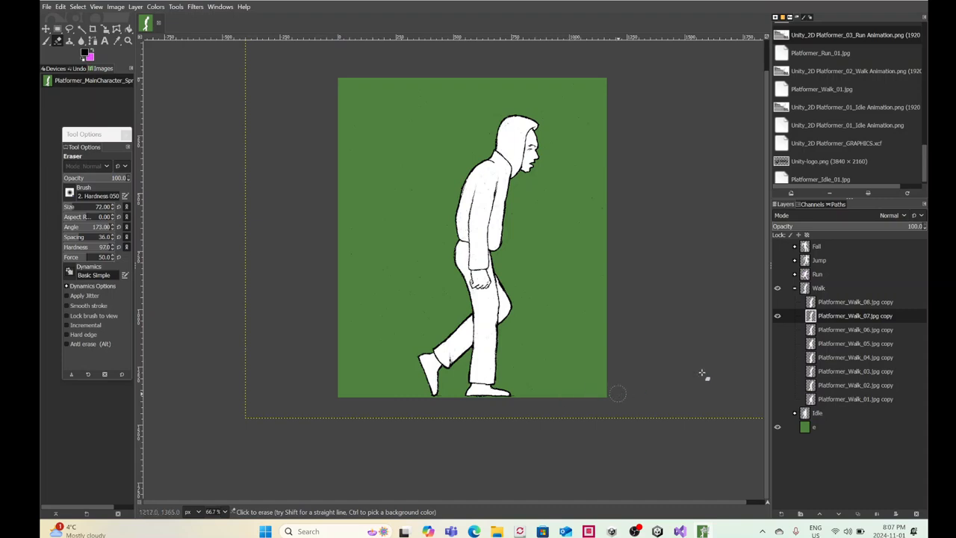
pyautogui.click(778, 316)
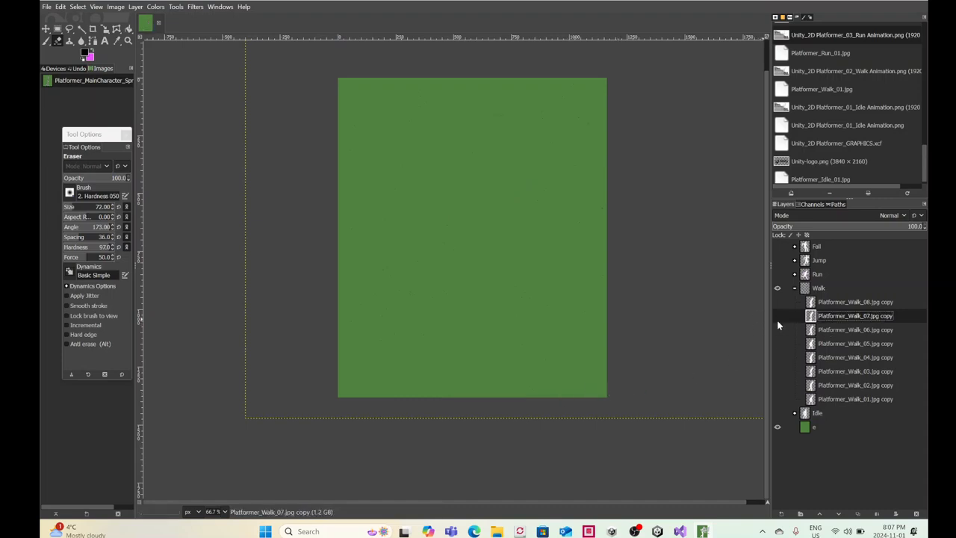
# Step: Show only Platformer_Walk_06.jpg copy, erase the specks beside the head and the bottom-edge line, and hide the cleaned frame
pyautogui.click(777, 330)
pyautogui.click(829, 330)
pyautogui.click(580, 140)
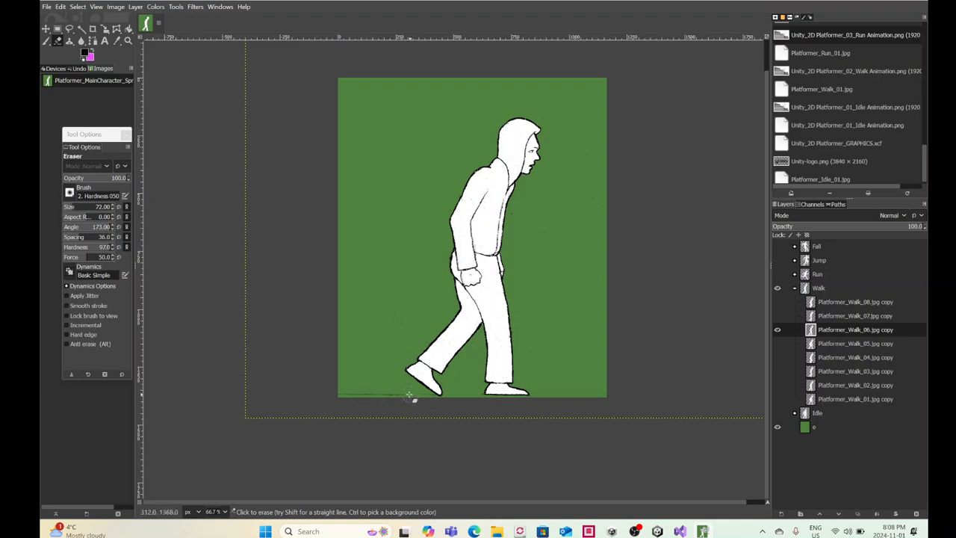
pyautogui.click(776, 331)
# Step: Show only Platformer_Walk_05.jpg copy and erase the specks beside the head and the line along the bottom edge
pyautogui.click(776, 343)
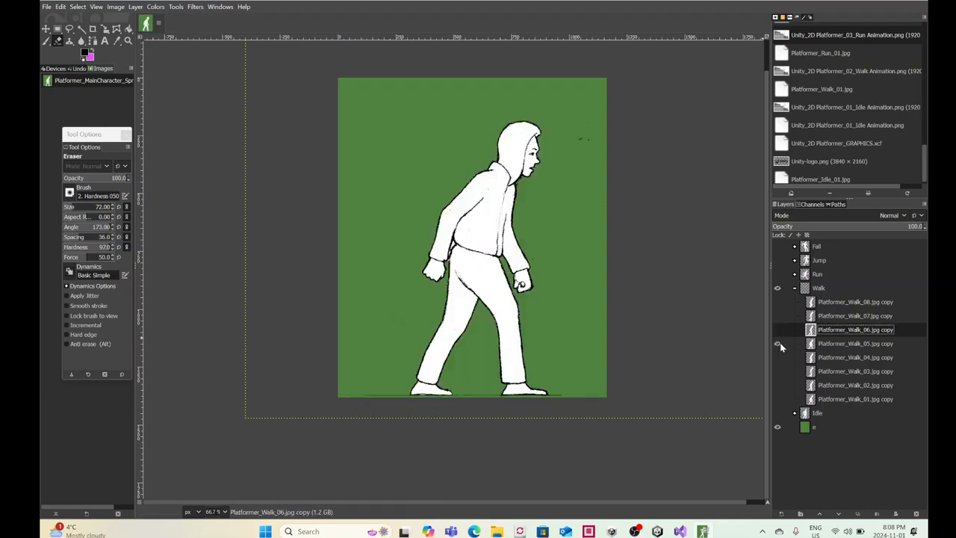
pyautogui.click(833, 343)
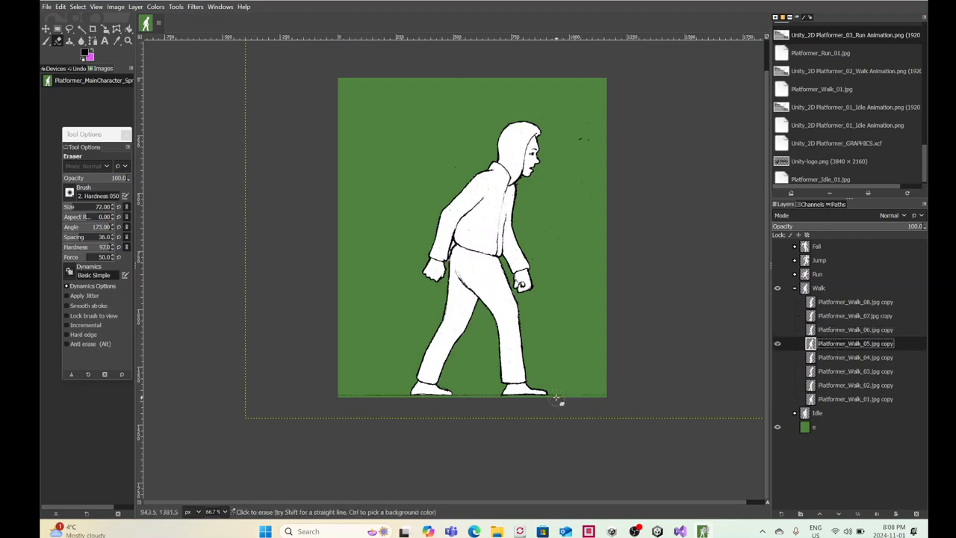
pyautogui.click(556, 398)
pyautogui.moveTo(405, 397); pyautogui.dragTo(342, 395)
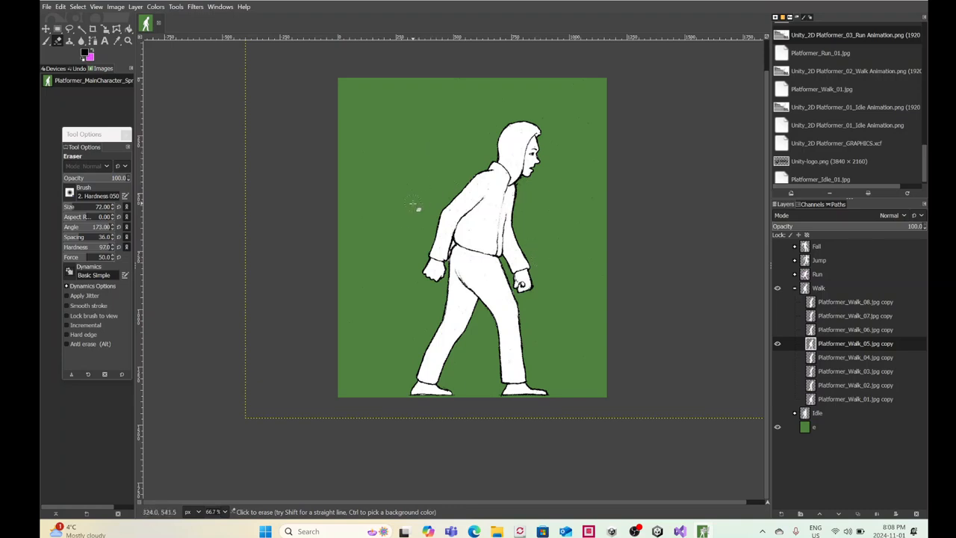
# Step: Show only Platformer_Walk_04.jpg copy, erase the stray marks around the figure, and hide the cleaned frame
pyautogui.click(777, 357)
pyautogui.click(829, 358)
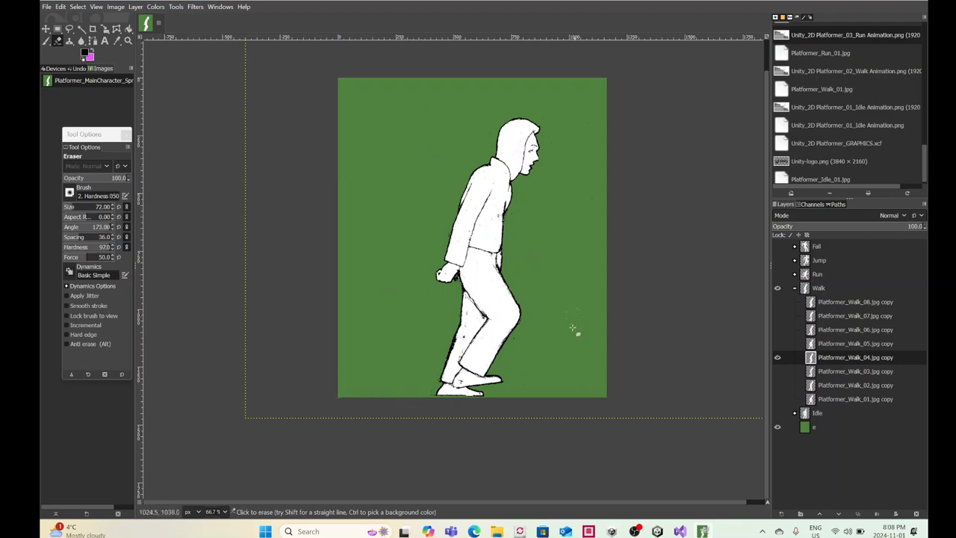
pyautogui.click(777, 358)
# Step: Show only Platformer_Walk_03.jpg copy, erase the marks behind the knee, the specks and the bottom-edge line, and hide the frame
pyautogui.click(777, 371)
pyautogui.click(824, 373)
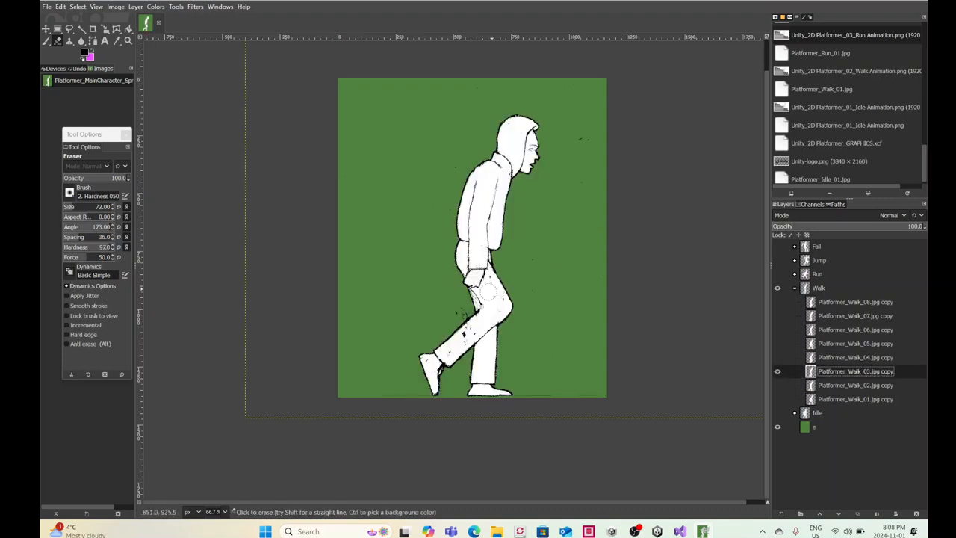
pyautogui.click(455, 315)
pyautogui.moveTo(521, 393); pyautogui.dragTo(628, 395)
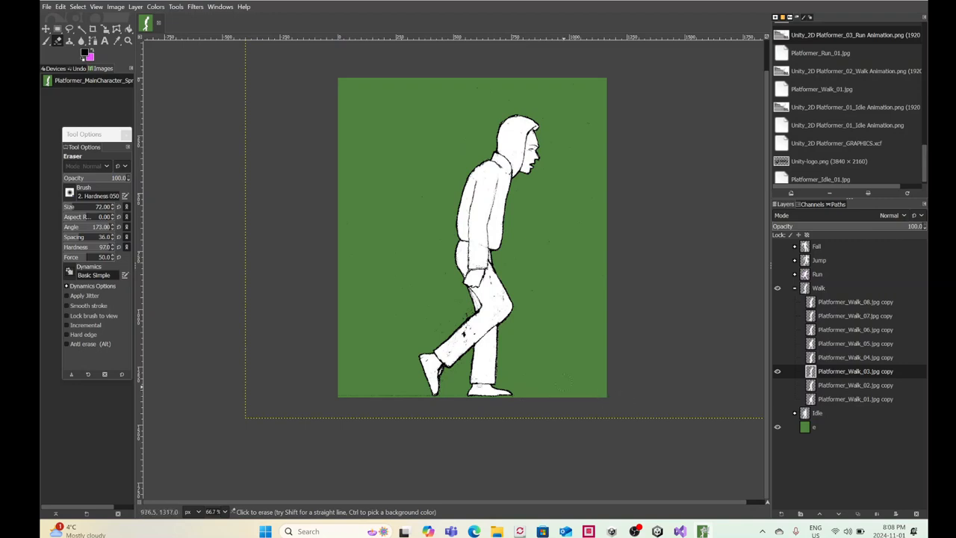
pyautogui.moveTo(421, 395); pyautogui.dragTo(330, 387)
pyautogui.click(777, 371)
# Step: Show only Platformer_Walk_02.jpg copy, erase the stray marks around the figure, and hide the cleaned frame
pyautogui.click(778, 384)
pyautogui.click(855, 384)
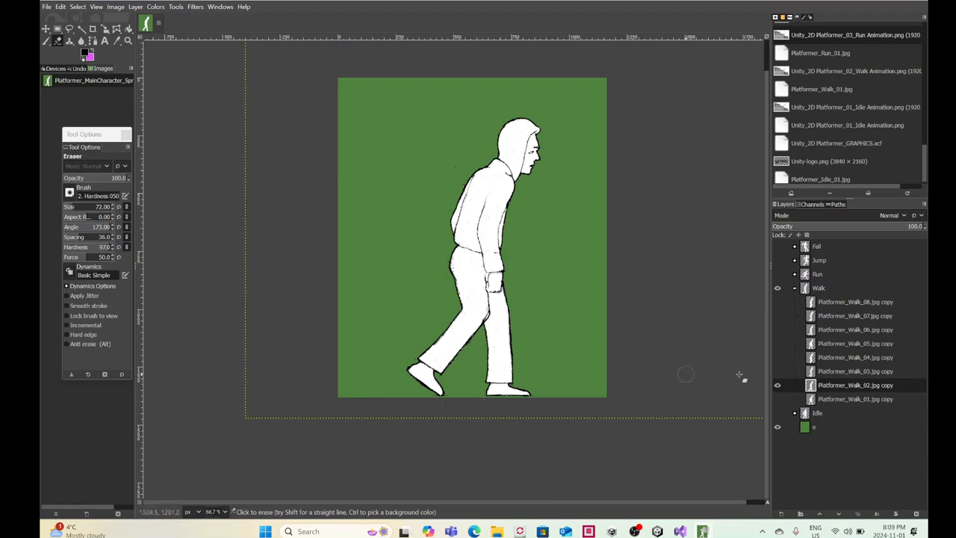
pyautogui.click(777, 387)
# Step: Erase the specks and bottom-edge line in Platformer_Walk_01.jpg copy, and collapse and hide the Walk group
pyautogui.click(776, 399)
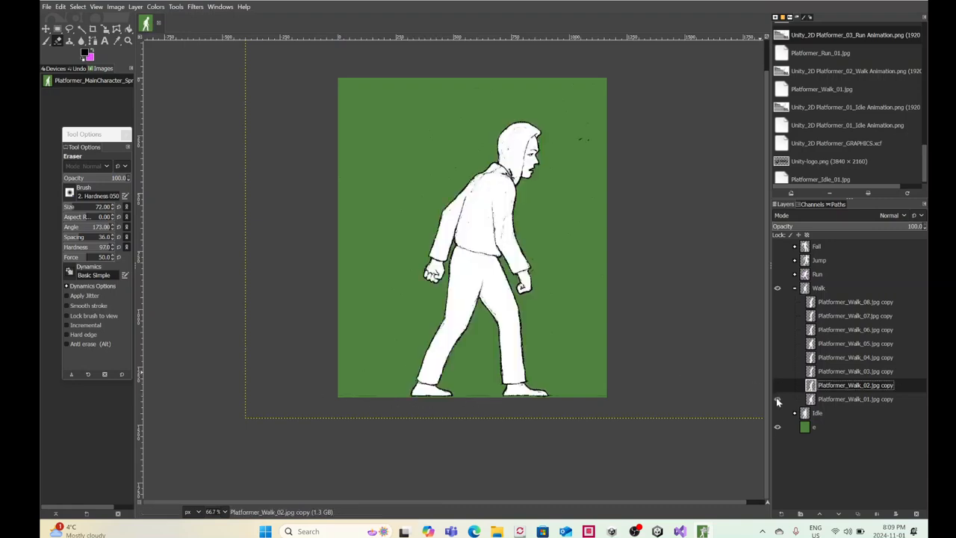
pyautogui.click(846, 402)
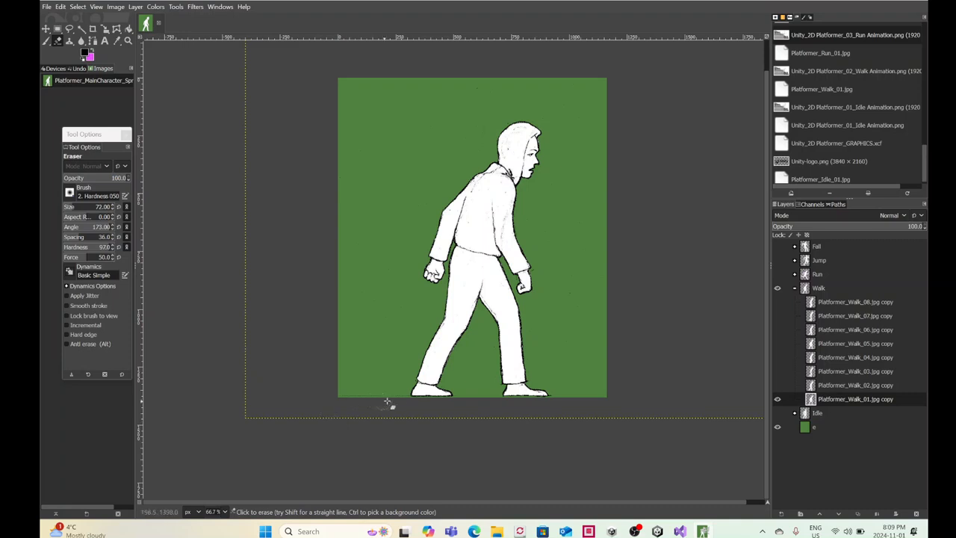
pyautogui.click(794, 287)
pyautogui.click(777, 287)
# Step: Show and expand the Idle group and make Platformer_Idle_08.jpg copy the active layer
pyautogui.click(777, 302)
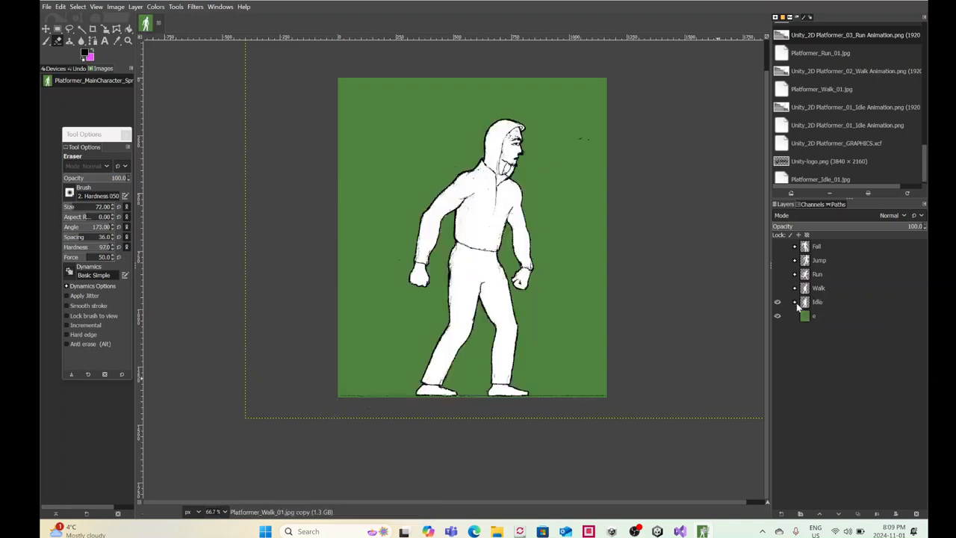
pyautogui.click(794, 302)
pyautogui.click(828, 317)
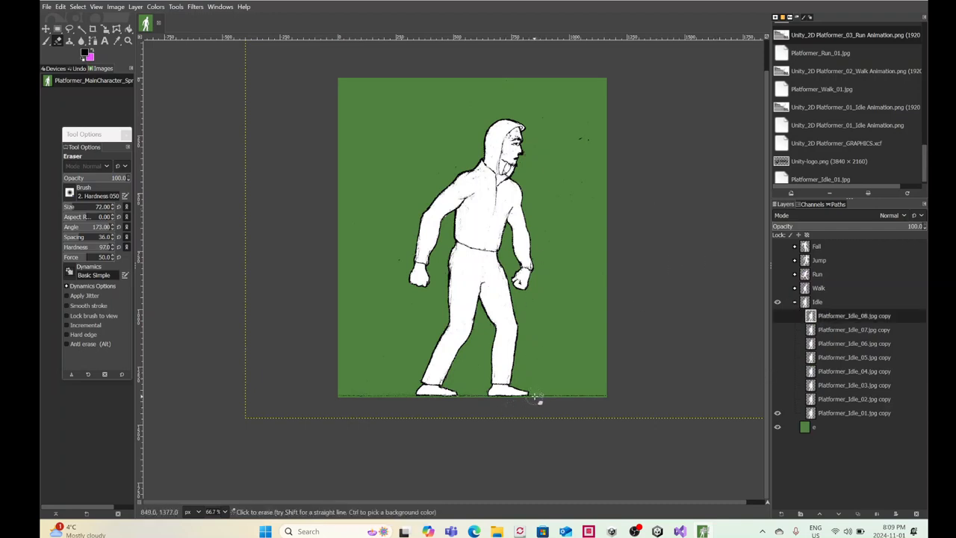
pyautogui.click(605, 396)
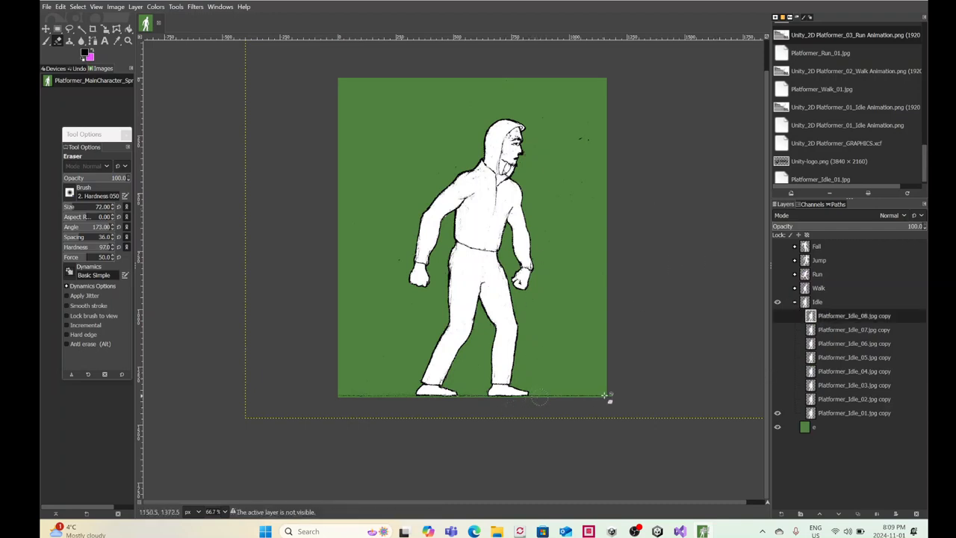
pyautogui.rightClick(826, 316)
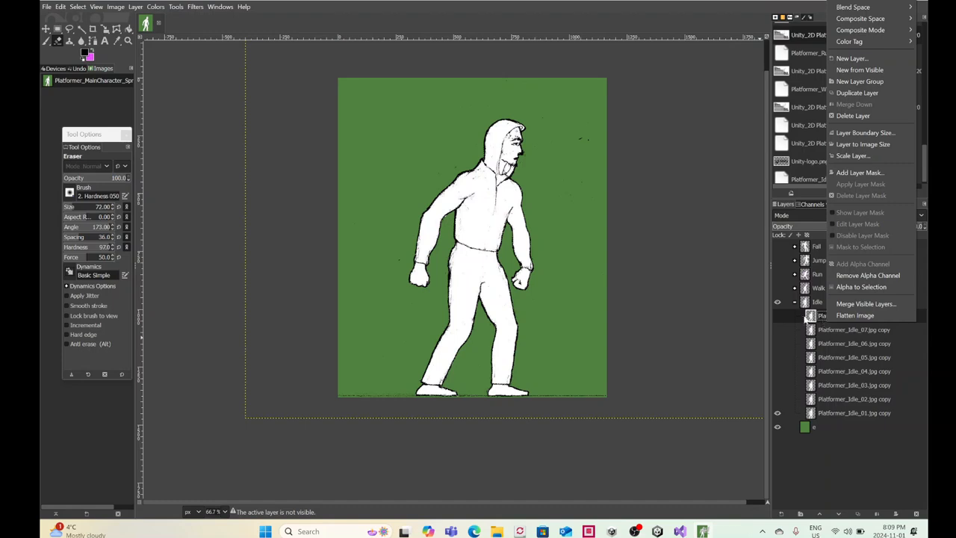
pyautogui.click(804, 318)
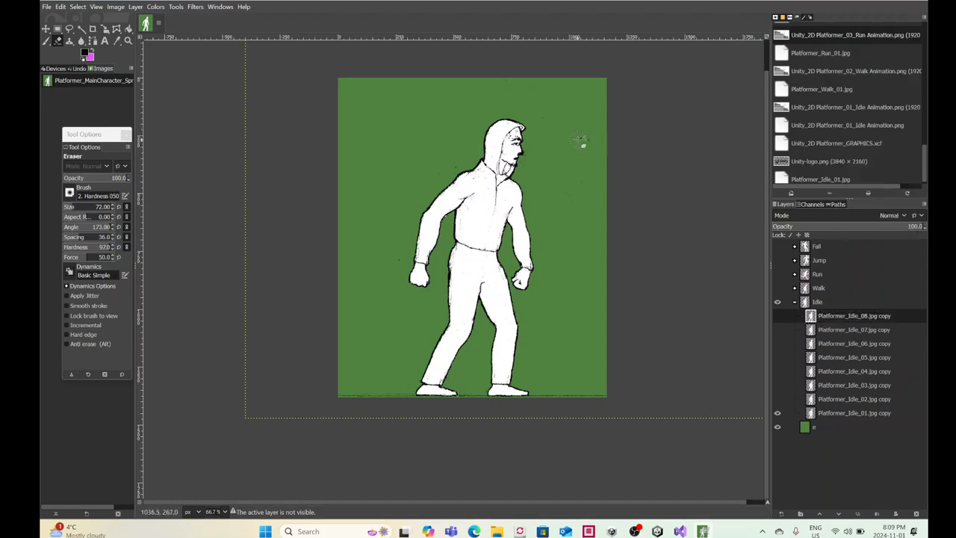
pyautogui.click(777, 303)
pyautogui.click(777, 302)
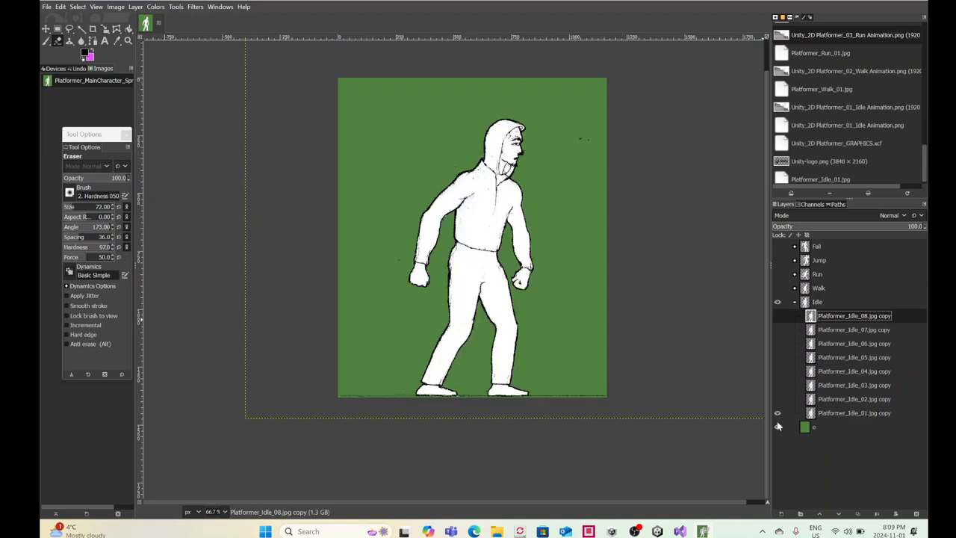
# Step: Show Platformer_Idle_08.jpg copy instead of Platformer_Idle_01.jpg copy, erase its specks and bottom-edge line, and hide the cleaned frame
pyautogui.click(776, 413)
pyautogui.click(777, 316)
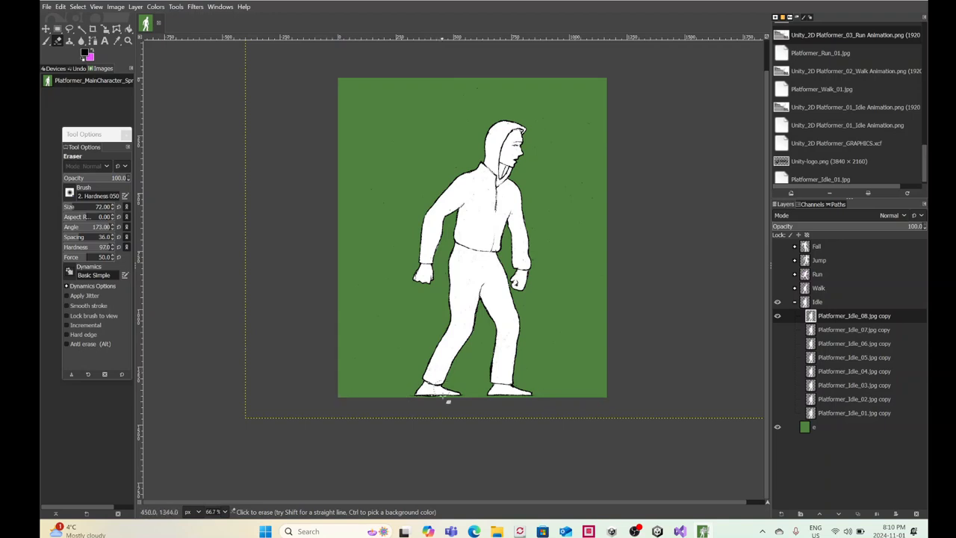
pyautogui.click(777, 316)
# Step: Show only Platformer_Idle_07.jpg copy, erase the specks beside the head and the bottom-edge line, and hide the frame
pyautogui.click(777, 329)
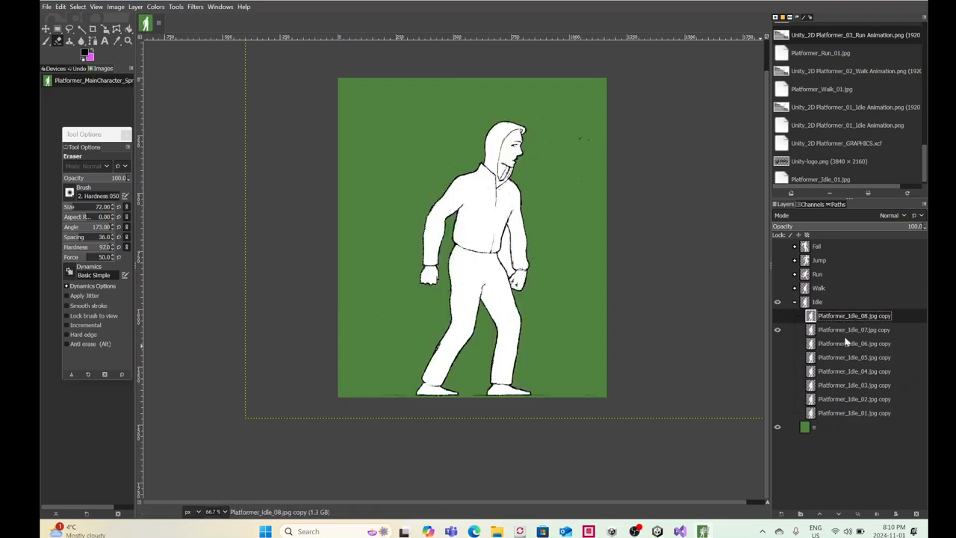
pyautogui.click(844, 331)
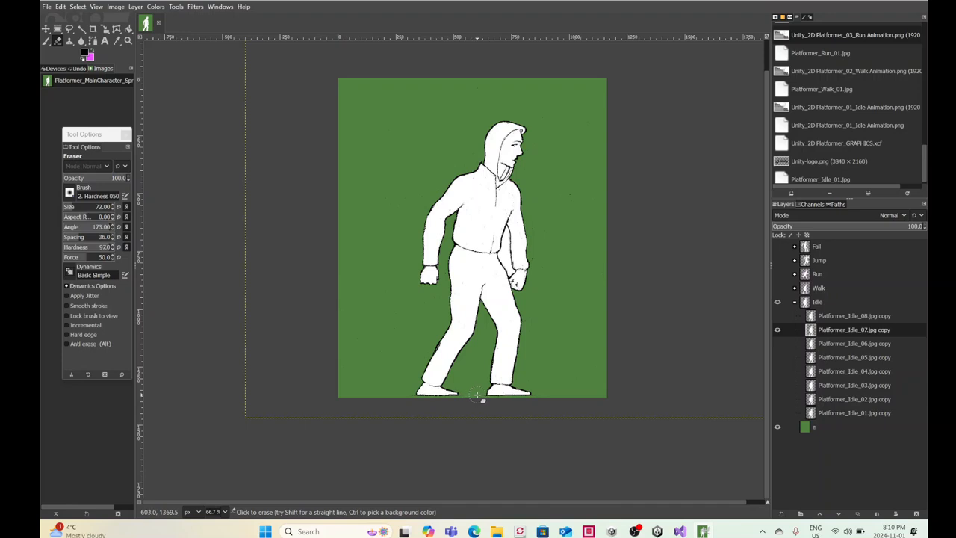
pyautogui.click(776, 329)
# Step: Show only Platformer_Idle_06.jpg copy, erase its specks and the line along the bottom edge, and hide the cleaned frame
pyautogui.click(777, 343)
pyautogui.click(852, 344)
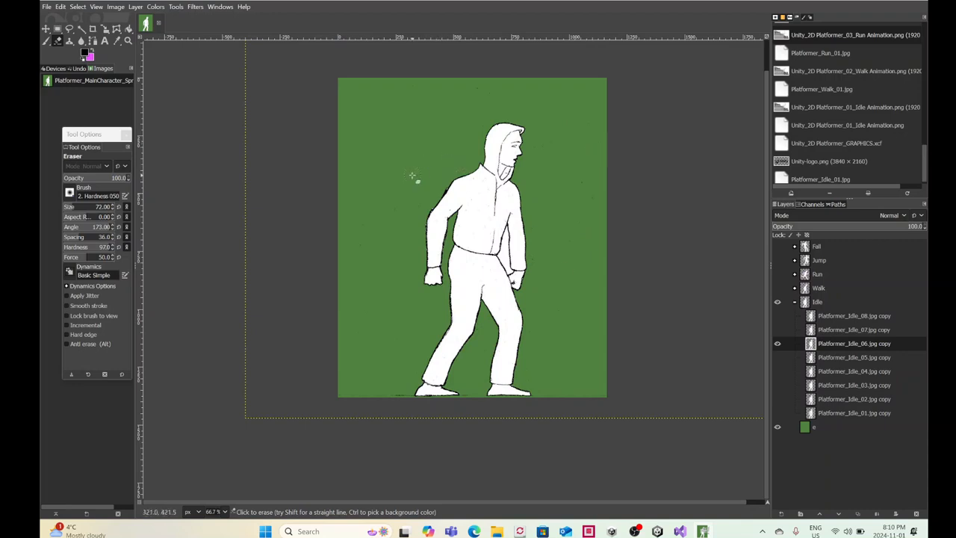
pyautogui.moveTo(381, 395); pyautogui.dragTo(402, 394)
pyautogui.click(776, 343)
# Step: In Platformer_Idle_05.jpg copy, erase the stray marks, clear the white gap between the front arm and torso with Fuzzy Select, and deselect
pyautogui.click(777, 357)
pyautogui.click(811, 358)
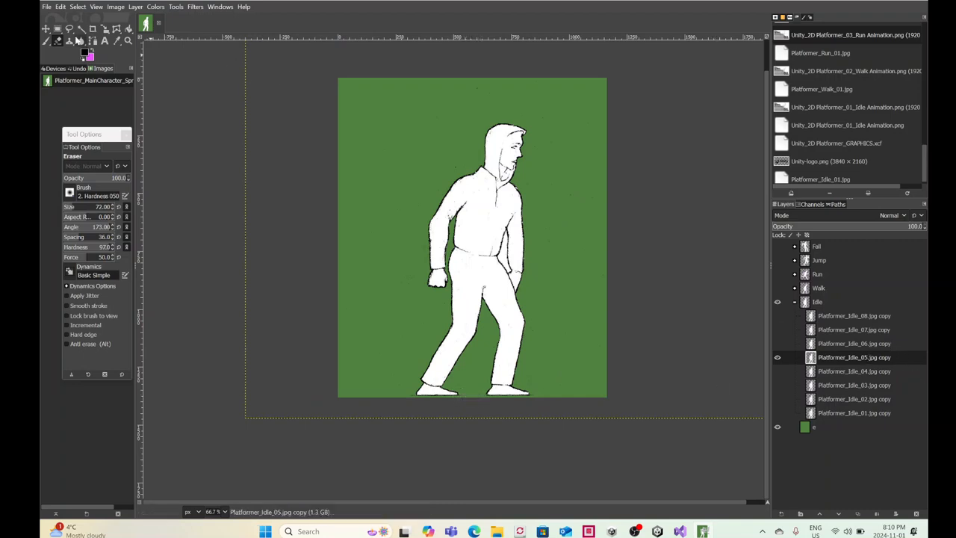
pyautogui.click(80, 28)
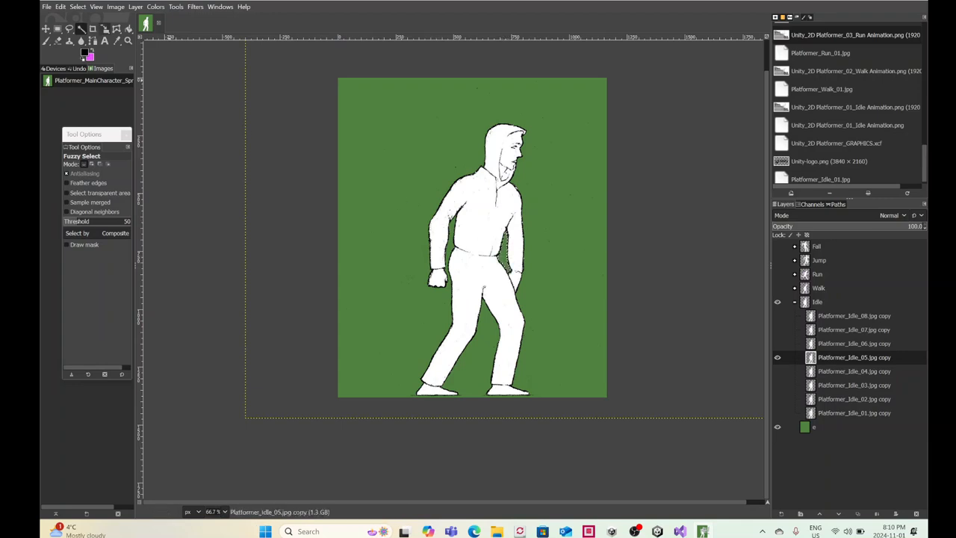
pyautogui.click(77, 7)
pyautogui.click(80, 30)
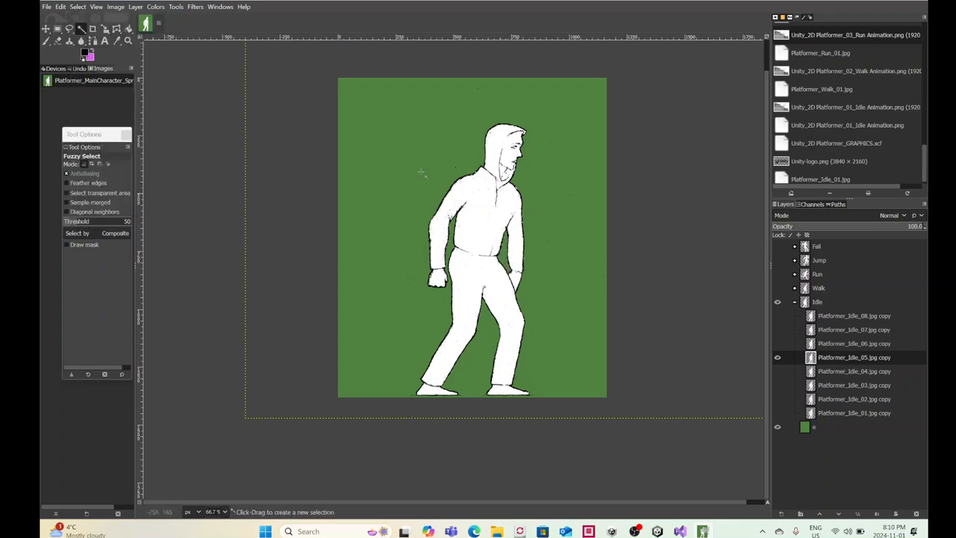
# Step: Show Platformer_Idle_06.jpg copy and Platformer_Idle_07.jpg copy and clear the white gap between the front arm and torso in each
pyautogui.click(850, 342)
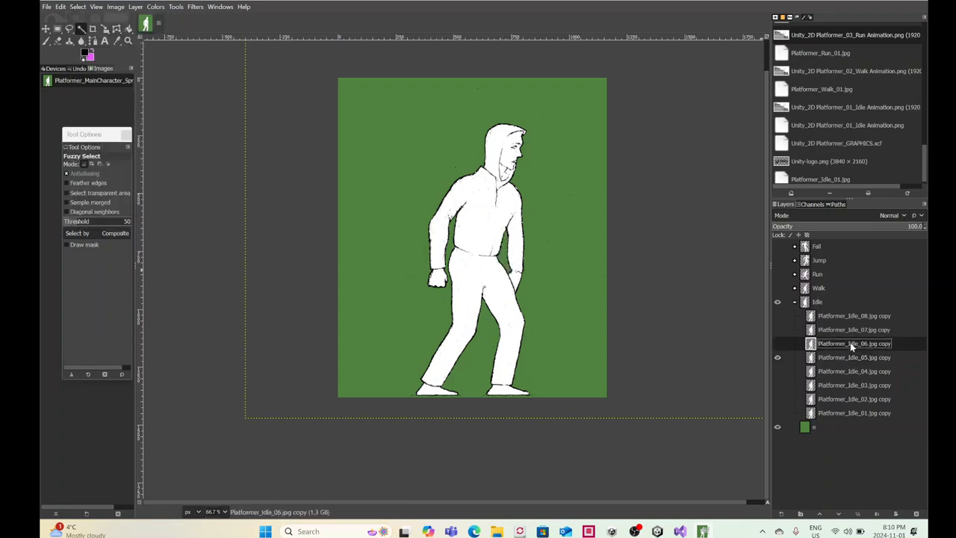
pyautogui.click(777, 344)
pyautogui.click(507, 261)
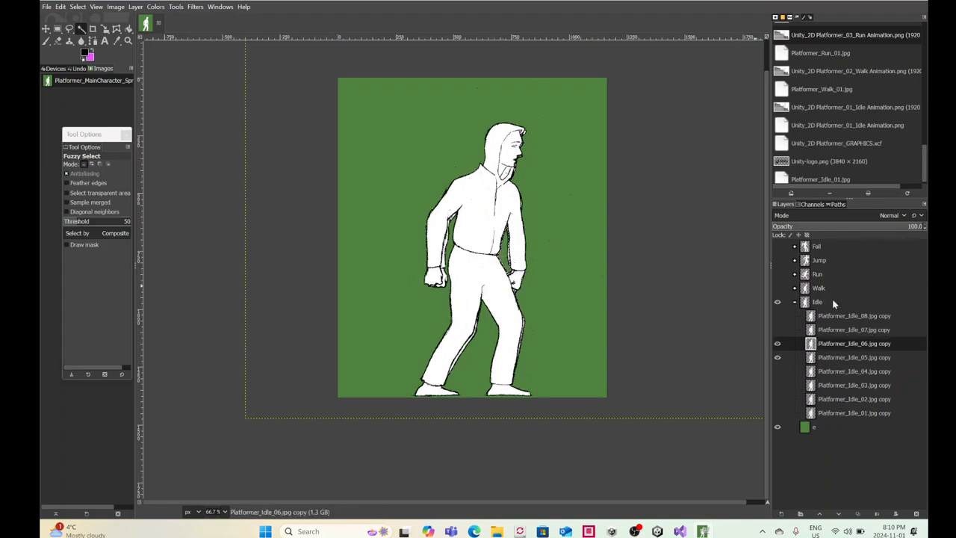
pyautogui.click(777, 329)
pyautogui.click(837, 329)
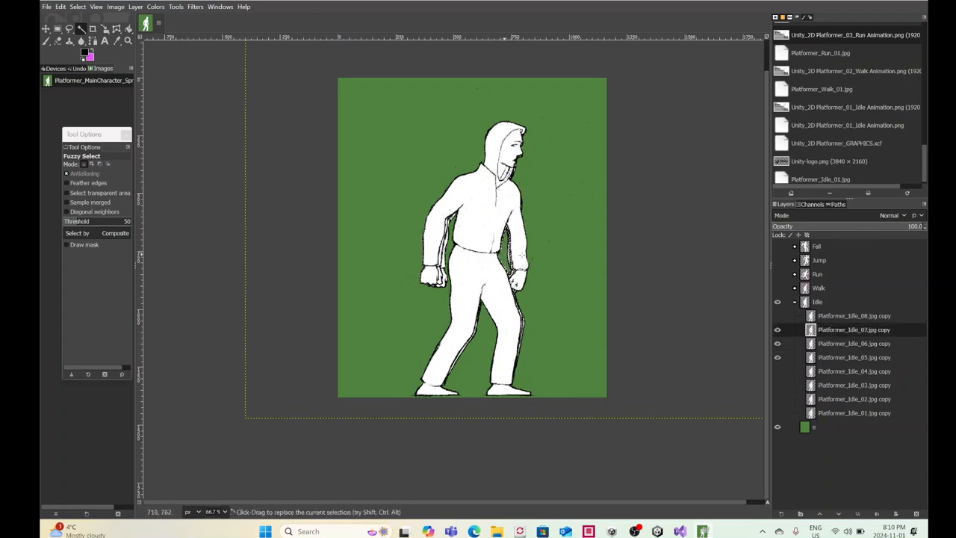
# Step: Check the arm gap in Platformer_Idle_08.jpg copy and hide the Idle frames 05 through 08
pyautogui.click(783, 315)
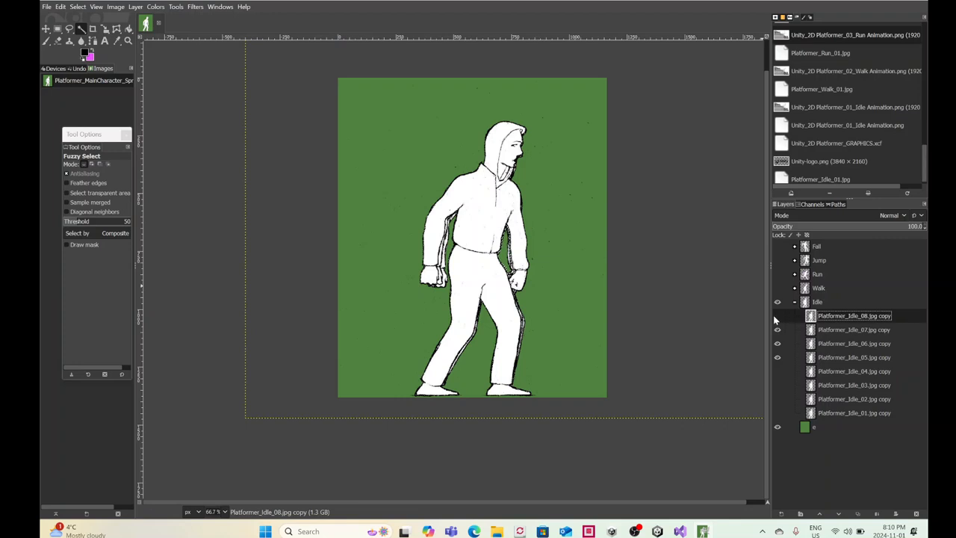
pyautogui.click(777, 315)
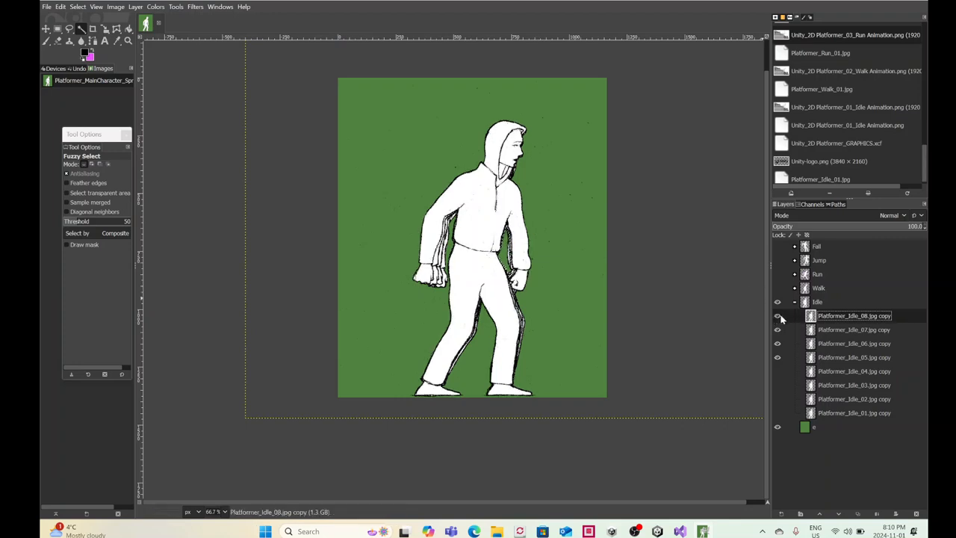
pyautogui.click(778, 316)
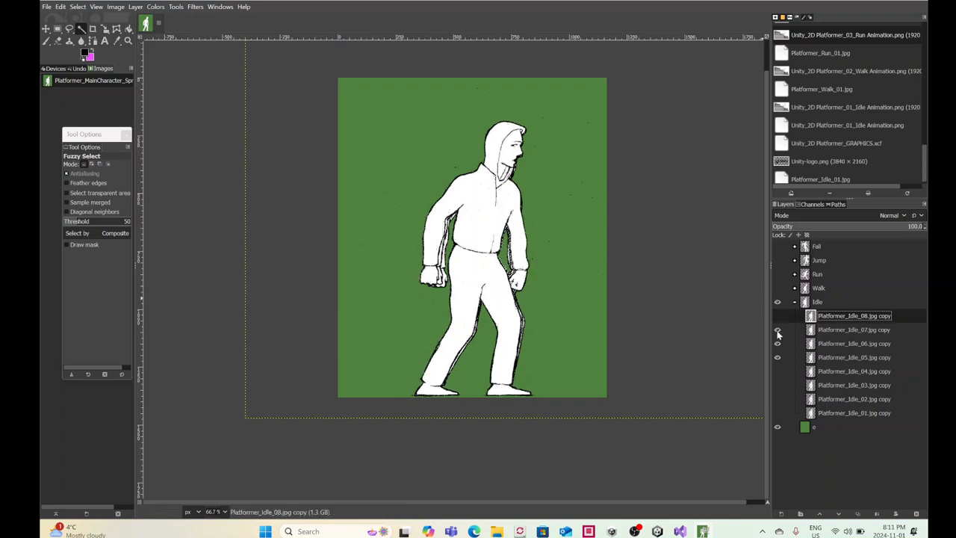
pyautogui.click(777, 357)
pyautogui.click(777, 344)
pyautogui.click(777, 330)
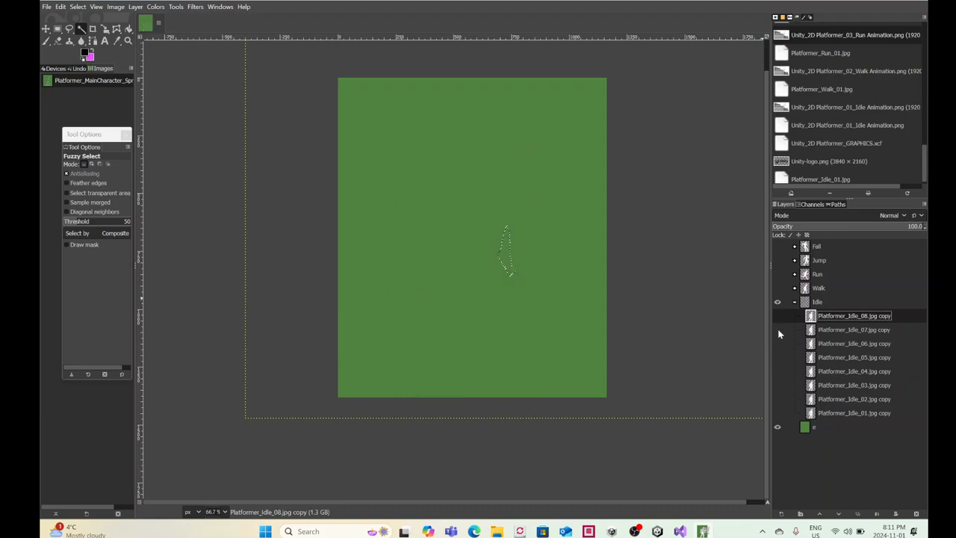
pyautogui.click(778, 316)
pyautogui.click(778, 316)
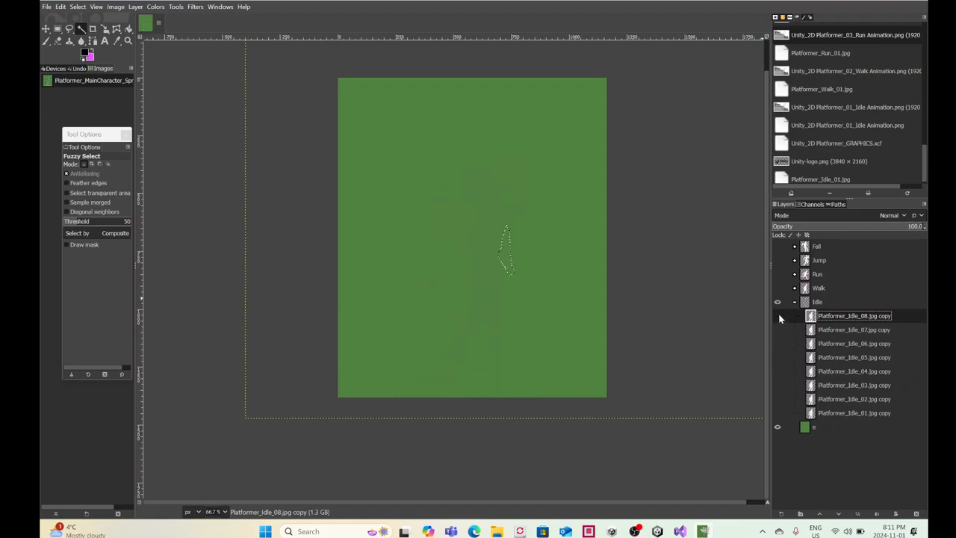
pyautogui.click(777, 356)
pyautogui.click(777, 357)
# Step: Show Platformer_Idle_04.jpg copy, clear the white gap between the front arm and torso, and hide the frame
pyautogui.click(777, 371)
pyautogui.click(501, 259)
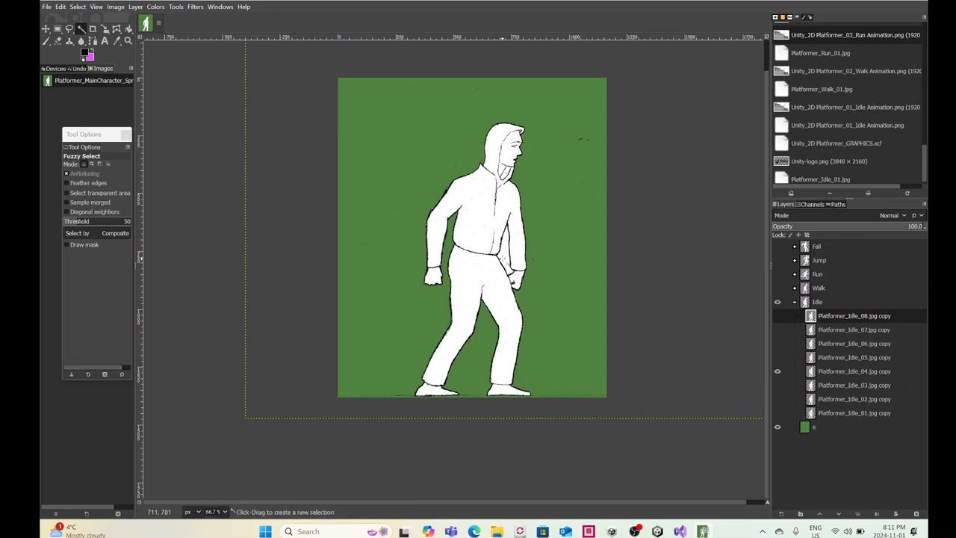
pyautogui.click(853, 371)
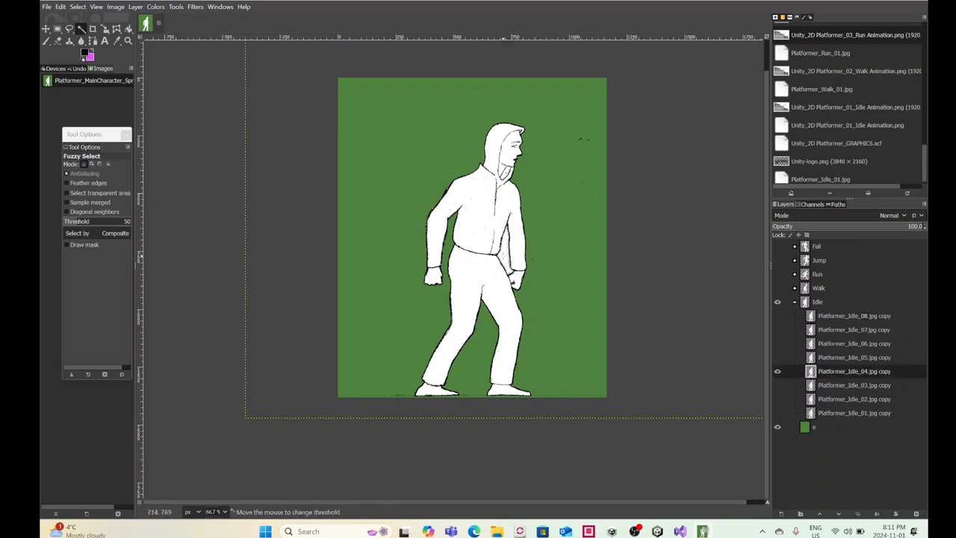
pyautogui.click(780, 377)
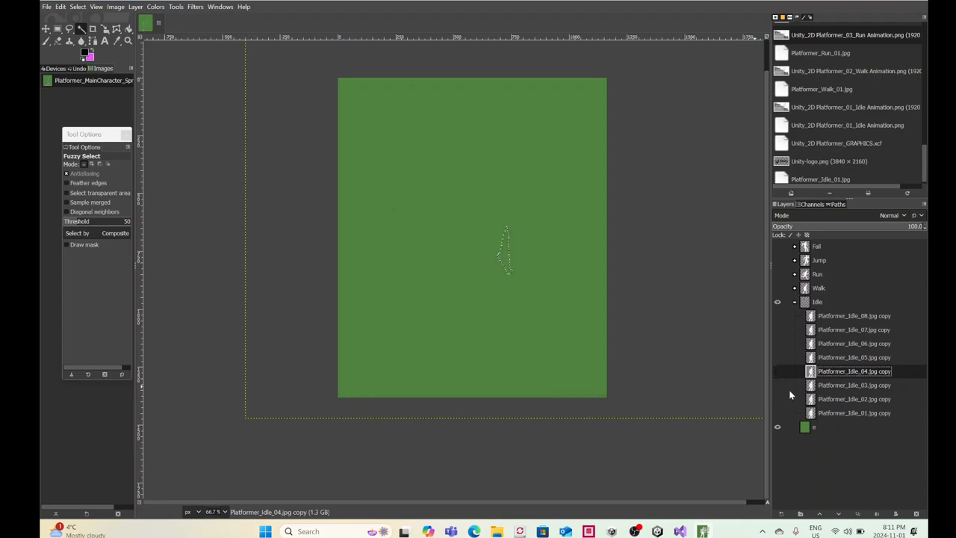
# Step: Show Platformer_Idle_03.jpg copy and Platformer_Idle_02.jpg copy in turn and clear the white gap between the front arm and torso in each
pyautogui.click(780, 384)
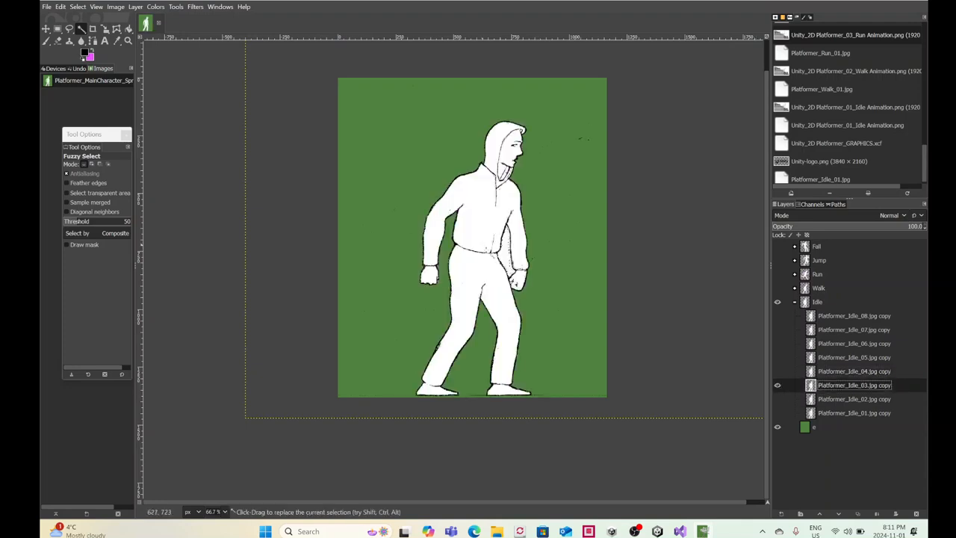
pyautogui.click(777, 385)
pyautogui.click(777, 399)
pyautogui.click(821, 400)
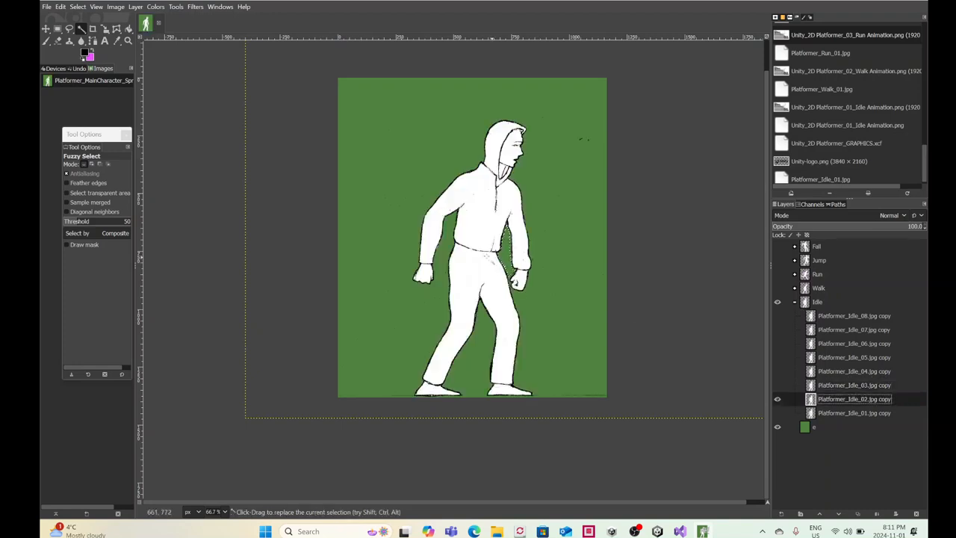
# Step: Check the arm gap in Platformer_Idle_01.jpg copy, show Platformer_Idle_06.jpg copy instead, and remove the current selection
pyautogui.click(778, 413)
pyautogui.click(777, 400)
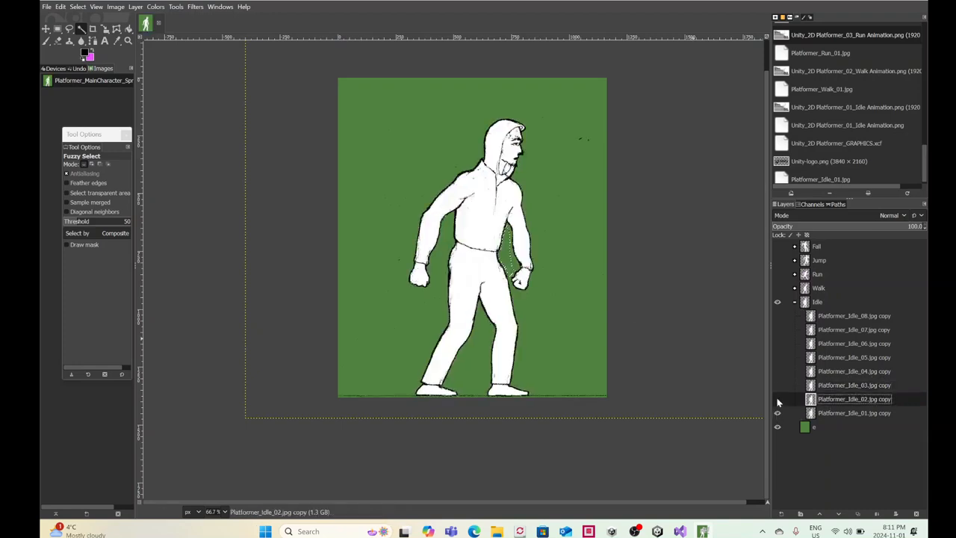
pyautogui.click(778, 413)
pyautogui.click(776, 345)
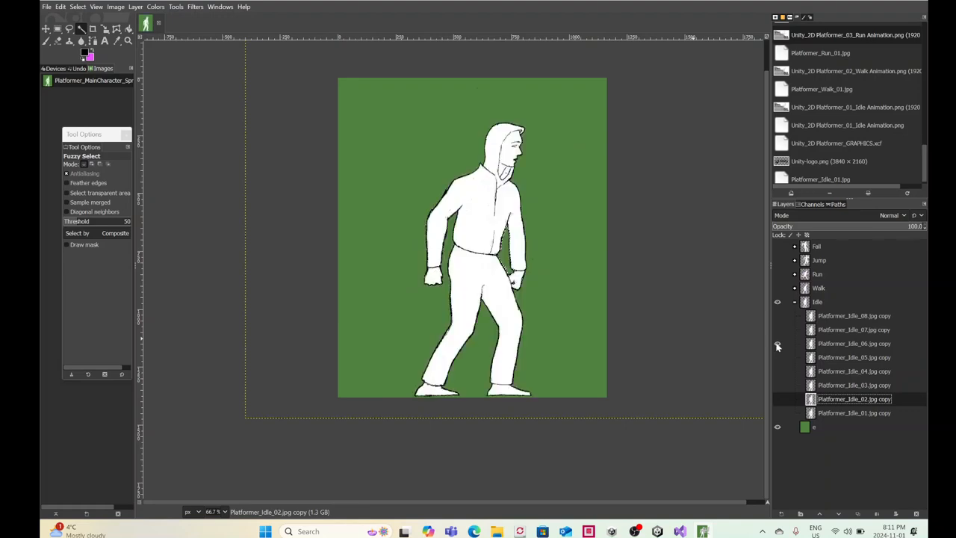
pyautogui.click(78, 6)
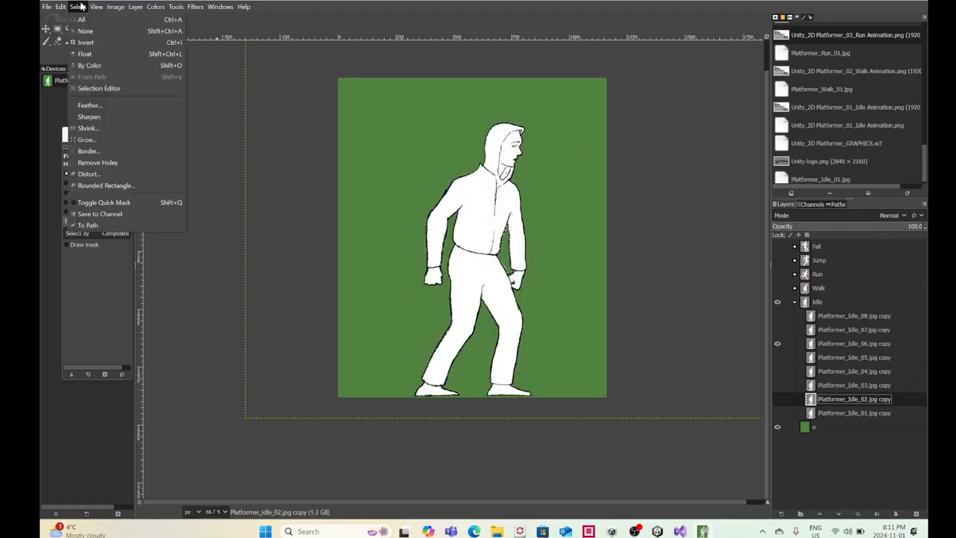
pyautogui.click(81, 32)
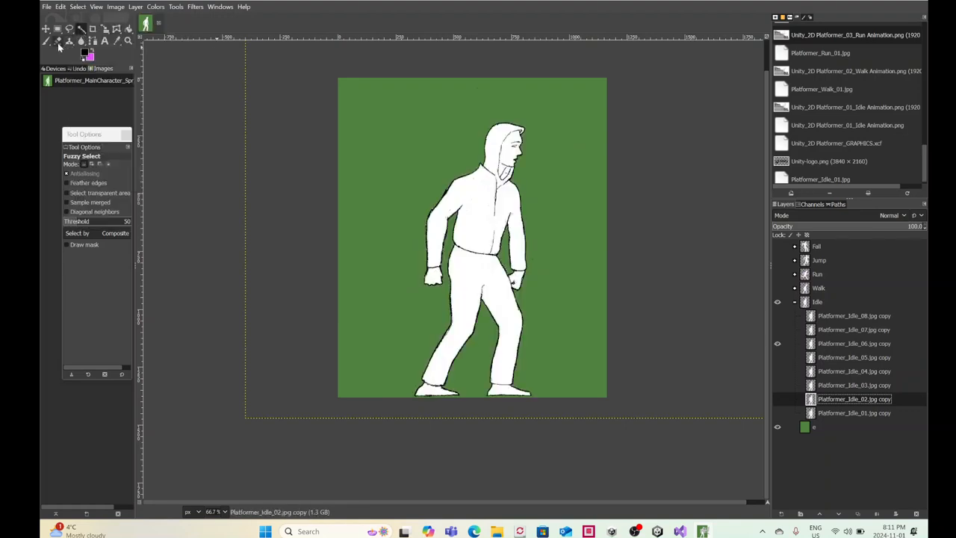
# Step: Check Platformer_Idle_06.jpg copy and Platformer_Idle_05.jpg copy for stray marks, and erase the specks in Platformer_Idle_04.jpg copy
pyautogui.click(58, 43)
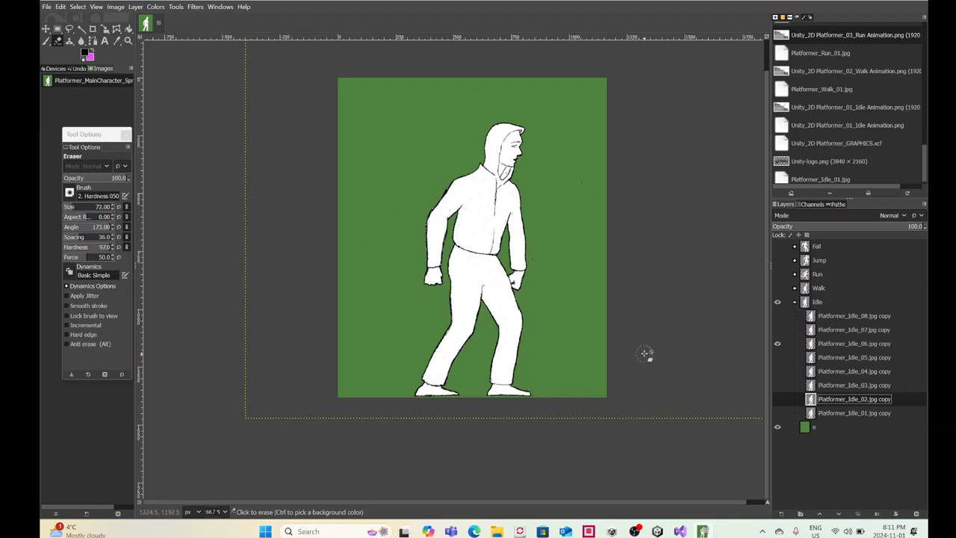
pyautogui.click(777, 345)
pyautogui.click(776, 357)
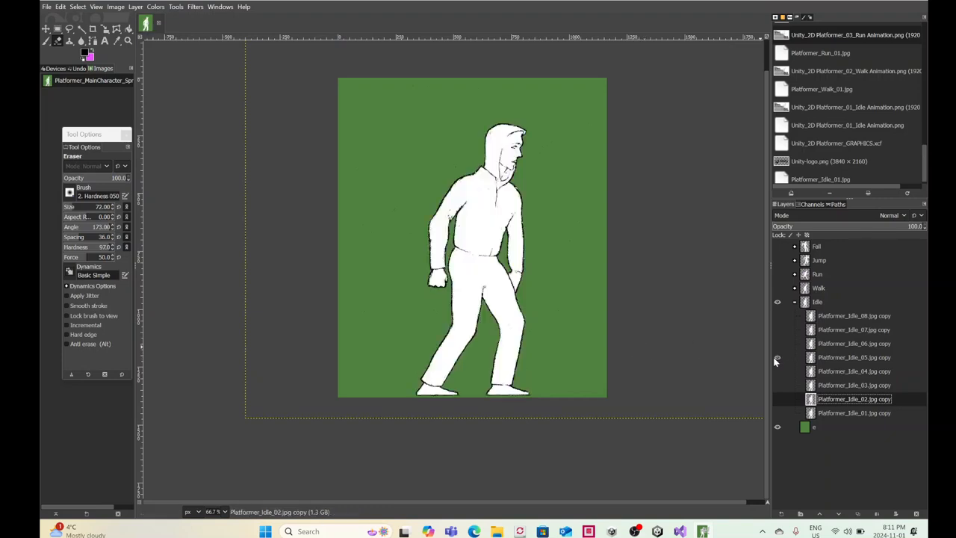
pyautogui.click(777, 358)
pyautogui.click(777, 371)
pyautogui.click(844, 373)
pyautogui.click(585, 141)
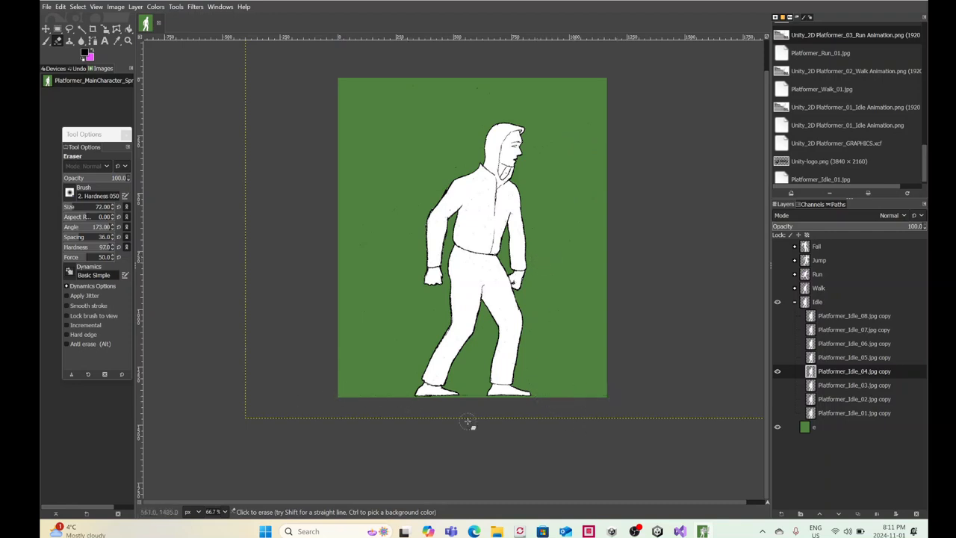
# Step: Show only Platformer_Idle_03.jpg copy and erase the stray specks beside the head
pyautogui.click(777, 371)
pyautogui.click(776, 385)
pyautogui.click(850, 385)
pyautogui.click(584, 140)
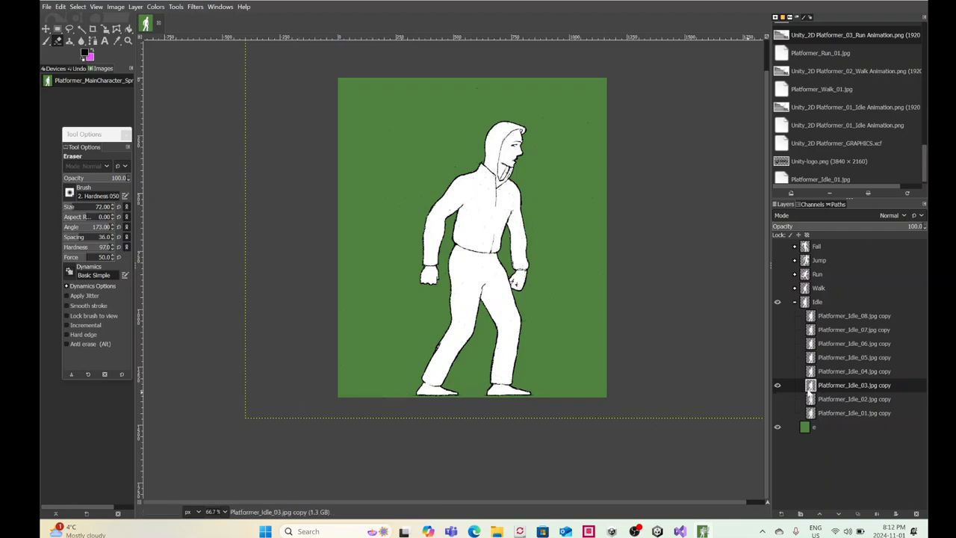
# Step: Show only Platformer_Idle_02.jpg copy and erase its stray specks and the line along the canvas bottom
pyautogui.click(776, 385)
pyautogui.click(777, 399)
pyautogui.click(549, 397)
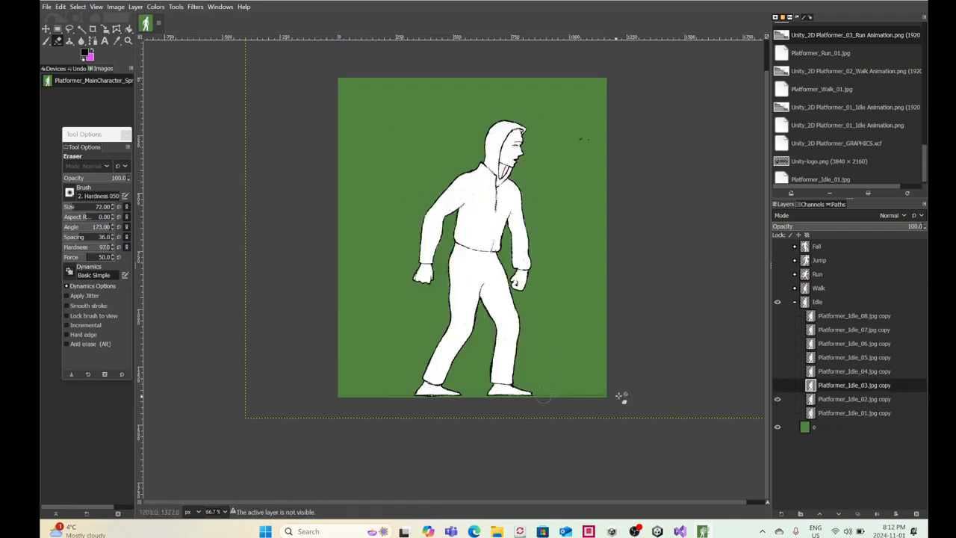
pyautogui.click(846, 400)
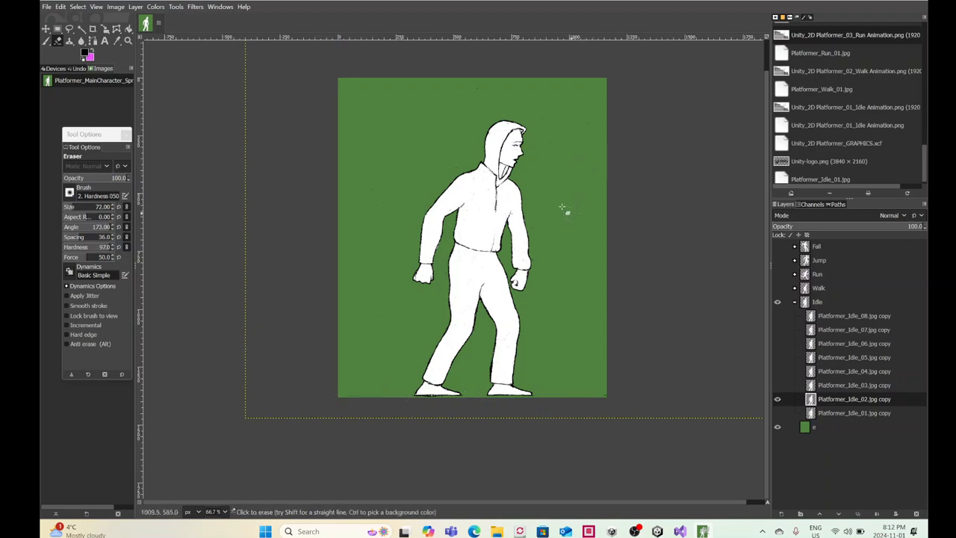
# Step: Show only Platformer_Idle_01.jpg copy and erase its stray specks and the line along the canvas bottom around the feet
pyautogui.click(777, 399)
pyautogui.click(777, 412)
pyautogui.click(823, 412)
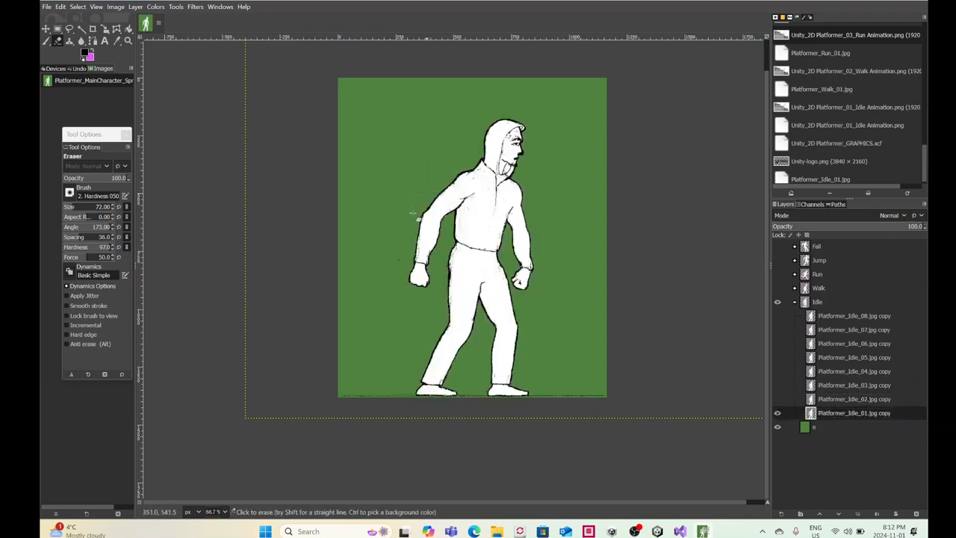
pyautogui.moveTo(535, 397); pyautogui.dragTo(624, 398)
pyautogui.moveTo(453, 395); pyautogui.dragTo(474, 395)
# Step: Hide the green background layer and leave only Platformer_Idle_08.jpg copy visible in the Idle group
pyautogui.click(776, 427)
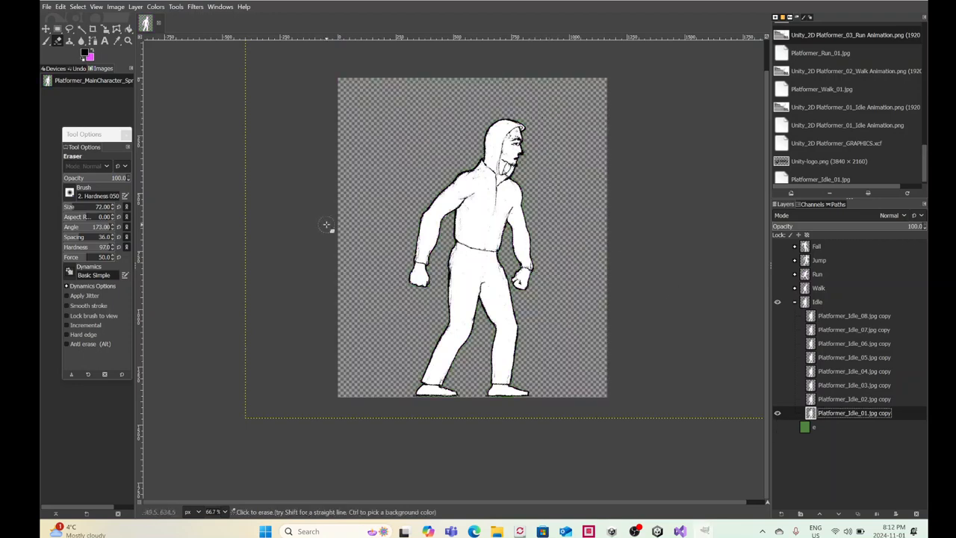
pyautogui.click(776, 302)
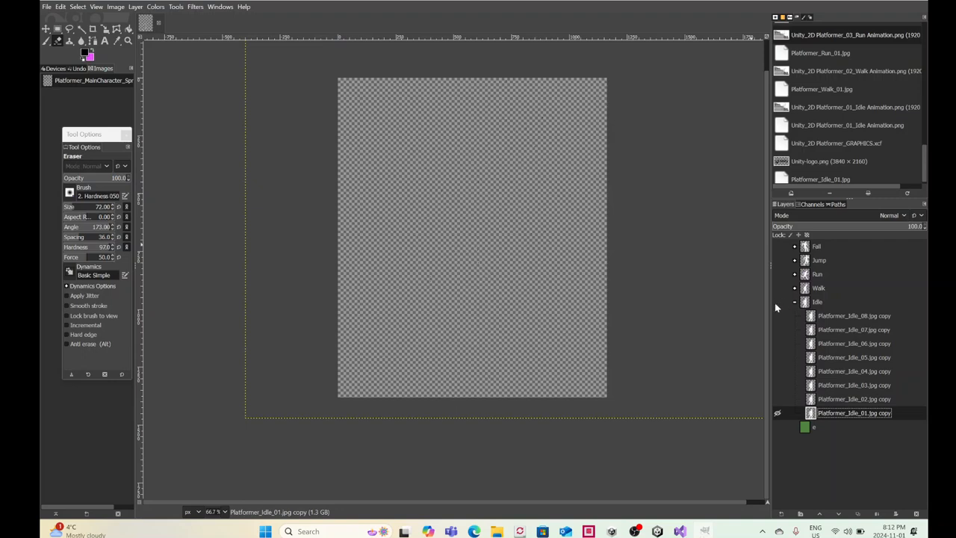
pyautogui.click(794, 302)
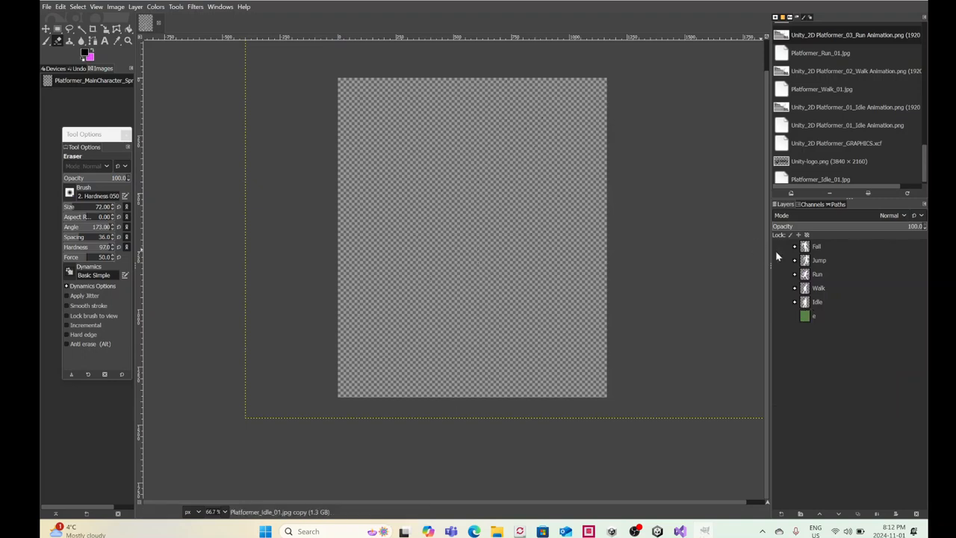
pyautogui.click(794, 302)
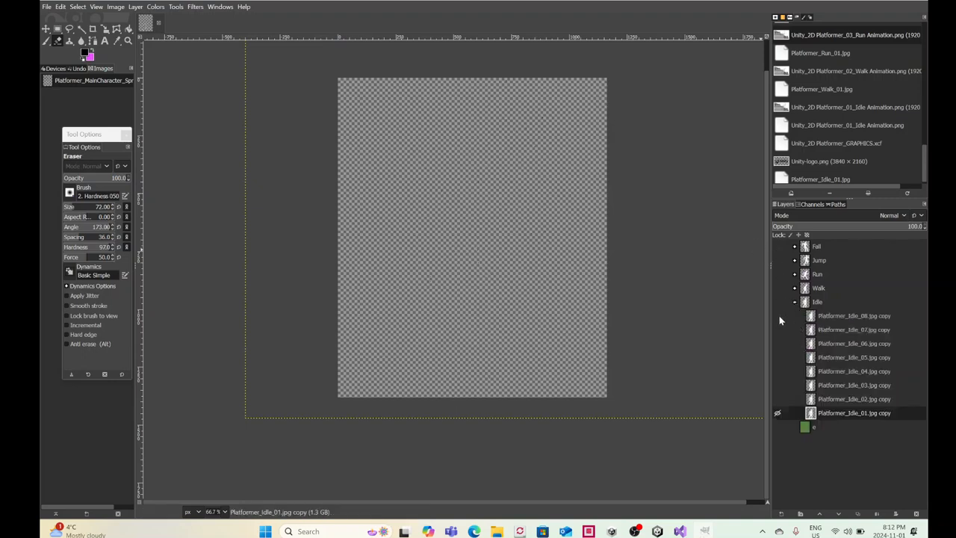
pyautogui.click(777, 302)
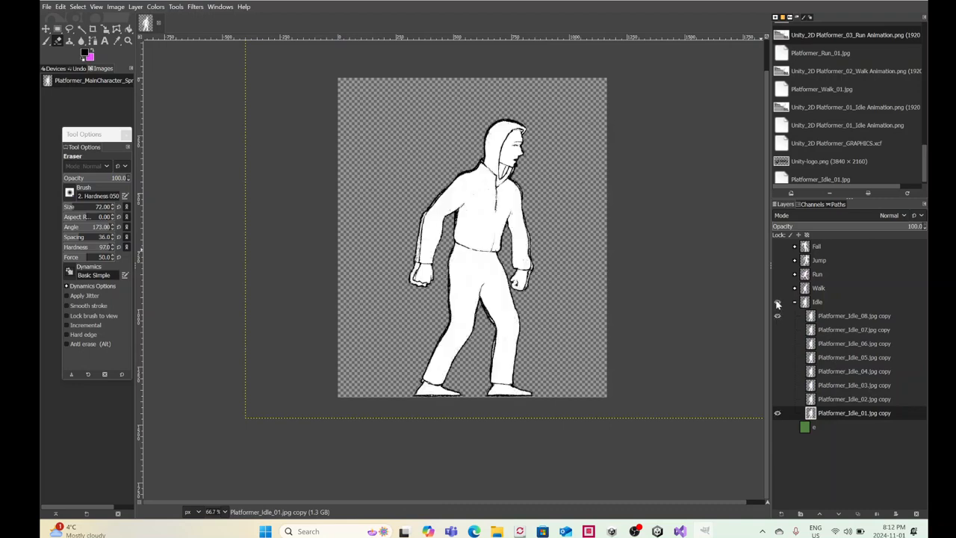
pyautogui.click(778, 414)
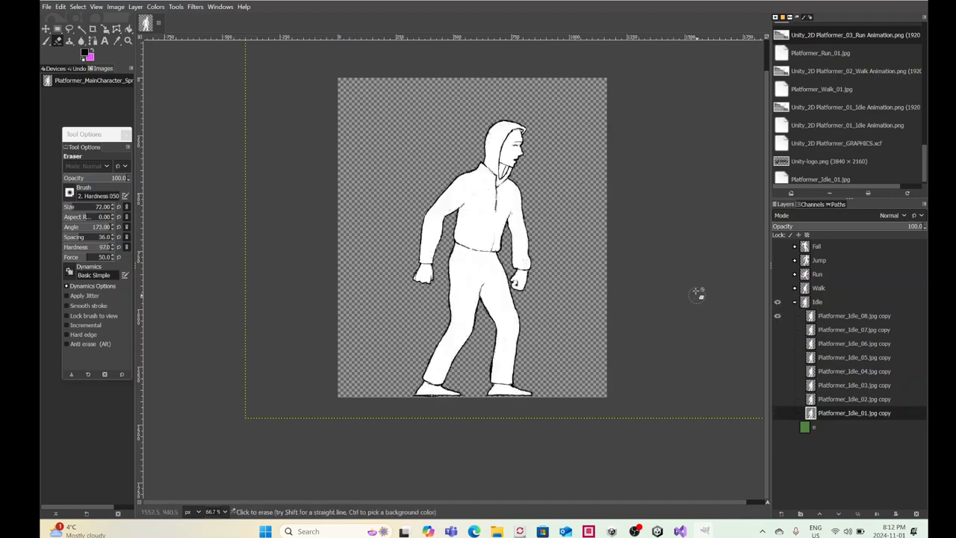
# Step: Save the project as Platformer_MainCharacter_Sprites.xcf in the Animations_Sprites folder, replacing the existing file
pyautogui.click(46, 6)
pyautogui.click(79, 110)
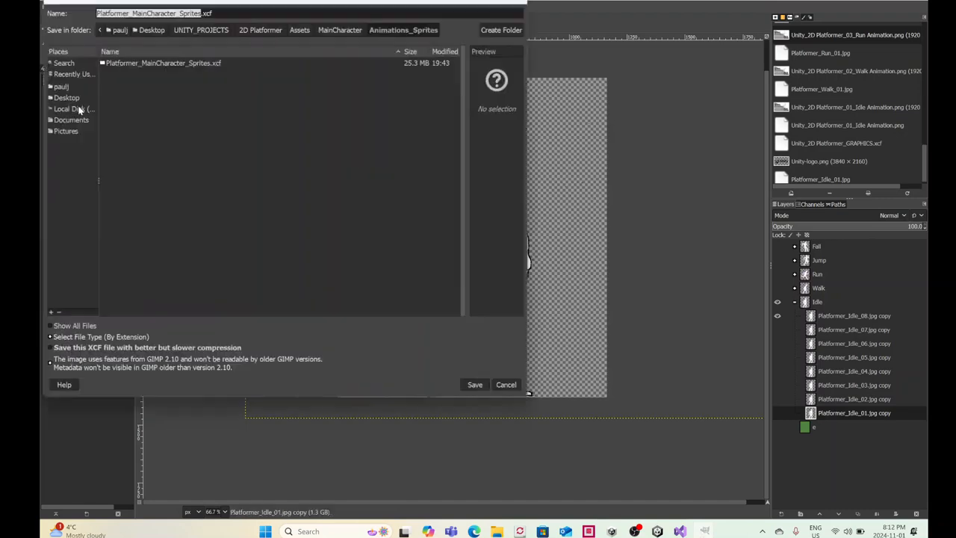
pyautogui.click(475, 384)
pyautogui.click(348, 248)
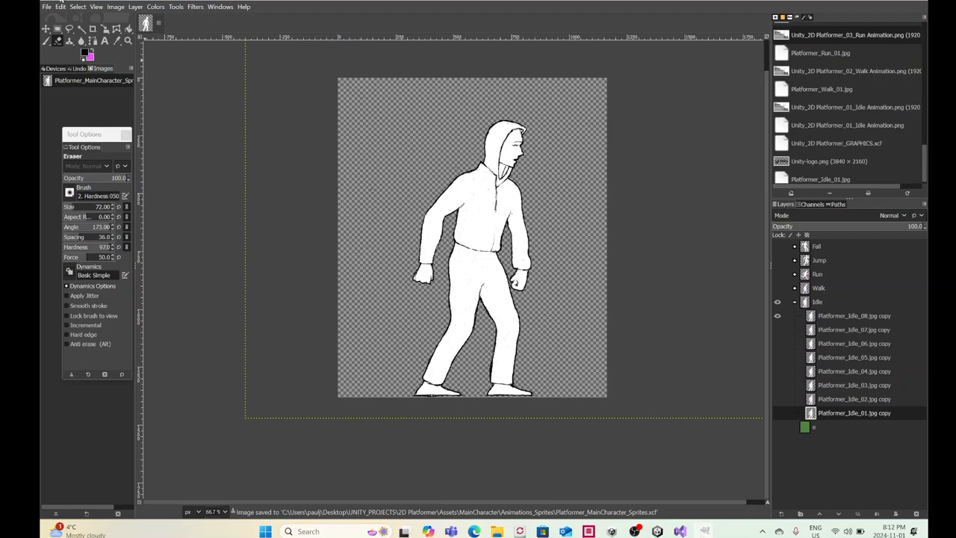
pyautogui.click(45, 7)
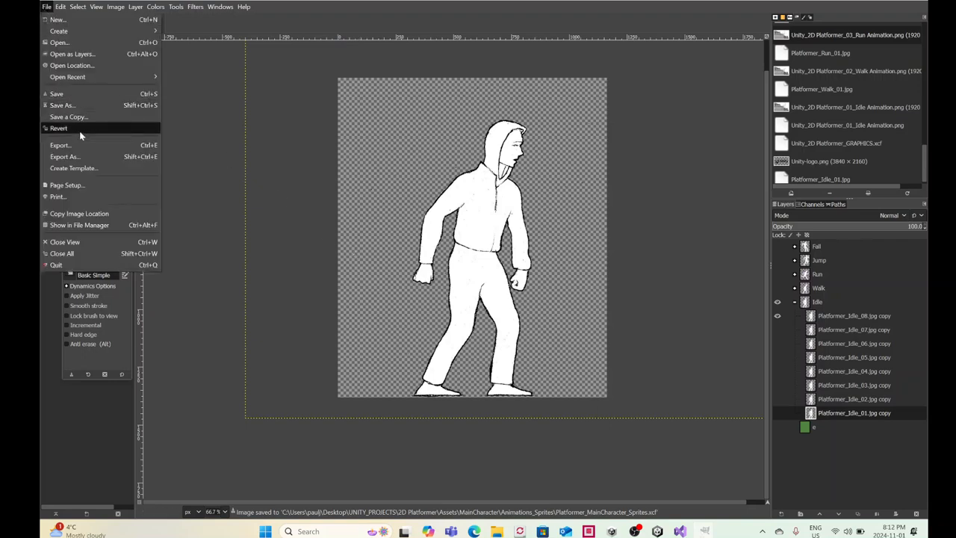
pyautogui.click(65, 156)
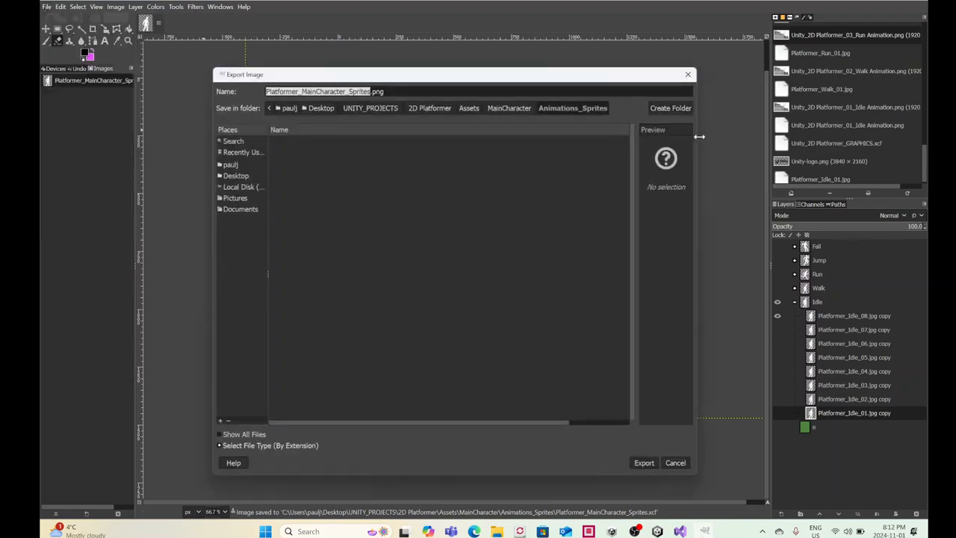
pyautogui.click(506, 109)
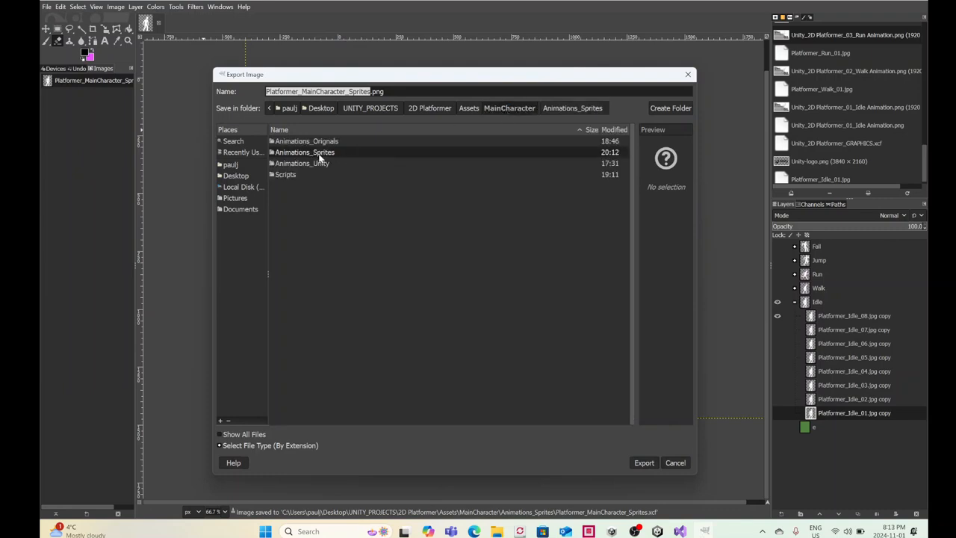
pyautogui.doubleClick(318, 153)
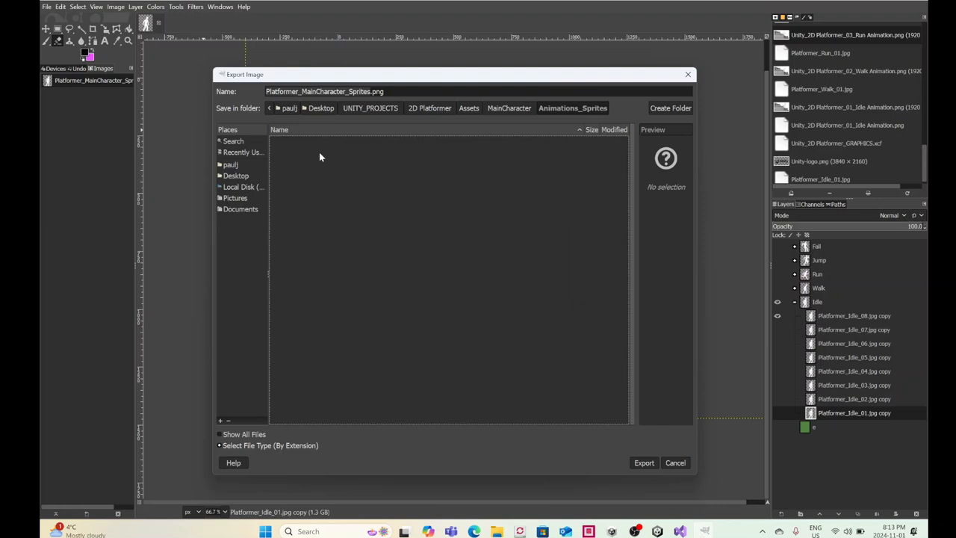
pyautogui.hotkey('alt', 's')
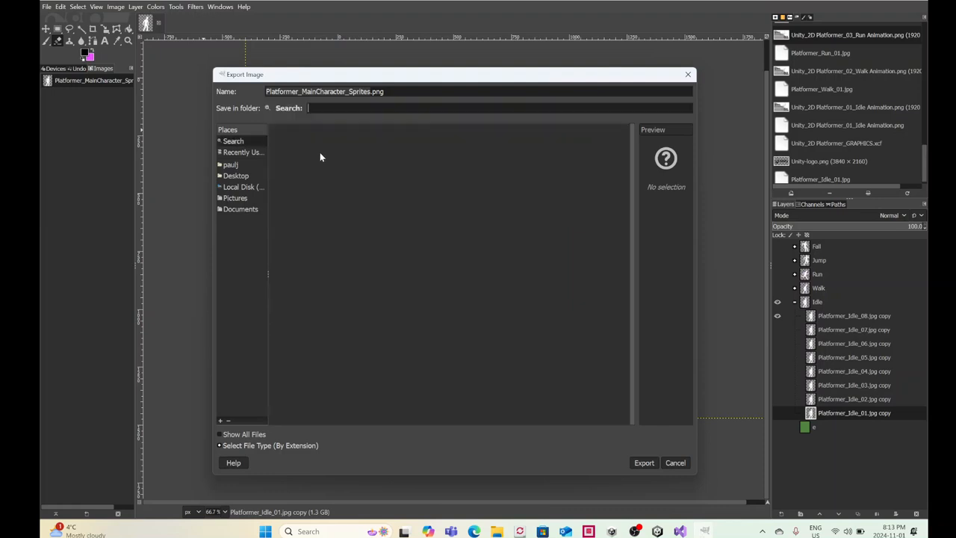
pyautogui.click(315, 154)
pyautogui.click(349, 91)
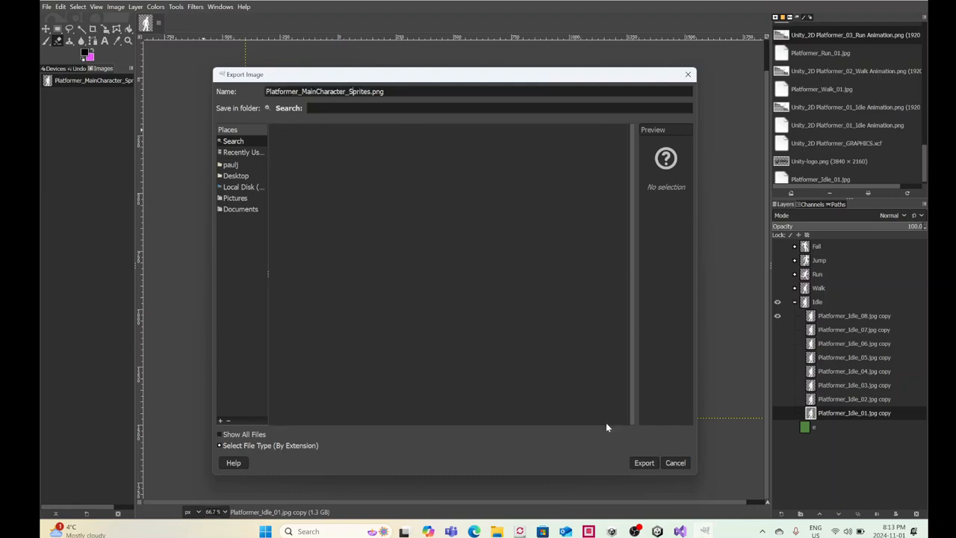
pyautogui.click(674, 462)
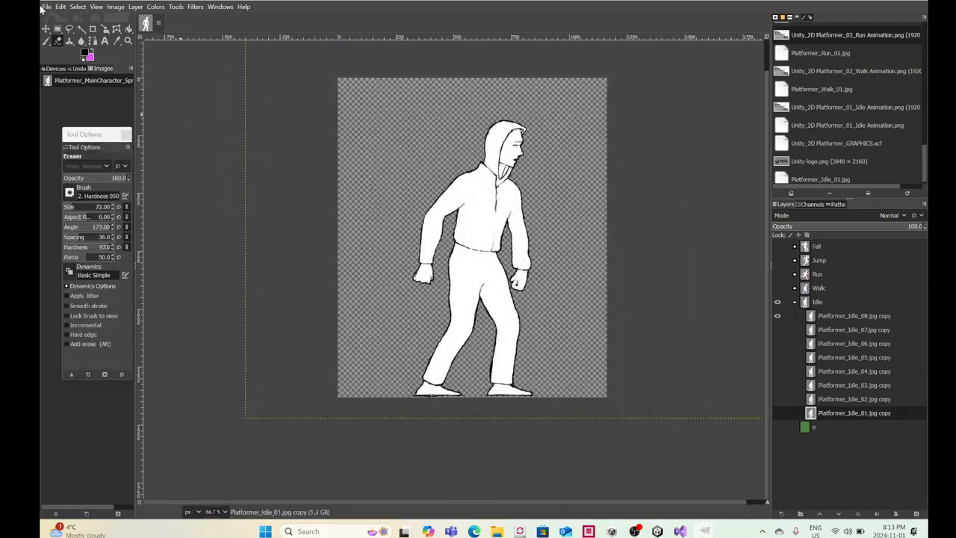
pyautogui.click(45, 7)
pyautogui.click(87, 157)
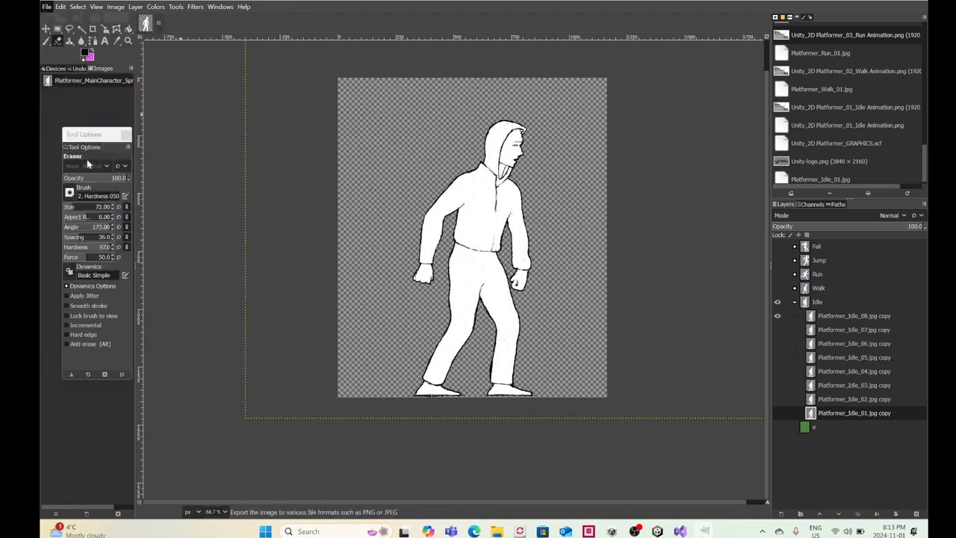
pyautogui.moveTo(384, 91); pyautogui.dragTo(259, 90)
pyautogui.write('MainCharacter_Idle_01.png')
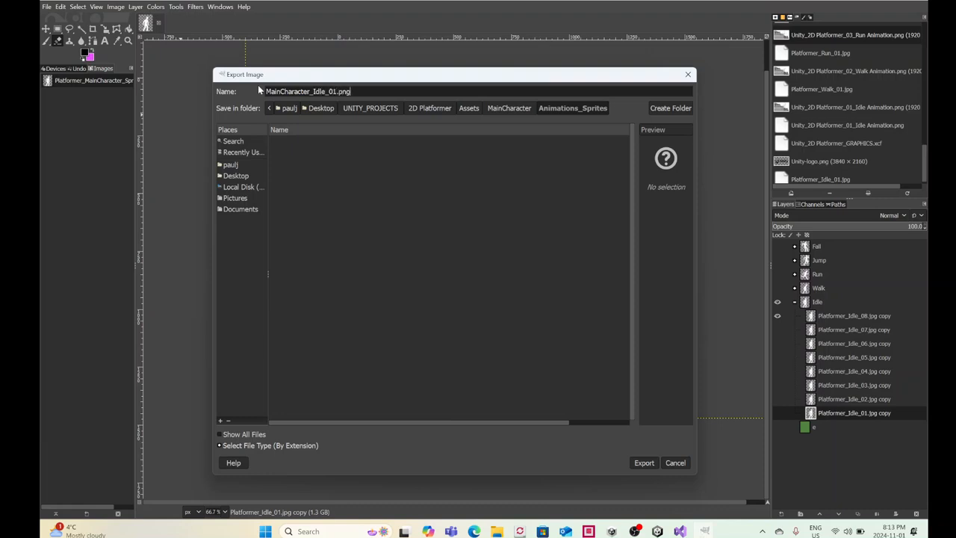
pyautogui.click(644, 463)
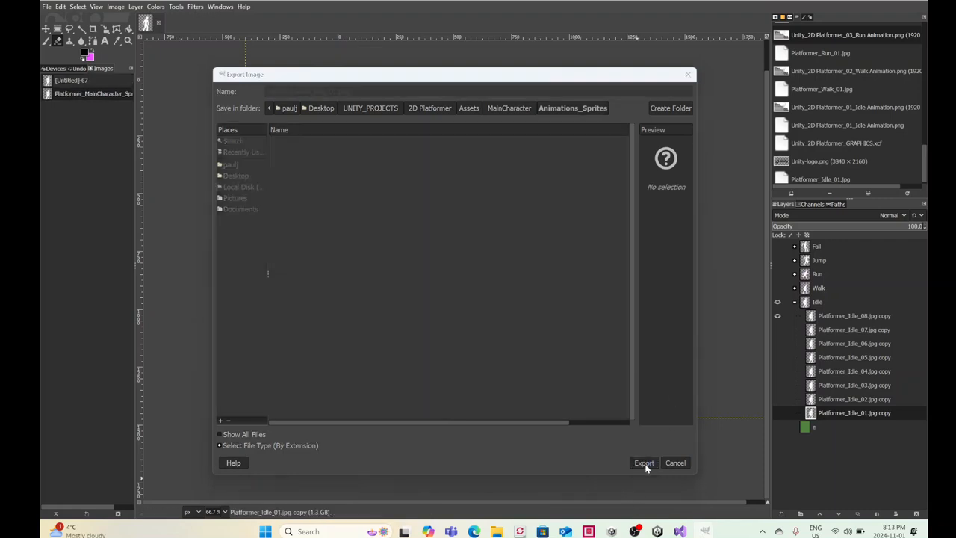
pyautogui.click(538, 374)
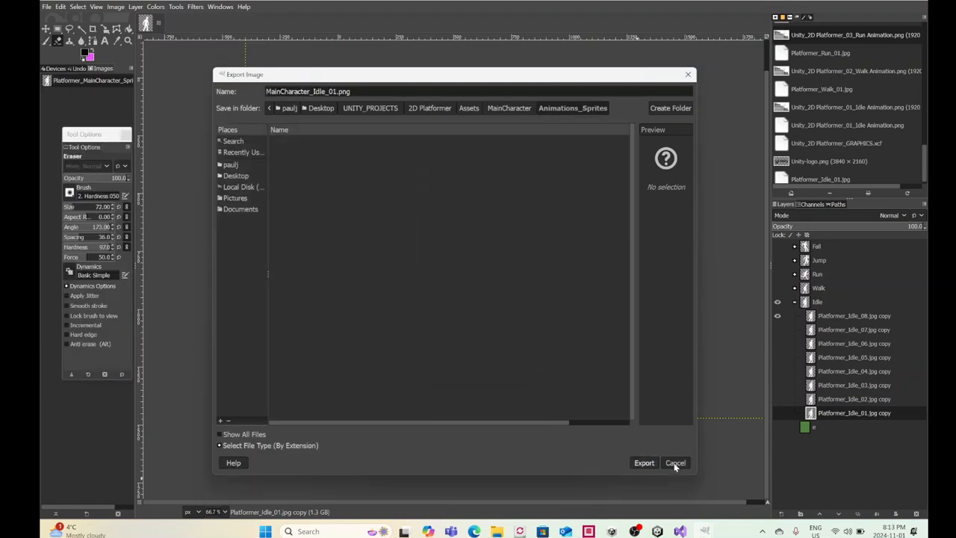
pyautogui.click(675, 462)
# Step: Show only Platformer_Idle_01.jpg copy and export it as MainCharacter_Idle_01.png in the Animations_Sprites folder with the default PNG options
pyautogui.click(776, 315)
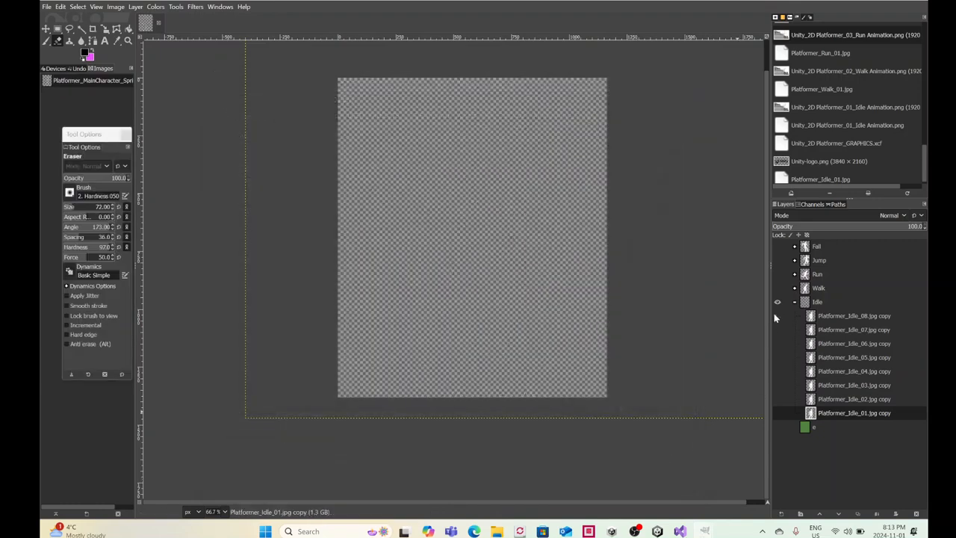
pyautogui.click(777, 413)
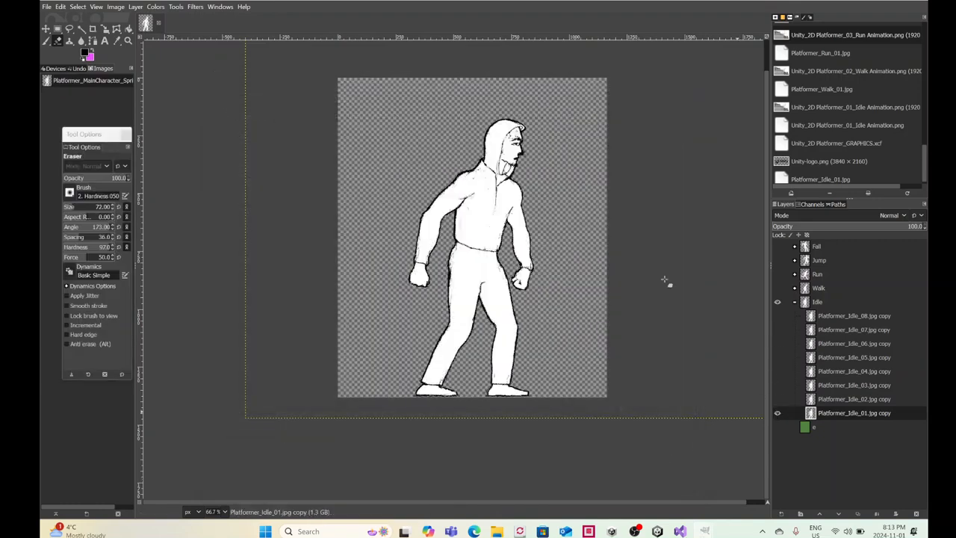
pyautogui.click(46, 7)
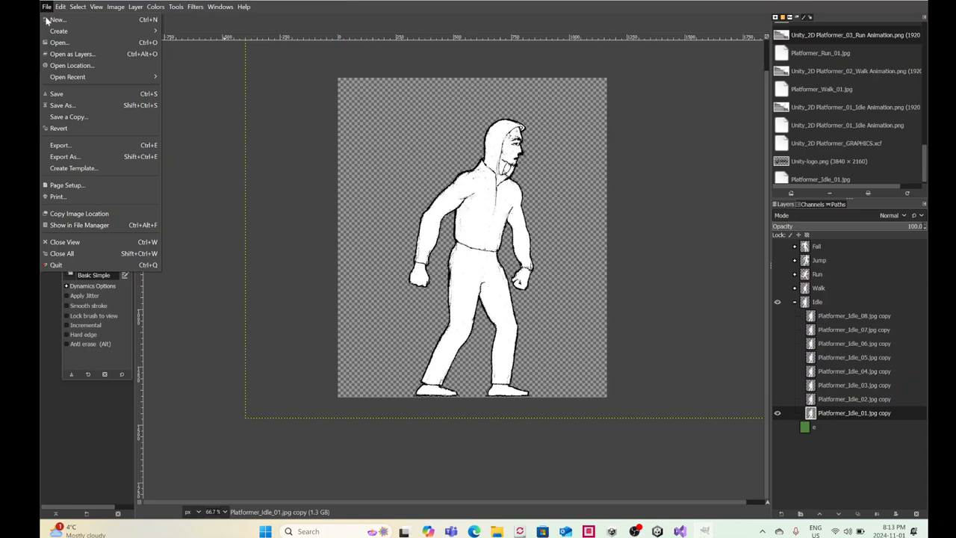
pyautogui.click(75, 153)
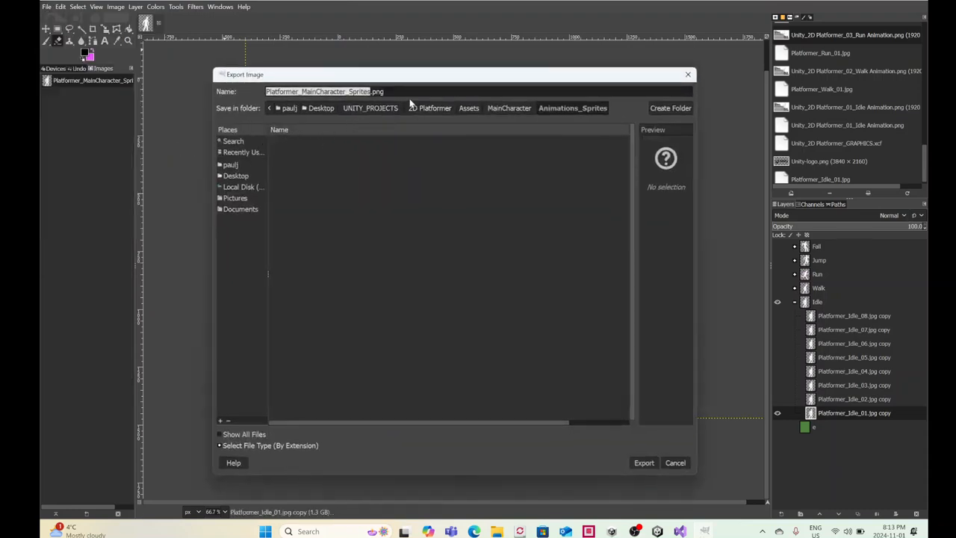
pyautogui.write('MainCha')
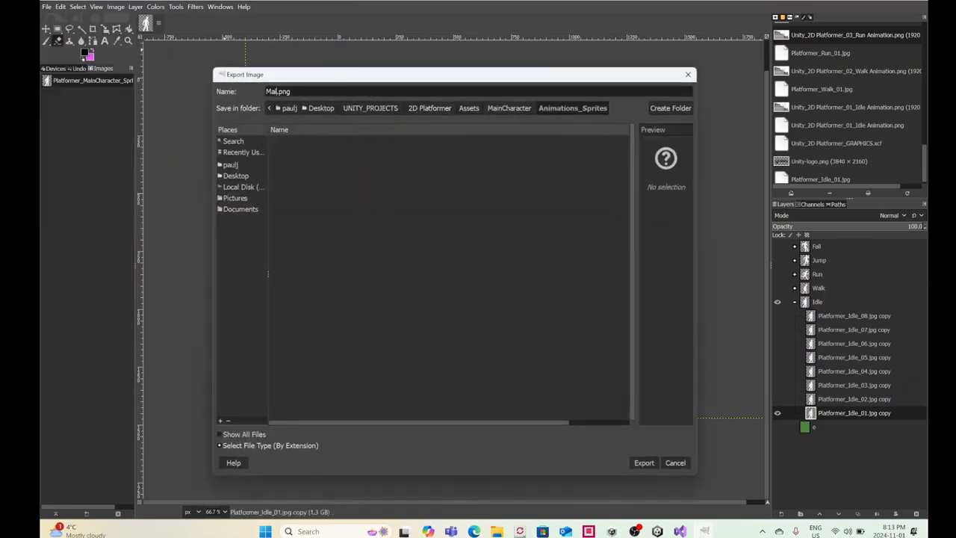
pyautogui.write('racter_Idle_01')
pyautogui.click(644, 462)
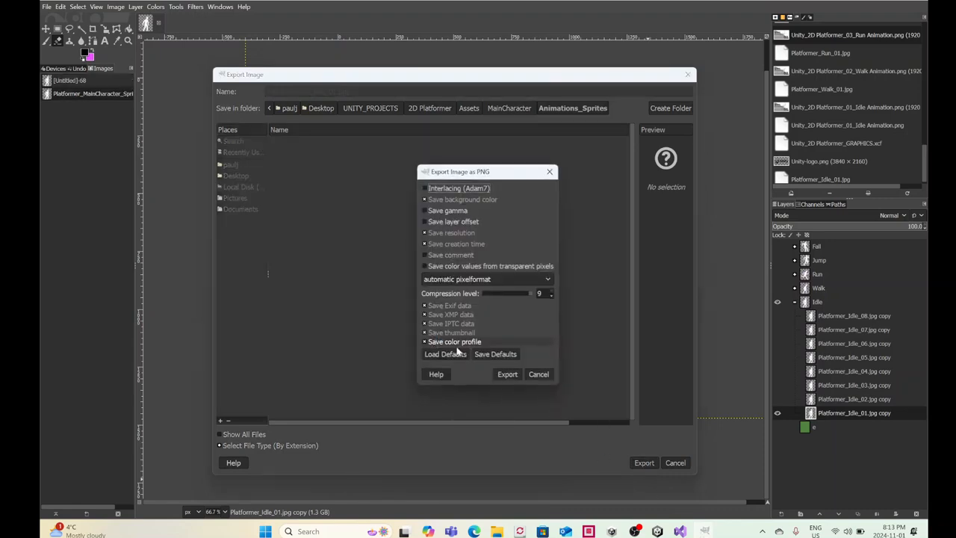
pyautogui.click(505, 376)
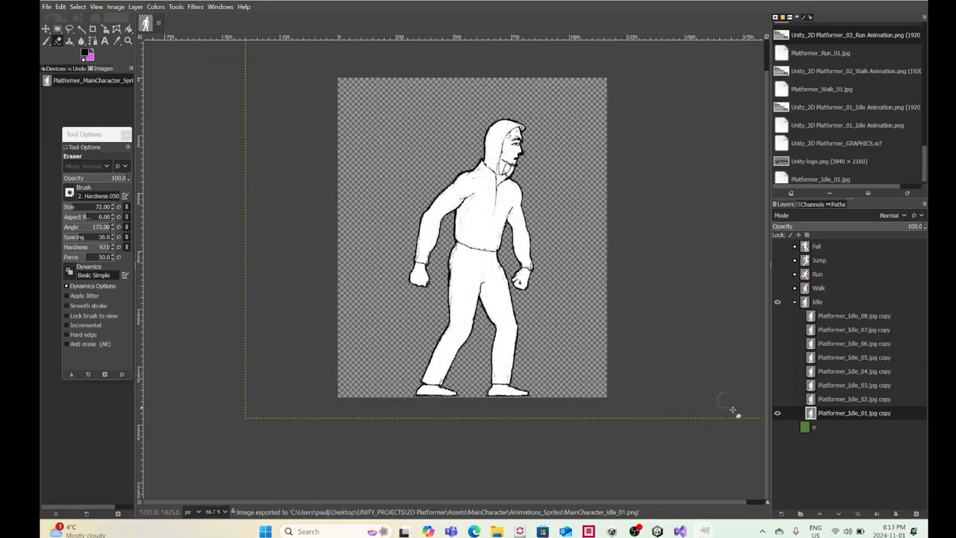
# Step: Show only Platformer_Idle_02.jpg copy and export it as MainCharacter_Idle_02.png in the Animations_Sprites folder
pyautogui.click(777, 412)
pyautogui.click(776, 398)
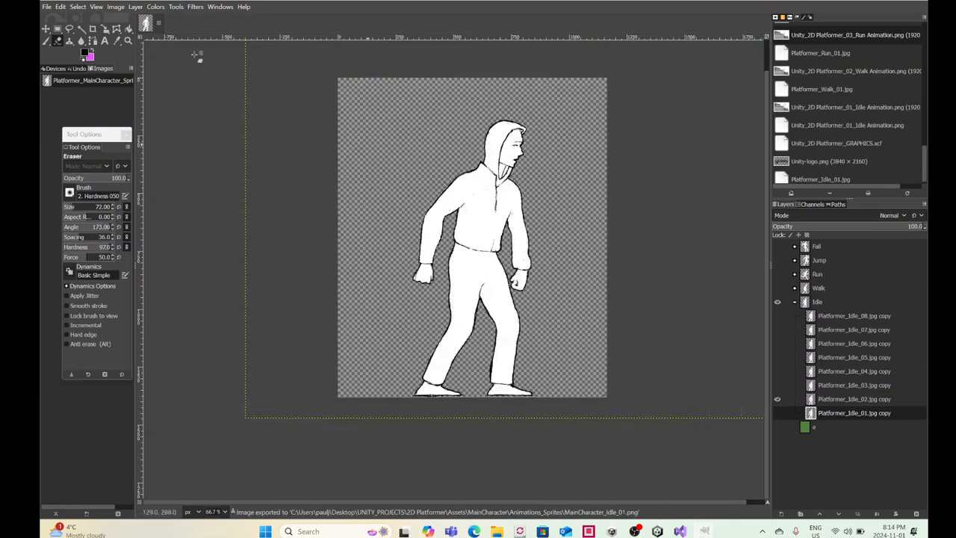
pyautogui.click(46, 7)
pyautogui.click(74, 154)
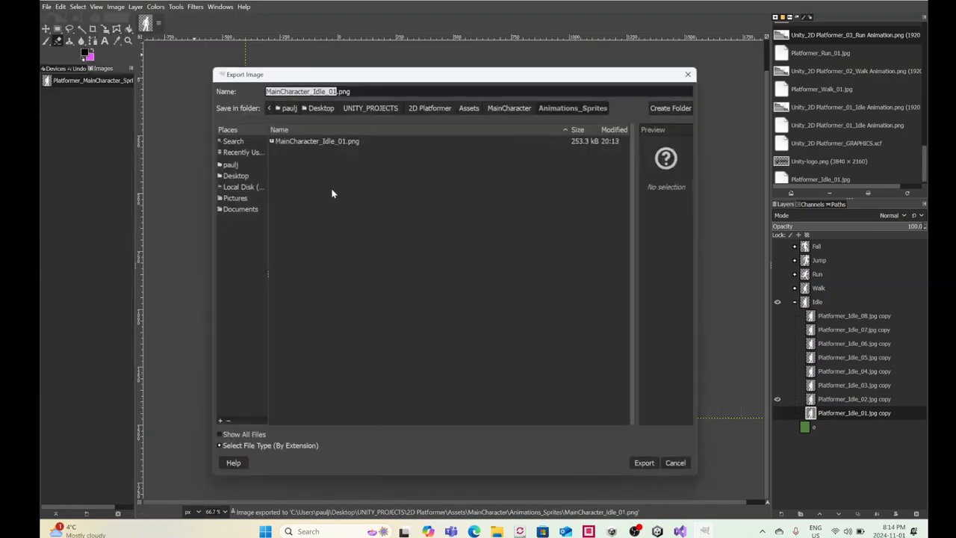
pyautogui.press('Right')
pyautogui.press('BackSpace')
pyautogui.write('2')
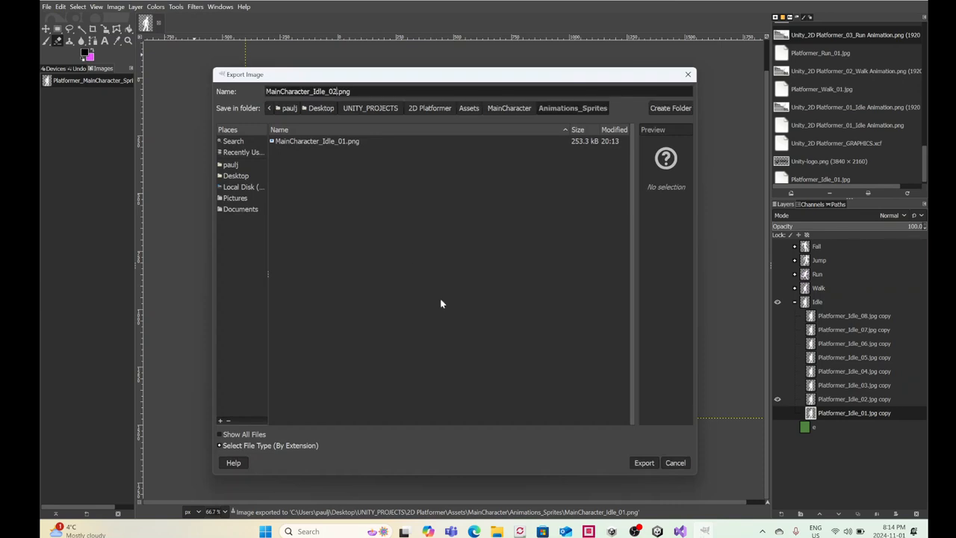
pyautogui.click(642, 463)
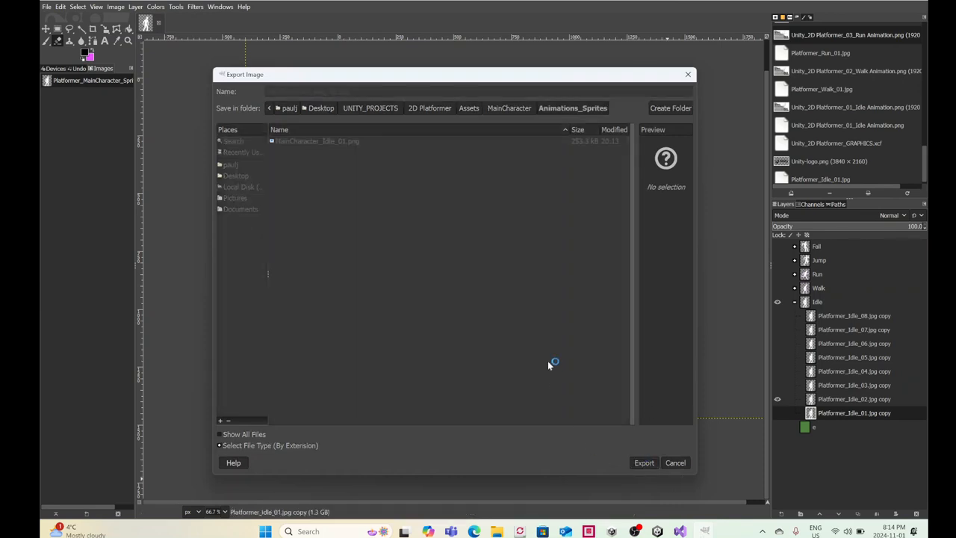
pyautogui.click(513, 378)
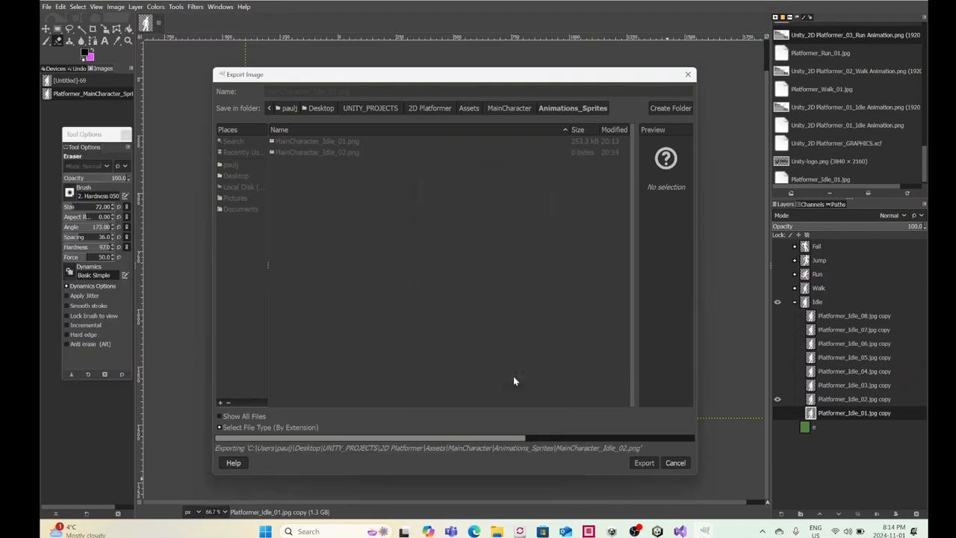
# Step: Show only Platformer_Idle_03.jpg copy and export it as MainCharacter_Idle_03.png in the Animations_Sprites folder
pyautogui.click(776, 399)
pyautogui.click(776, 385)
pyautogui.click(48, 11)
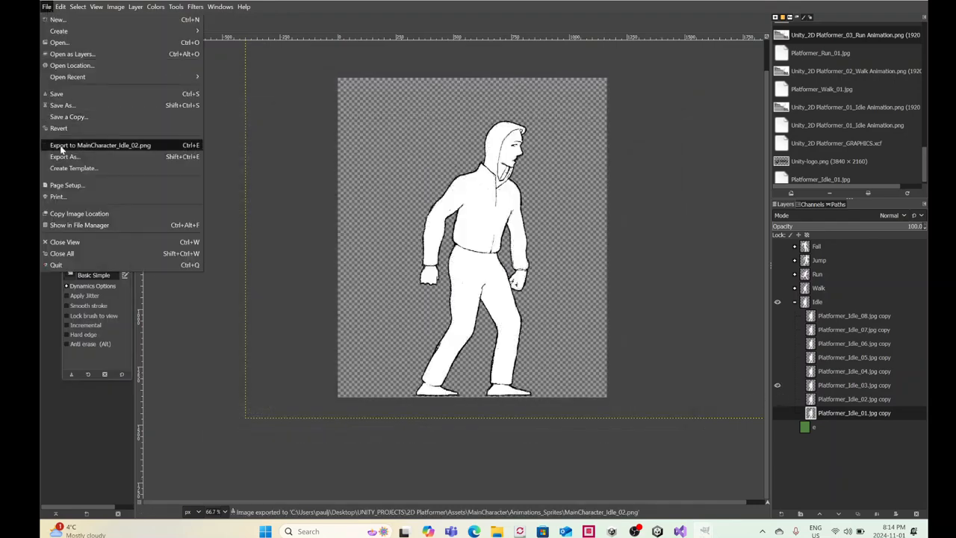
pyautogui.click(66, 159)
pyautogui.press('Right')
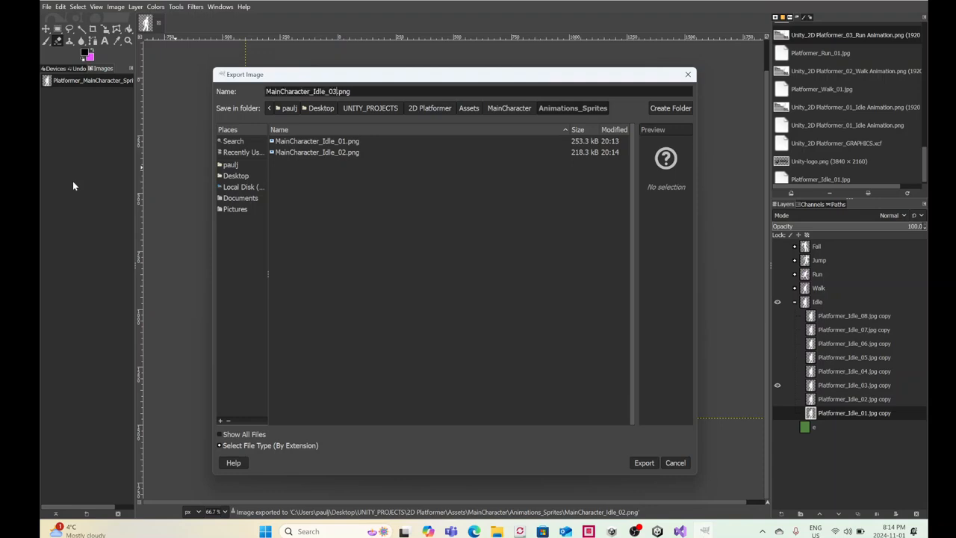
pyautogui.click(651, 462)
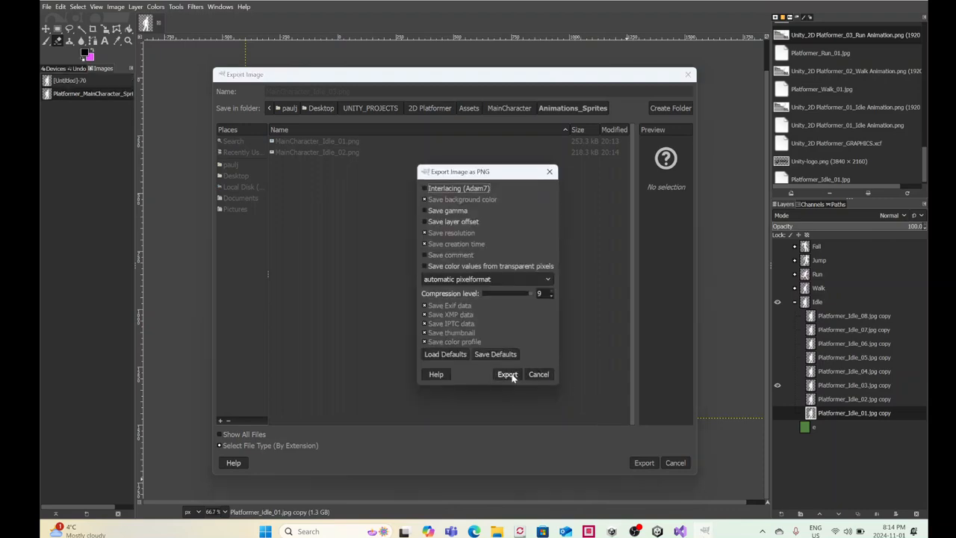
pyautogui.click(506, 374)
# Step: Show only Platformer_Idle_04.jpg copy and export it as MainCharacter_Idle_04.png in the Animations_Sprites folder
pyautogui.click(777, 384)
pyautogui.click(776, 371)
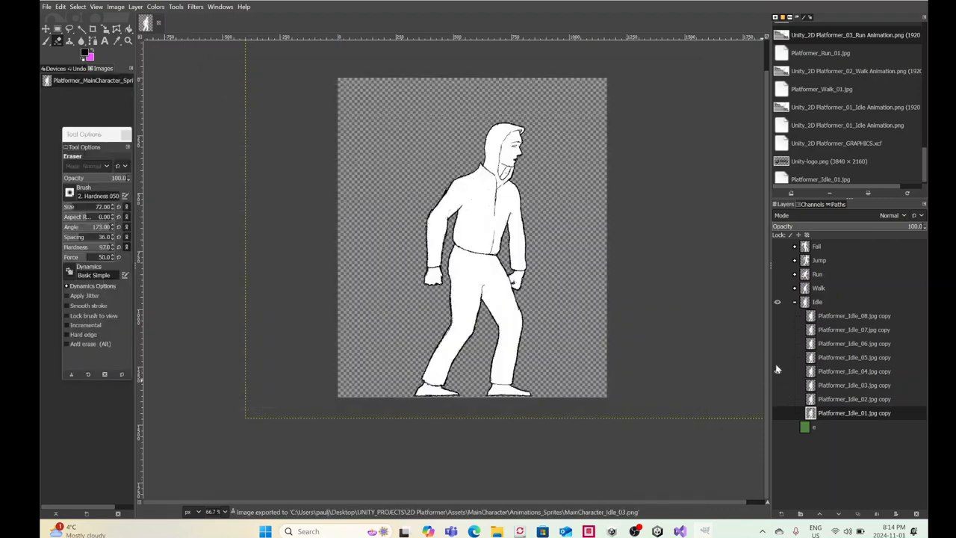
pyautogui.click(45, 7)
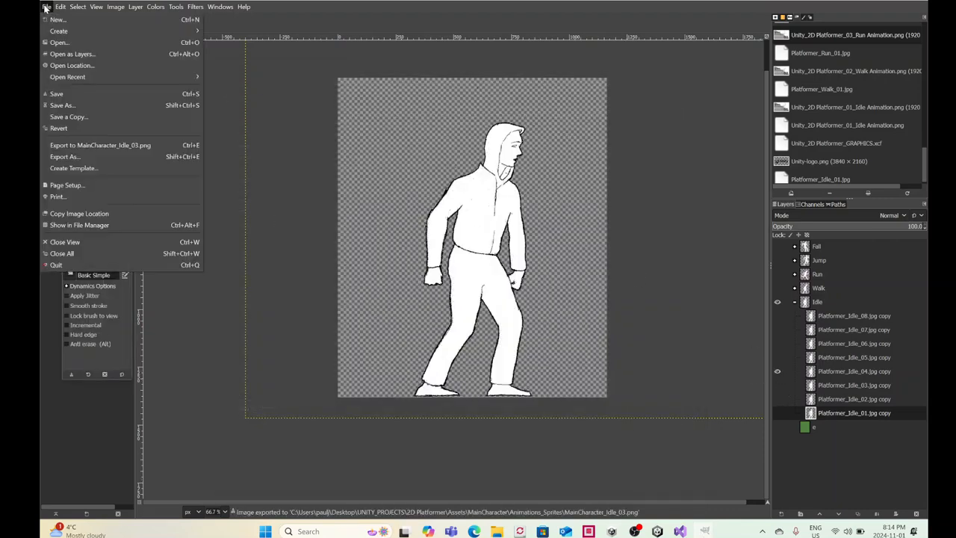
pyautogui.click(62, 157)
pyautogui.press('Right')
pyautogui.press('BackSpace')
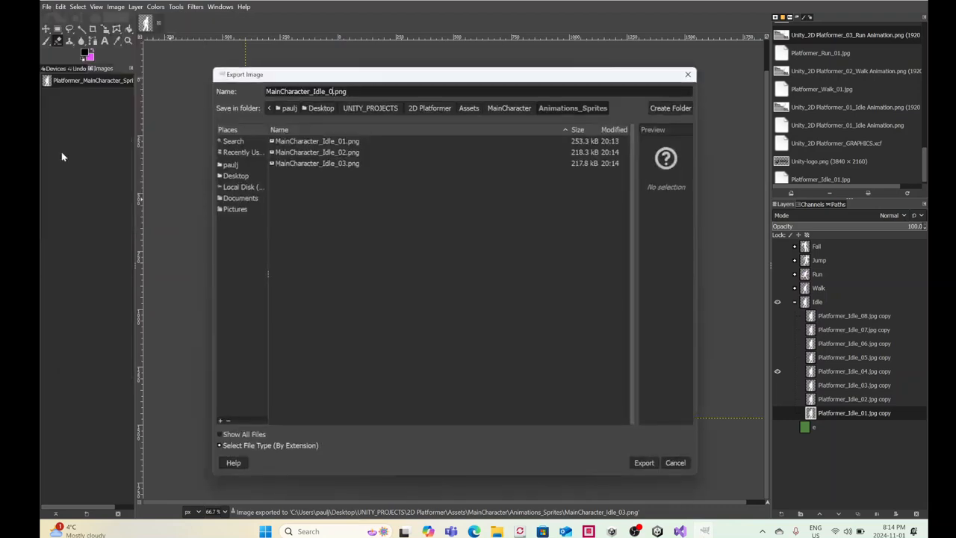
pyautogui.click(642, 462)
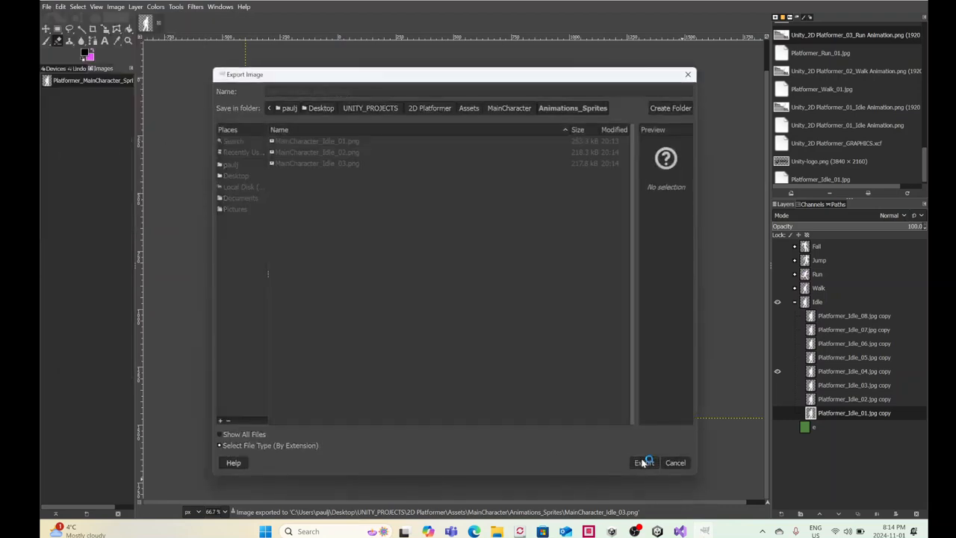
pyautogui.click(506, 371)
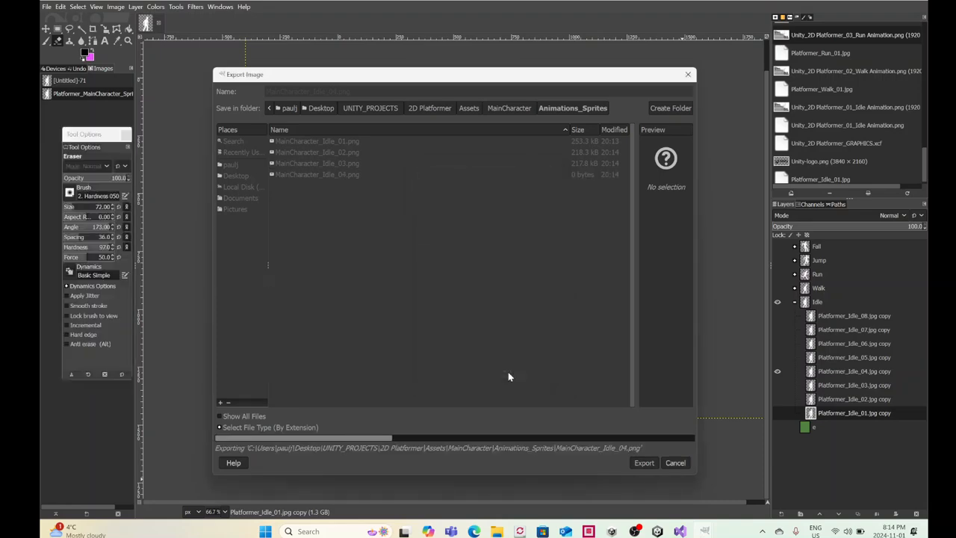
# Step: Show only Platformer_Idle_05.jpg copy and export it as MainCharacter_Idle_05.png in the Animations_Sprites folder
pyautogui.click(777, 371)
pyautogui.click(776, 357)
pyautogui.click(46, 5)
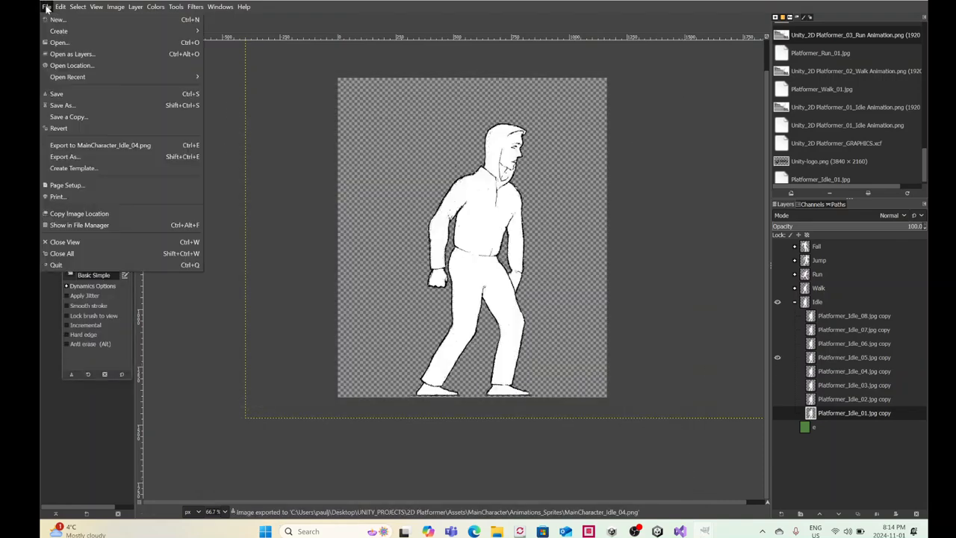
pyautogui.click(69, 155)
pyautogui.press('Right')
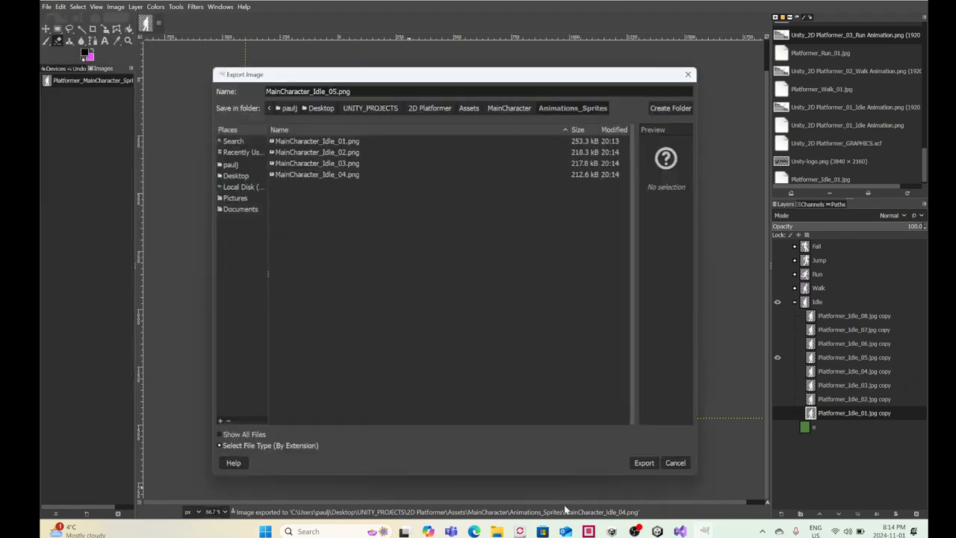
pyautogui.click(640, 462)
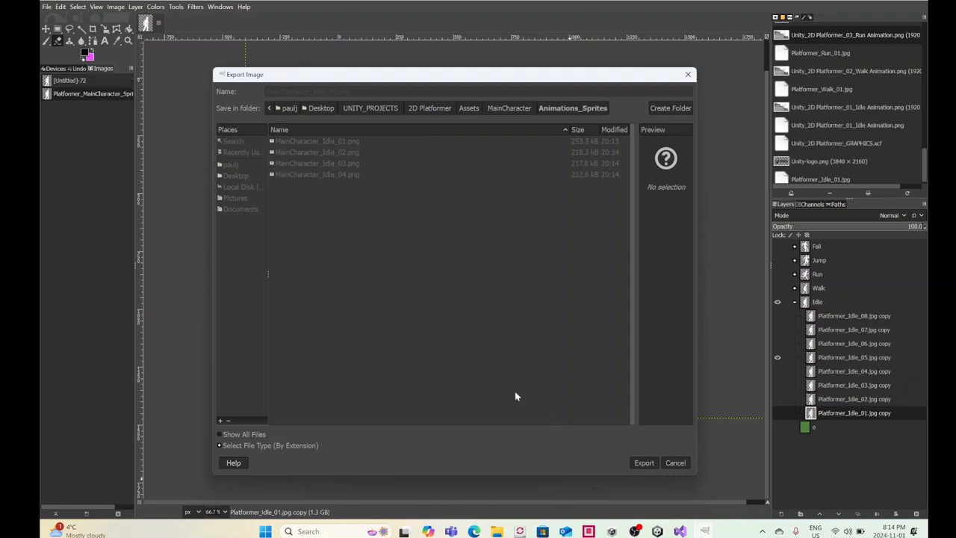
pyautogui.click(503, 374)
# Step: Show only Platformer_Idle_06.jpg copy and export it as MainCharacter_Idle_06.png in the Animations_Sprites folder
pyautogui.click(777, 357)
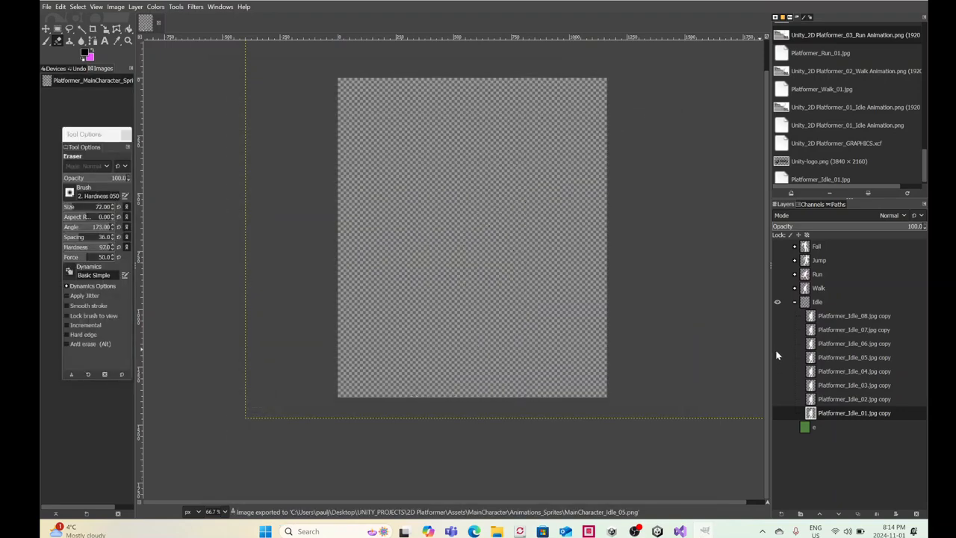
pyautogui.click(777, 343)
pyautogui.click(46, 7)
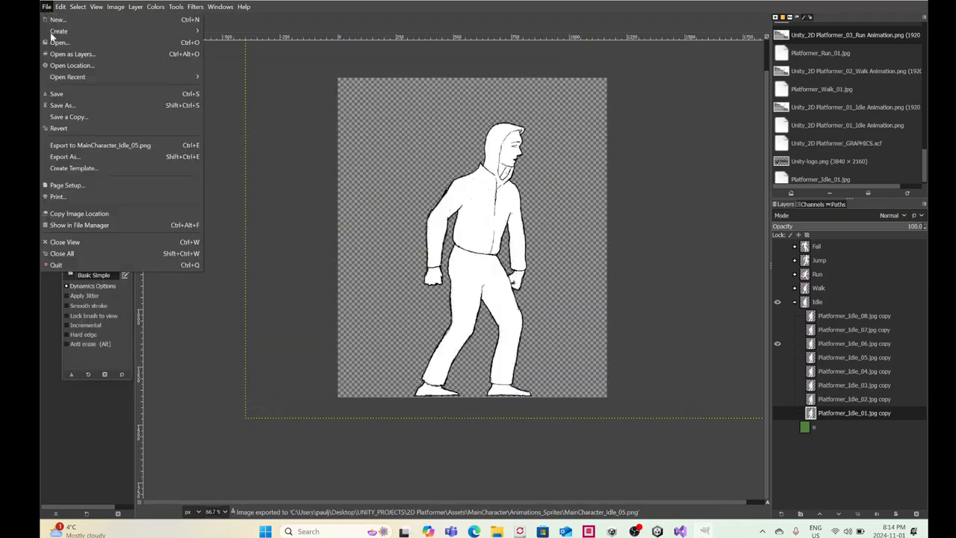
pyautogui.click(64, 159)
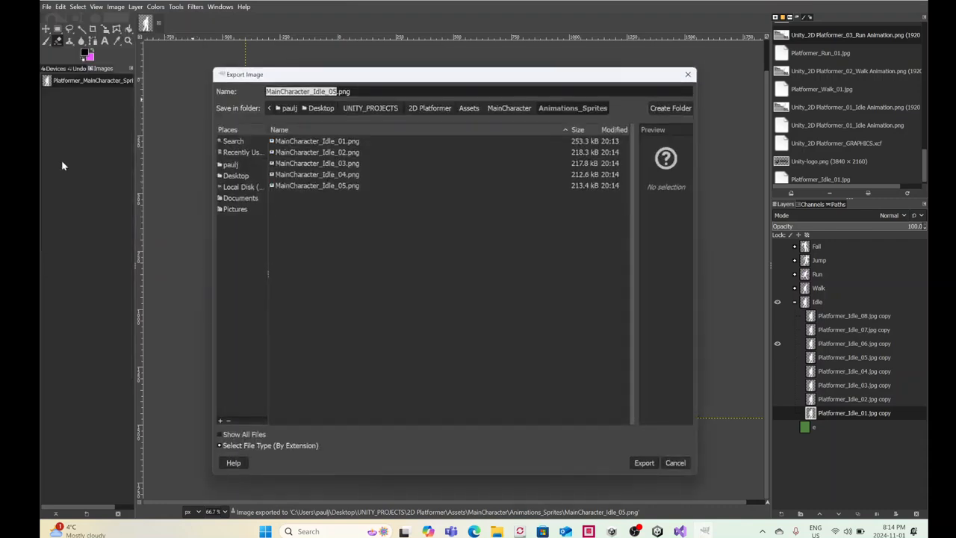
pyautogui.press('Right')
pyautogui.press('BackSpace')
pyautogui.write('6')
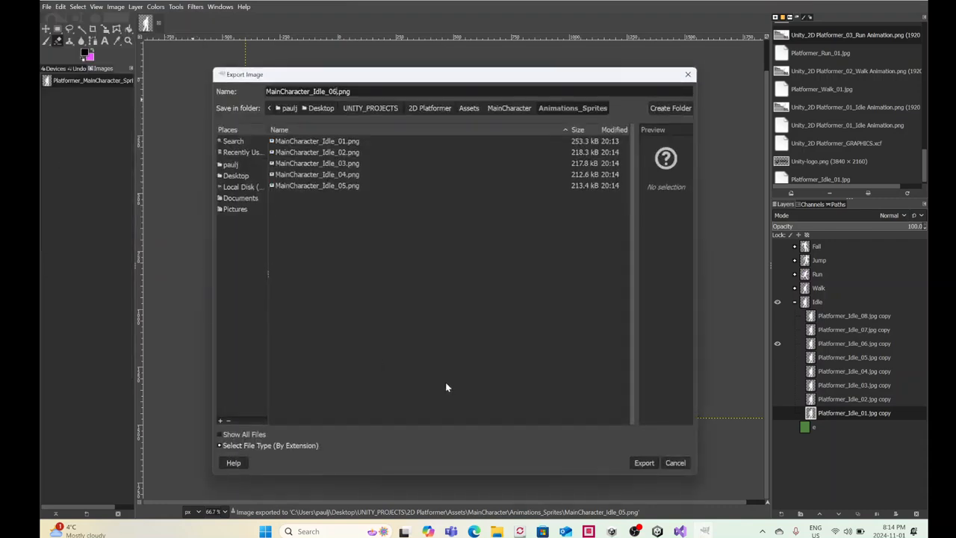
pyautogui.click(649, 463)
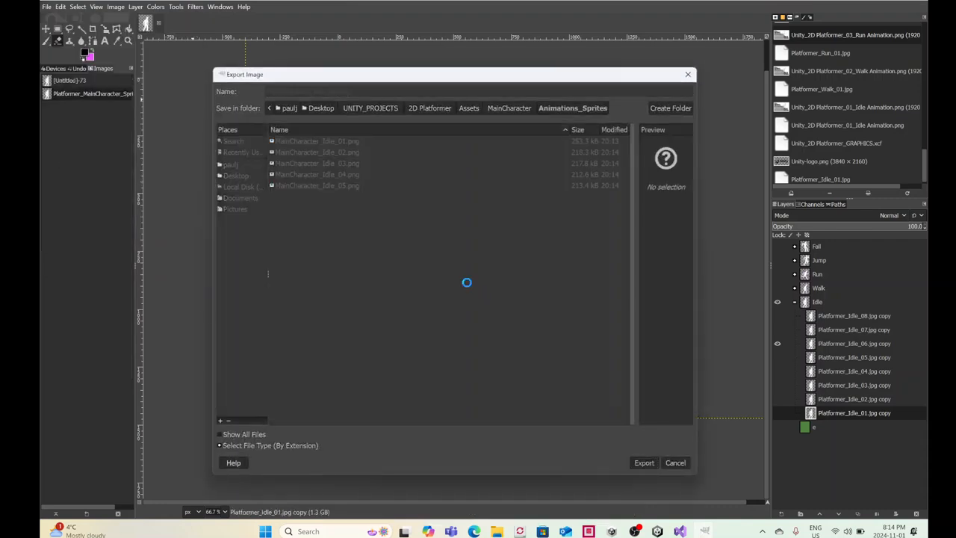
pyautogui.click(507, 374)
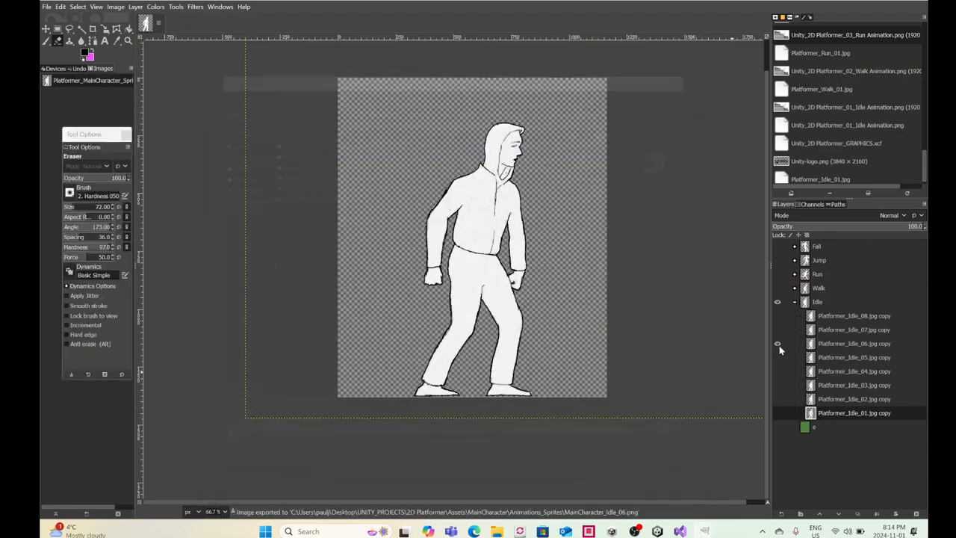
# Step: Show only Platformer_Idle_07.jpg copy and export it as MainCharacter_Idle_07.png in the Animations_Sprites folder
pyautogui.click(778, 343)
pyautogui.click(776, 330)
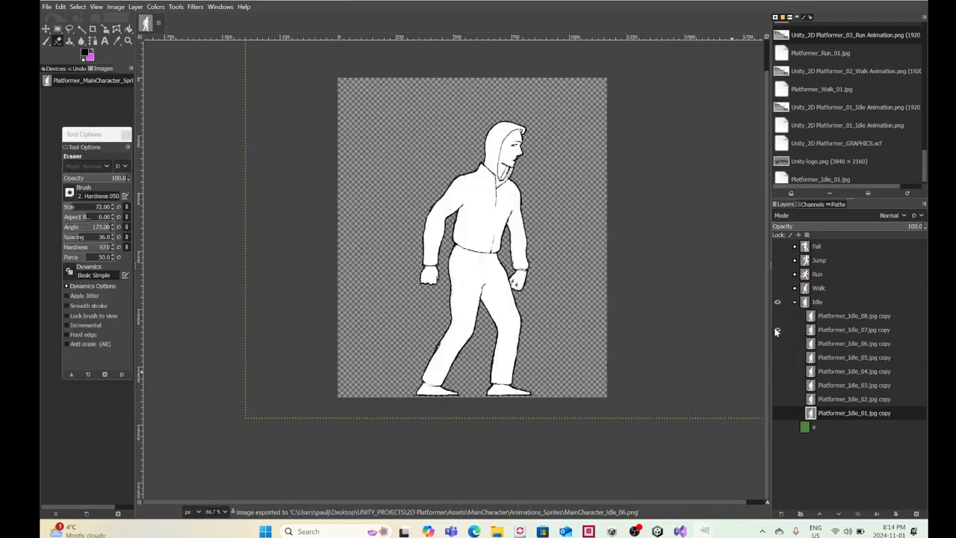
pyautogui.click(44, 7)
pyautogui.click(56, 154)
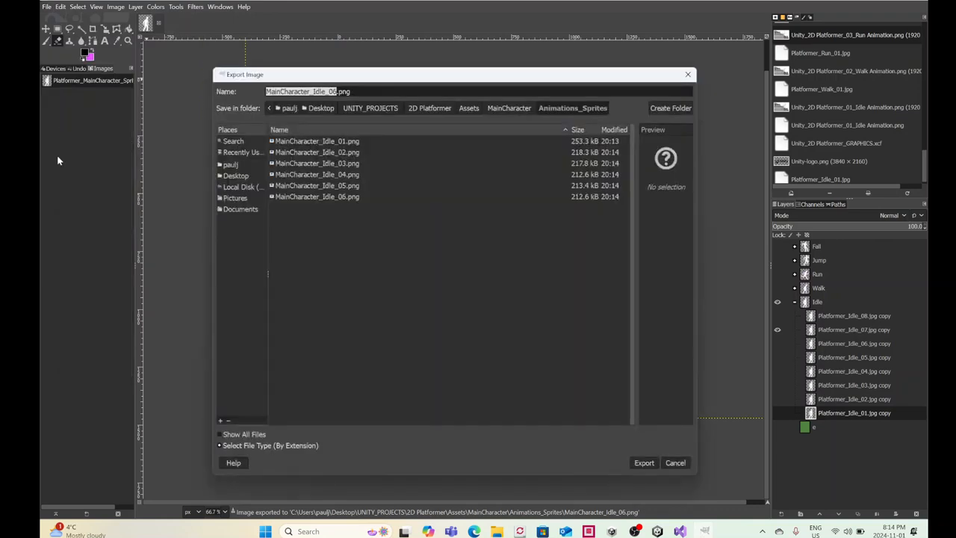
pyautogui.press('Right')
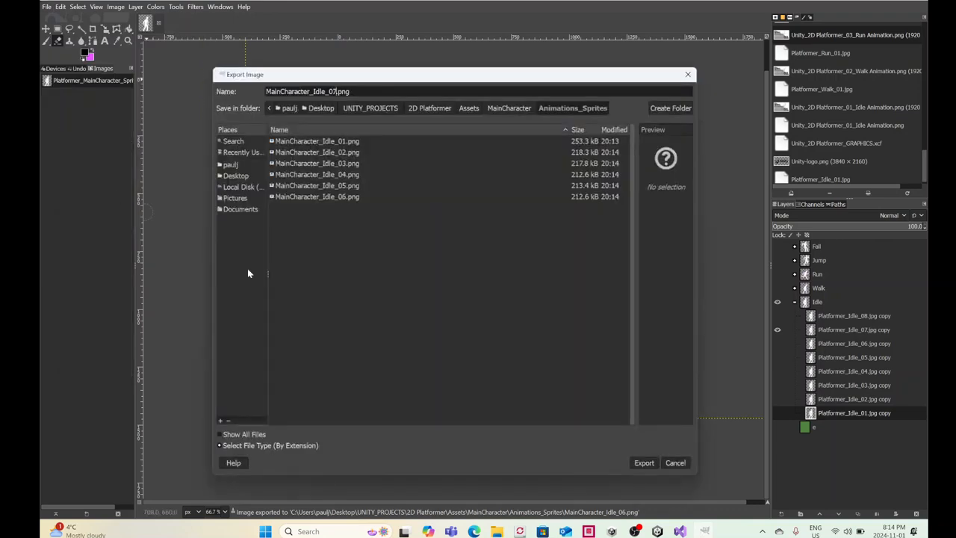
pyautogui.click(639, 463)
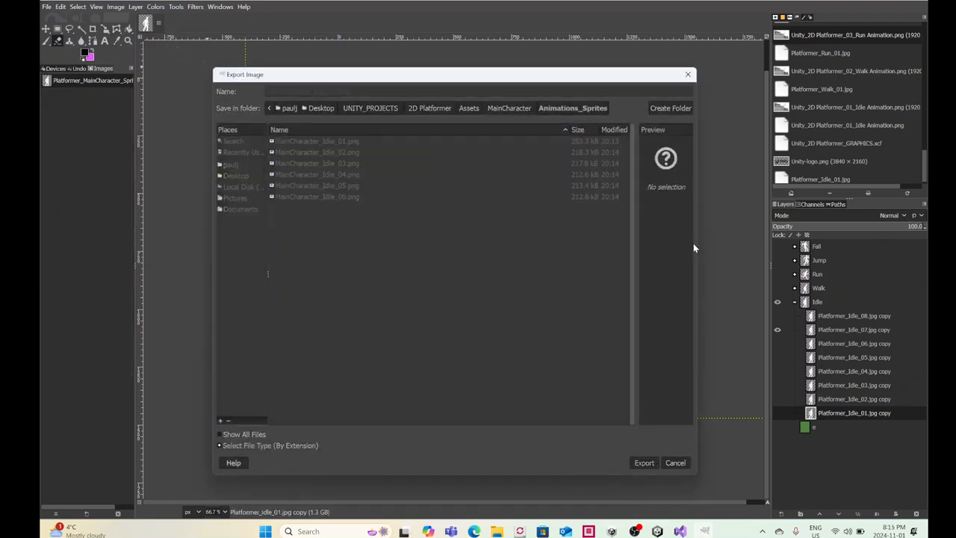
pyautogui.click(507, 374)
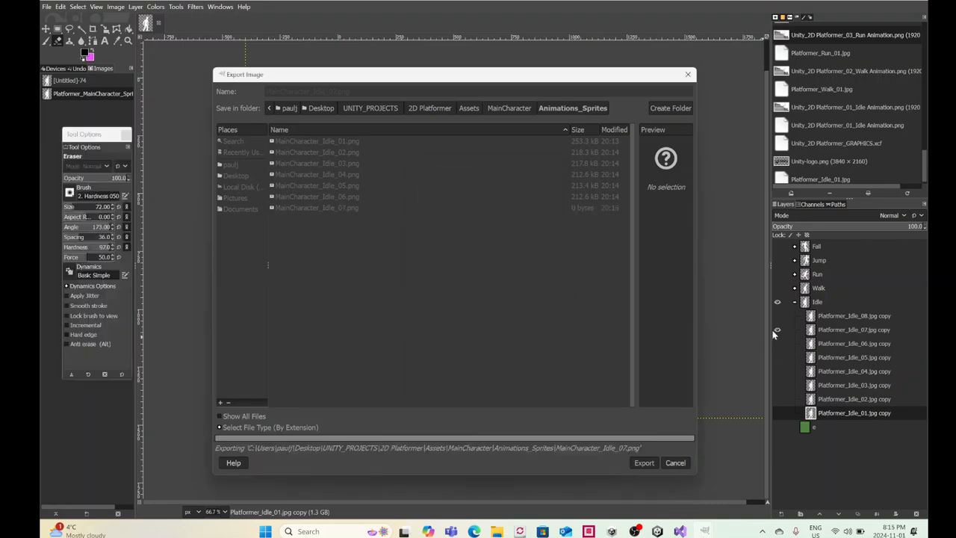
# Step: Show only Platformer_Idle_08.jpg copy and export it as MainCharacter_Idle_08.png in the Animations_Sprites folder
pyautogui.click(46, 6)
pyautogui.click(89, 157)
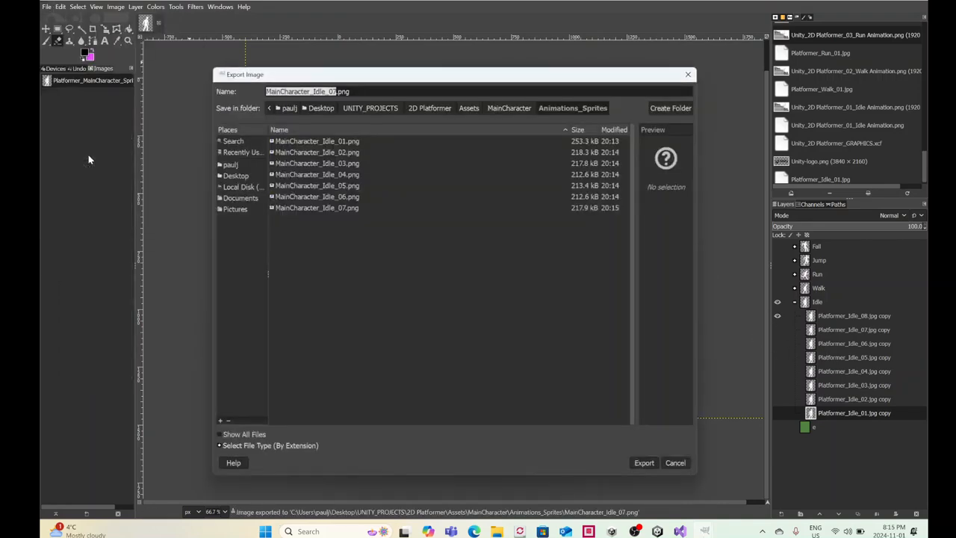
pyautogui.press('Right')
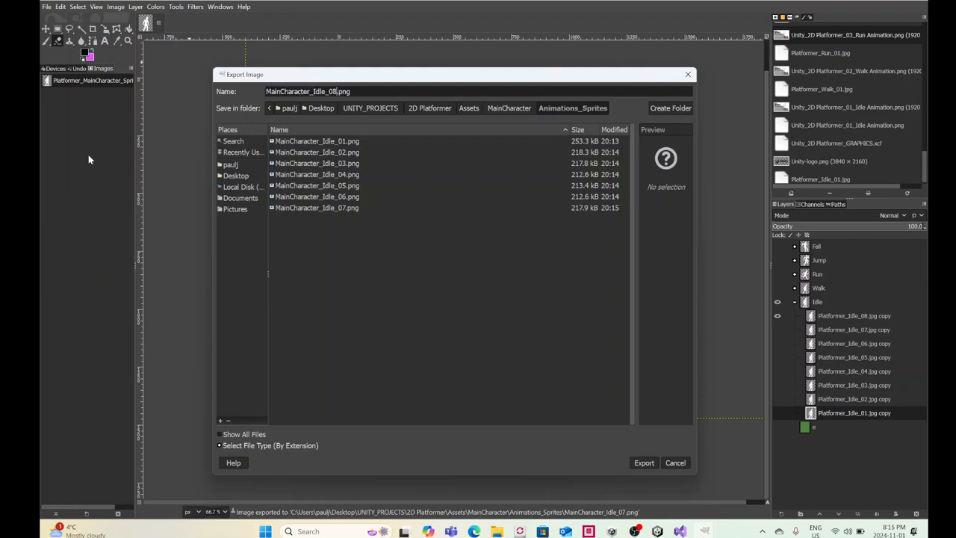
pyautogui.write('8')
pyautogui.click(641, 463)
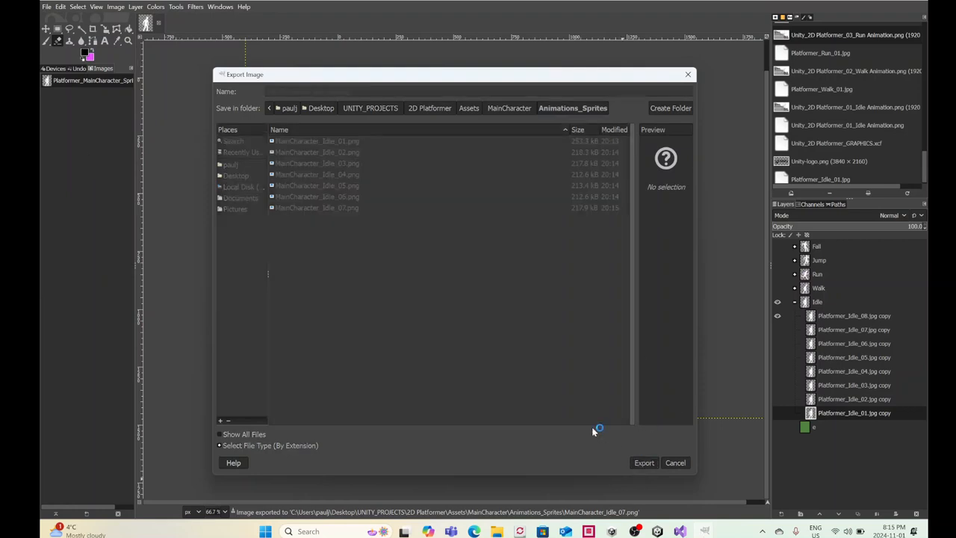
pyautogui.click(501, 375)
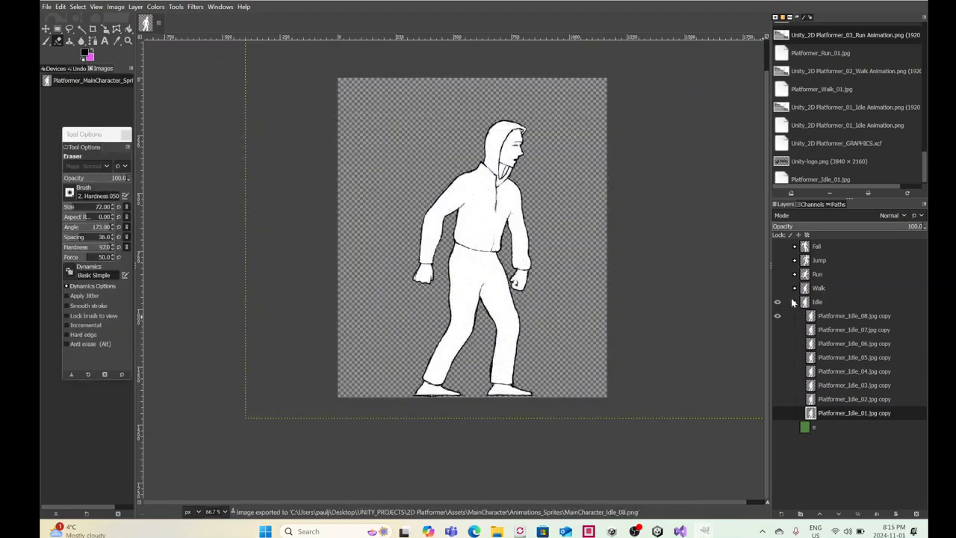
# Step: Collapse and hide the Idle layer group, and make the Walk group visible with its frame layers expanded
pyautogui.click(795, 301)
pyautogui.click(777, 302)
pyautogui.click(776, 287)
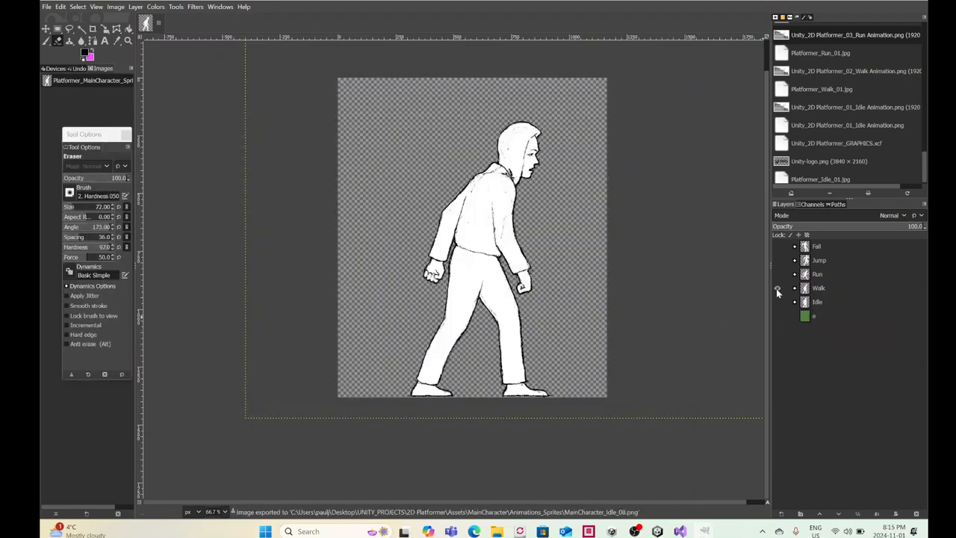
pyautogui.click(794, 288)
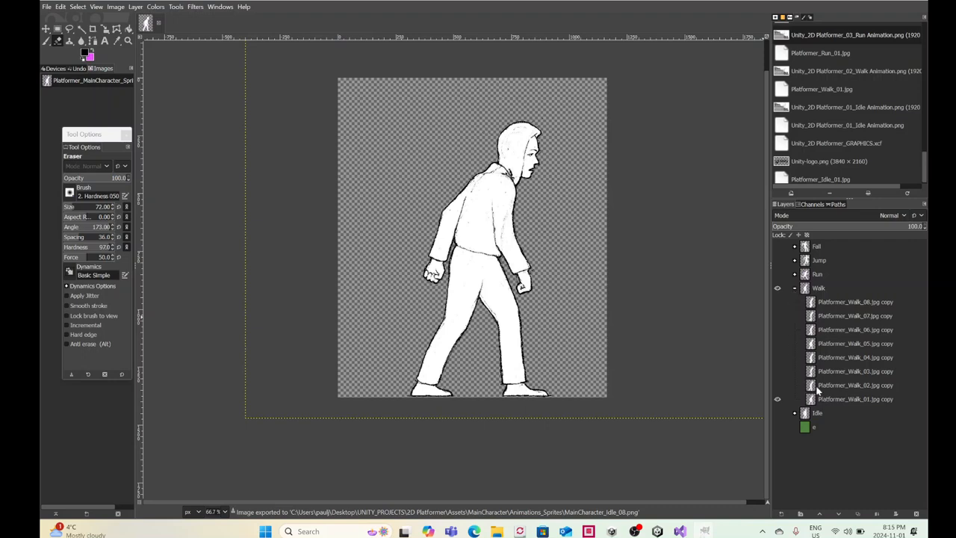
# Step: Export the visible Platformer_Walk_01.jpg copy frame as MainCharacter_Walk_01.png in the Animations_Sprites folder
pyautogui.click(47, 6)
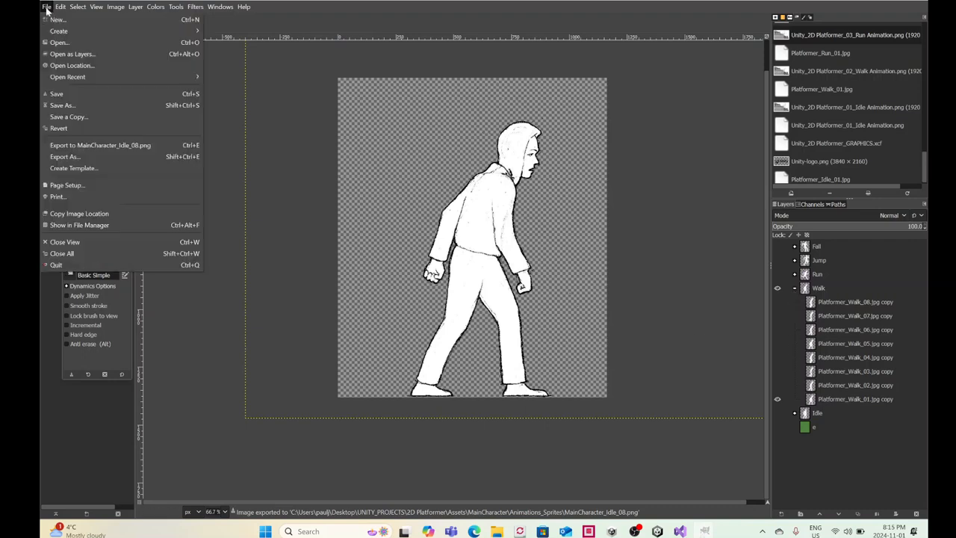
pyautogui.click(74, 156)
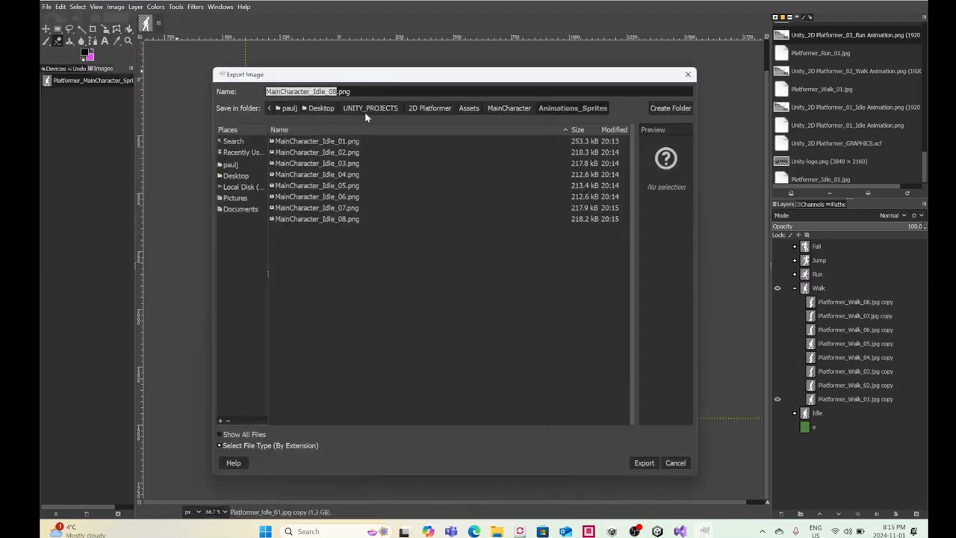
pyautogui.press('Right')
pyautogui.press('BackSpace')
pyautogui.press('BackSpace')
pyautogui.press('BackSpace')
pyautogui.press('BackSpace')
pyautogui.press('BackSpace')
pyautogui.press('BackSpace')
pyautogui.press('BackSpace')
pyautogui.write('Walk_')
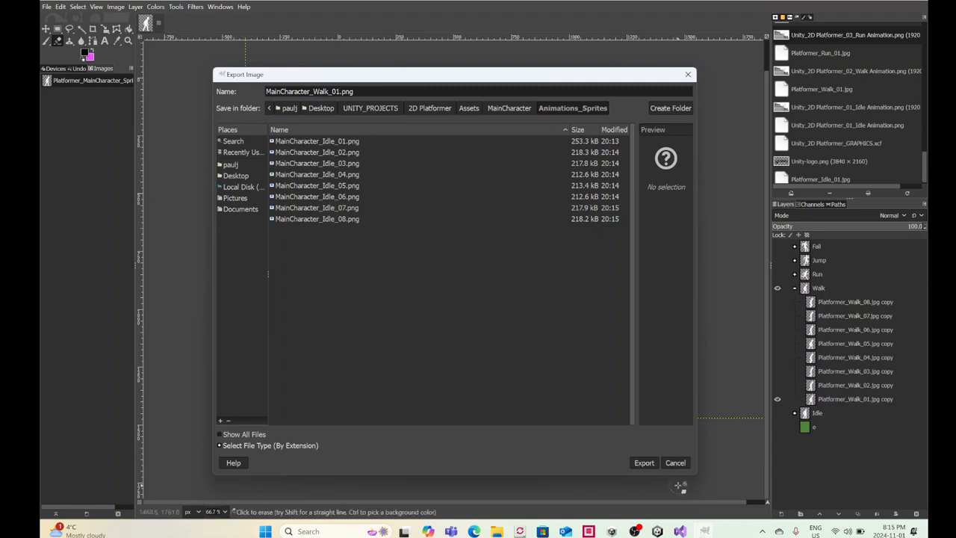
pyautogui.click(642, 463)
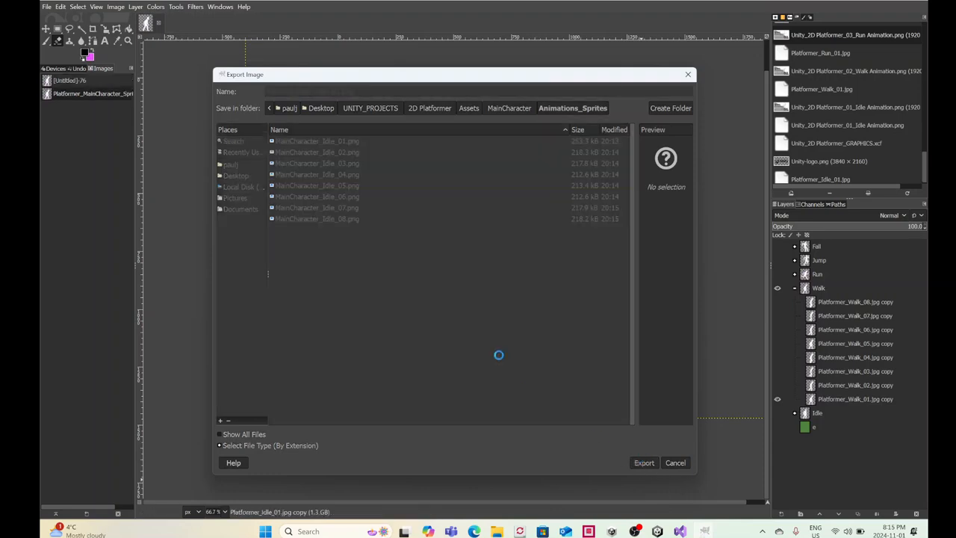
pyautogui.click(507, 375)
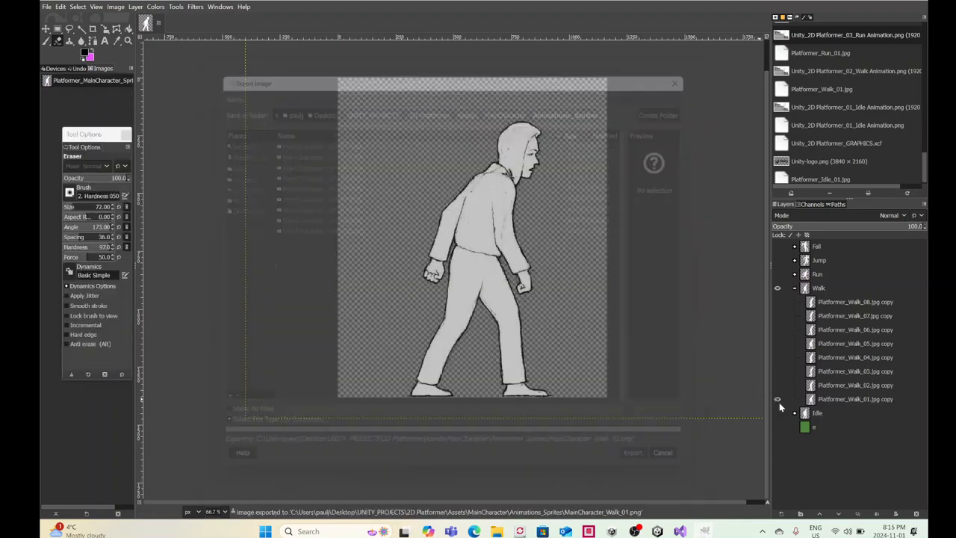
# Step: Show only Platformer_Walk_02.jpg copy and export it as MainCharacter_Walk_02.png in the Animations_Sprites folder
pyautogui.click(777, 398)
pyautogui.click(777, 384)
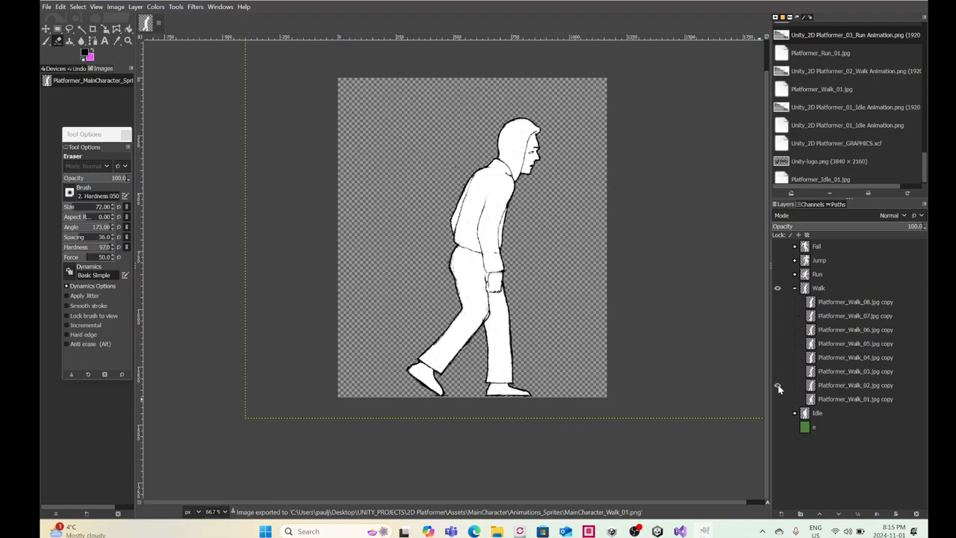
pyautogui.click(47, 8)
pyautogui.click(76, 153)
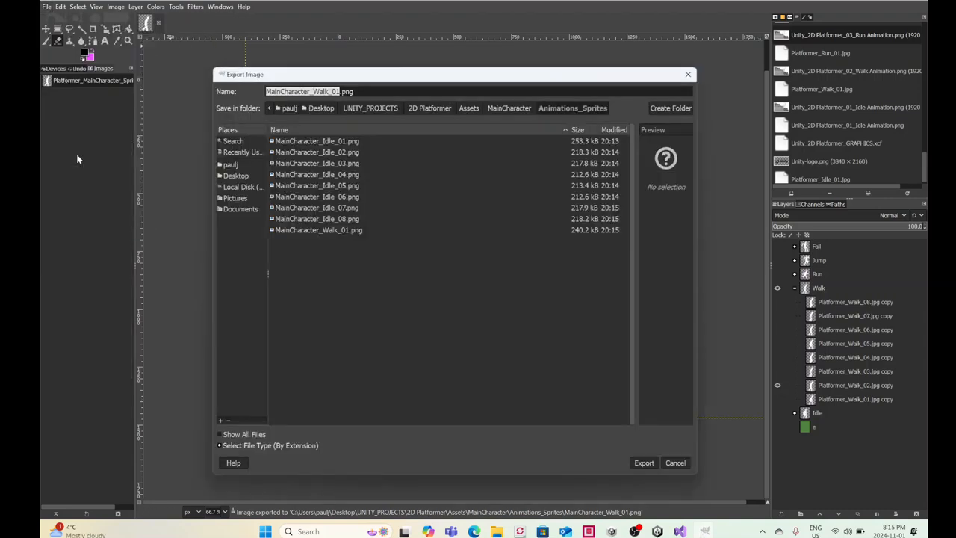
pyautogui.press('Right')
pyautogui.write('2')
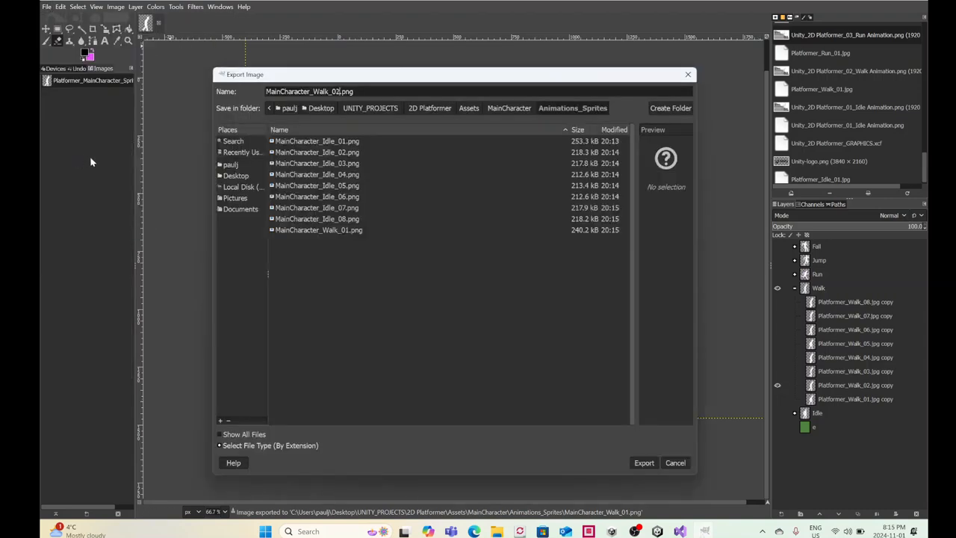
pyautogui.click(643, 462)
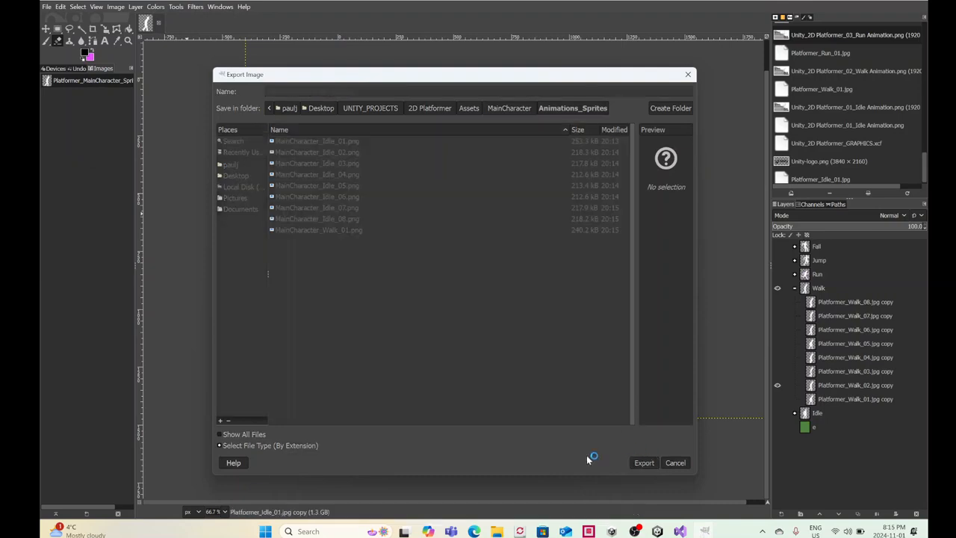
pyautogui.click(508, 374)
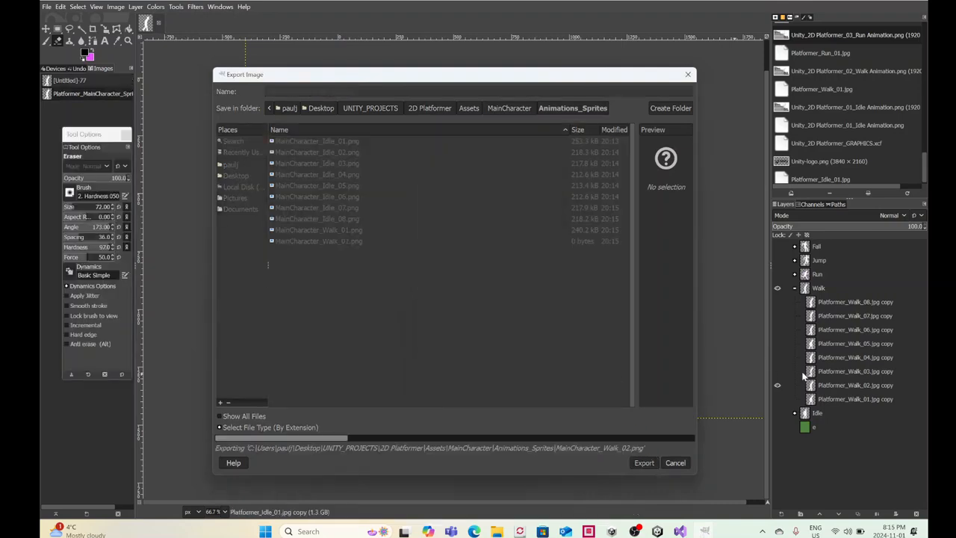
# Step: Show only Platformer_Walk_03.jpg copy and export it as MainCharacter_Walk_03.png in the Animations_Sprites folder
pyautogui.click(777, 384)
pyautogui.click(776, 371)
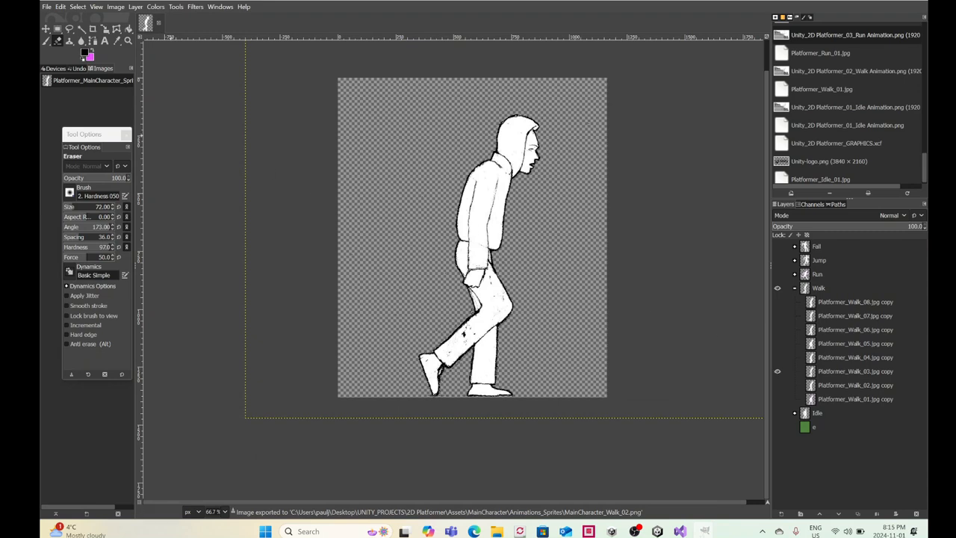
pyautogui.click(47, 6)
pyautogui.click(82, 158)
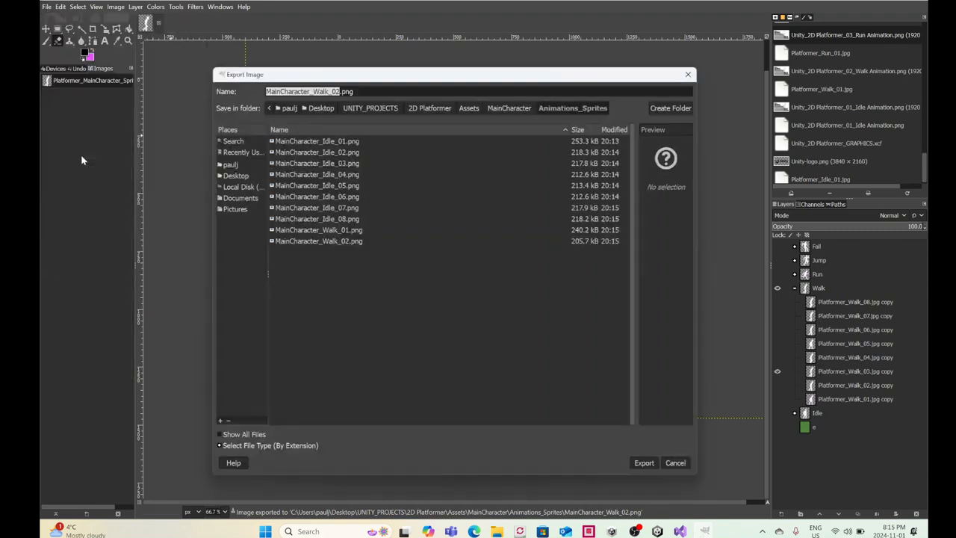
pyautogui.press('Right')
pyautogui.write('3')
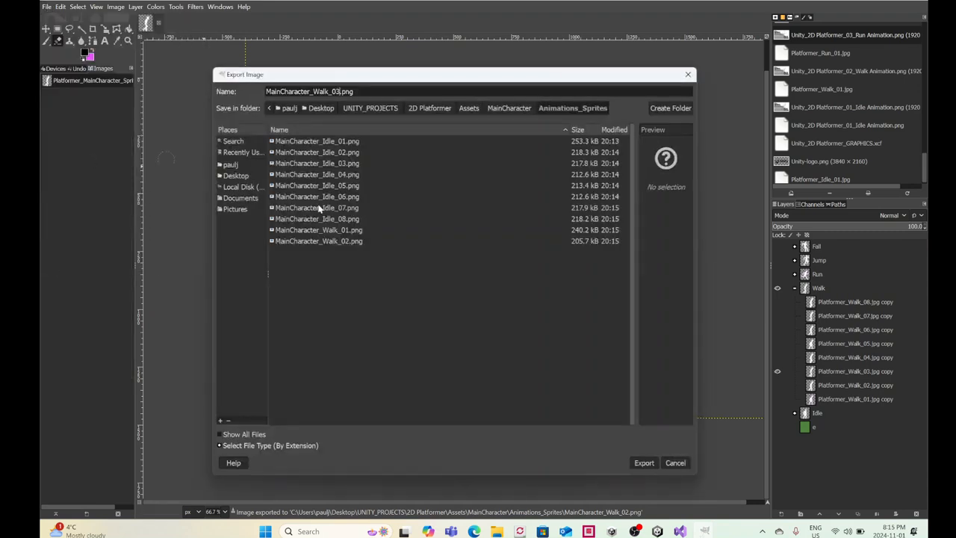
pyautogui.click(640, 462)
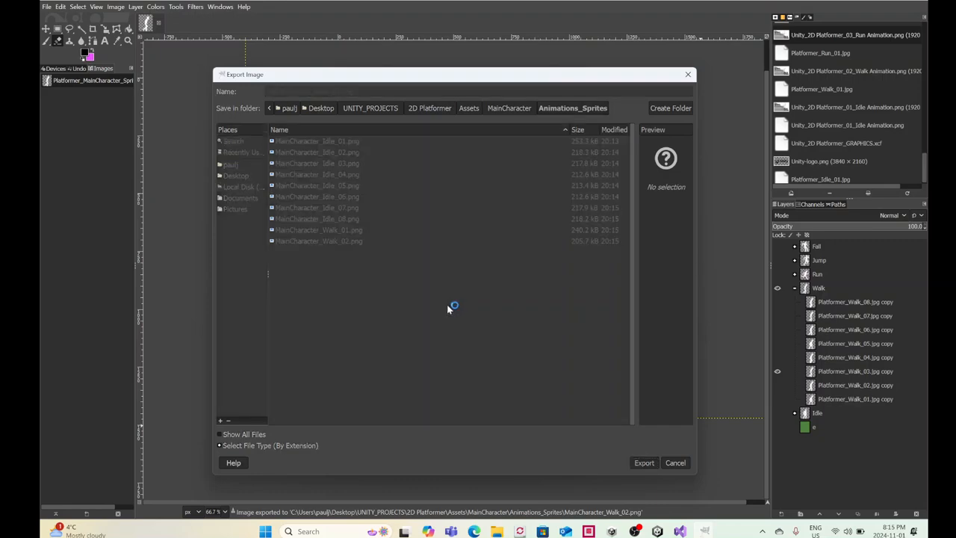
pyautogui.click(508, 375)
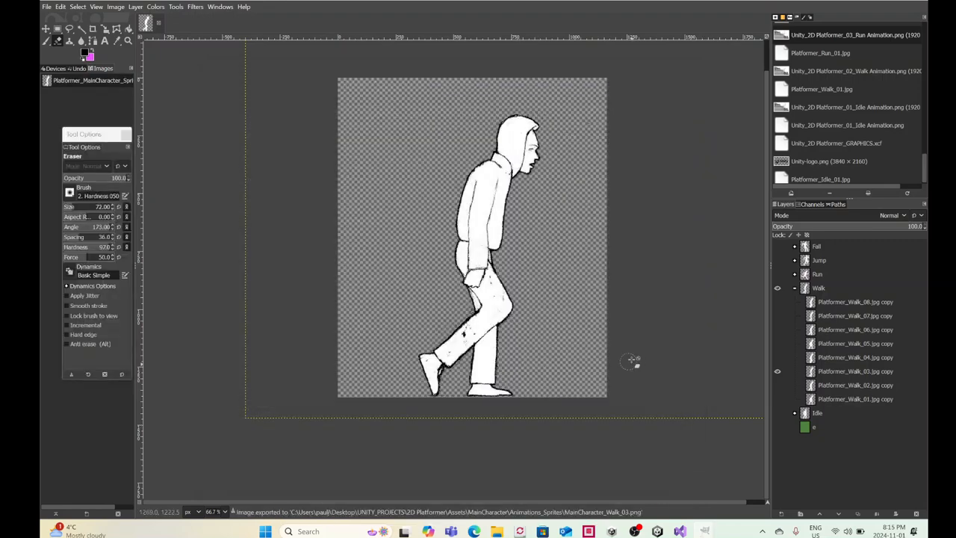
# Step: Show only Platformer_Walk_04.jpg copy and export it as MainCharacter_Walk_04.png in the Animations_Sprites folder
pyautogui.click(776, 371)
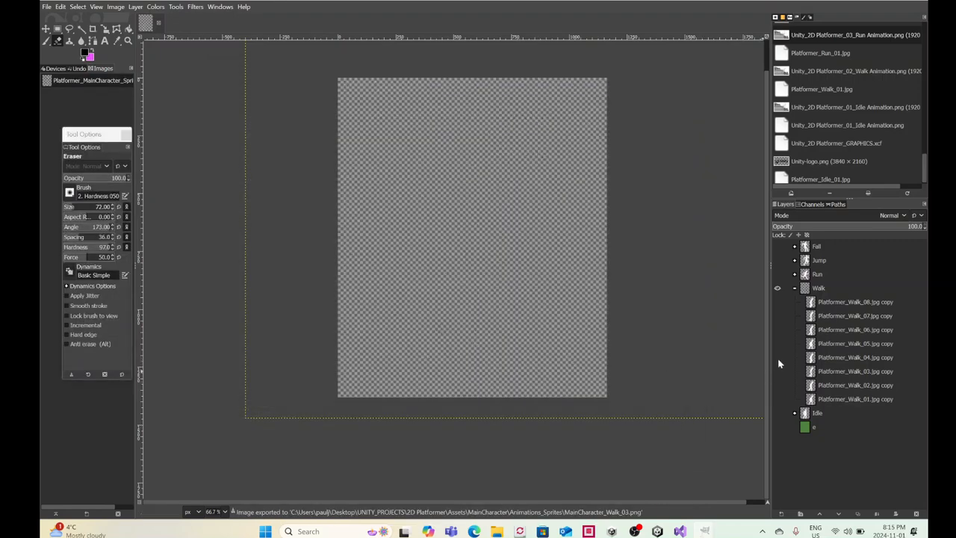
pyautogui.click(777, 358)
pyautogui.click(46, 7)
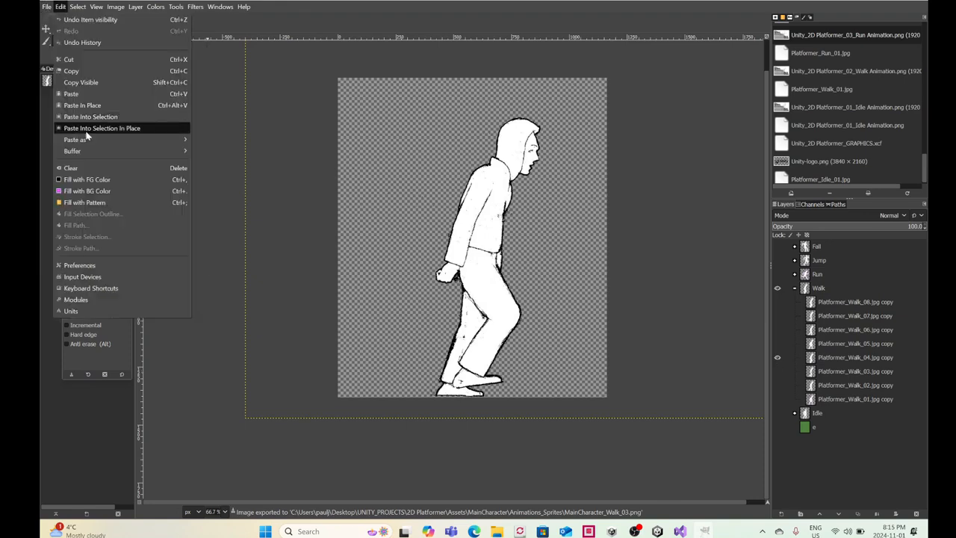
pyautogui.click(81, 156)
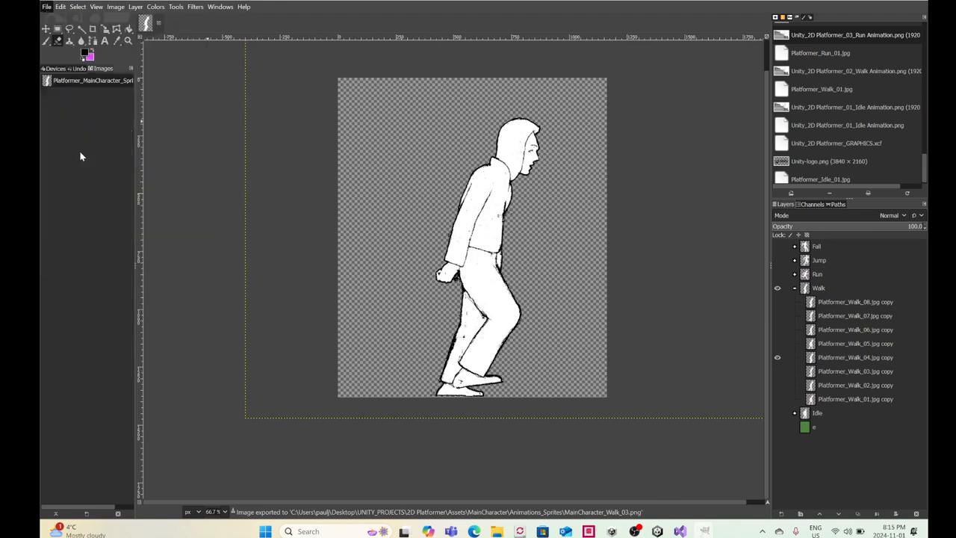
pyautogui.press('Right')
pyautogui.press('BackSpace')
pyautogui.write('4')
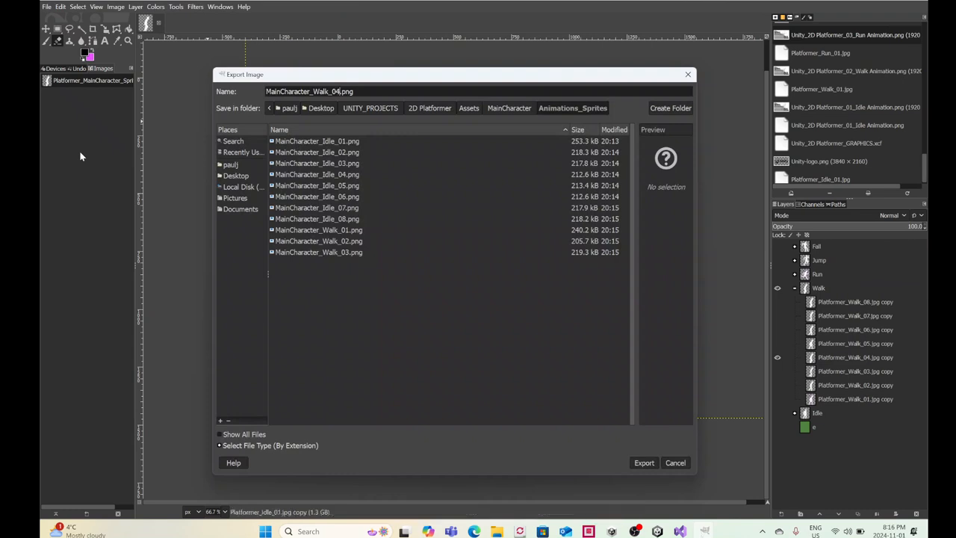
pyautogui.click(642, 462)
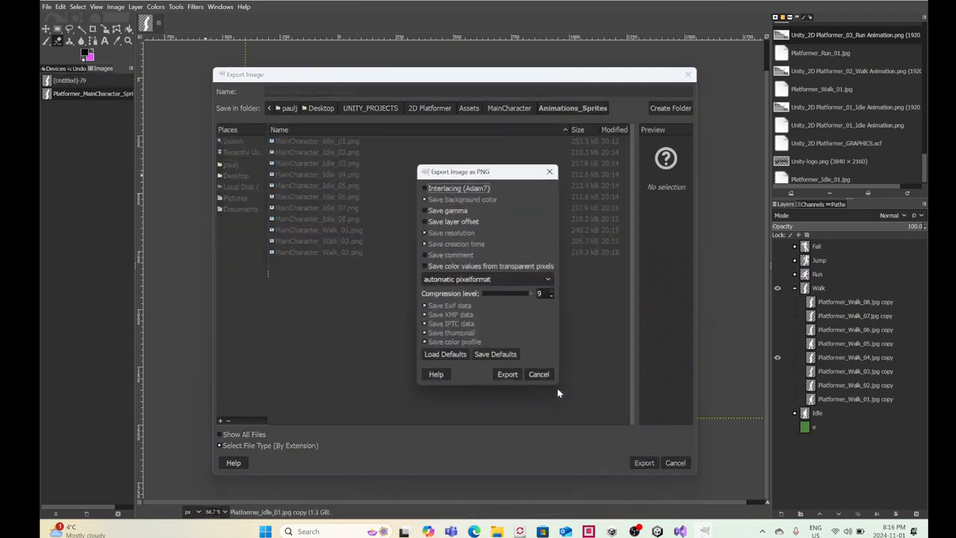
pyautogui.click(507, 374)
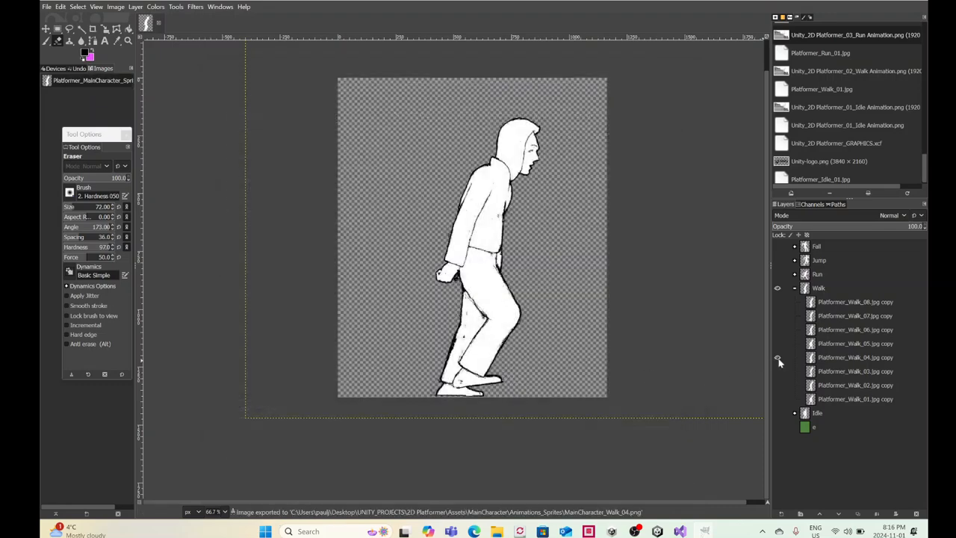
# Step: Show only Platformer_Walk_05.jpg copy and export it as MainCharacter_Walk_05.png in the Animations_Sprites folder
pyautogui.click(778, 357)
pyautogui.click(777, 343)
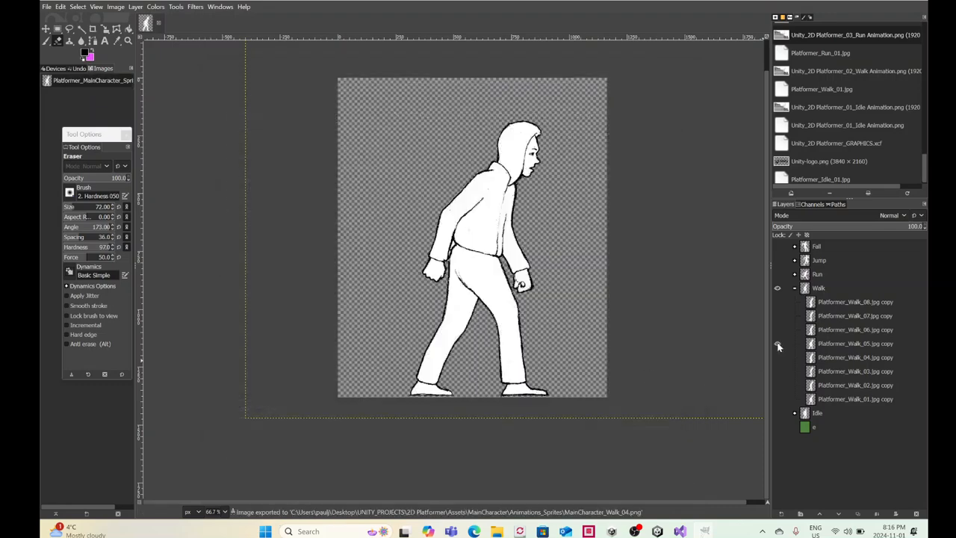
pyautogui.click(46, 6)
pyautogui.click(74, 156)
pyautogui.press('Right')
pyautogui.press('BackSpace')
pyautogui.write('5')
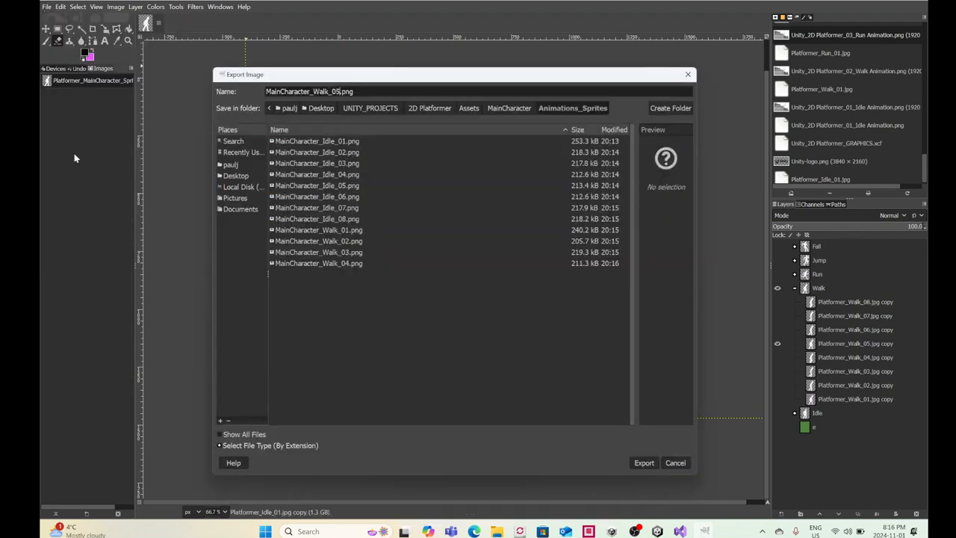
pyautogui.click(644, 463)
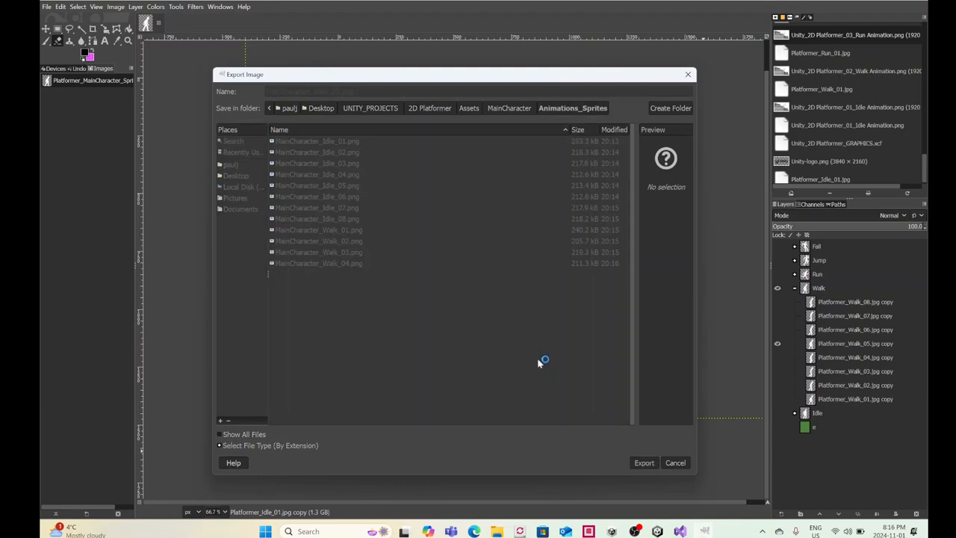
pyautogui.click(507, 374)
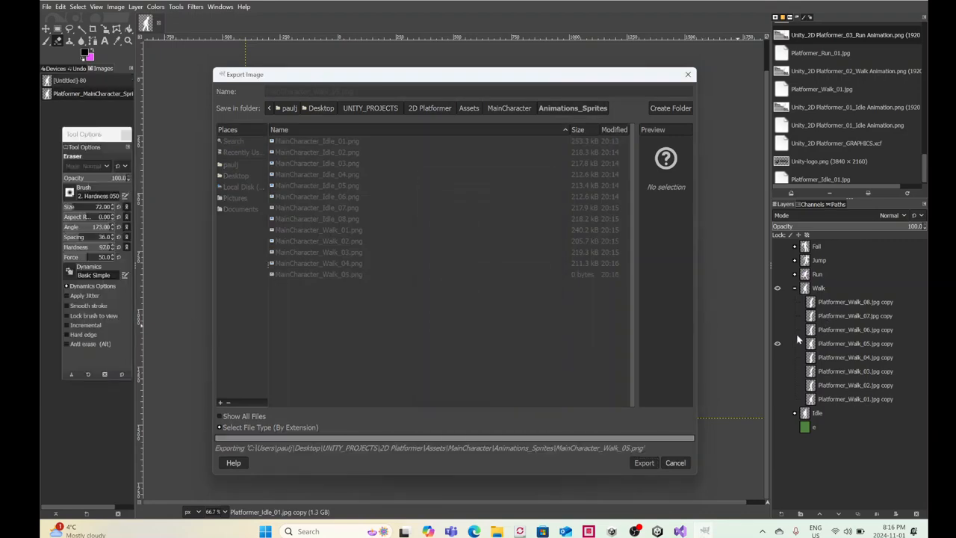
# Step: Show only Platformer_Walk_06.jpg copy and export it as MainCharacter_Walk_06.png in the Animations_Sprites folder
pyautogui.click(776, 343)
pyautogui.click(776, 330)
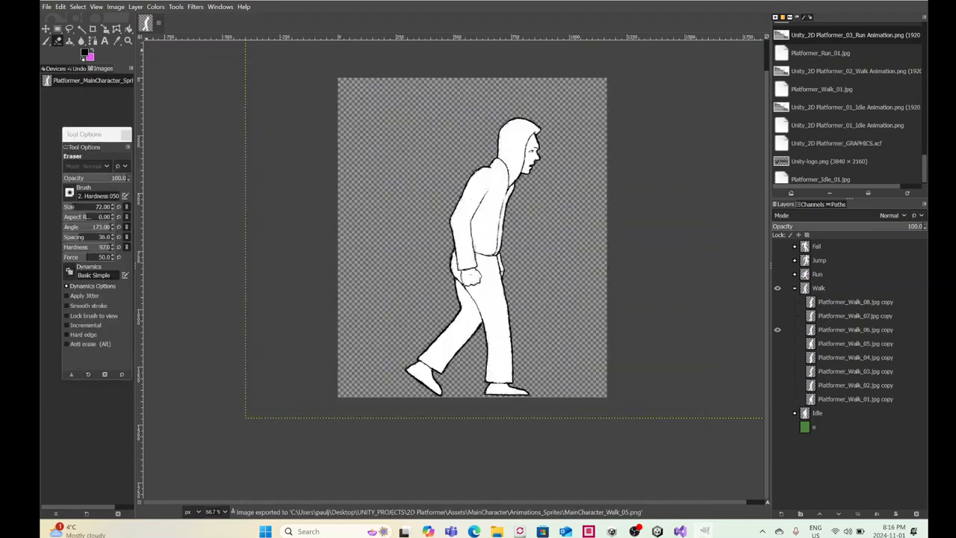
pyautogui.click(49, 9)
pyautogui.click(72, 156)
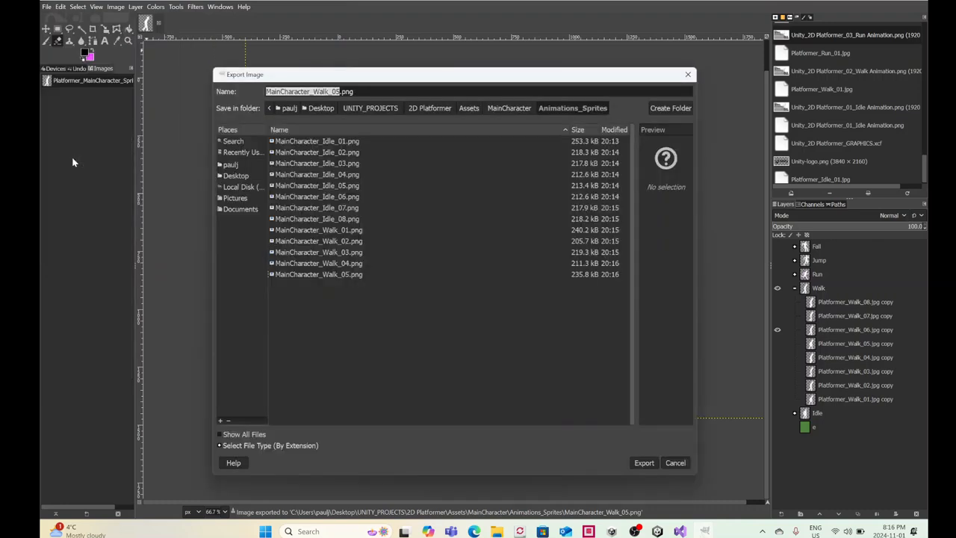
pyautogui.press('Right')
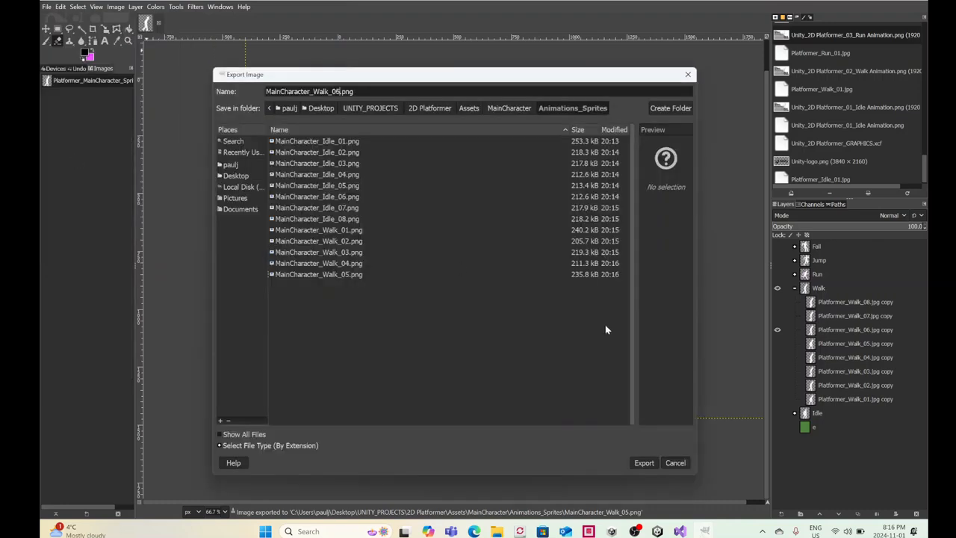
pyautogui.click(642, 463)
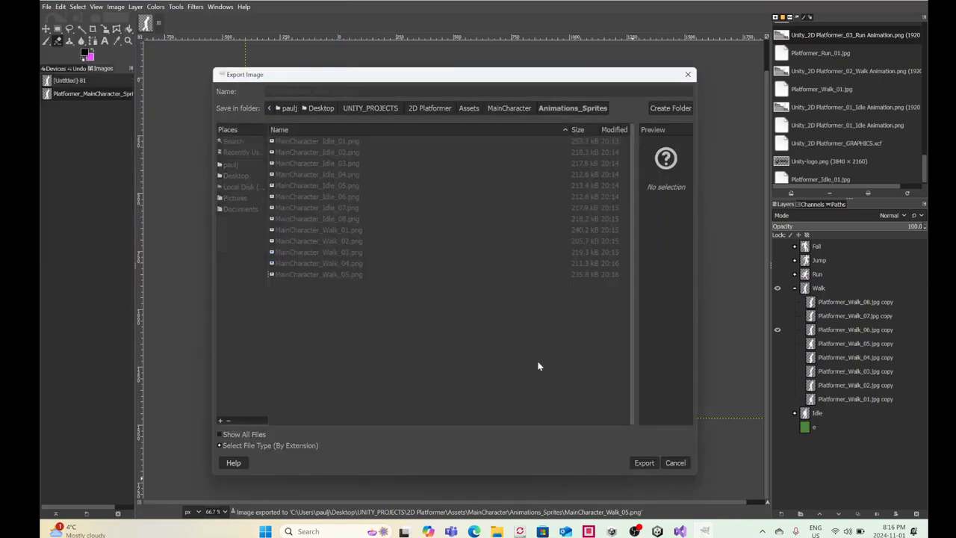
pyautogui.click(508, 375)
# Step: Show only Platformer_Walk_07.jpg copy and export it as MainCharacter_Walk_07.png in the Animations_Sprites folder
pyautogui.click(777, 329)
pyautogui.click(777, 315)
pyautogui.click(46, 7)
pyautogui.click(67, 155)
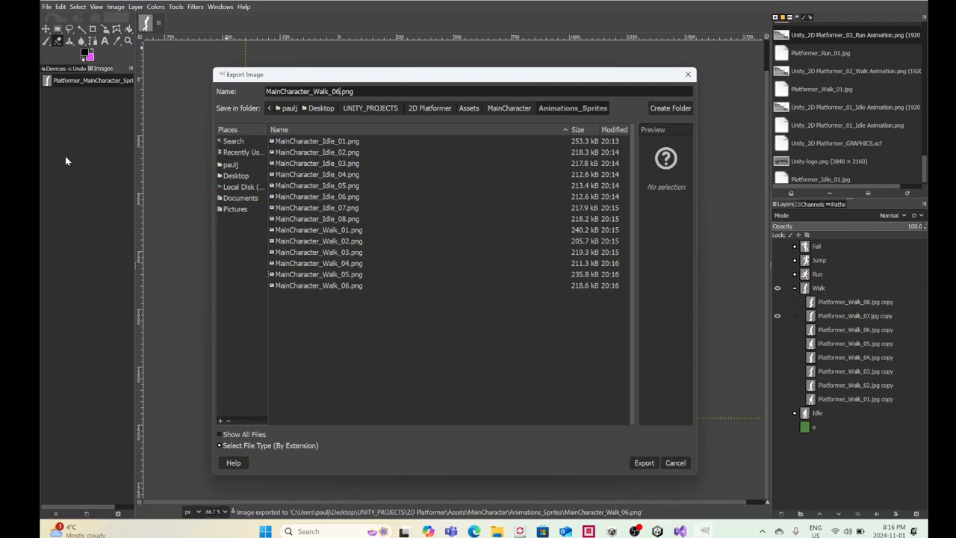
pyautogui.write('7')
pyautogui.click(646, 463)
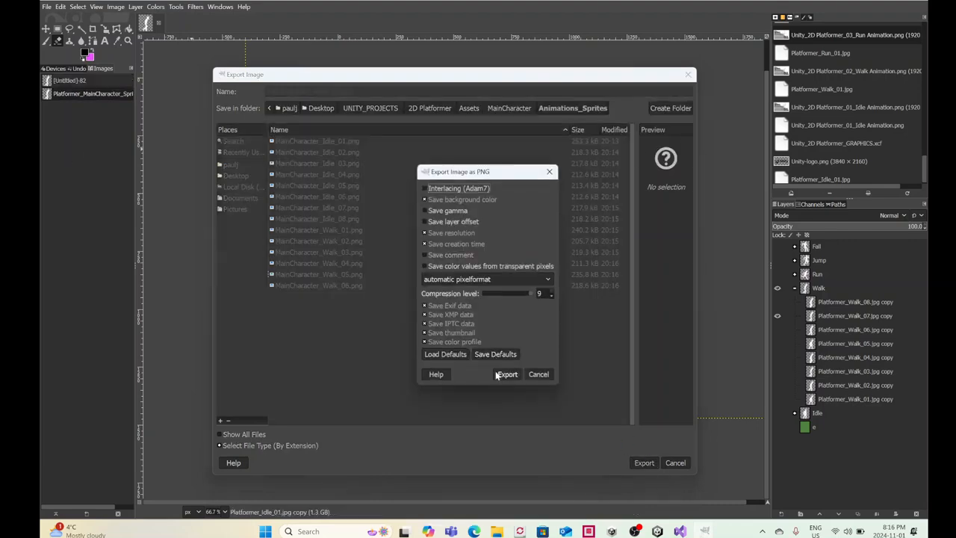
pyautogui.click(504, 373)
# Step: Show only Platformer_Walk_08.jpg copy and export it as MainCharacter_Walk_08.png in the Animations_Sprites folder
pyautogui.click(776, 315)
pyautogui.click(776, 302)
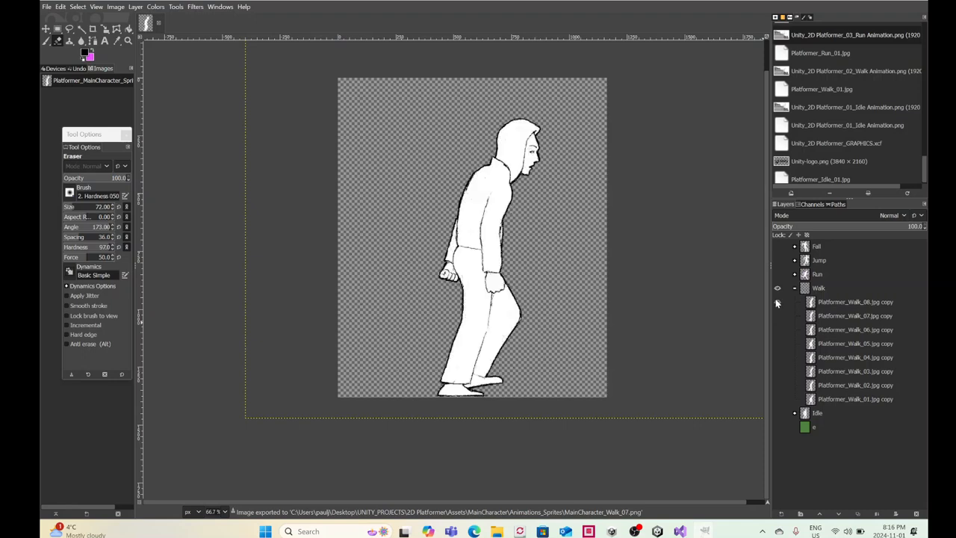
pyautogui.click(50, 8)
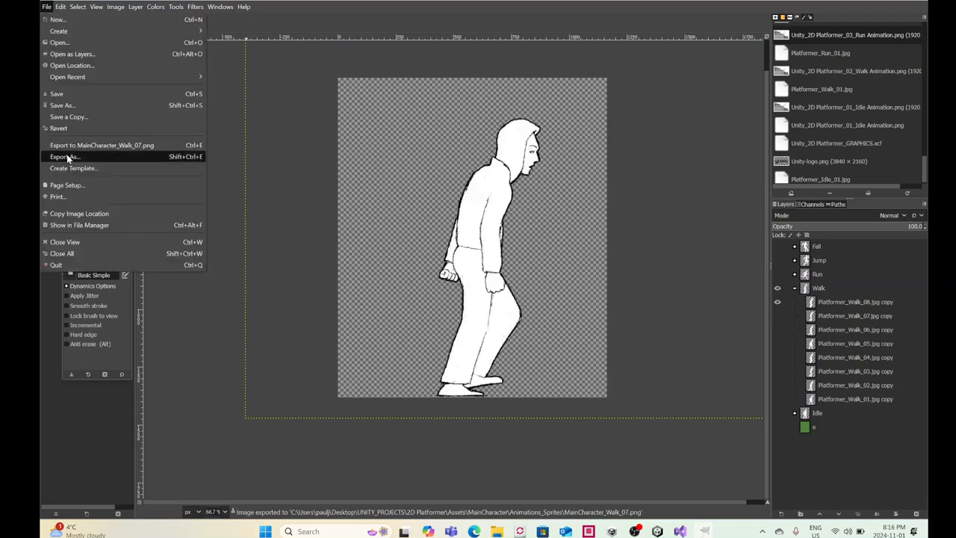
pyautogui.click(67, 155)
pyautogui.press('Right')
pyautogui.write('8')
pyautogui.click(644, 463)
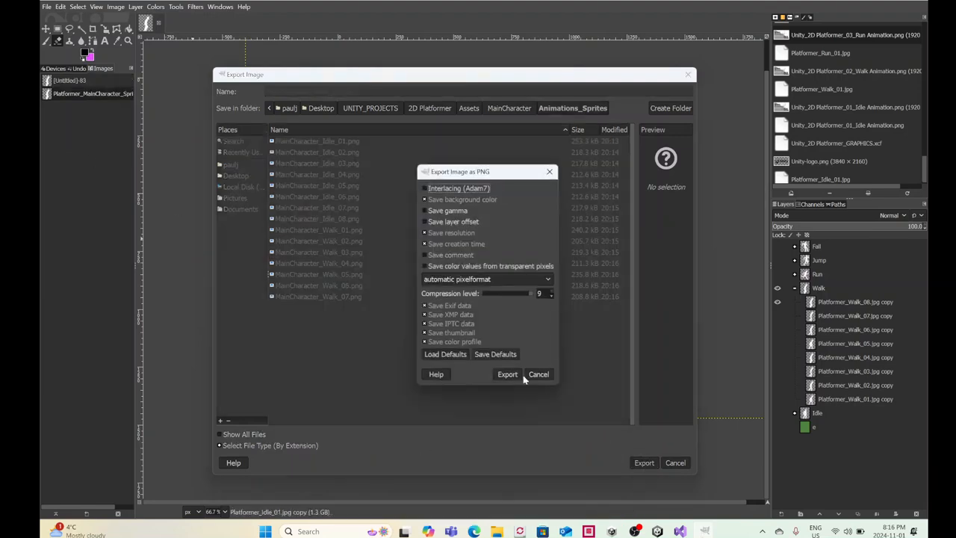
pyautogui.click(512, 375)
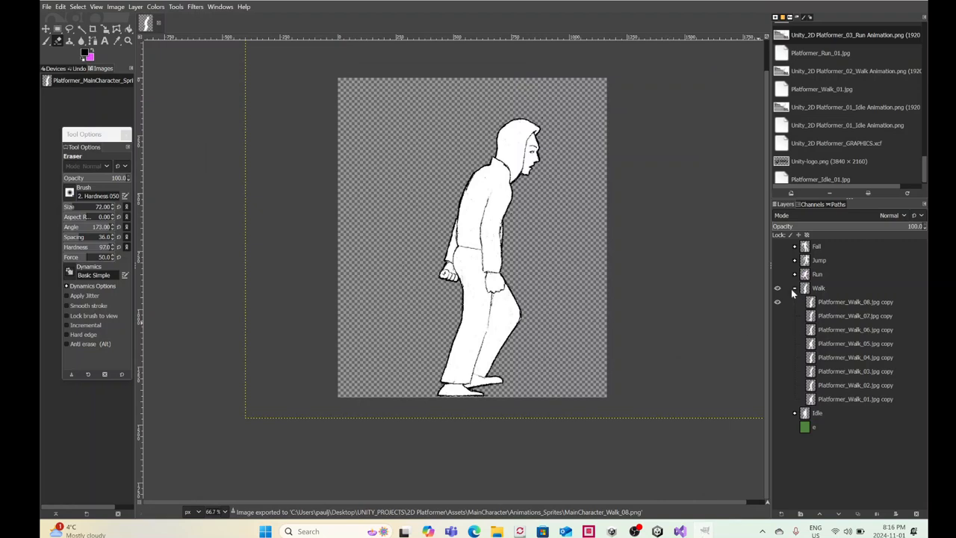
# Step: Hide and collapse the Walk layer group, then show and expand the Run group with Platformer_Run_01.jpg copy selected
pyautogui.click(777, 289)
pyautogui.click(795, 288)
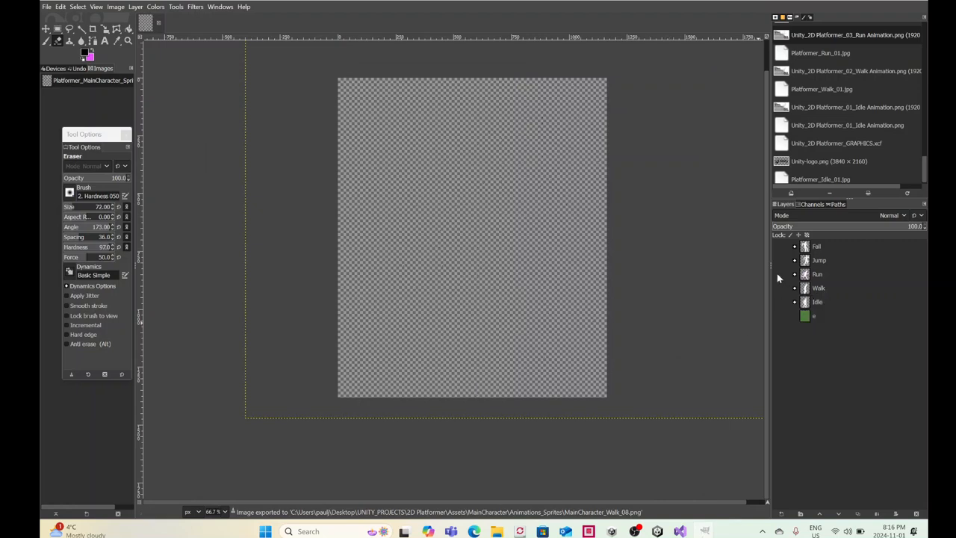
pyautogui.click(777, 274)
pyautogui.click(795, 274)
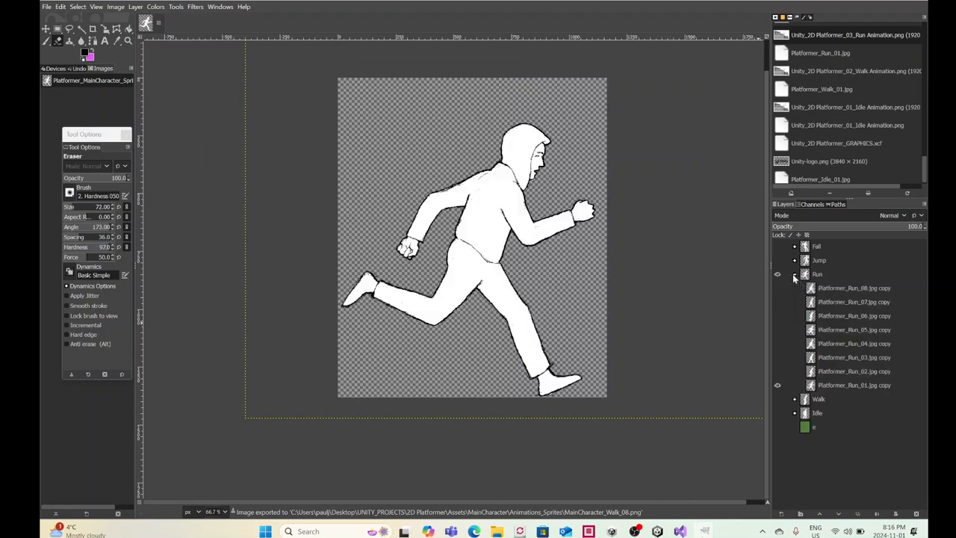
pyautogui.click(859, 385)
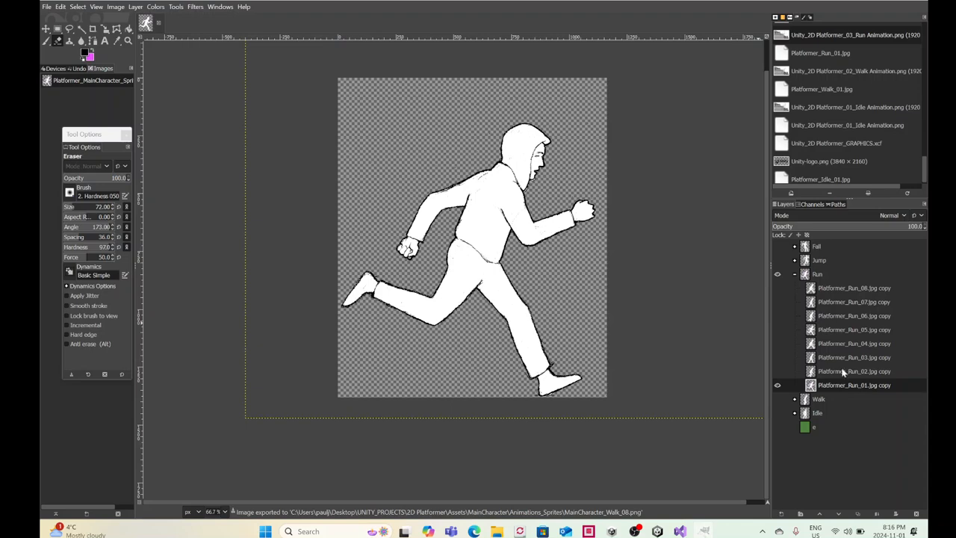
# Step: Export the visible first run frame as MainCharacter_Run_01.png in the Animations_Sprites folder
pyautogui.click(48, 8)
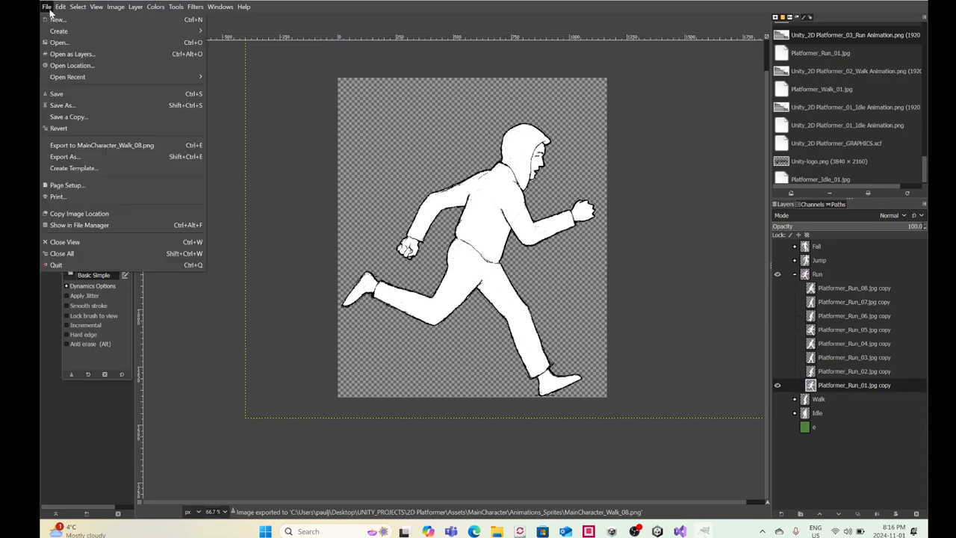
pyautogui.click(75, 156)
pyautogui.press('Right')
pyautogui.press('BackSpace')
pyautogui.press('BackSpace')
pyautogui.press('BackSpace')
pyautogui.press('BackSpace')
pyautogui.press('BackSpace')
pyautogui.write('Run_01')
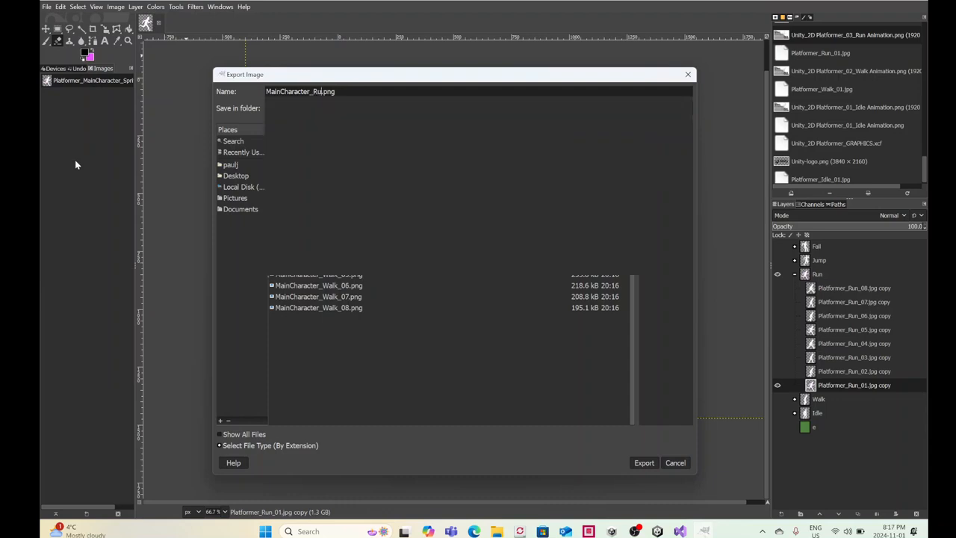
pyautogui.click(642, 463)
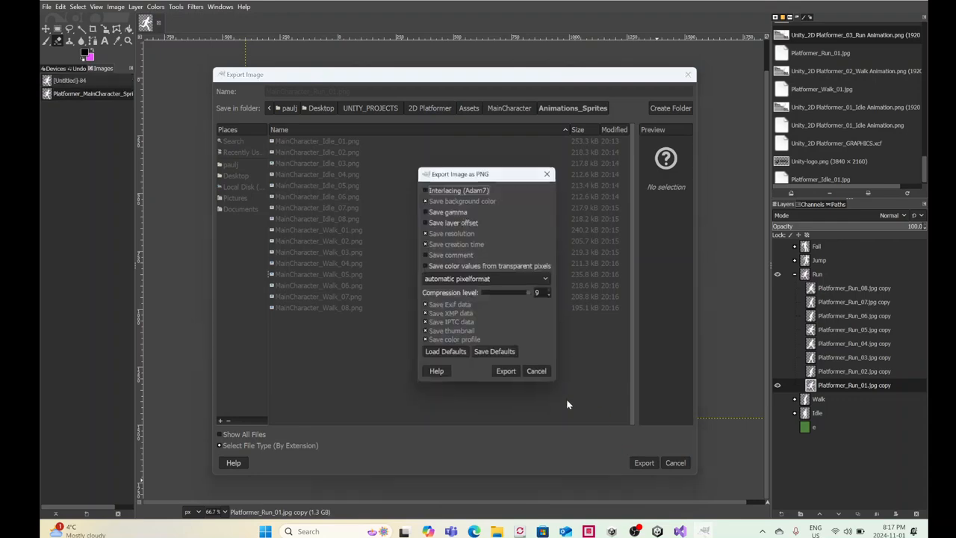
pyautogui.click(506, 375)
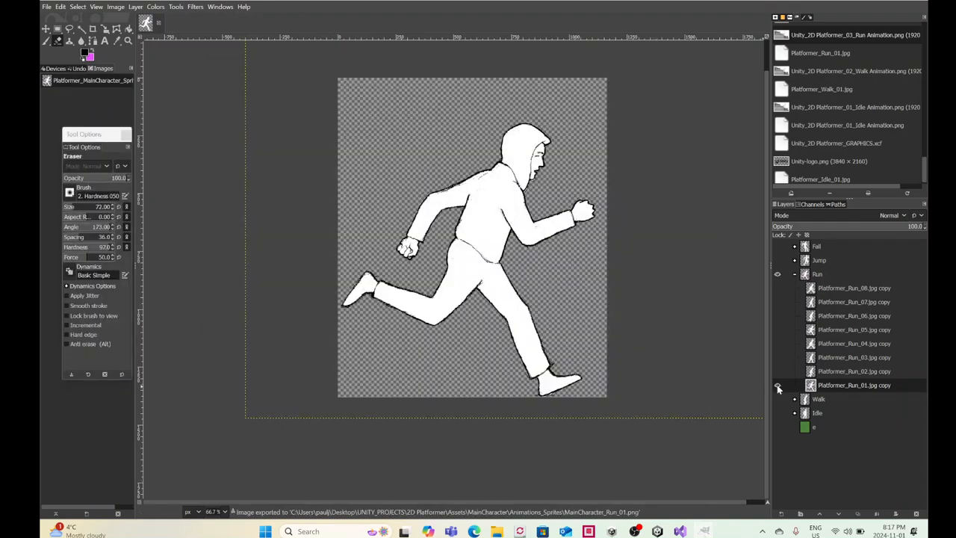
# Step: Show only Platformer_Run_02.jpg copy and export it as MainCharacter_Run_02.png in the Animations_Sprites folder
pyautogui.click(777, 384)
pyautogui.click(776, 371)
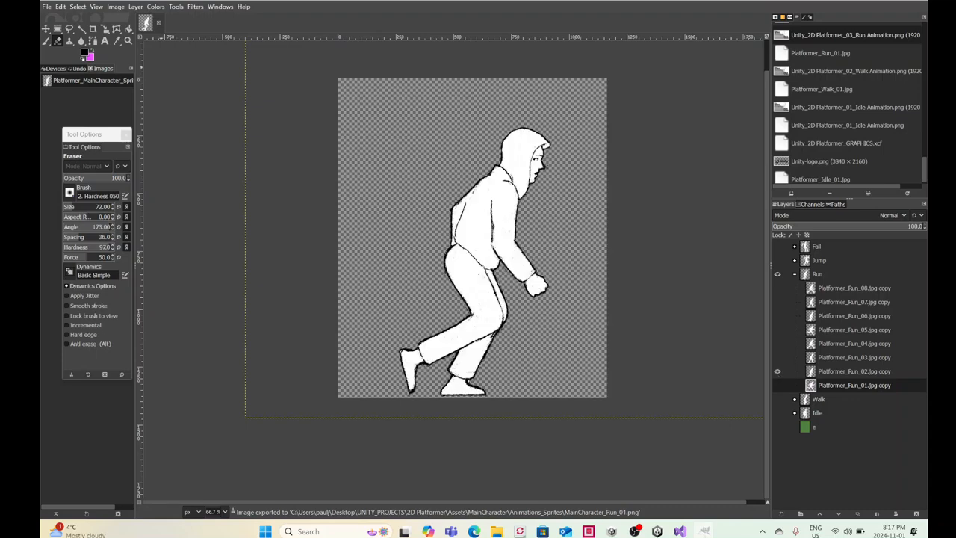
pyautogui.click(47, 7)
pyautogui.click(83, 157)
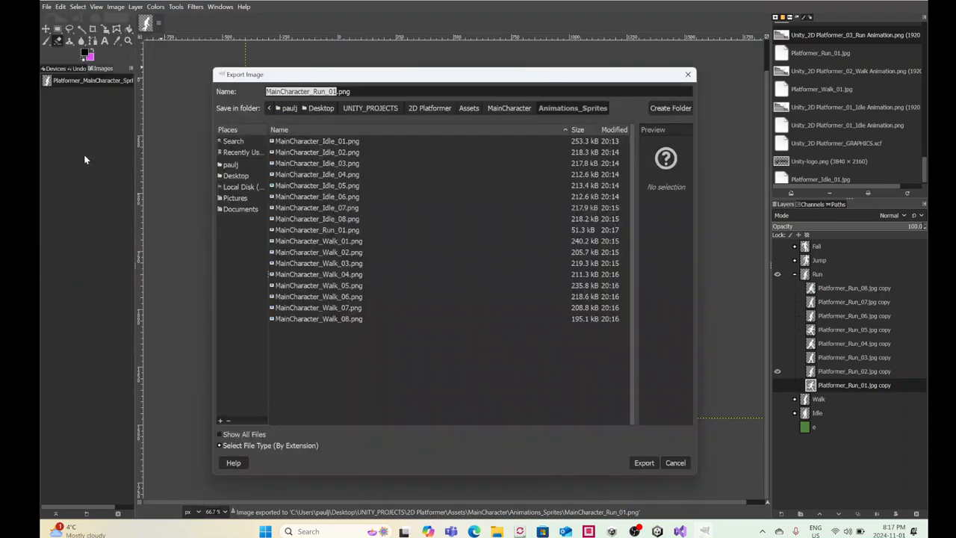
pyautogui.press('Right')
pyautogui.press('BackSpace')
pyautogui.write('2')
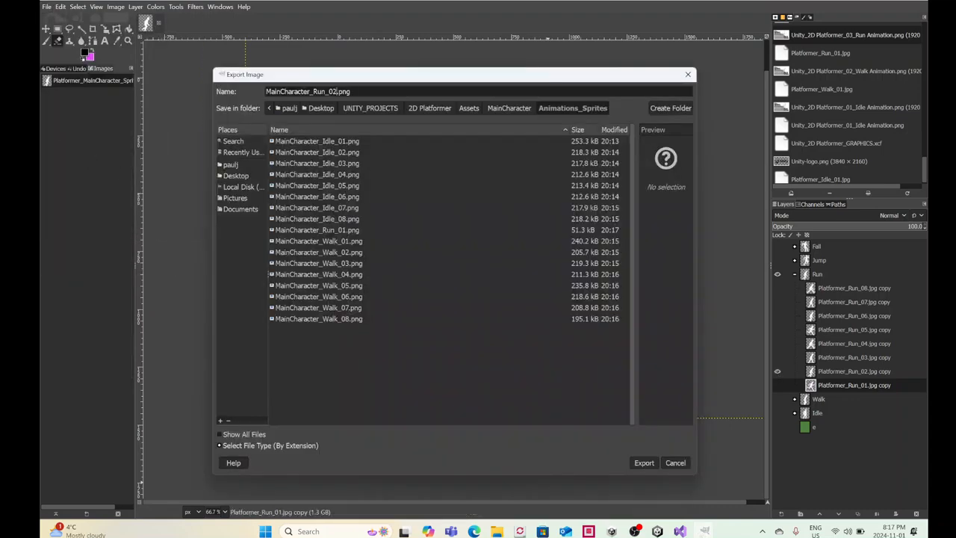
pyautogui.click(656, 463)
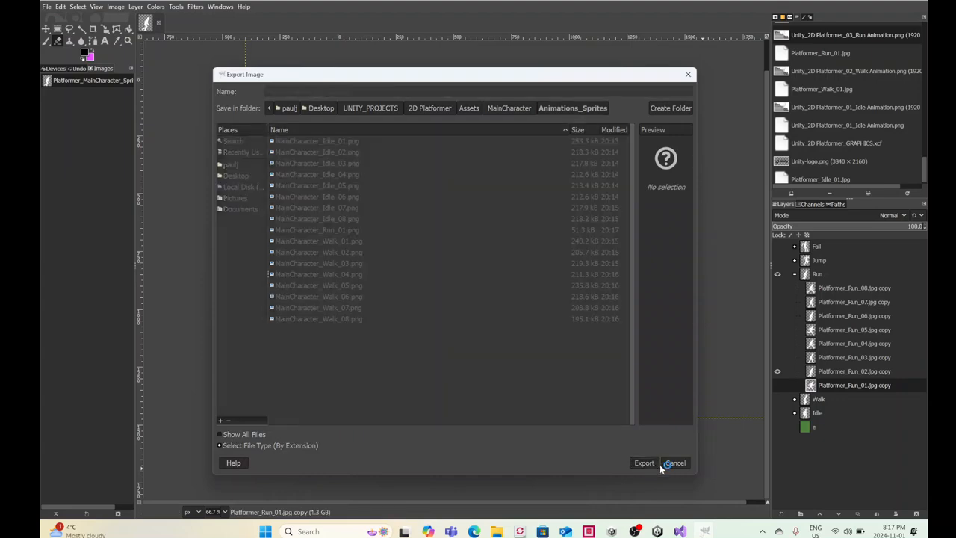
pyautogui.click(527, 377)
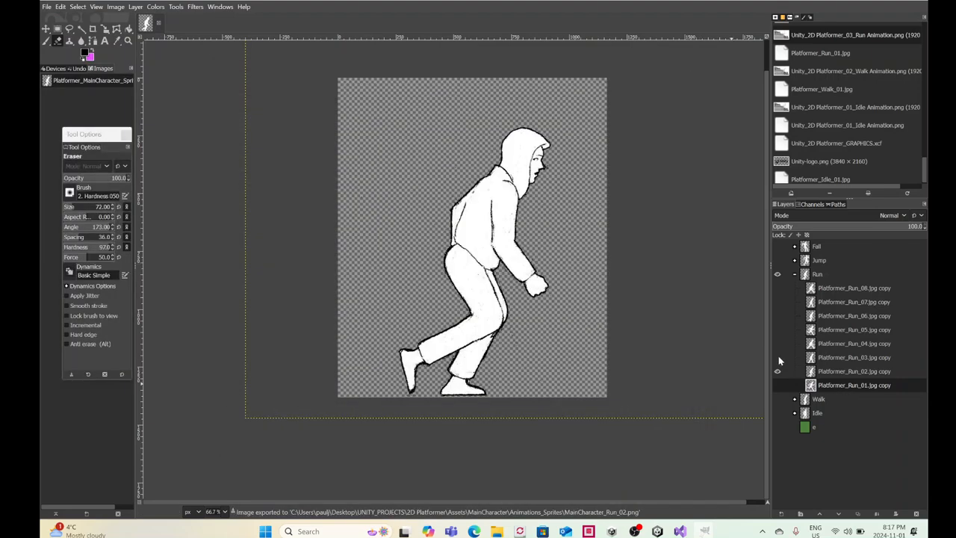
# Step: Show only Platformer_Run_03.jpg copy and export it as MainCharacter_Run_03.png in the Animations_Sprites folder
pyautogui.click(776, 357)
pyautogui.click(776, 371)
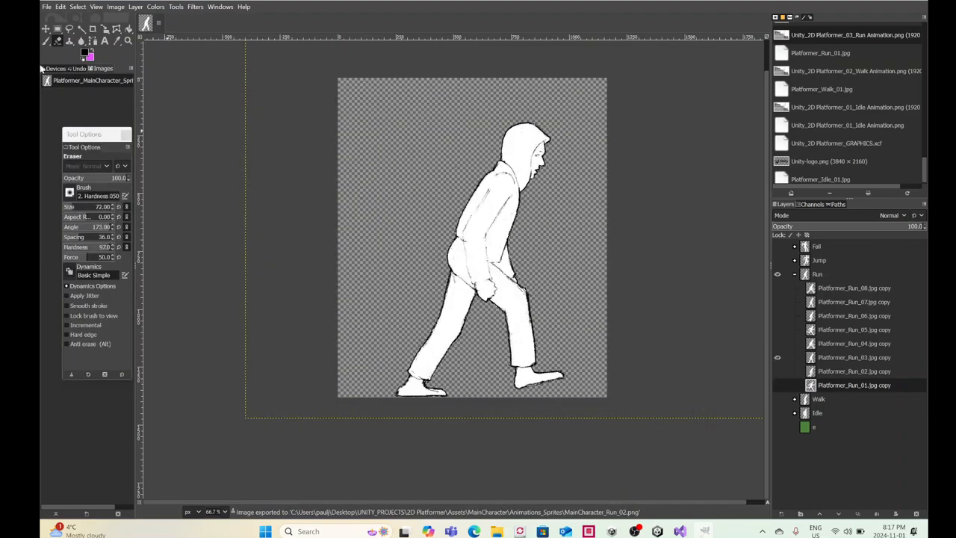
pyautogui.click(49, 7)
pyautogui.click(94, 157)
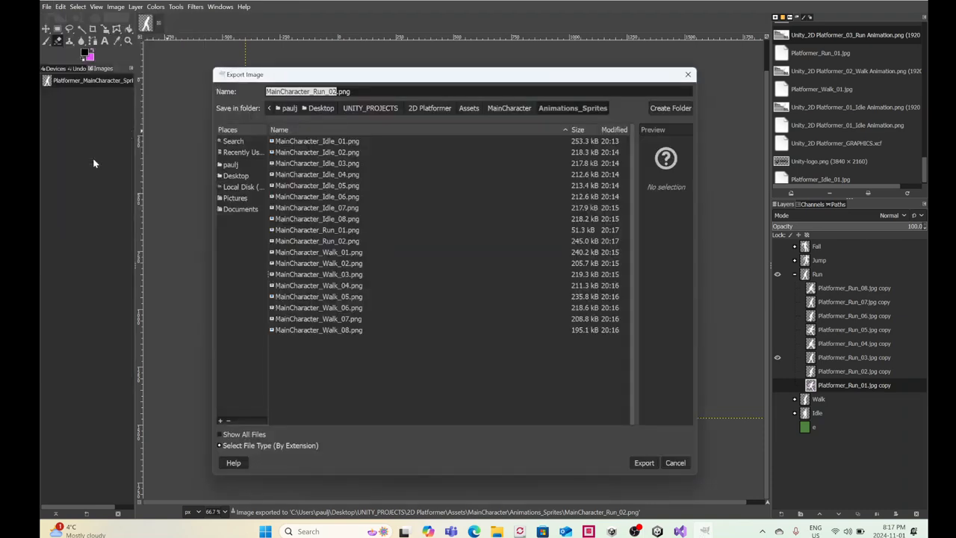
pyautogui.press('Right')
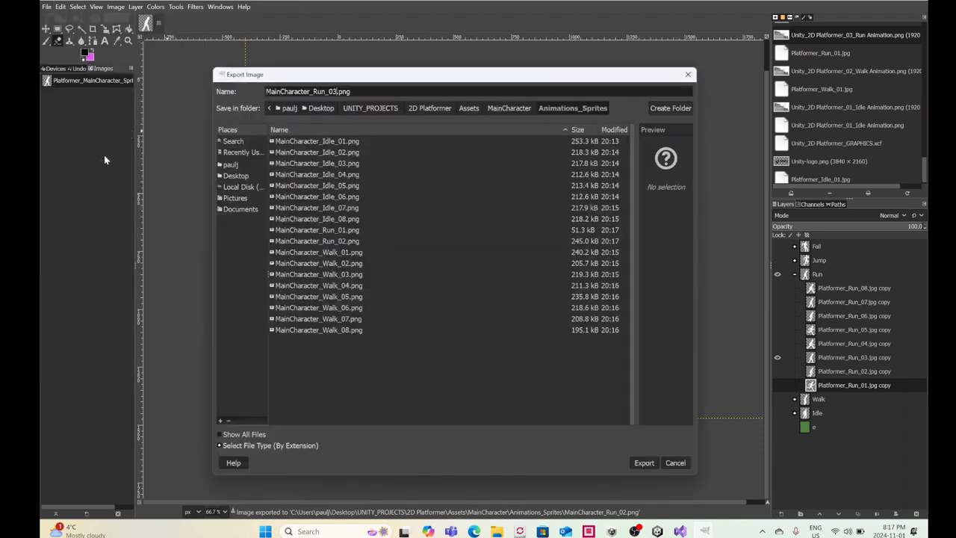
pyautogui.click(643, 462)
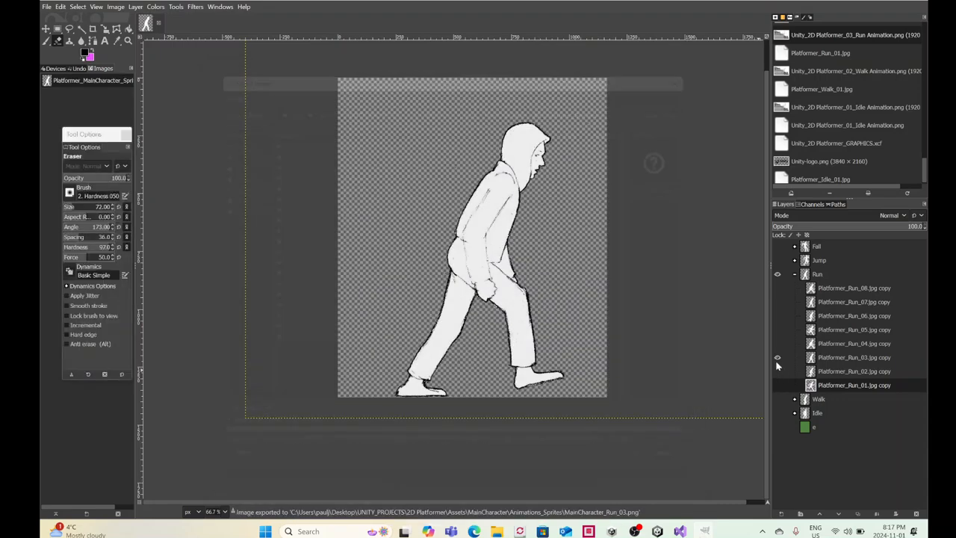
# Step: Show only Platformer_Run_04.jpg copy and export it as MainCharacter_Run_04.png in the Animations_Sprites folder
pyautogui.click(776, 356)
pyautogui.click(777, 342)
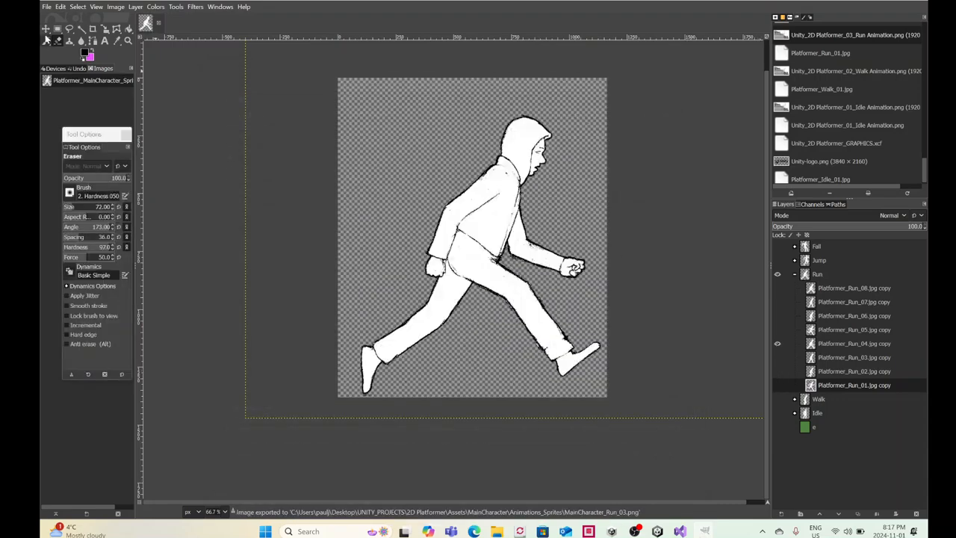
pyautogui.click(46, 7)
pyautogui.click(79, 157)
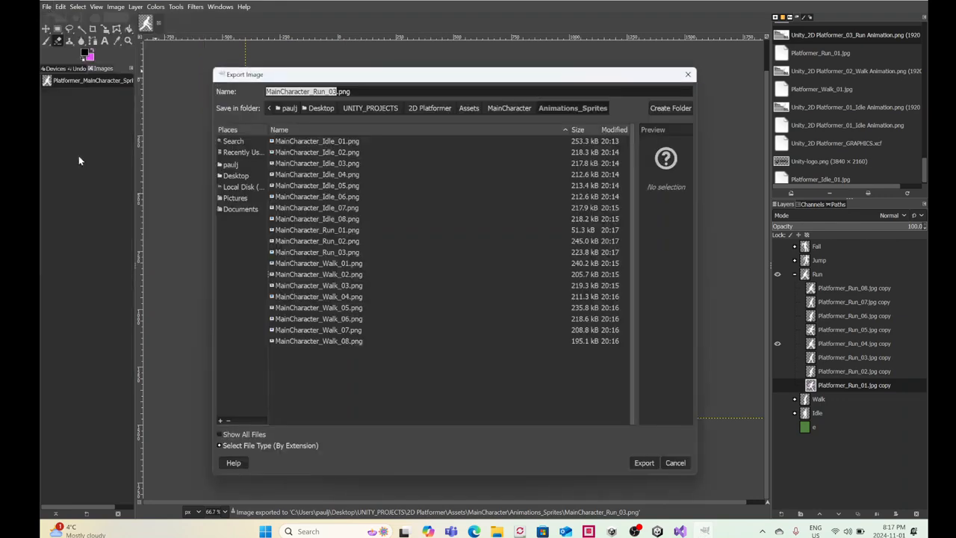
pyautogui.press('Right')
pyautogui.press('BackSpace')
pyautogui.write('4')
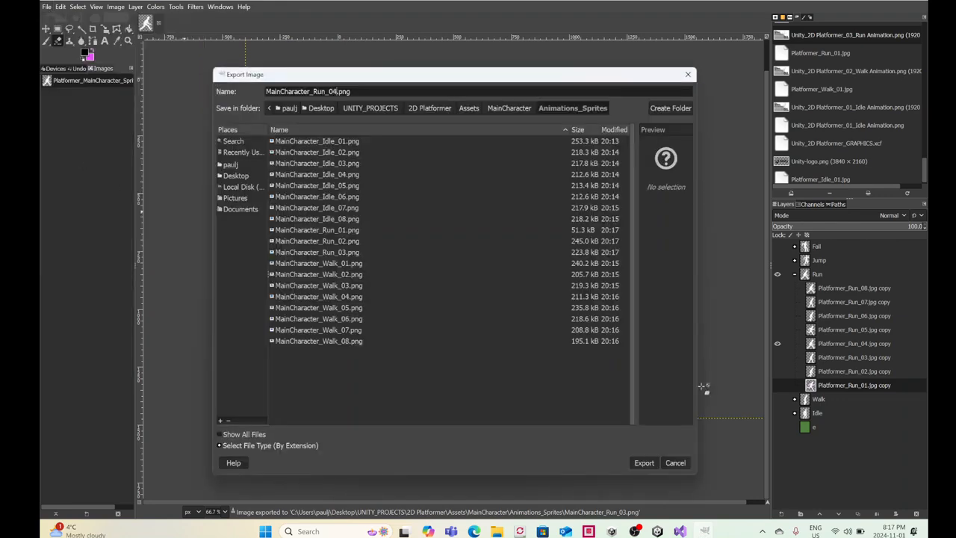
pyautogui.click(640, 462)
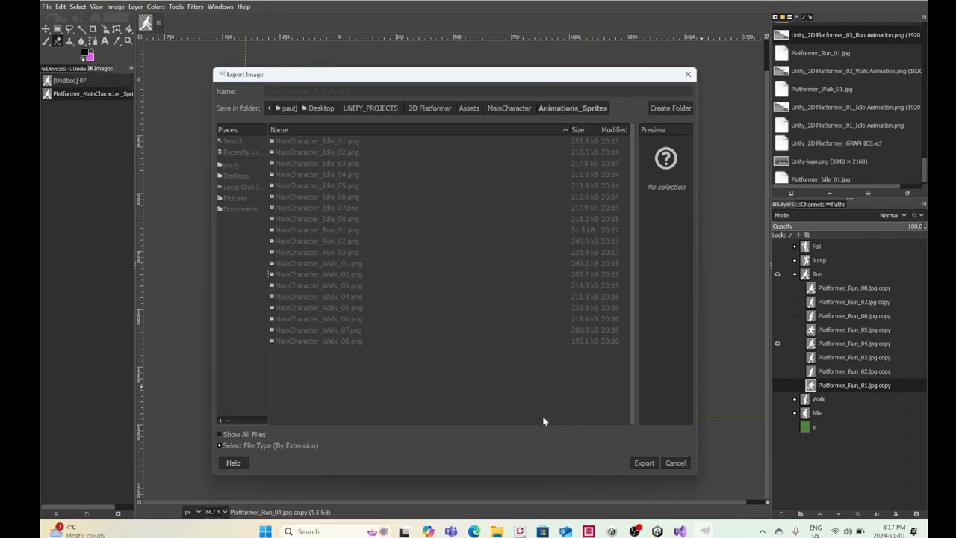
pyautogui.click(499, 375)
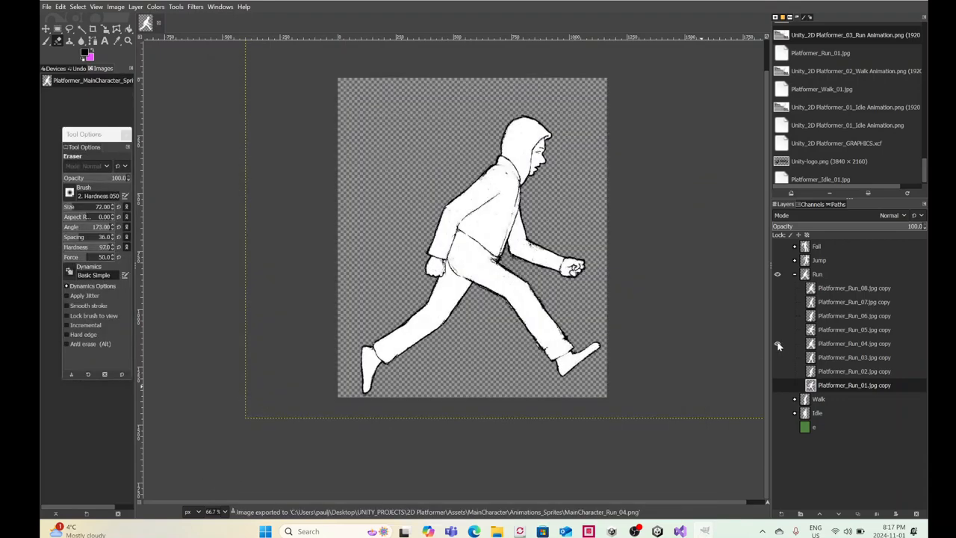
# Step: Show only Platformer_Run_05.jpg copy and export it as MainCharacter_Run_05.png in the Animations_Sprites folder
pyautogui.click(777, 342)
pyautogui.click(777, 329)
pyautogui.click(60, 6)
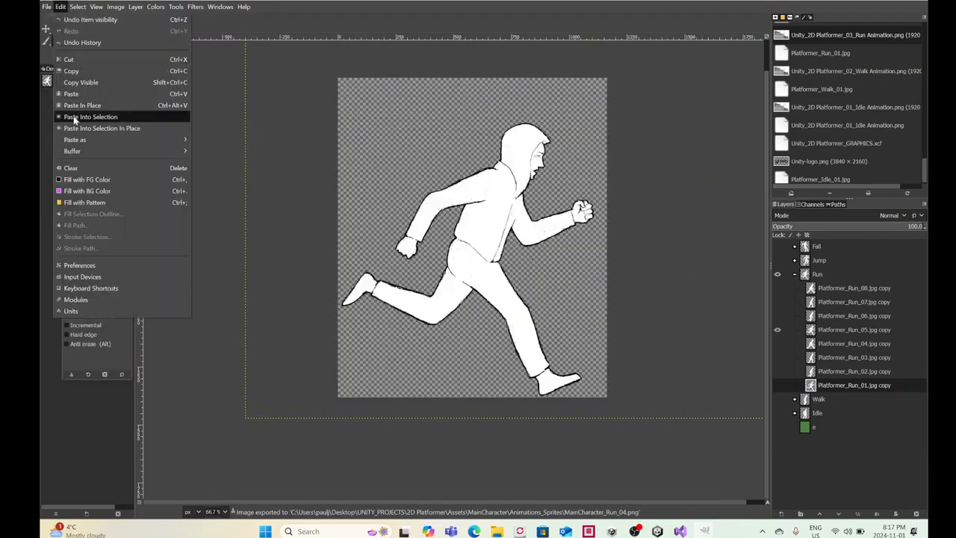
pyautogui.moveTo(47, 7)
pyautogui.click(63, 159)
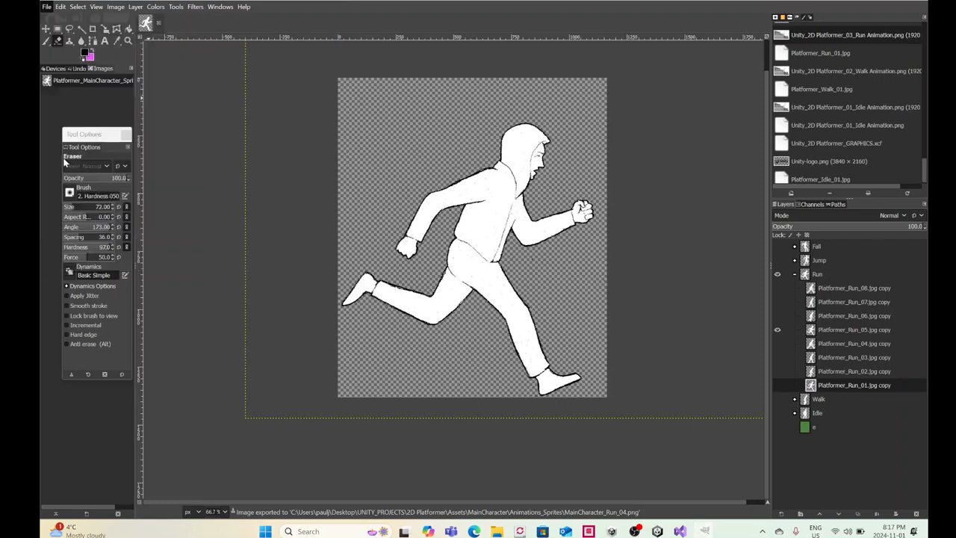
pyautogui.press('Right')
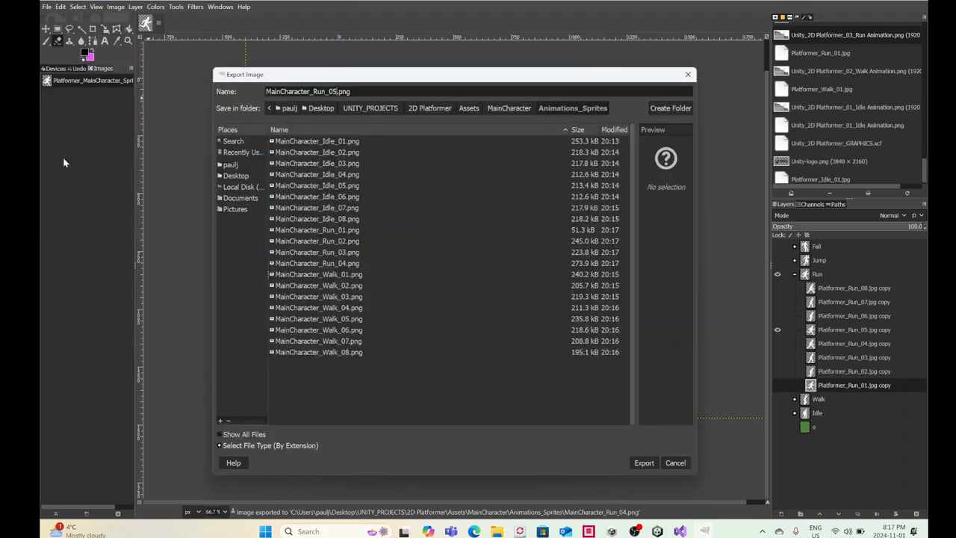
pyautogui.write('5')
pyautogui.click(644, 462)
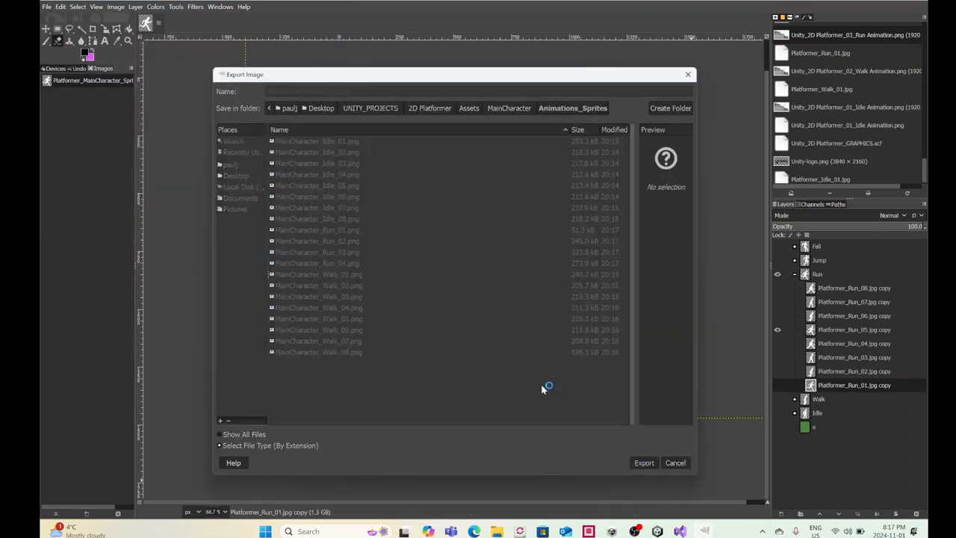
pyautogui.click(507, 377)
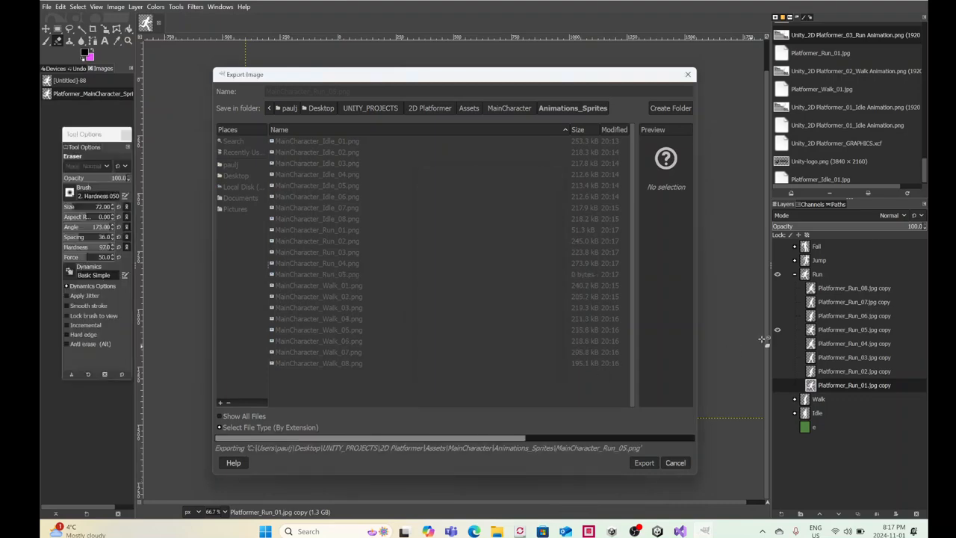
# Step: Show only Platformer_Run_06.jpg copy and export it as MainCharacter_Run_06.png in the Animations_Sprites folder
pyautogui.click(777, 330)
pyautogui.click(777, 316)
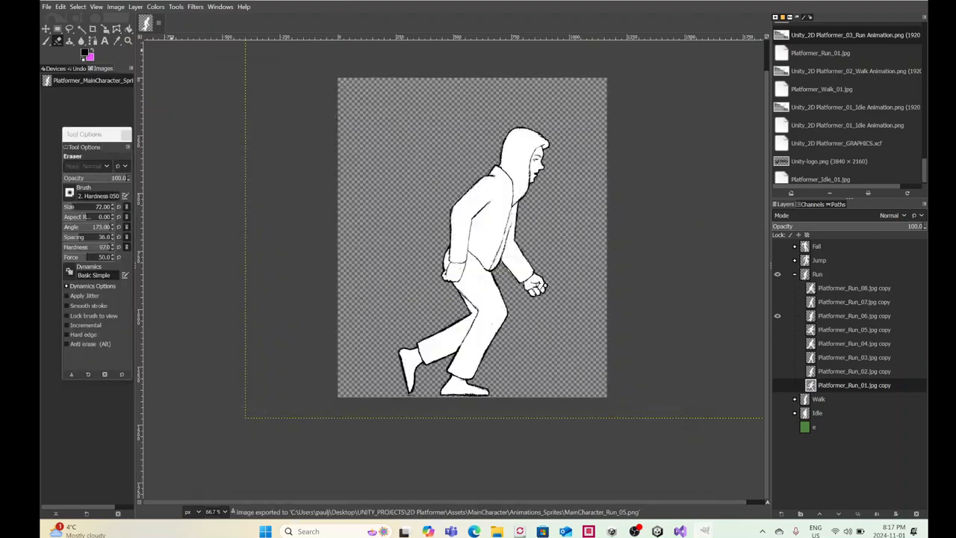
pyautogui.click(48, 7)
pyautogui.click(63, 159)
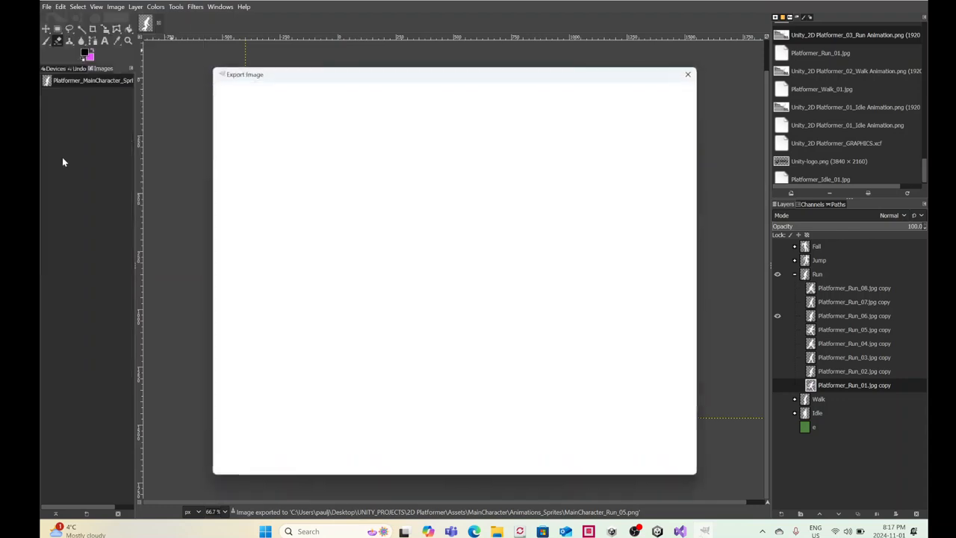
pyautogui.press('Right')
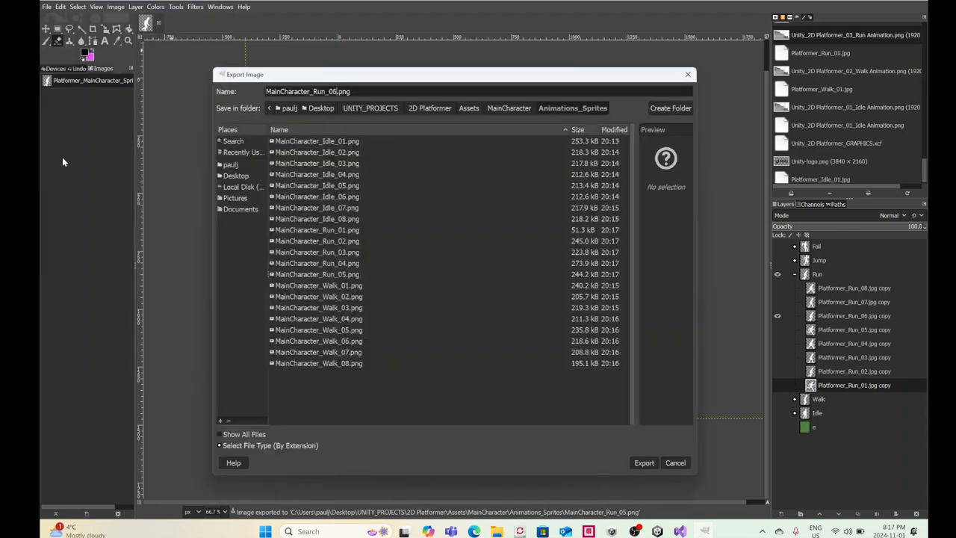
pyautogui.write('6')
pyautogui.click(651, 464)
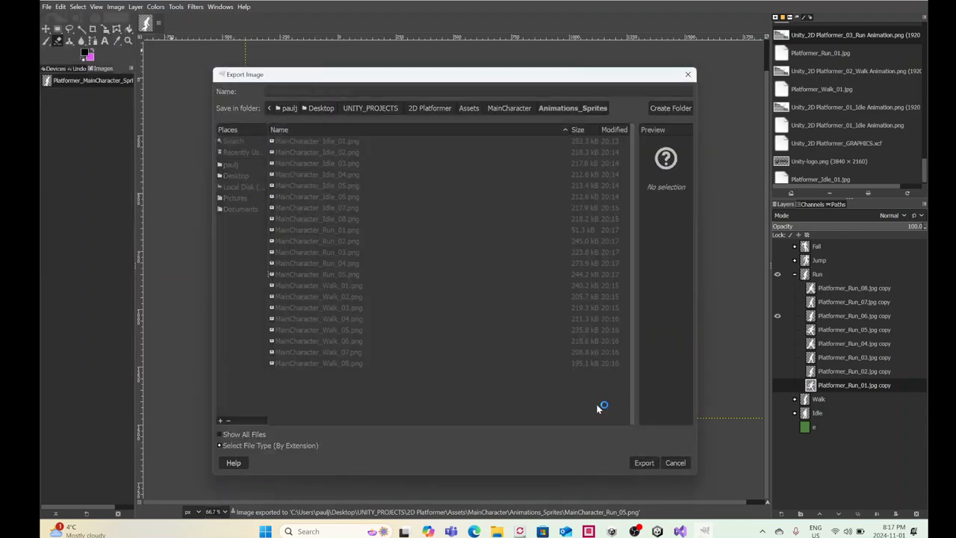
pyautogui.click(505, 375)
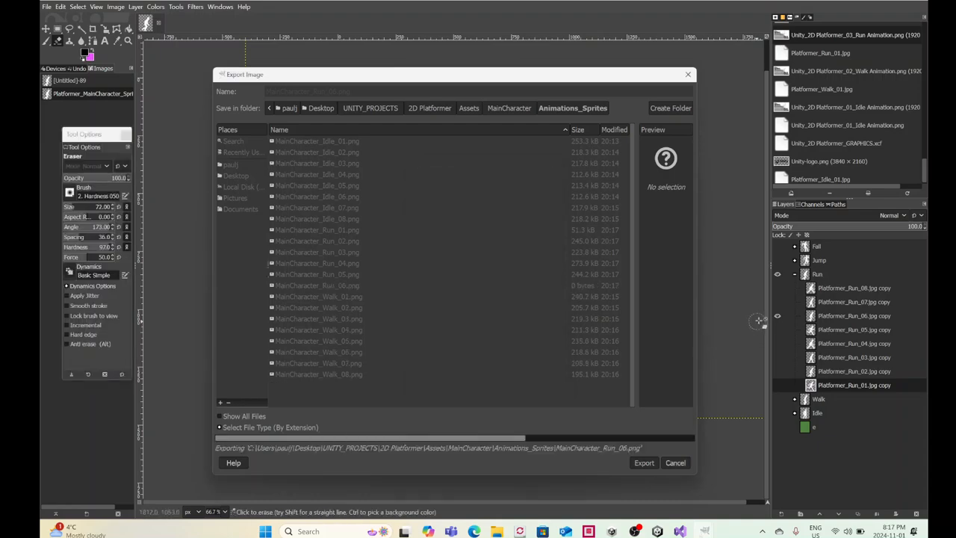
# Step: Show only Platformer_Run_07.jpg copy and export it as MainCharacter_Run_07.png in the Animations_Sprites folder
pyautogui.click(778, 316)
pyautogui.click(777, 303)
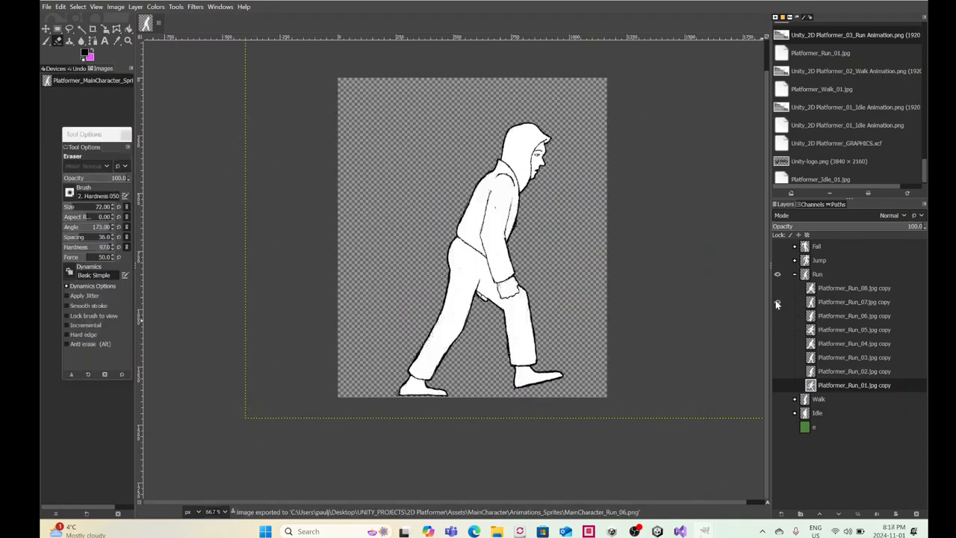
pyautogui.click(45, 7)
pyautogui.click(52, 154)
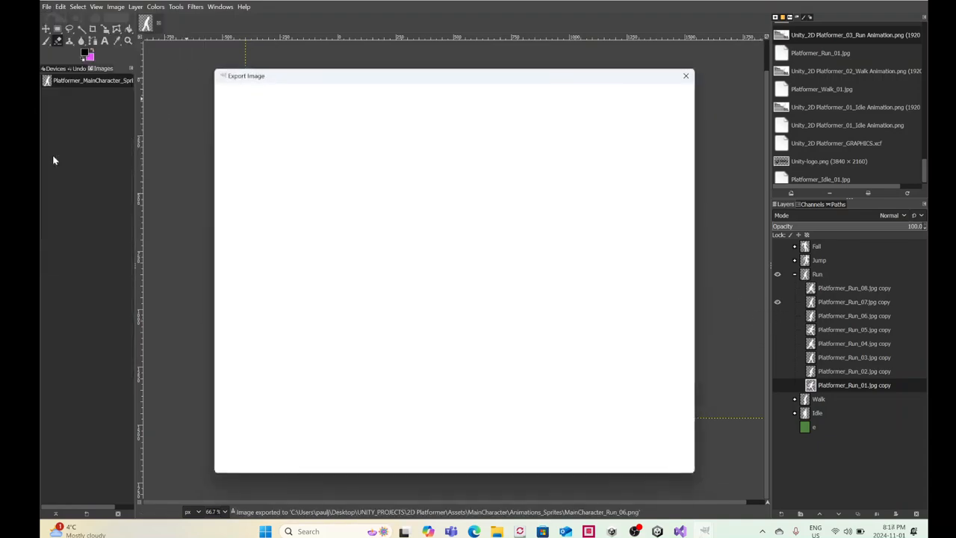
pyautogui.press('Right')
pyautogui.press('BackSpace')
pyautogui.write('7')
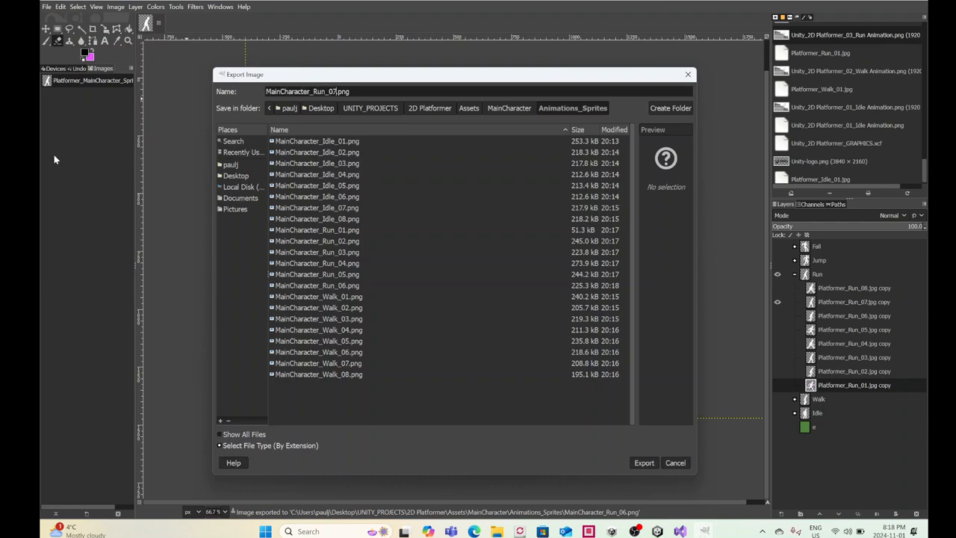
pyautogui.click(642, 462)
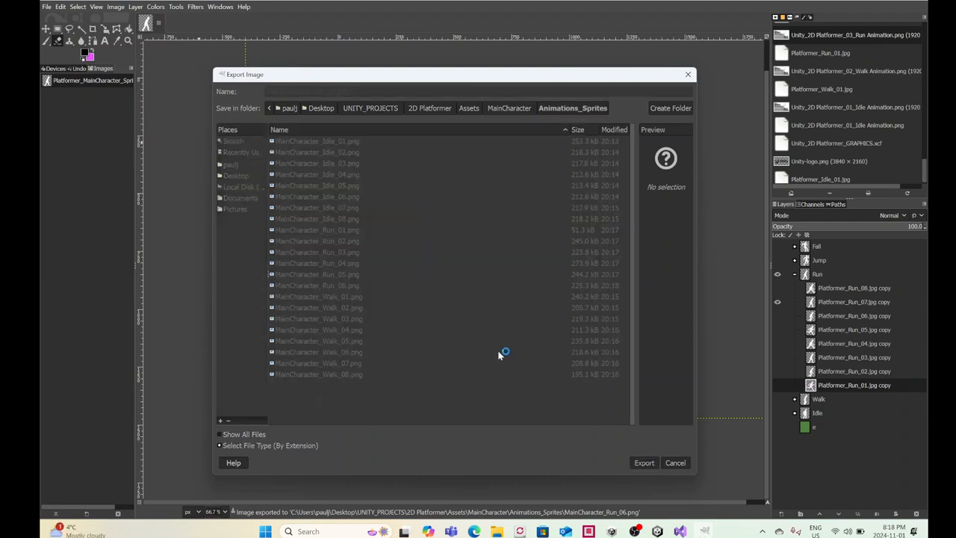
pyautogui.click(506, 376)
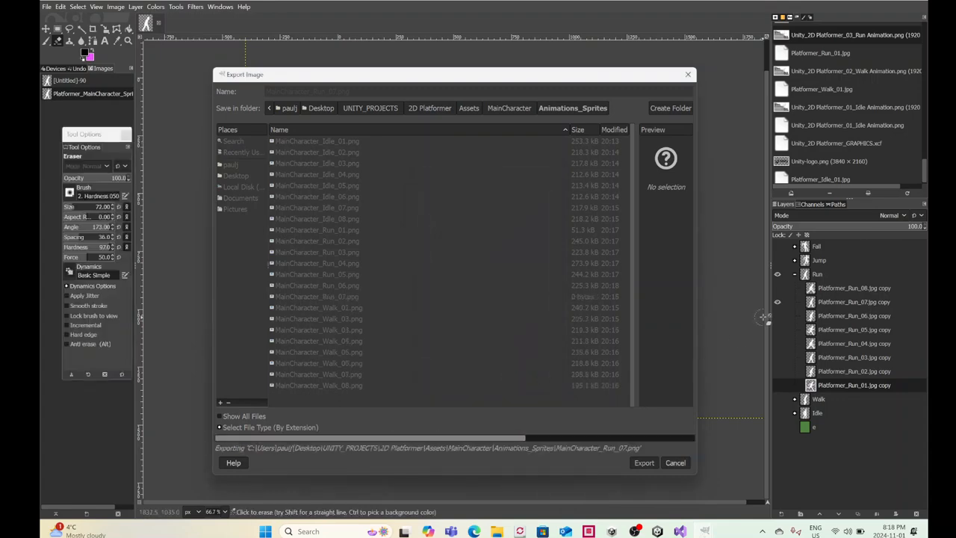
# Step: Show only Platformer_Run_08.jpg copy and export it as MainCharacter_Run_08.png in the Animations_Sprites folder
pyautogui.click(777, 302)
pyautogui.click(777, 287)
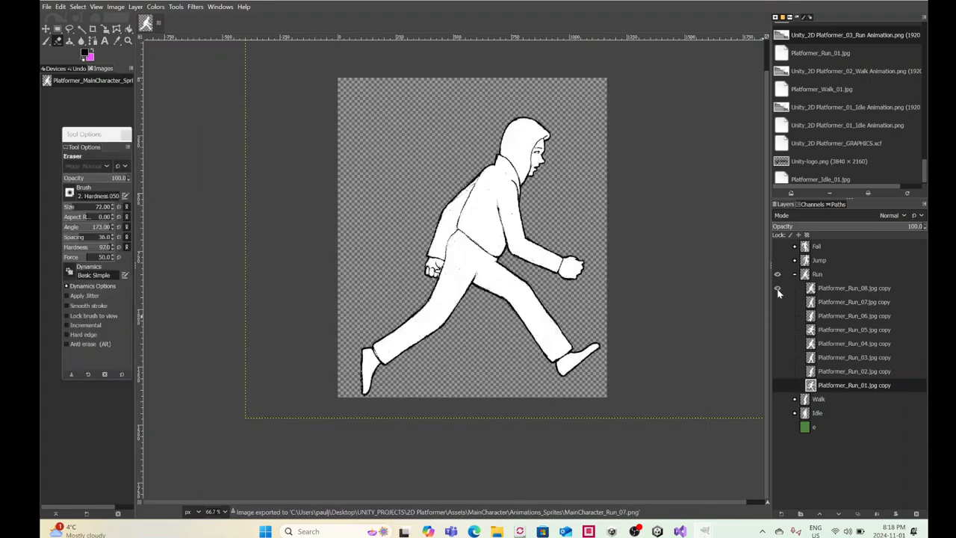
pyautogui.click(46, 6)
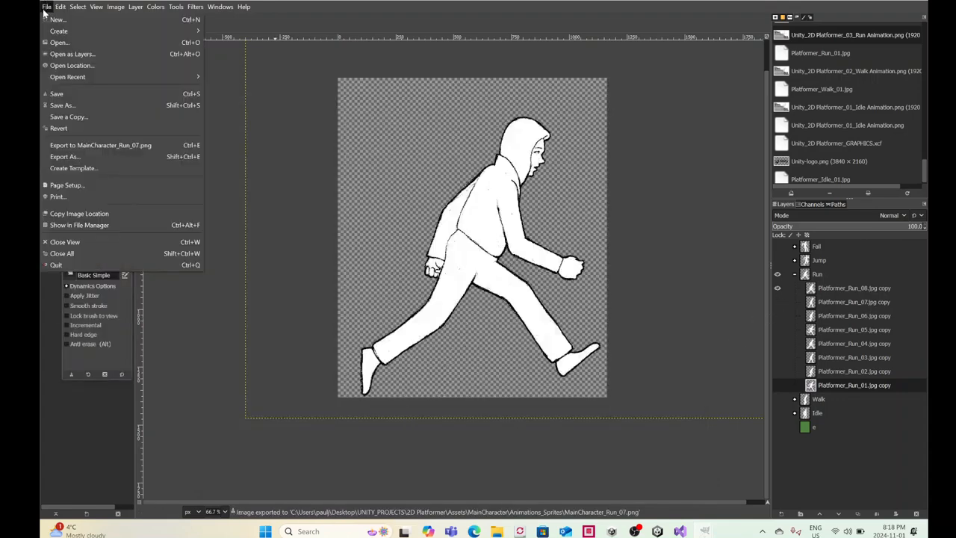
pyautogui.click(63, 155)
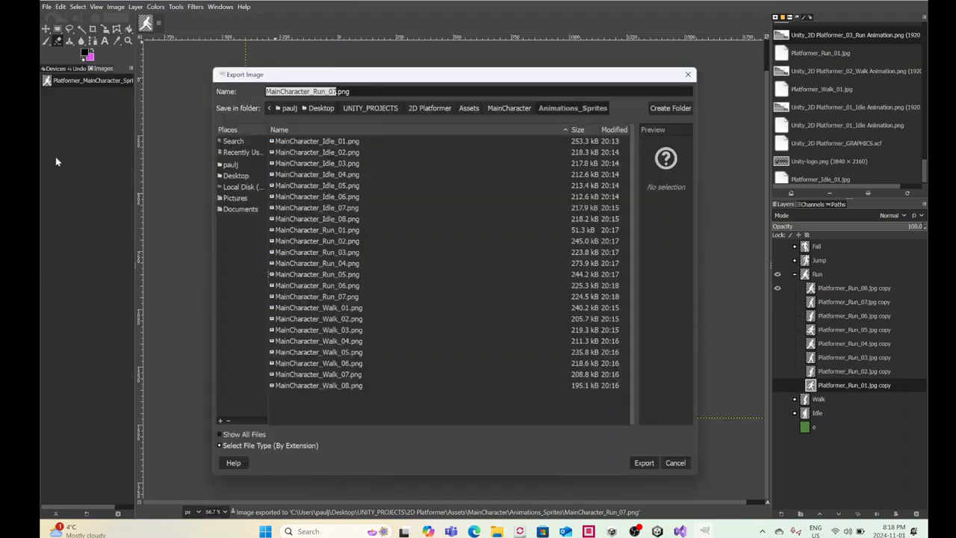
pyautogui.press('Right')
pyautogui.press('BackSpace')
pyautogui.write('8')
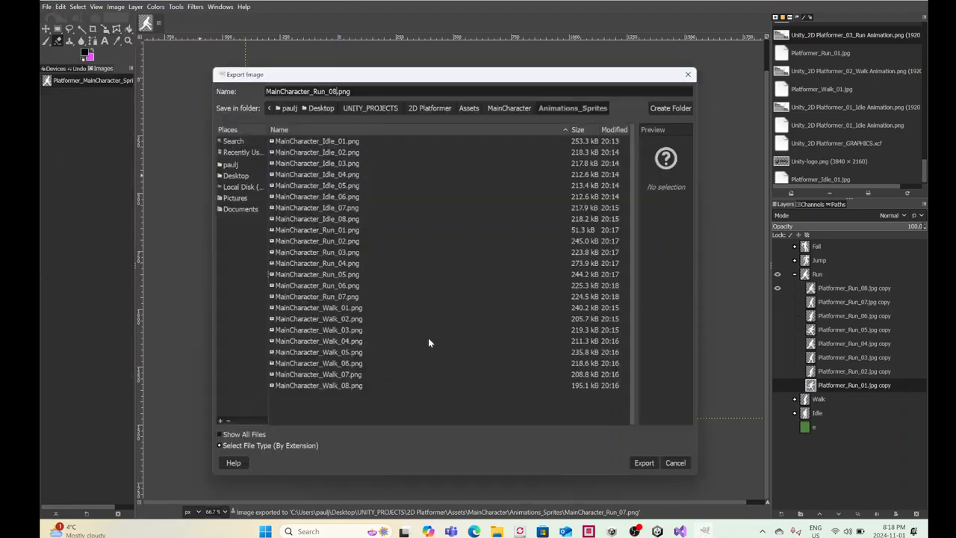
pyautogui.click(641, 463)
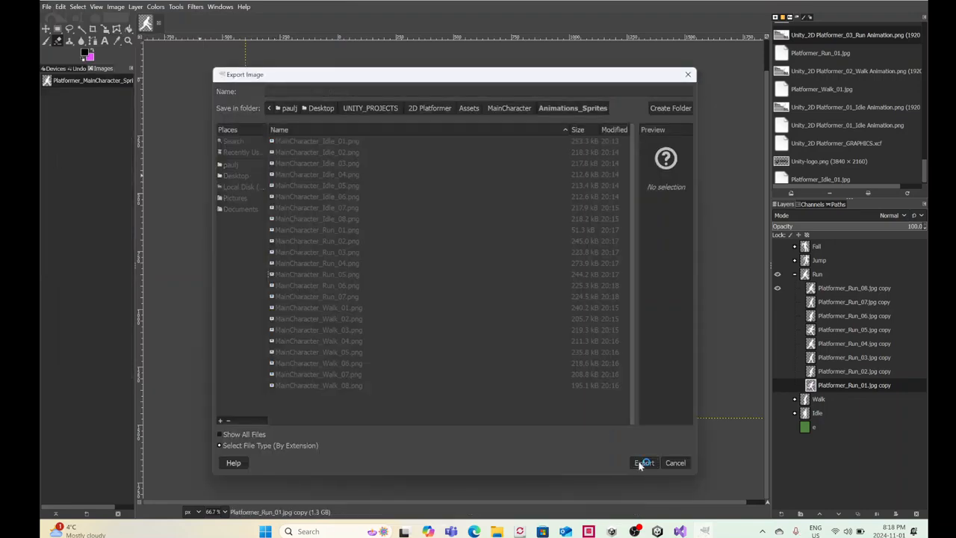
pyautogui.click(507, 376)
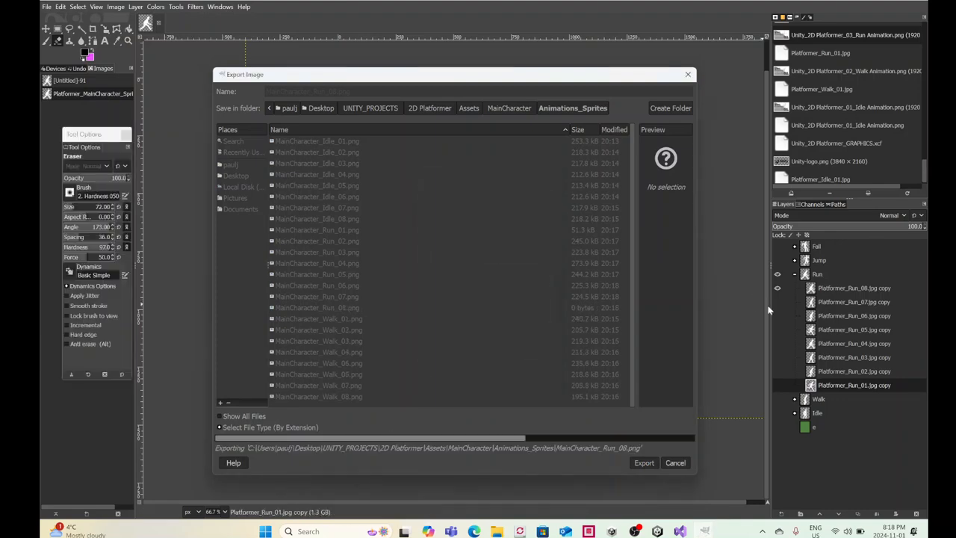
# Step: Collapse and hide the Run layer group, and make the Jump group visible
pyautogui.click(794, 275)
pyautogui.click(777, 274)
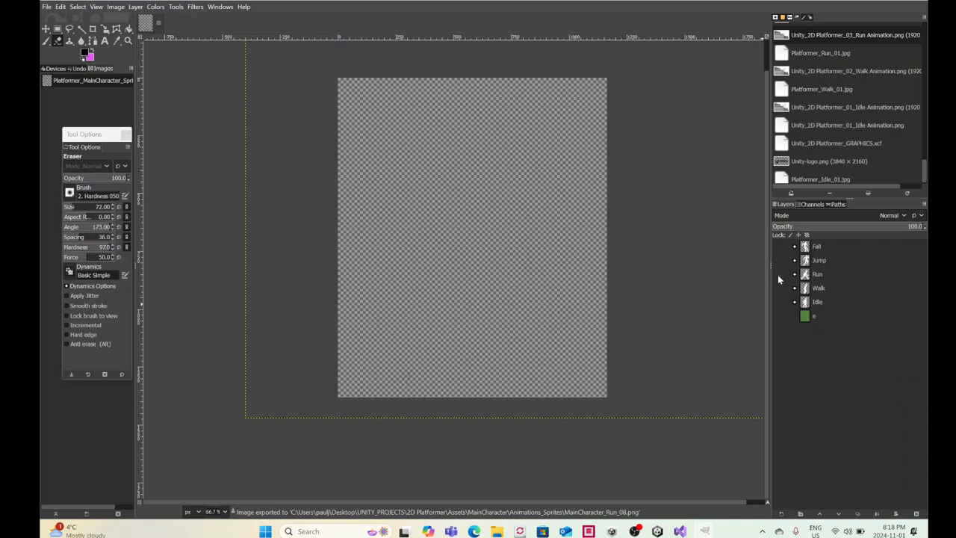
pyautogui.click(777, 260)
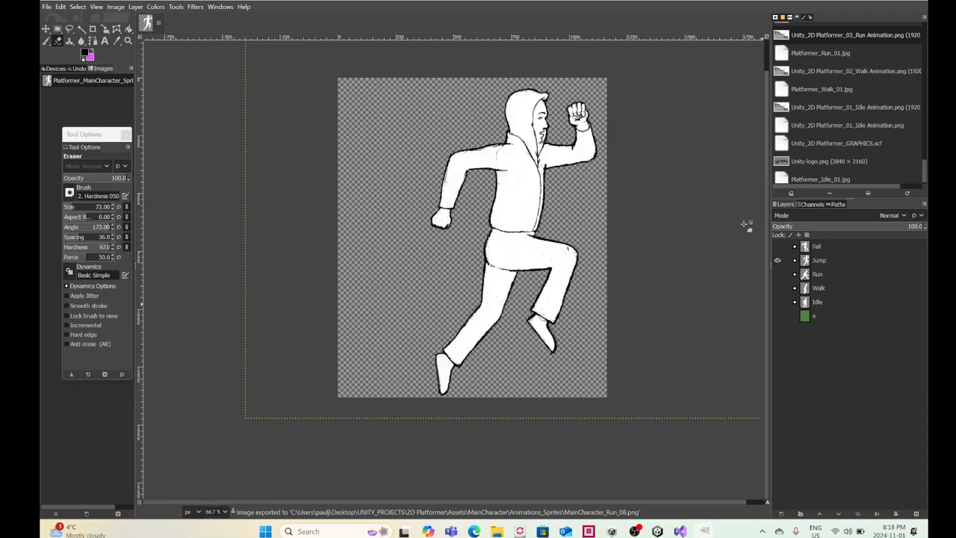
# Step: Export the visible jump frame as MainCharacter_Jump_01.png in the Animations_Sprites folder
pyautogui.click(45, 7)
pyautogui.click(59, 154)
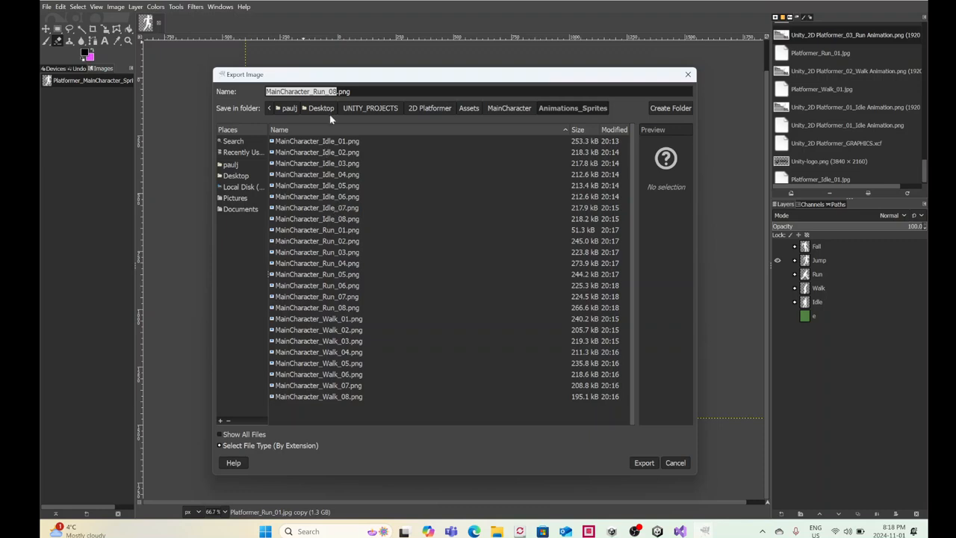
pyautogui.click(337, 91)
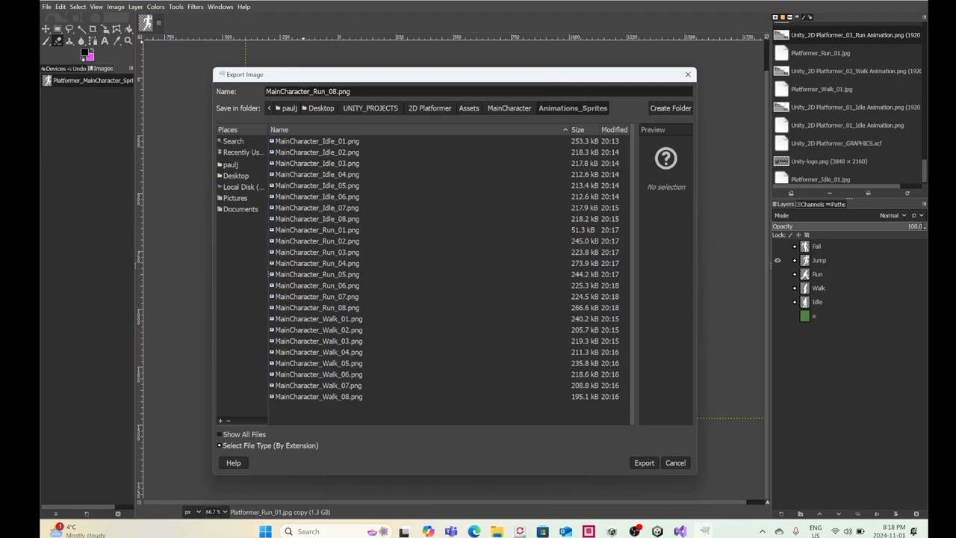
pyautogui.press('BackSpace')
pyautogui.press('BackSpace')
pyautogui.press('BackSpace')
pyautogui.press('BackSpace')
pyautogui.press('BackSpace')
pyautogui.press('BackSpace')
pyautogui.write('Jum')
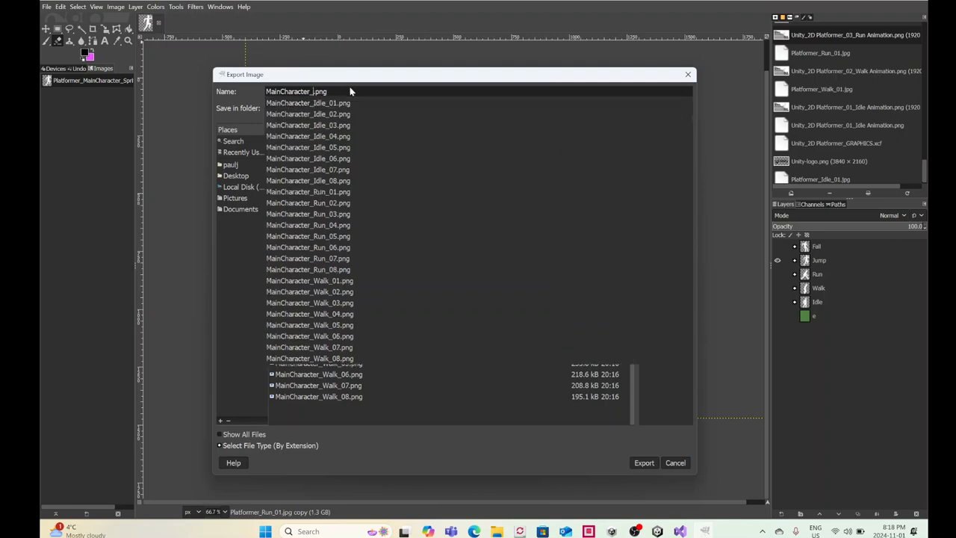
pyautogui.write('p_01')
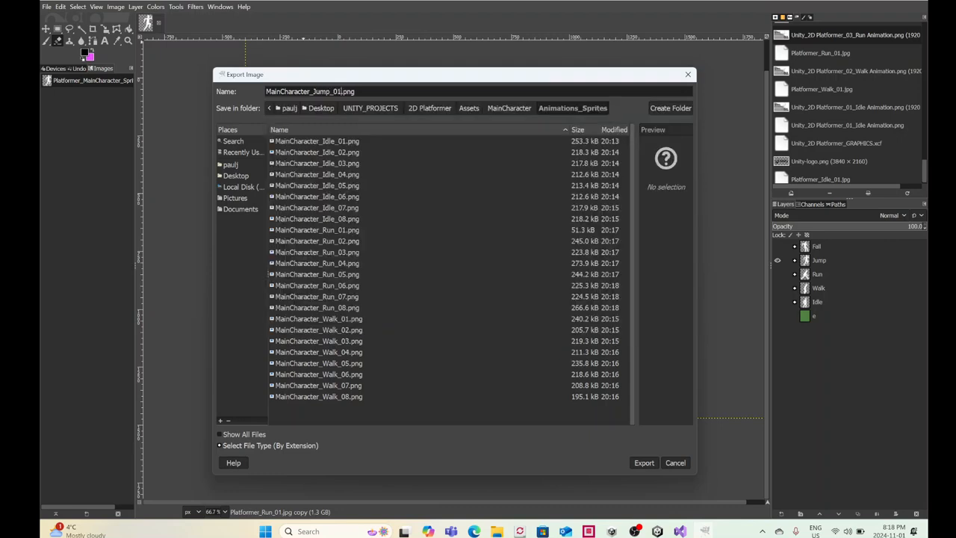
pyautogui.click(642, 463)
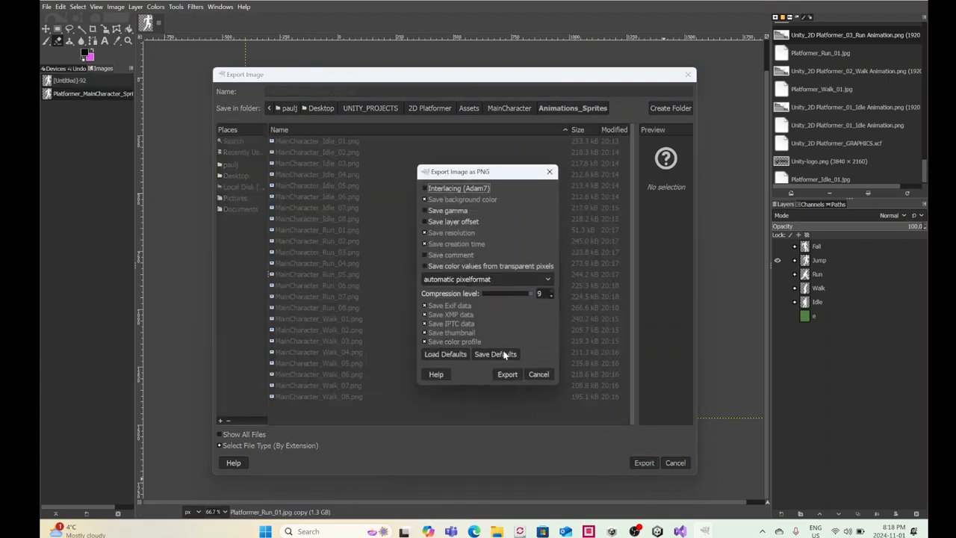
pyautogui.click(507, 374)
# Step: Show only the Fall layer group and export it as MainCharacter_Fall_01.png in the Animations_Sprites folder
pyautogui.click(777, 259)
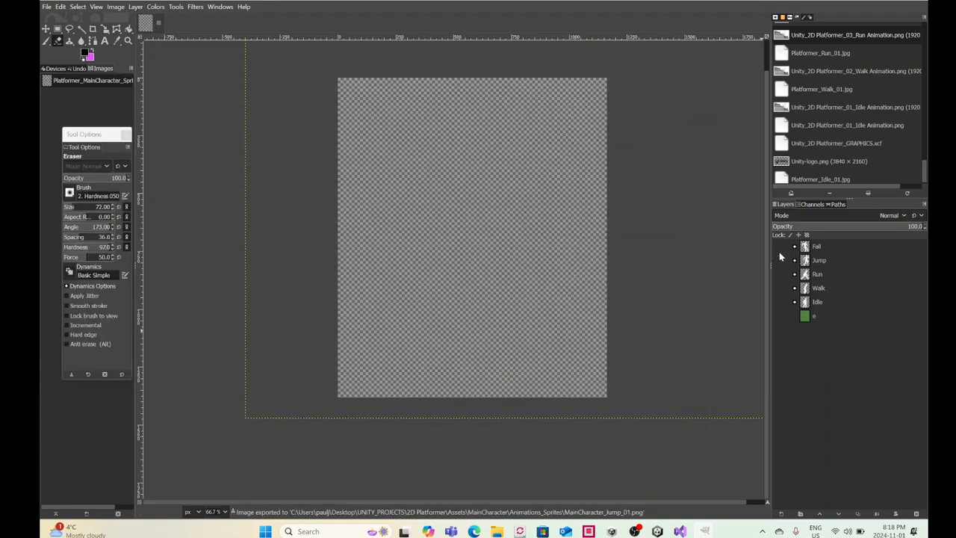
pyautogui.click(777, 246)
pyautogui.click(46, 7)
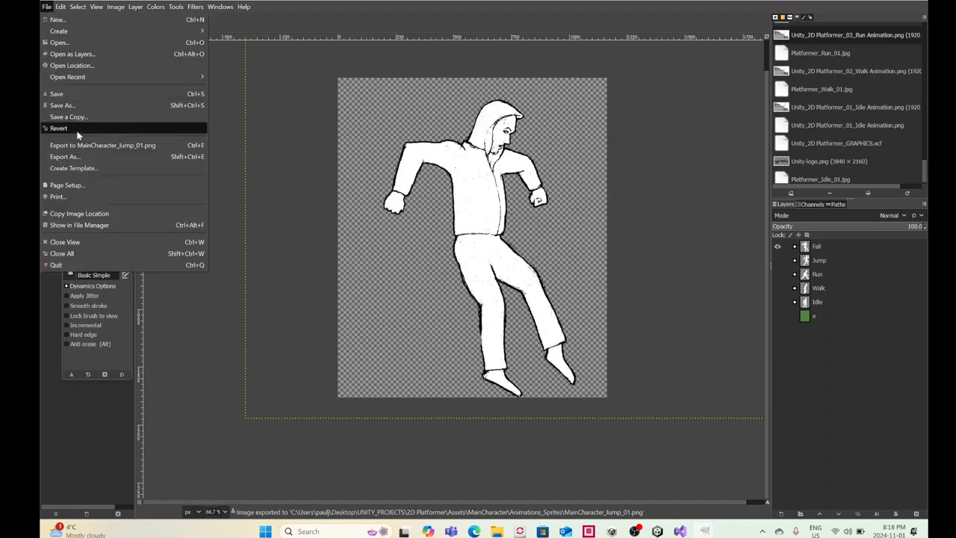
pyautogui.click(78, 159)
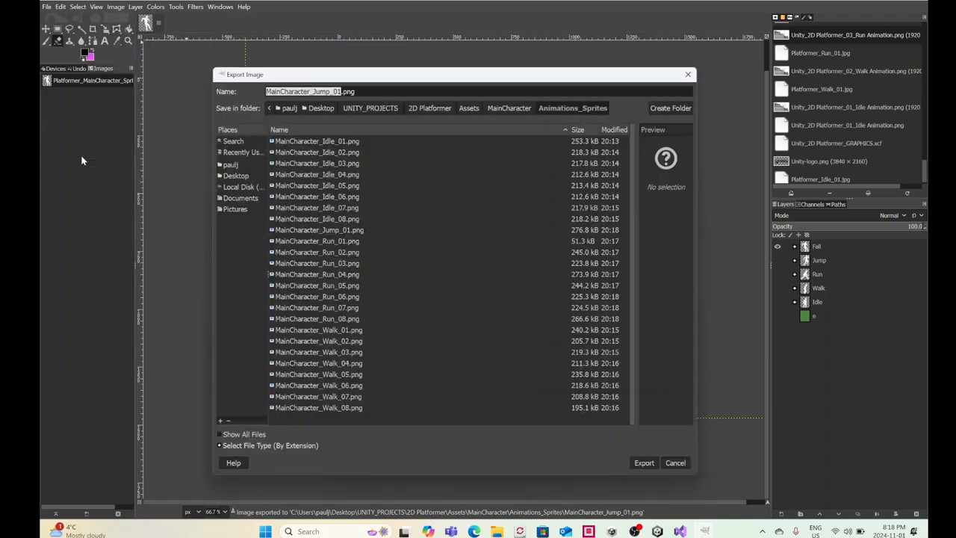
pyautogui.press('Right')
pyautogui.press('BackSpace')
pyautogui.press('BackSpace')
pyautogui.press('BackSpace')
pyautogui.press('BackSpace')
pyautogui.write('Fall')
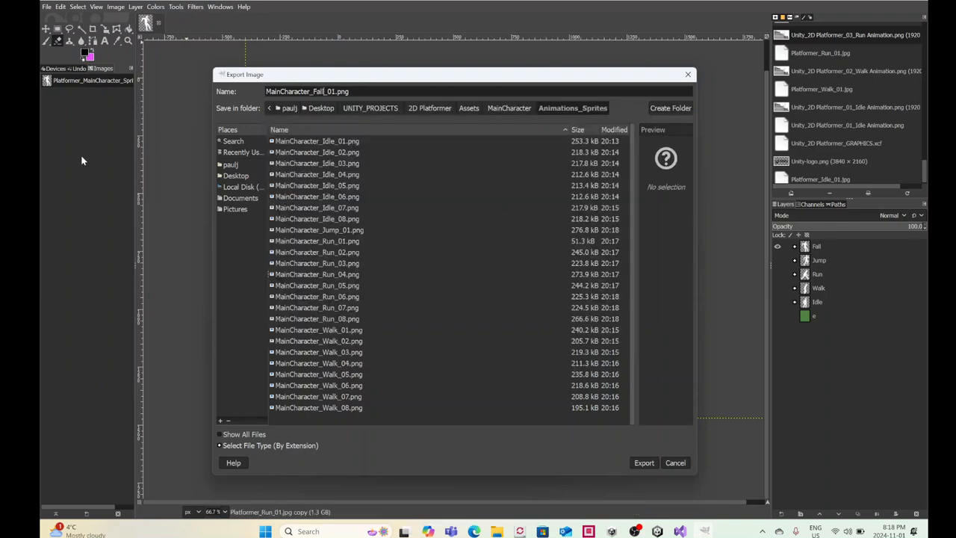
pyautogui.click(644, 463)
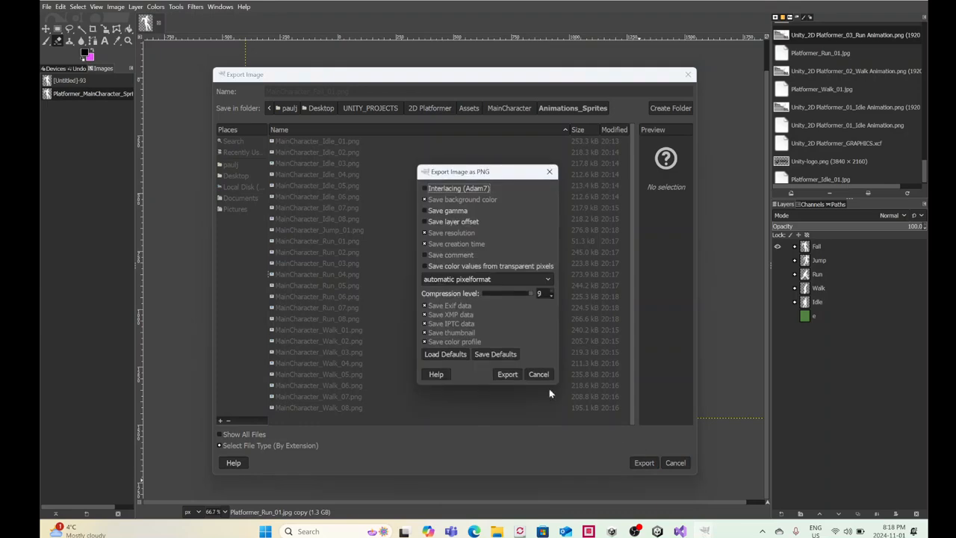
pyautogui.click(505, 376)
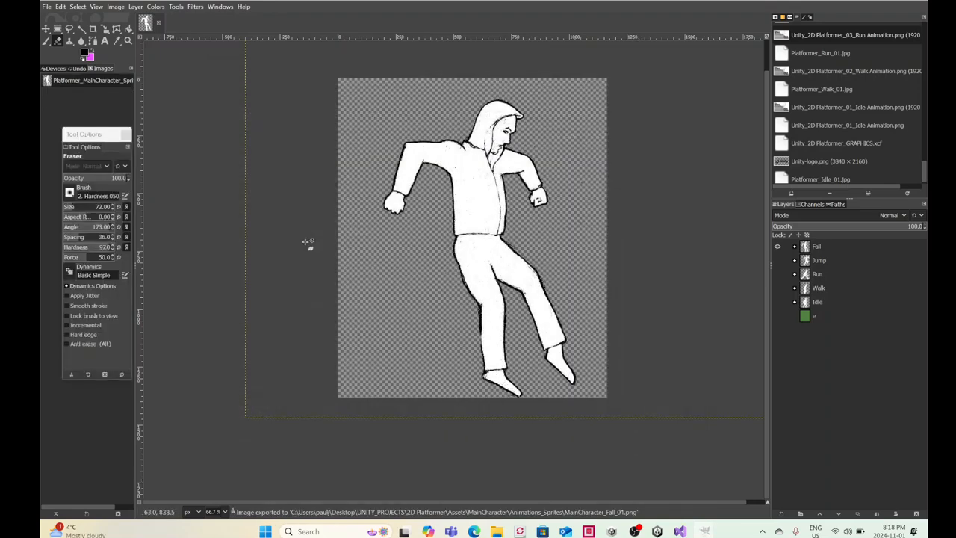
# Step: Save the project as Platformer_MainCharacter_Sprites.xcf in the Animations_Sprites folder, replacing the existing file
pyautogui.click(46, 7)
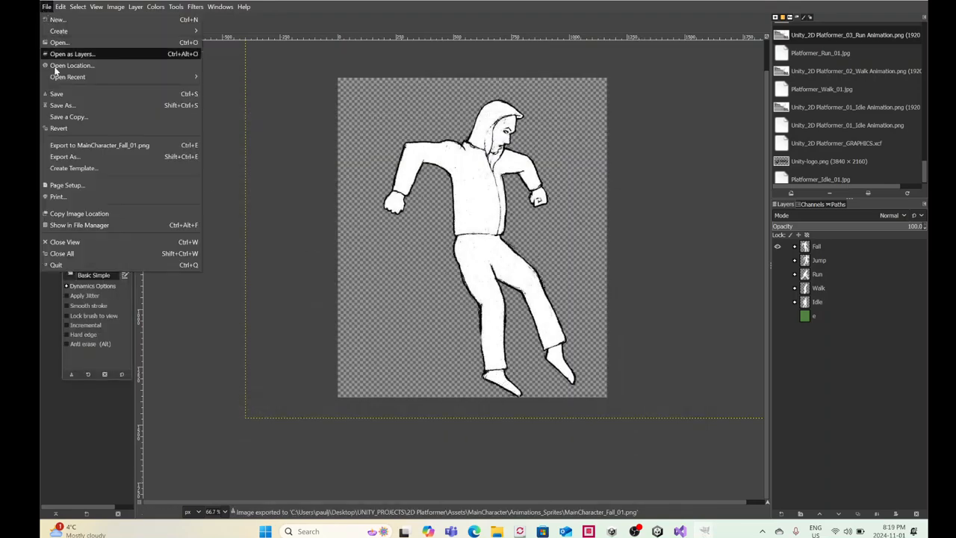
pyautogui.click(58, 108)
pyautogui.click(475, 384)
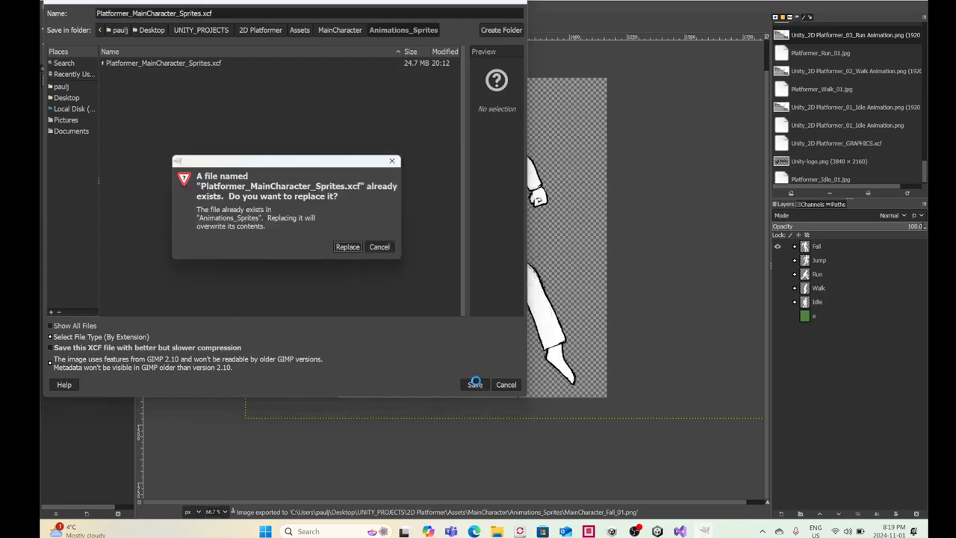
pyautogui.click(347, 247)
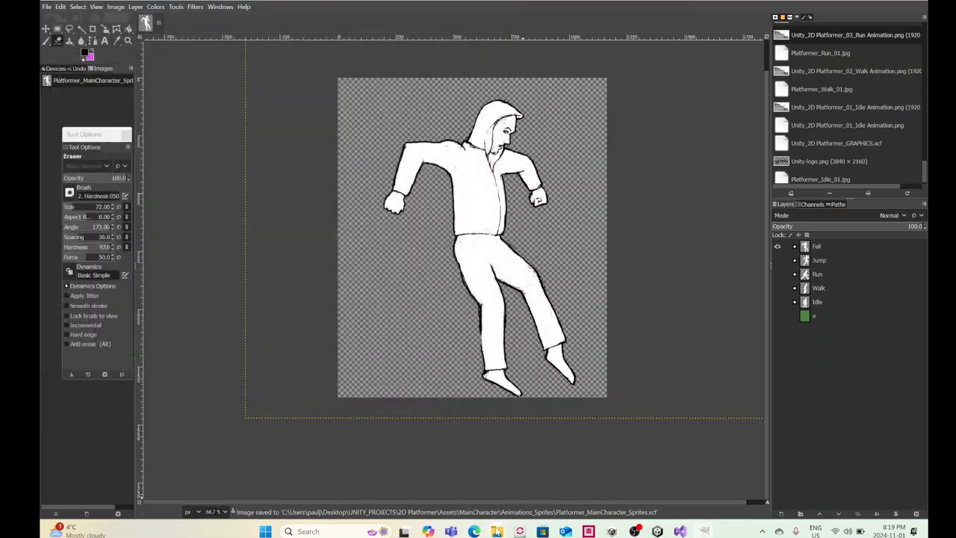
# Step: Switch to File Explorer and check the exported PNG sprites in the MainCharacter > Animations_Sprites folder, then return to GIMP
pyautogui.moveTo(497, 530)
pyautogui.click(467, 477)
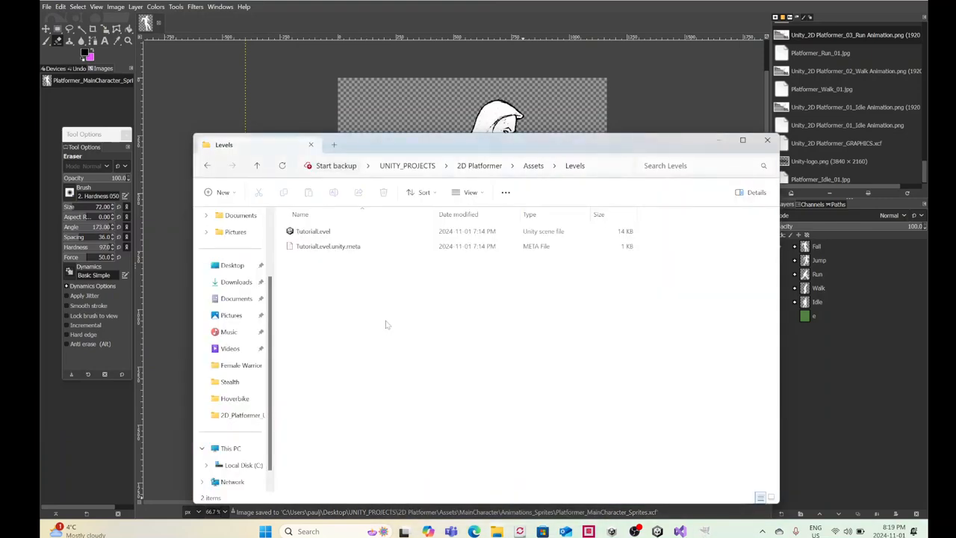
pyautogui.click(257, 165)
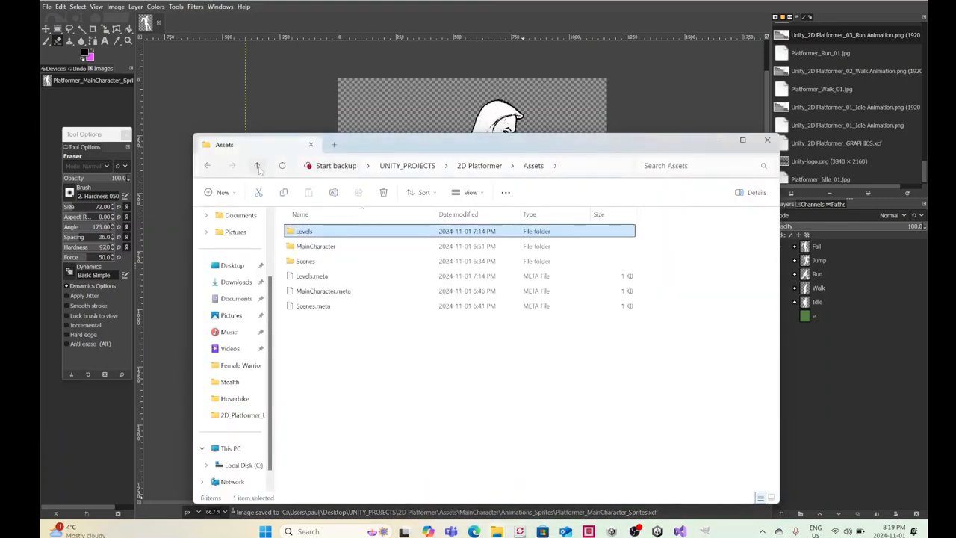
pyautogui.doubleClick(309, 248)
pyautogui.doubleClick(312, 232)
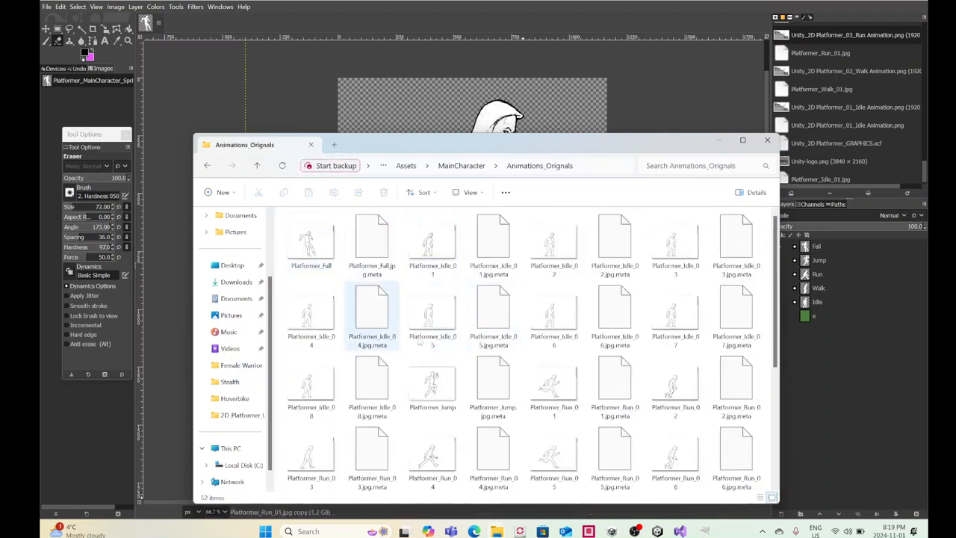
pyautogui.click(257, 166)
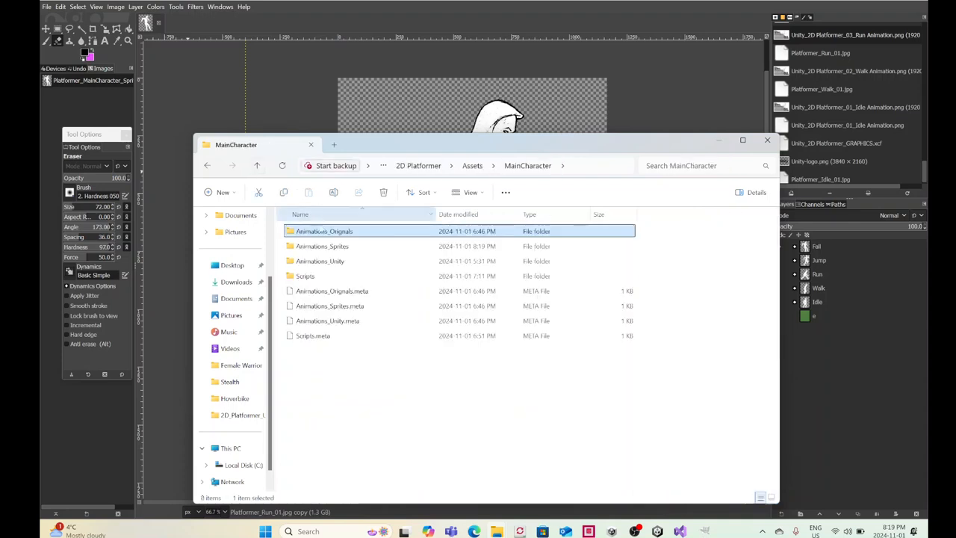
pyautogui.doubleClick(325, 246)
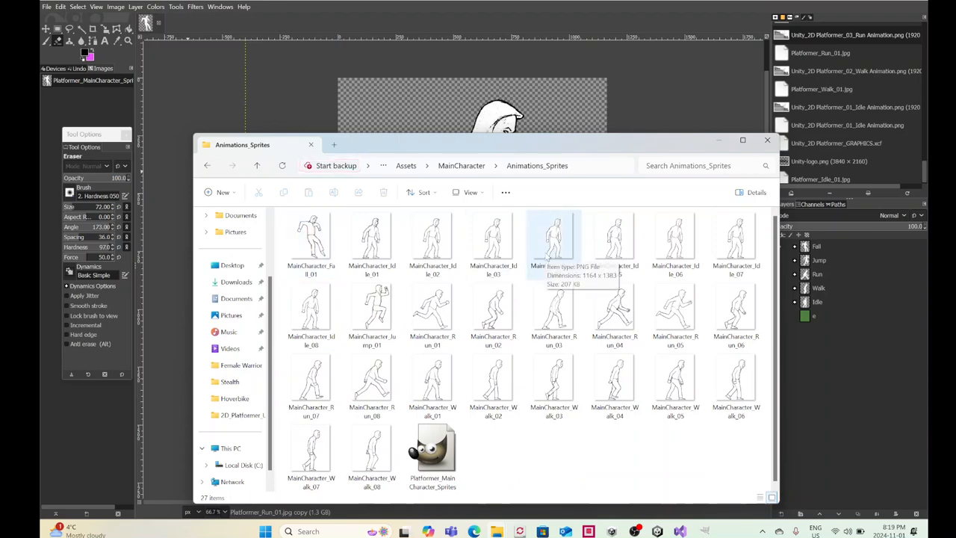
pyautogui.click(541, 57)
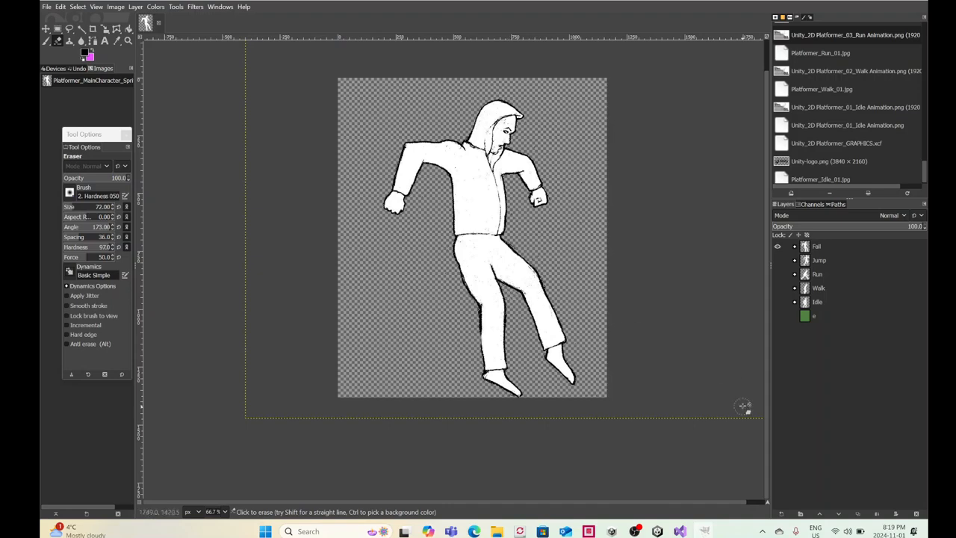
pyautogui.moveTo(634, 531)
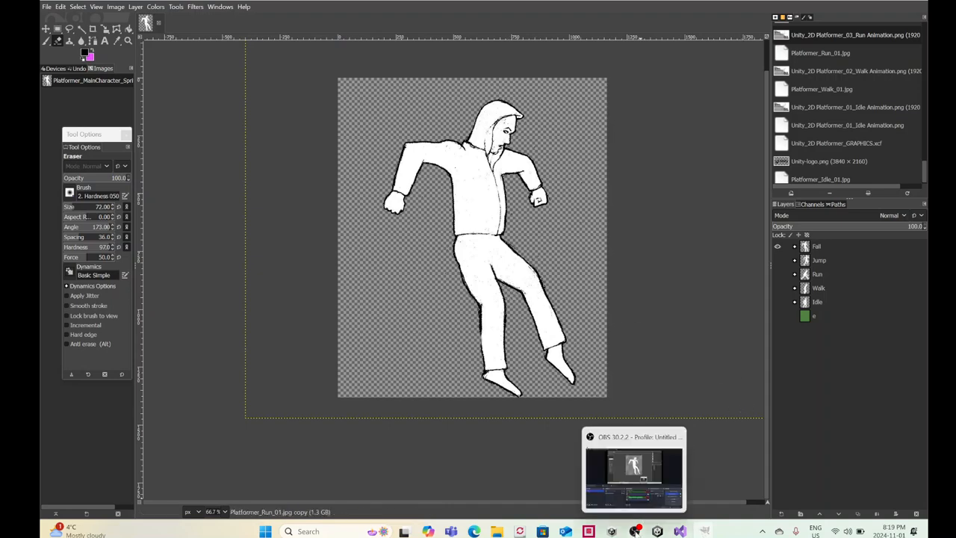